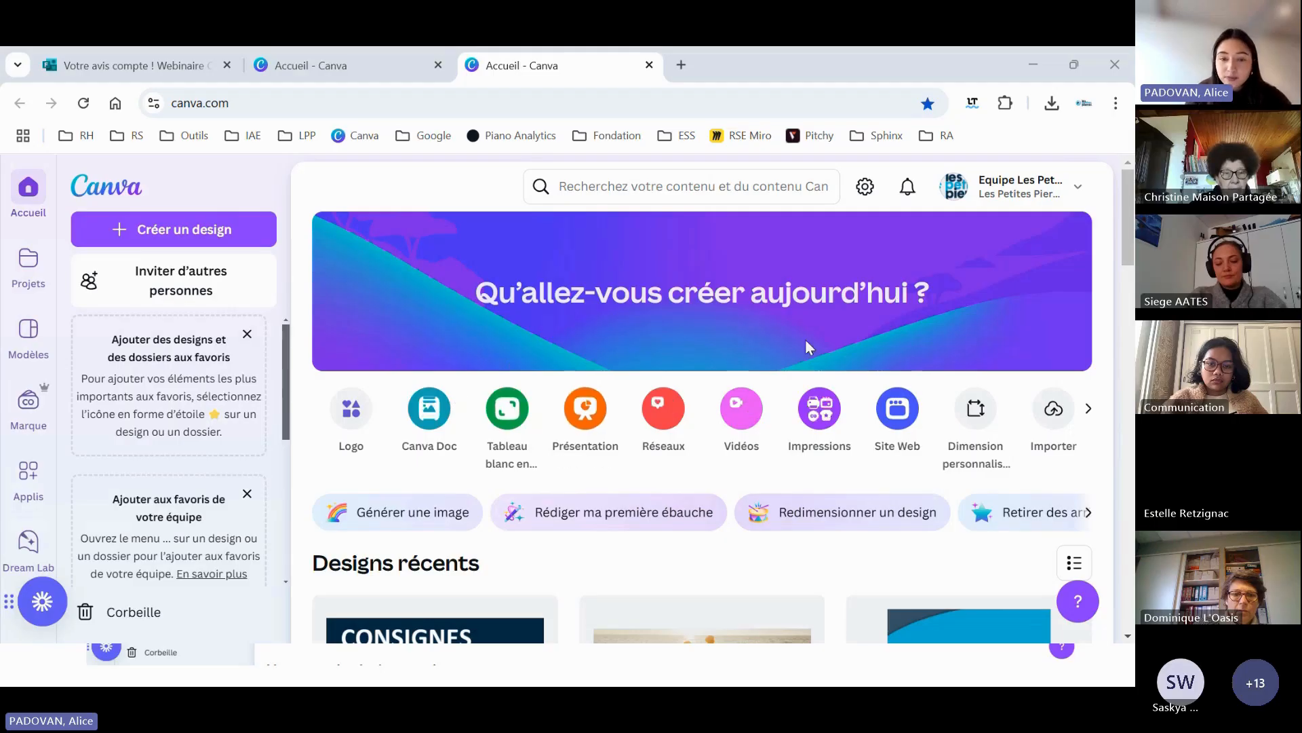
# - Look over the design categories, quick actions and recent designs on the Accueil page
pyautogui.scroll(-1, 746, 319)
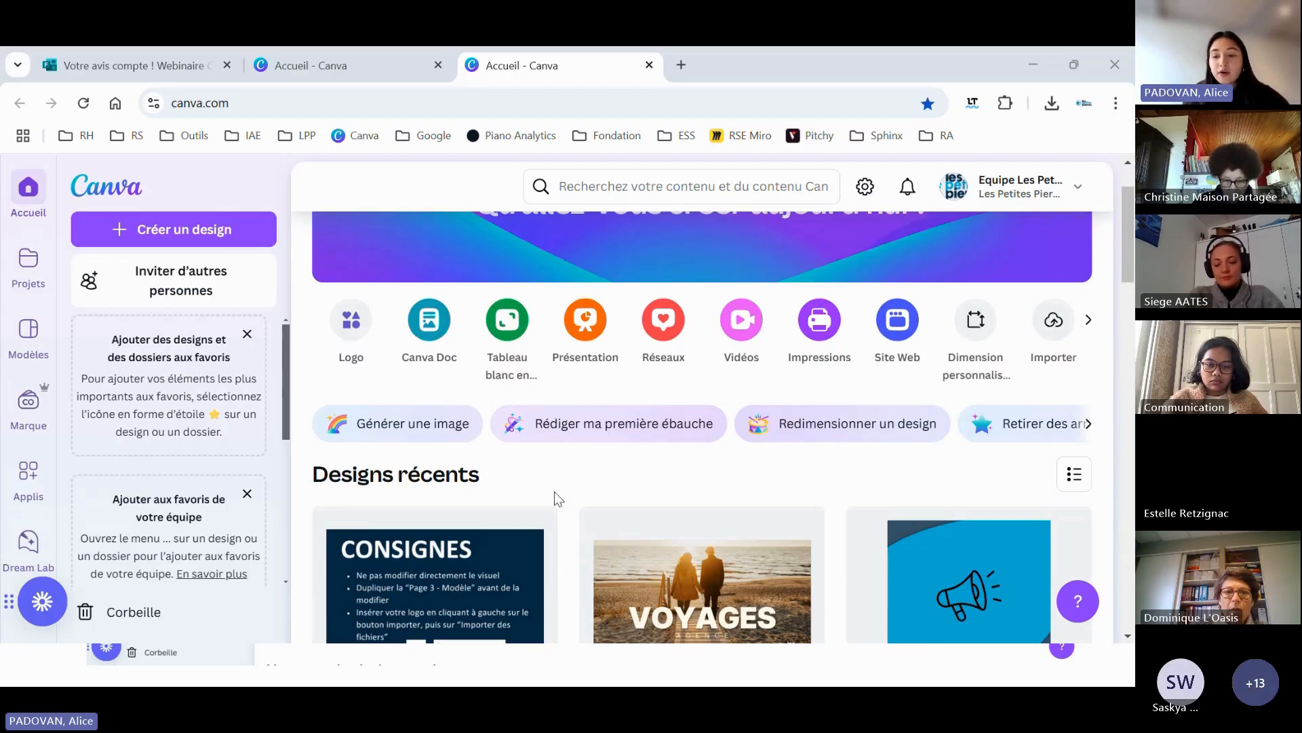
pyautogui.scroll(1, 645, 453)
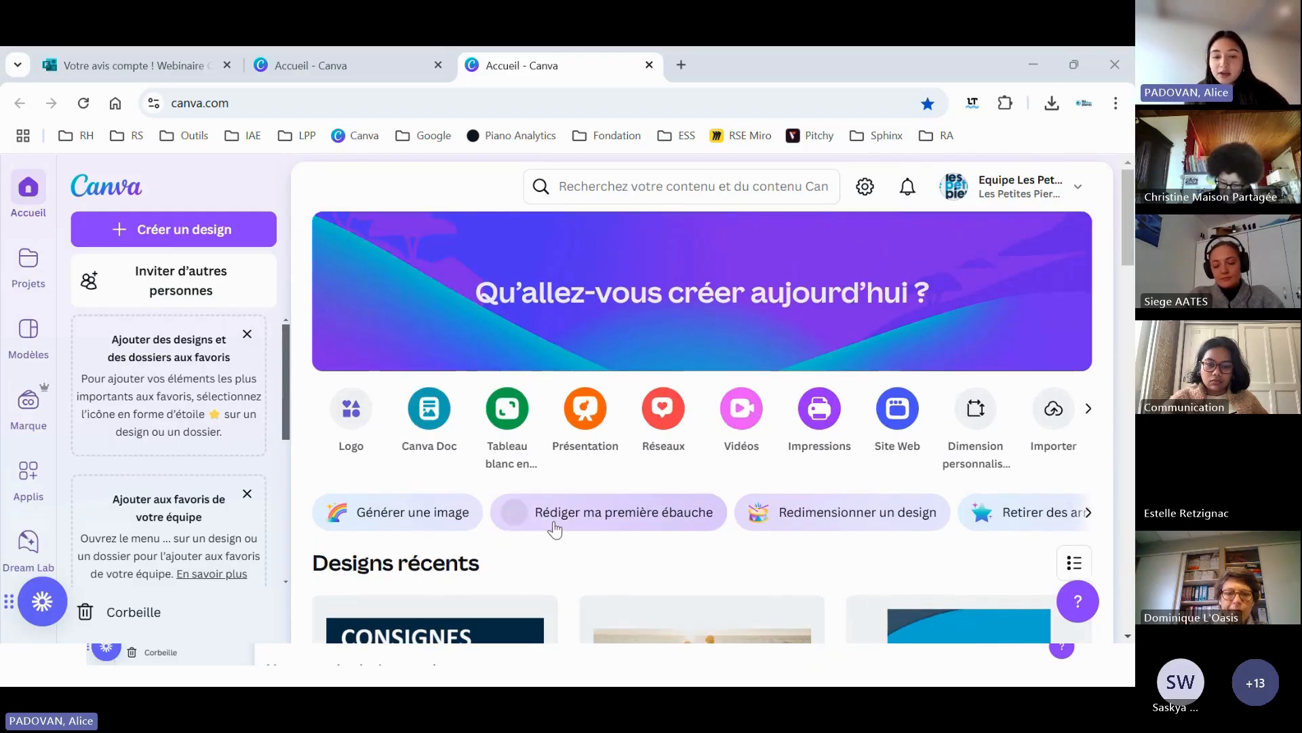
pyautogui.scroll(-1, 555, 529)
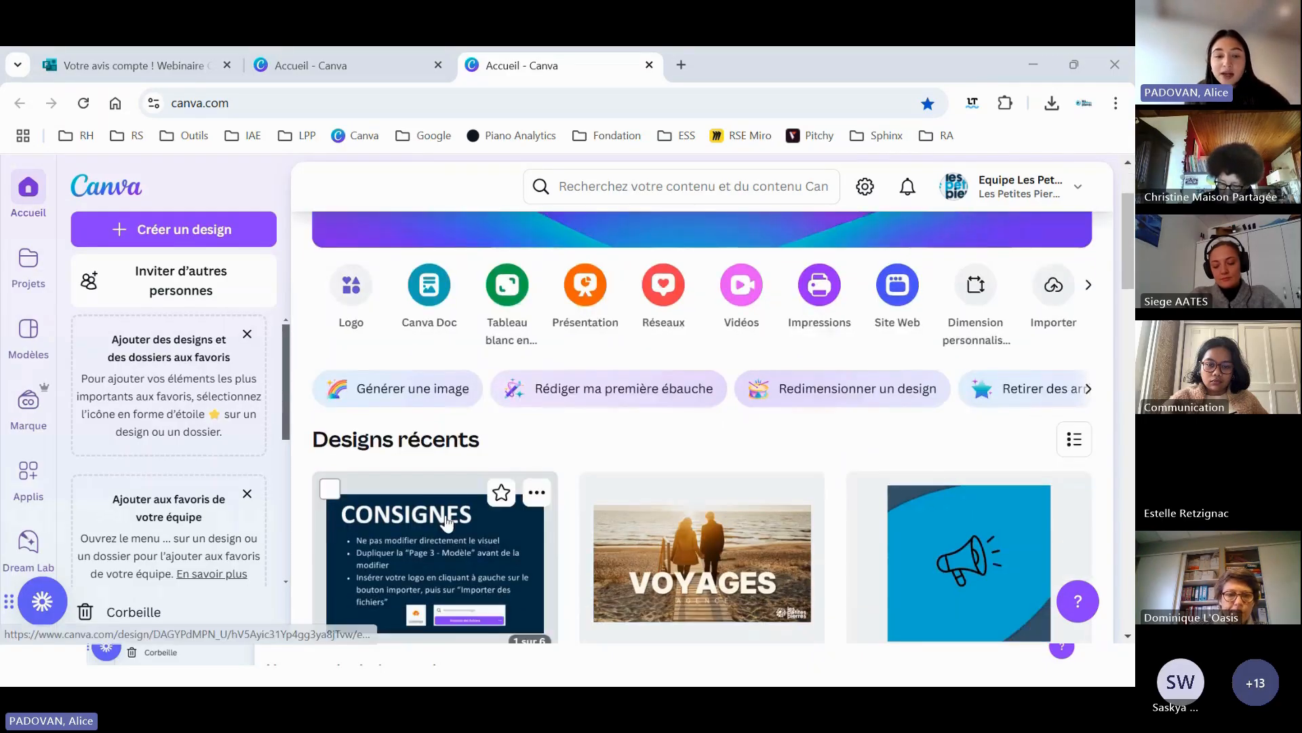
pyautogui.scroll(1, 567, 468)
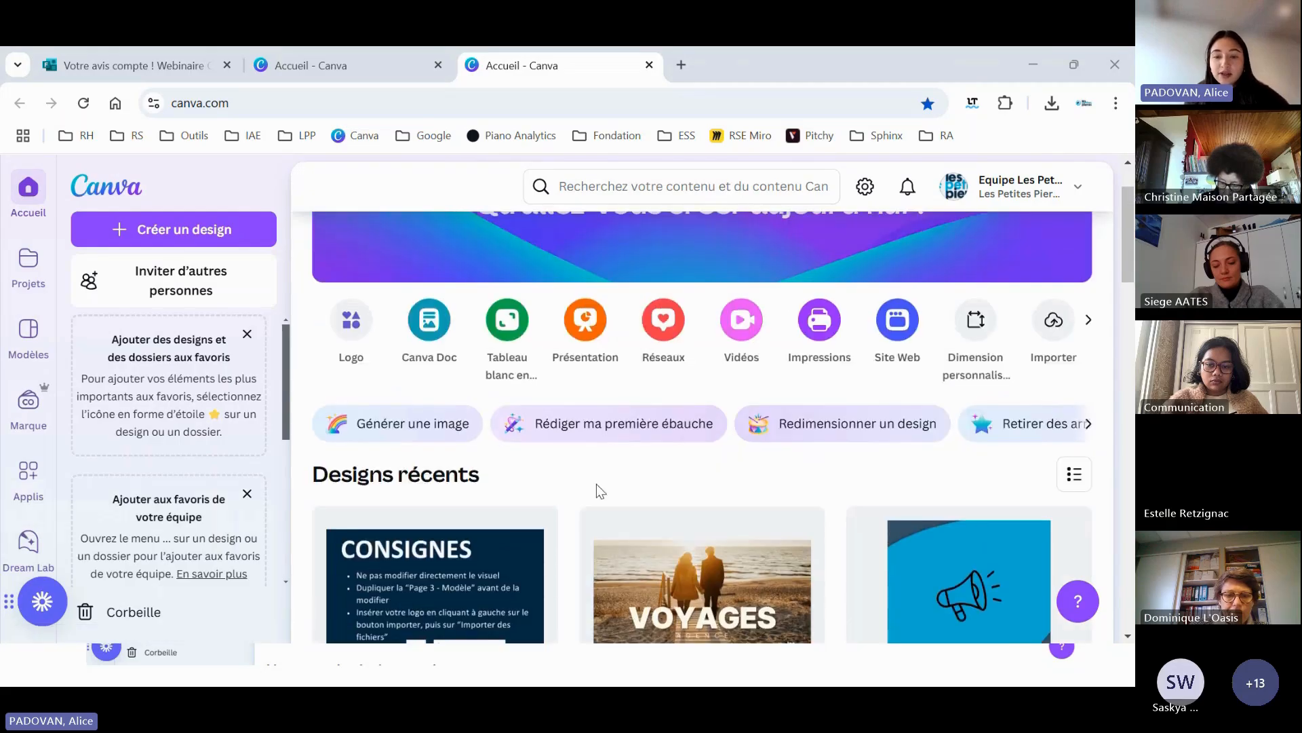
pyautogui.scroll(2, 620, 424)
pyautogui.scroll(-3, 546, 445)
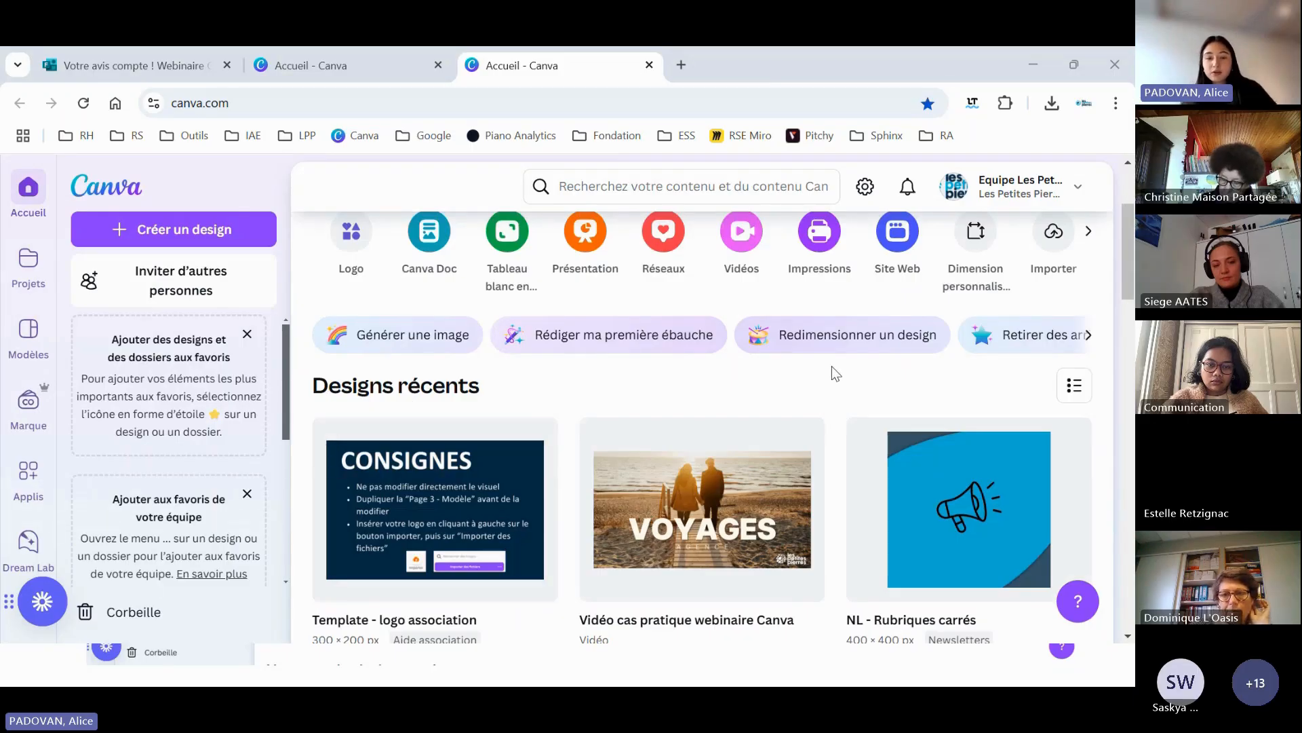
pyautogui.scroll(3, 833, 367)
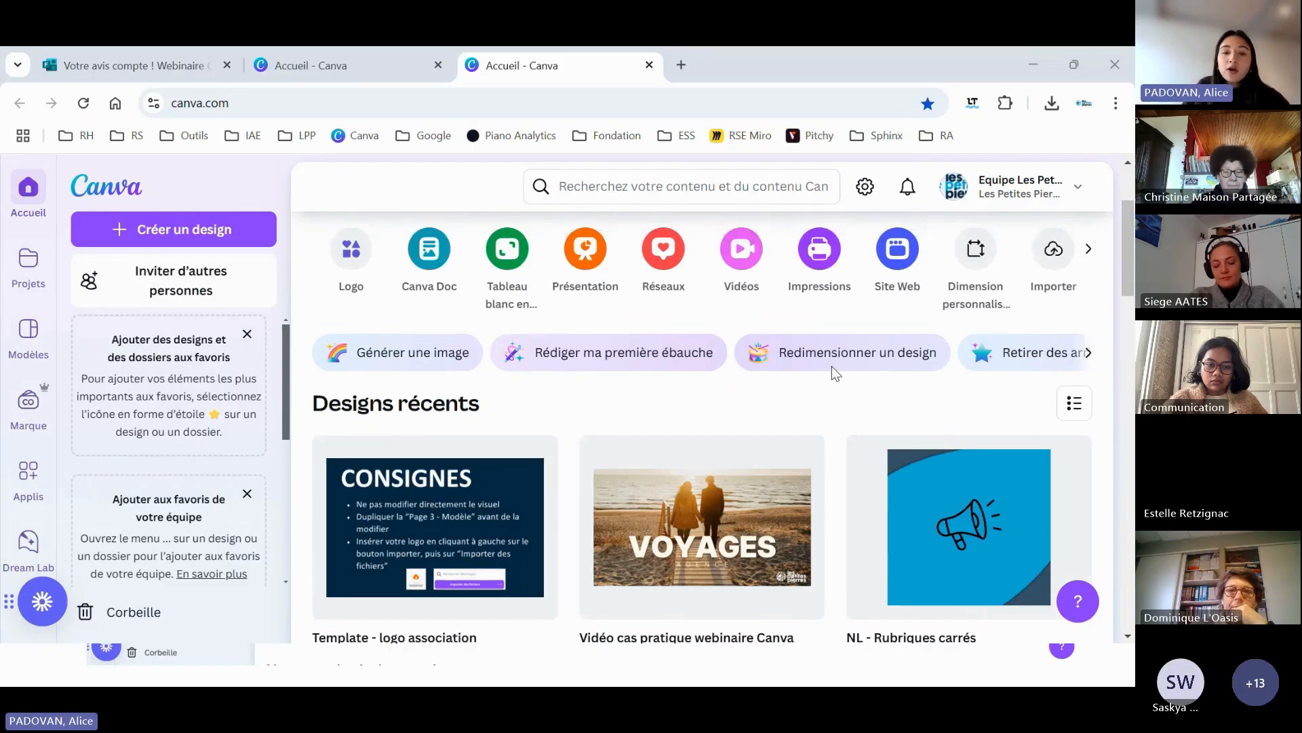
pyautogui.scroll(1, 597, 319)
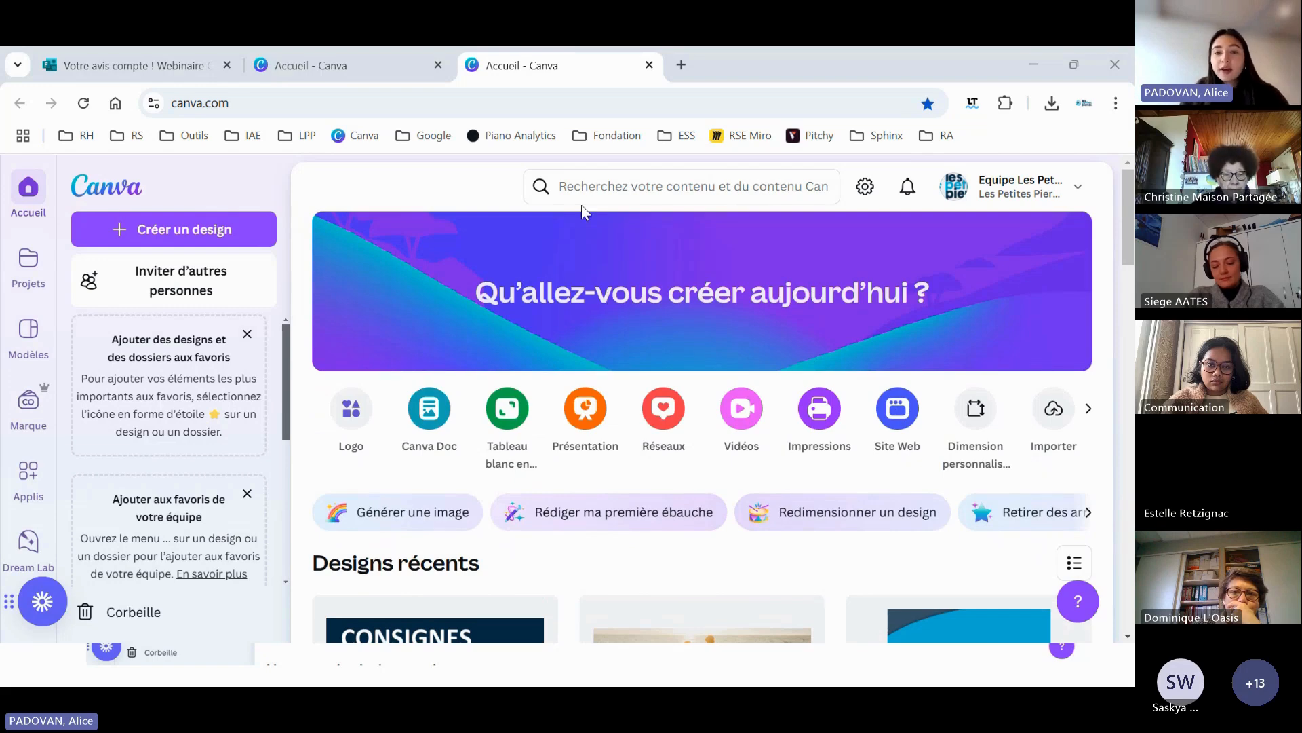
# - Search the Canva content for "story instagram" to examine the suggested formats and designs
pyautogui.click(614, 182)
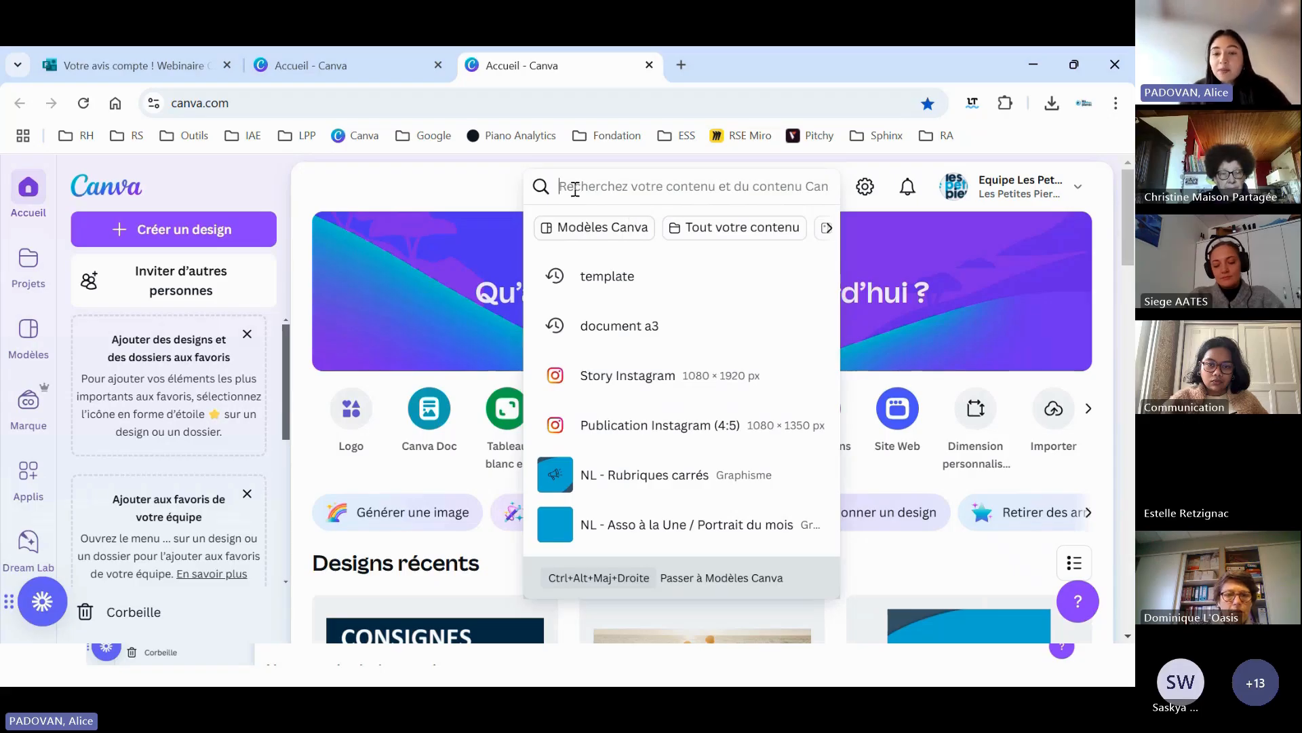
pyautogui.write('story')
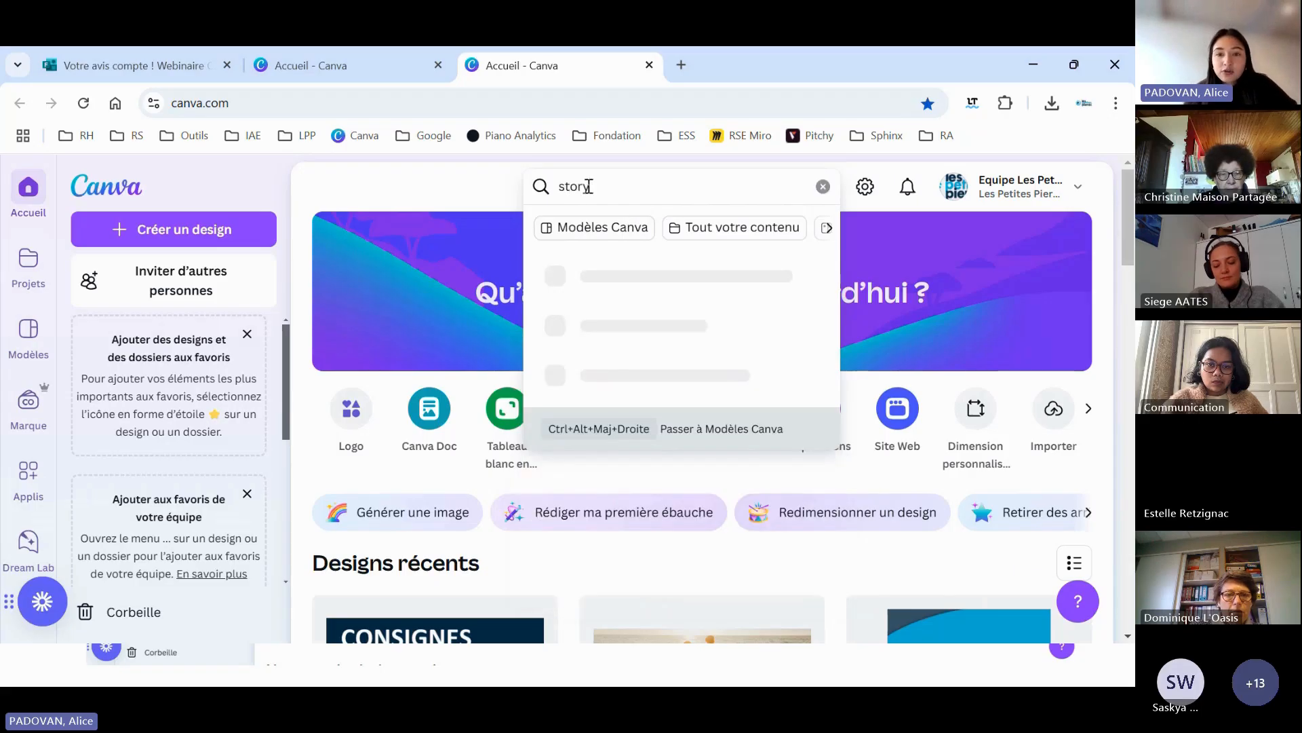
pyautogui.write(' instagram')
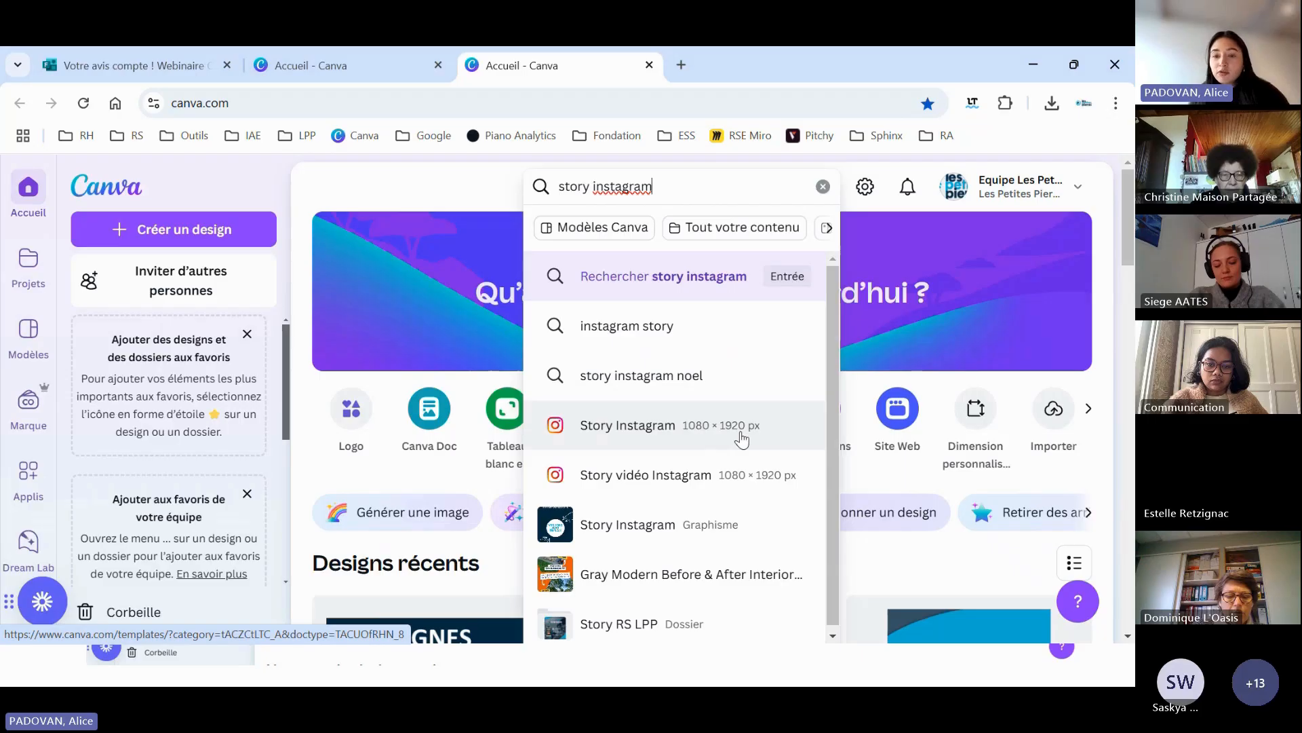
# - Replace the search with "vidéo" to examine the suggested video formats, and clear it
pyautogui.click(823, 186)
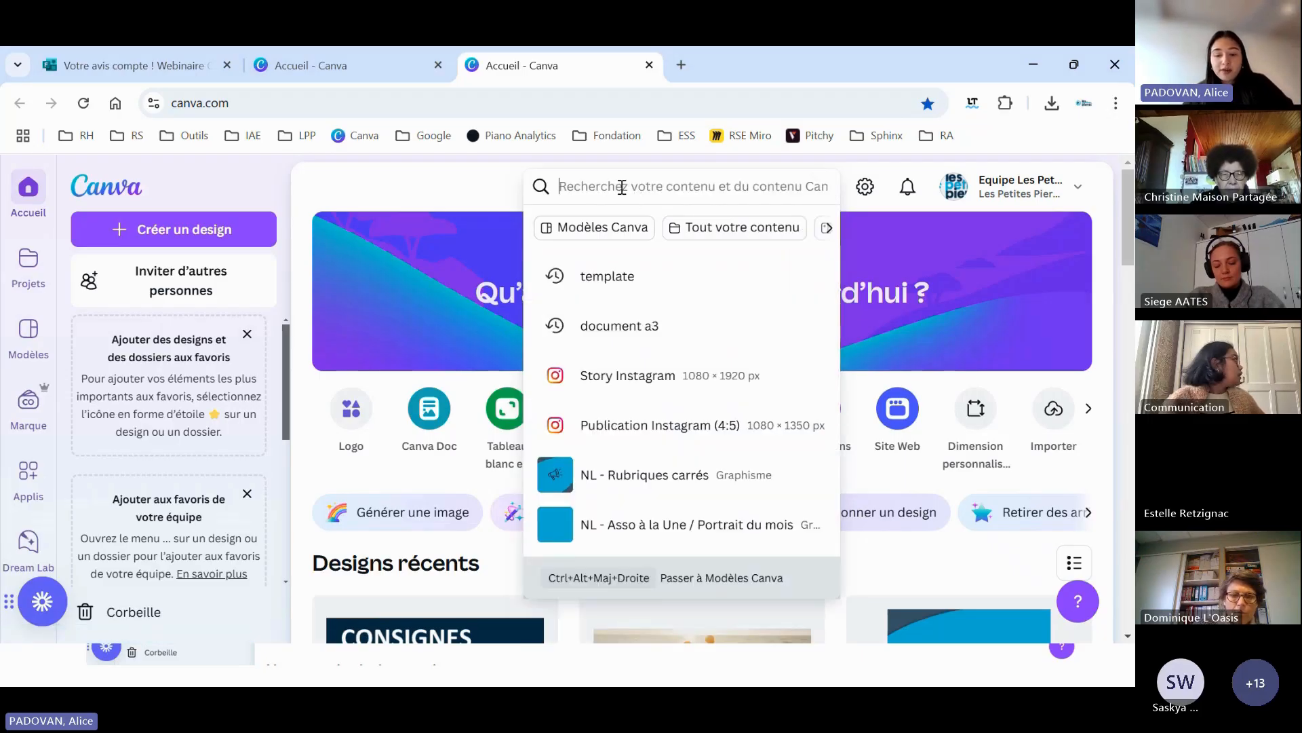
pyautogui.write('vidéo')
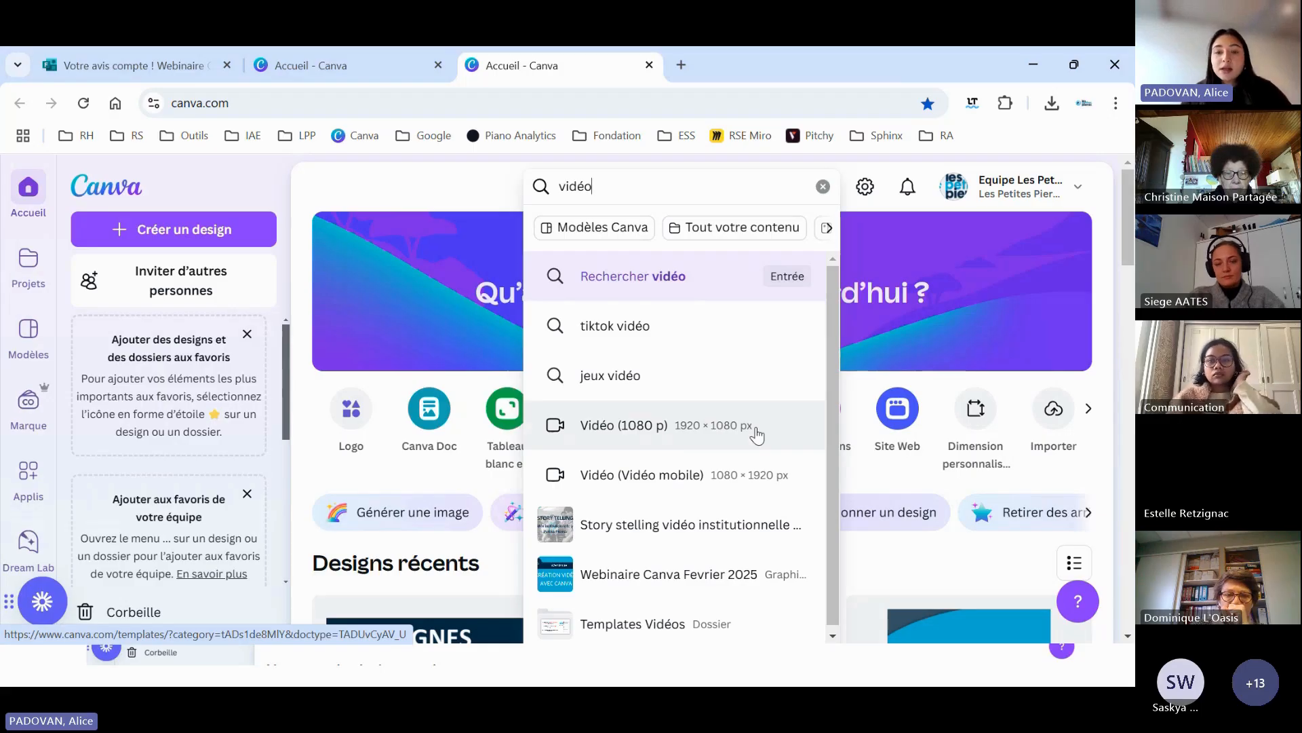
pyautogui.click(823, 186)
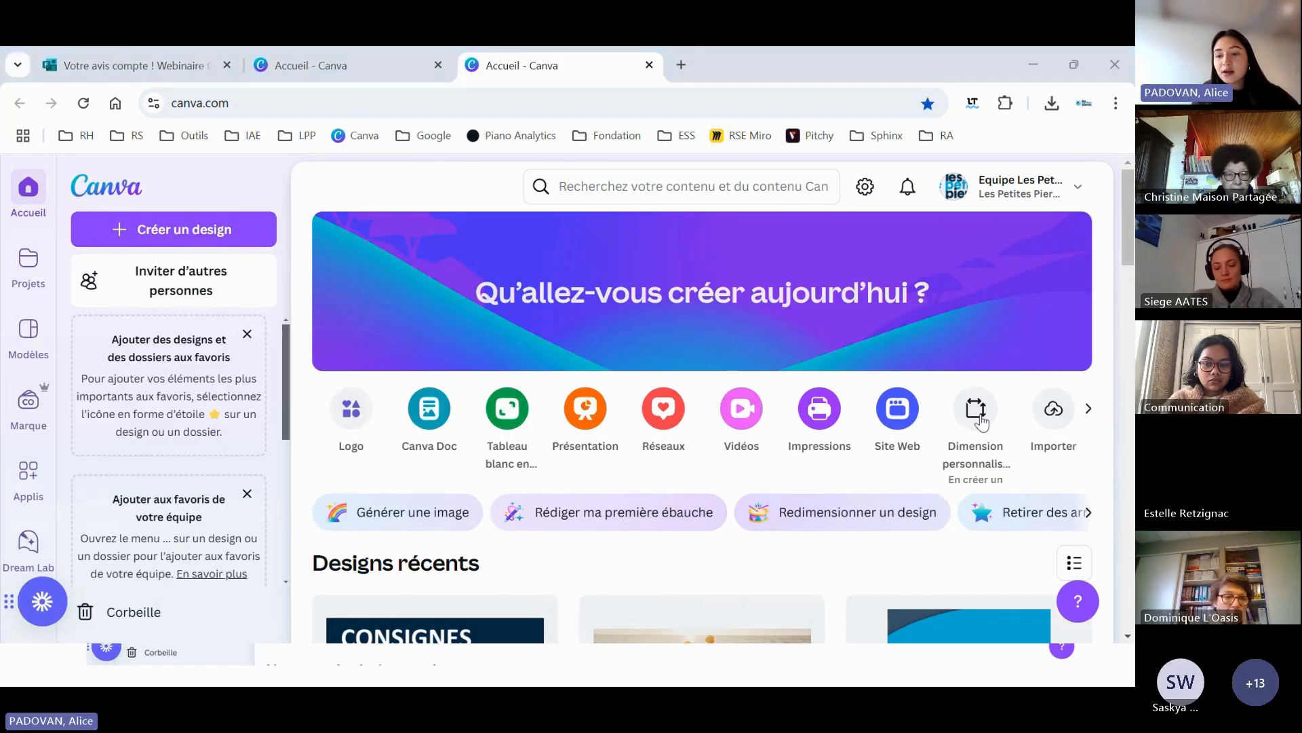
# - Browse the format categories and suggested templates offered for creating a new design, and close the dialog without choosing one
pyautogui.click(178, 232)
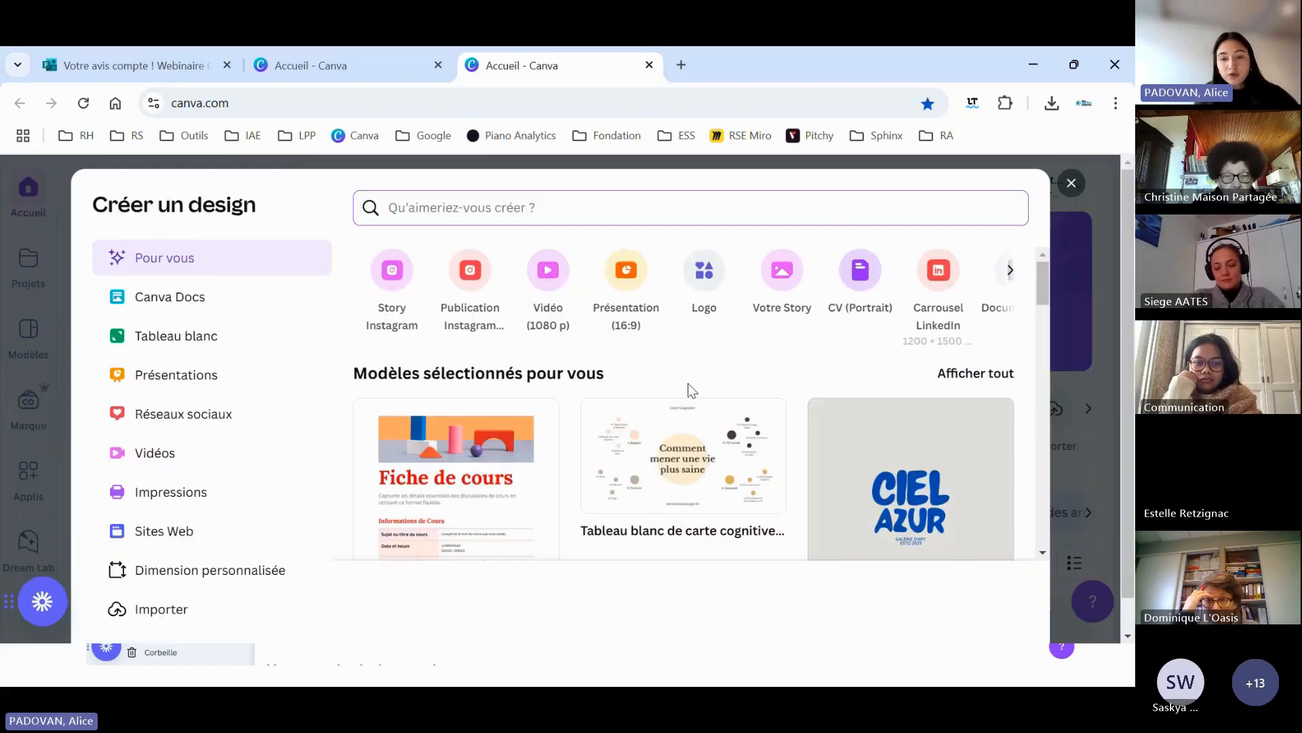
pyautogui.scroll(-3, 688, 390)
pyautogui.scroll(-1, 180, 386)
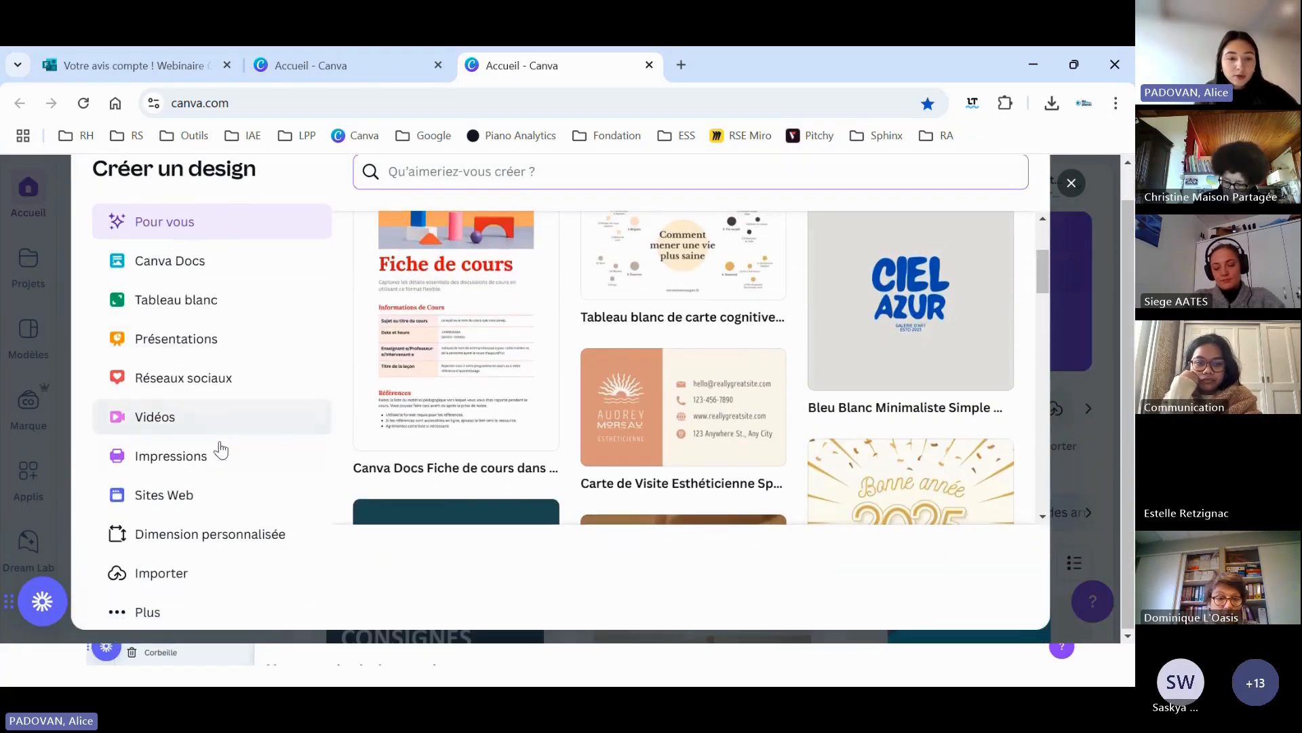
pyautogui.scroll(1, 223, 489)
pyautogui.scroll(-1, 224, 610)
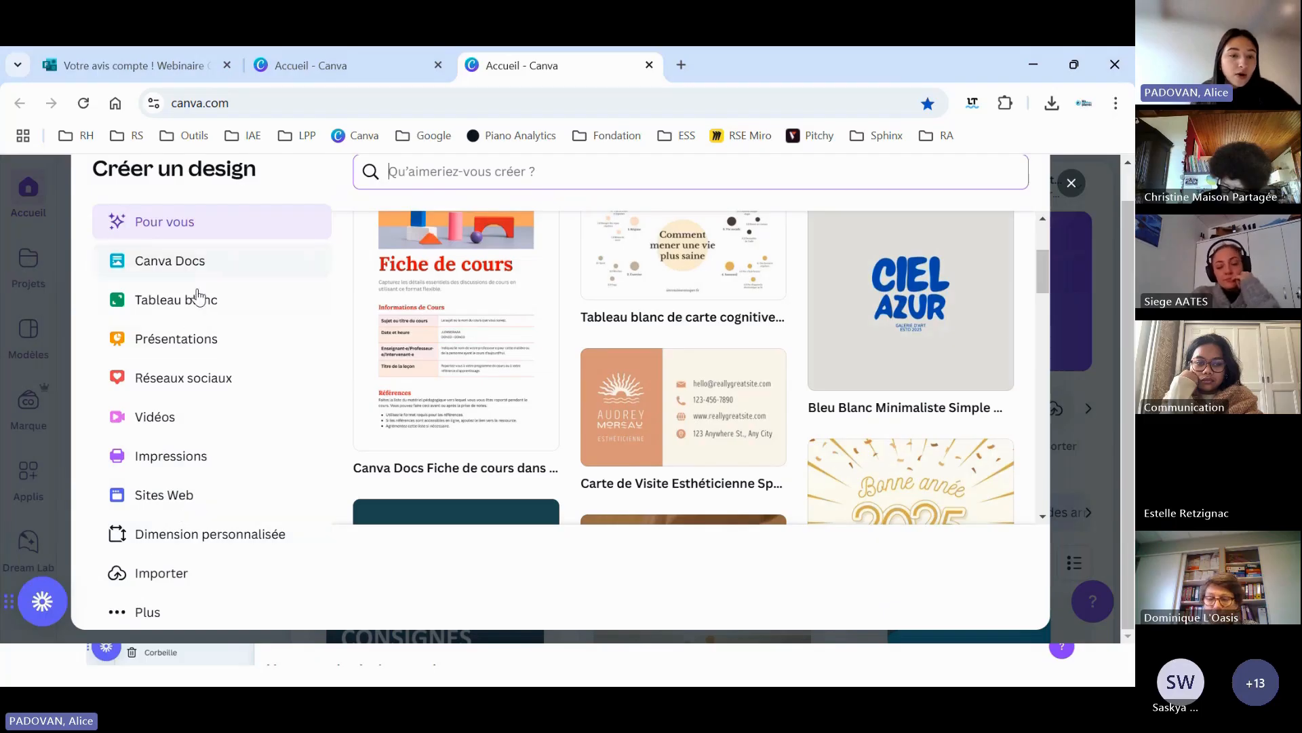
pyautogui.scroll(1, 227, 407)
pyautogui.scroll(3, 411, 392)
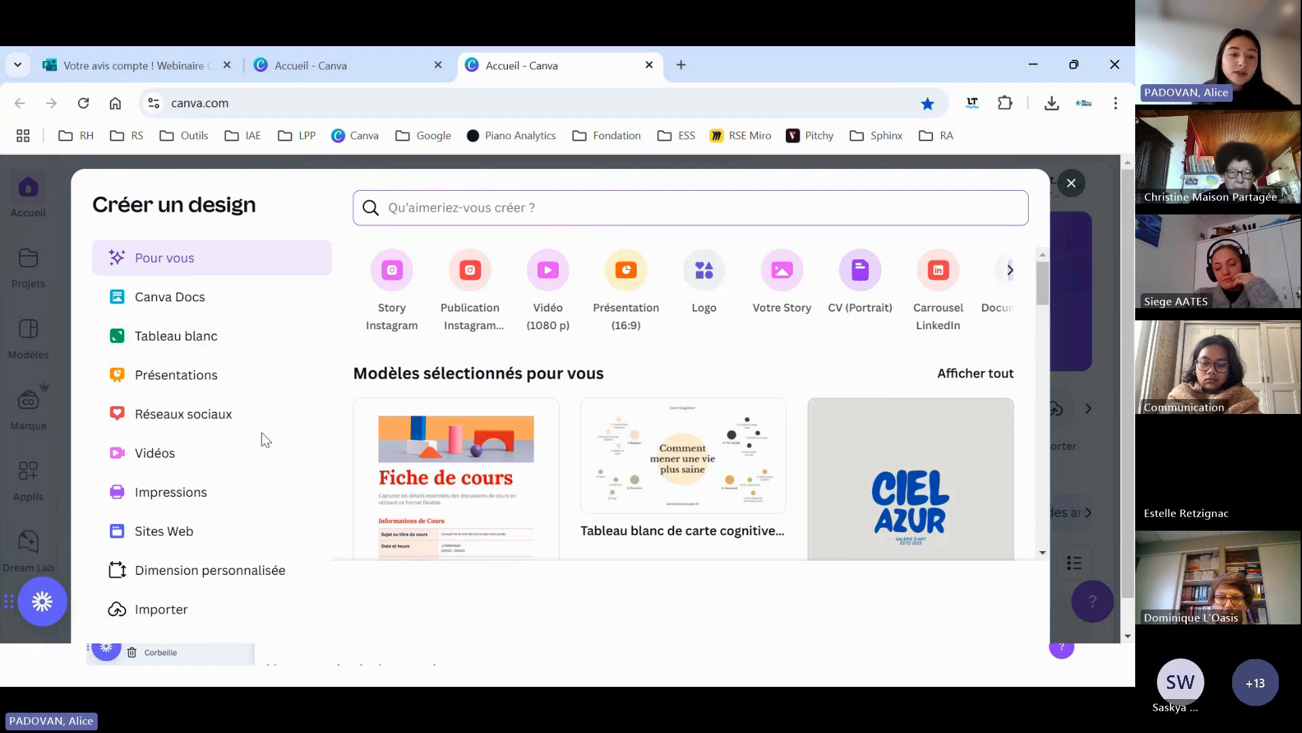
pyautogui.scroll(-1, 268, 488)
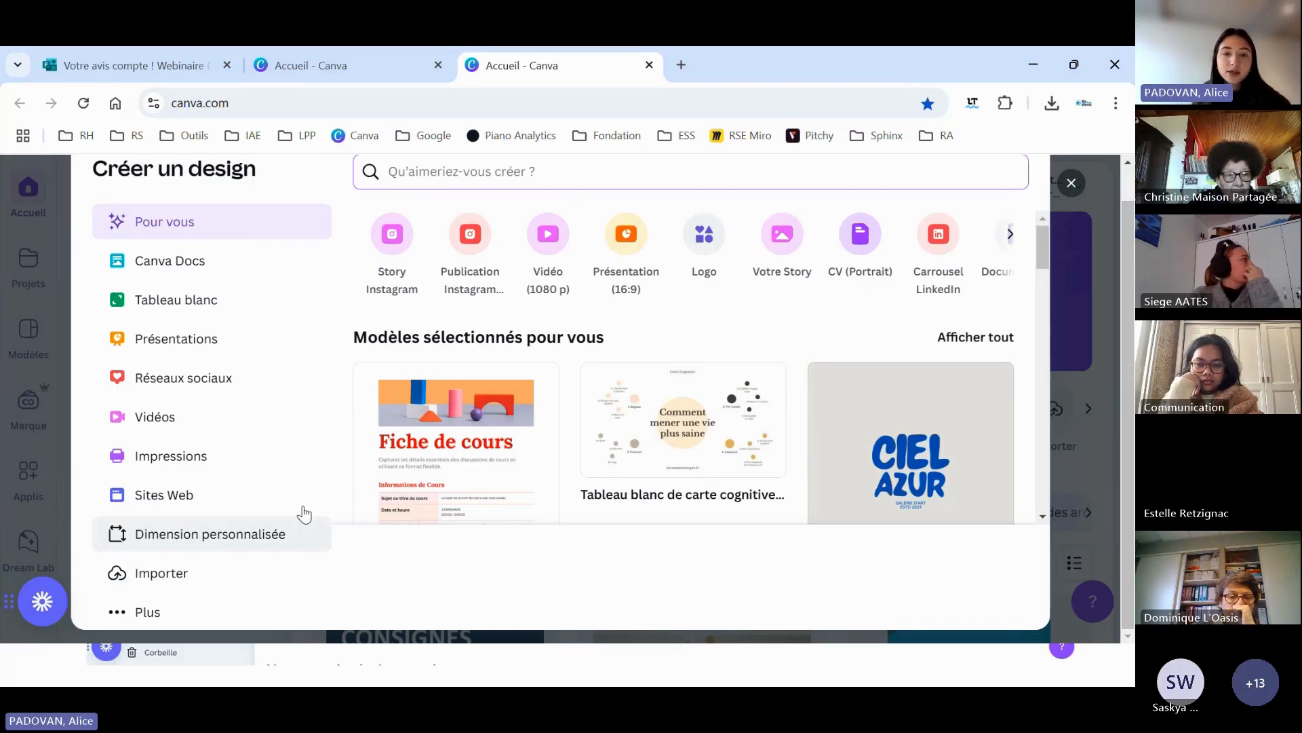
pyautogui.scroll(1, 304, 468)
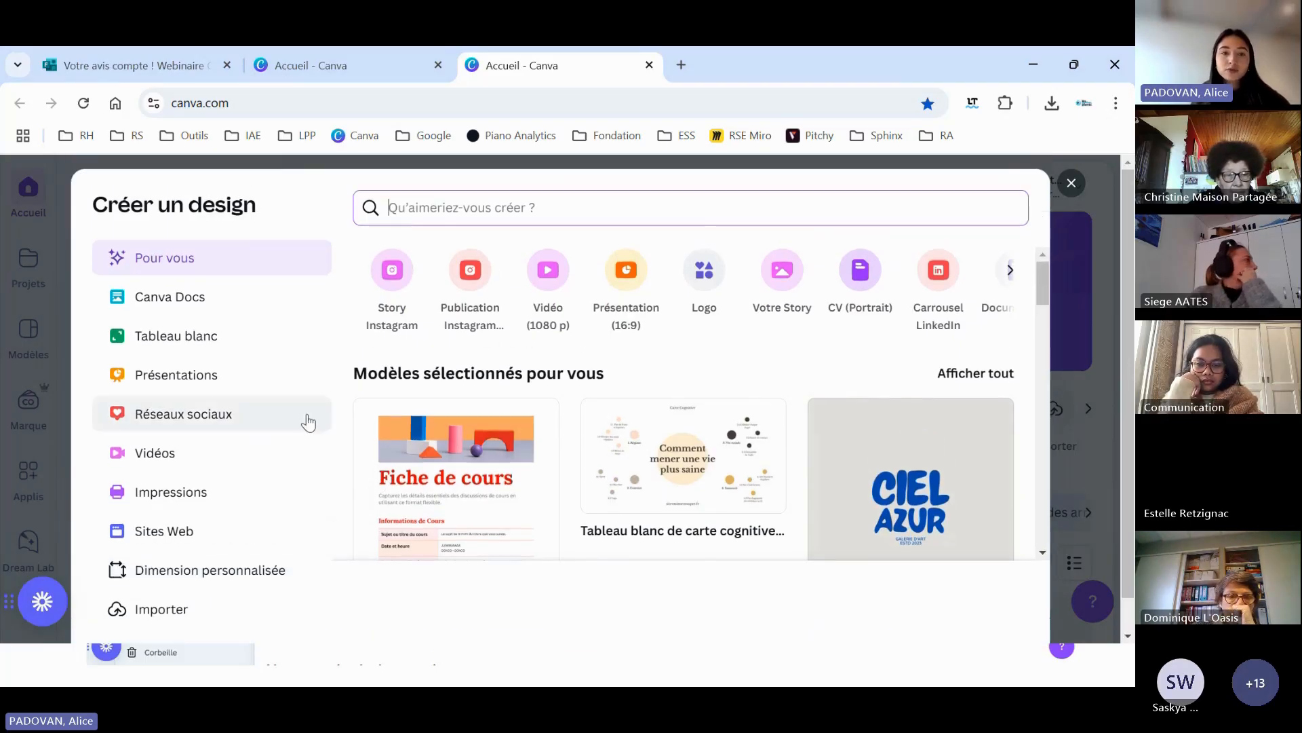
pyautogui.click(1072, 183)
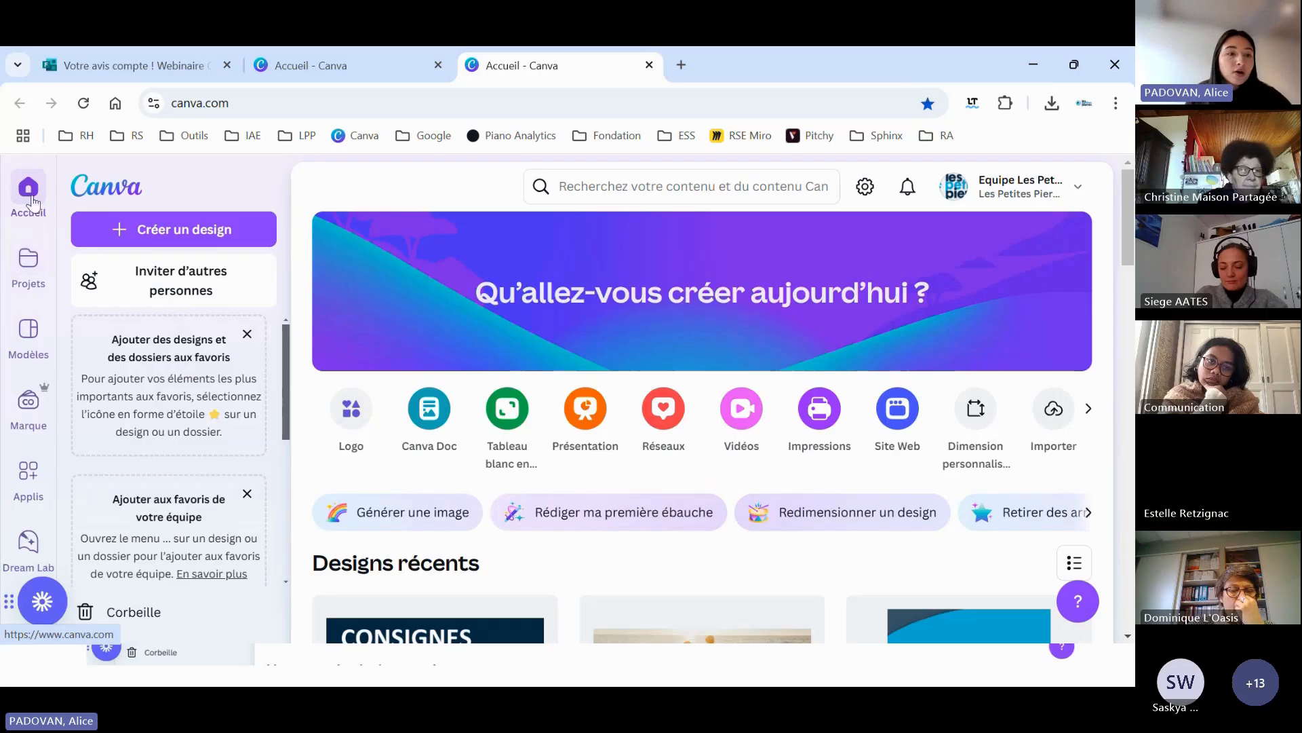
# - Go to the Projets page and show more folders in its Dossiers section
pyautogui.click(28, 261)
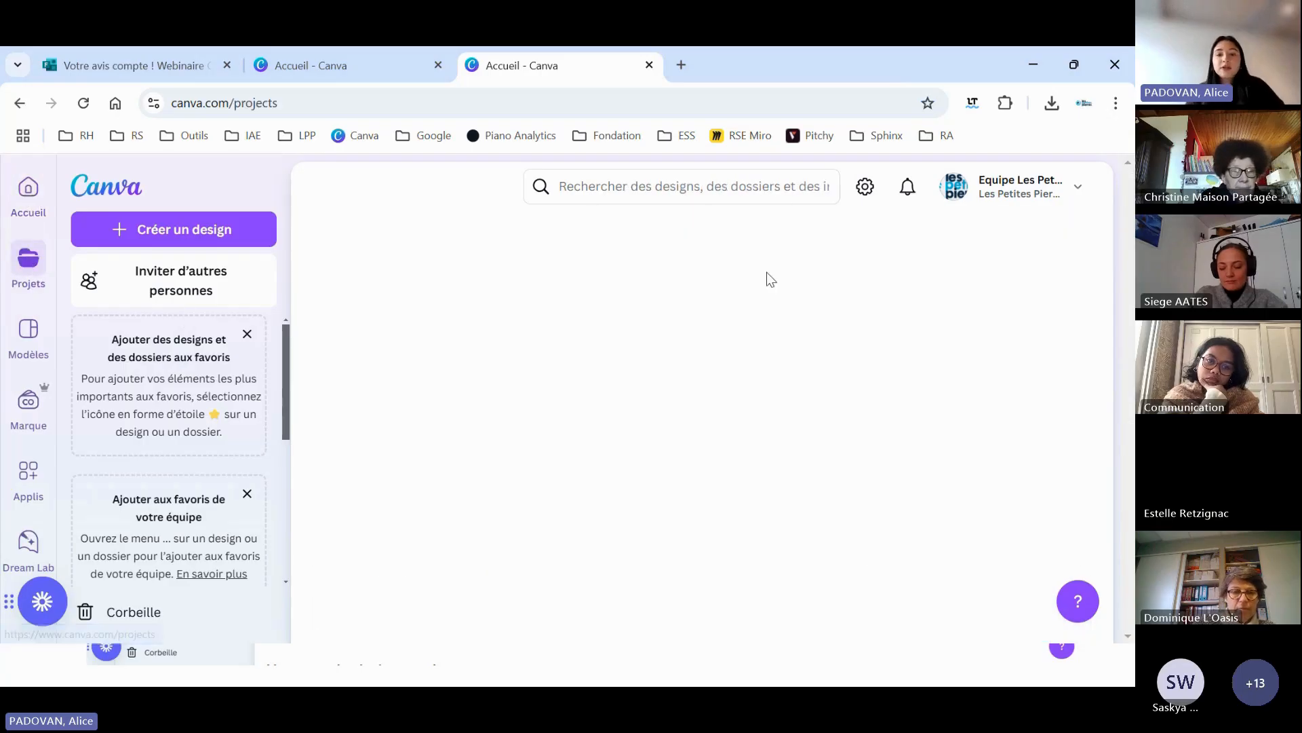
pyautogui.scroll(-3, 697, 312)
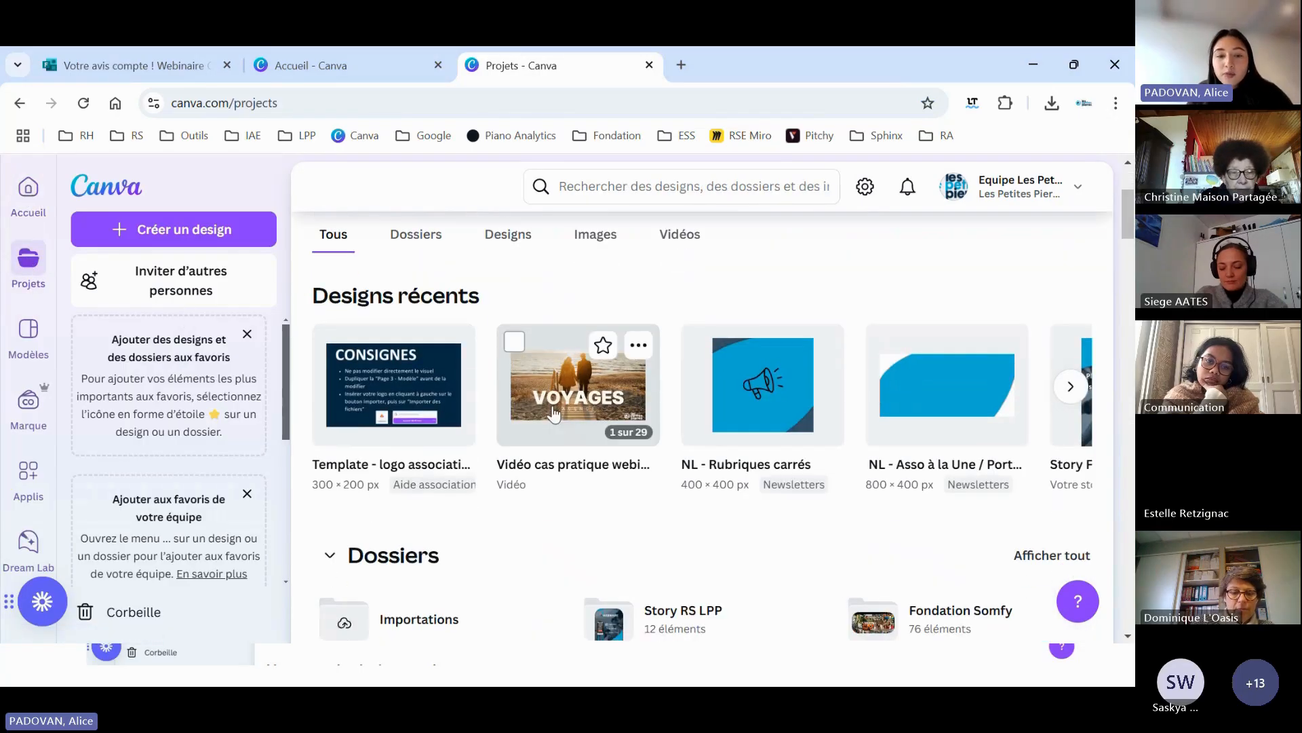
pyautogui.scroll(-5, 746, 384)
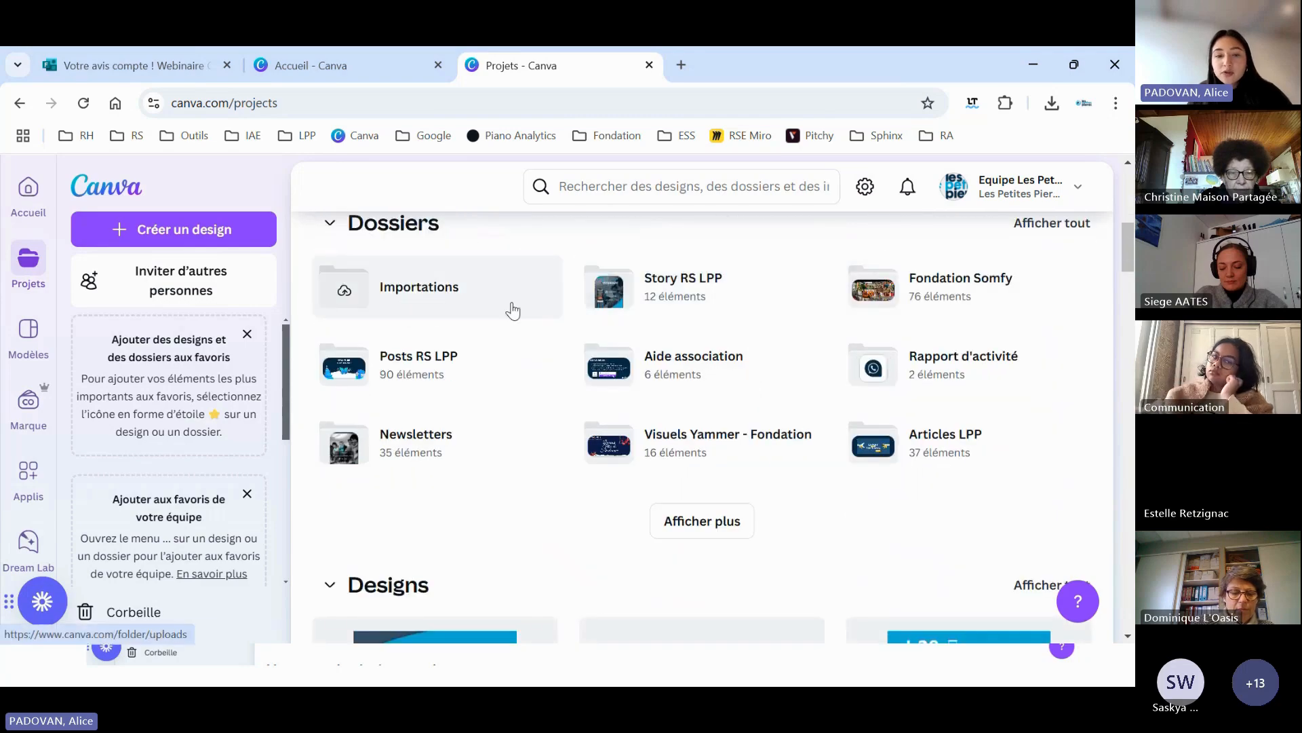
pyautogui.scroll(-1, 834, 305)
pyautogui.scroll(1, 833, 299)
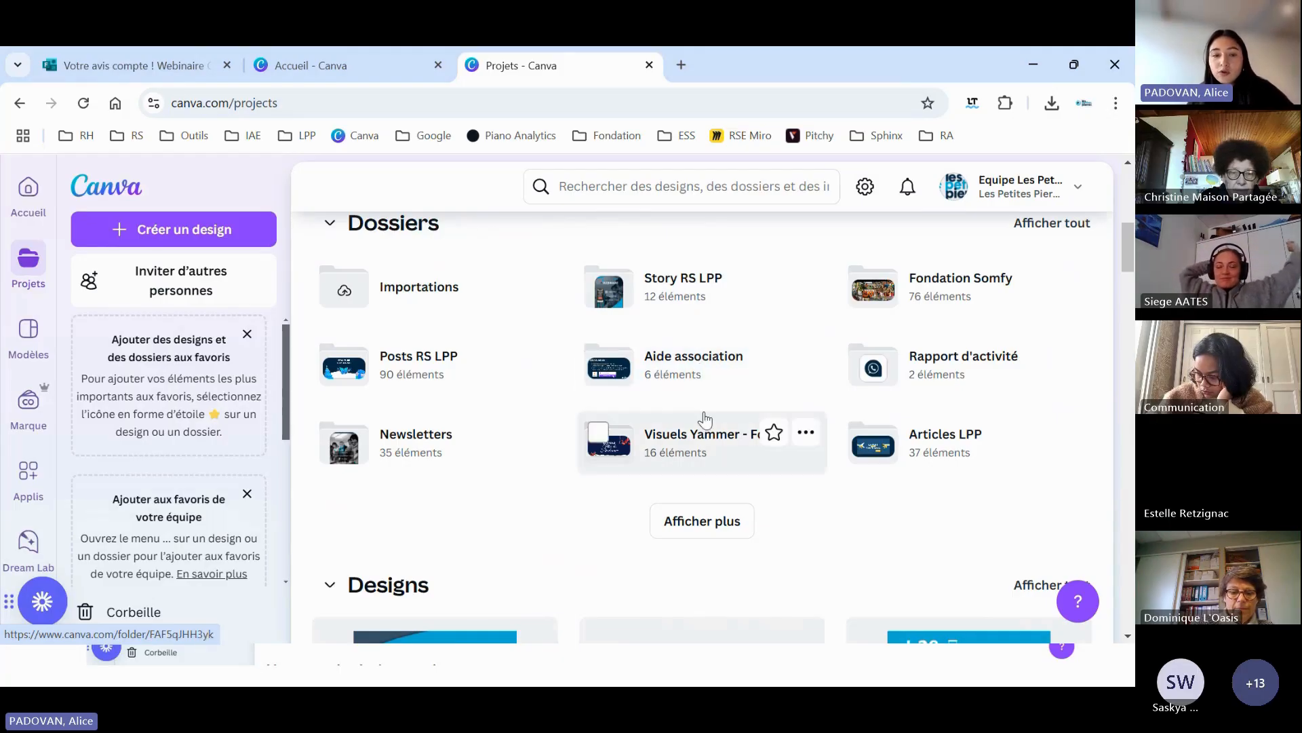
pyautogui.scroll(-1, 709, 428)
pyautogui.click(719, 436)
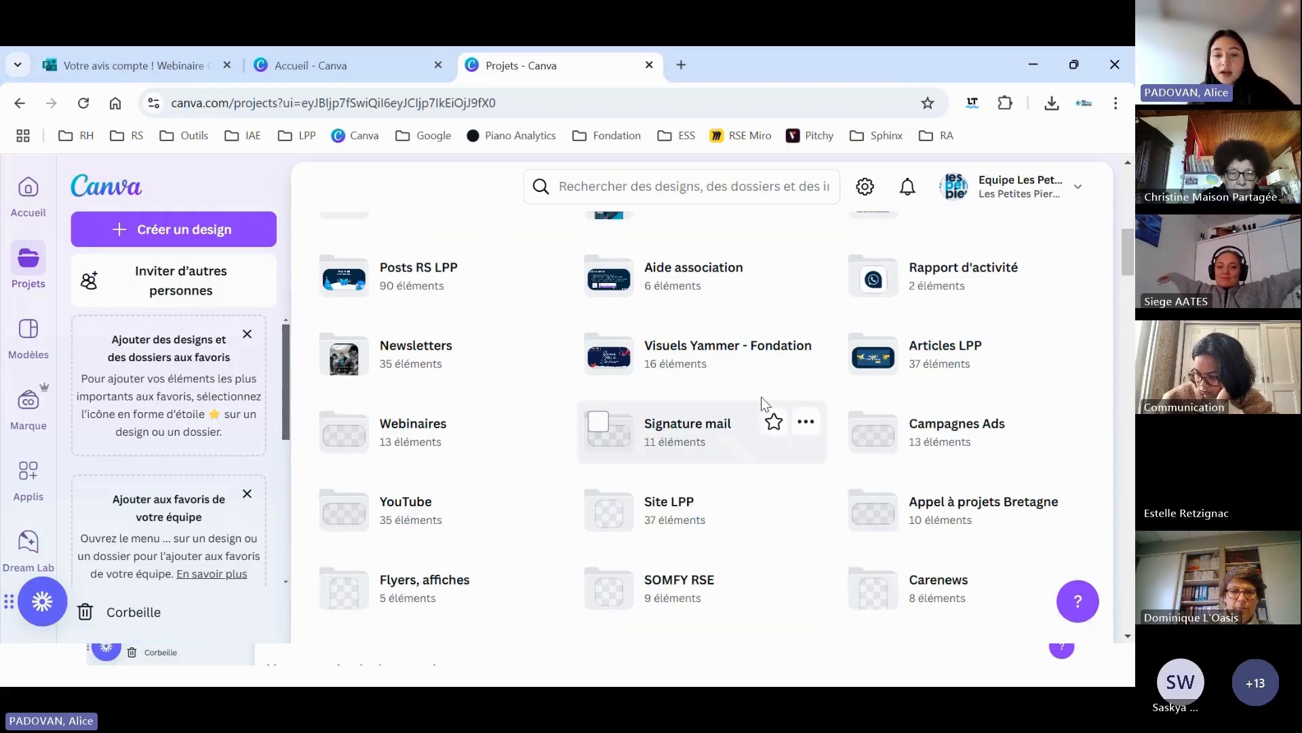
# - Look through the expanded project folders and return to the recent designs on the Projets page
pyautogui.scroll(-1, 763, 390)
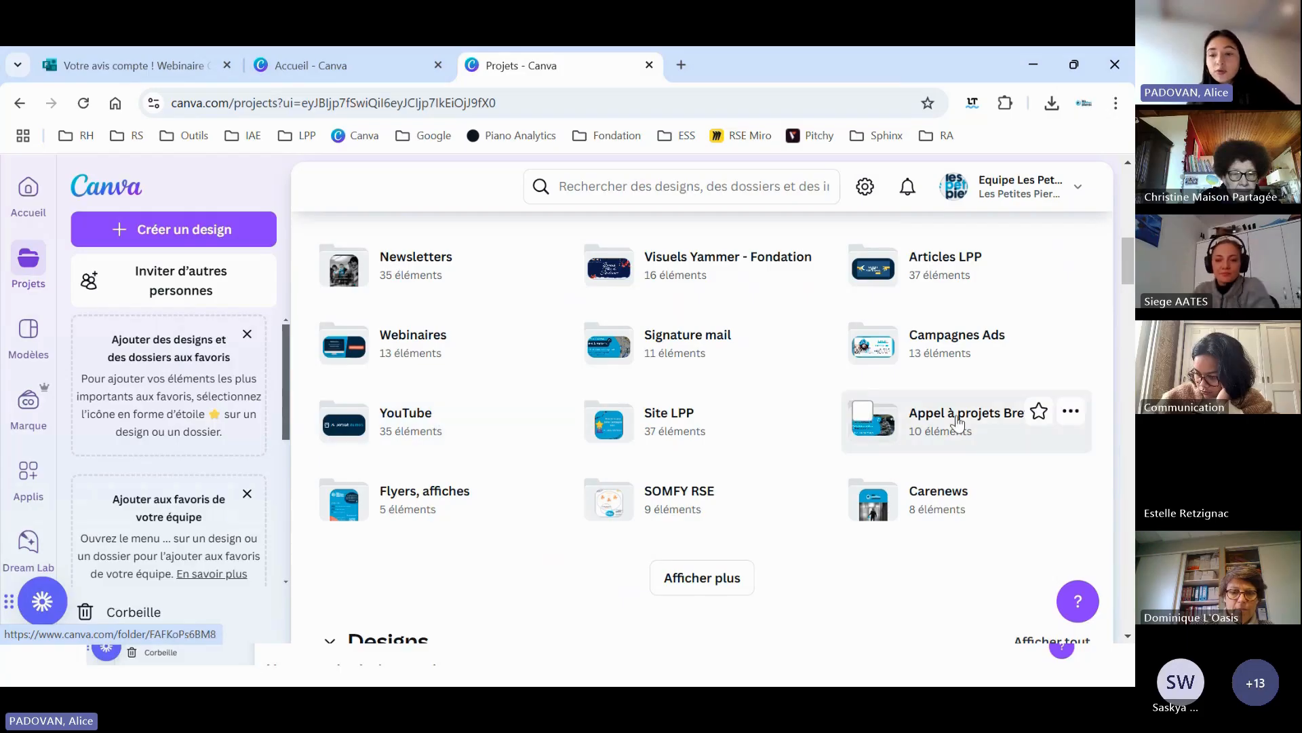
pyautogui.scroll(-1, 699, 429)
pyautogui.scroll(10, 701, 430)
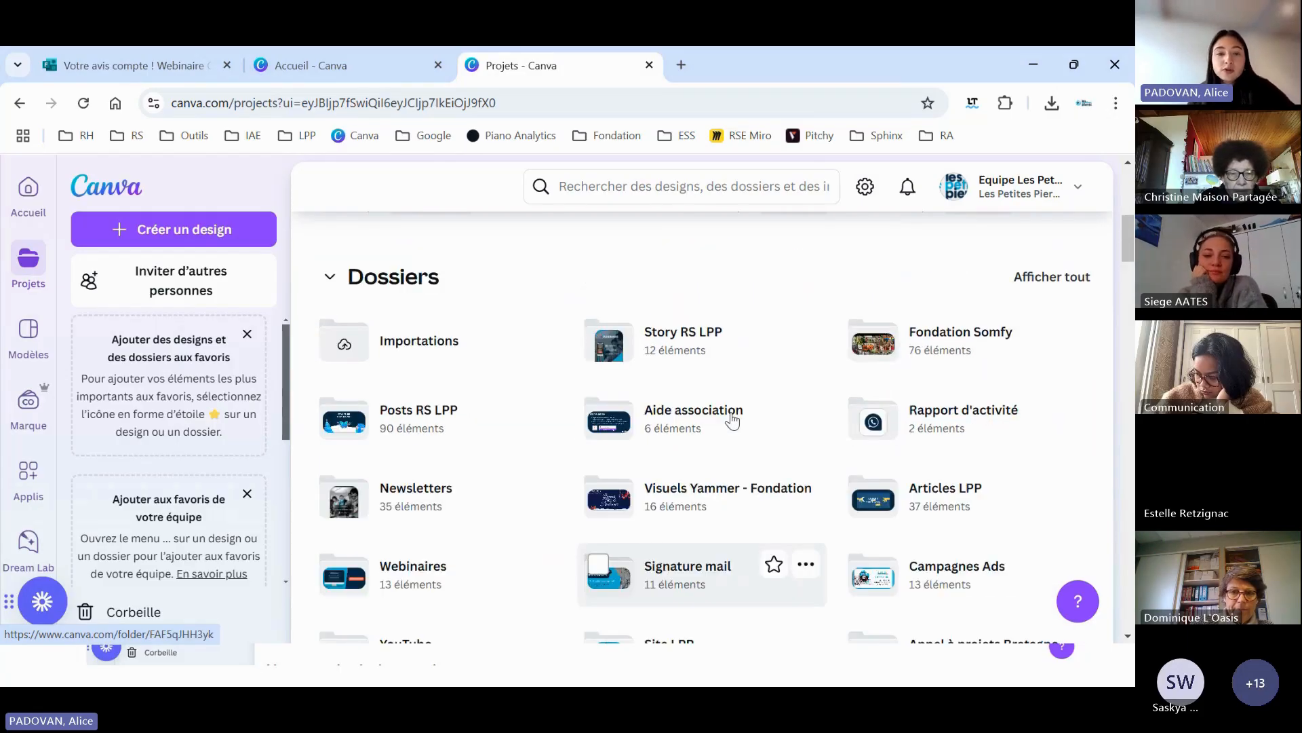
pyautogui.scroll(-4, 632, 438)
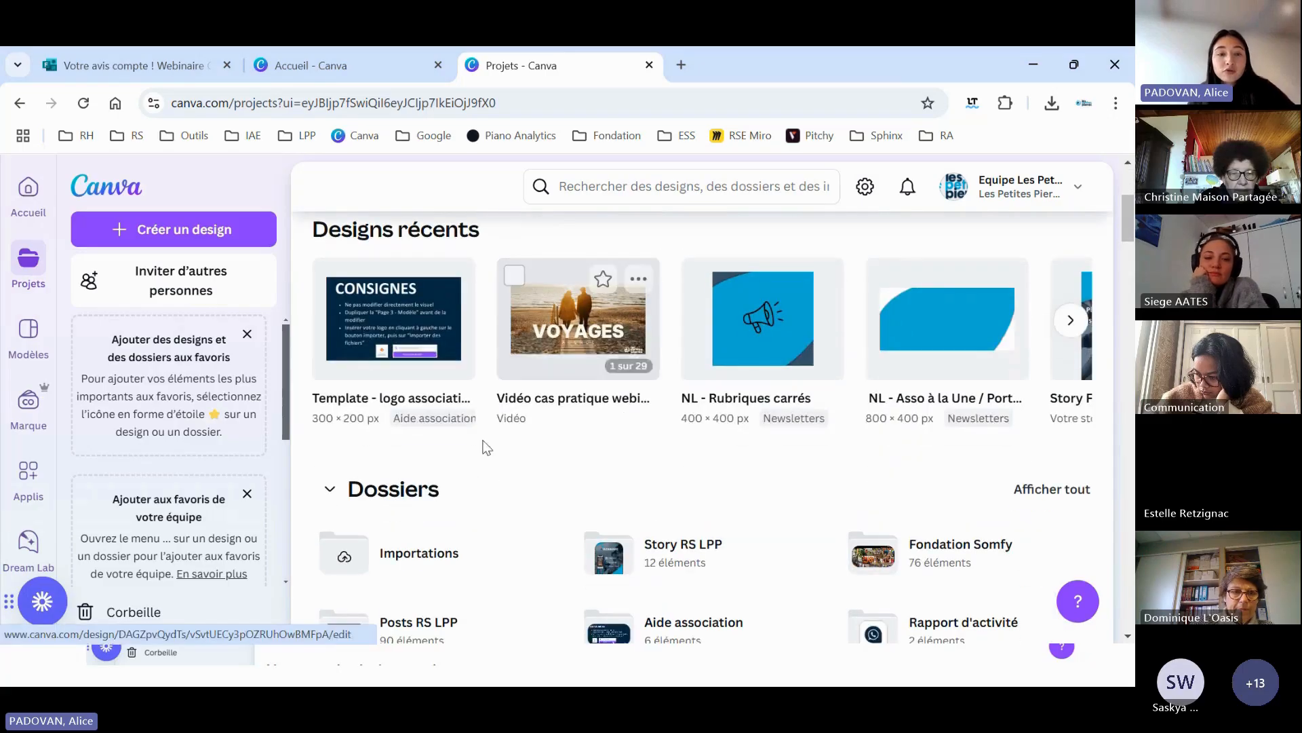
pyautogui.scroll(5, 888, 397)
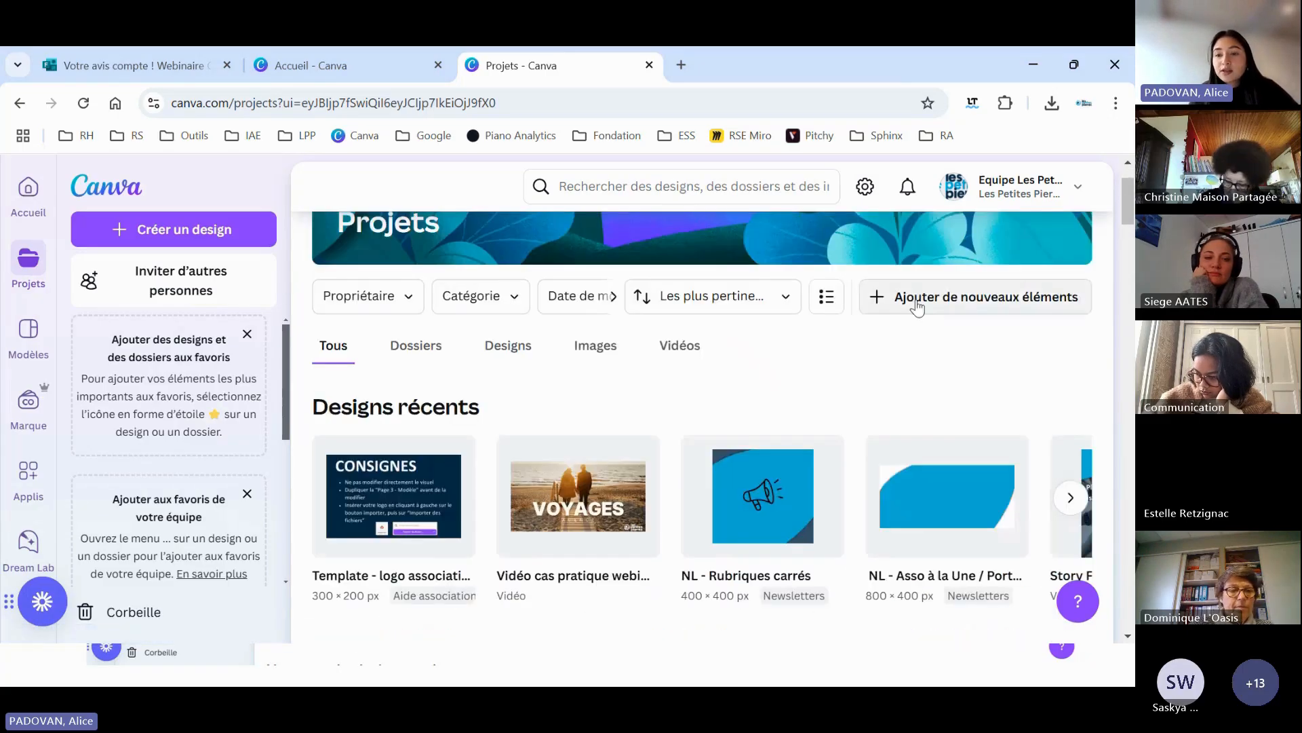
# - Review the options for adding new elements to the projects, and close them without choosing one
pyautogui.scroll(-1, 879, 352)
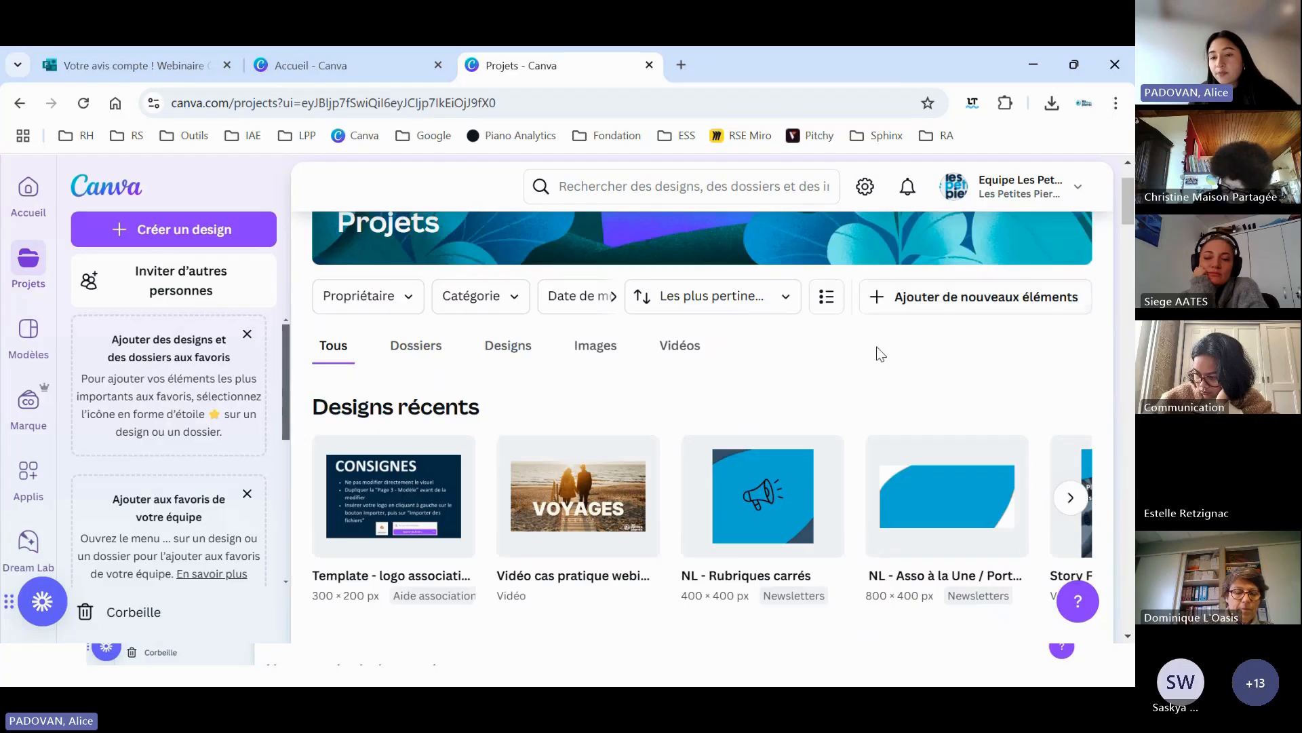
pyautogui.click(941, 298)
pyautogui.scroll(-1, 912, 319)
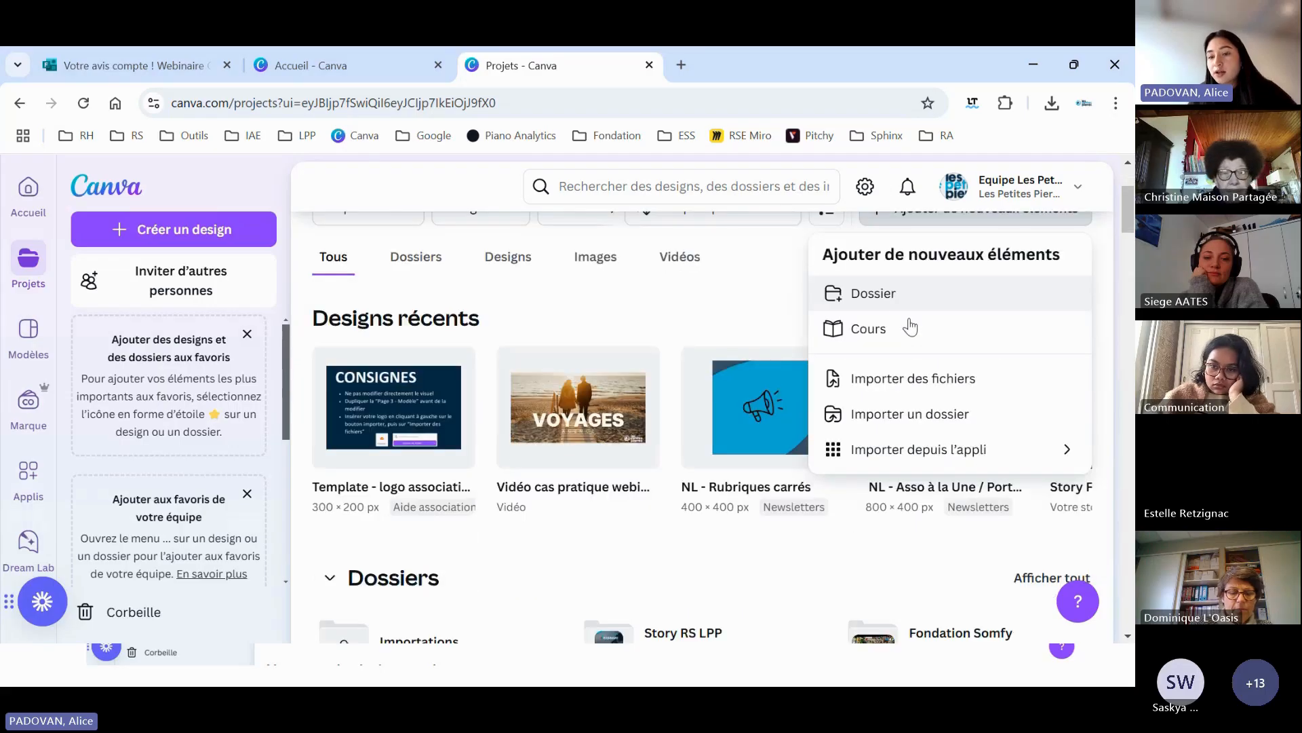
pyautogui.scroll(1, 882, 299)
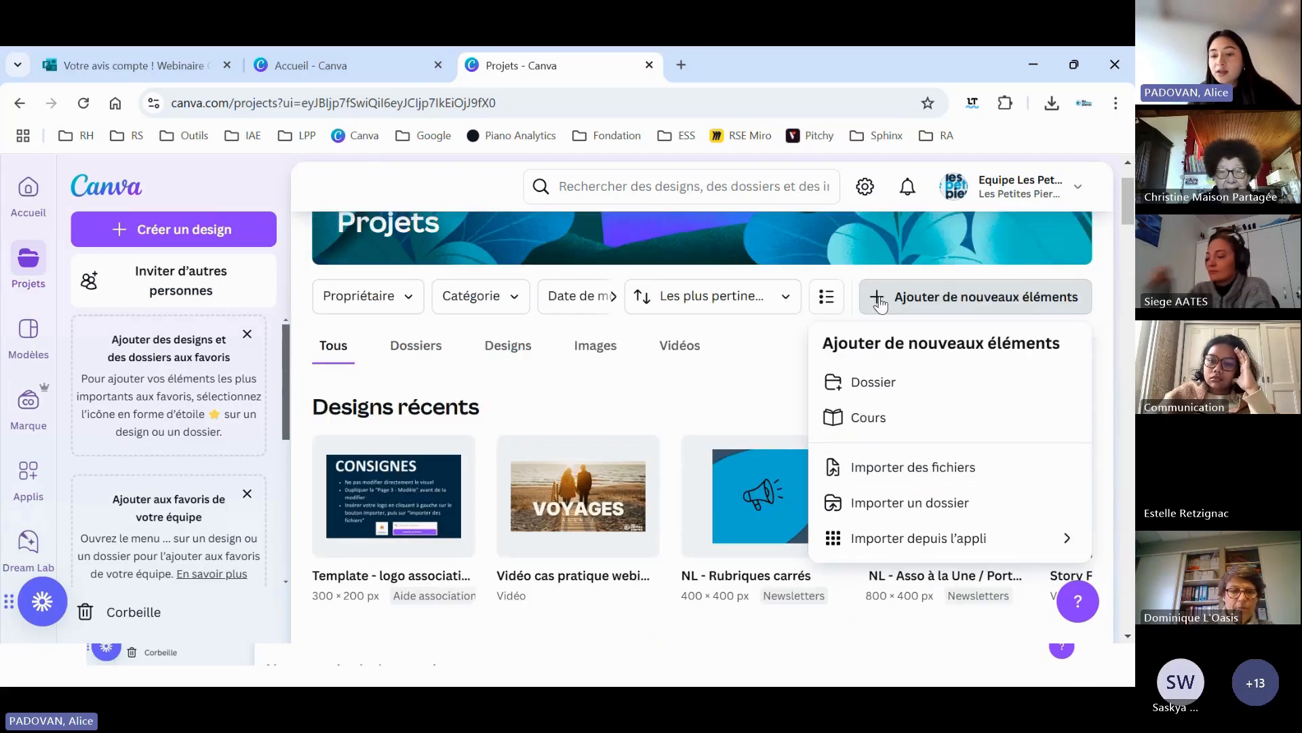
pyautogui.click(765, 385)
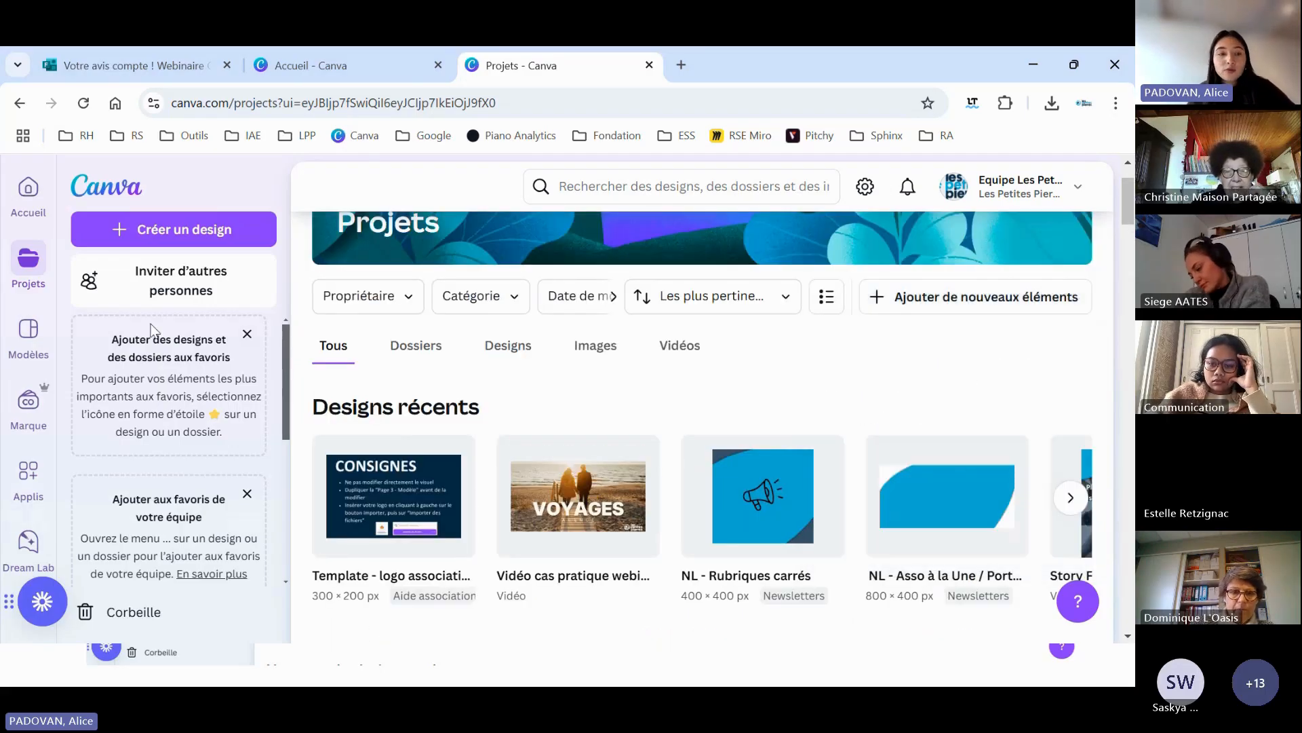
# - Show the available actions for the "Template - logo association" design among the recent designs
pyautogui.scroll(1, 563, 418)
pyautogui.scroll(-2, 563, 417)
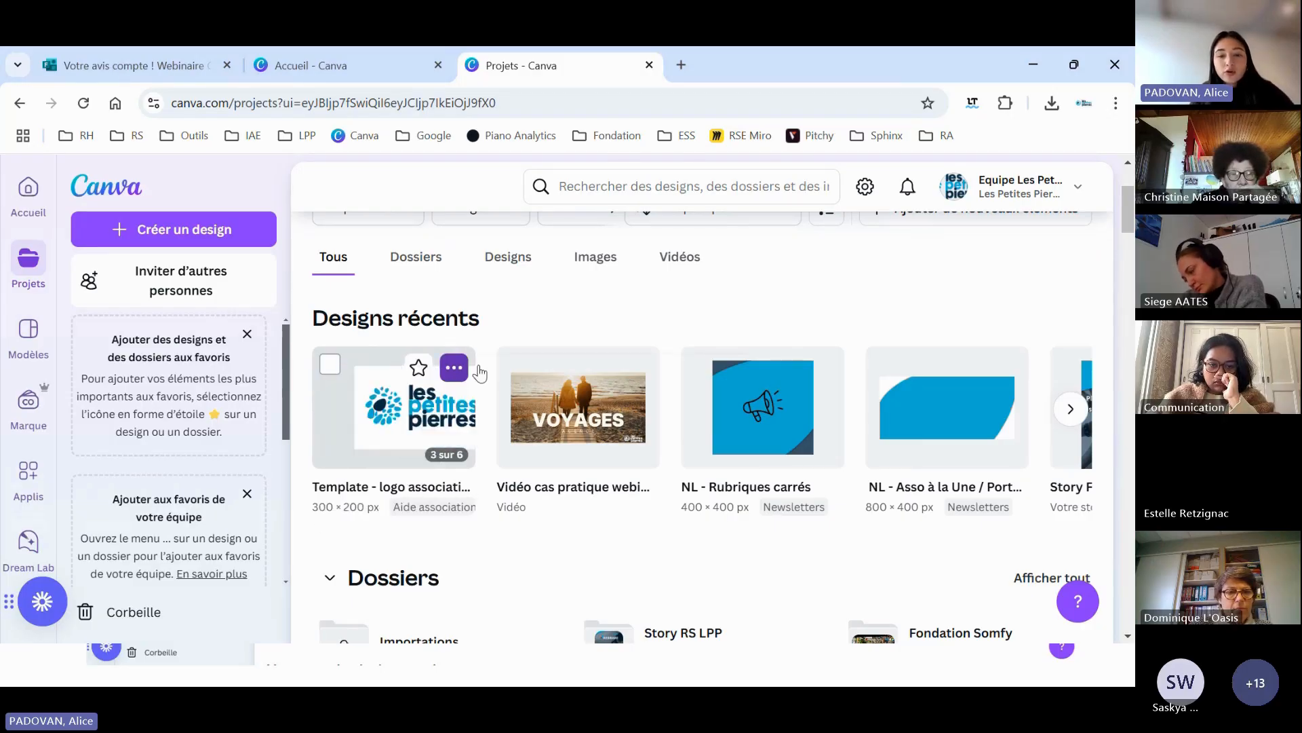
pyautogui.click(453, 368)
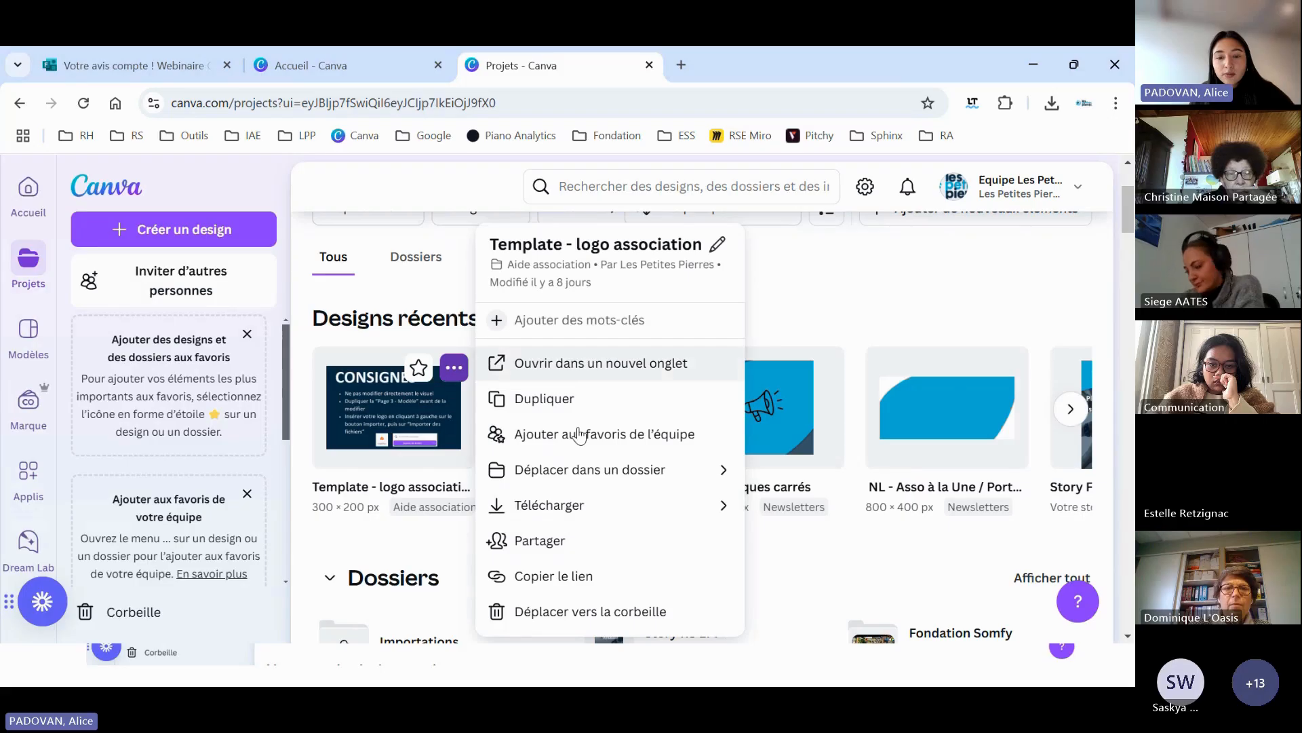
# - Review the destination folders for moving the "Template - logo association" design, and close the choices without moving it
pyautogui.click(656, 473)
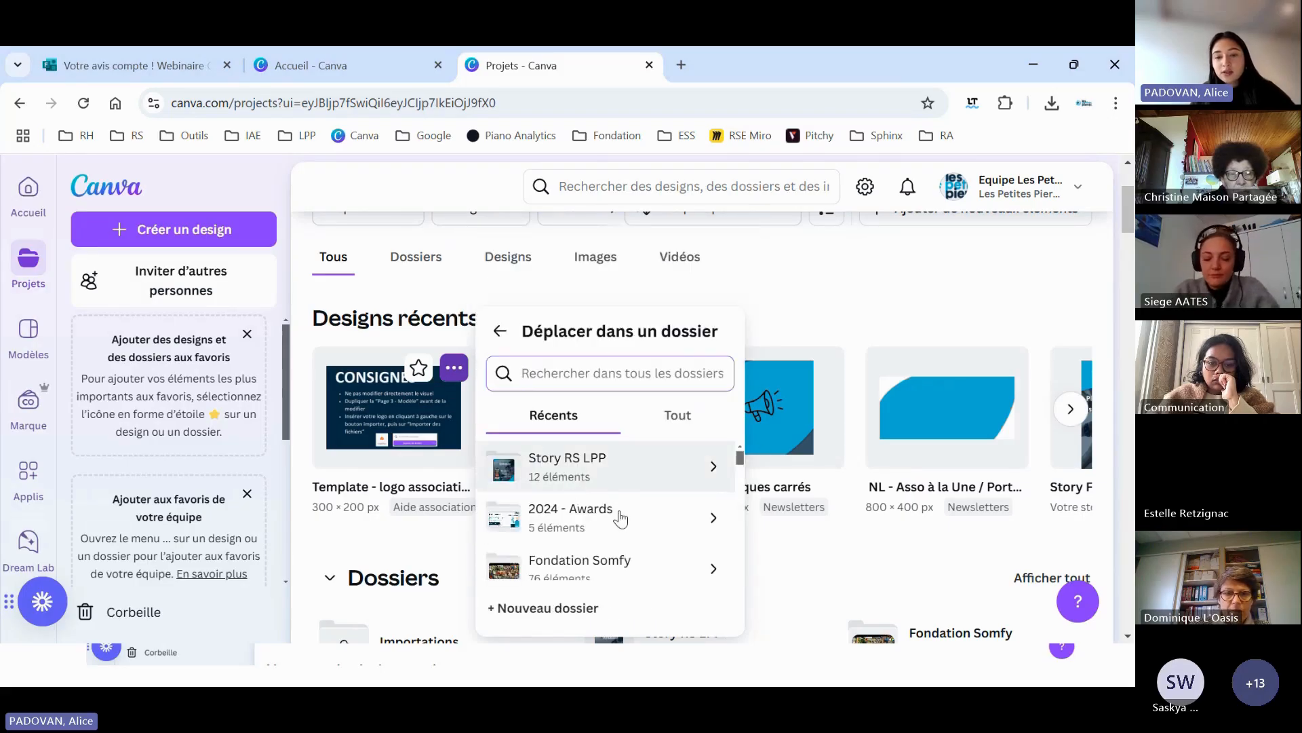
pyautogui.click(779, 297)
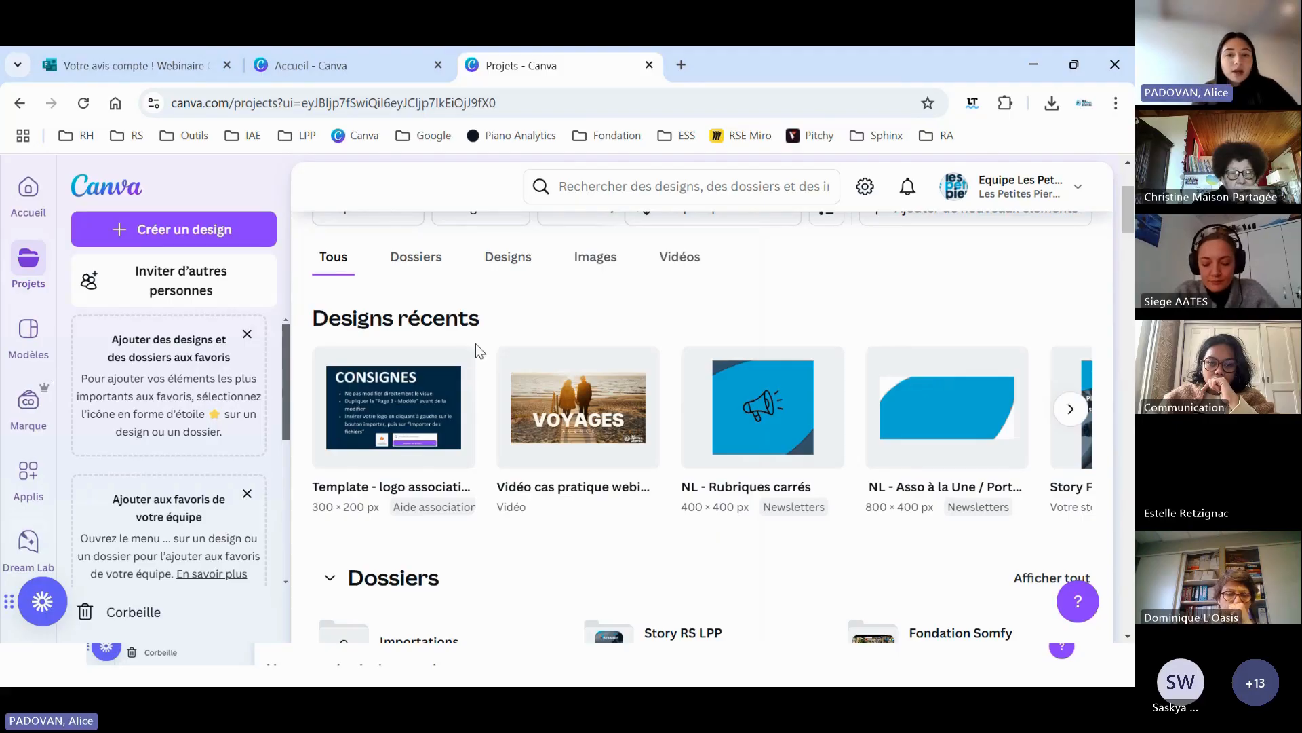
pyautogui.scroll(3, 475, 343)
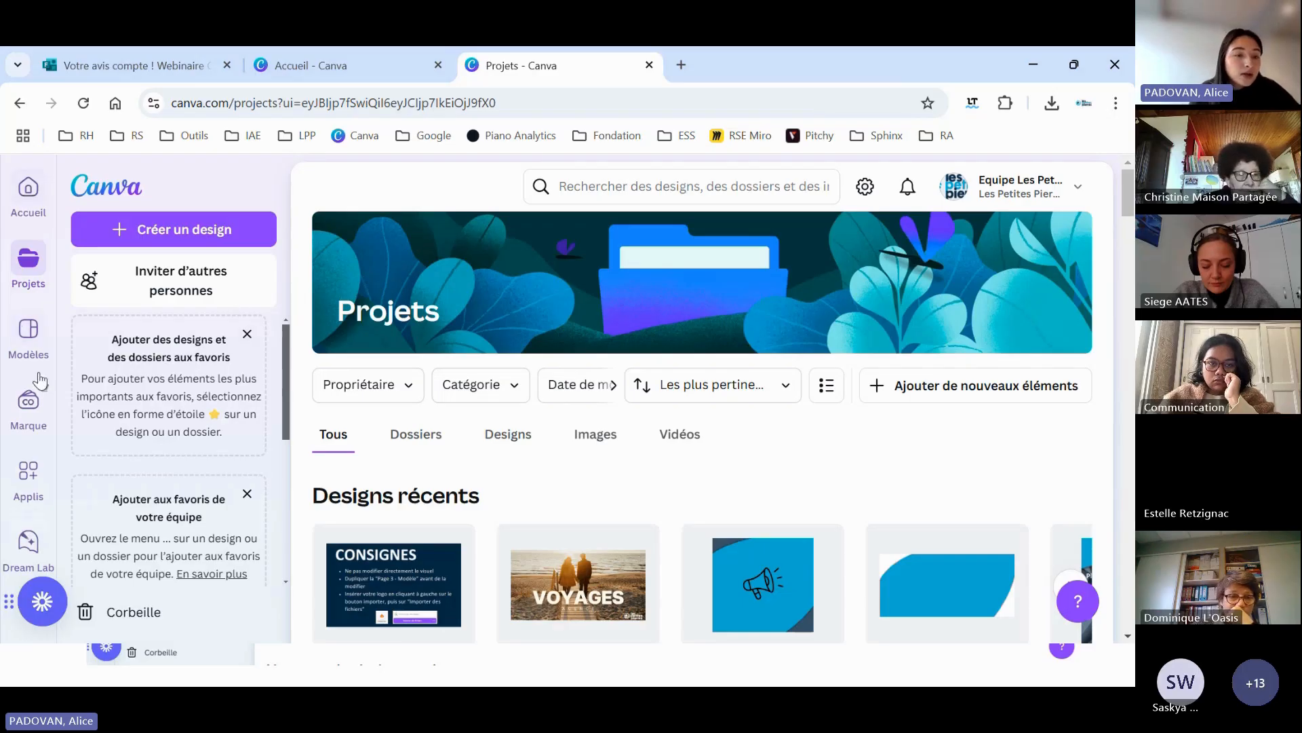
# - Go to the Modèles page and browse its template categories, upcoming-event templates, logos and Facebook posts, including the side list of template types
pyautogui.click(26, 342)
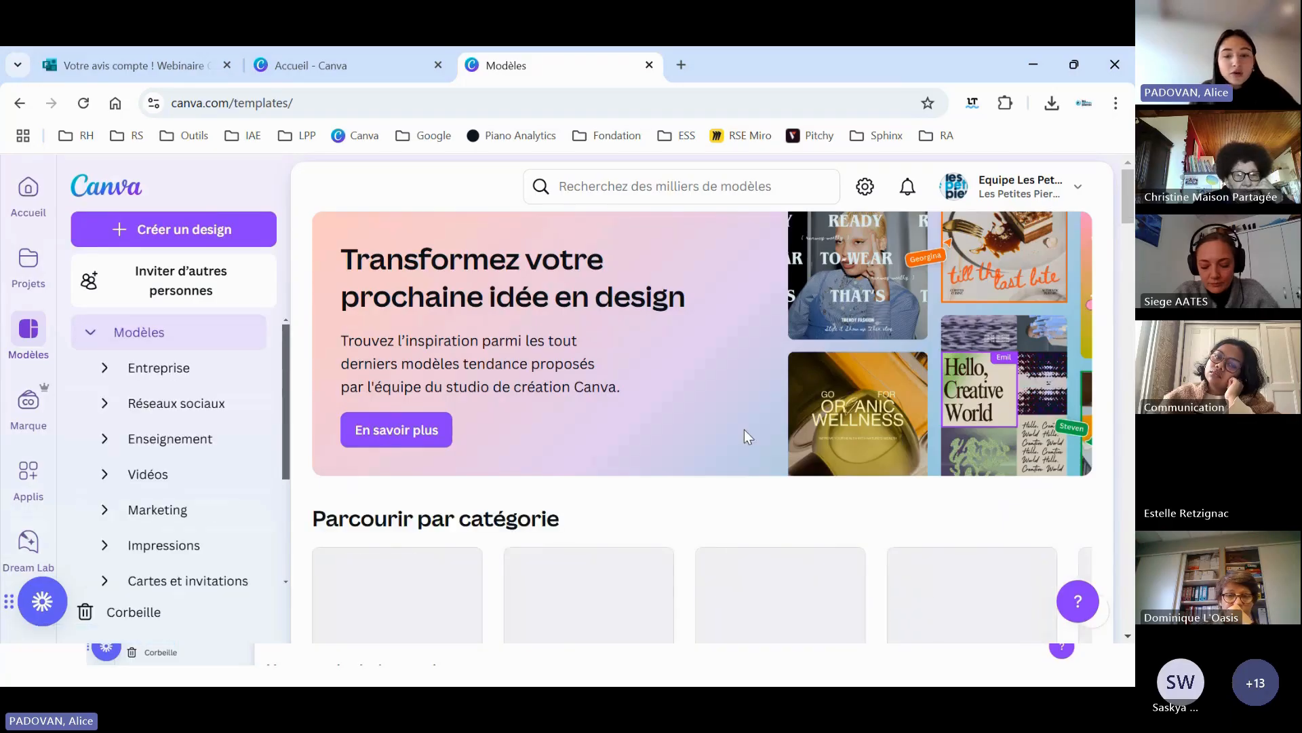
pyautogui.scroll(-5, 744, 436)
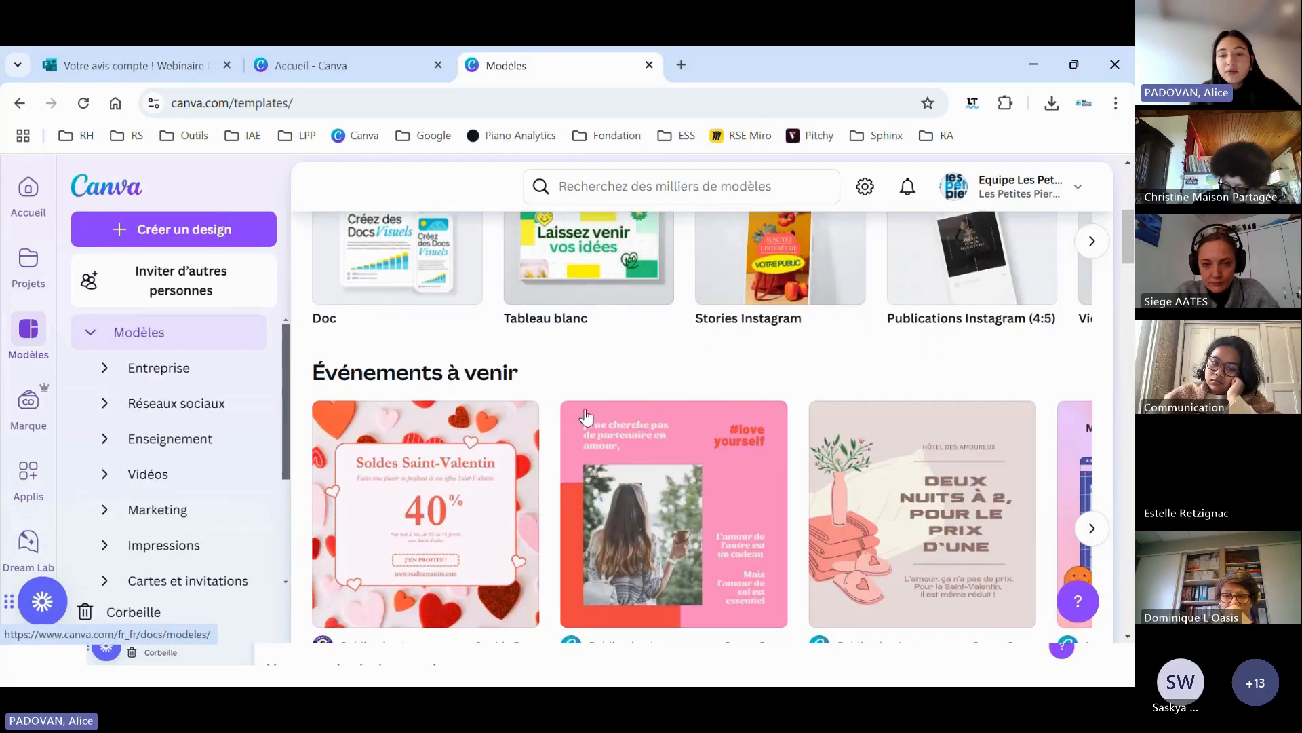
pyautogui.scroll(-10, 790, 396)
pyautogui.scroll(-2, 790, 397)
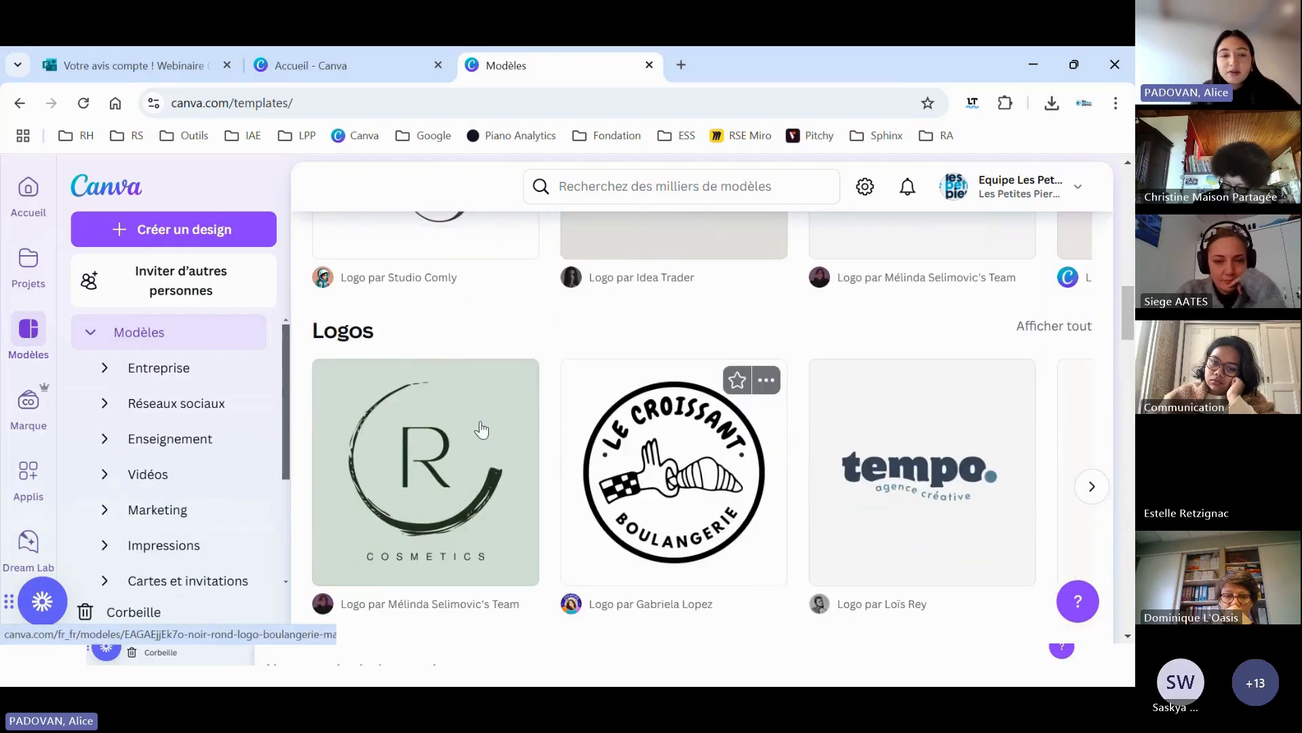
pyautogui.scroll(-5, 698, 494)
pyautogui.scroll(-5, 645, 501)
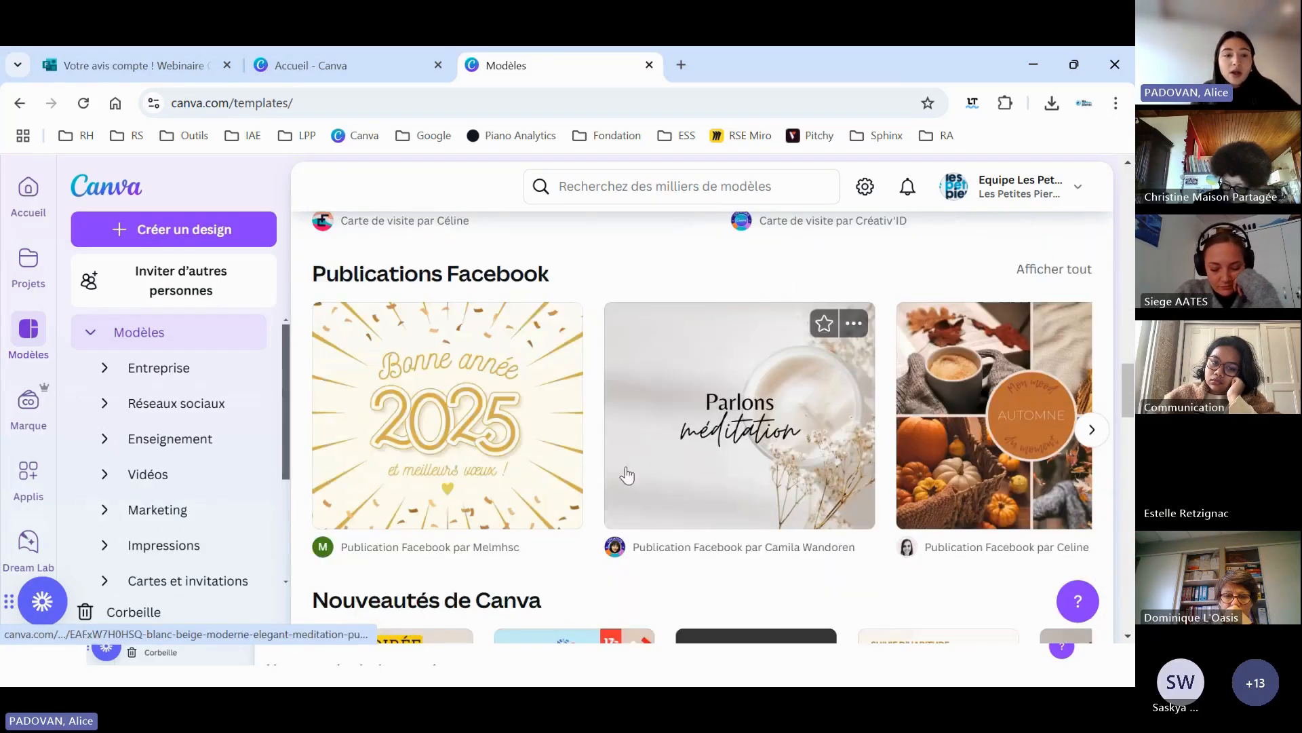
pyautogui.scroll(-1, 204, 488)
pyautogui.scroll(-2, 206, 522)
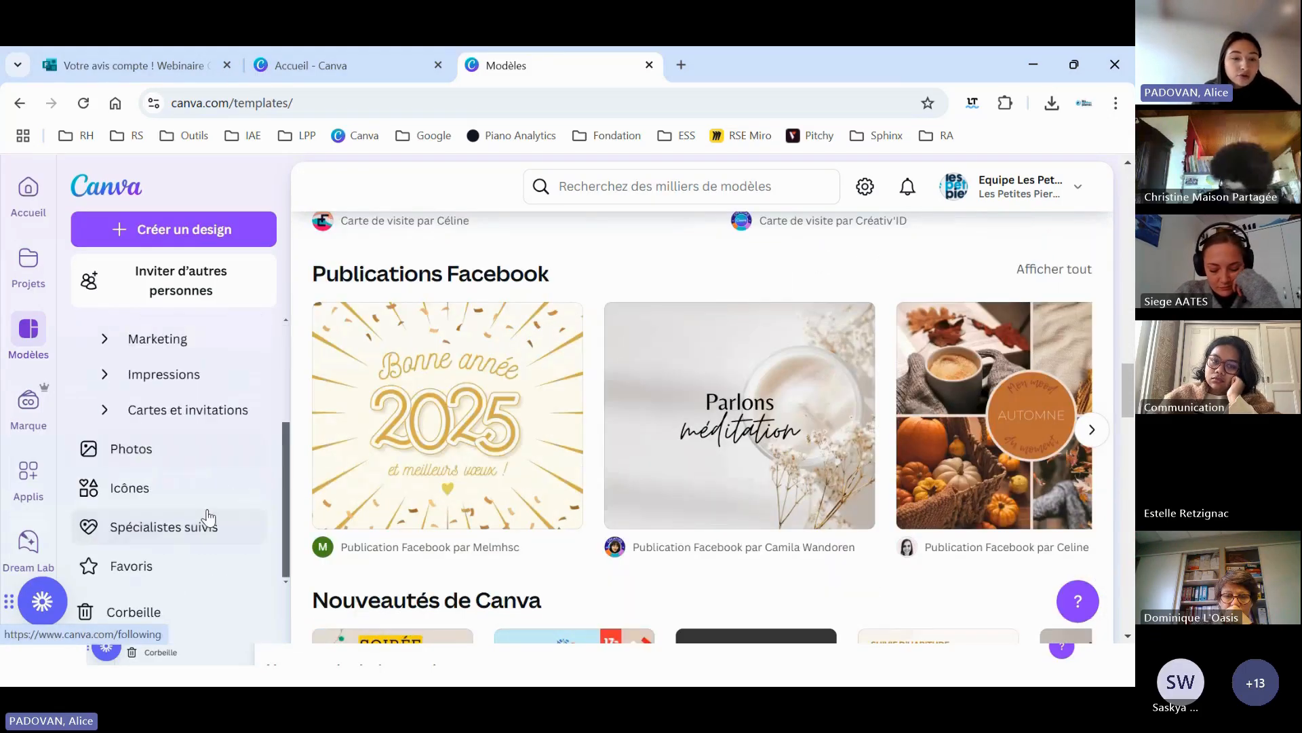
pyautogui.scroll(-2, 474, 479)
pyautogui.scroll(3, 509, 475)
pyautogui.scroll(15, 508, 475)
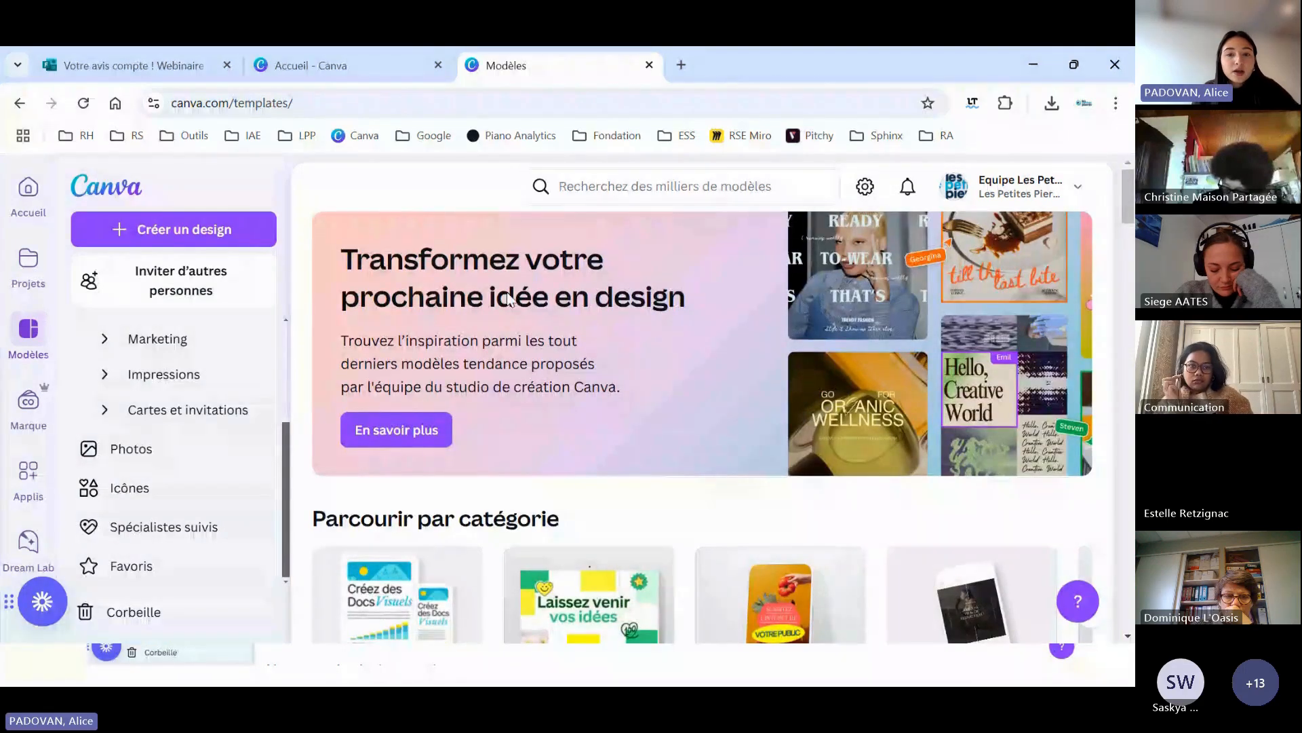
pyautogui.scroll(-1, 24, 434)
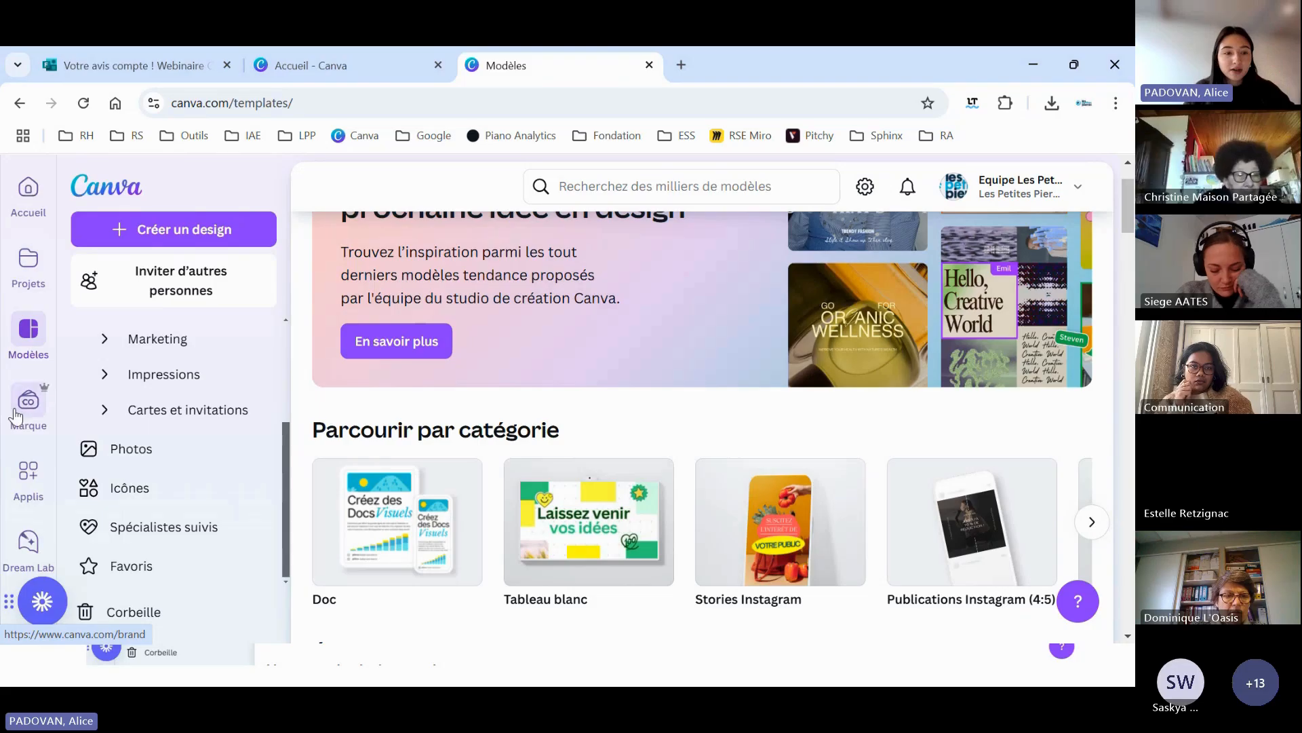
# - Go to the Marque page and look over its introduction and the listed visual identities
pyautogui.click(25, 407)
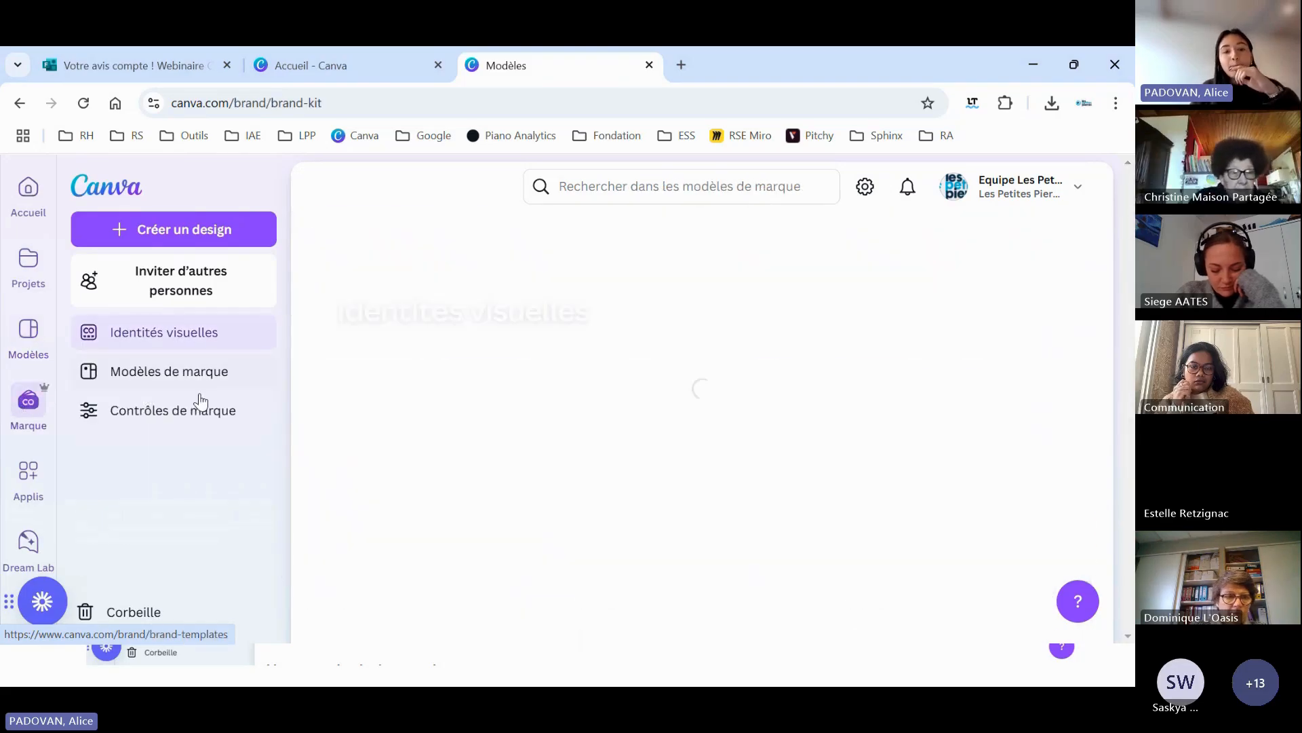
pyautogui.scroll(-4, 576, 341)
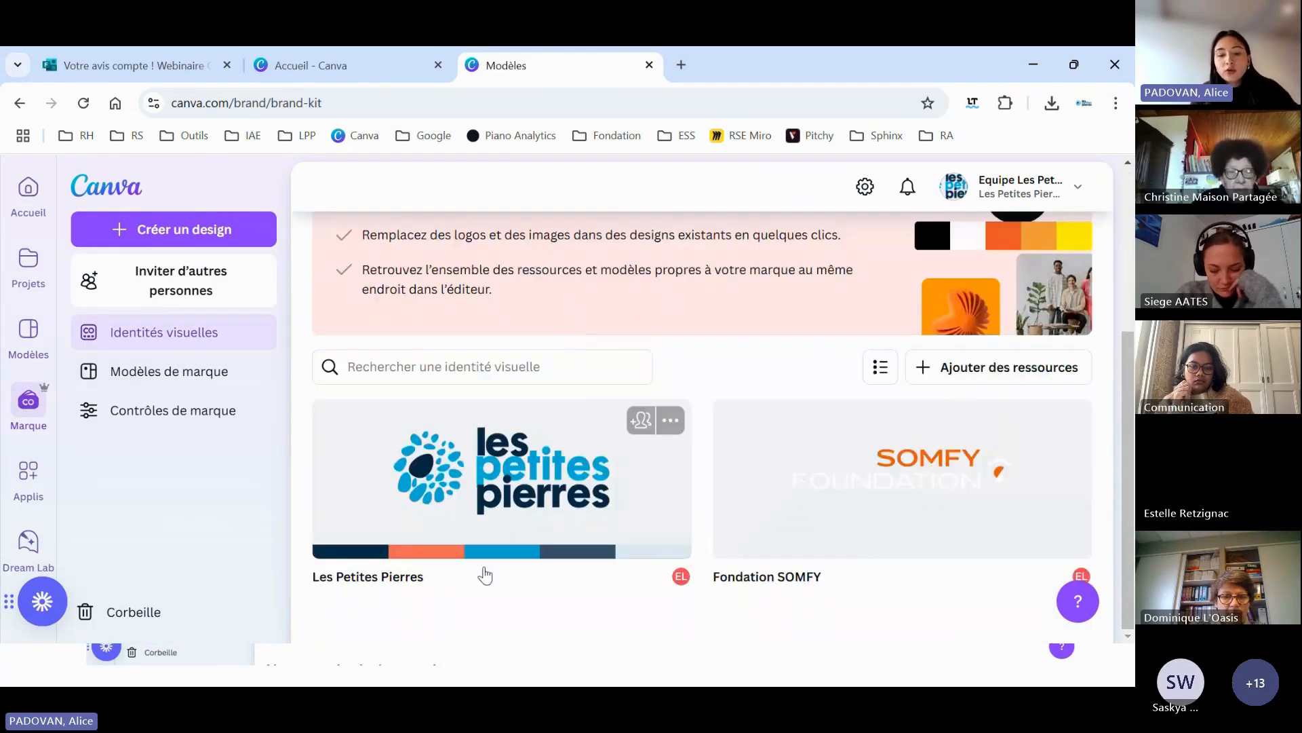
pyautogui.scroll(4, 499, 446)
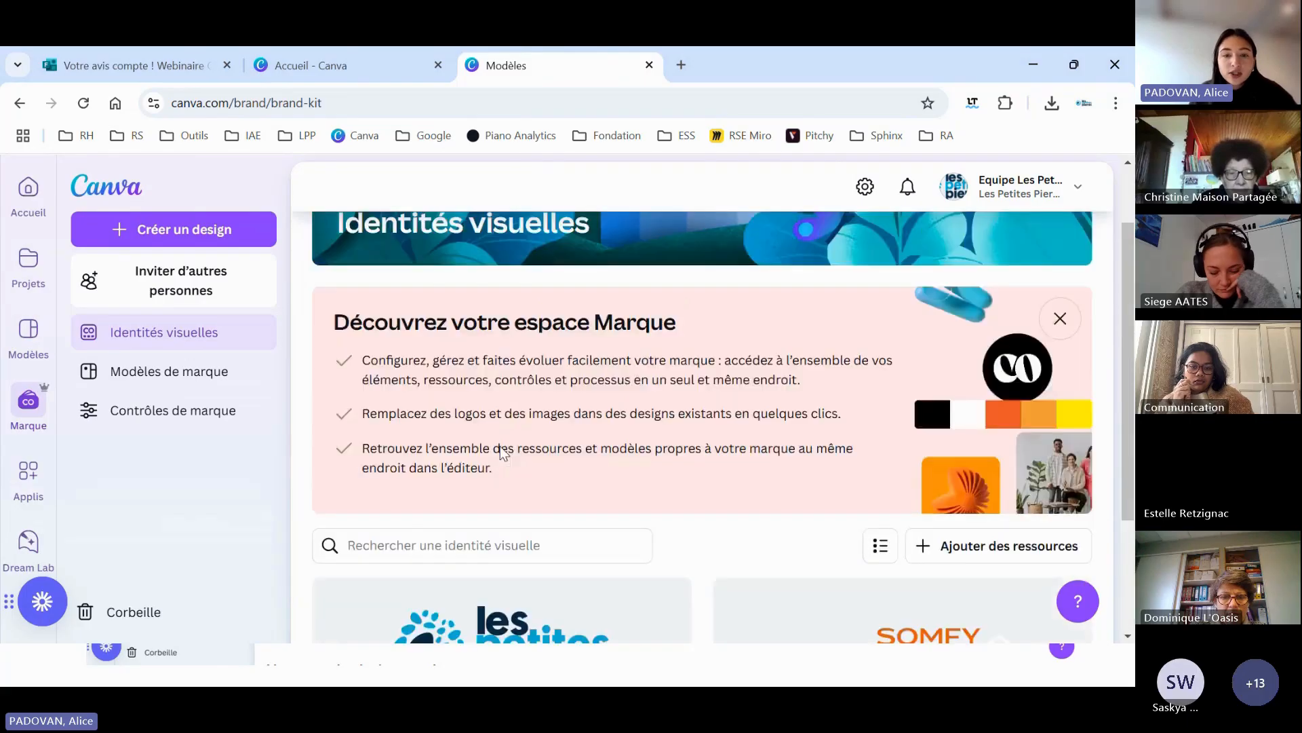
pyautogui.scroll(-4, 561, 399)
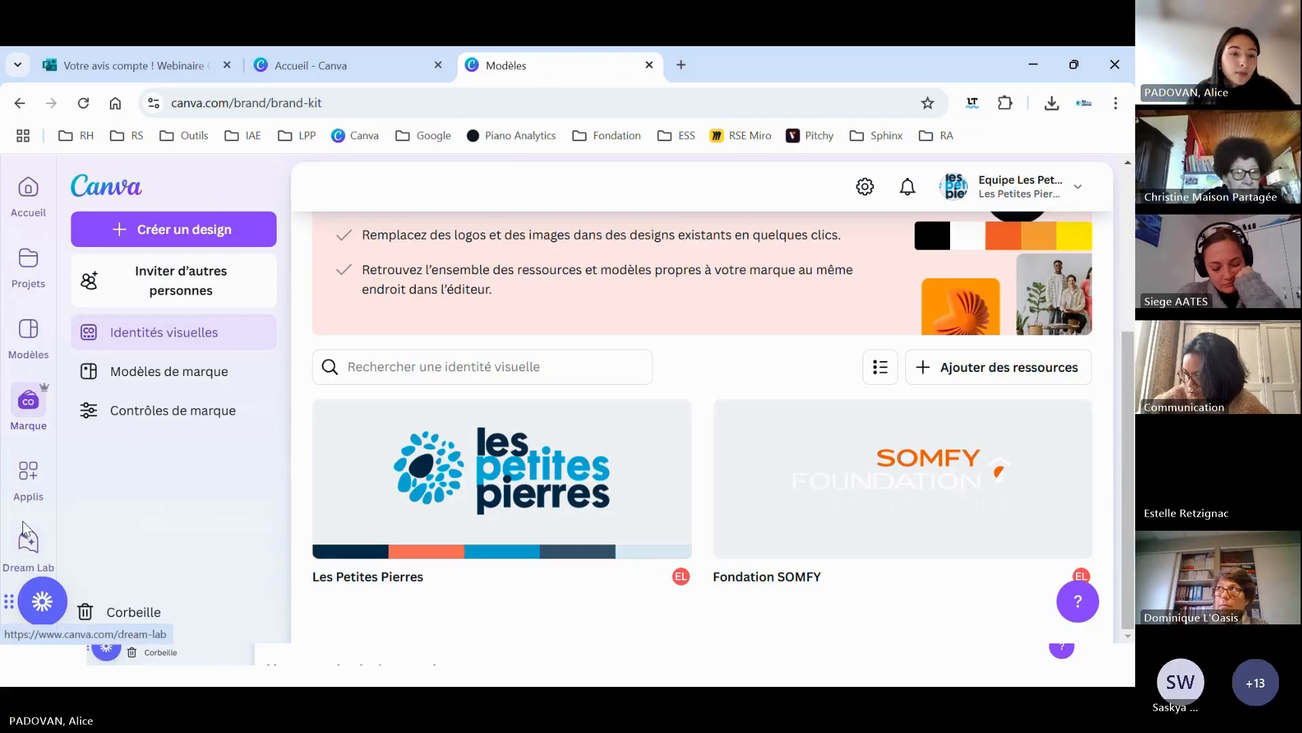
# - Return to the Accueil page and show its recent designs
pyautogui.click(28, 210)
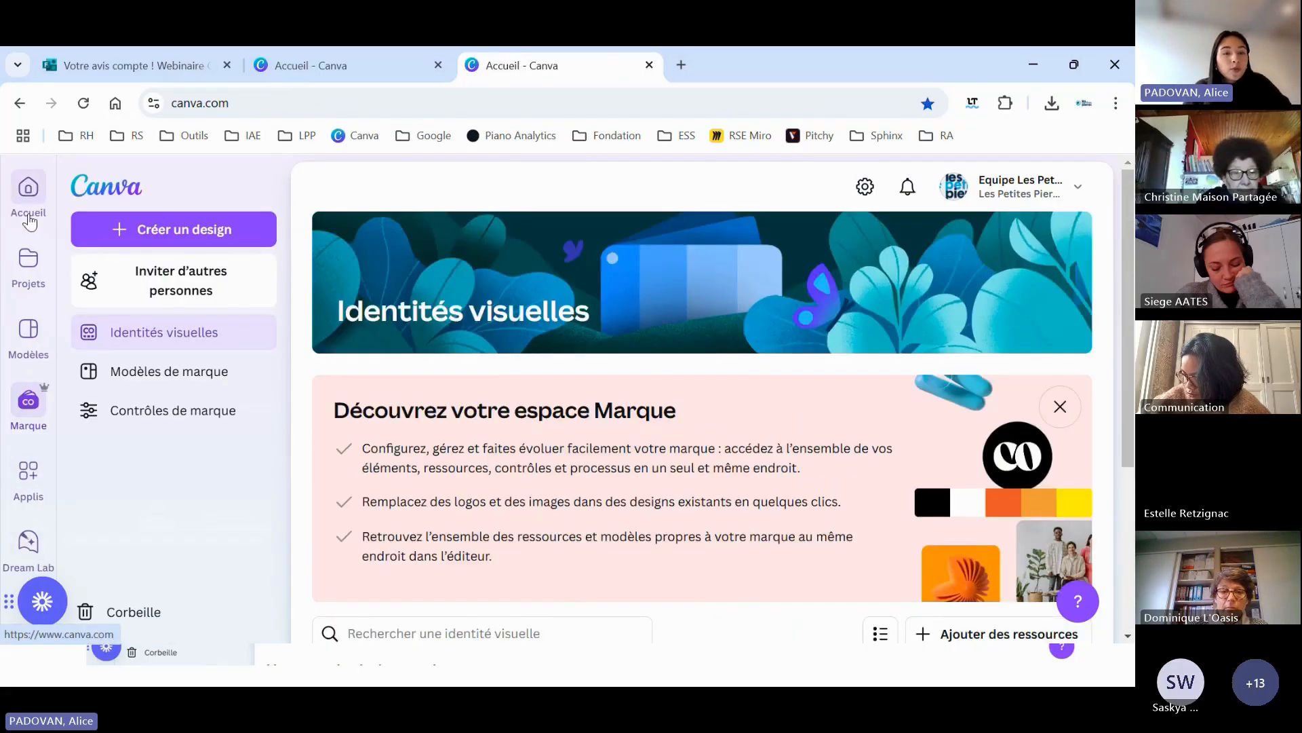
pyautogui.scroll(-3, 550, 585)
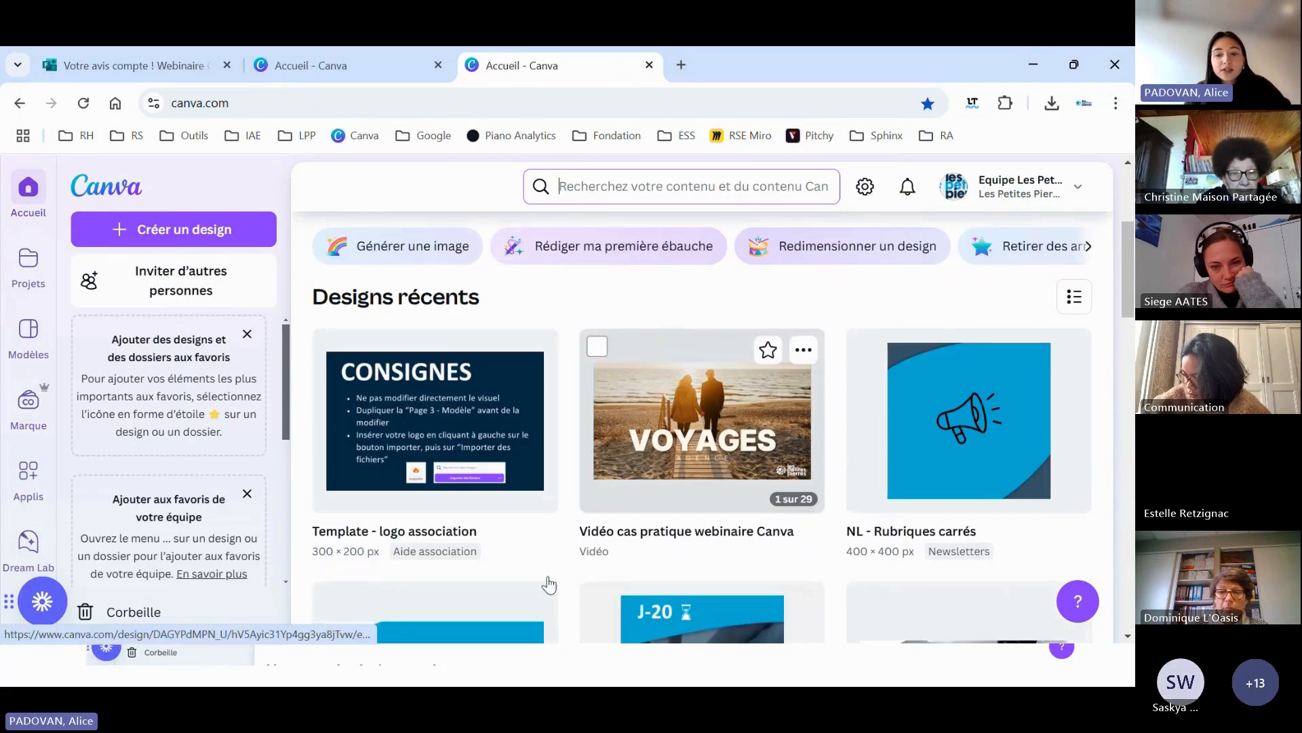
pyautogui.scroll(-1, 648, 304)
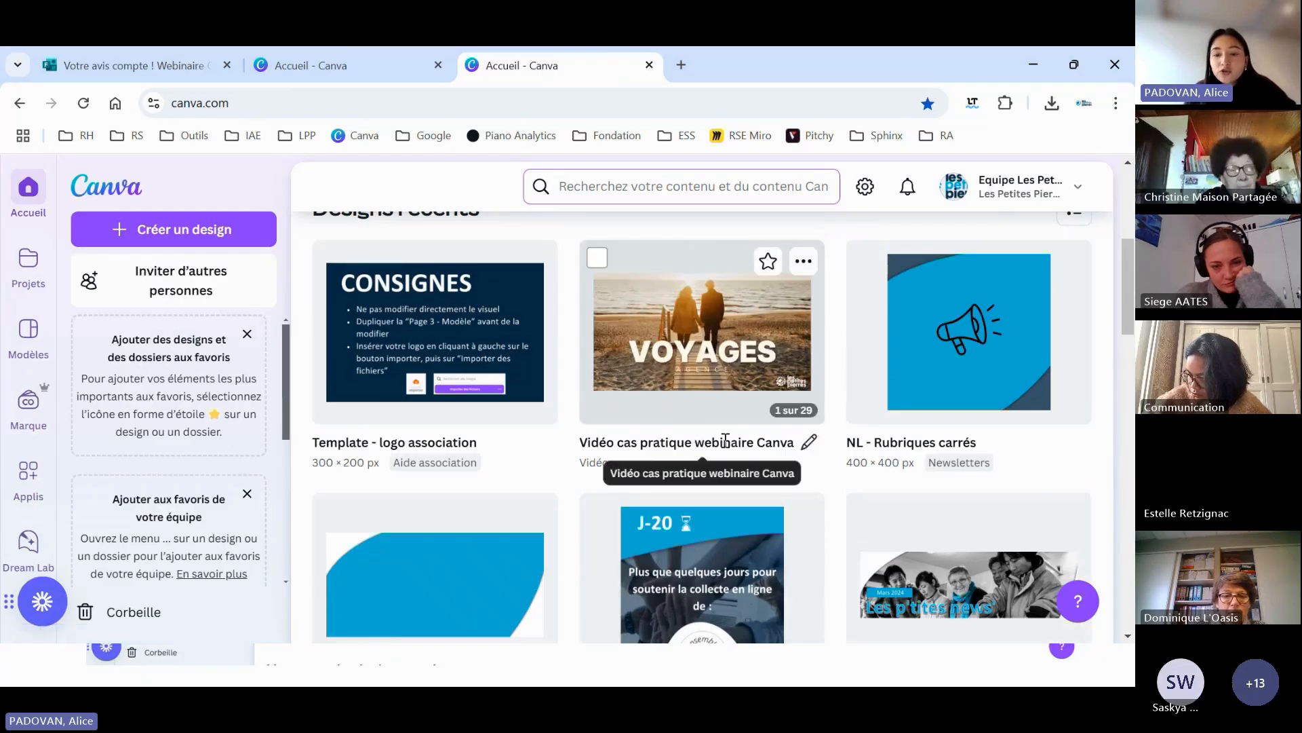
# - Search for "voyages" on the home page to review the suggestions, and clear the search
pyautogui.scroll(3, 726, 451)
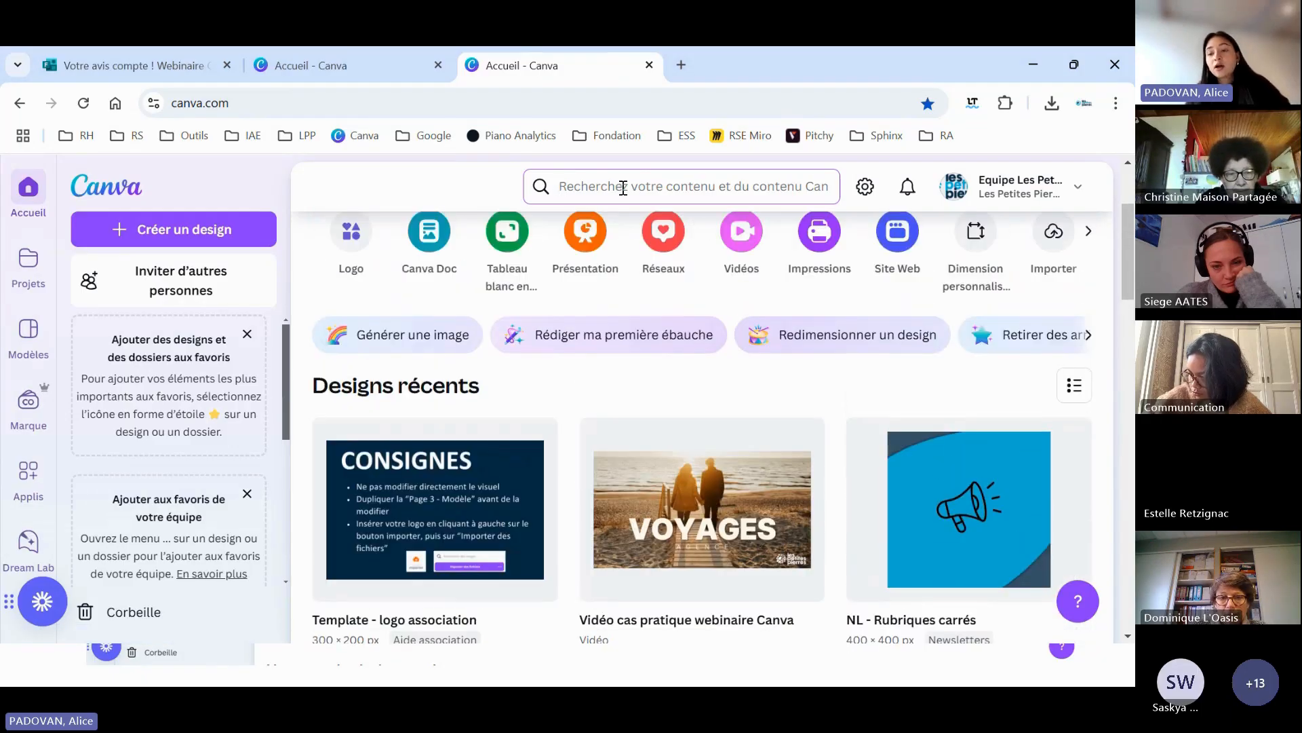
pyautogui.write('voy')
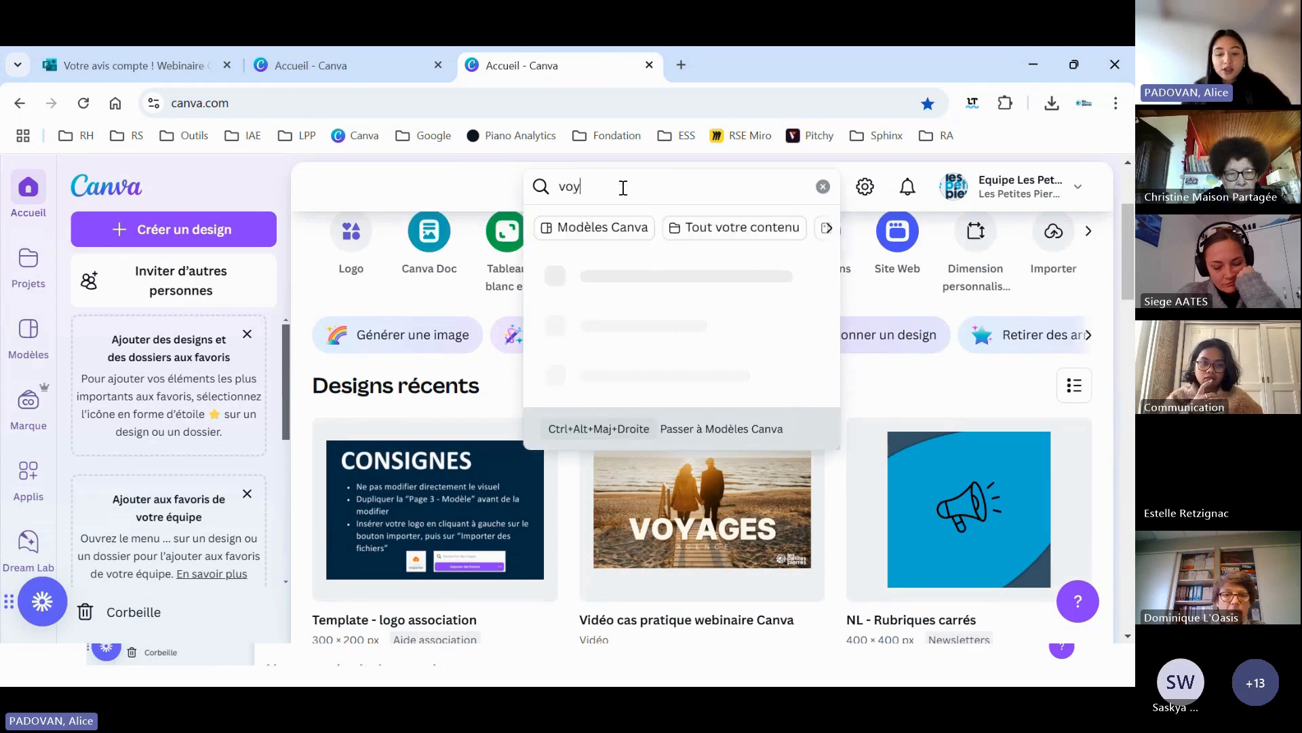
pyautogui.write('ages')
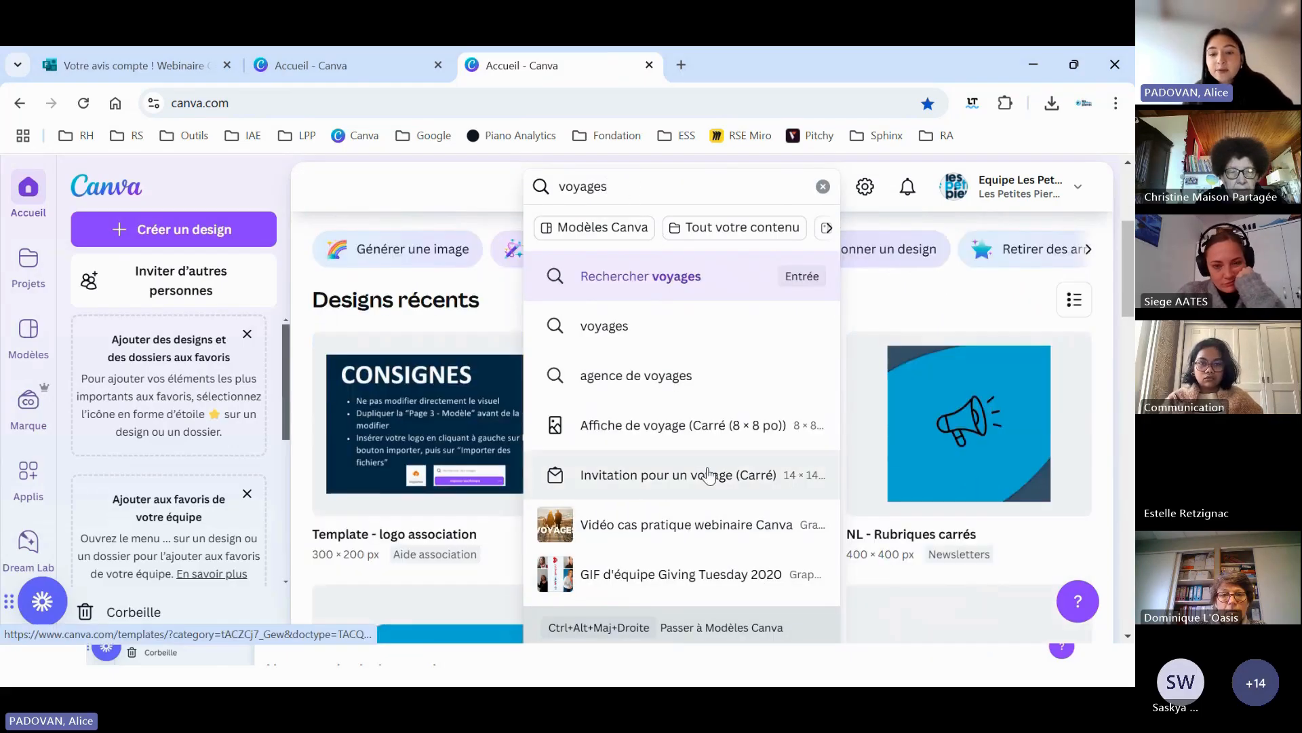
pyautogui.click(823, 186)
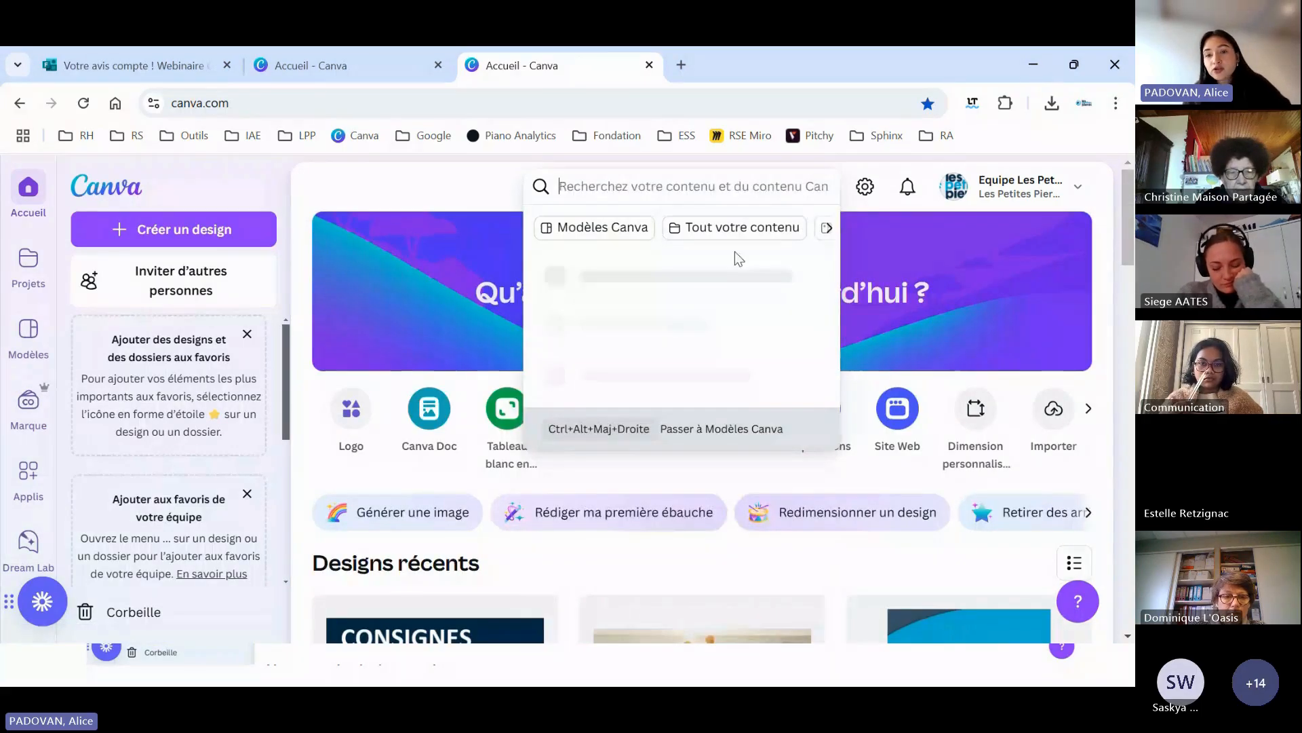
pyautogui.click(511, 207)
# - Open the "Vidéo cas pratique webinaire Canva" design from the recent designs
pyautogui.scroll(-5, 680, 327)
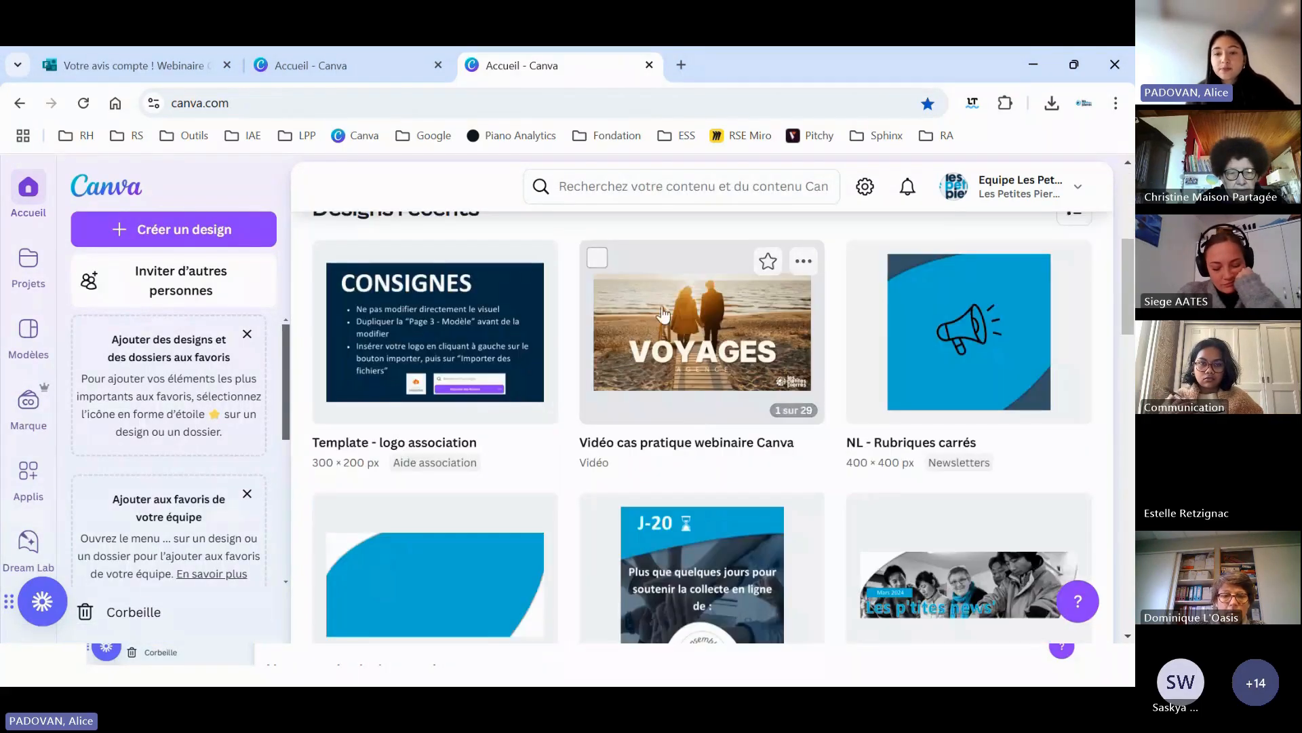
pyautogui.click(702, 367)
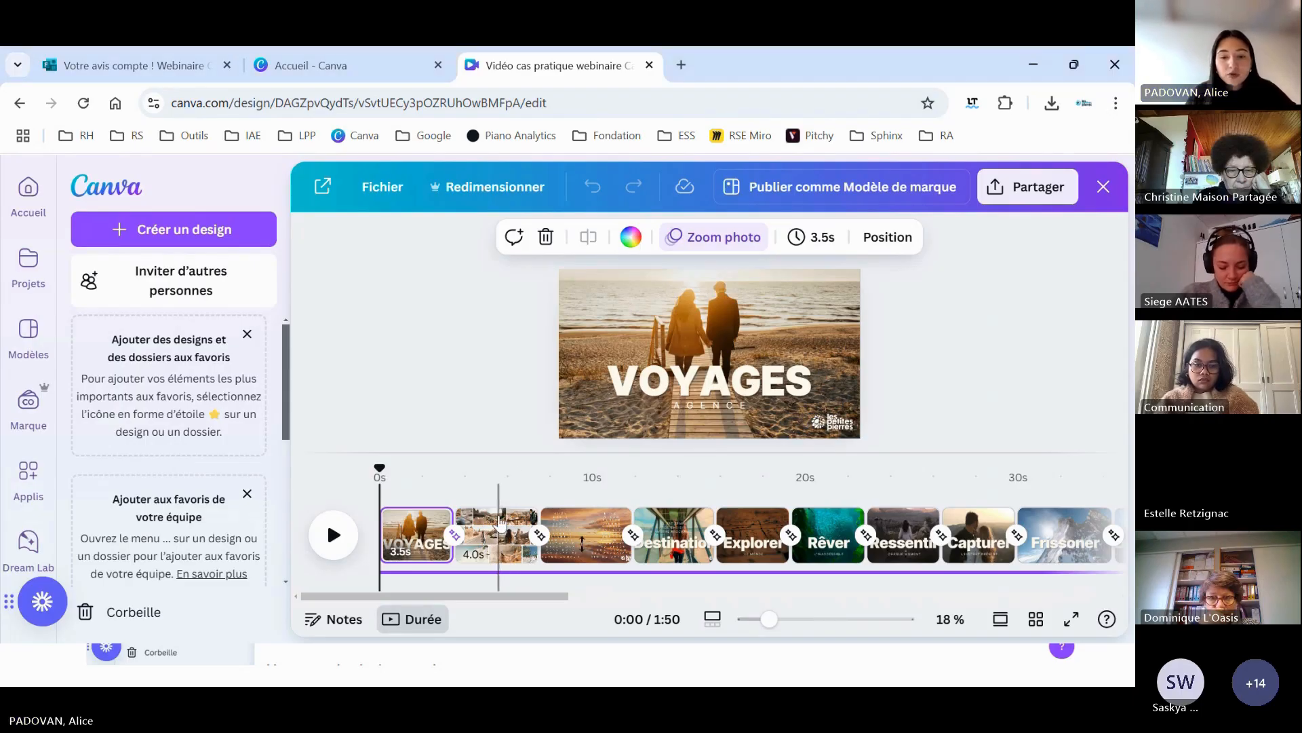
# - Preview the second to fifth pages of the video in the timeline, and return to page 1
pyautogui.click(499, 550)
pyautogui.click(588, 538)
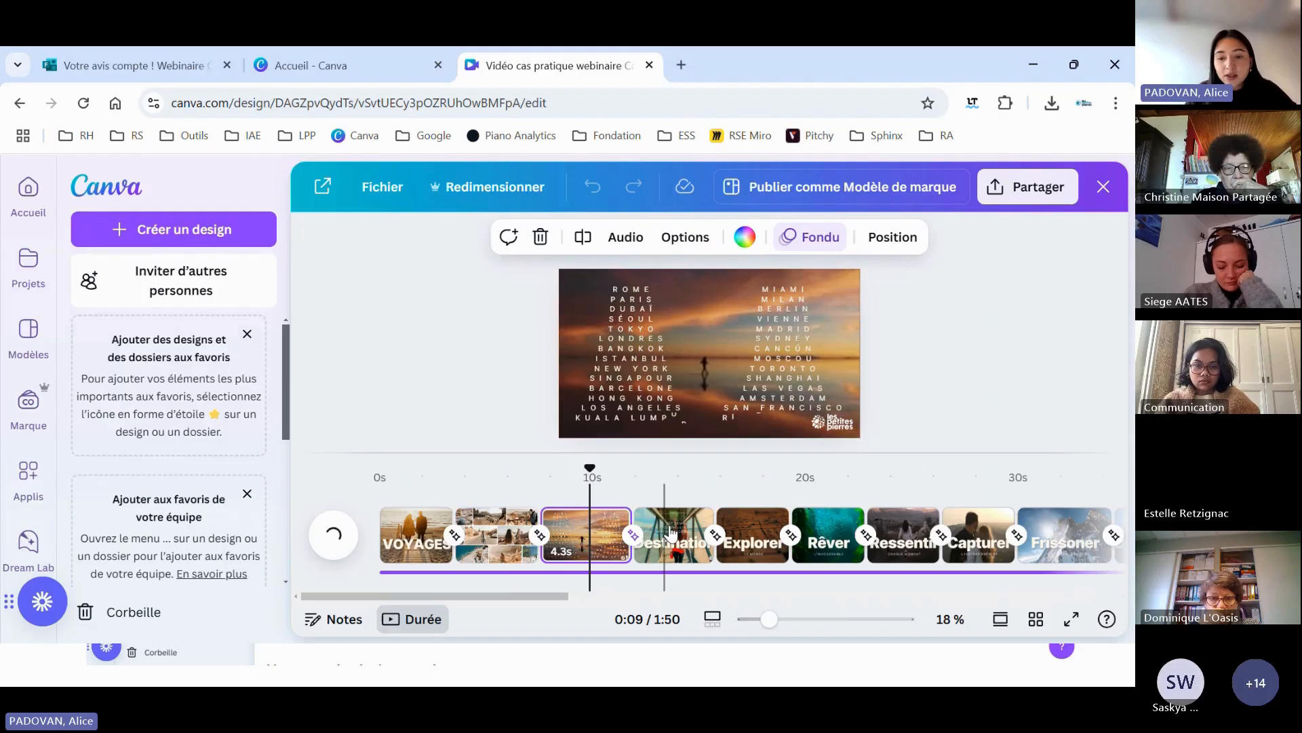
pyautogui.click(674, 536)
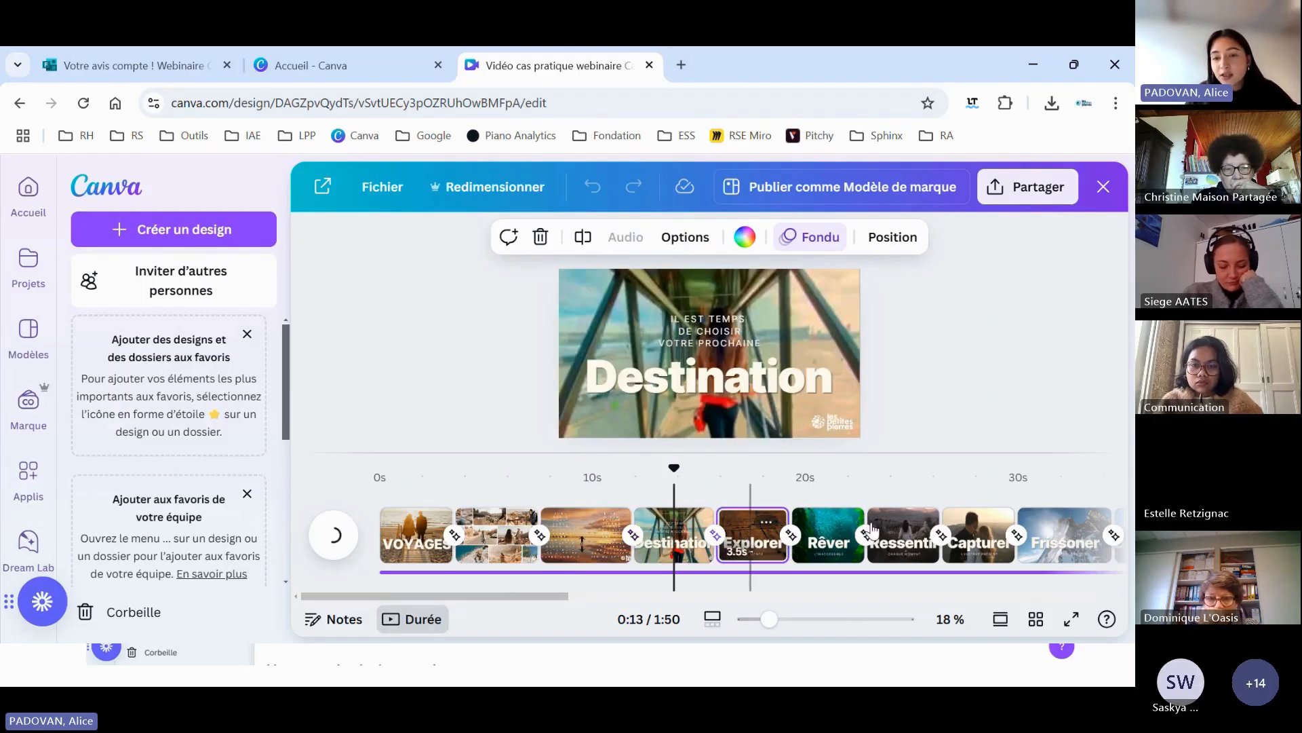
pyautogui.click(753, 536)
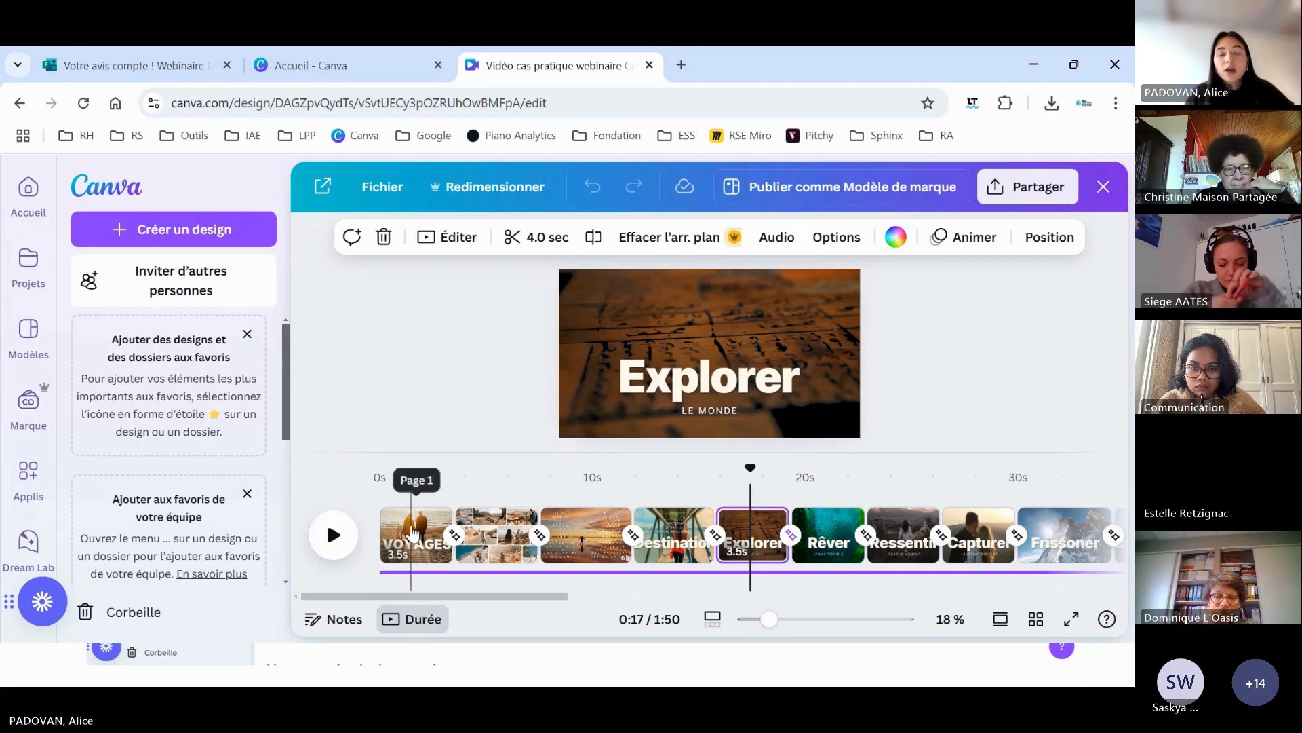
pyautogui.click(413, 534)
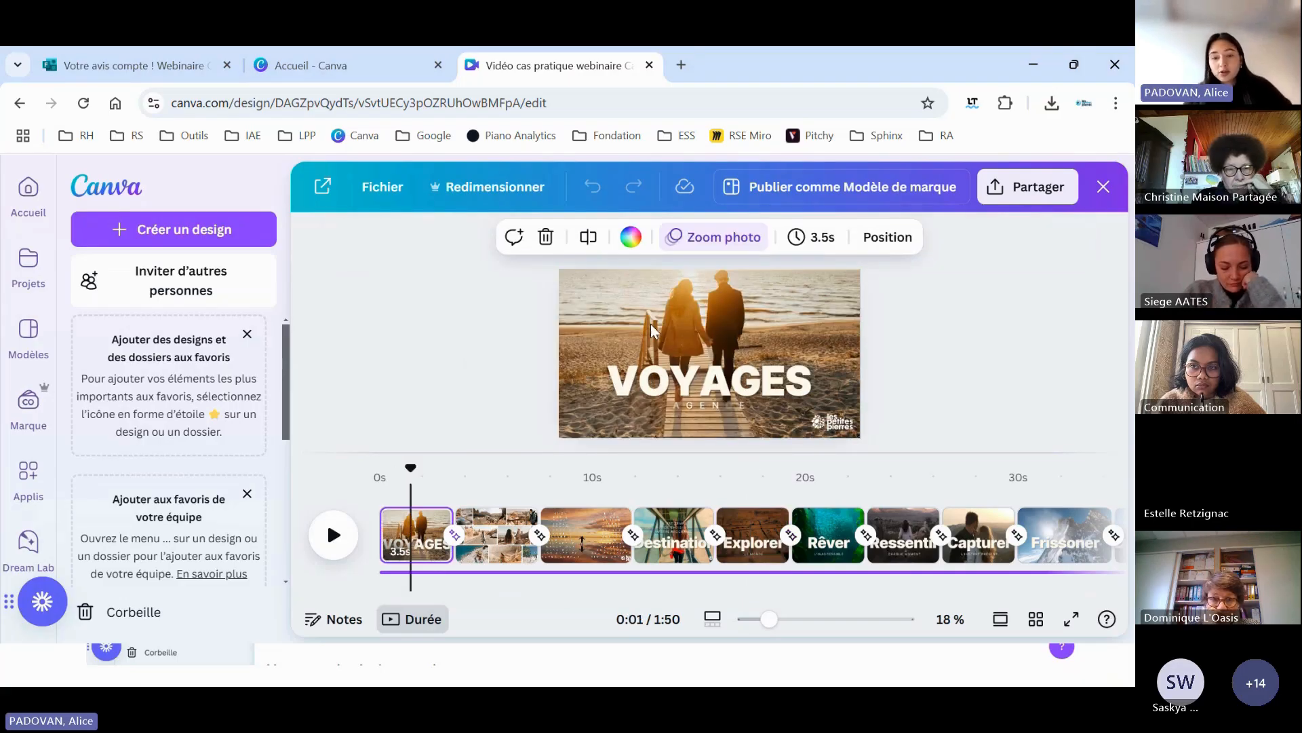
# - Expand the video design into the full editor, and look at its drawing tools and Éléments library
pyautogui.click(911, 358)
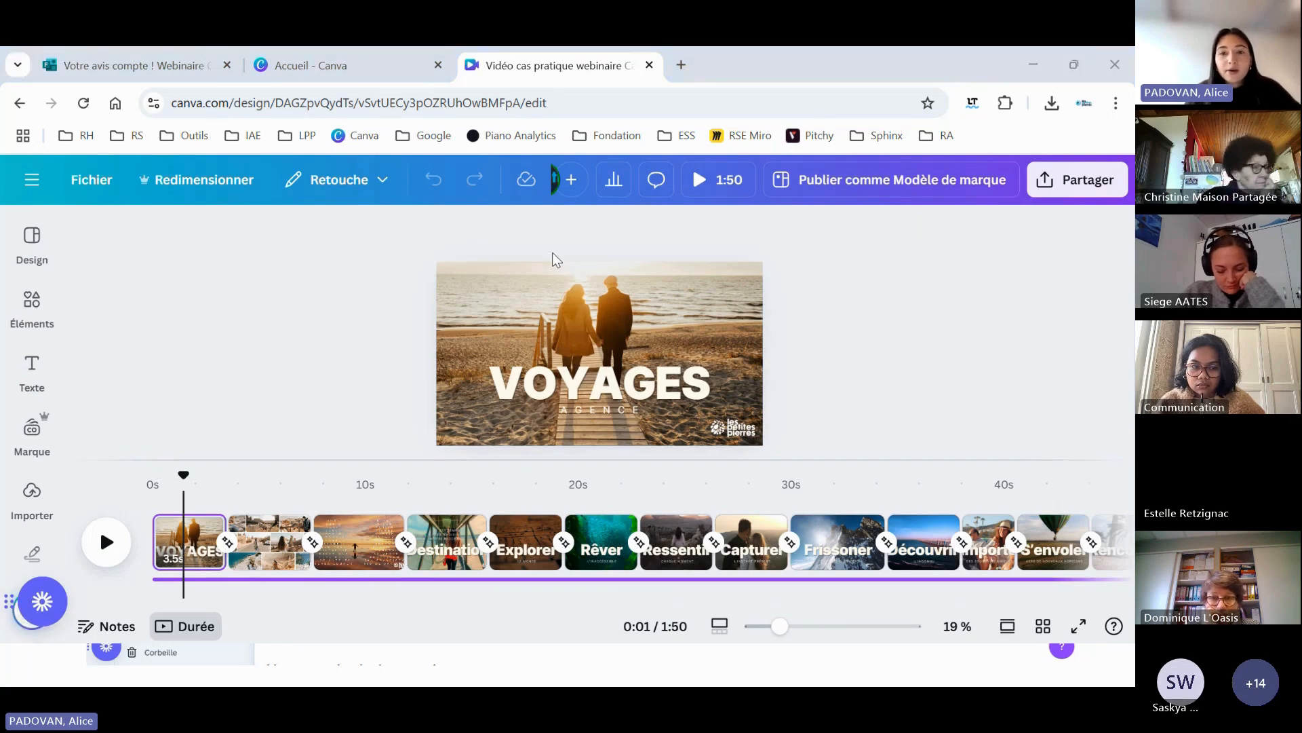
pyautogui.click(32, 553)
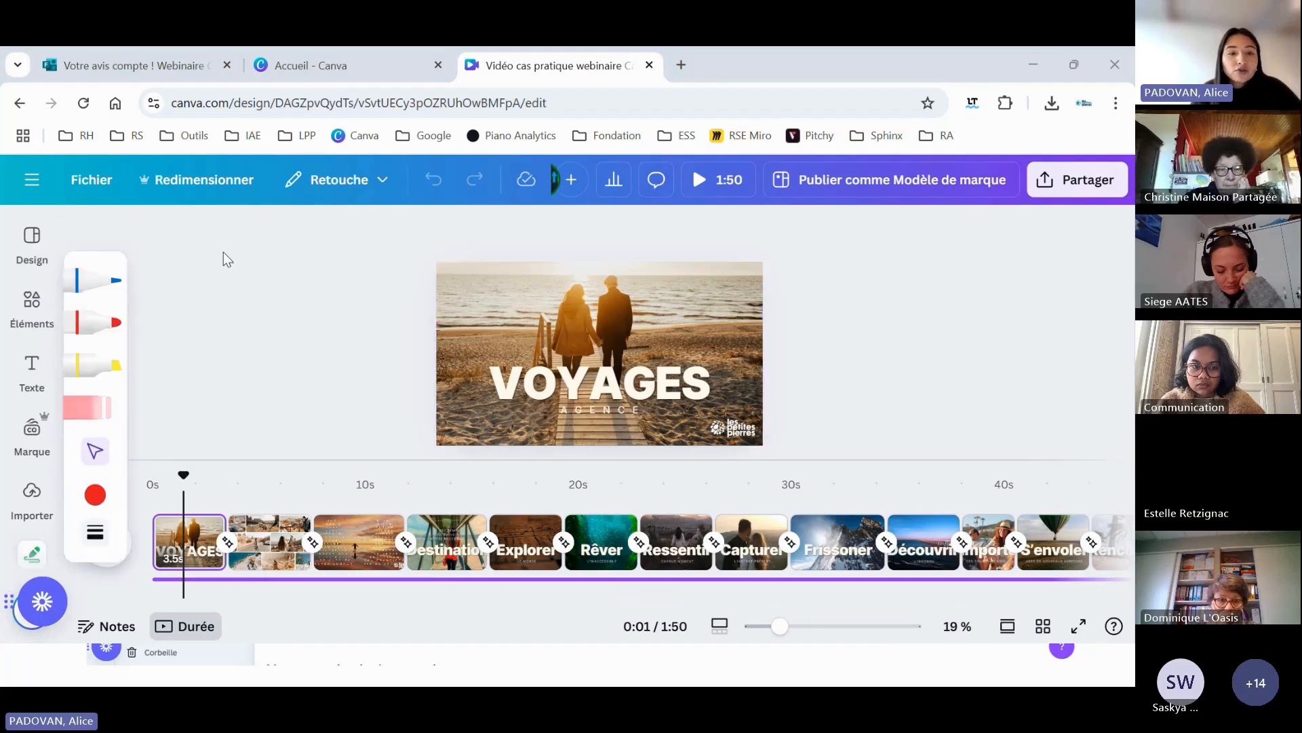
pyautogui.press('Escape')
pyautogui.click(32, 306)
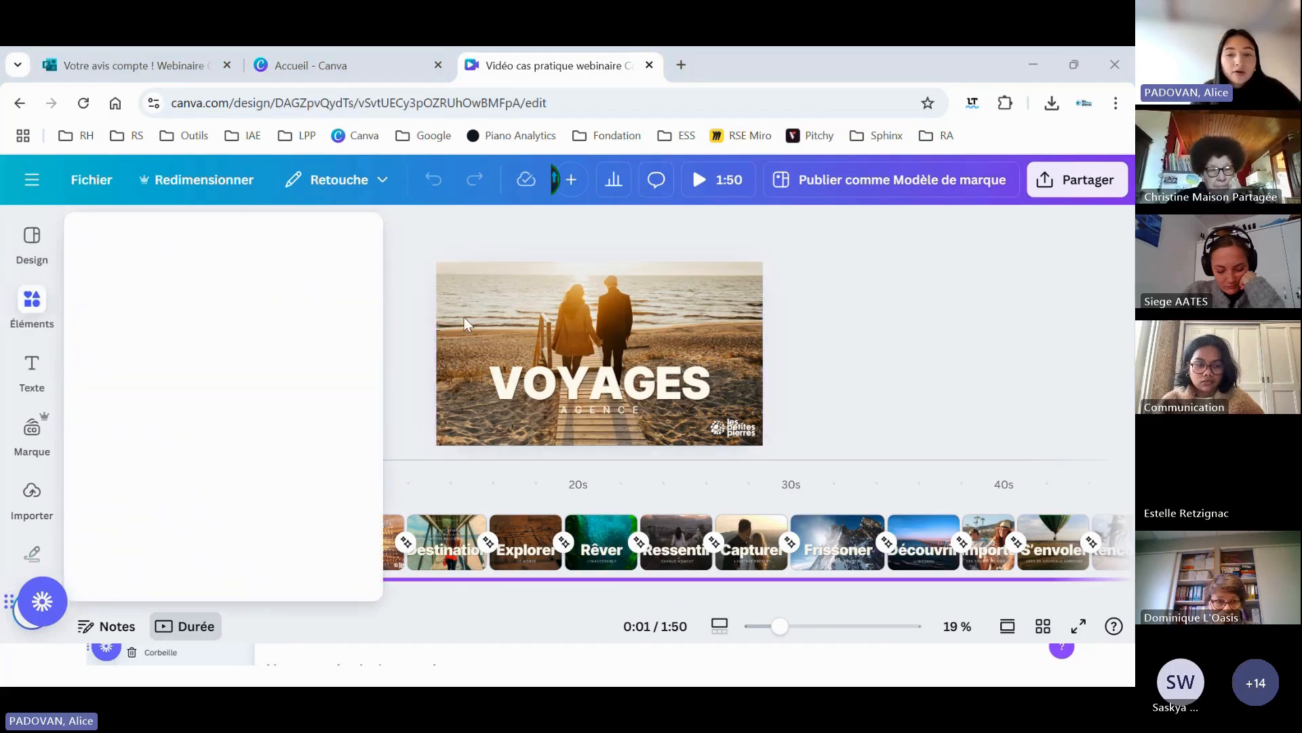
pyautogui.press('Escape')
# - Select the VOYAGES title on page 1, and look at the text options and the editor's other tool sections
pyautogui.click(638, 384)
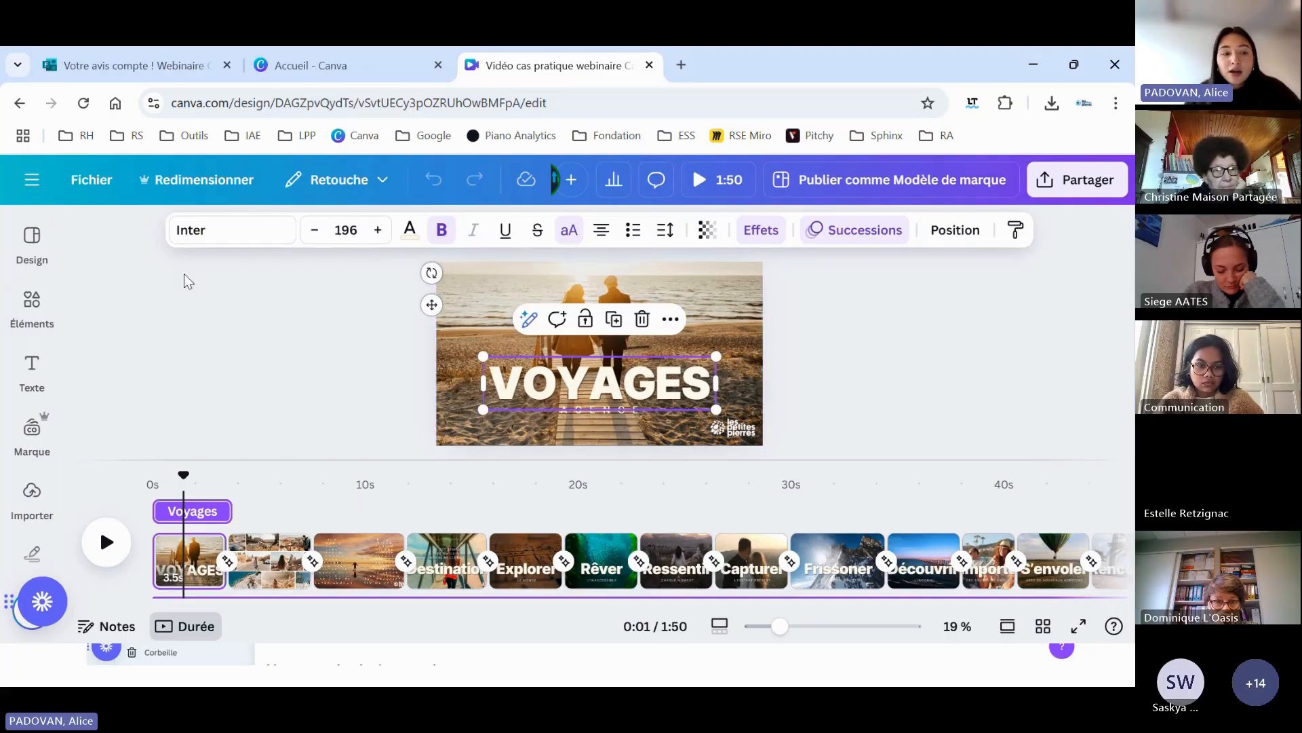
pyautogui.click(32, 365)
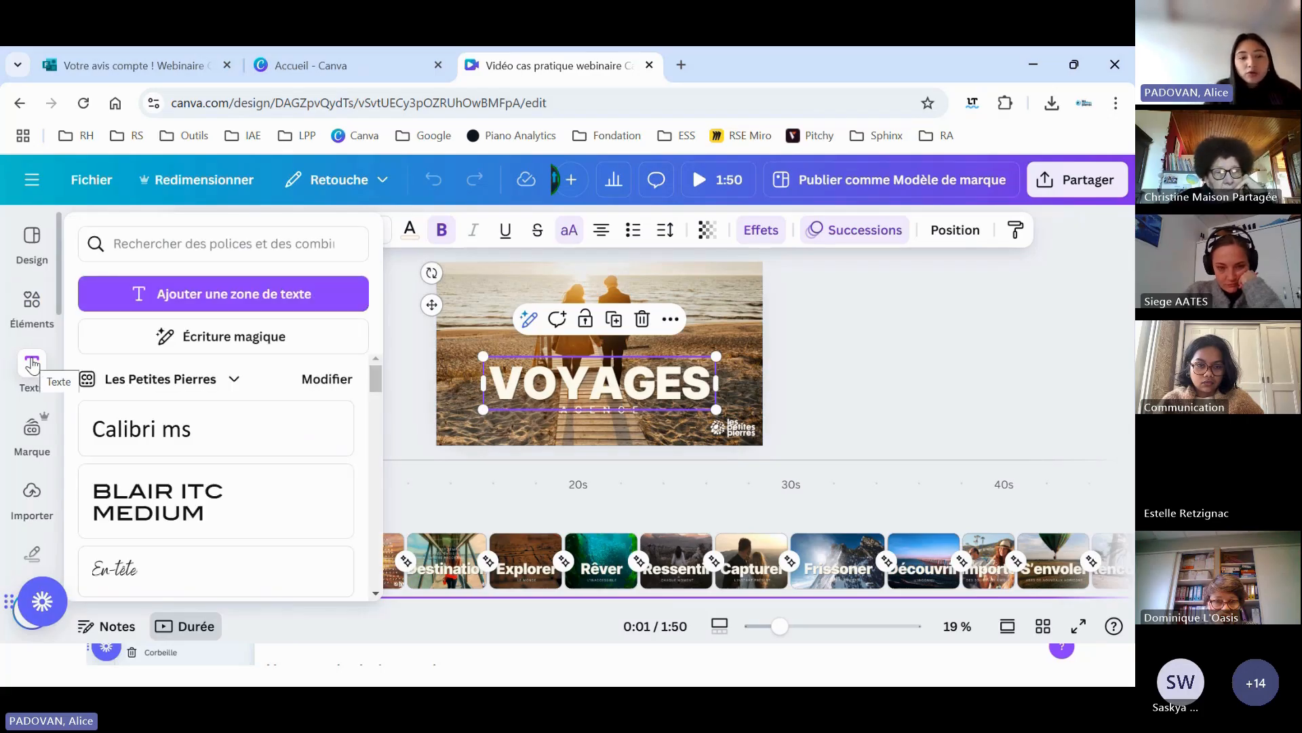
pyautogui.scroll(-4, 32, 364)
pyautogui.click(32, 353)
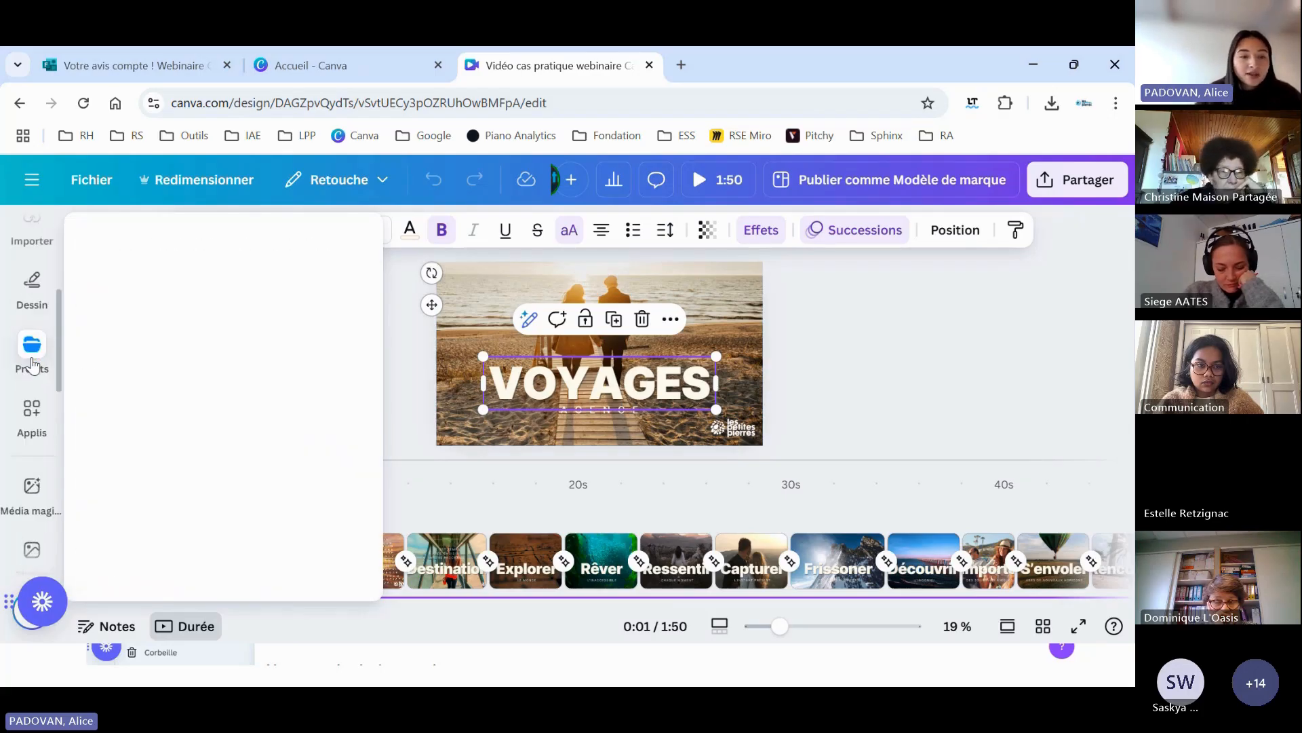
pyautogui.scroll(4, 33, 365)
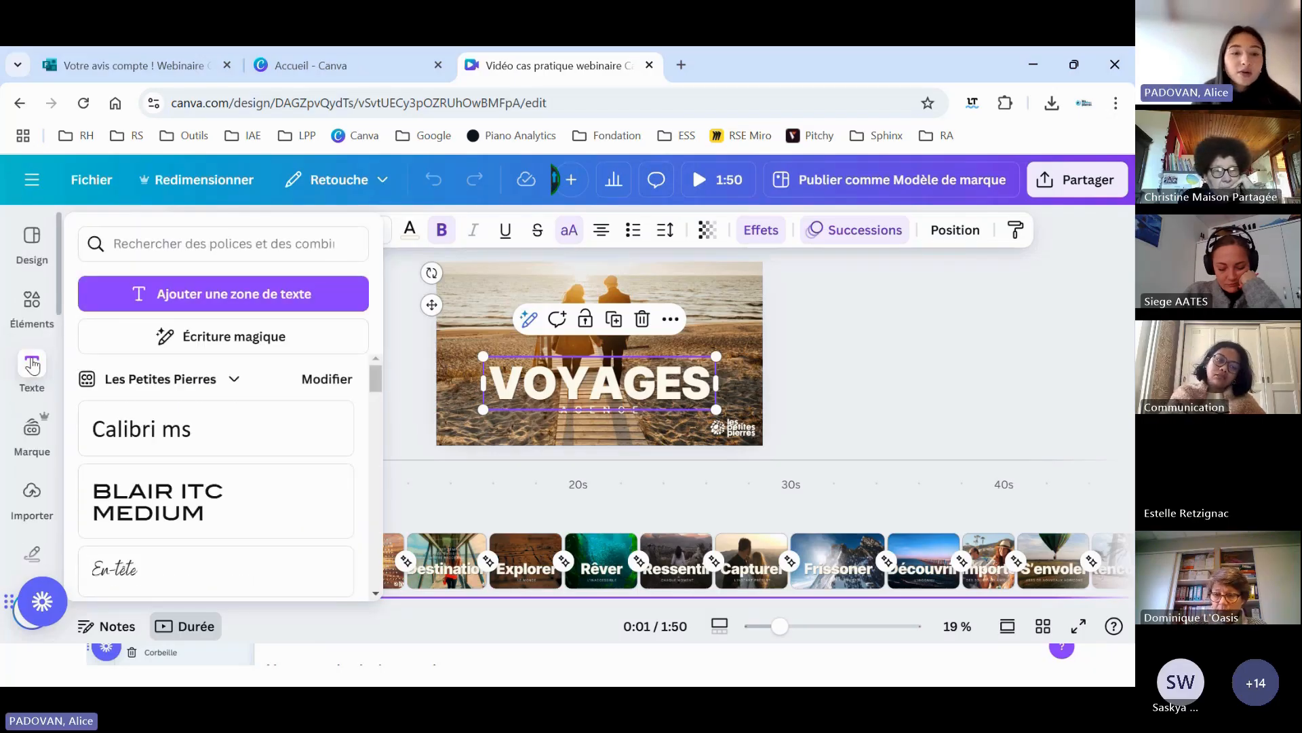
pyautogui.click(31, 370)
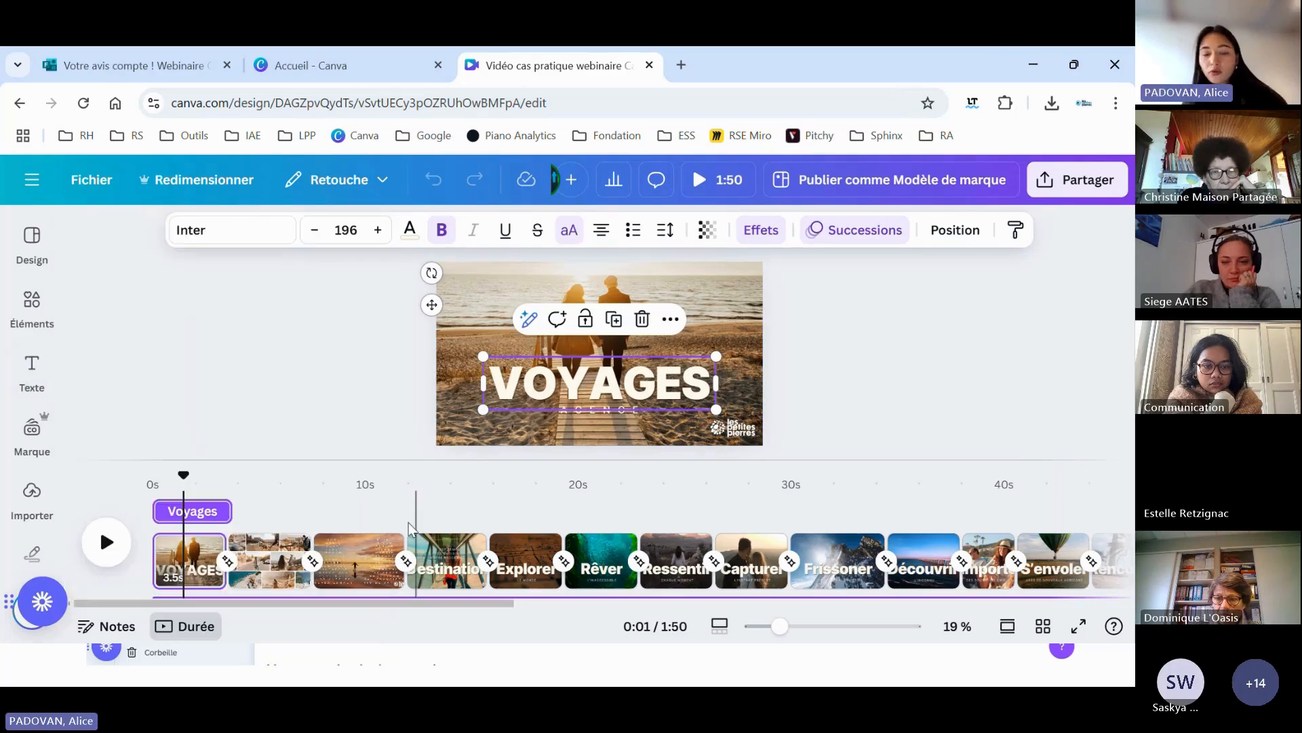
# - Add a text box to page 1 and move it above the VOYAGES title
pyautogui.moveTo(49, 378)
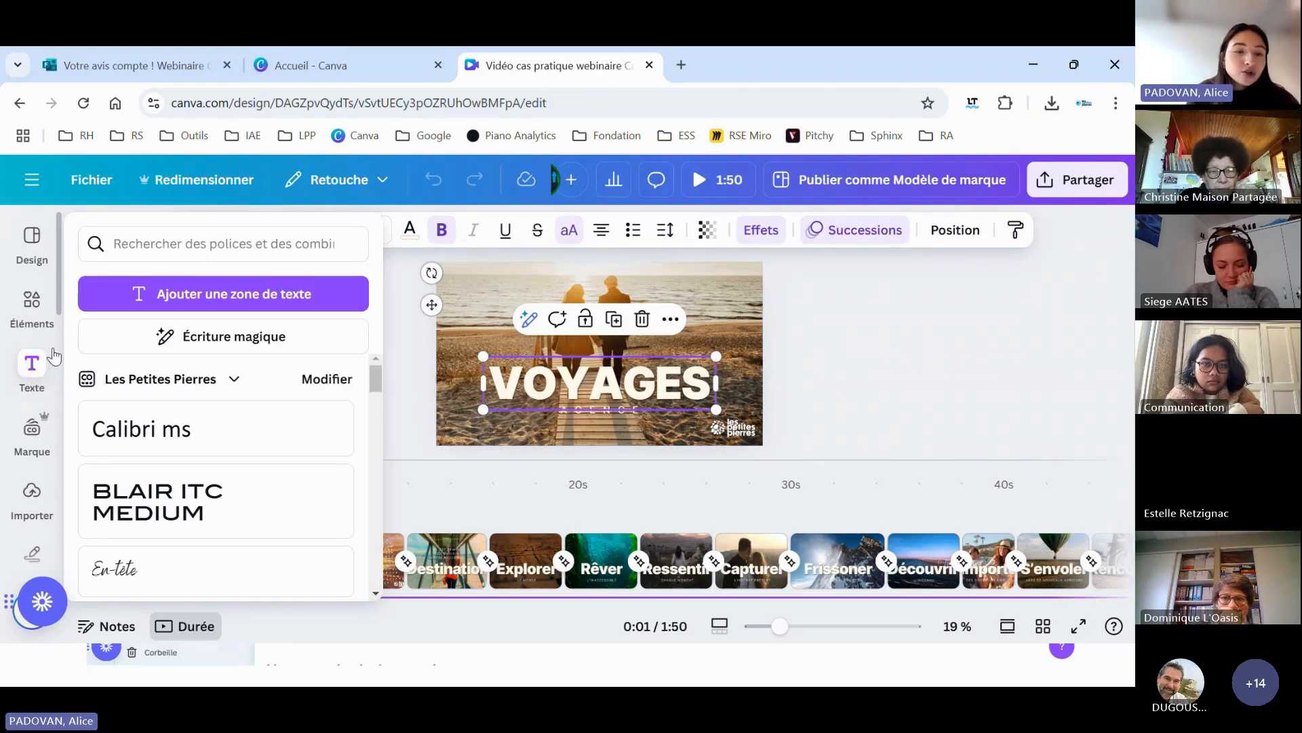
pyautogui.click(218, 299)
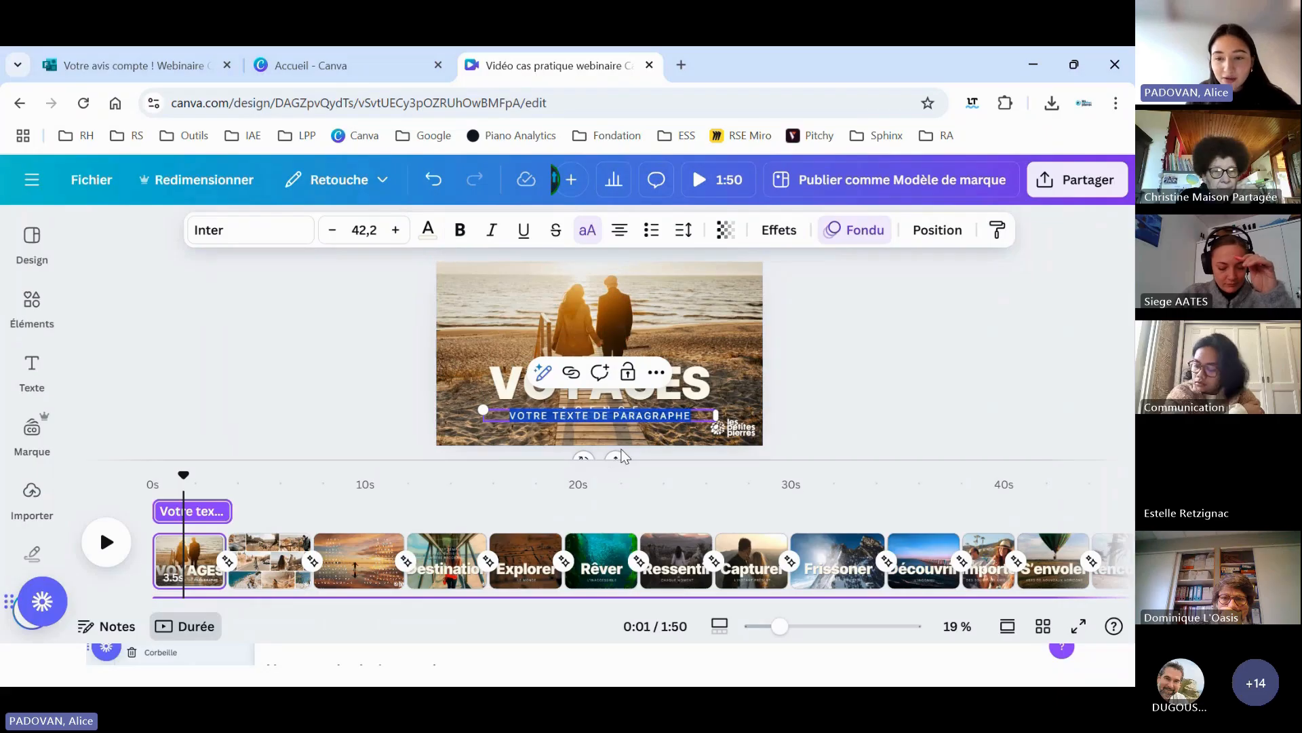
pyautogui.moveTo(750, 459); pyautogui.dragTo(764, 496)
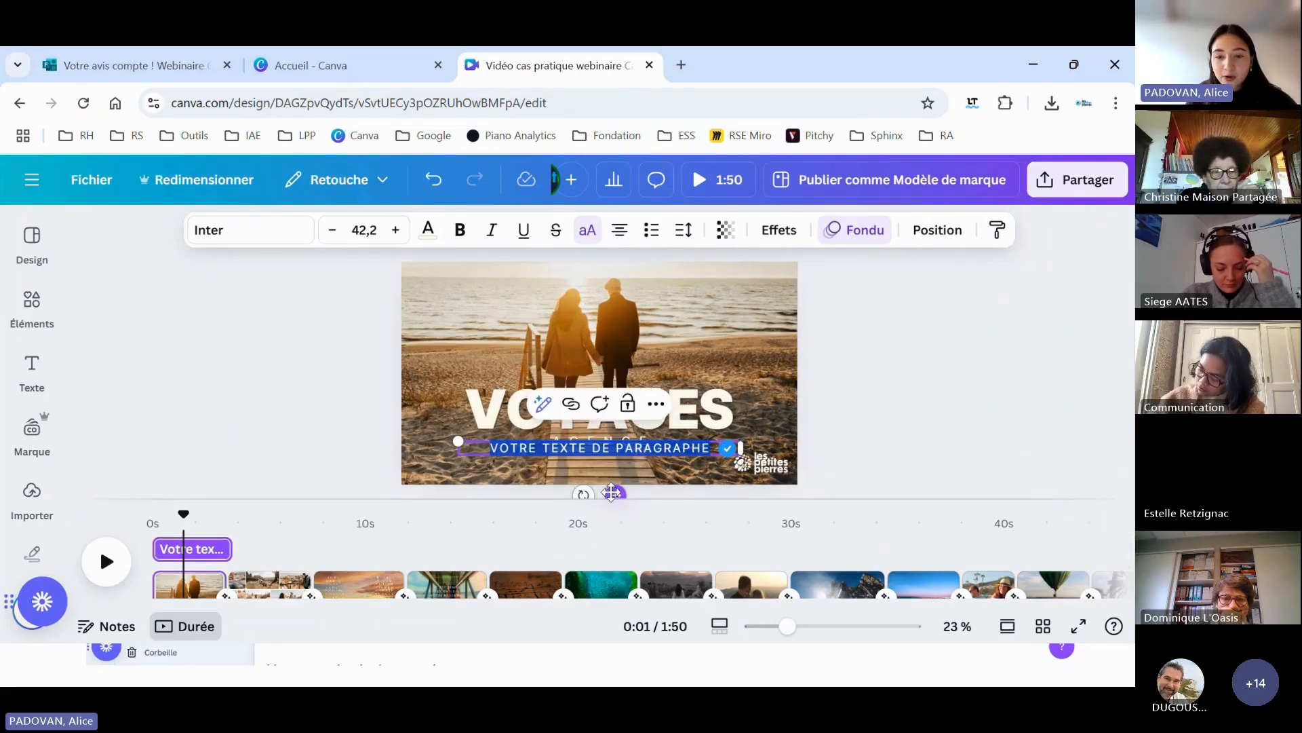
pyautogui.moveTo(612, 493); pyautogui.dragTo(612, 454)
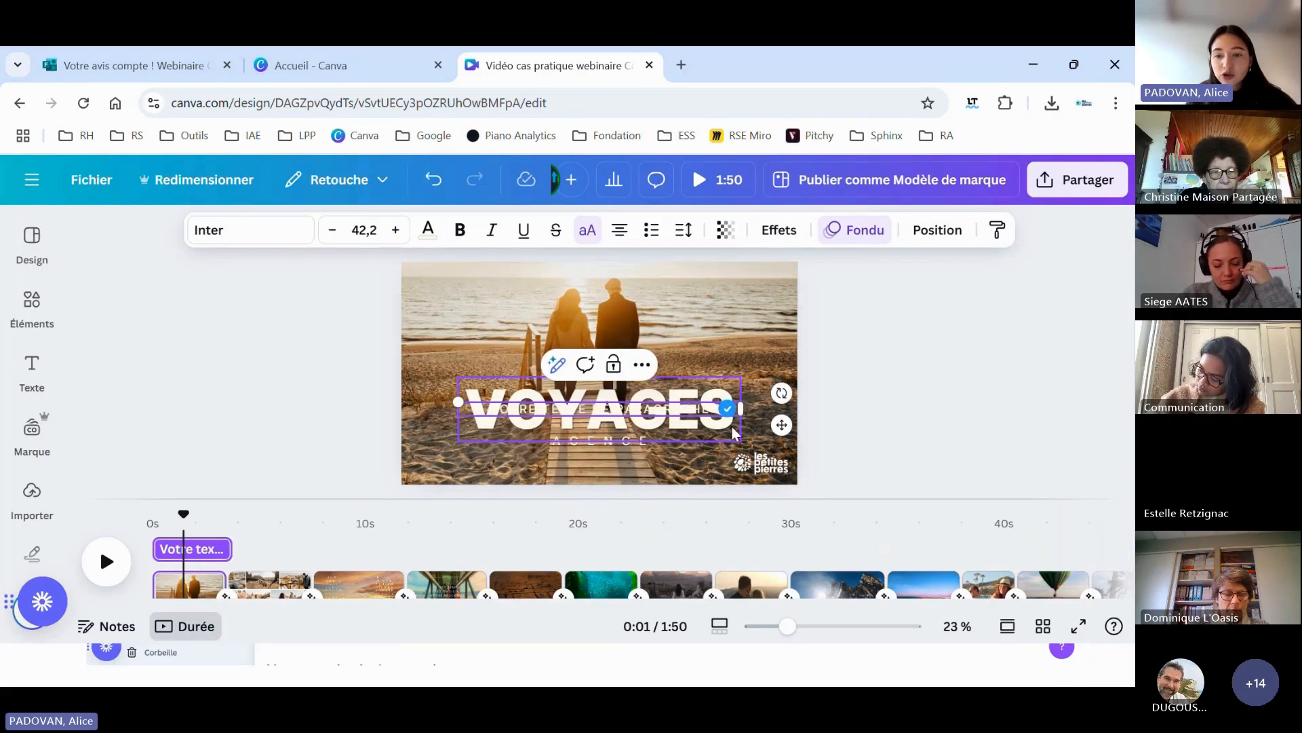
pyautogui.moveTo(778, 422); pyautogui.dragTo(720, 353)
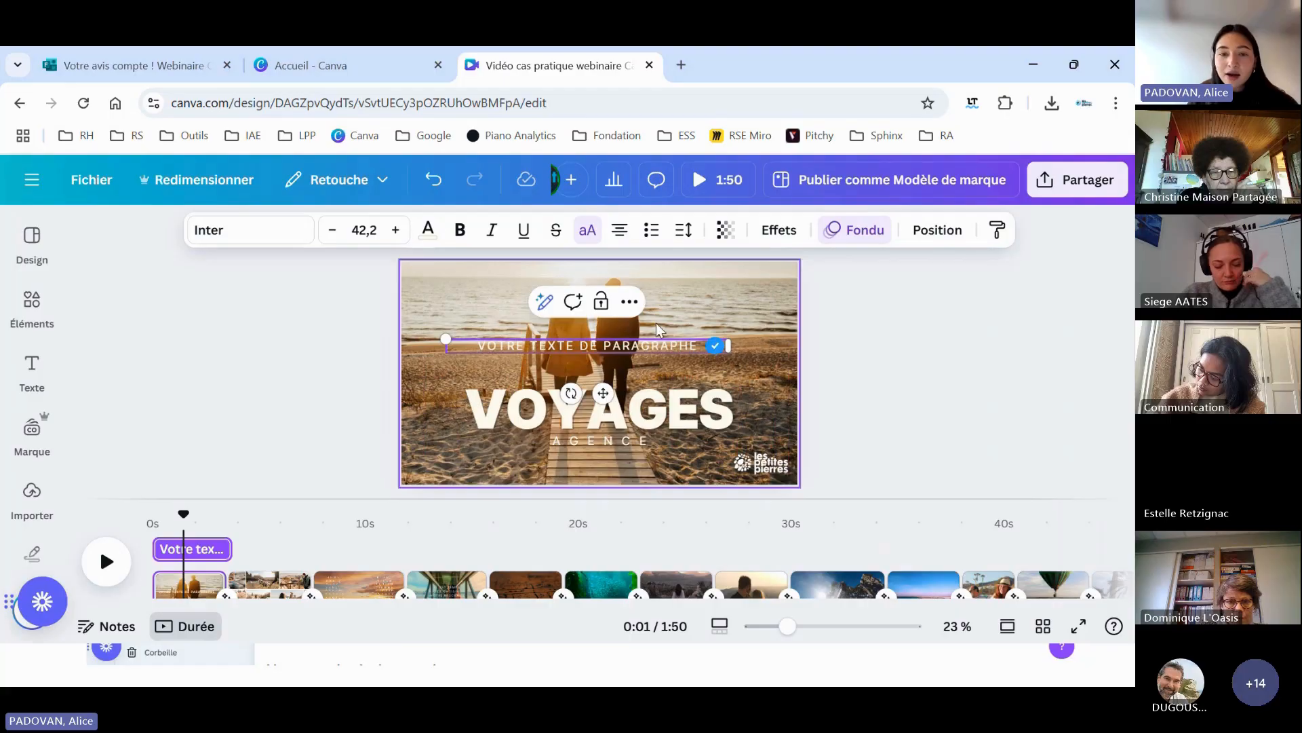
# - Increase the new paragraph text's font size to 60,2 and centre its box above the VOYAGES title
pyautogui.click(399, 230)
pyautogui.click(399, 230)
pyautogui.click(398, 230)
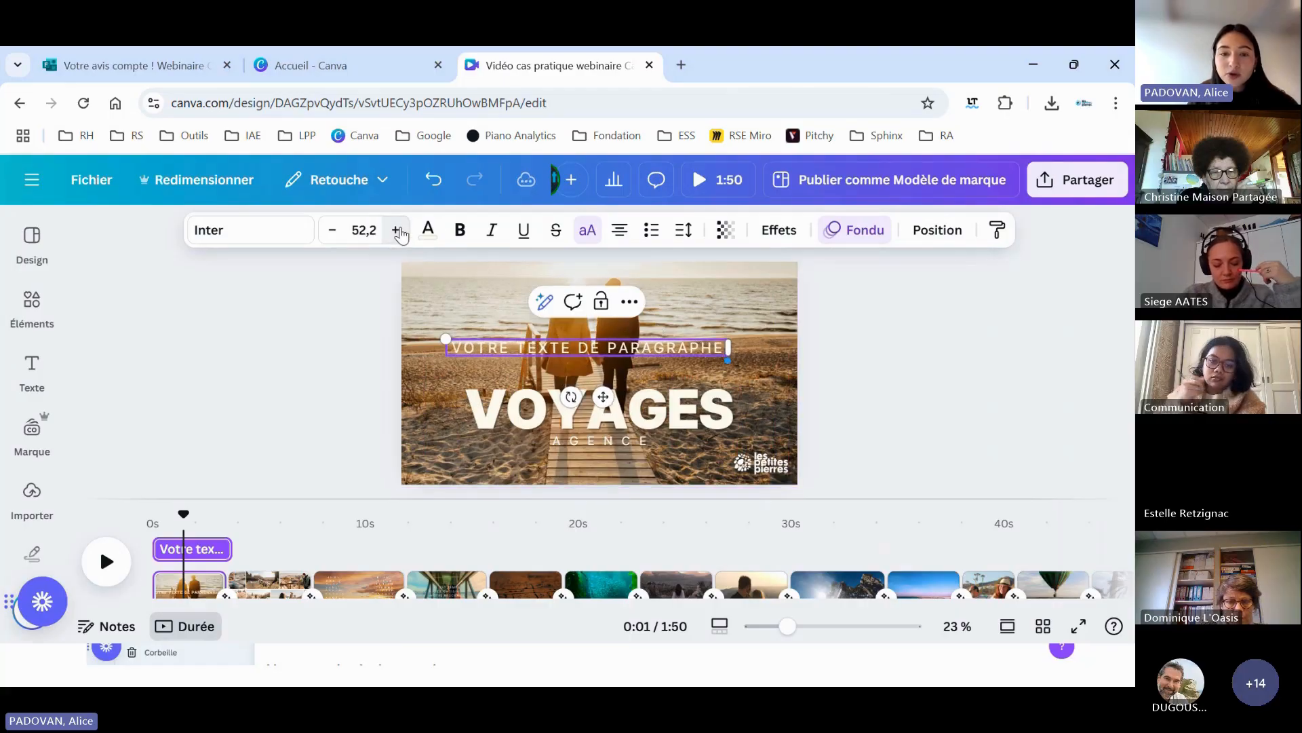
pyautogui.click(398, 230)
pyautogui.click(398, 230)
pyautogui.click(398, 230)
pyautogui.click(398, 230)
pyautogui.click(398, 230)
pyautogui.click(398, 230)
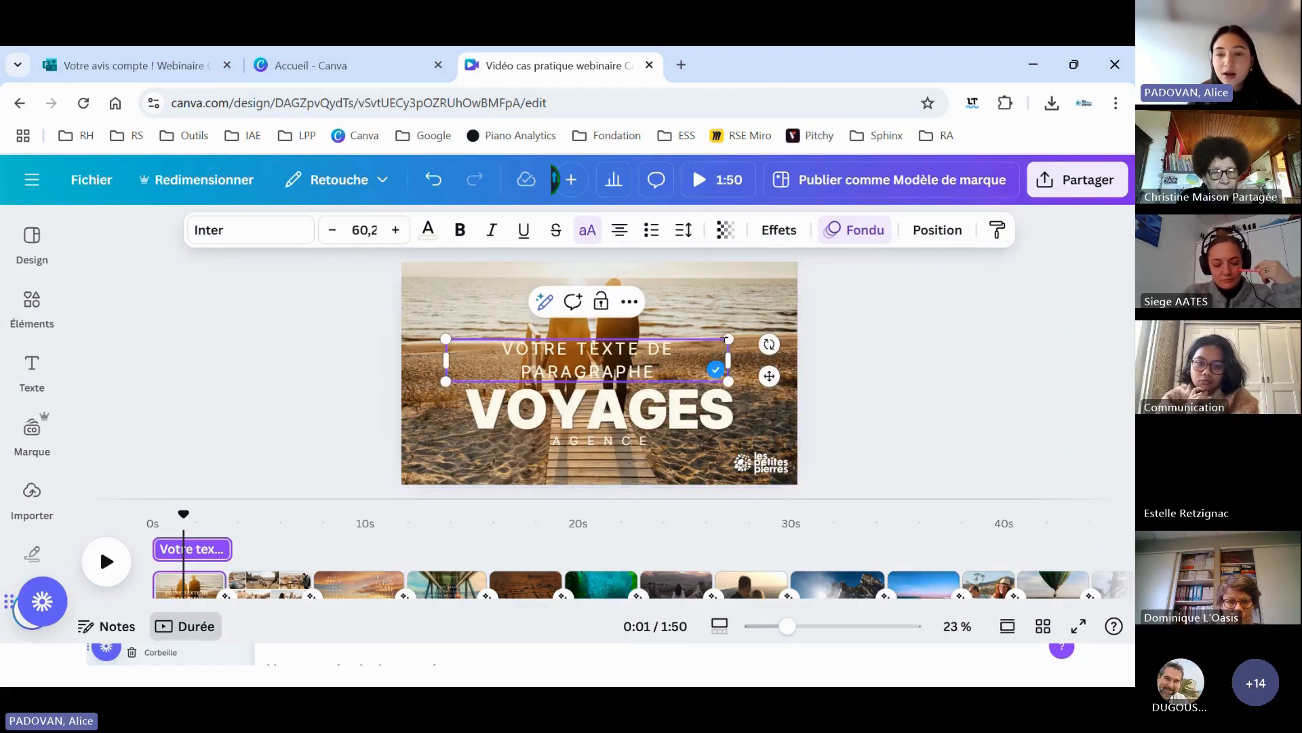
pyautogui.moveTo(767, 377); pyautogui.dragTo(730, 360)
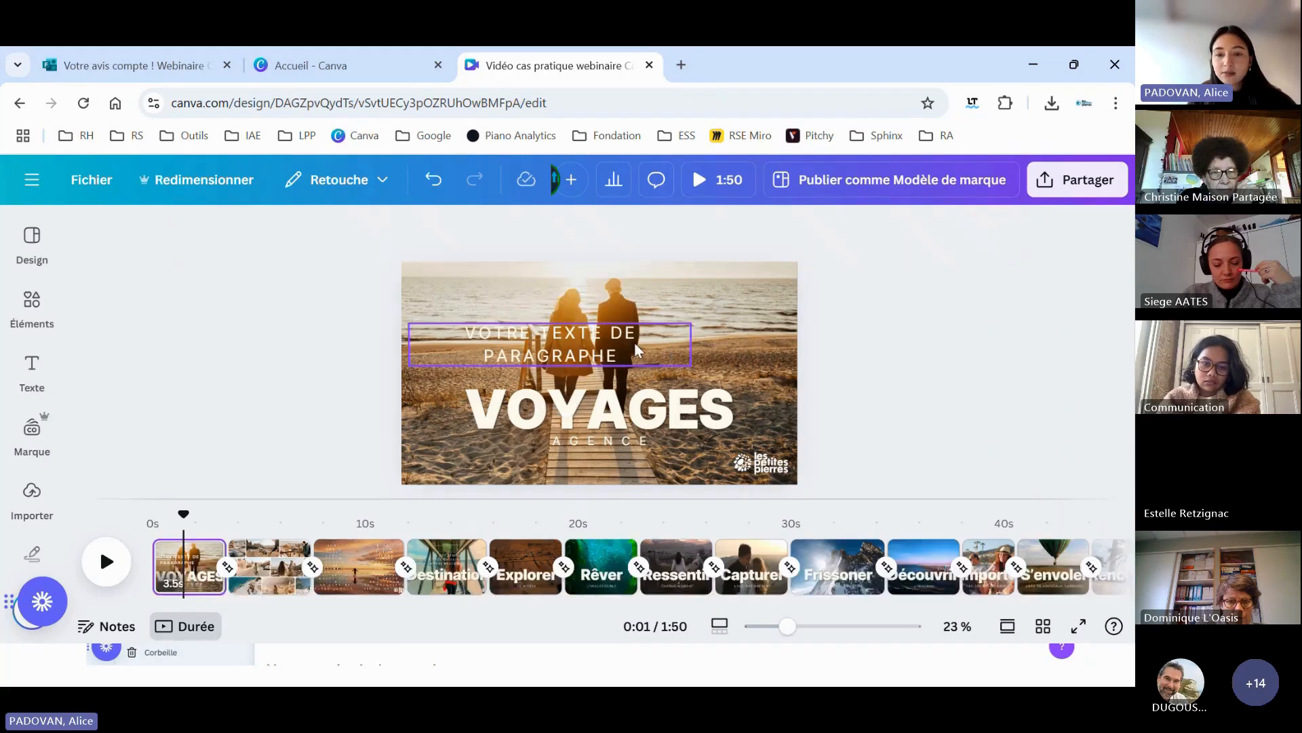
pyautogui.moveTo(600, 351); pyautogui.dragTo(649, 333)
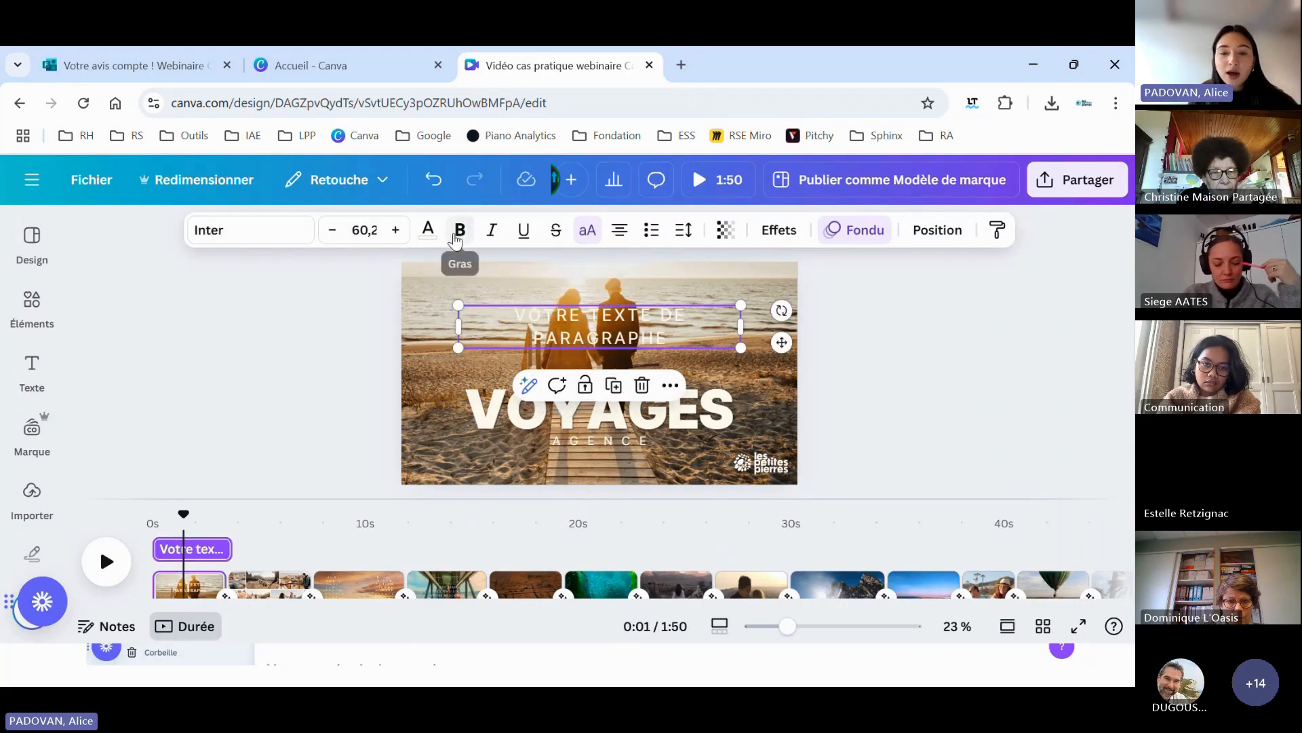
# - Look through the document and brand text colours for the new paragraph, and search the colours for "bleu"
pyautogui.click(428, 231)
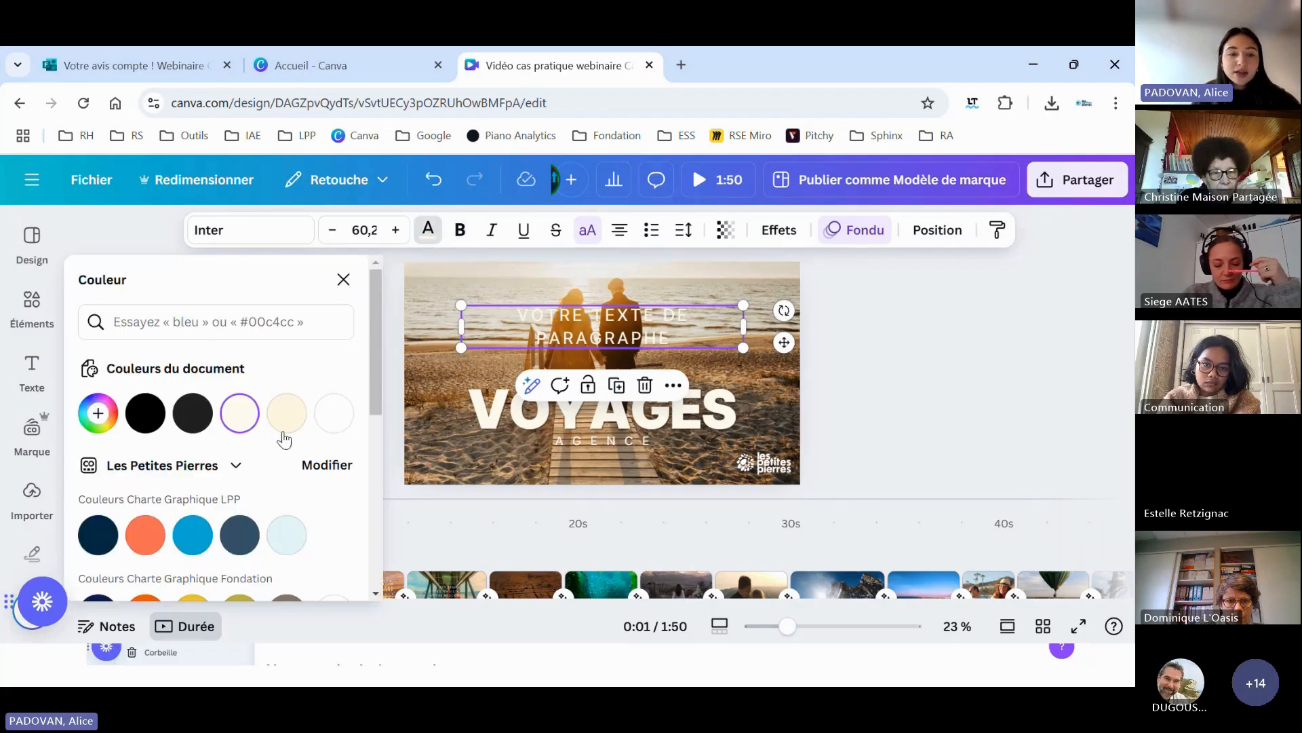
pyautogui.scroll(-1, 282, 434)
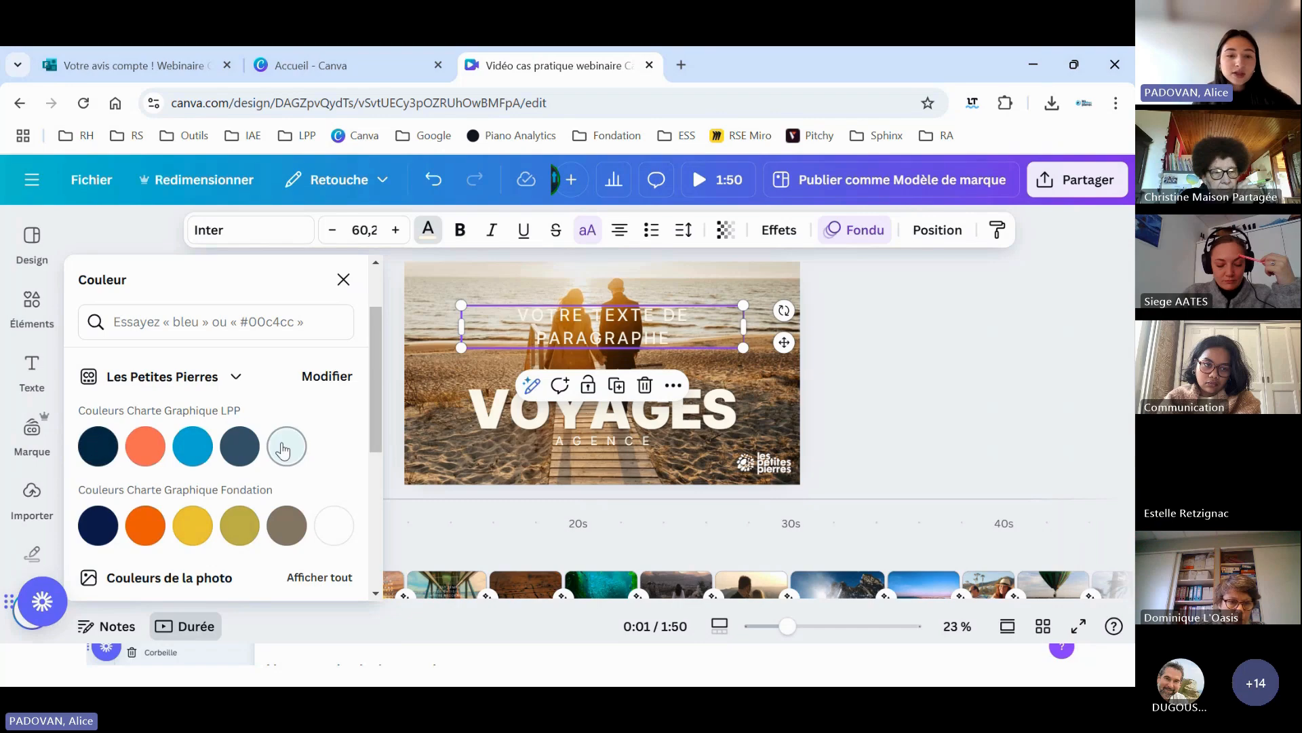
pyautogui.scroll(1, 284, 453)
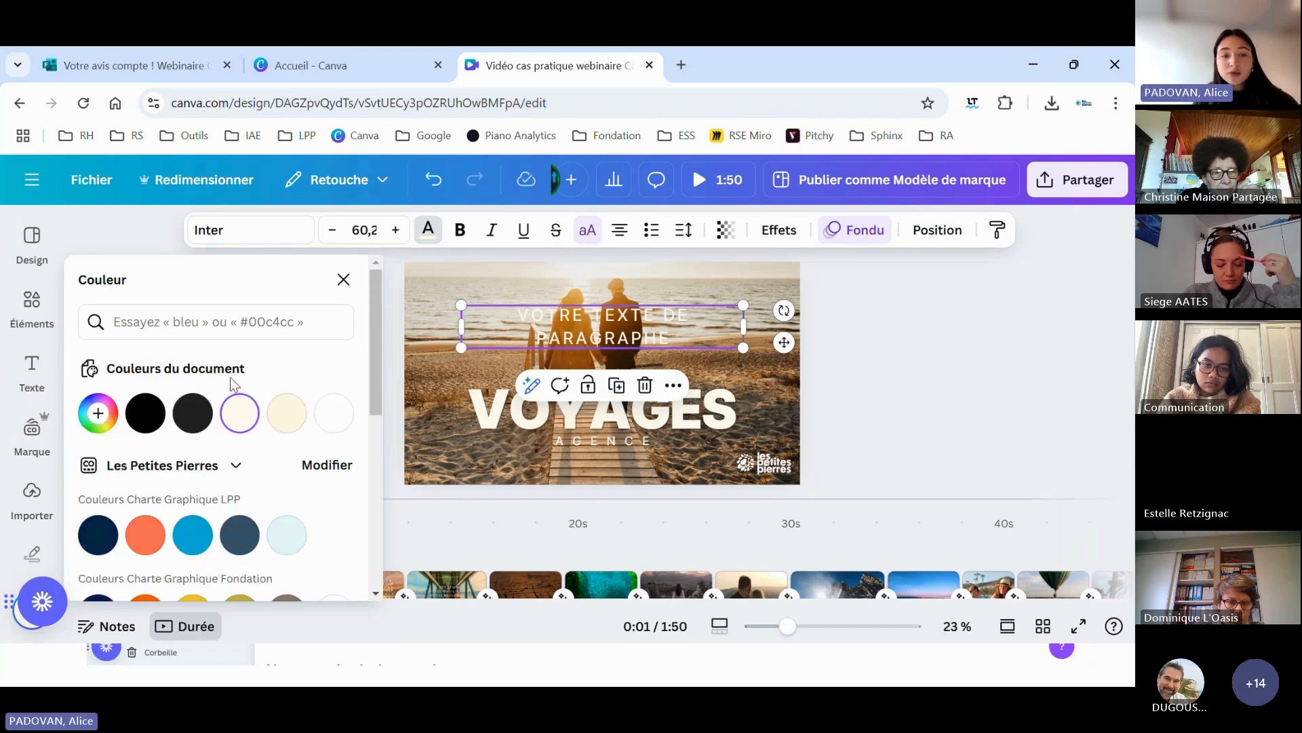
pyautogui.click(154, 326)
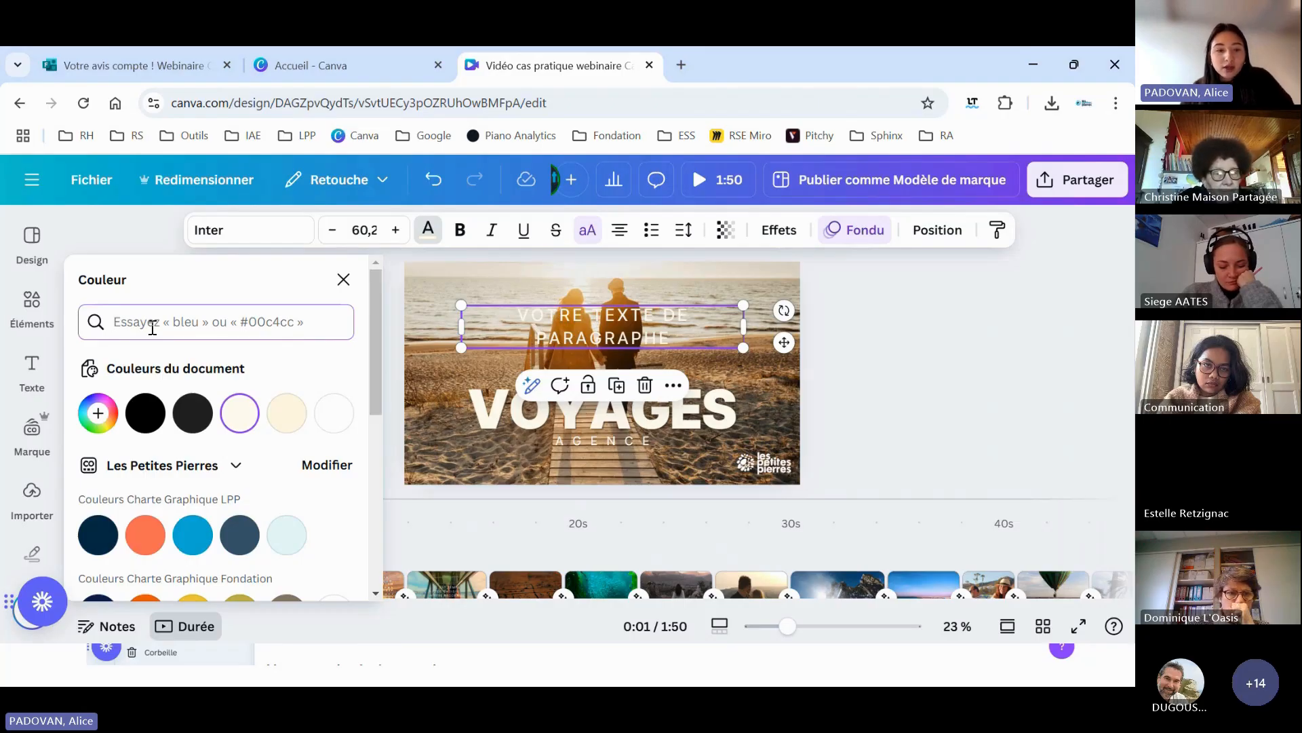
pyautogui.write('bleu')
pyautogui.scroll(-8, 265, 459)
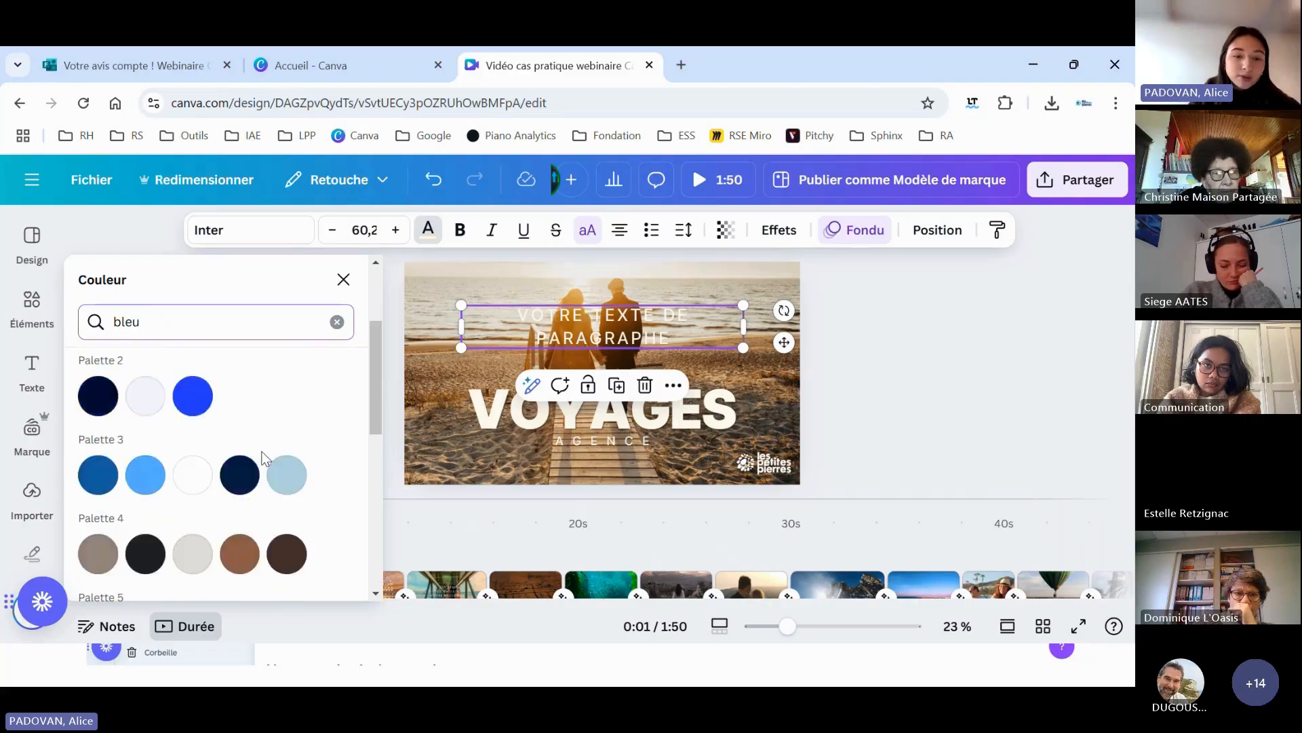
pyautogui.scroll(8, 265, 459)
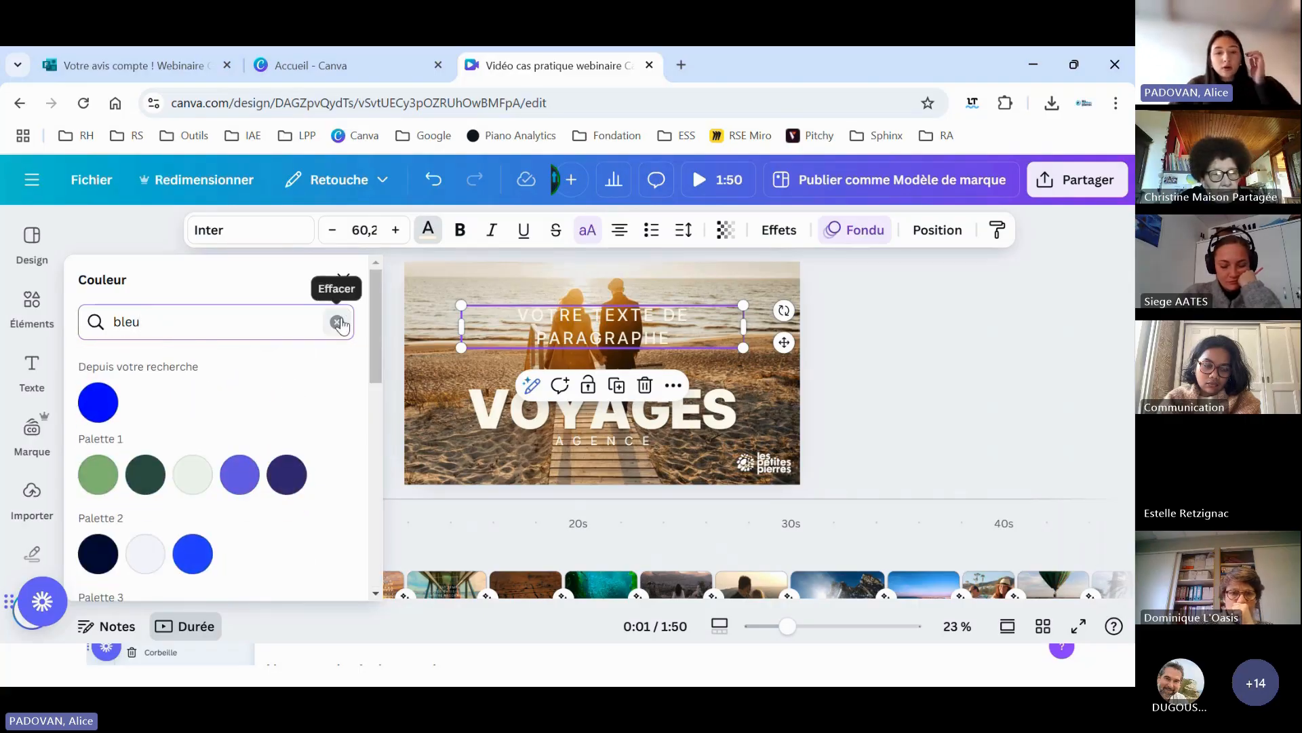
pyautogui.click(337, 322)
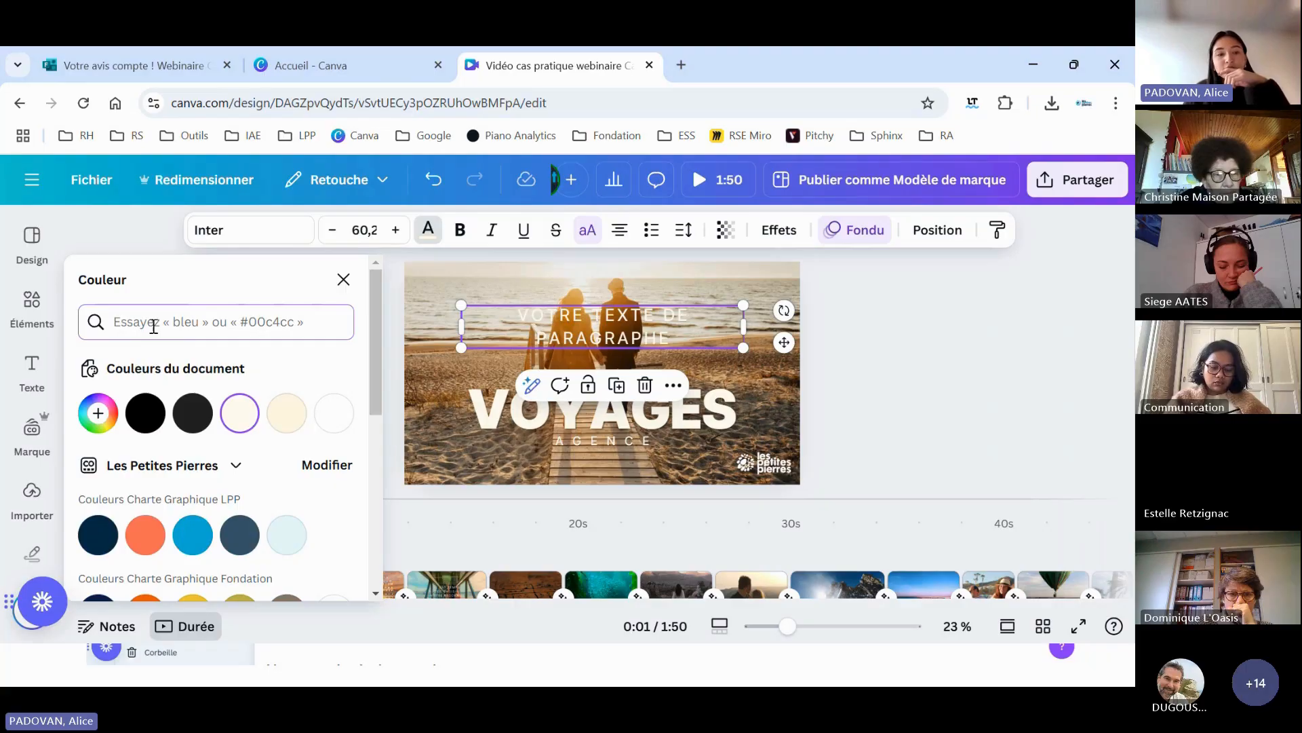
pyautogui.click(891, 366)
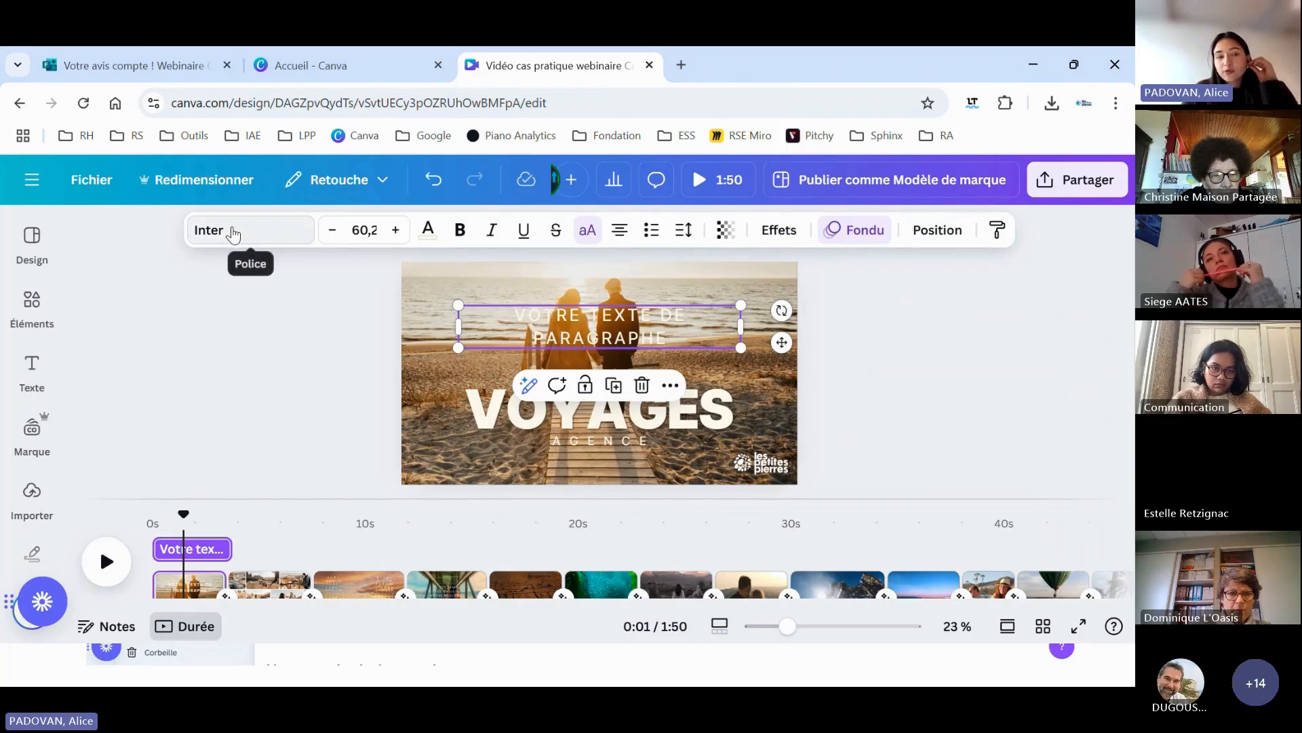
# - Look through the available fonts and the Les Petites Pierres text styles for the new paragraph
pyautogui.click(224, 232)
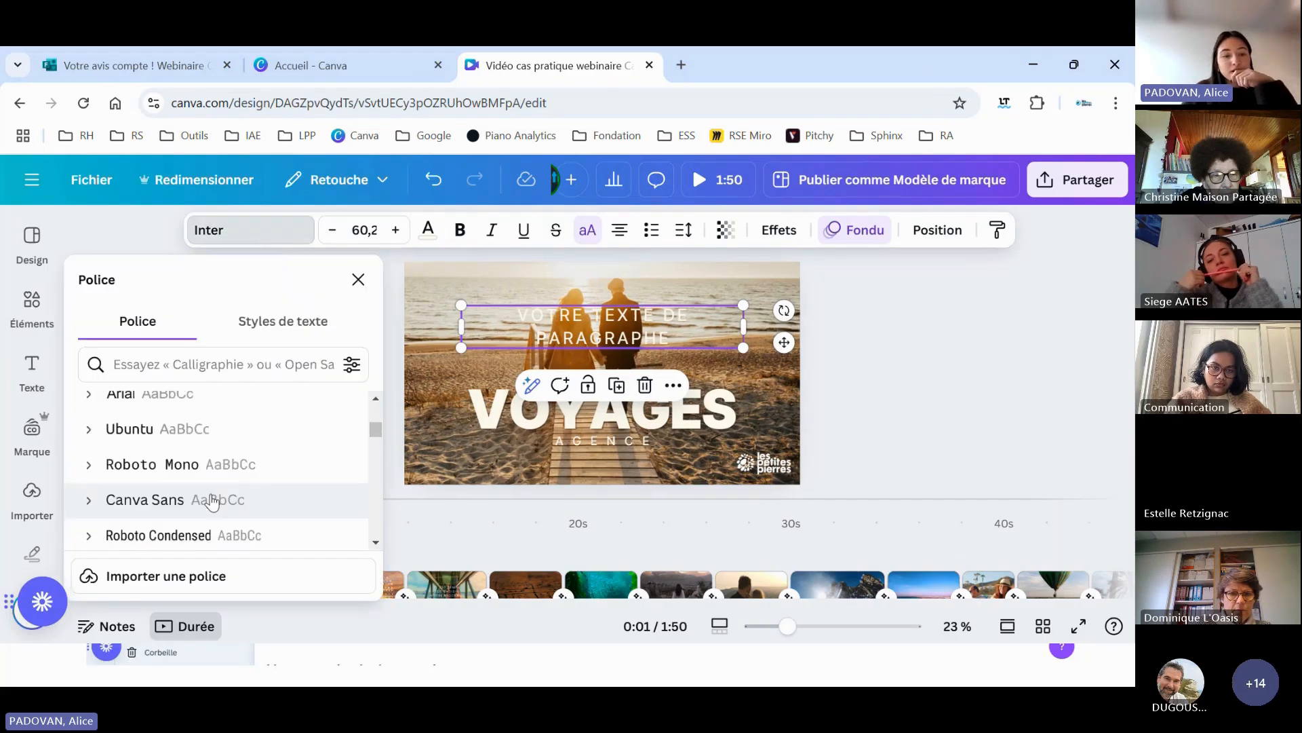
pyautogui.scroll(-3, 232, 455)
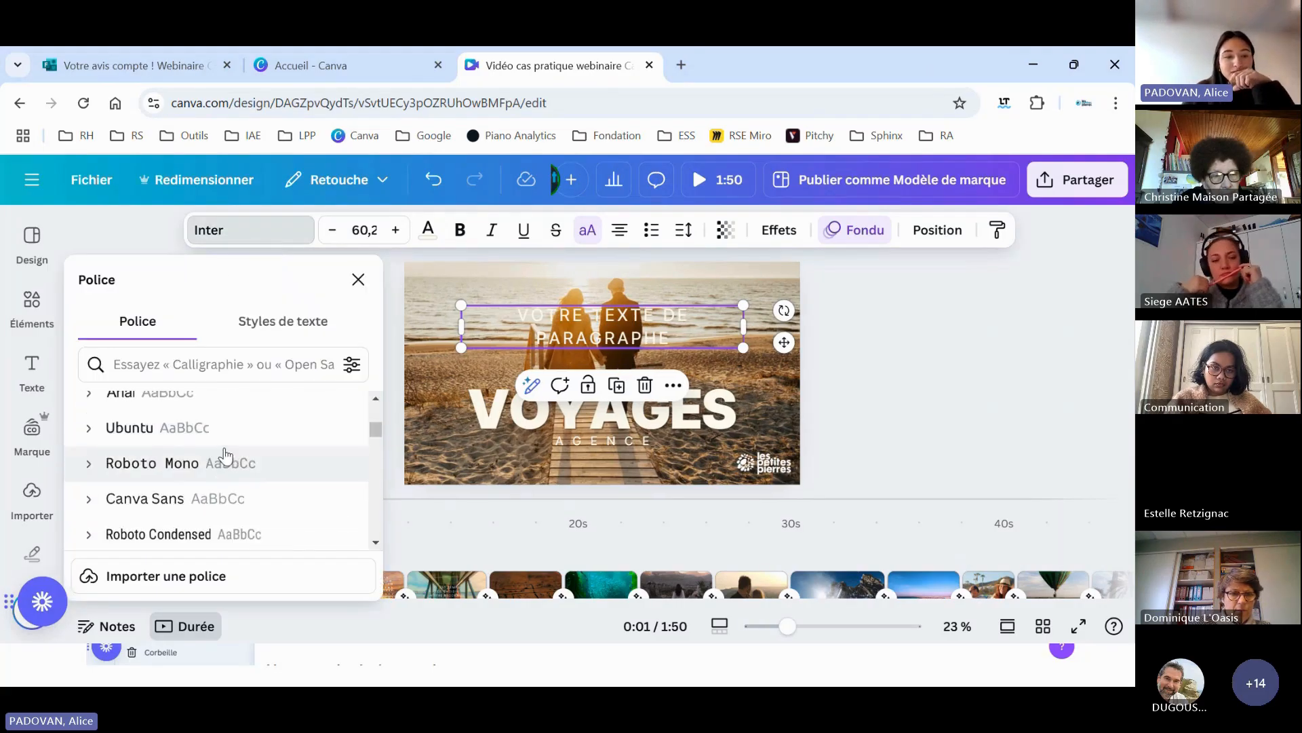
pyautogui.scroll(3, 227, 454)
pyautogui.click(296, 332)
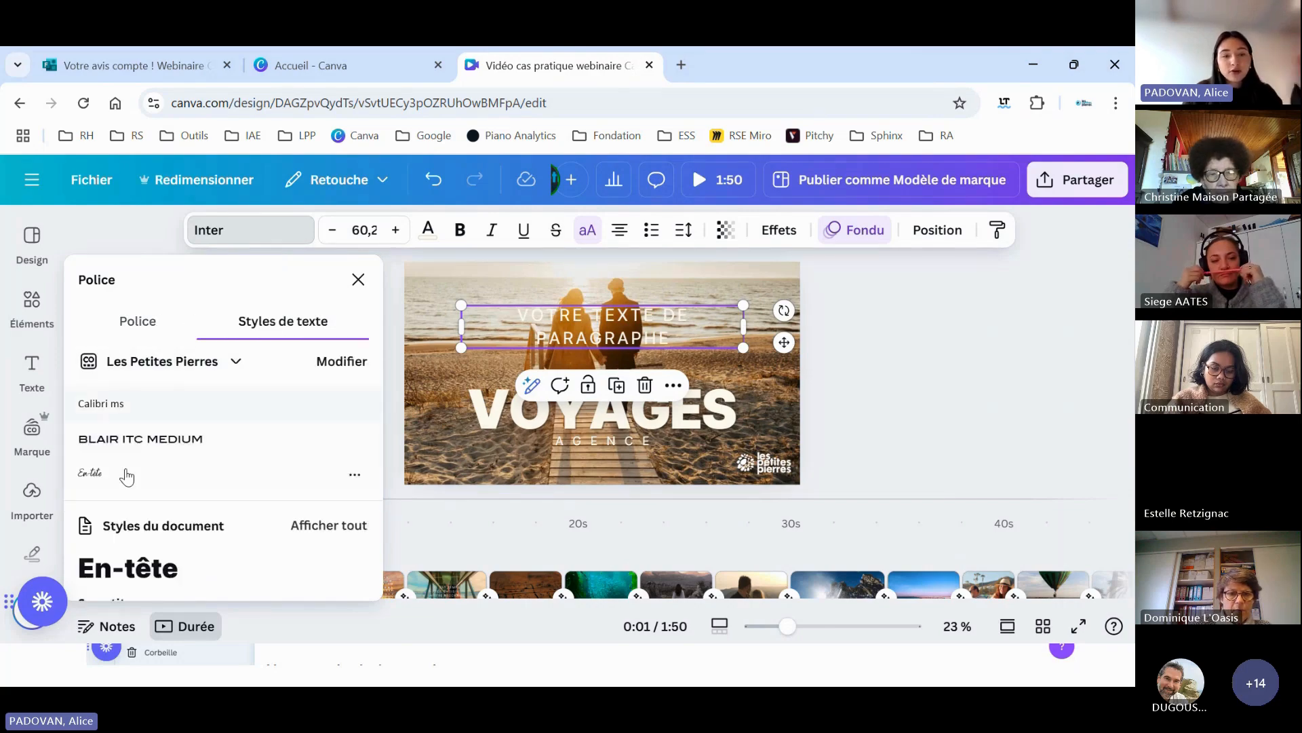
pyautogui.click(156, 328)
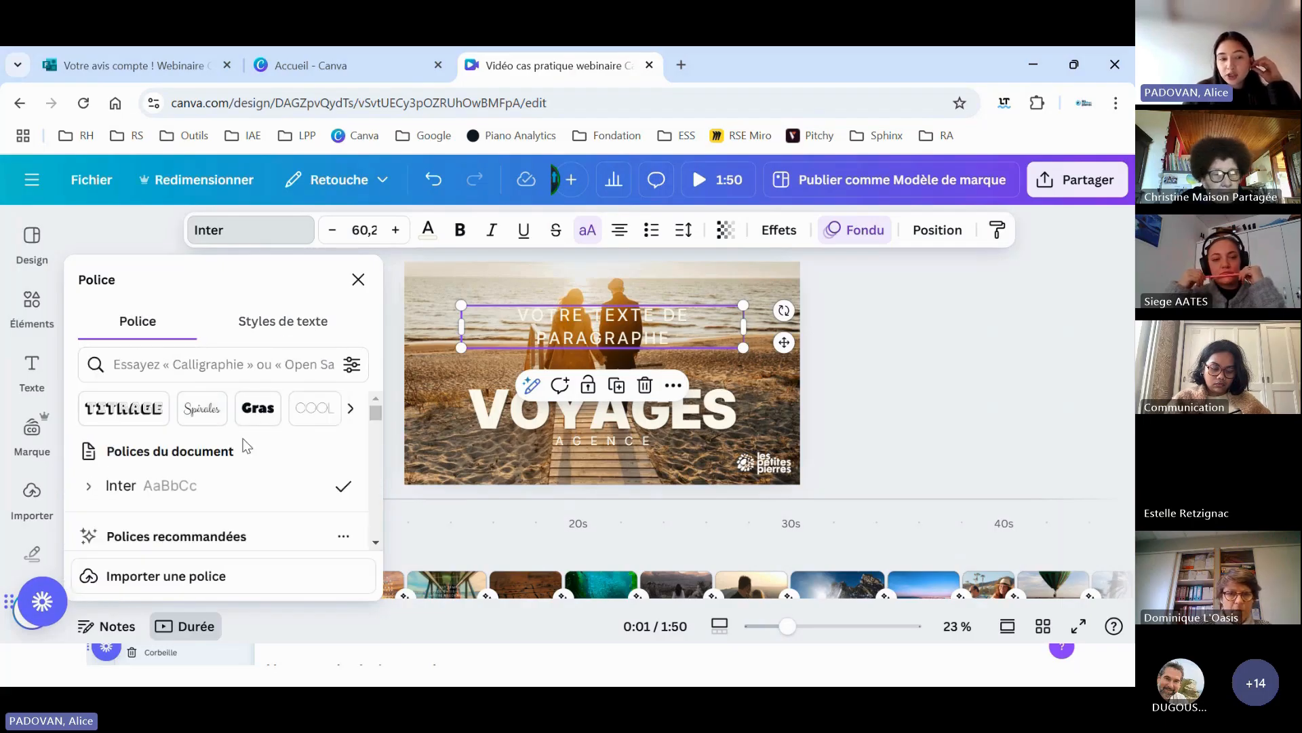
pyautogui.scroll(-10, 247, 442)
pyautogui.scroll(-6, 265, 463)
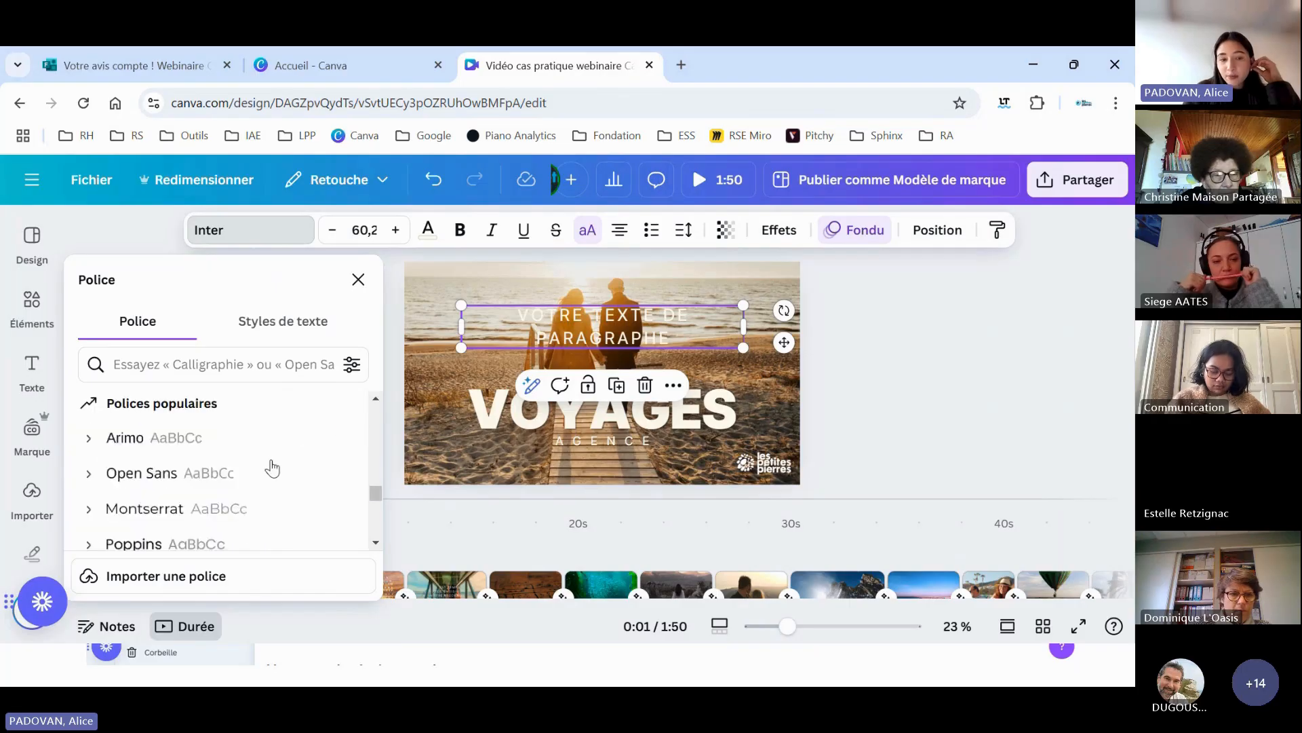
pyautogui.scroll(-10, 274, 465)
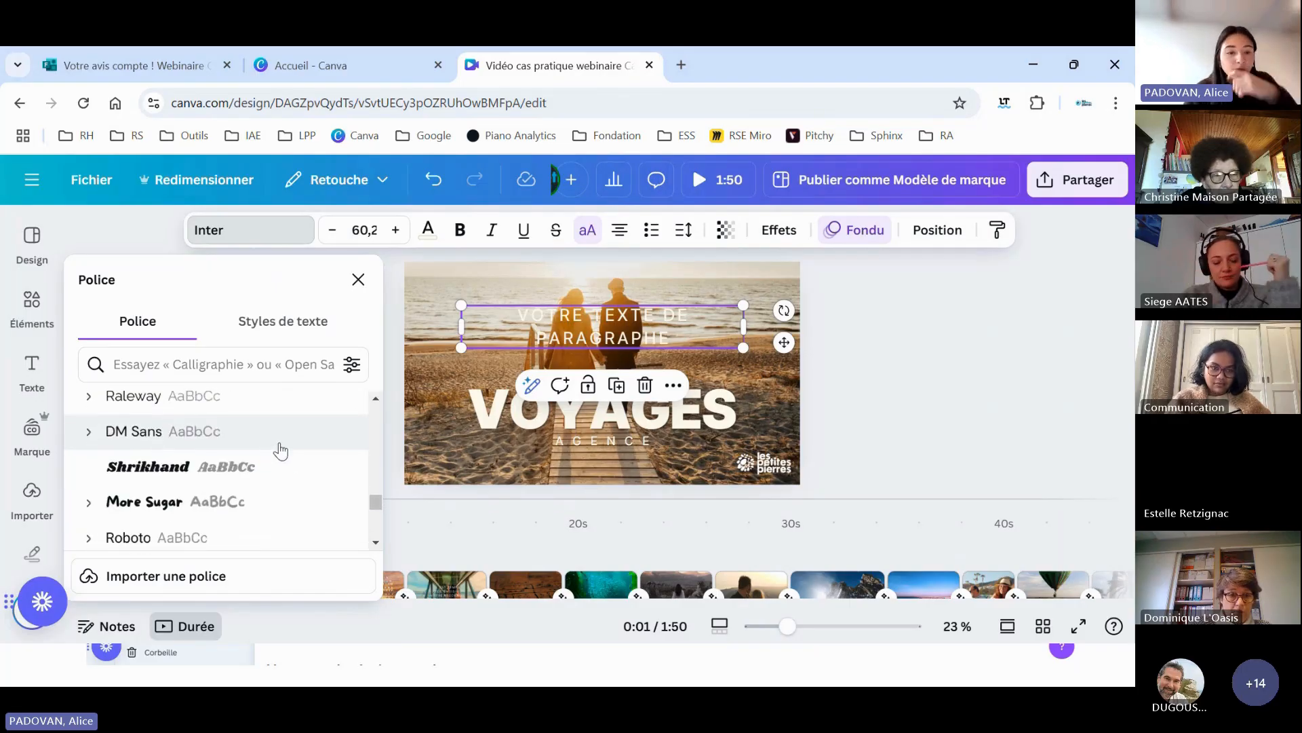
pyautogui.scroll(-2, 224, 450)
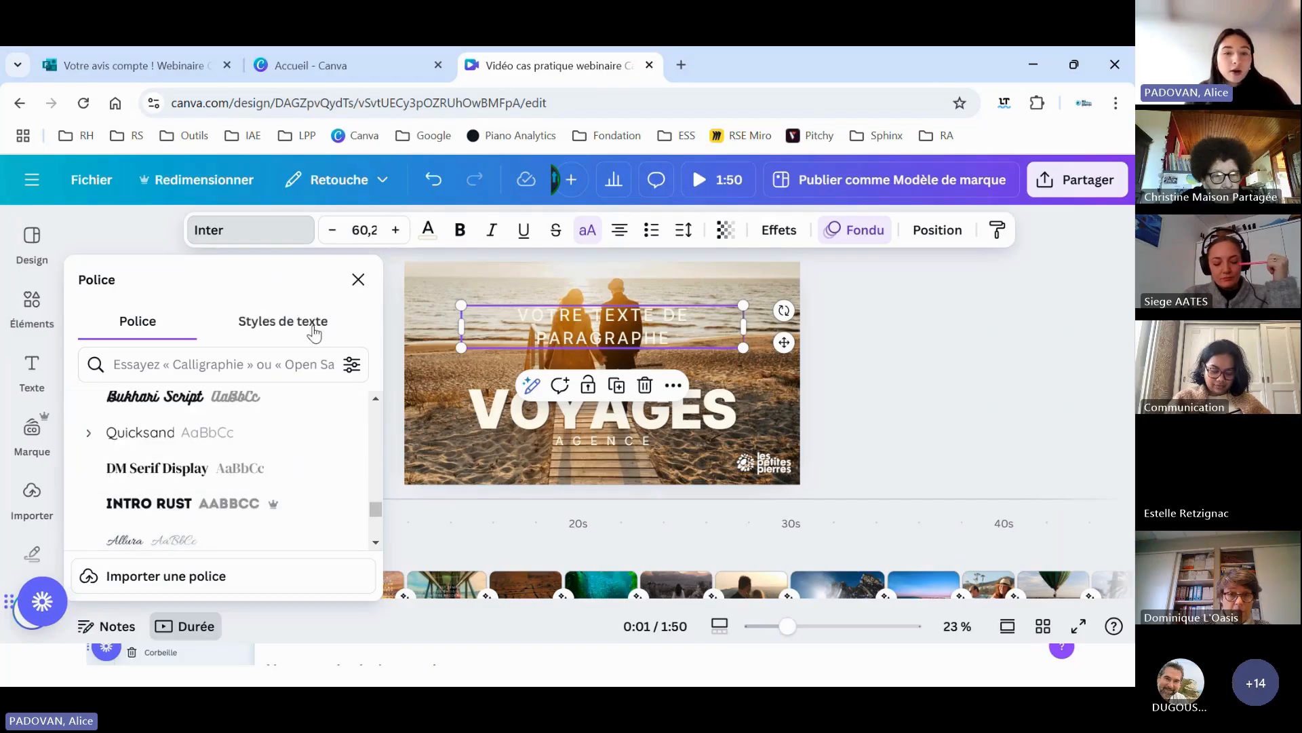
pyautogui.click(359, 279)
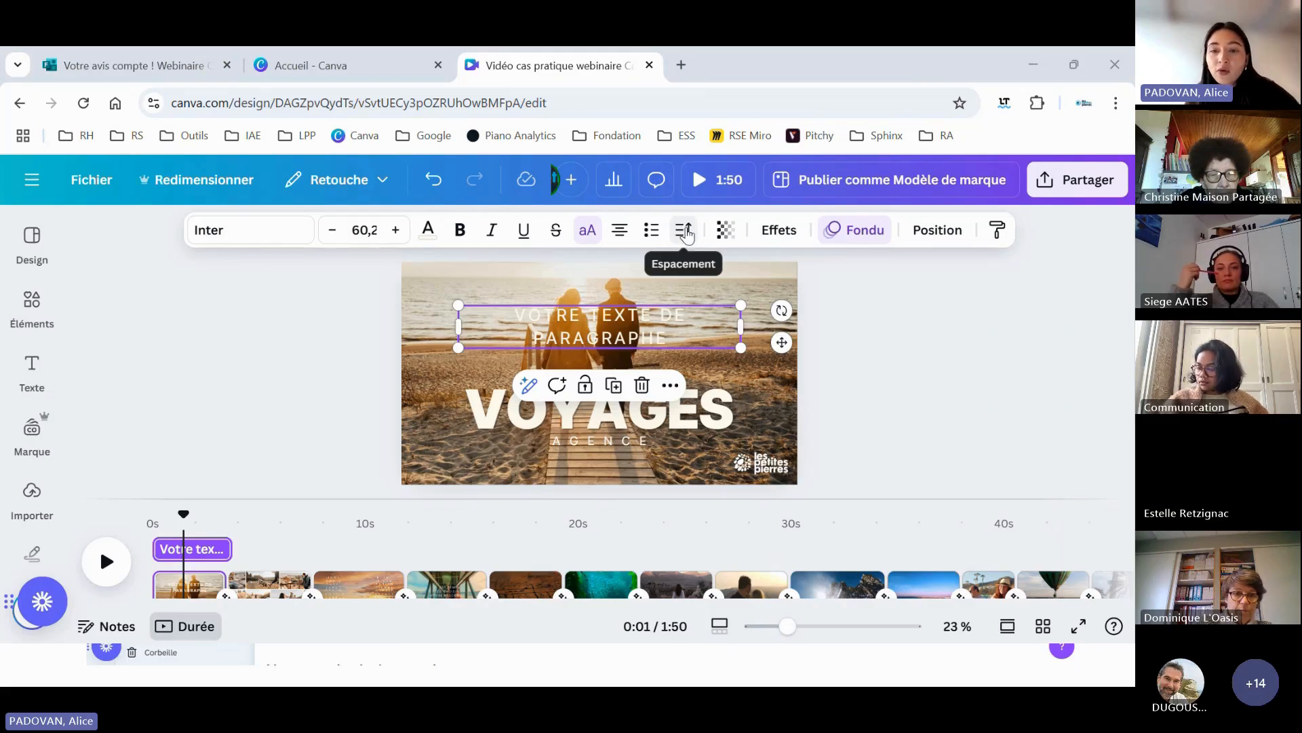
# - Examine the new paragraph's letter and line spacing options and its transparency setting
pyautogui.click(685, 232)
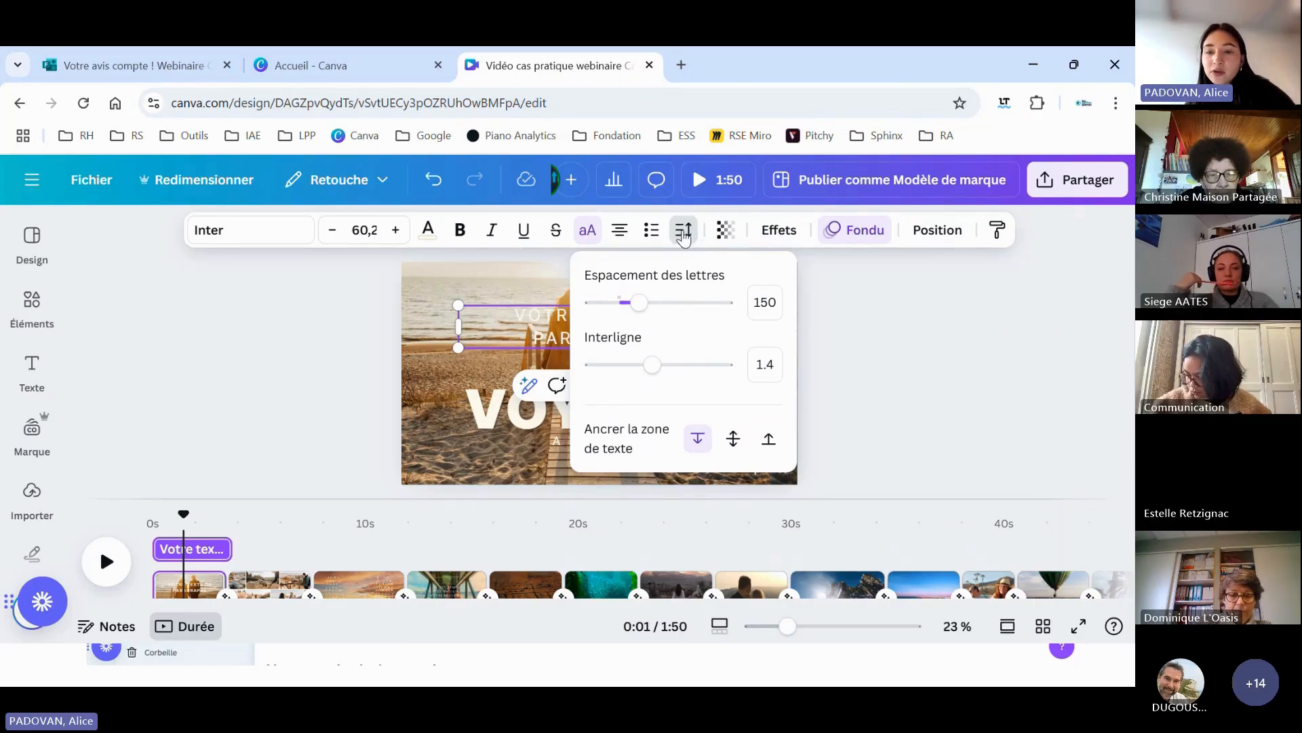
pyautogui.click(683, 233)
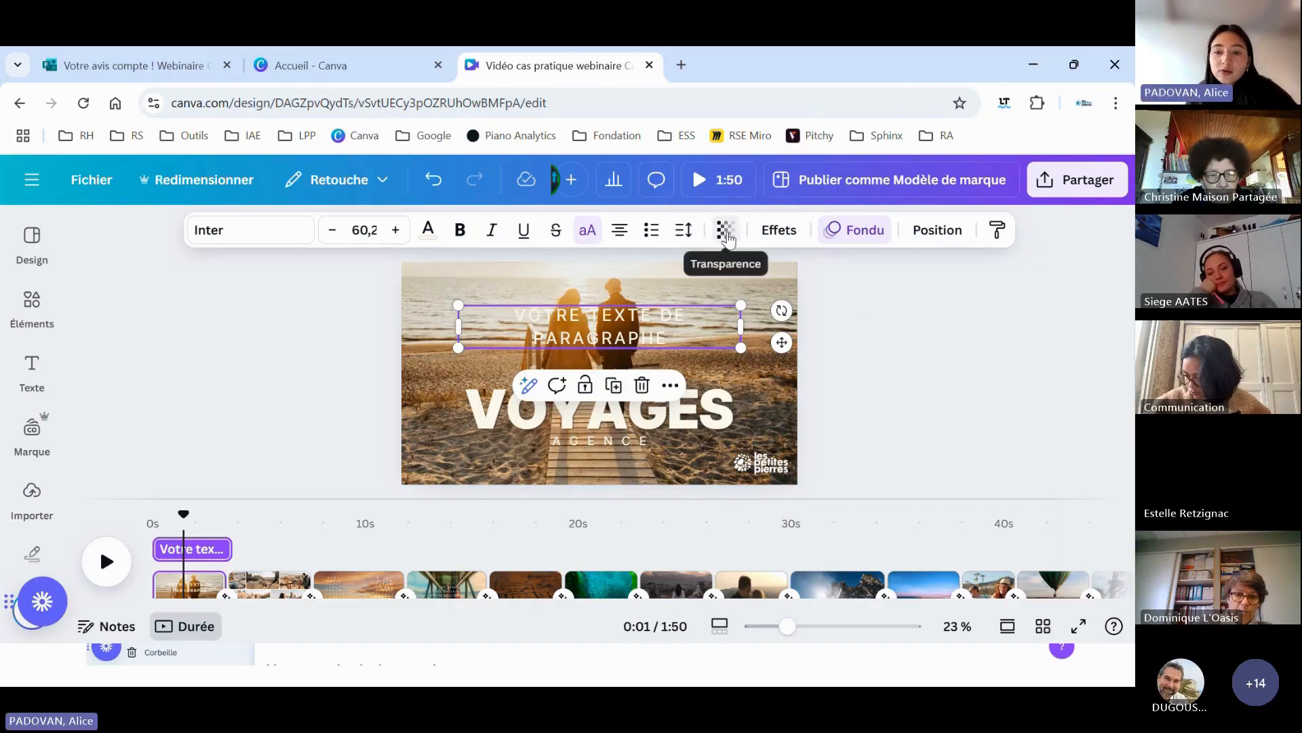
pyautogui.click(726, 233)
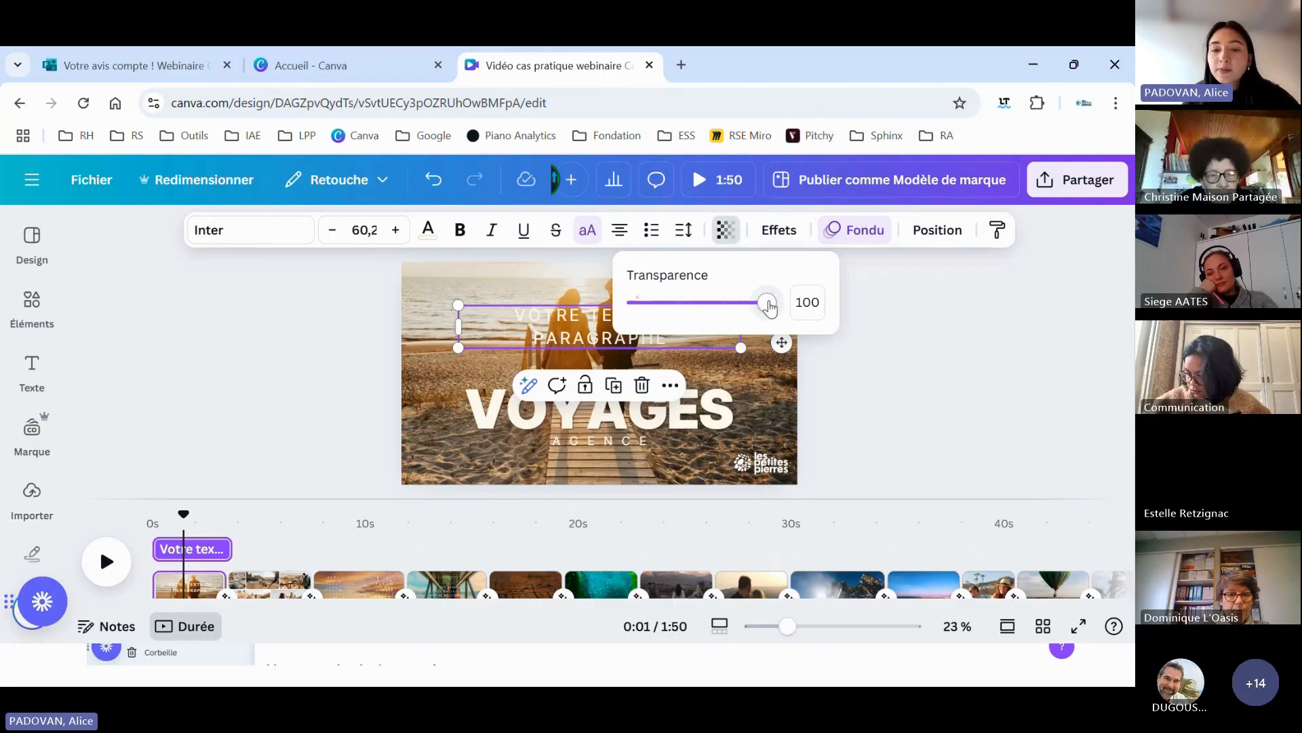
pyautogui.moveTo(769, 309); pyautogui.dragTo(846, 315)
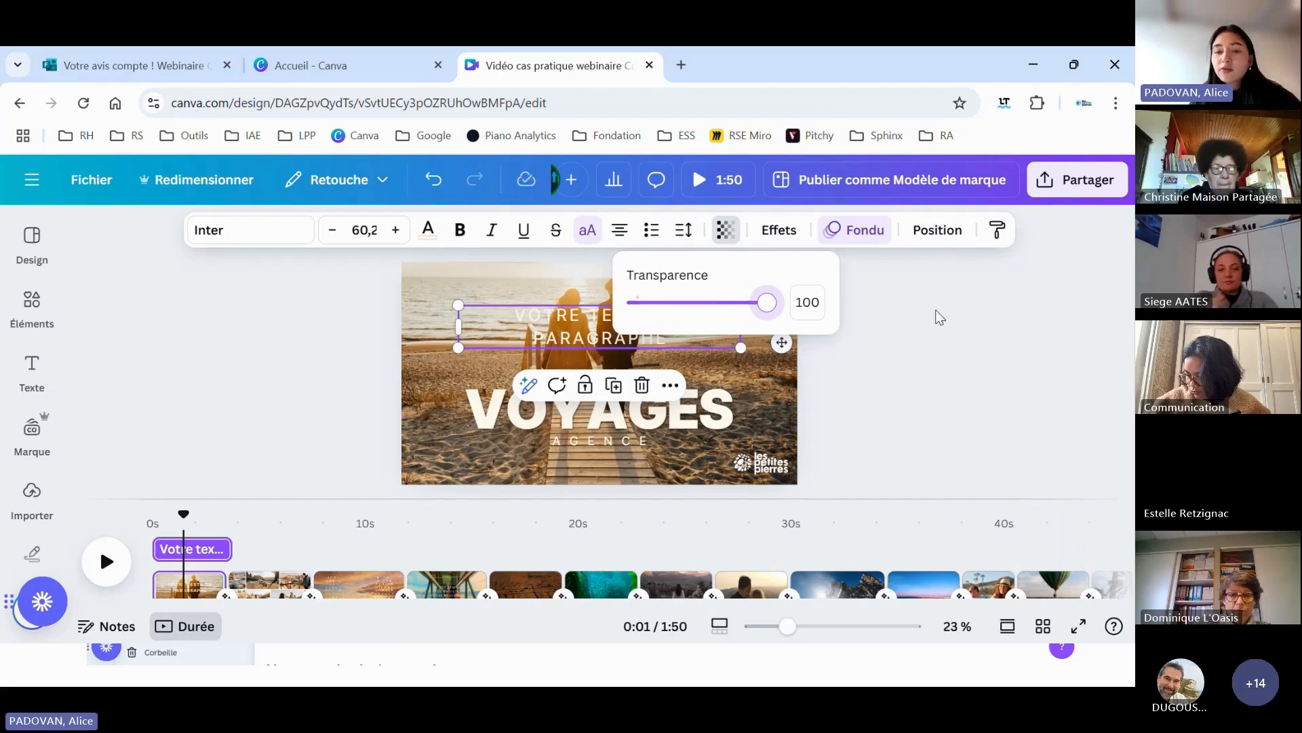
pyautogui.click(896, 293)
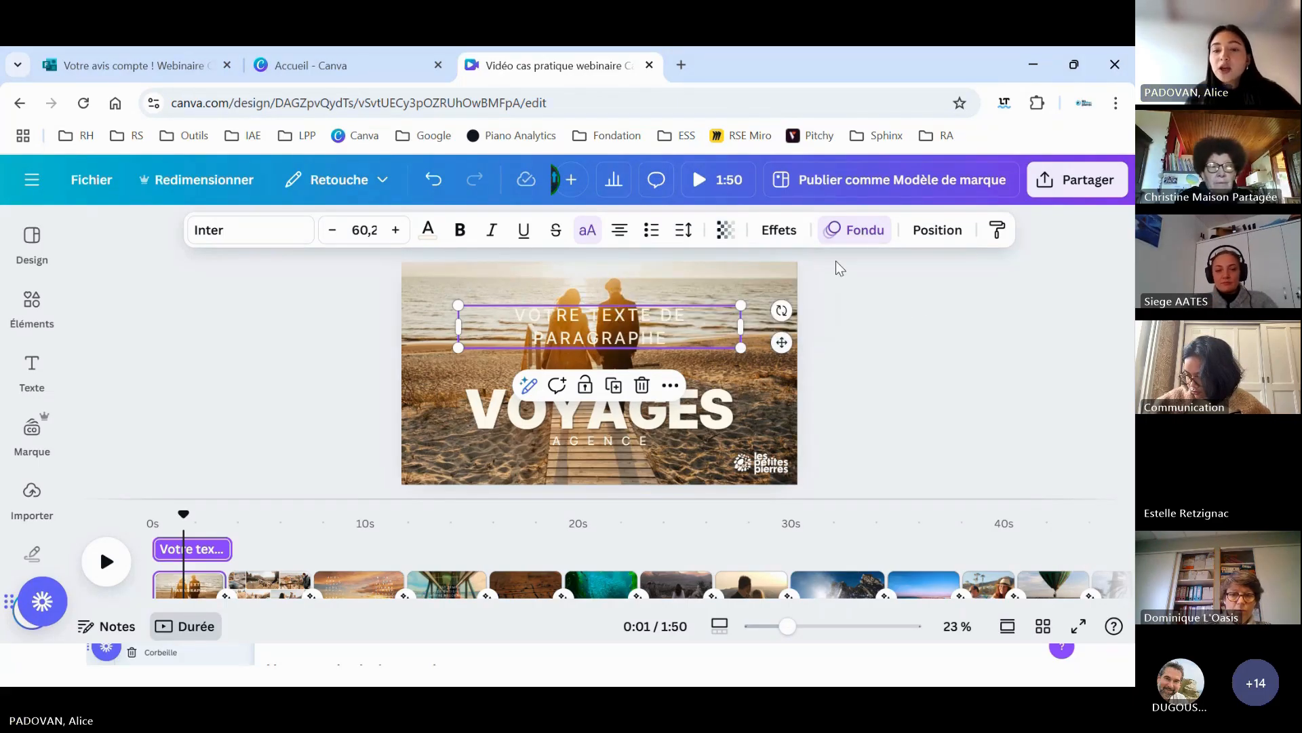
# - Look at the available text effects, and examine the Ombres effect settings of the VOYAGES title
pyautogui.click(779, 229)
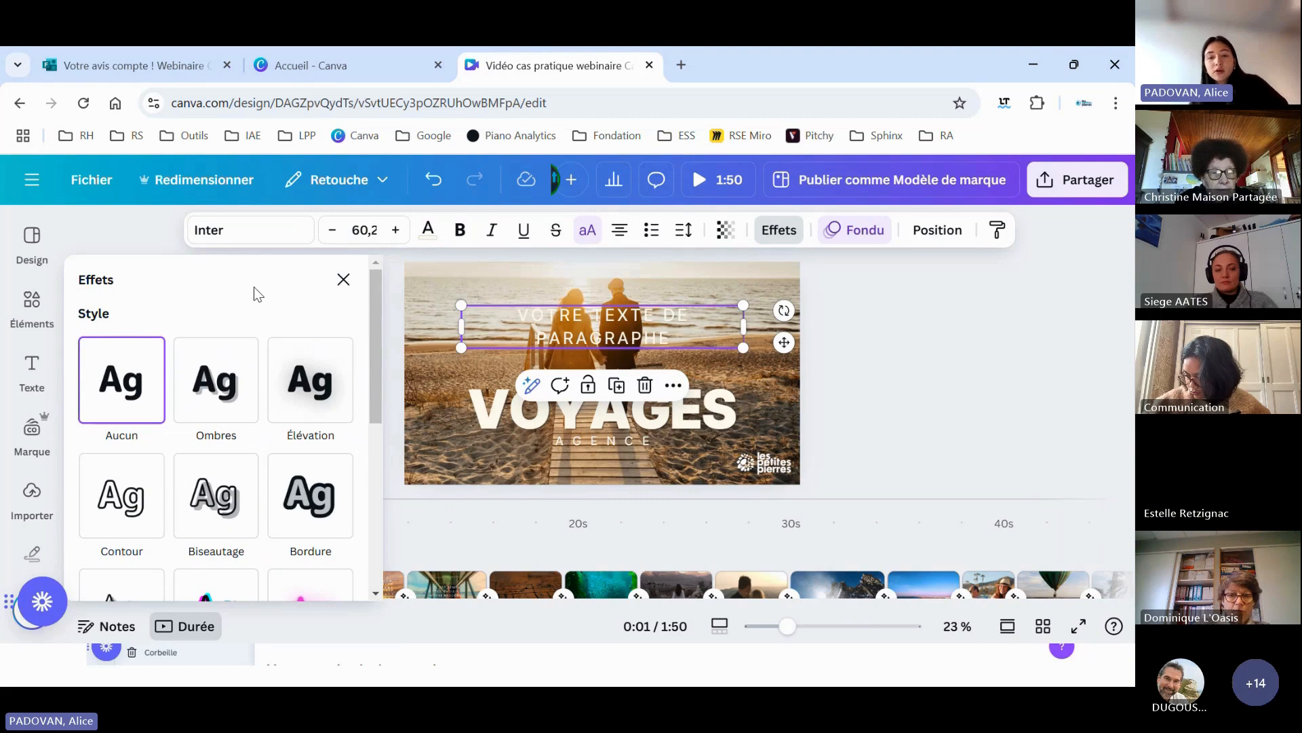
pyautogui.click(503, 407)
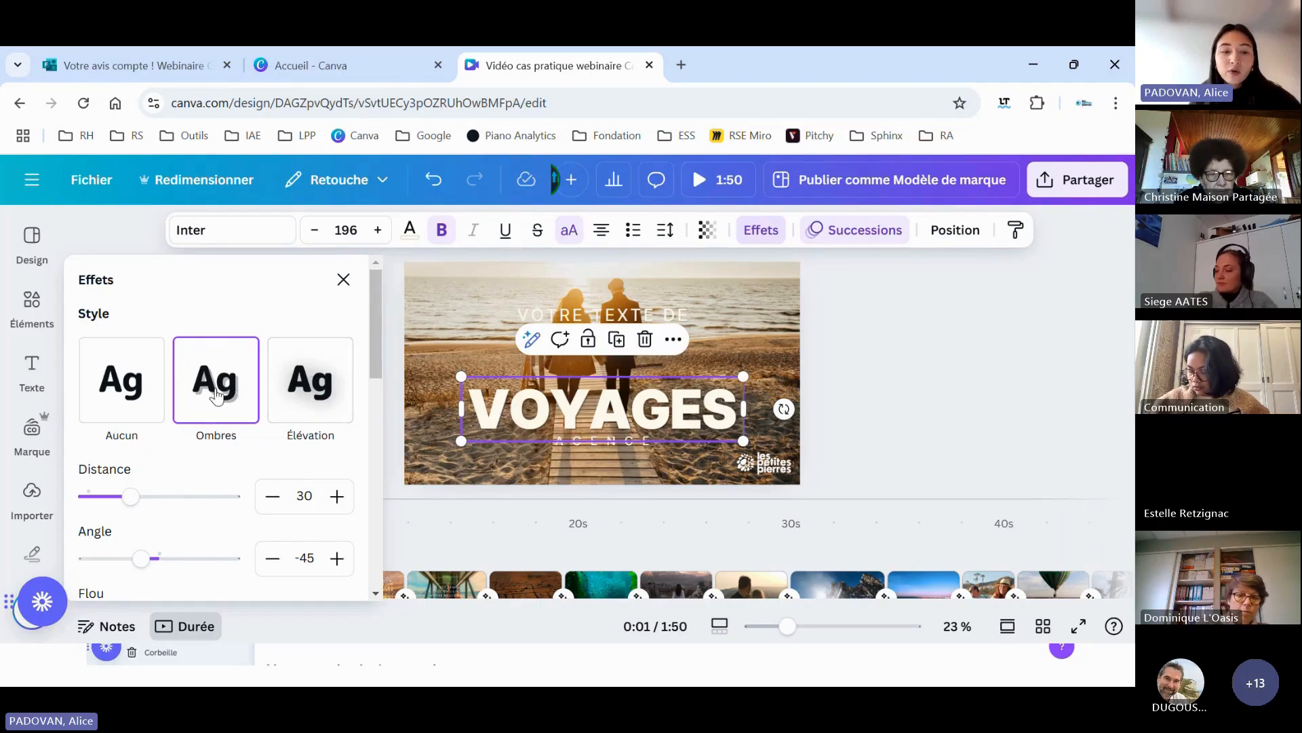
pyautogui.scroll(-2, 328, 378)
pyautogui.scroll(-4, 329, 378)
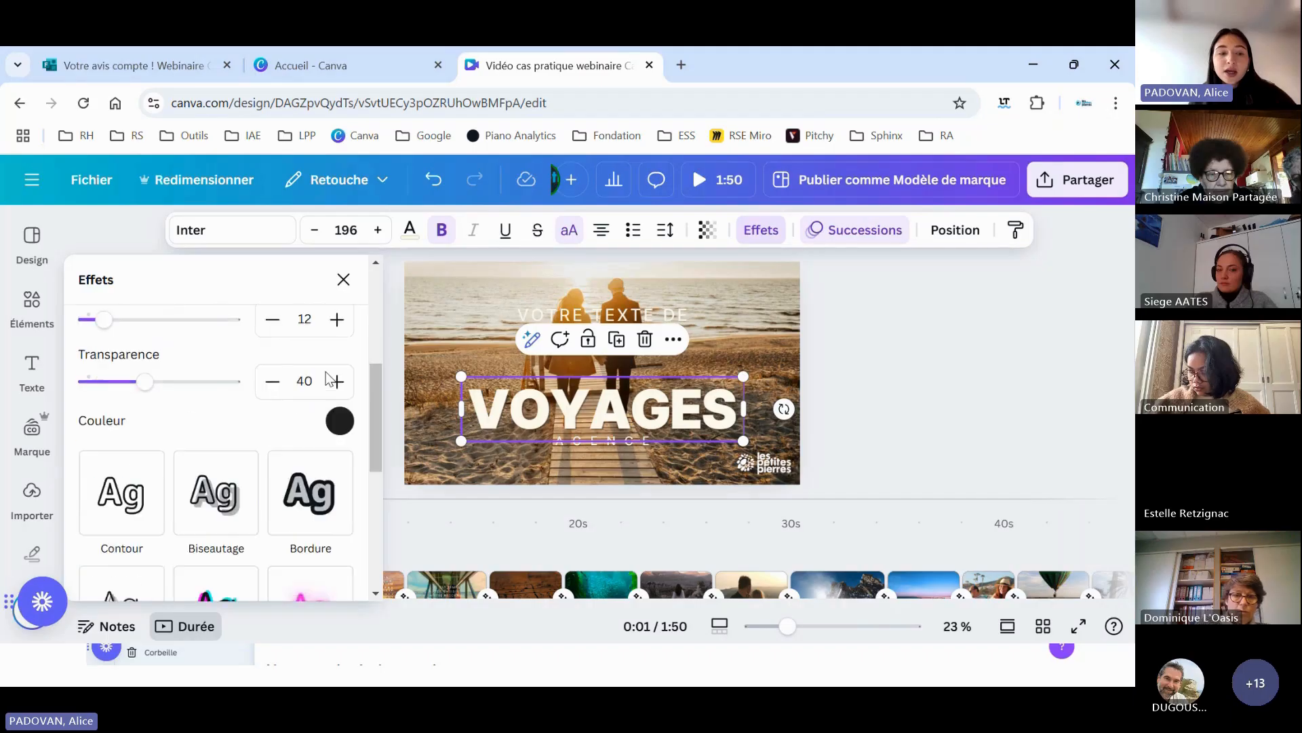
pyautogui.scroll(-2, 137, 381)
# - Try the Contour effect on the VOYAGES title, and replace it with the Néon effect
pyautogui.click(133, 362)
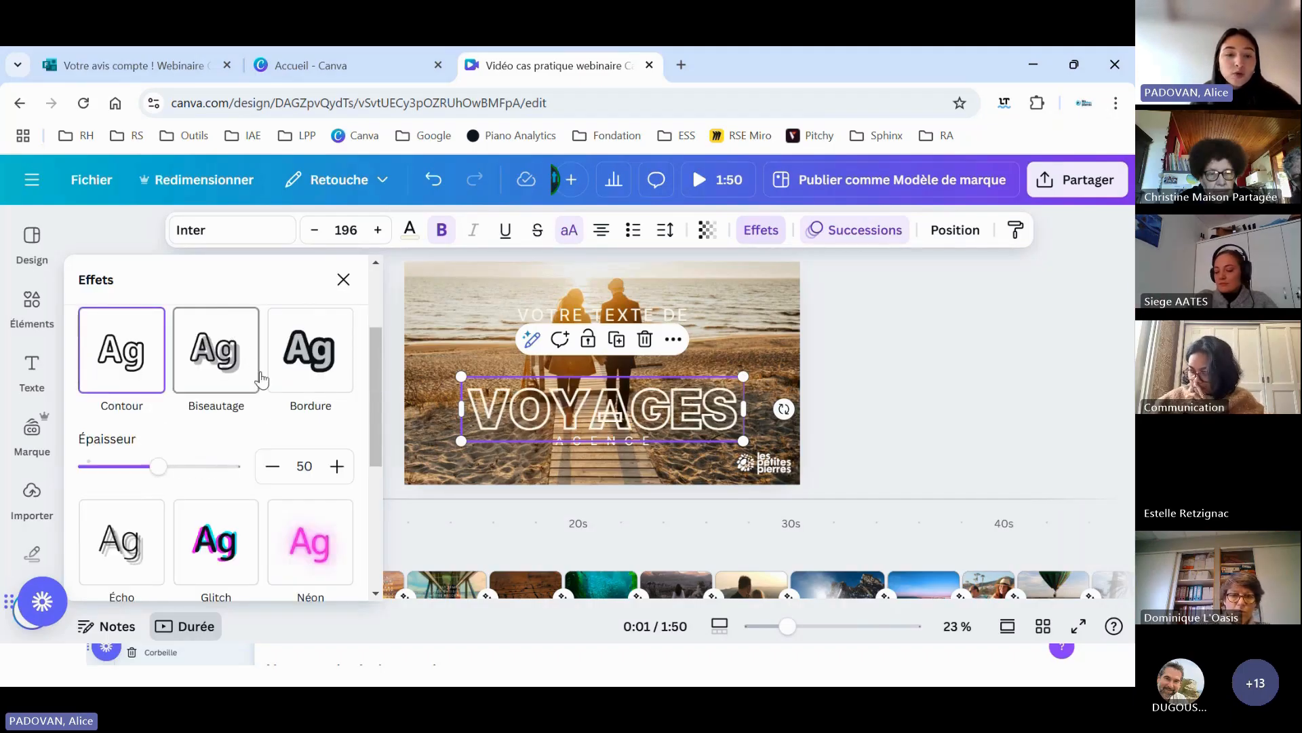
pyautogui.scroll(-2, 261, 380)
pyautogui.click(340, 444)
pyautogui.scroll(-3, 178, 457)
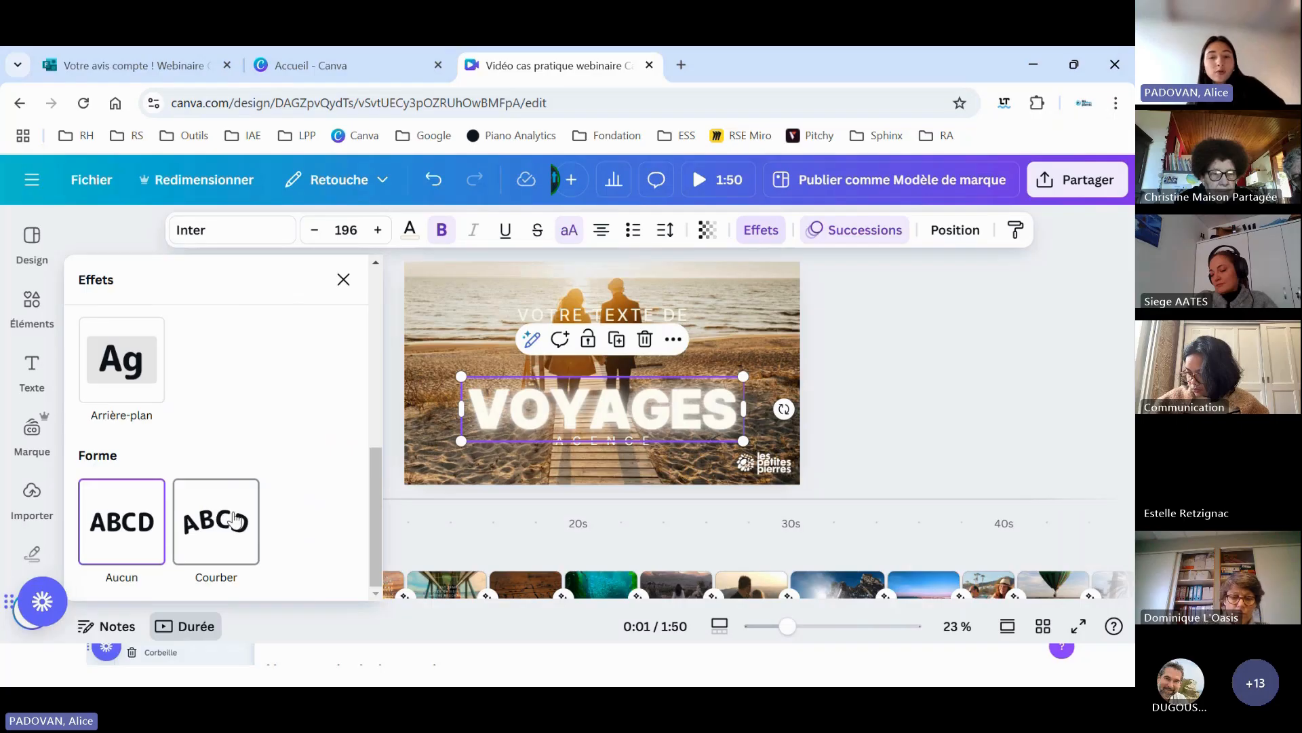
# - Try the Arrière-plan effect on the VOYAGES title with more corner rounding, an Écart of 37 and a lower Transparence value
pyautogui.click(121, 369)
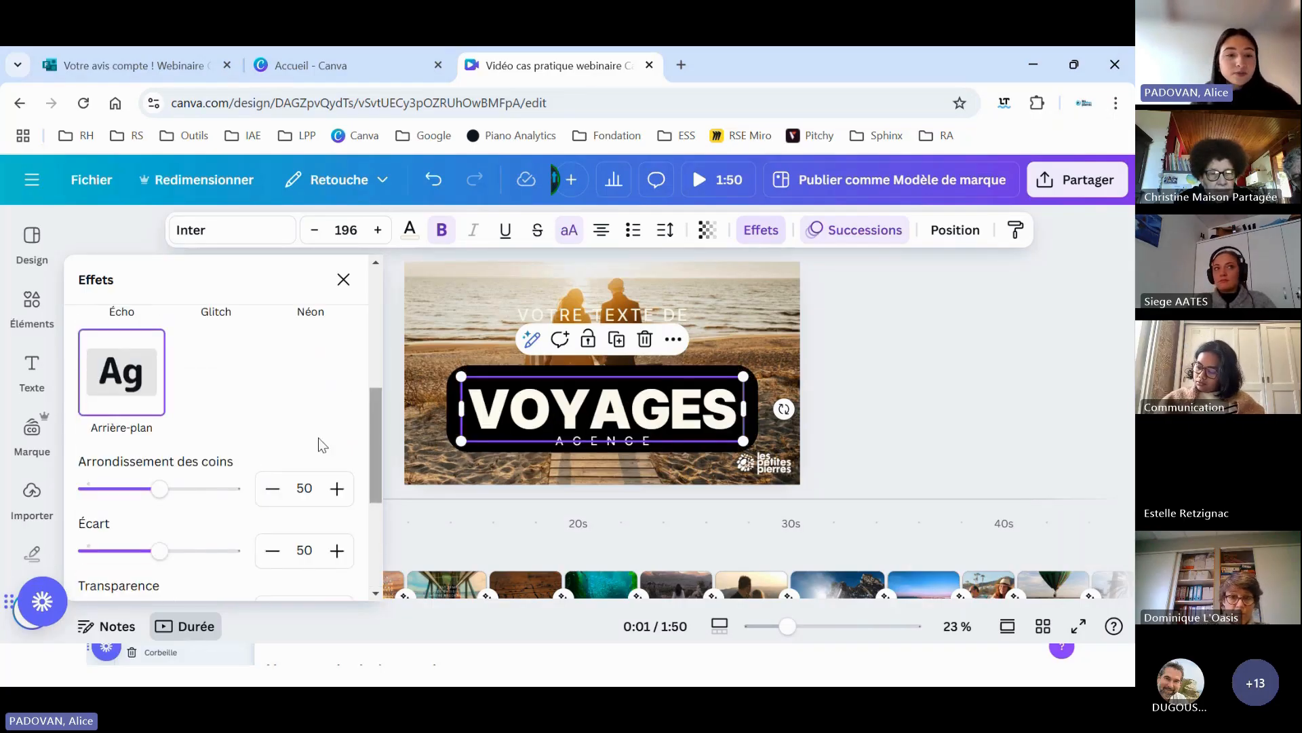
pyautogui.scroll(5, 319, 437)
pyautogui.scroll(-6, 230, 417)
pyautogui.scroll(2, 210, 415)
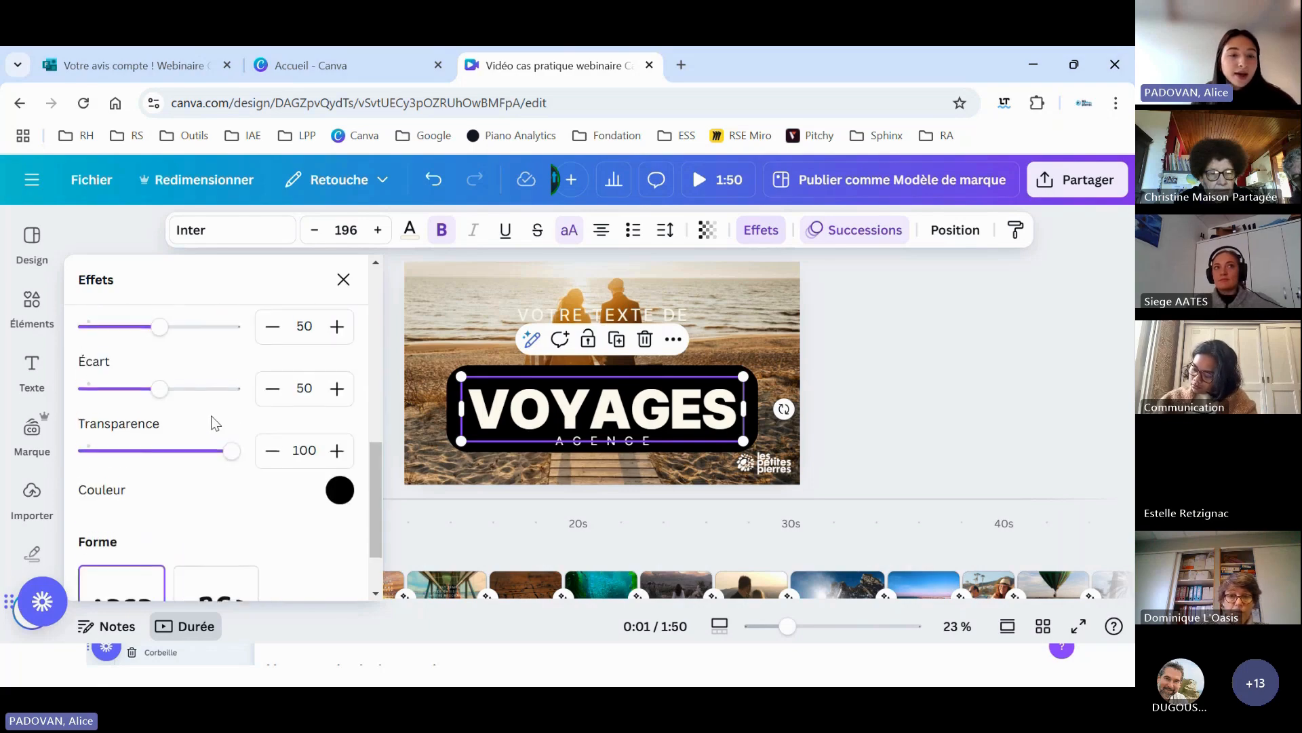
pyautogui.moveTo(161, 426)
pyautogui.mouseDown()
pyautogui.moveTo(282, 436)
pyautogui.moveTo(86, 428)
pyautogui.moveTo(195, 430)
pyautogui.moveTo(179, 429)
pyautogui.mouseUp()
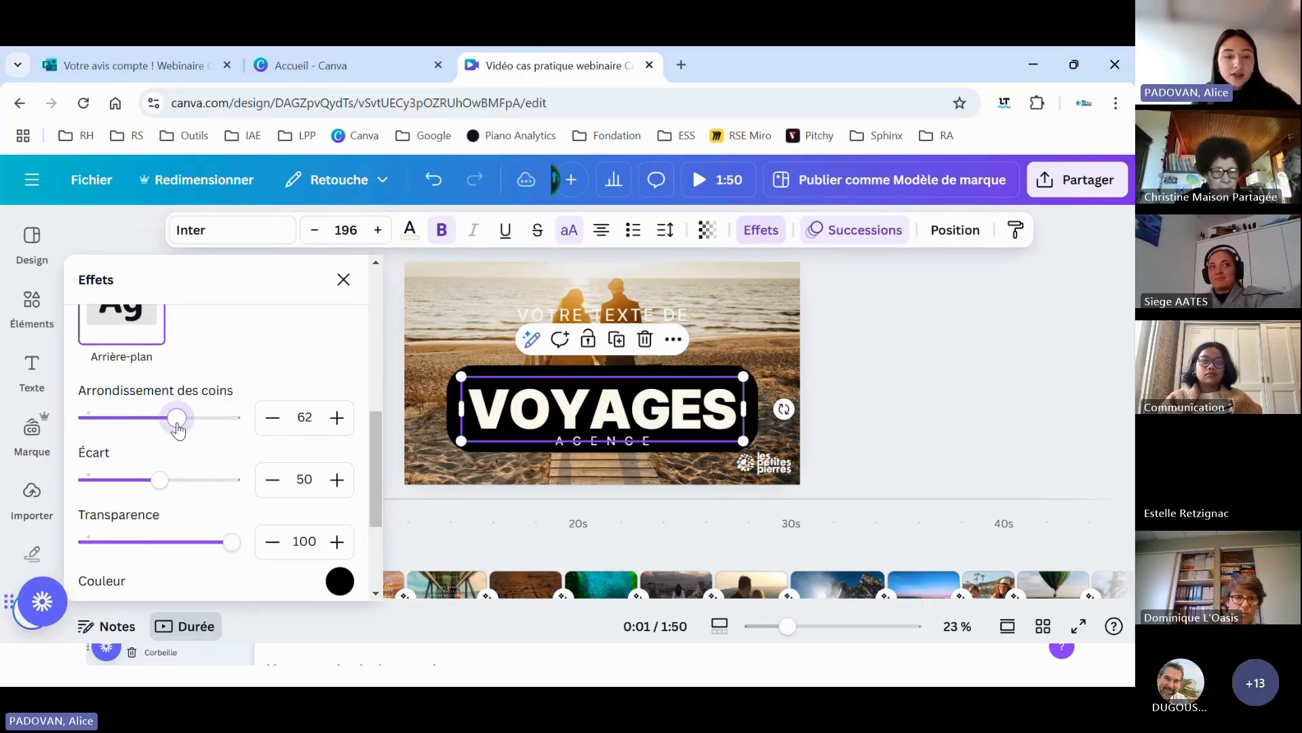
pyautogui.moveTo(160, 480); pyautogui.dragTo(140, 480)
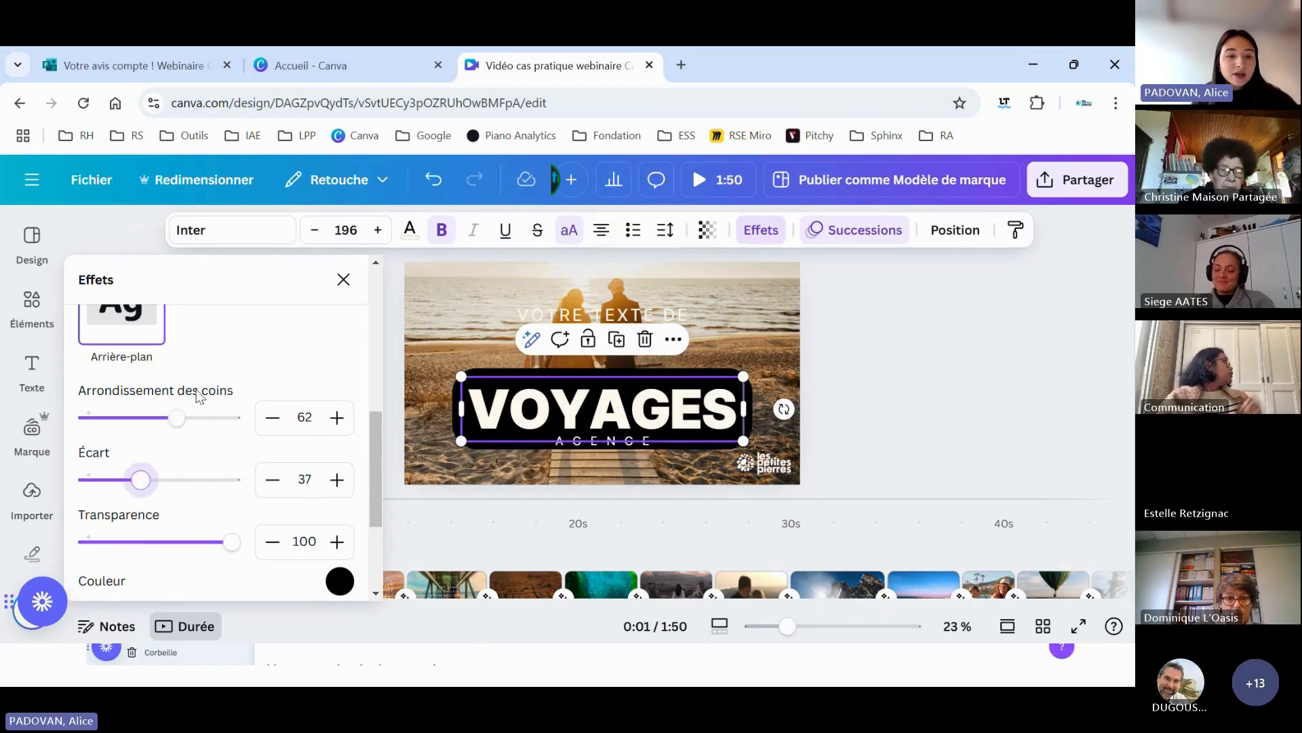
pyautogui.moveTo(178, 420)
pyautogui.mouseDown()
pyautogui.moveTo(197, 419)
pyautogui.moveTo(180, 419)
pyautogui.mouseUp()
pyautogui.moveTo(232, 541); pyautogui.dragTo(201, 540)
pyautogui.scroll(3, 240, 438)
pyautogui.scroll(3, 272, 421)
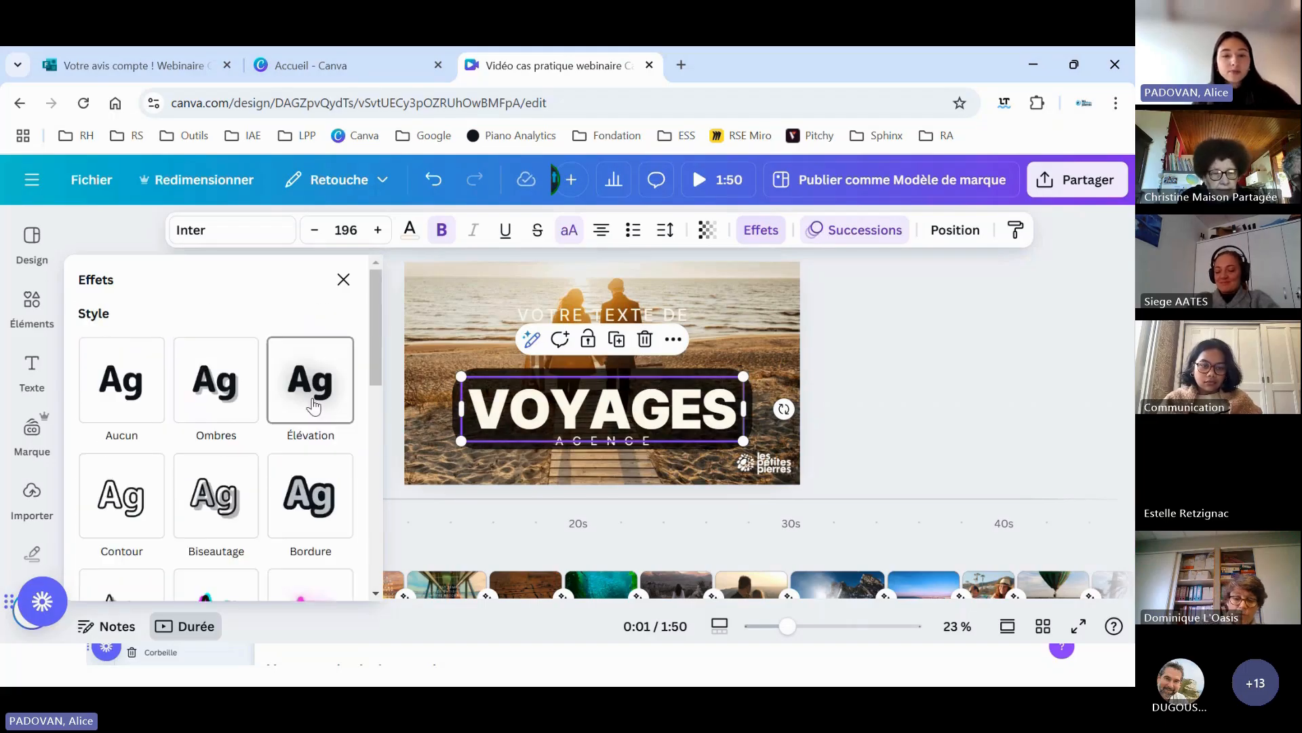
# - Apply the Élévation effect to the VOYAGES title and move the title slightly up on the page
pyautogui.click(310, 383)
pyautogui.click(988, 303)
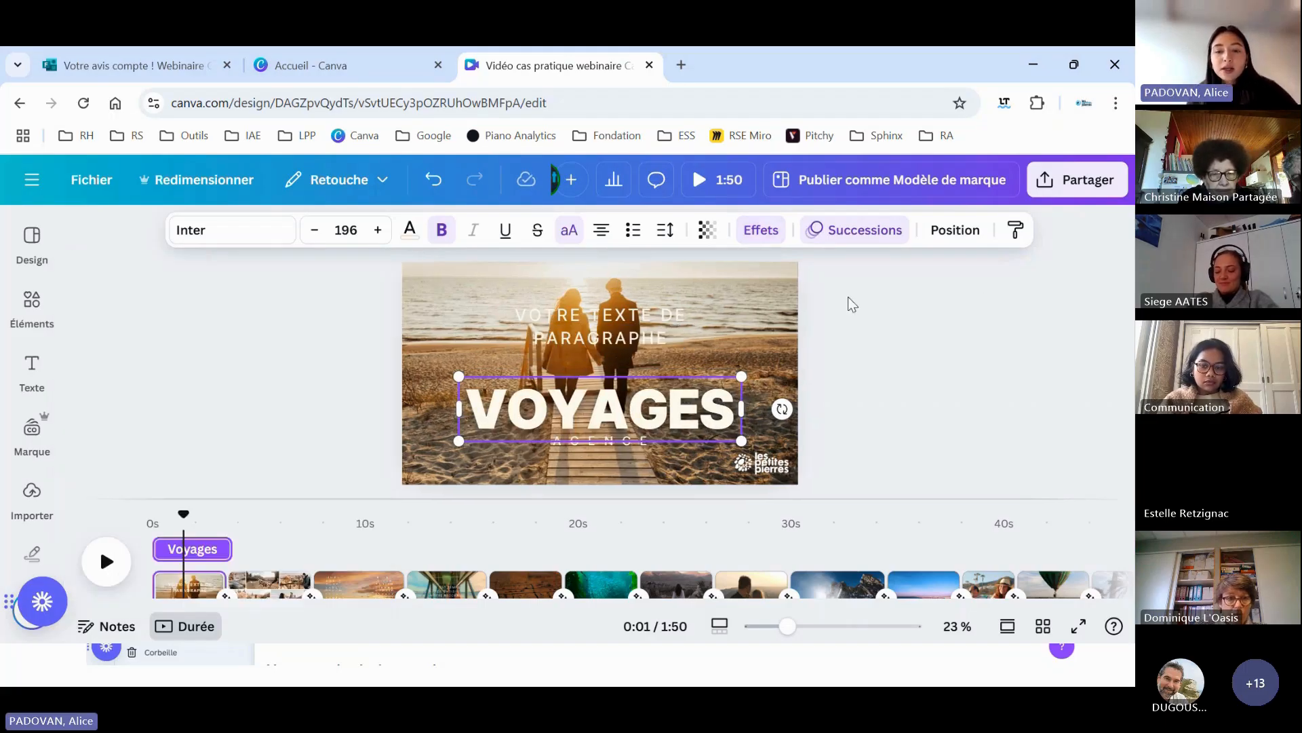
pyautogui.click(852, 303)
pyautogui.moveTo(595, 413); pyautogui.dragTo(595, 395)
pyautogui.click(904, 337)
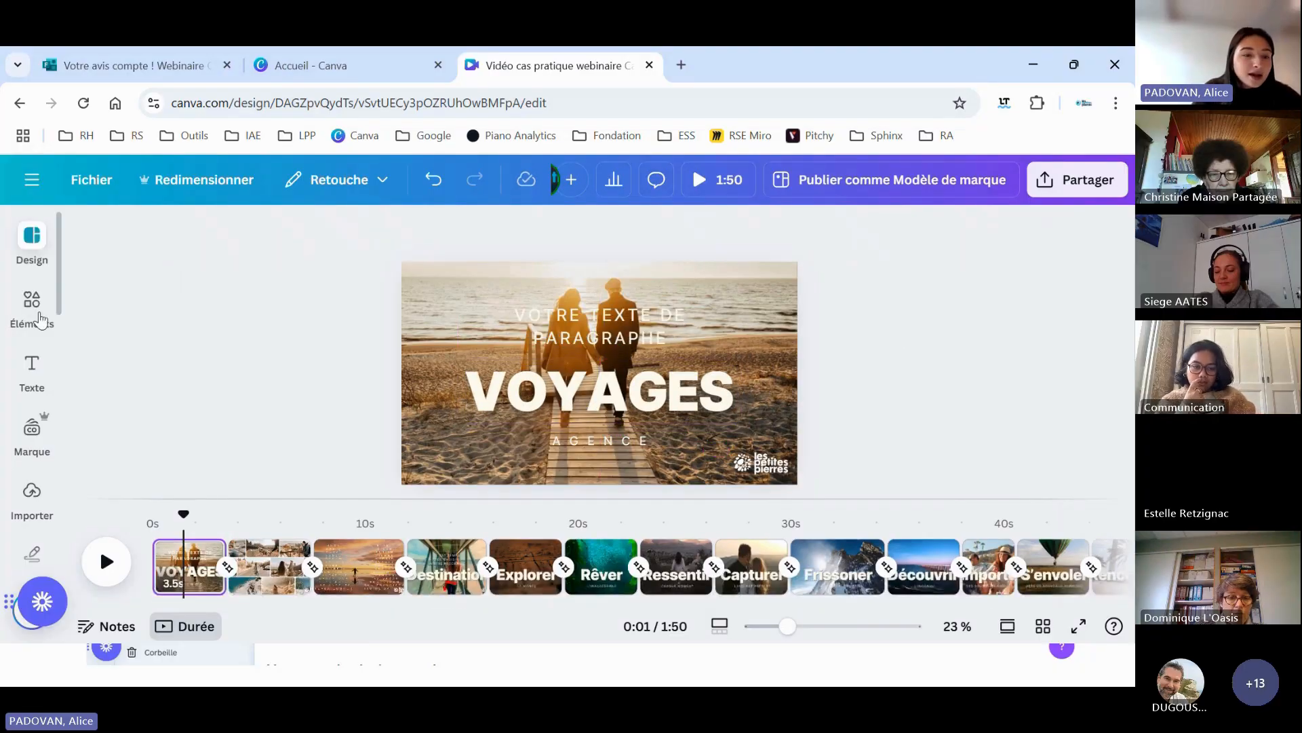
# - Look at how files are imported from the Téléchargements folder without choosing one, and browse the images already uploaded
pyautogui.click(30, 502)
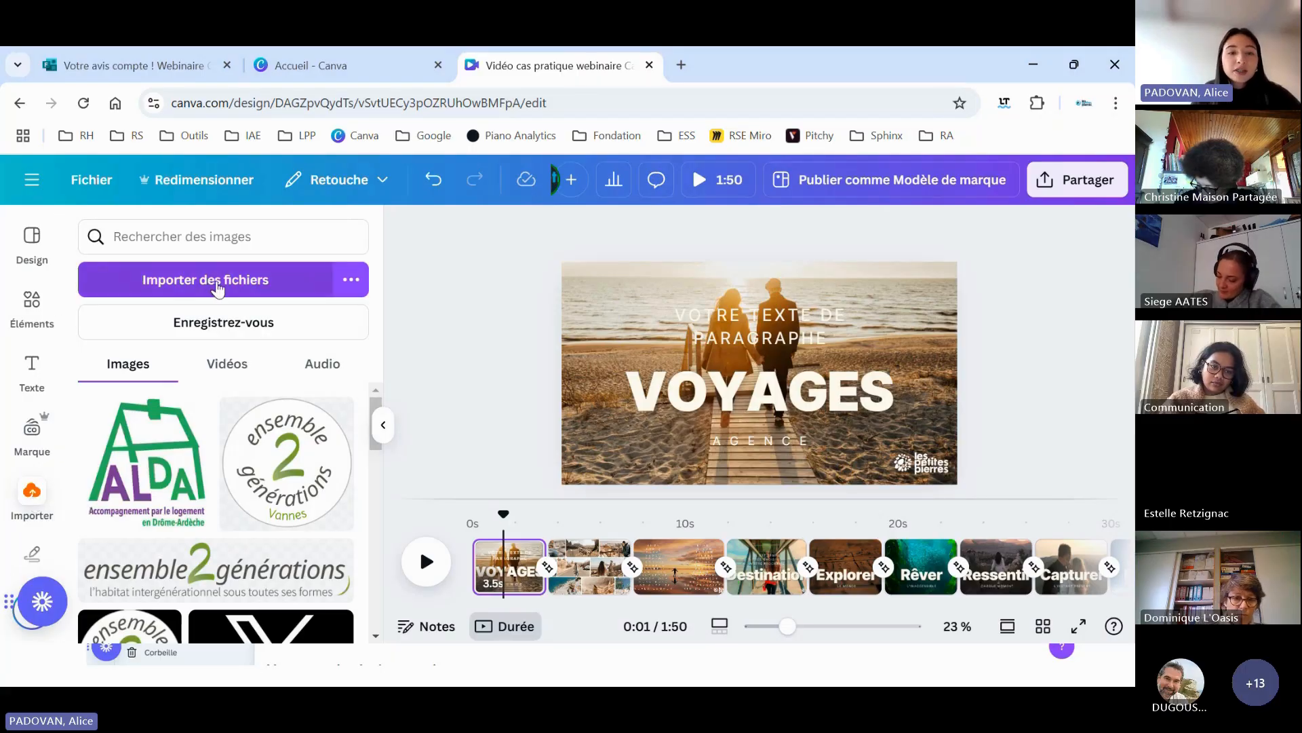
pyautogui.click(217, 290)
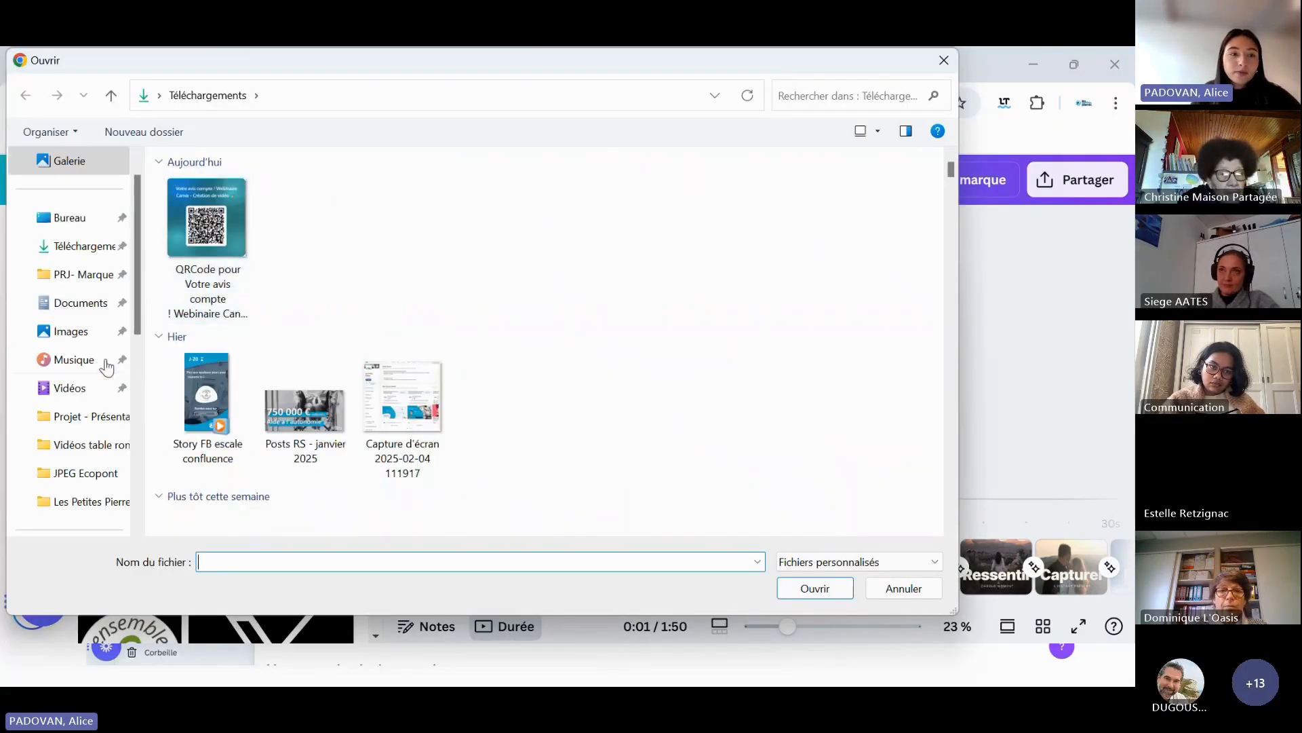
pyautogui.scroll(-3, 497, 332)
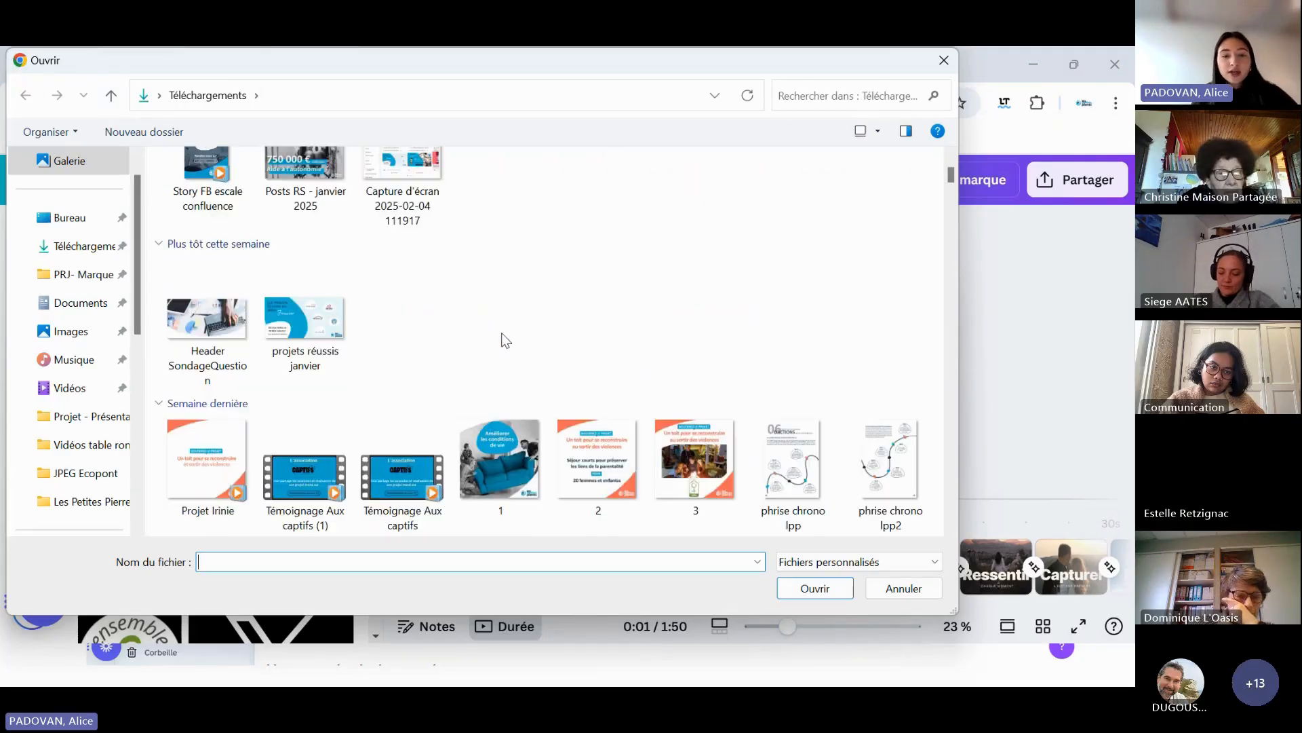
pyautogui.scroll(-3, 502, 337)
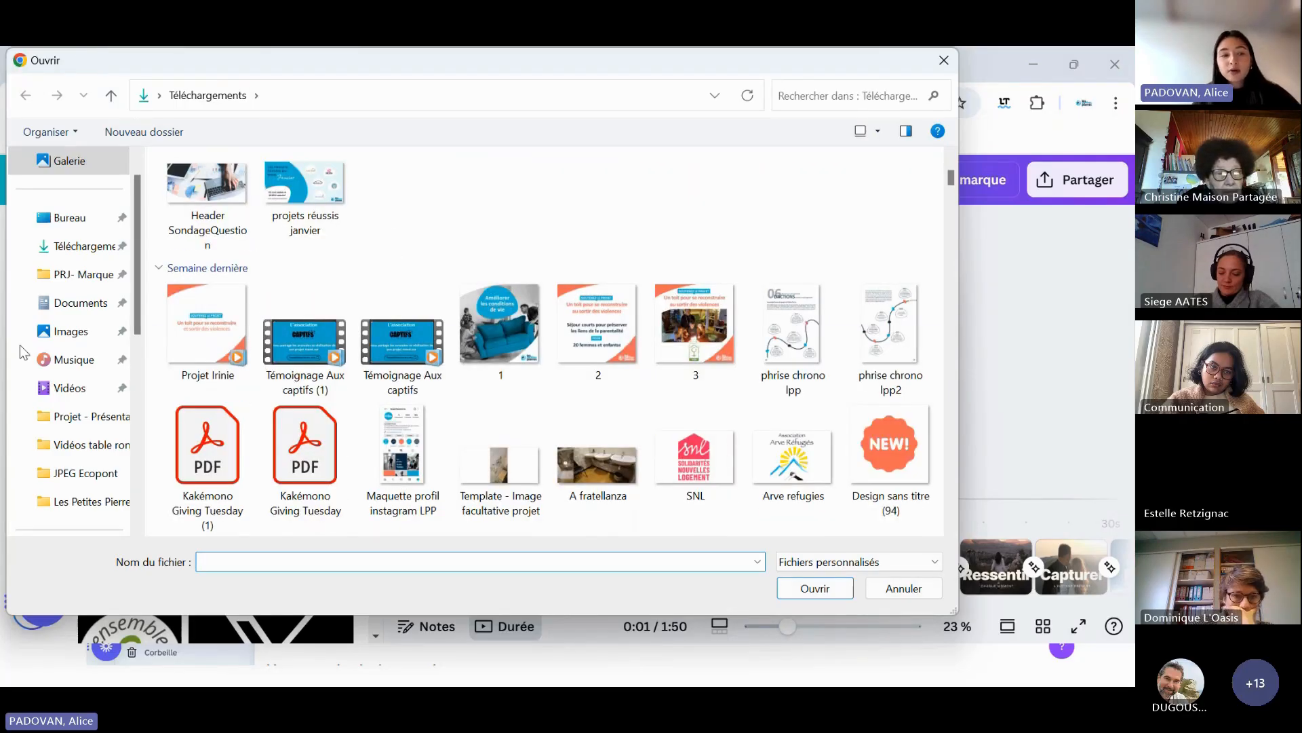
pyautogui.click(944, 60)
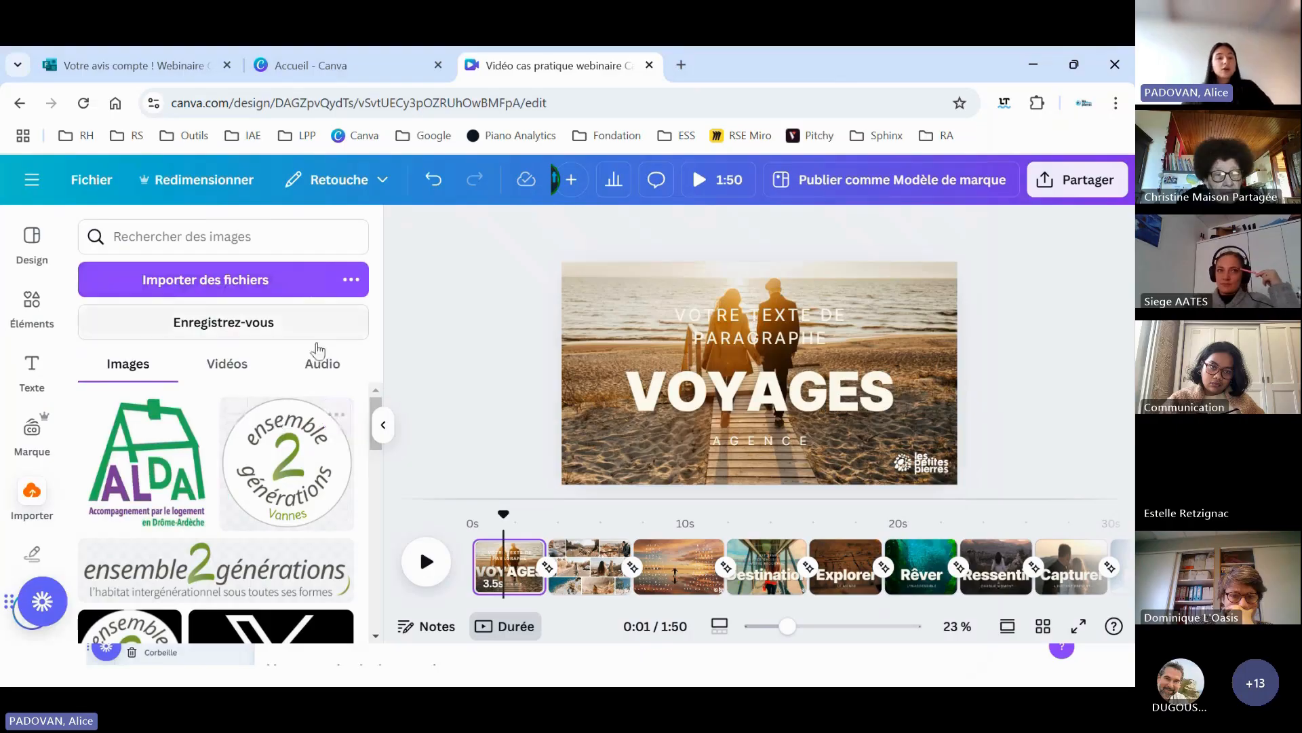
pyautogui.scroll(-5, 256, 516)
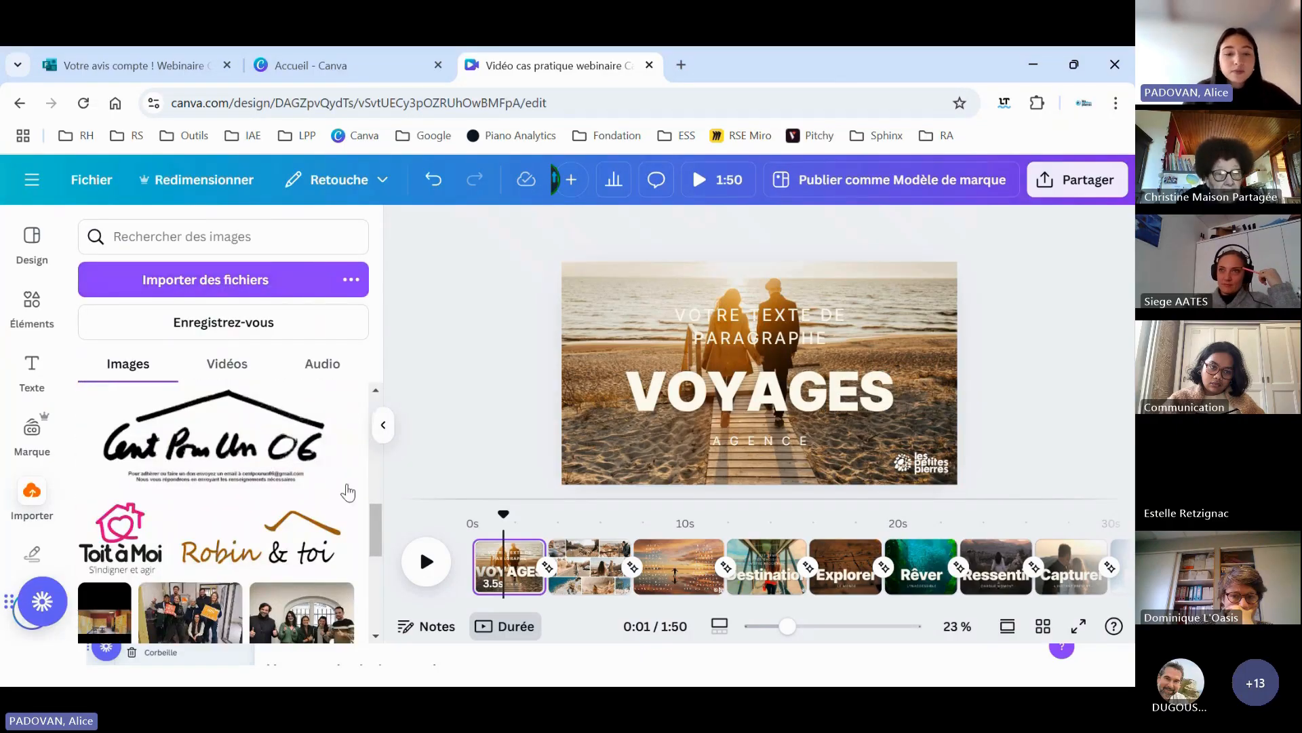
pyautogui.scroll(5, 321, 419)
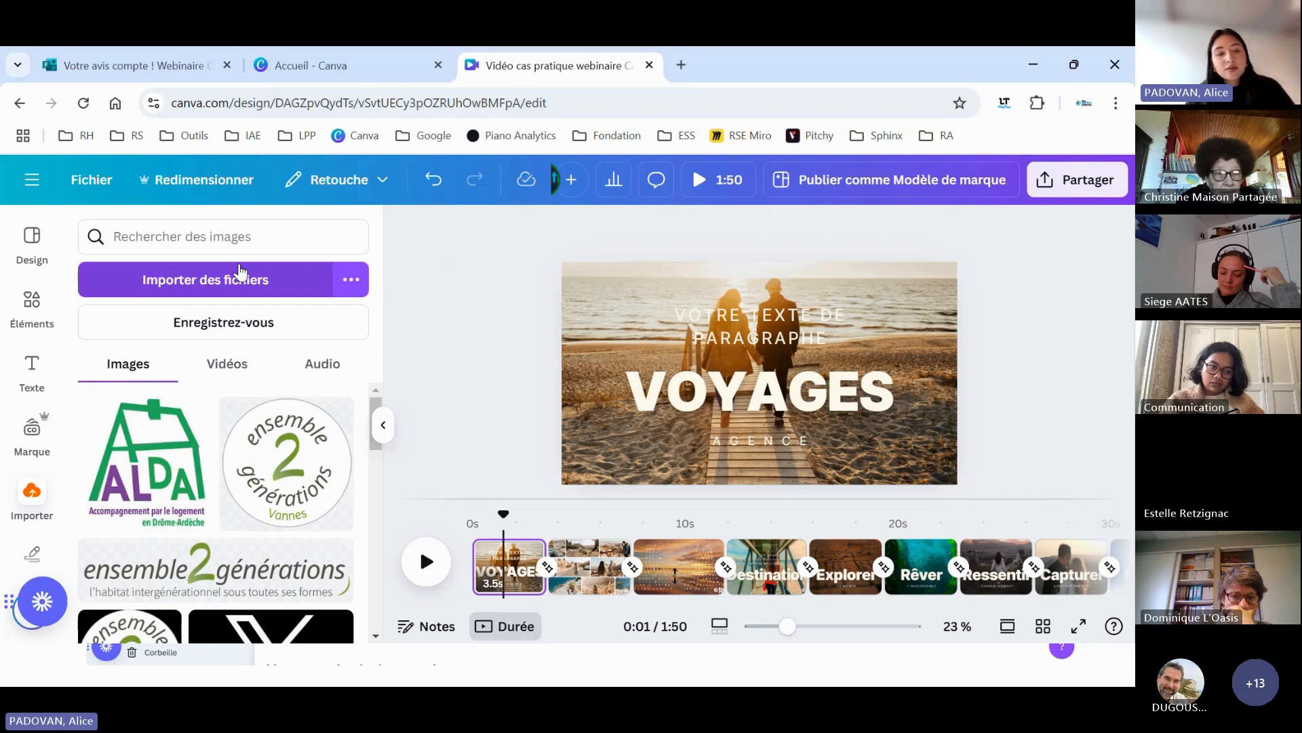
# - Search the uploaded files for "les petites pierres" and look through the matching images
pyautogui.click(198, 242)
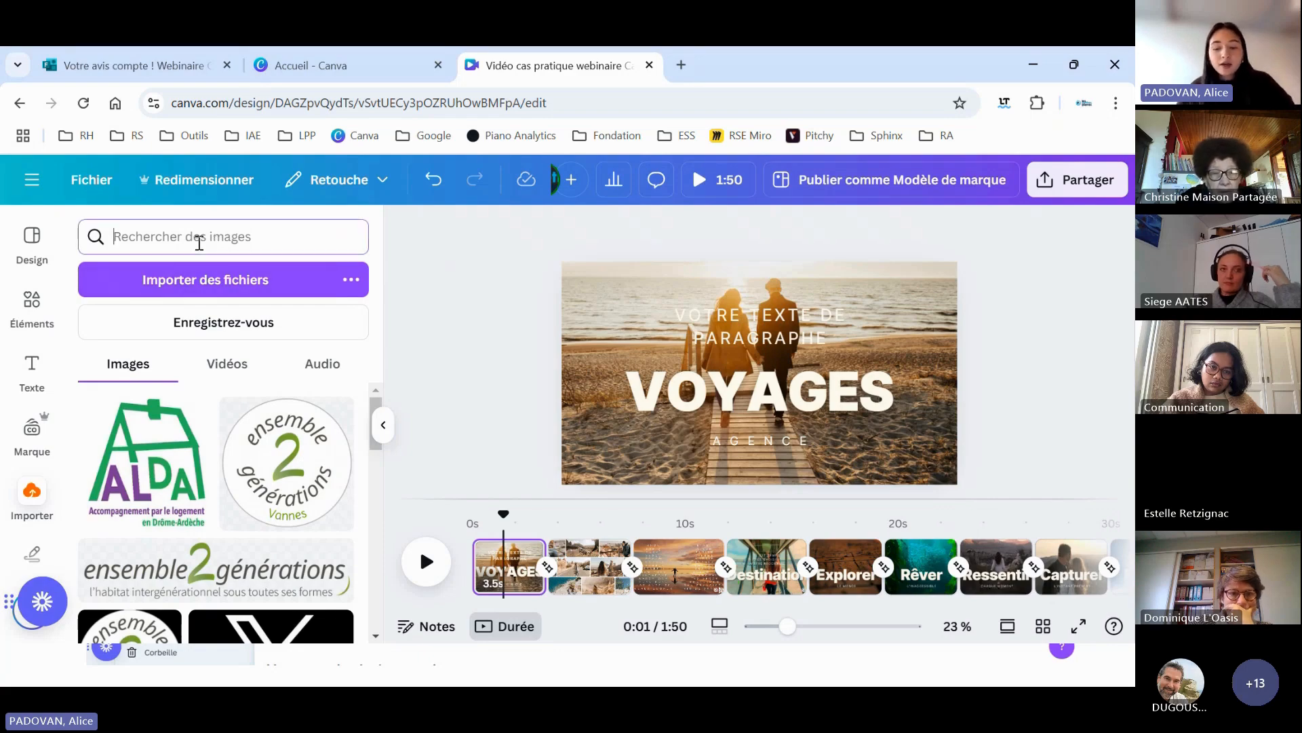
pyautogui.write('les petit')
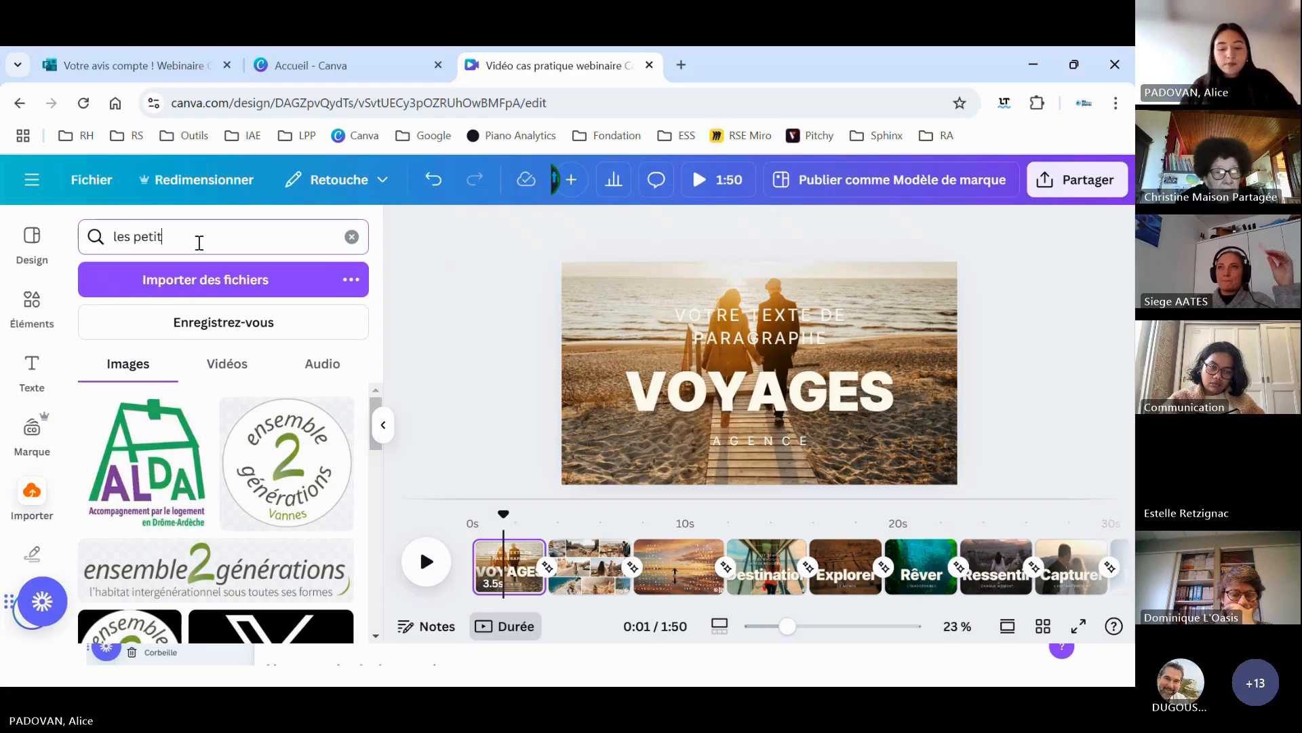
pyautogui.write('es pierres')
pyautogui.press('Return')
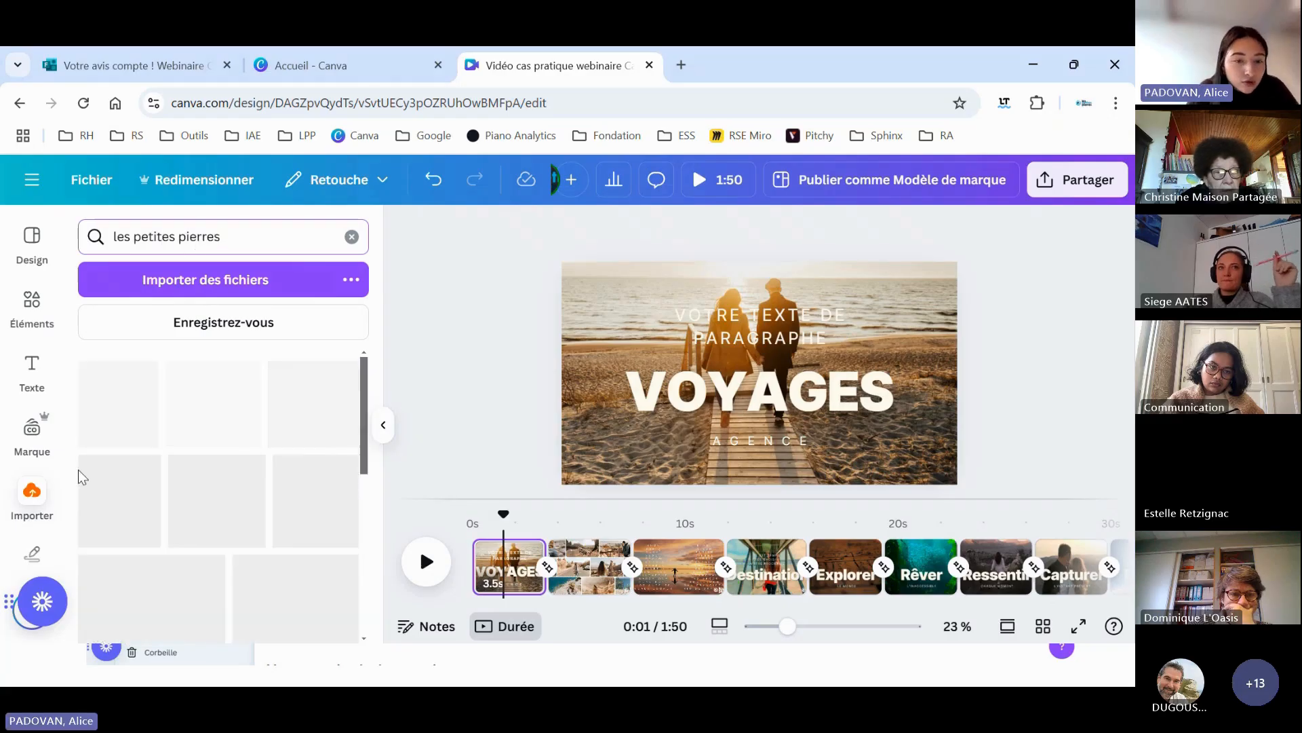
pyautogui.scroll(-5, 268, 555)
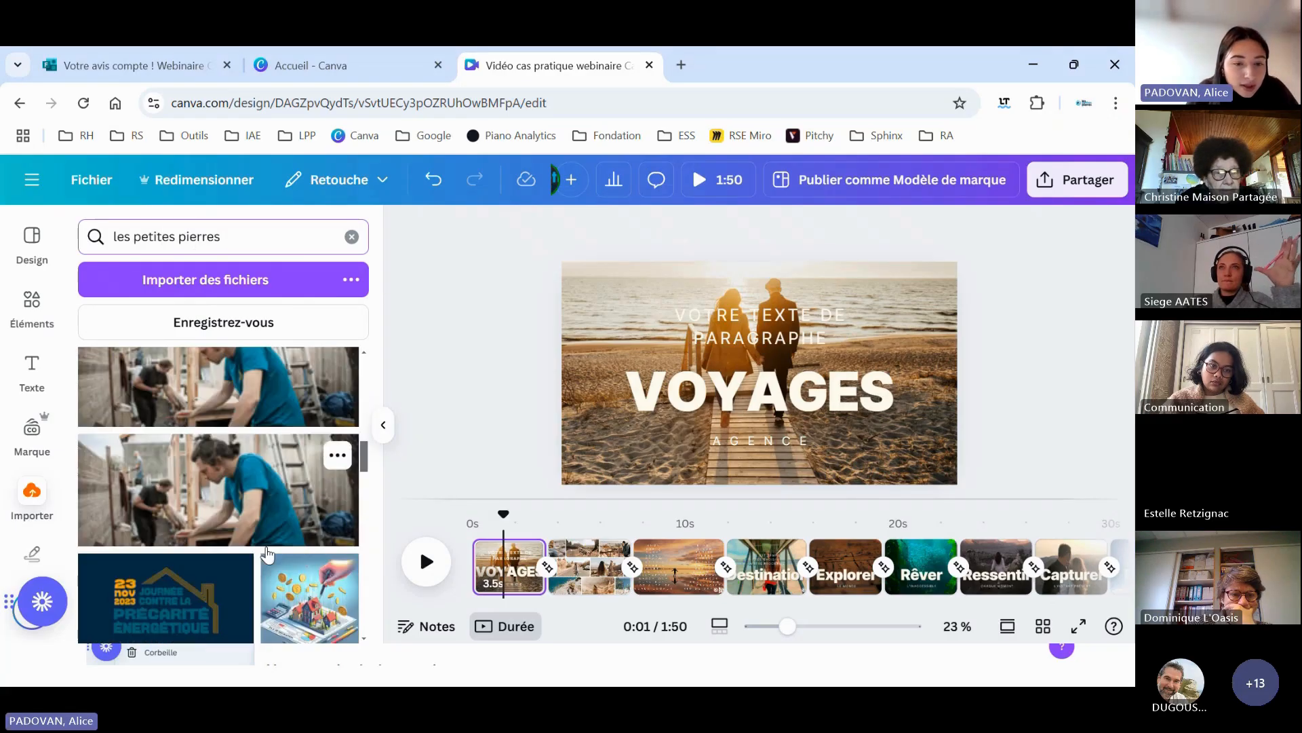
pyautogui.scroll(-10, 268, 555)
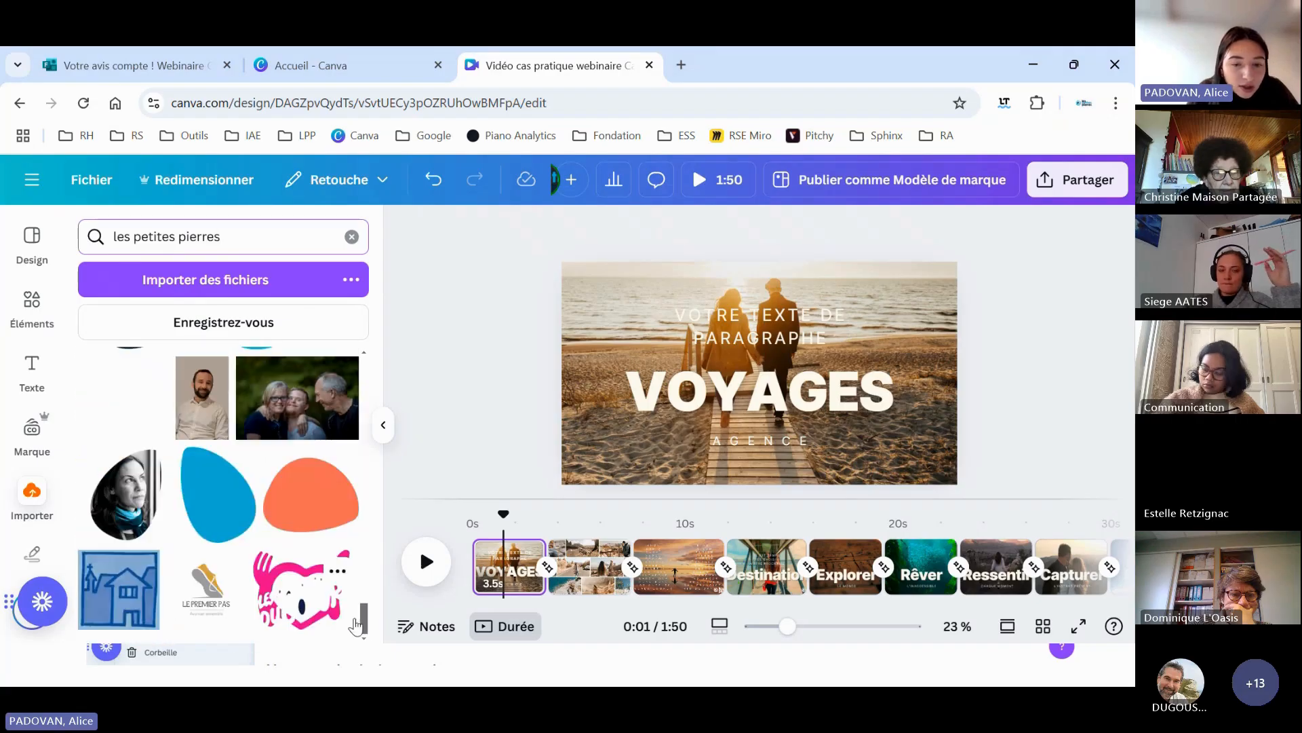
pyautogui.scroll(-5, 356, 624)
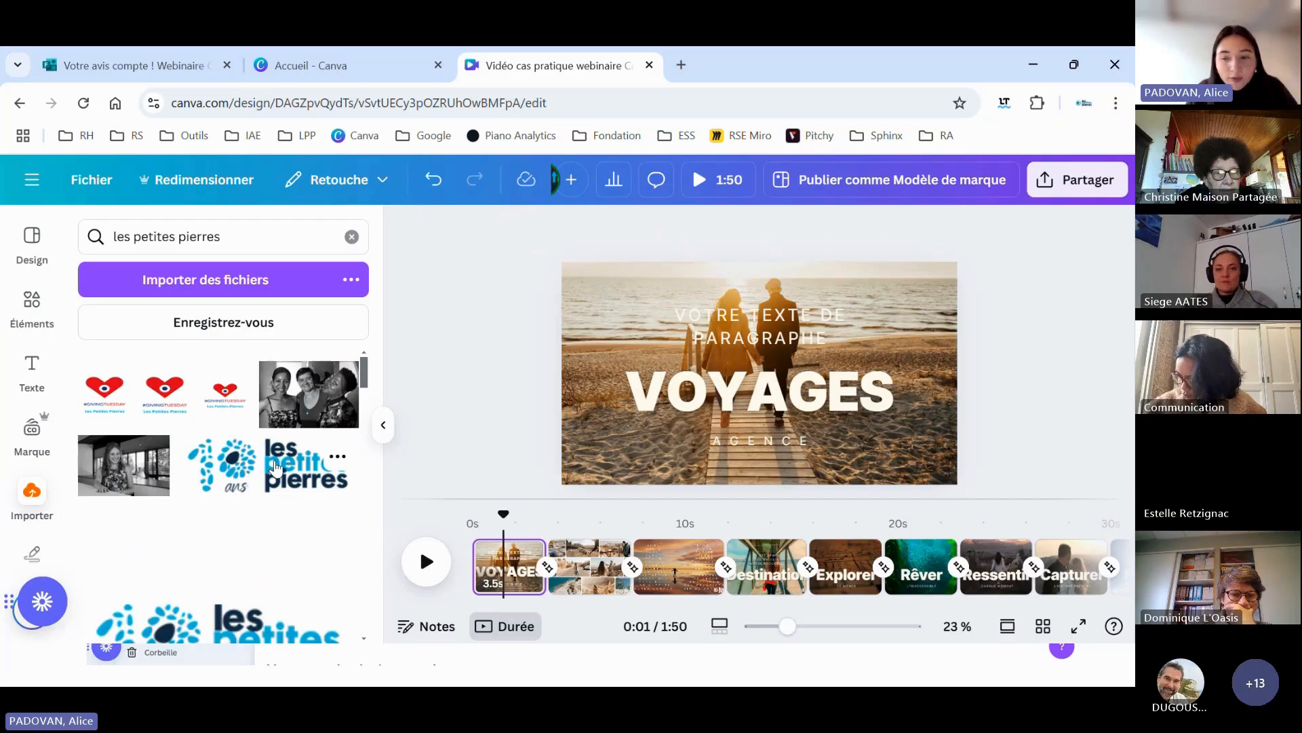
# - Replace the white logo in the page's lower corner with the blue Les Petites Pierres 10 ans logo
pyautogui.click(274, 467)
pyautogui.moveTo(610, 339); pyautogui.dragTo(863, 432)
pyautogui.moveTo(911, 468); pyautogui.dragTo(933, 513)
pyautogui.click(1048, 403)
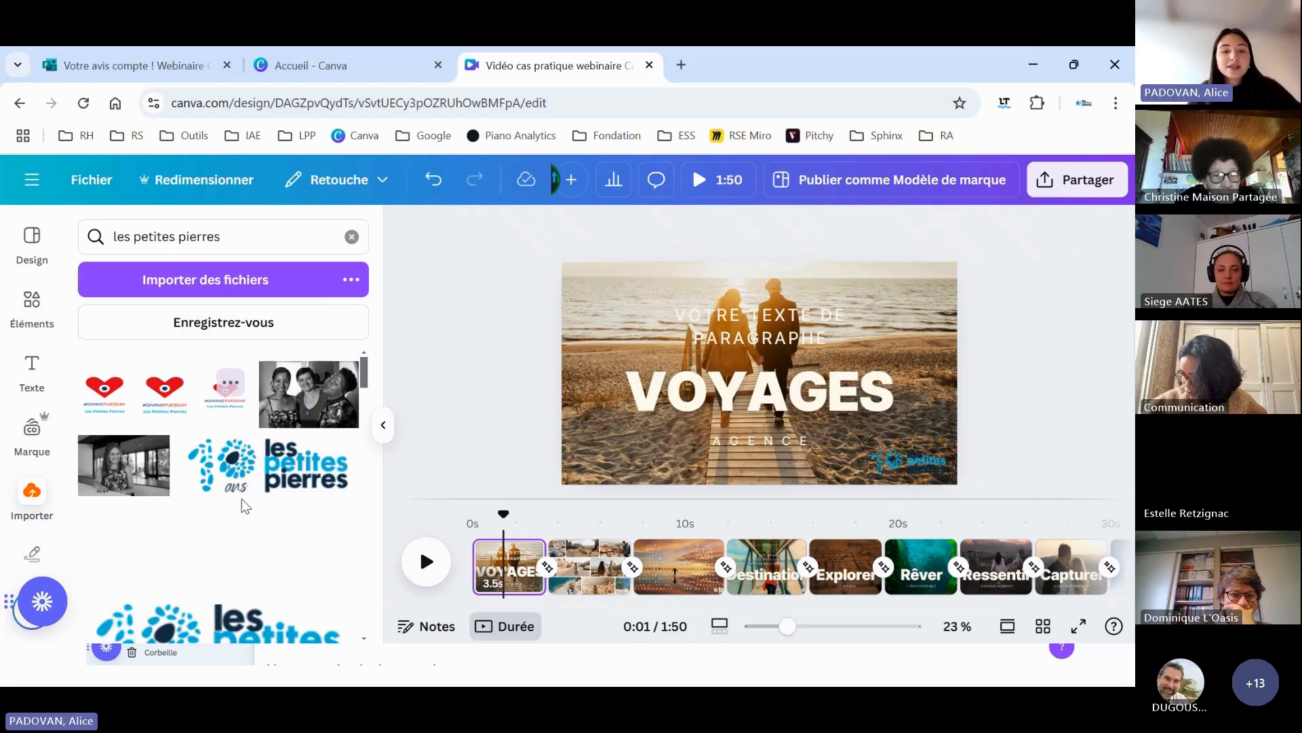
# - Clear the upload search and look through the full set of uploaded images
pyautogui.click(351, 236)
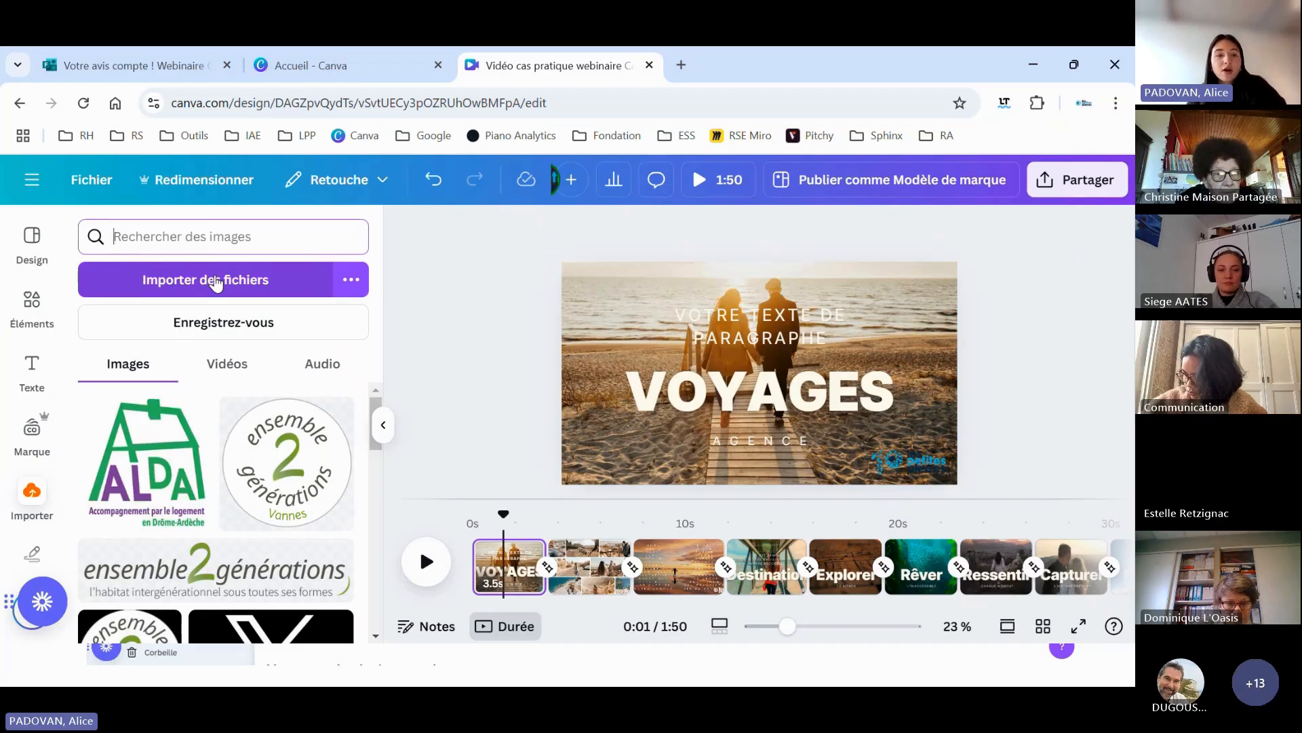
pyautogui.scroll(-5, 271, 475)
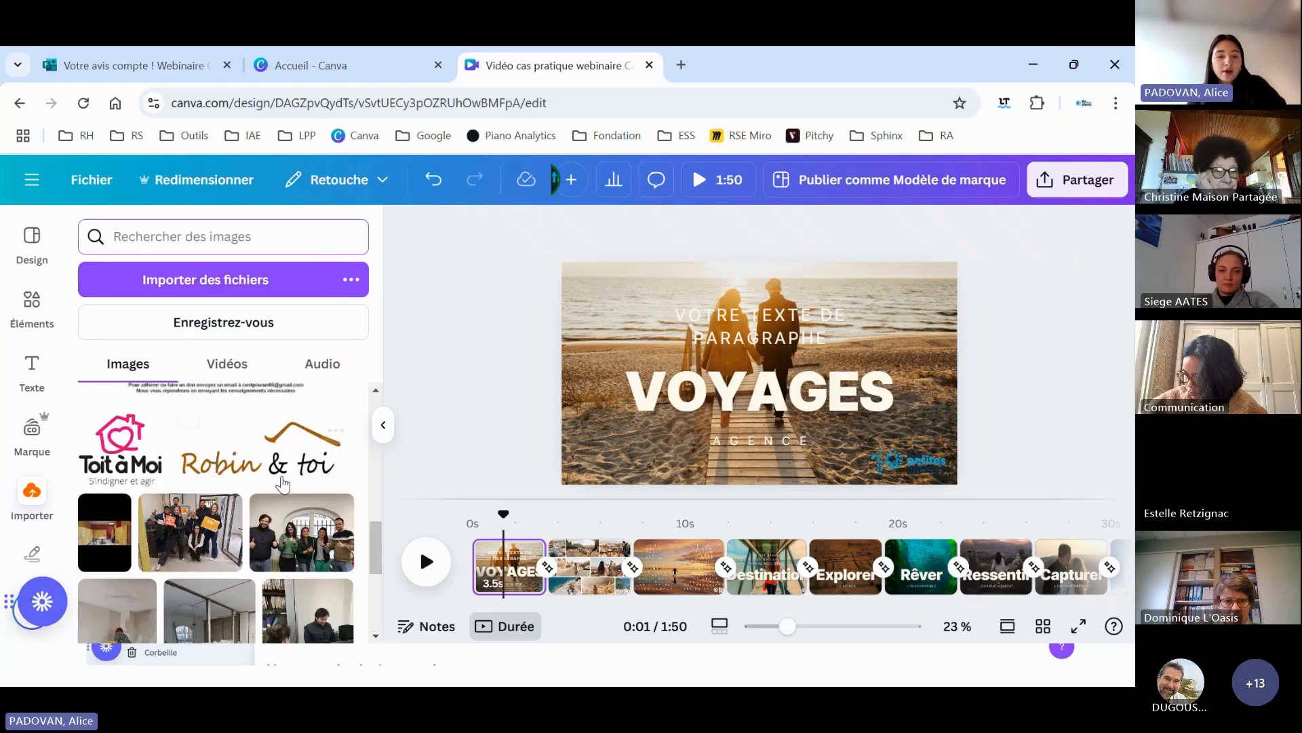
pyautogui.scroll(-10, 314, 513)
pyautogui.scroll(15, 314, 513)
pyautogui.click(167, 238)
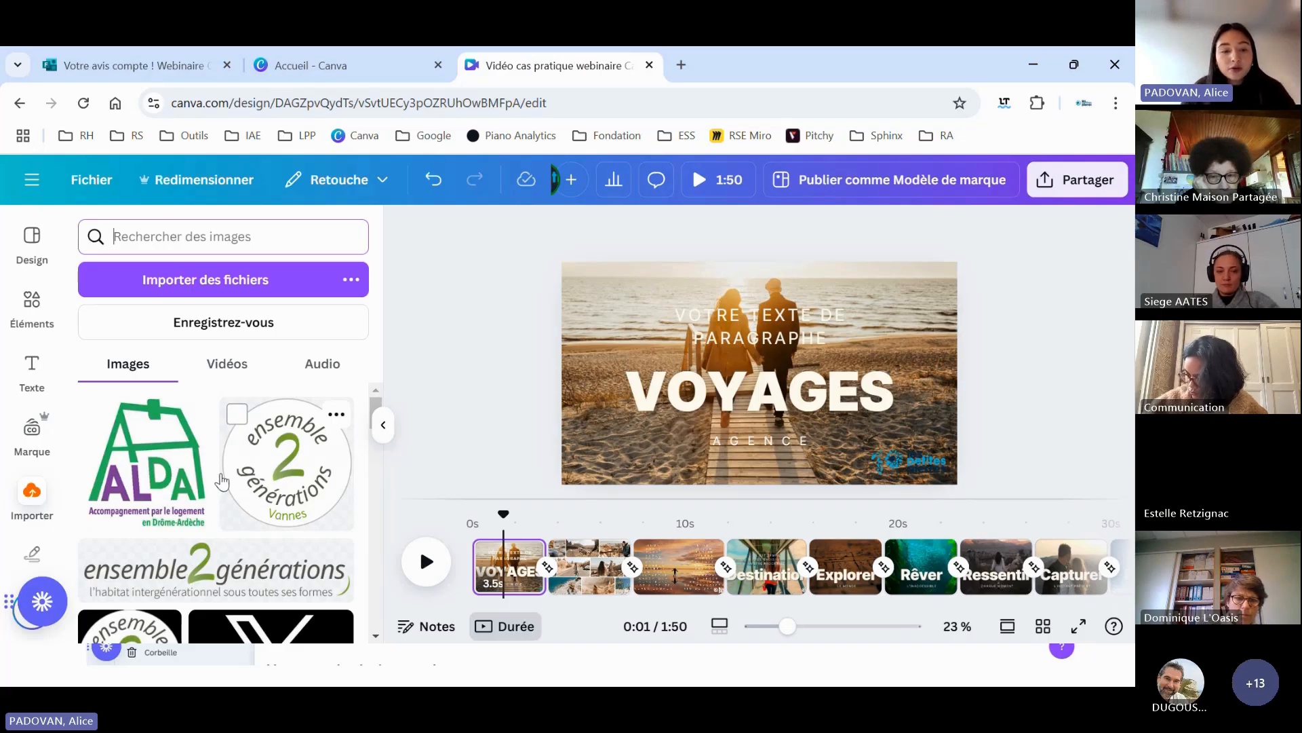
pyautogui.scroll(-2, 264, 502)
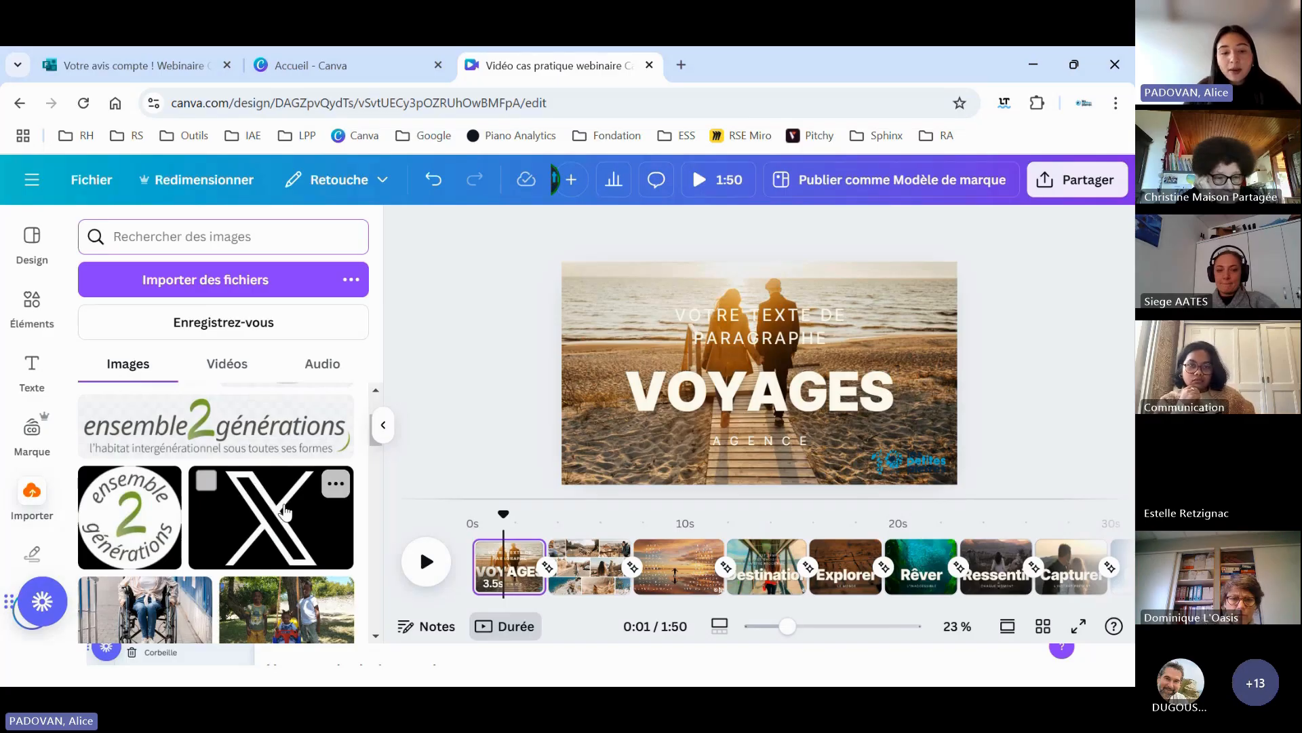
pyautogui.scroll(-3, 250, 509)
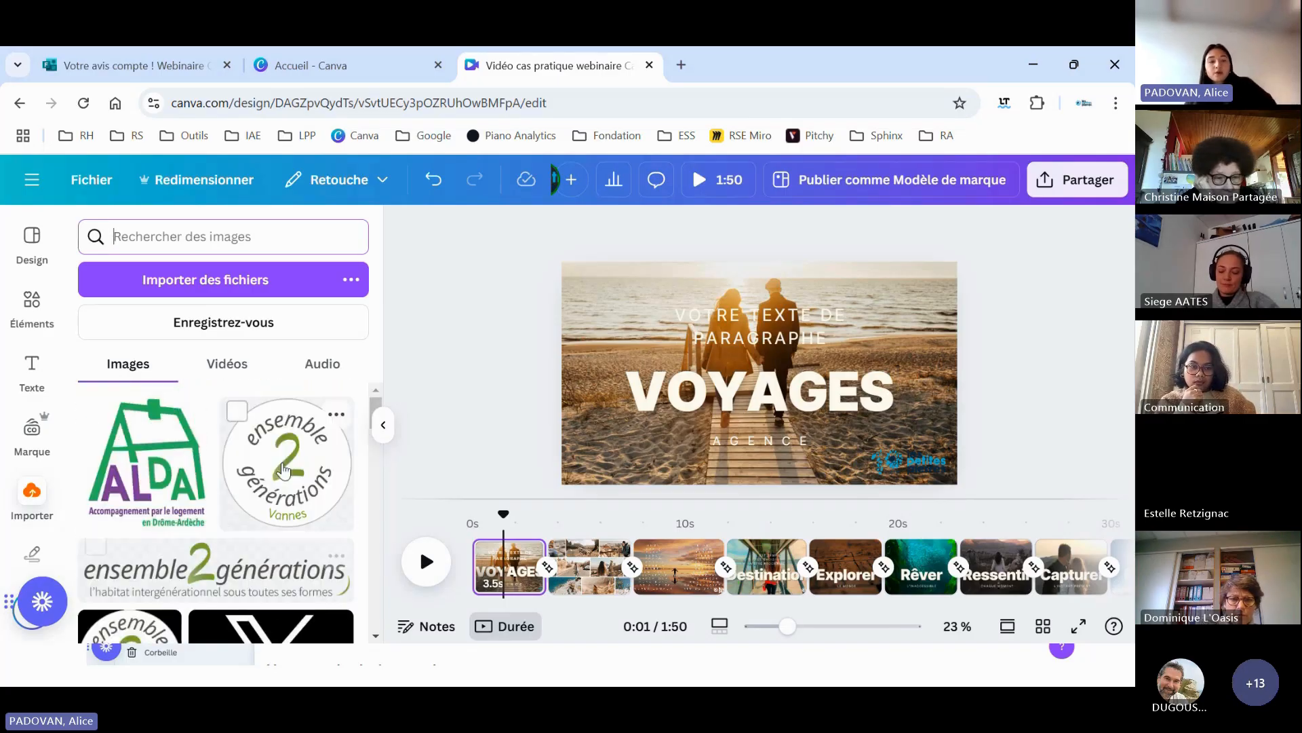
pyautogui.scroll(5, 250, 509)
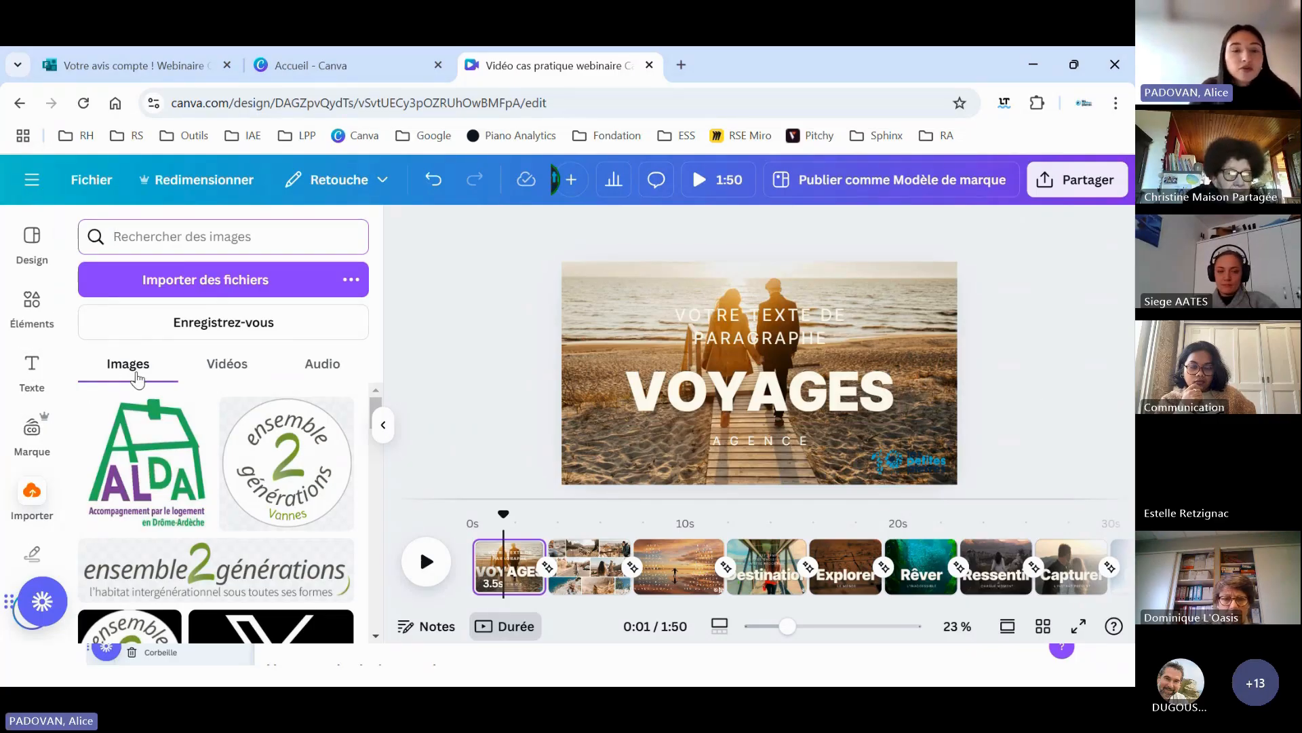
# - Look through the uploaded videos and audio files, and return to the uploaded images
pyautogui.click(226, 366)
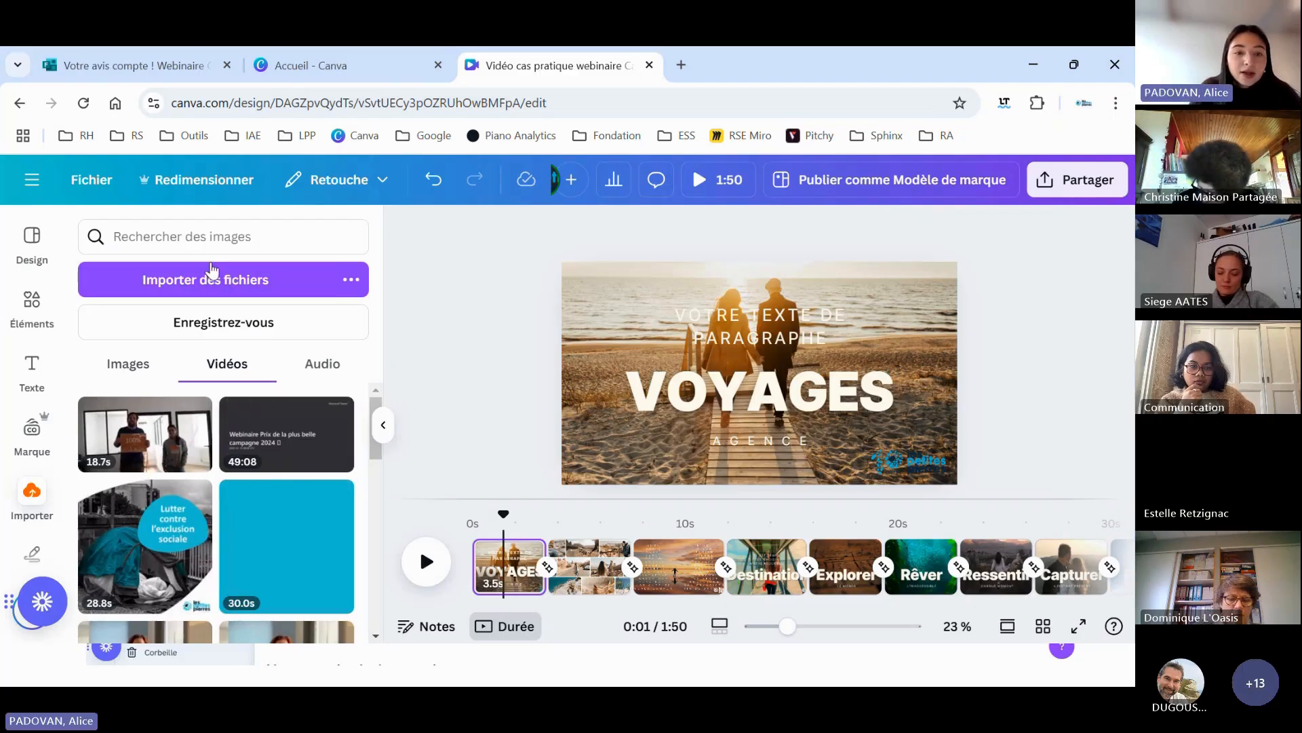
pyautogui.scroll(-3, 308, 522)
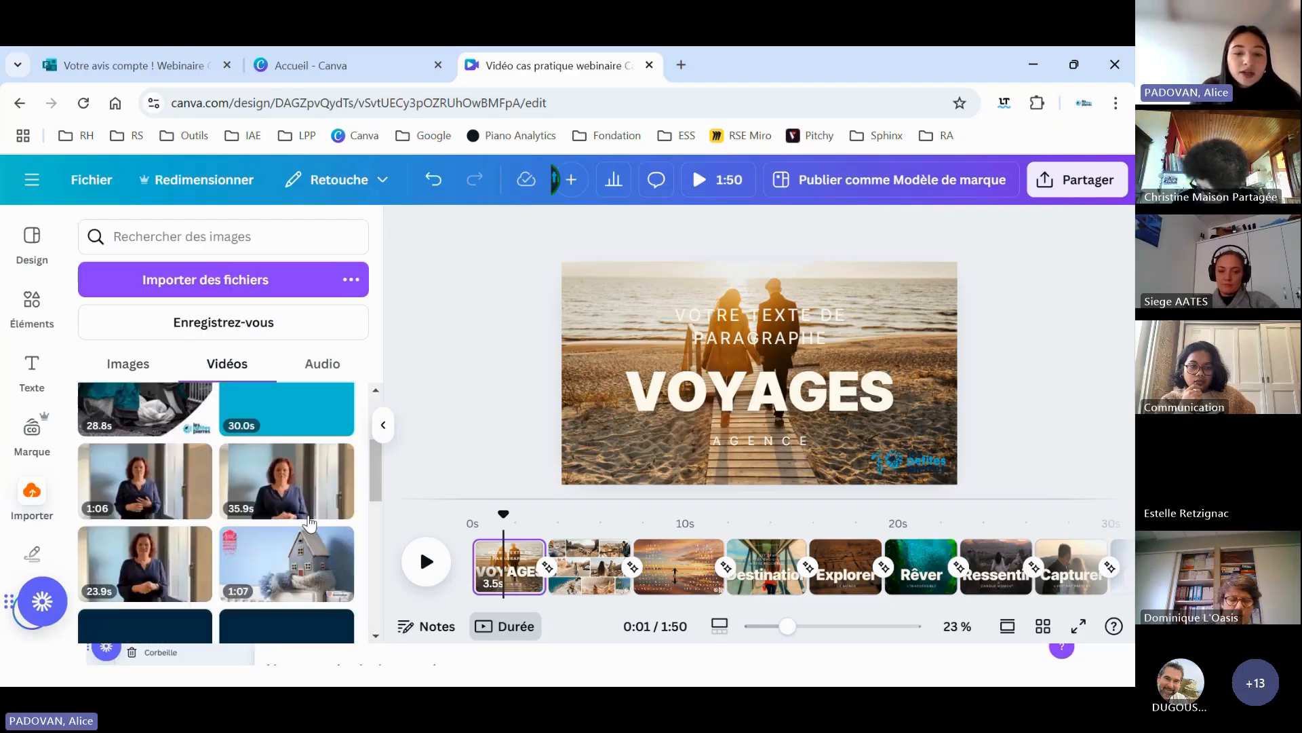
pyautogui.scroll(3, 308, 522)
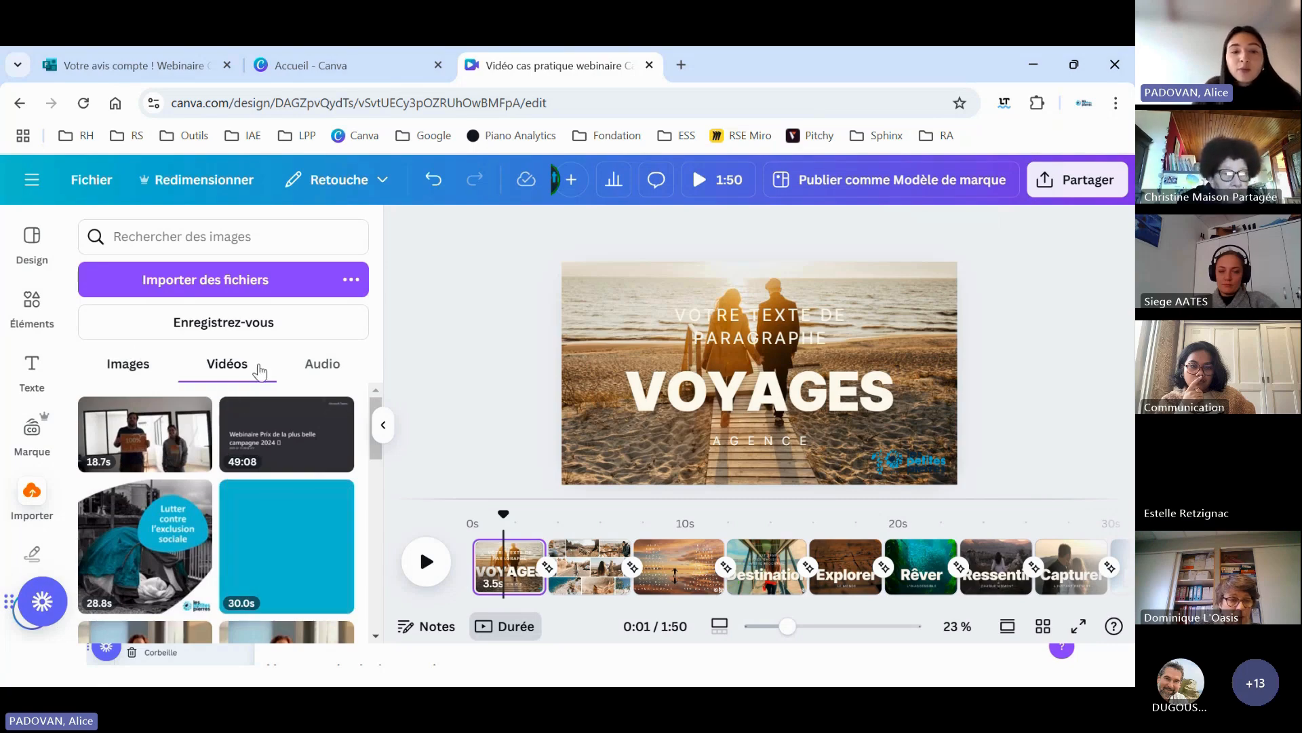
pyautogui.click(320, 364)
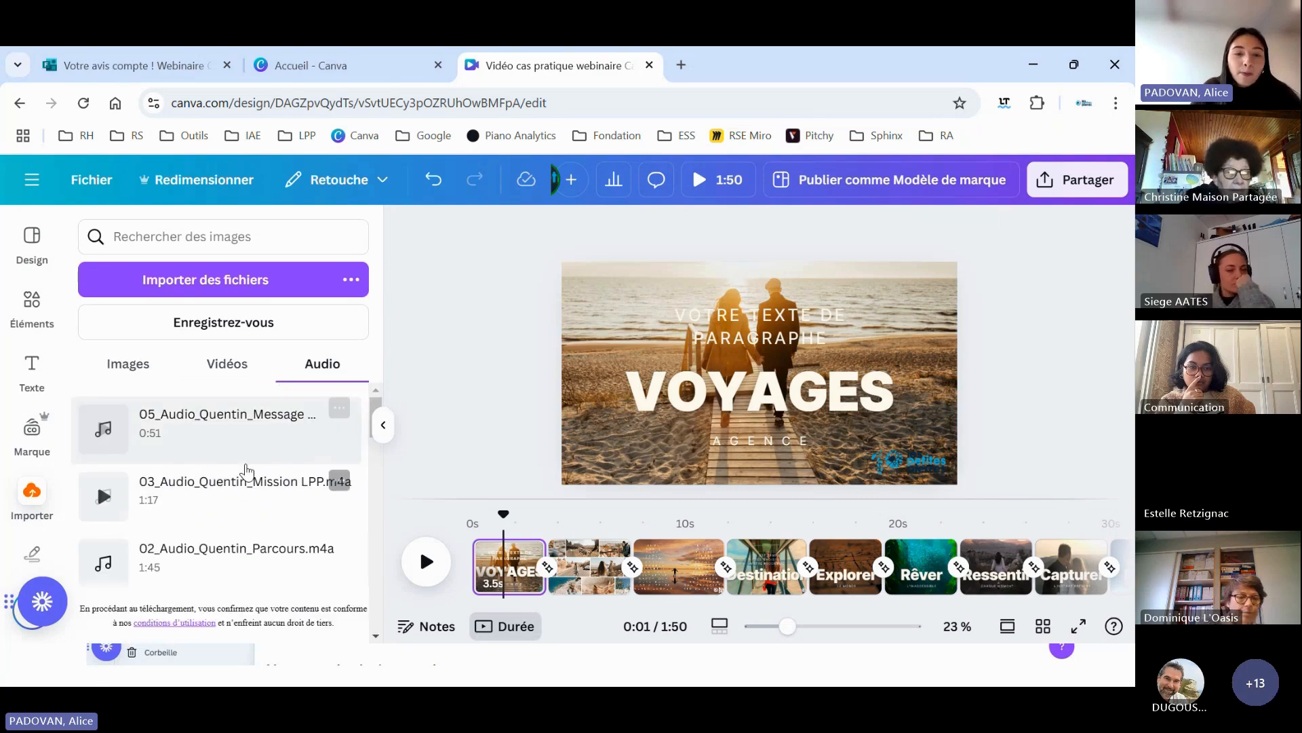
pyautogui.click(127, 366)
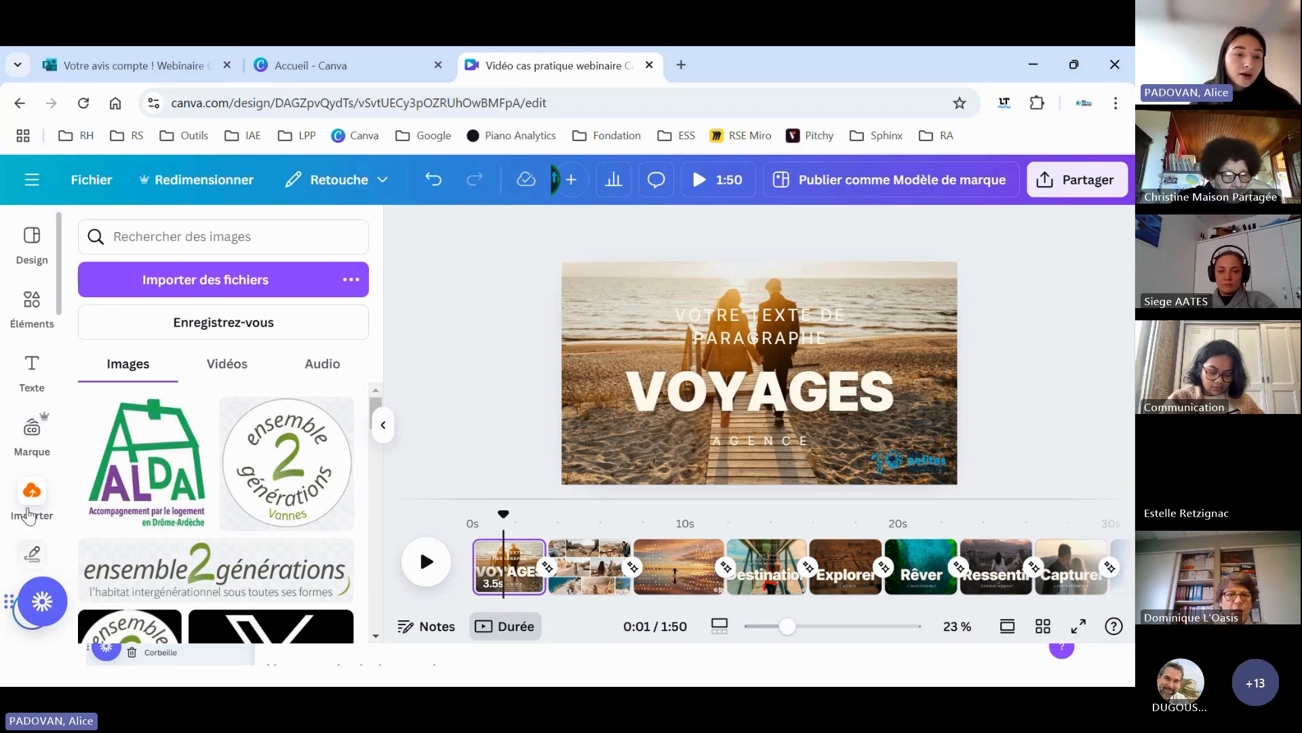
# - Look through the elements library's categories, from recently used items, audio and videos to illustrations, stickers, photos and shapes
pyautogui.click(28, 306)
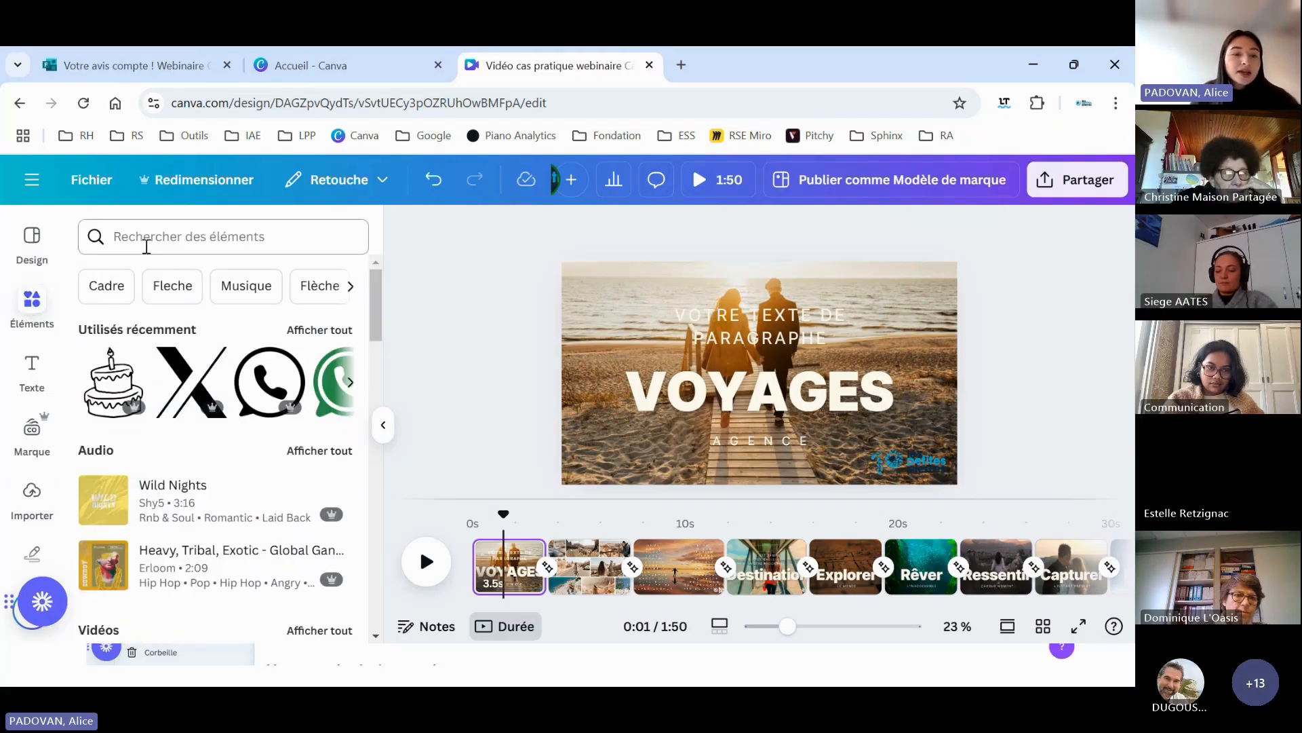
pyautogui.scroll(-10, 263, 411)
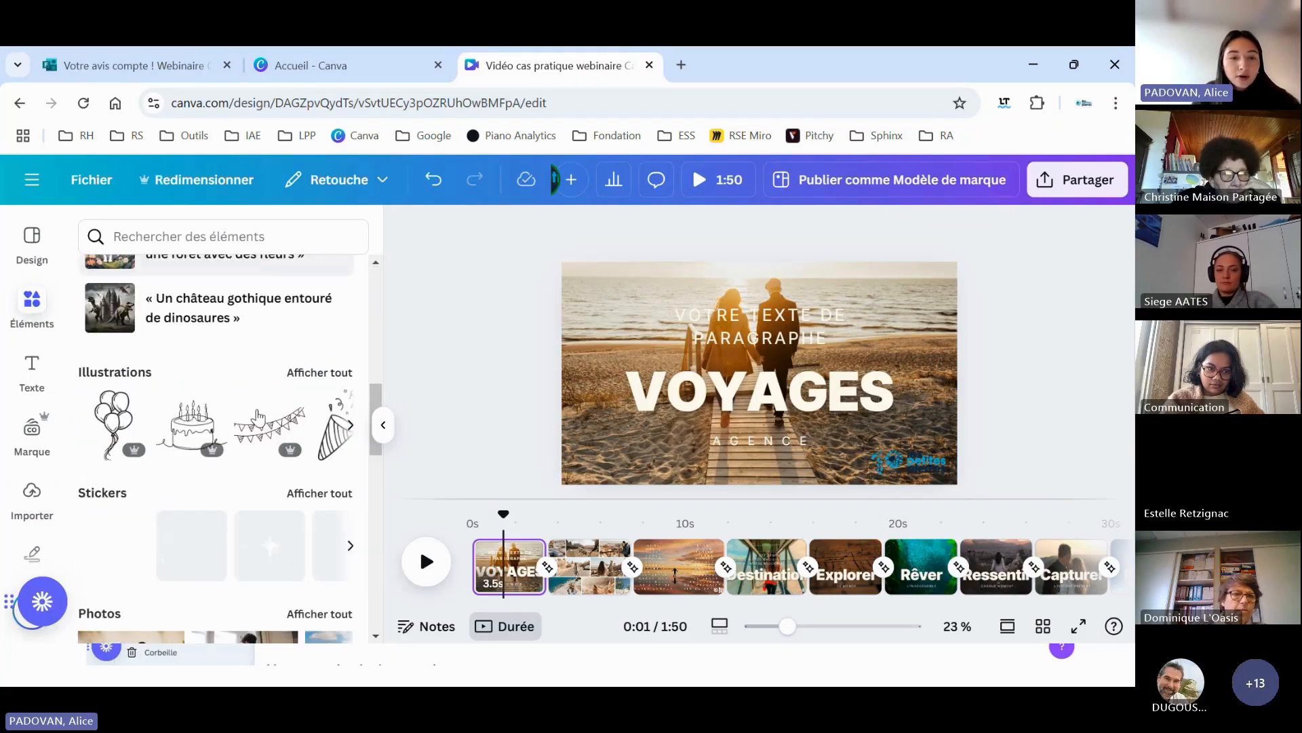
pyautogui.scroll(-5, 174, 427)
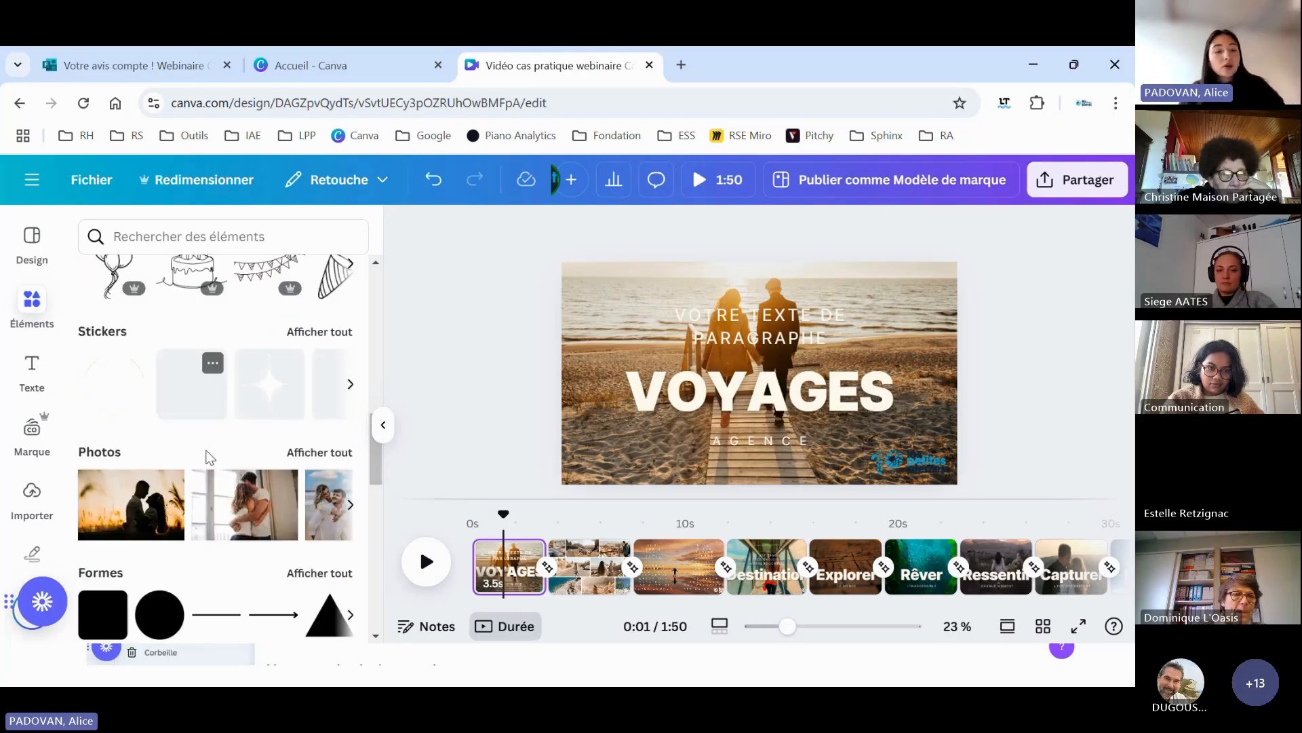
pyautogui.scroll(3, 284, 410)
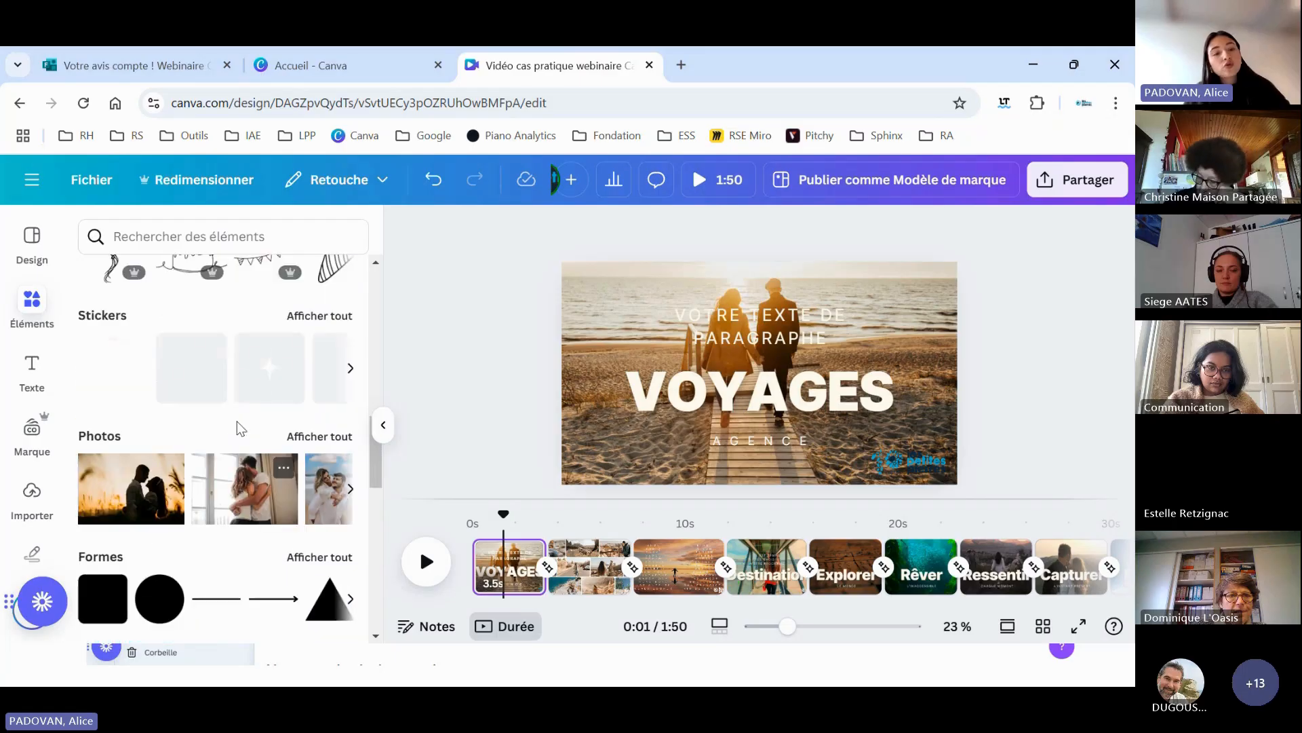
pyautogui.scroll(3, 230, 418)
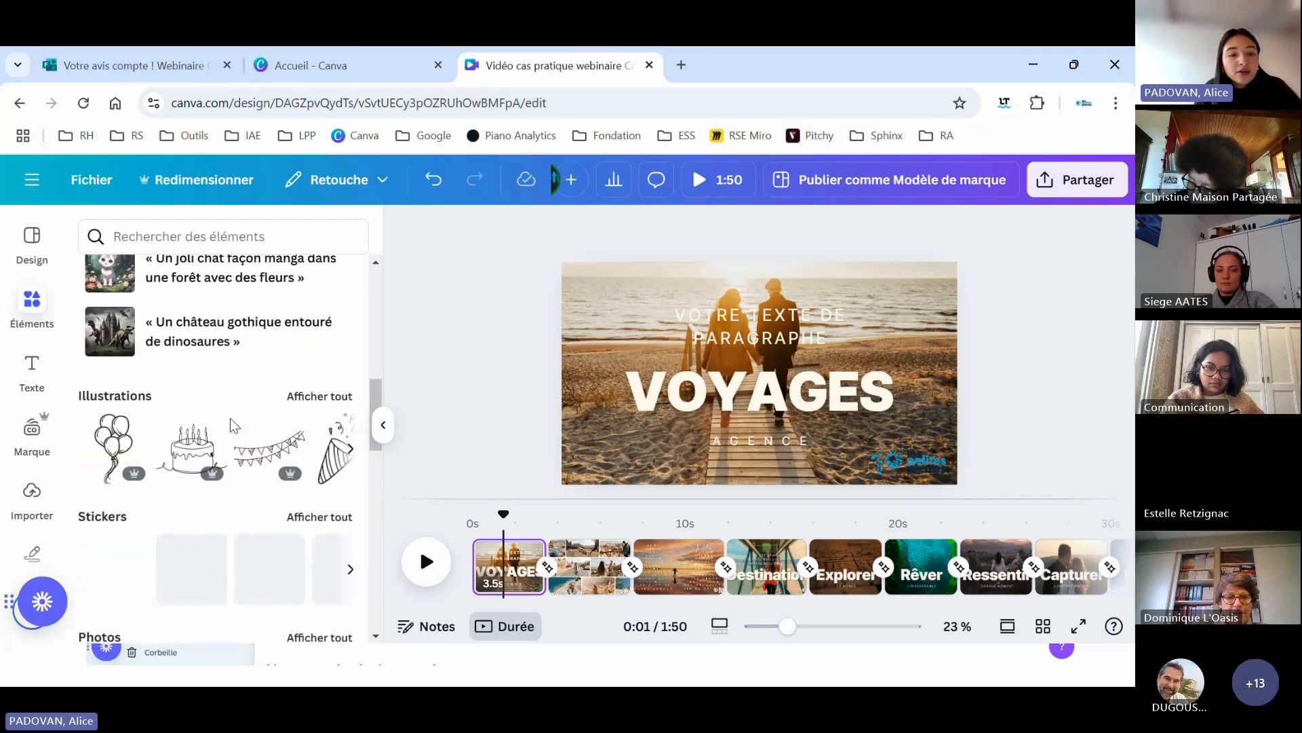
pyautogui.scroll(5, 284, 434)
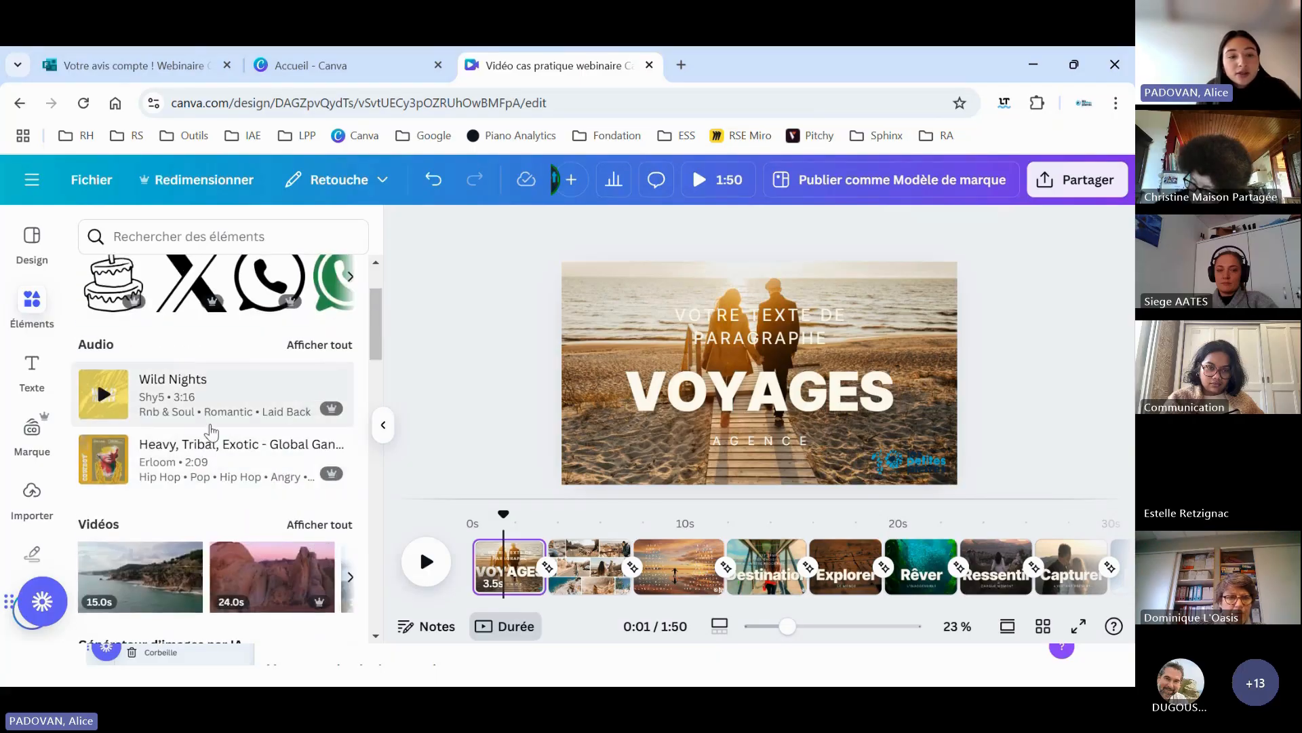
pyautogui.scroll(2, 210, 430)
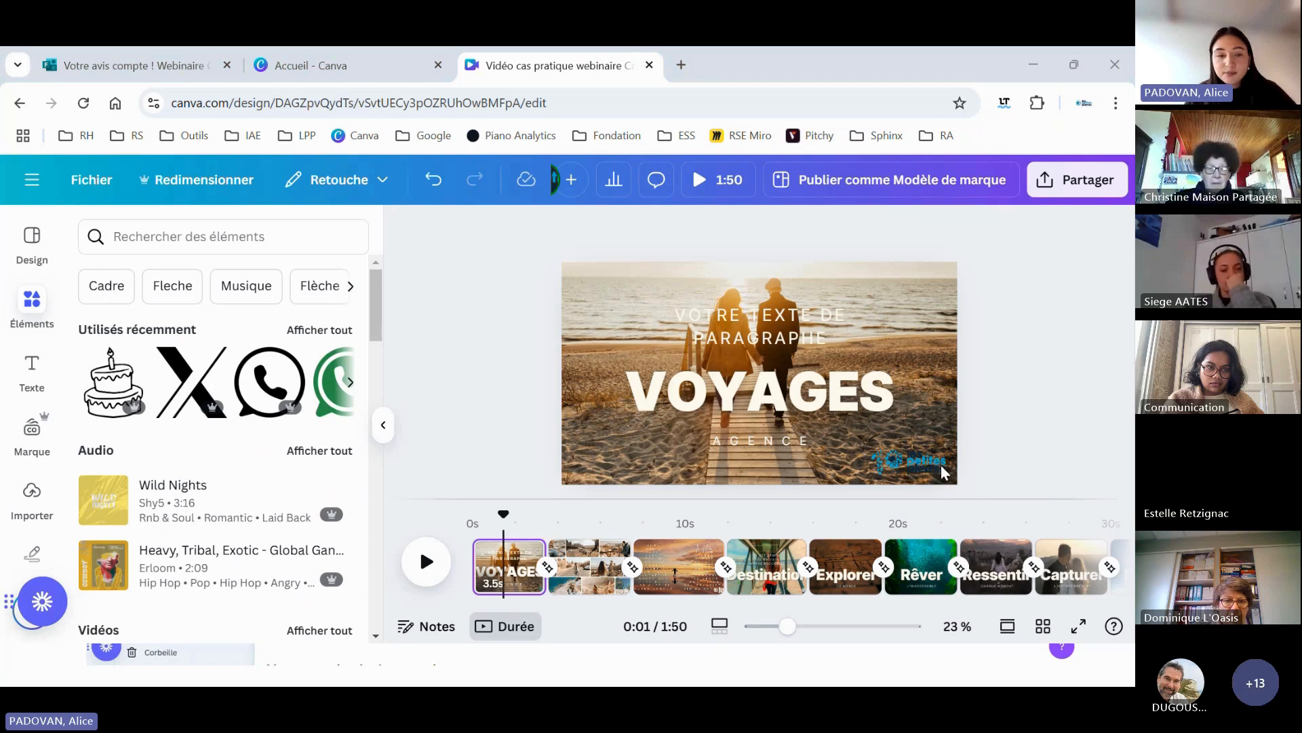
# - Search the elements library for "flèche" and look through the matching lines and shapes
pyautogui.click(156, 237)
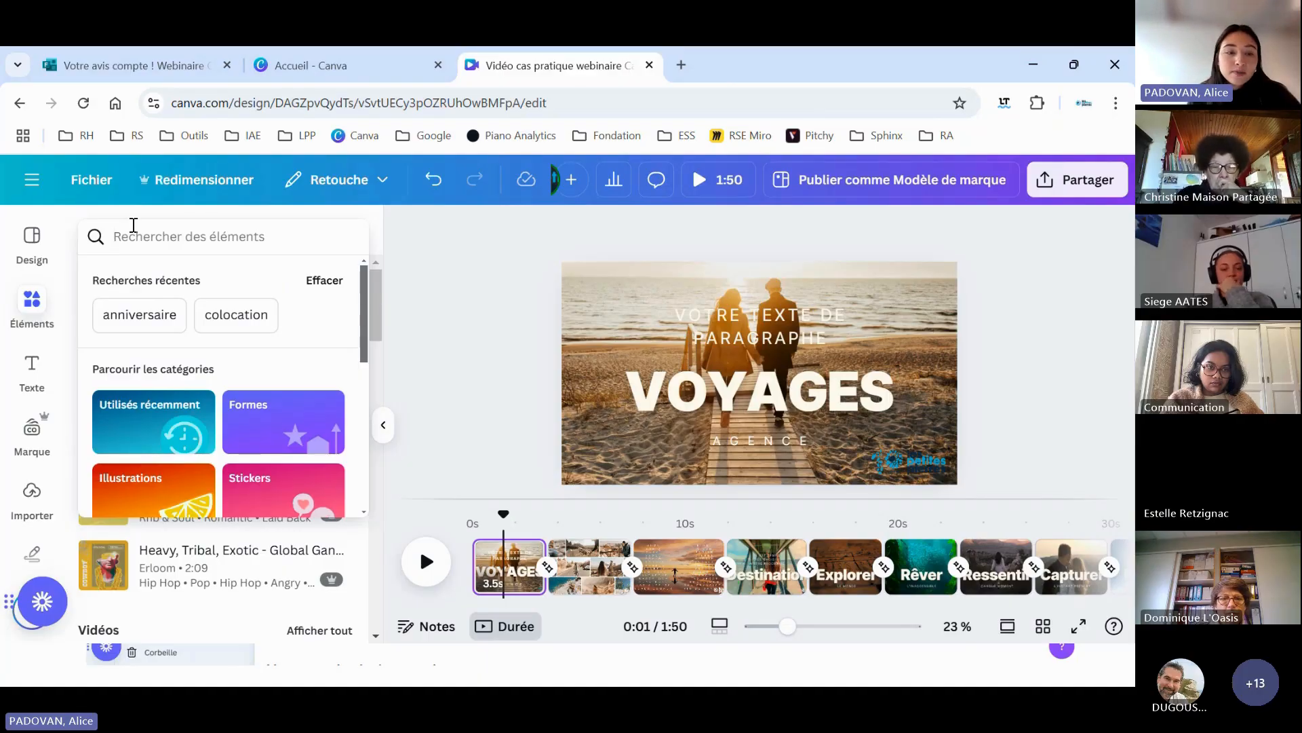
pyautogui.write('flèche')
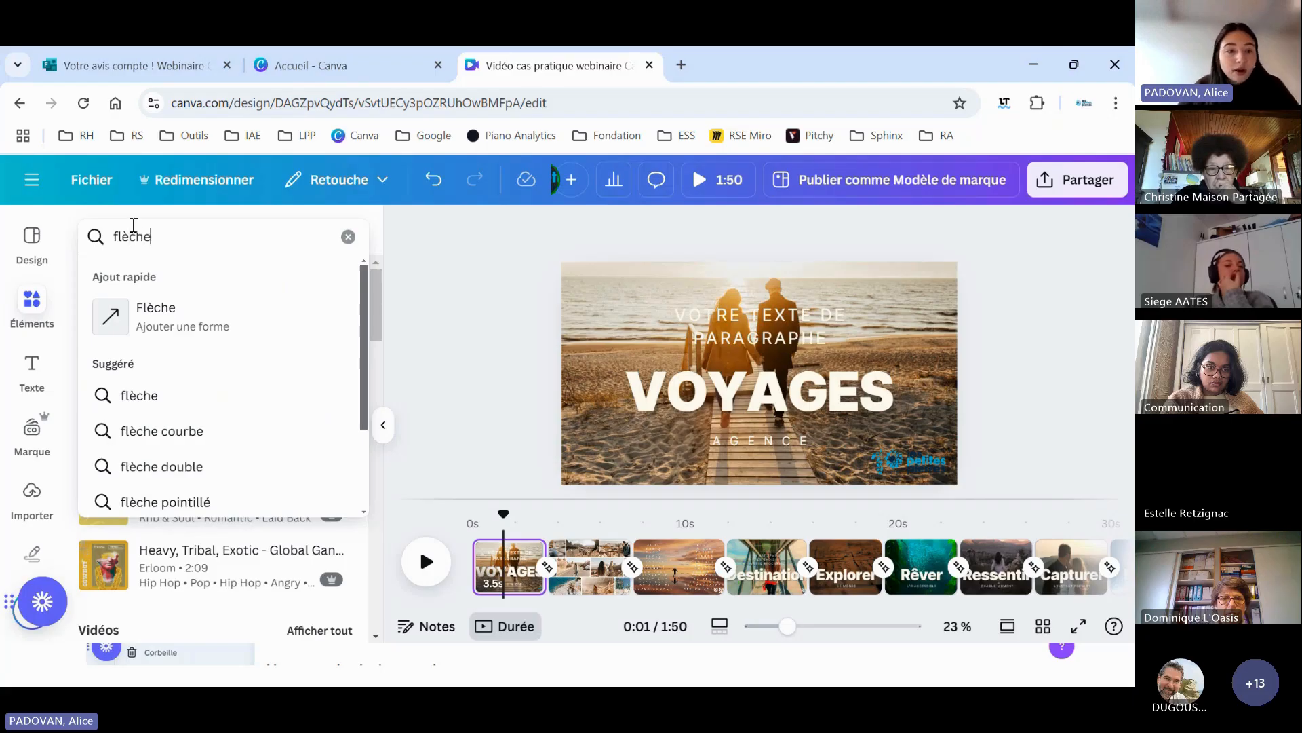
pyautogui.press('Return')
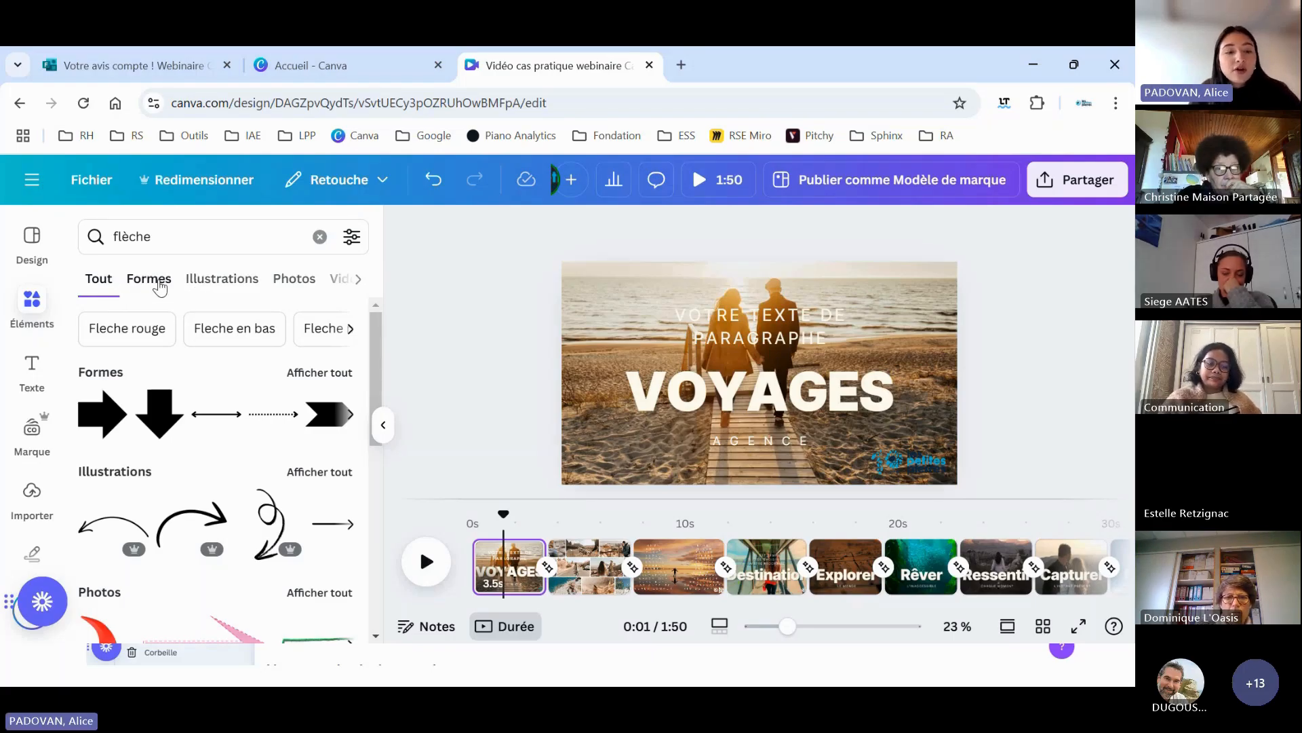
pyautogui.click(158, 285)
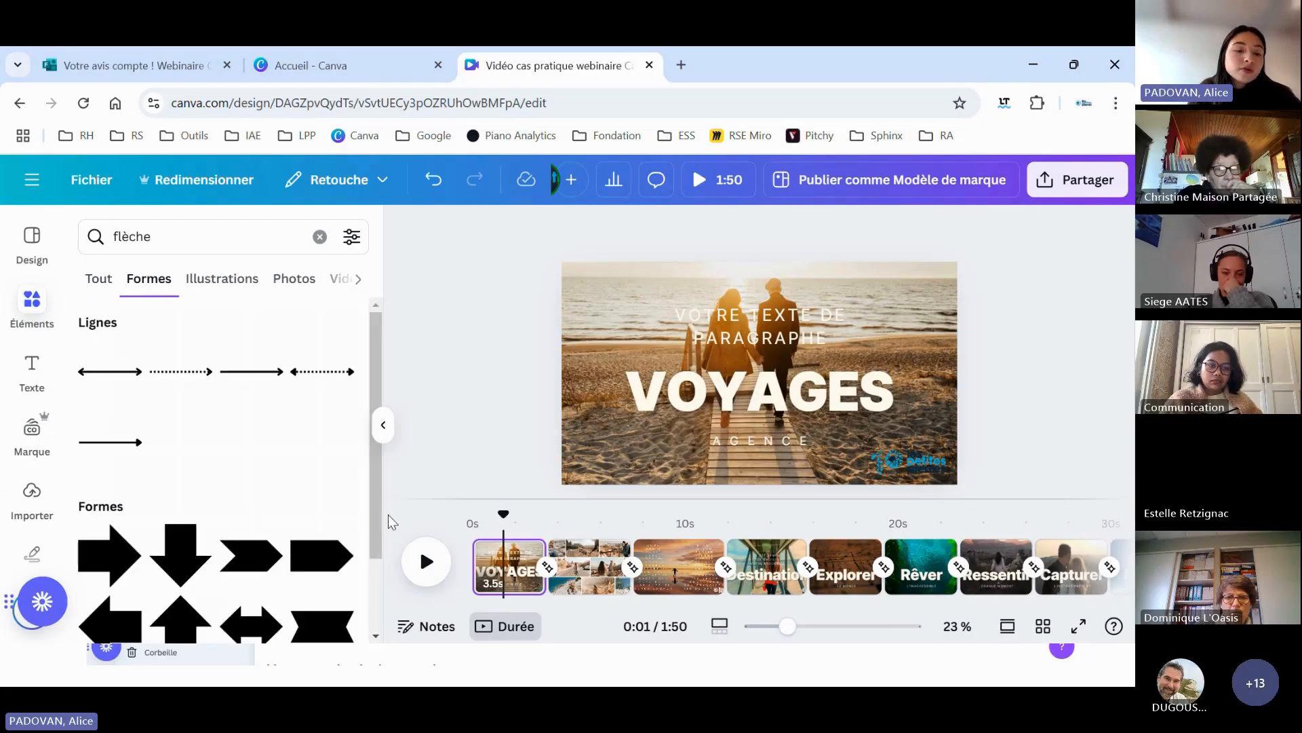
# - Look through the illustrations, videos and audio tracks that match "flèche"
pyautogui.click(101, 281)
pyautogui.click(222, 280)
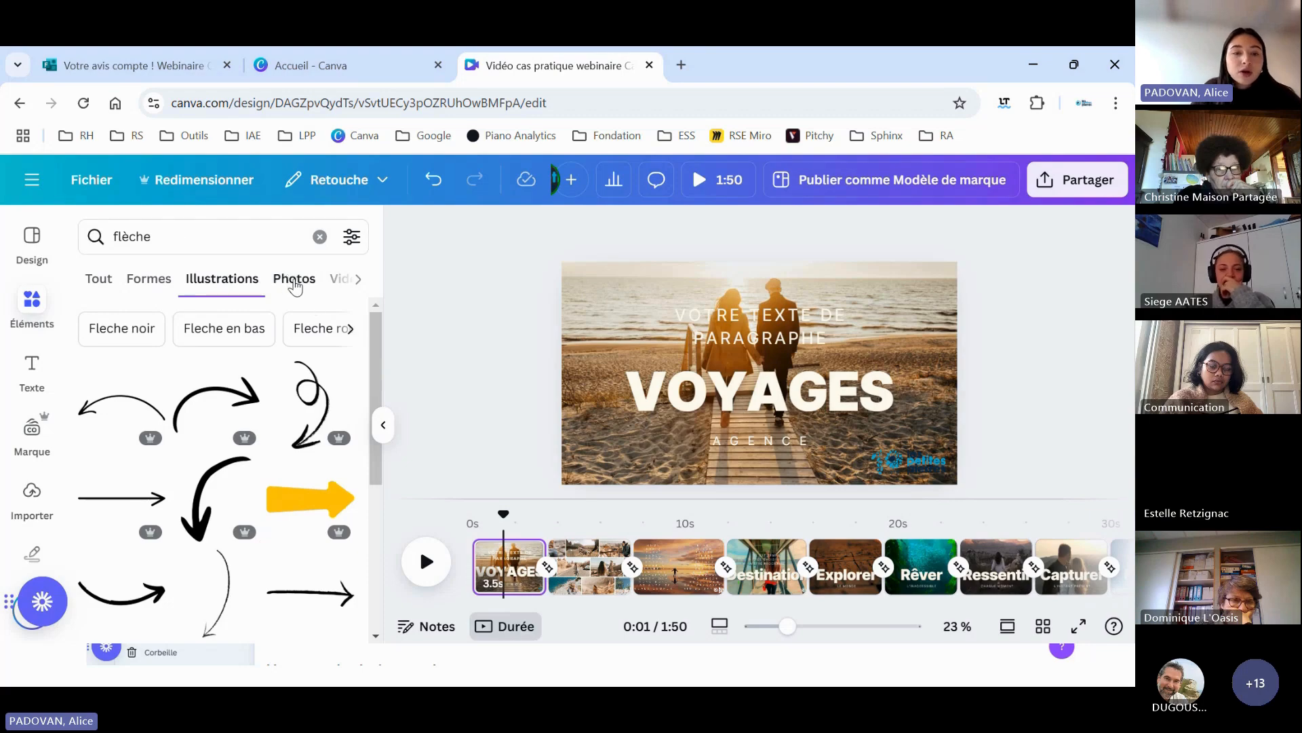
pyautogui.click(293, 282)
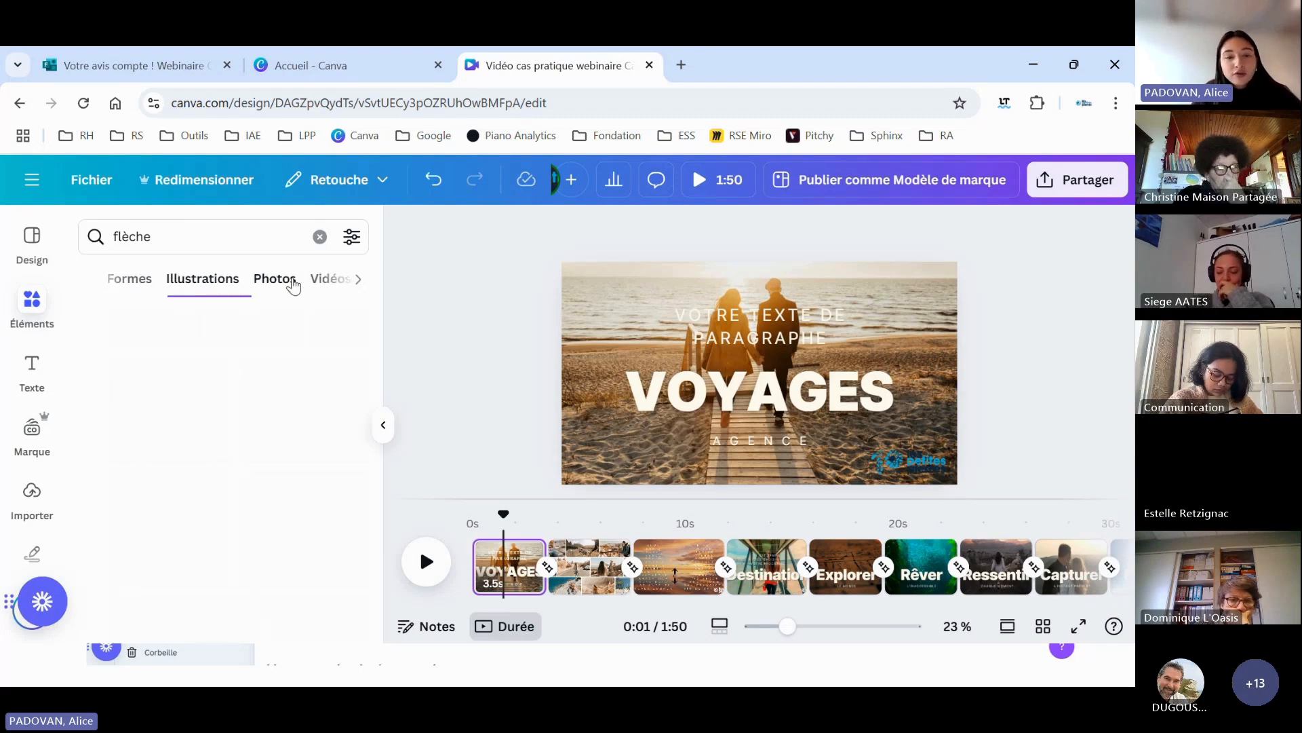
pyautogui.click(285, 281)
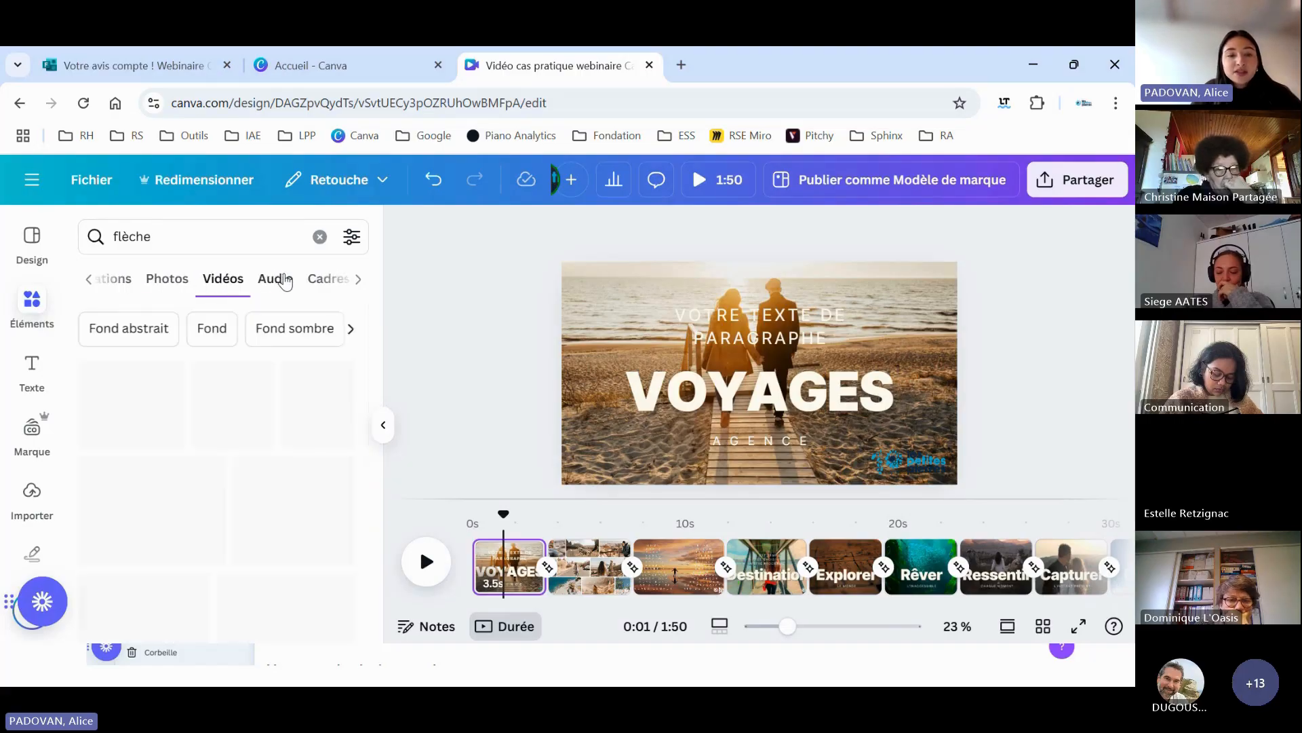
pyautogui.click(274, 280)
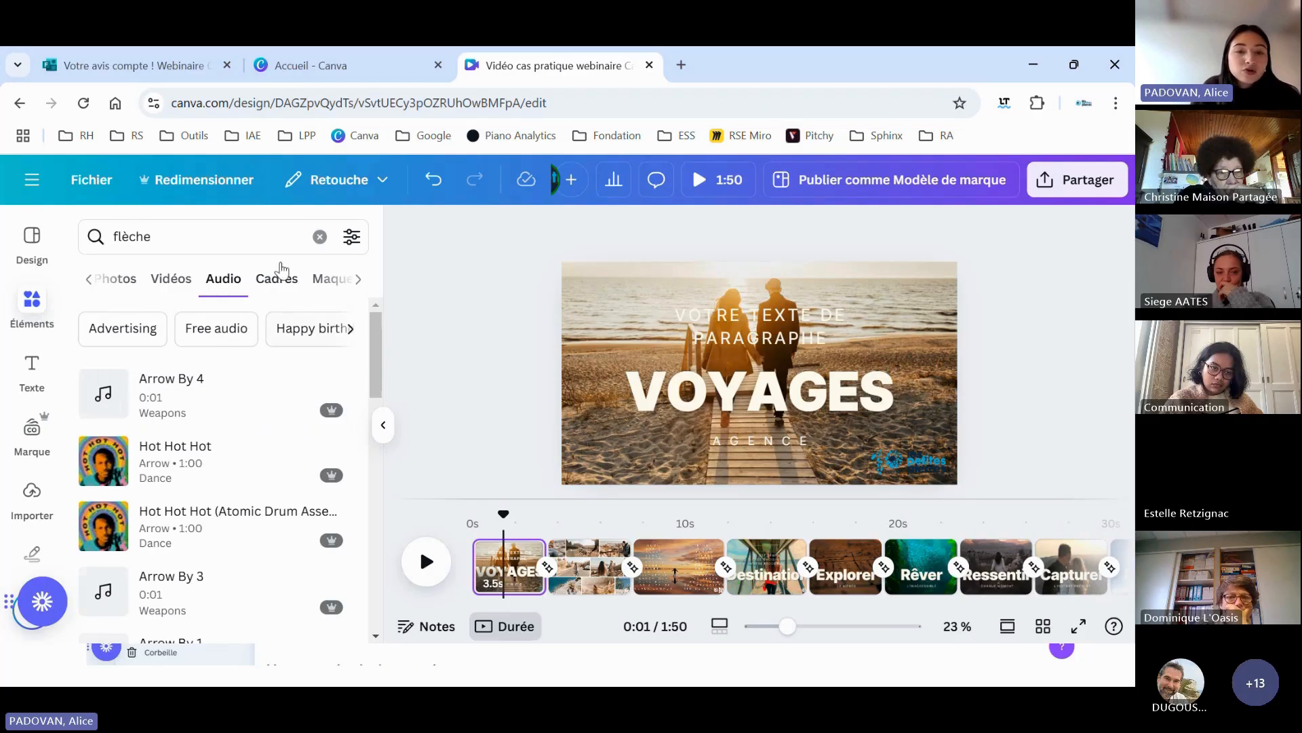
# - Add the right-pointing arrow frame from the "flèche" frame results and place it in the page's lower-left area
pyautogui.click(265, 281)
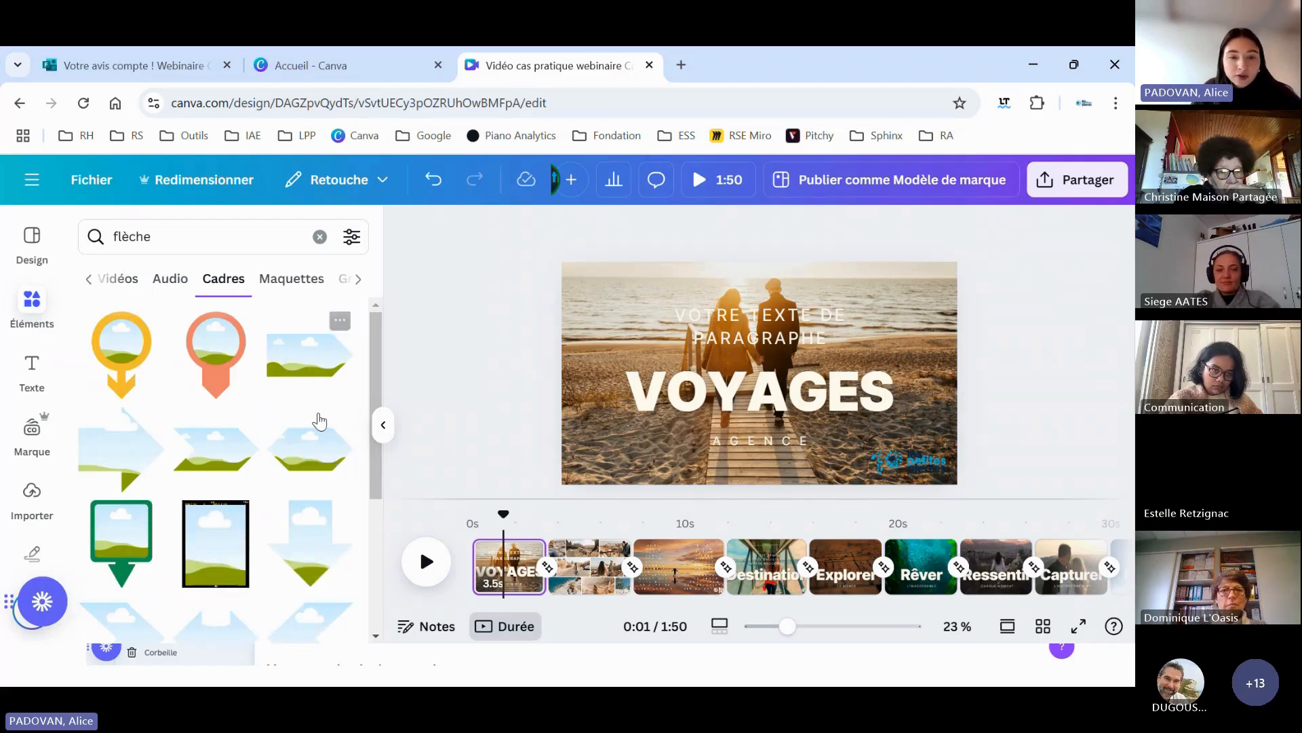
pyautogui.scroll(-2, 269, 449)
pyautogui.scroll(2, 262, 446)
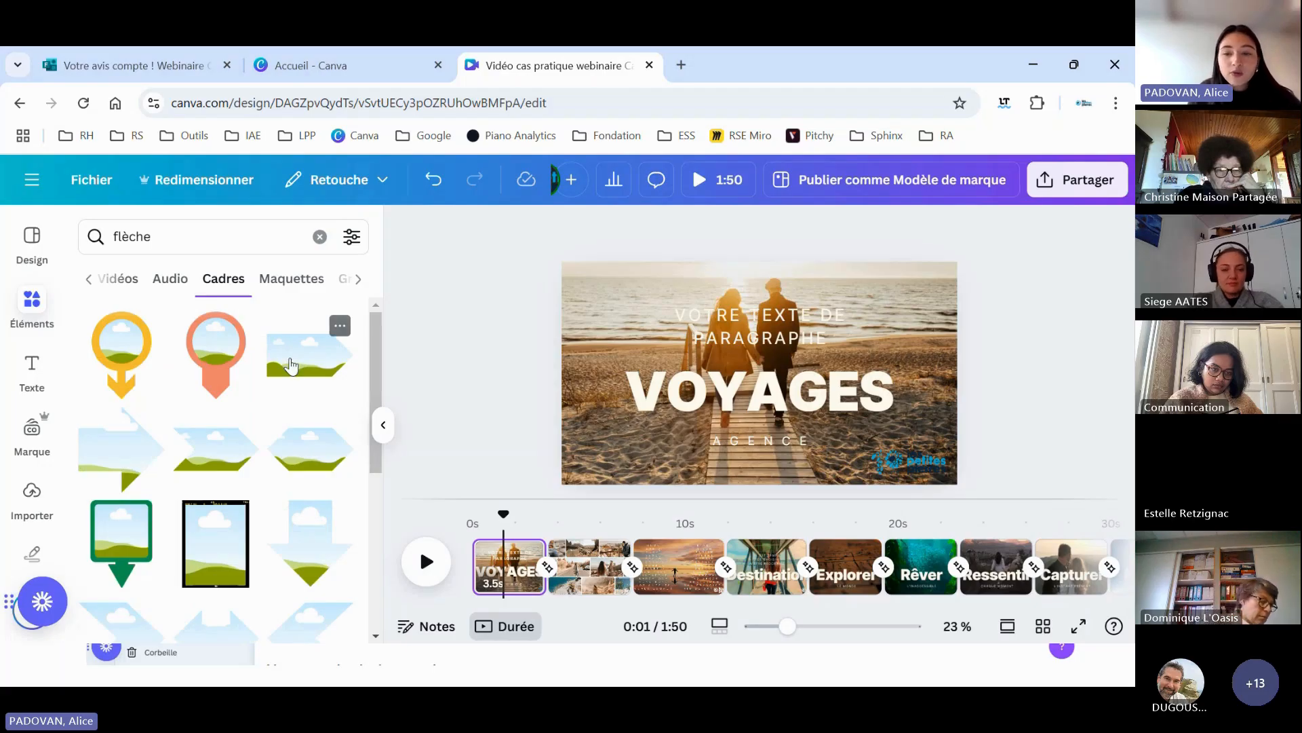
pyautogui.click(292, 366)
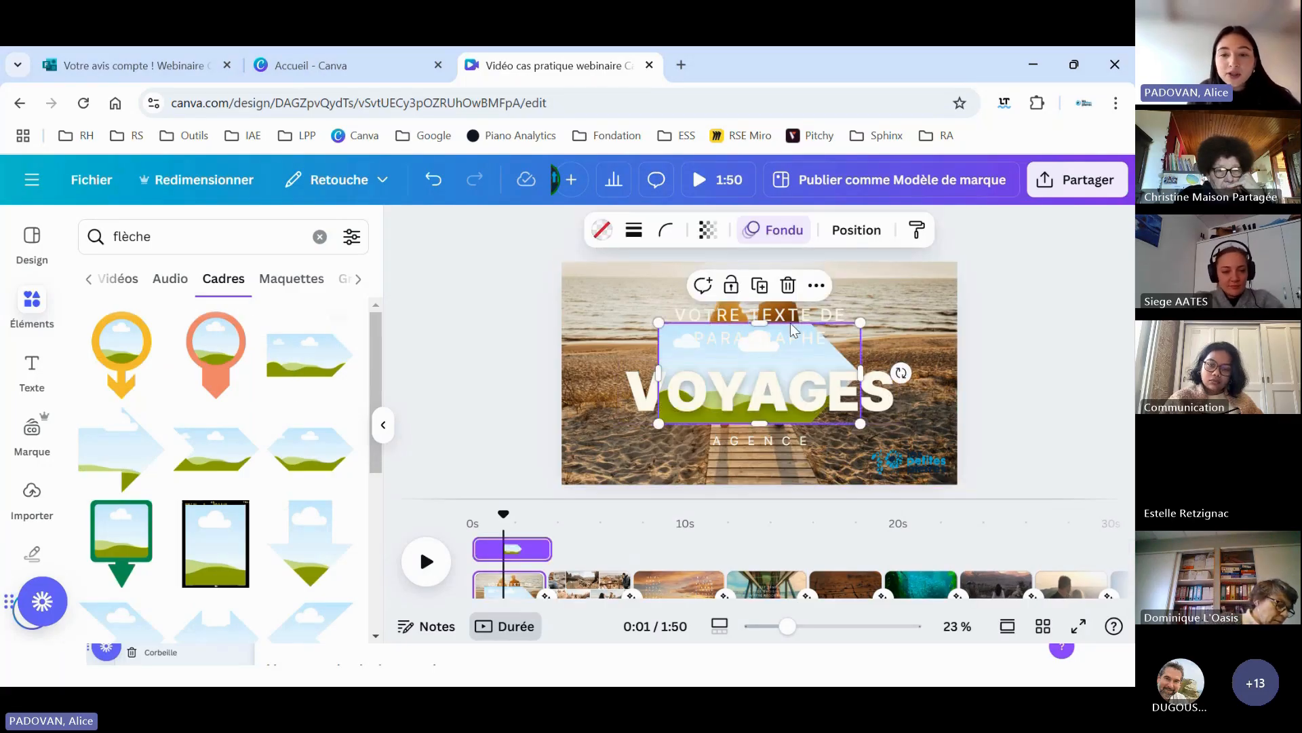
pyautogui.moveTo(292, 330); pyautogui.dragTo(584, 392)
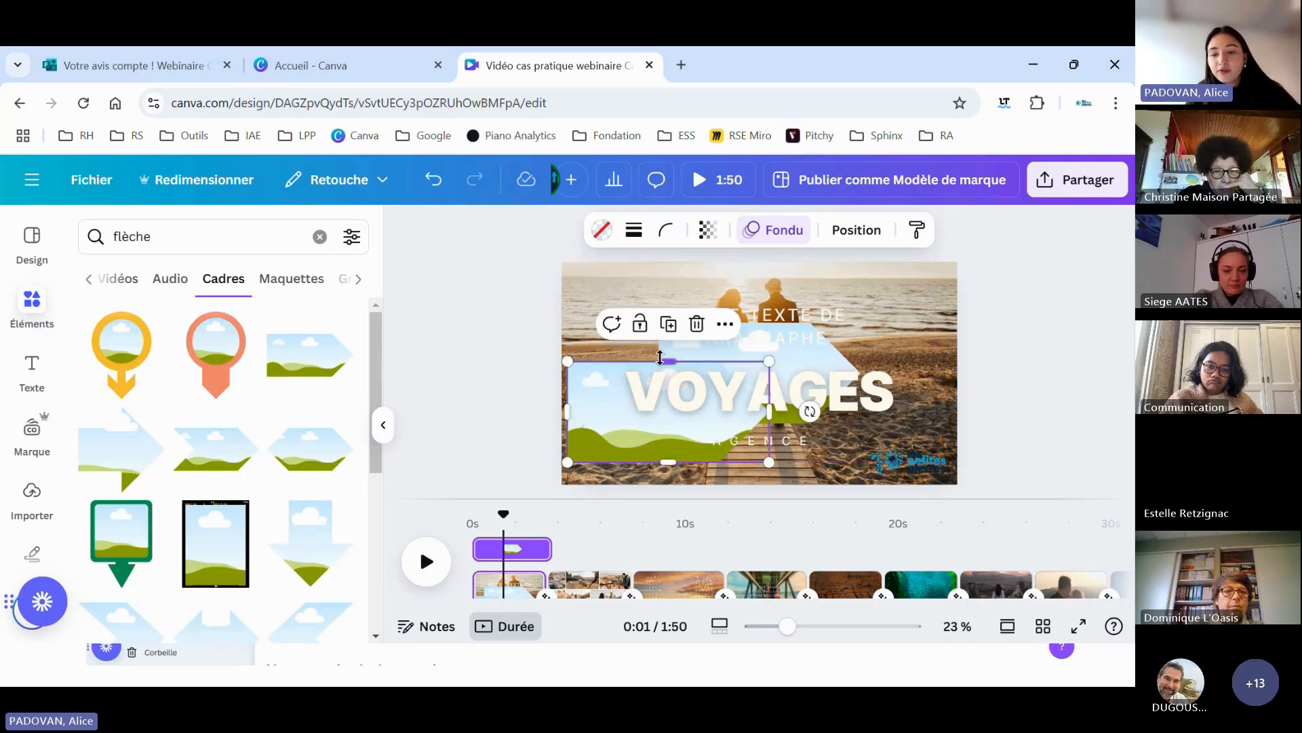
pyautogui.hotkey('ctrl', 'z')
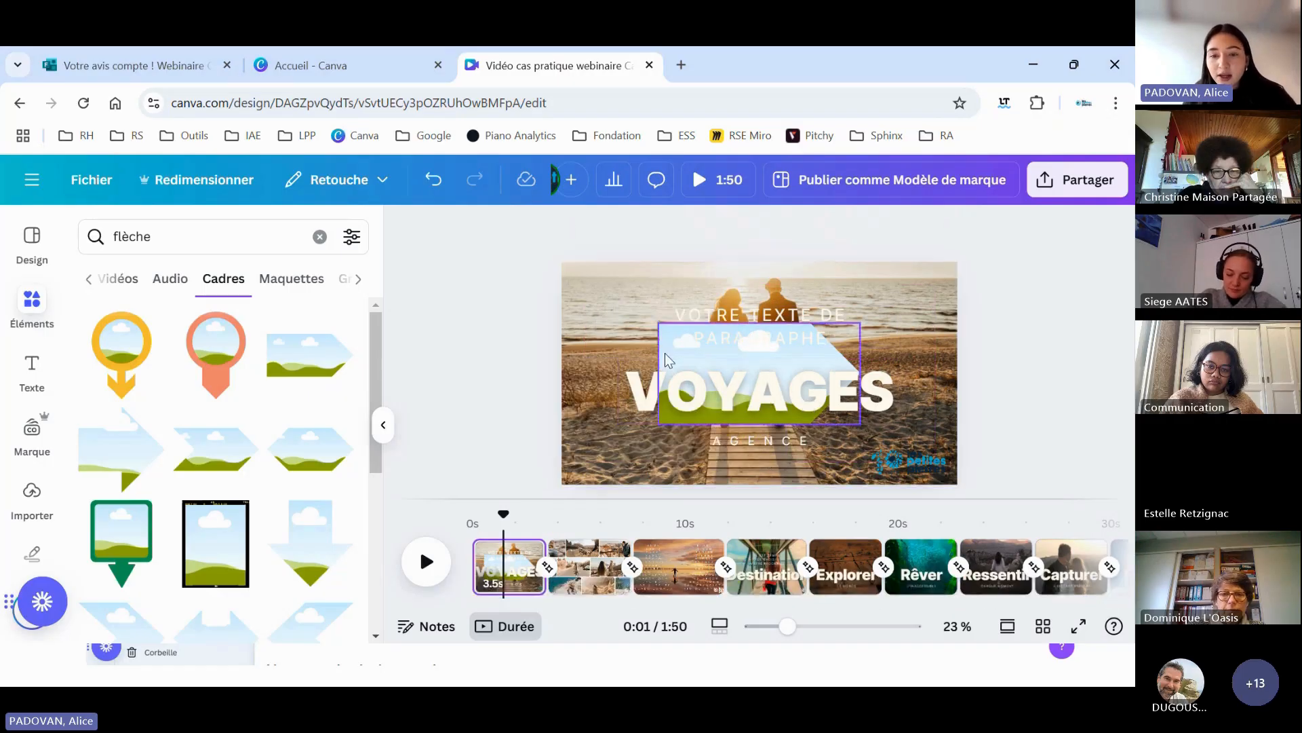
pyautogui.moveTo(664, 350); pyautogui.dragTo(579, 403)
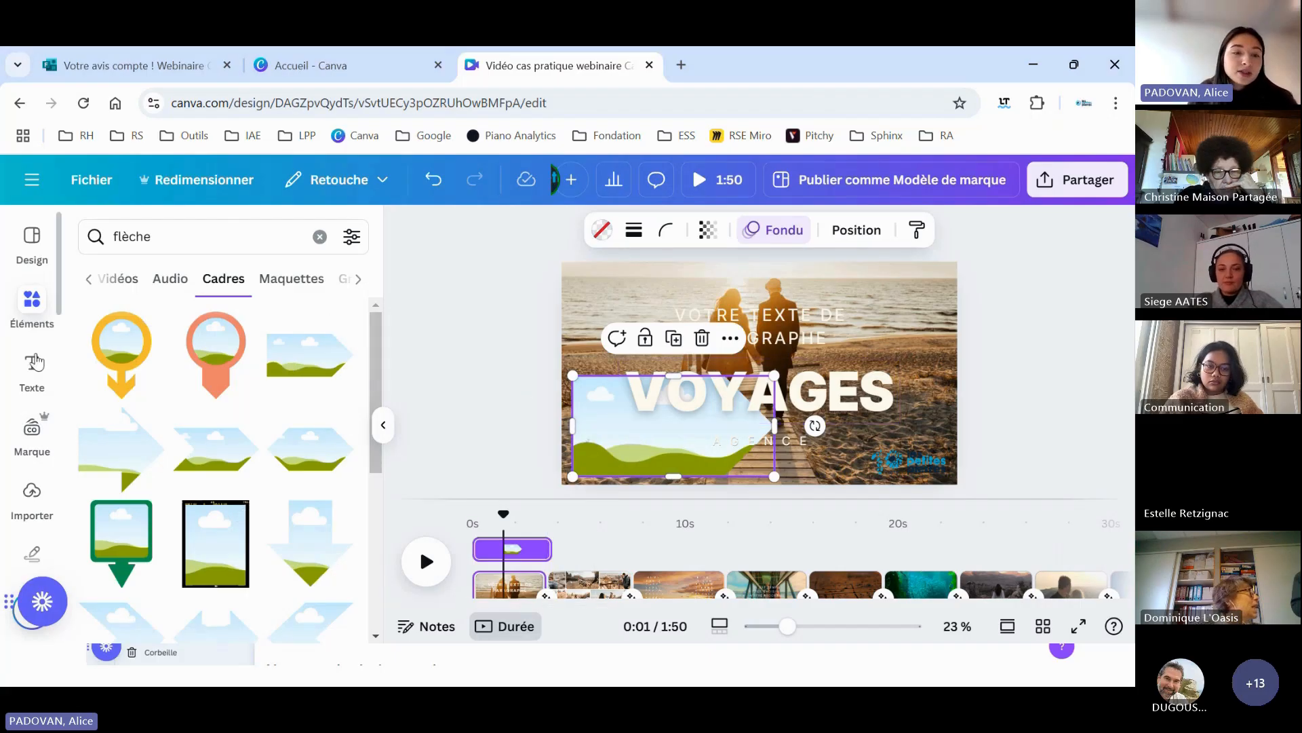
pyautogui.click(579, 275)
pyautogui.press('Escape')
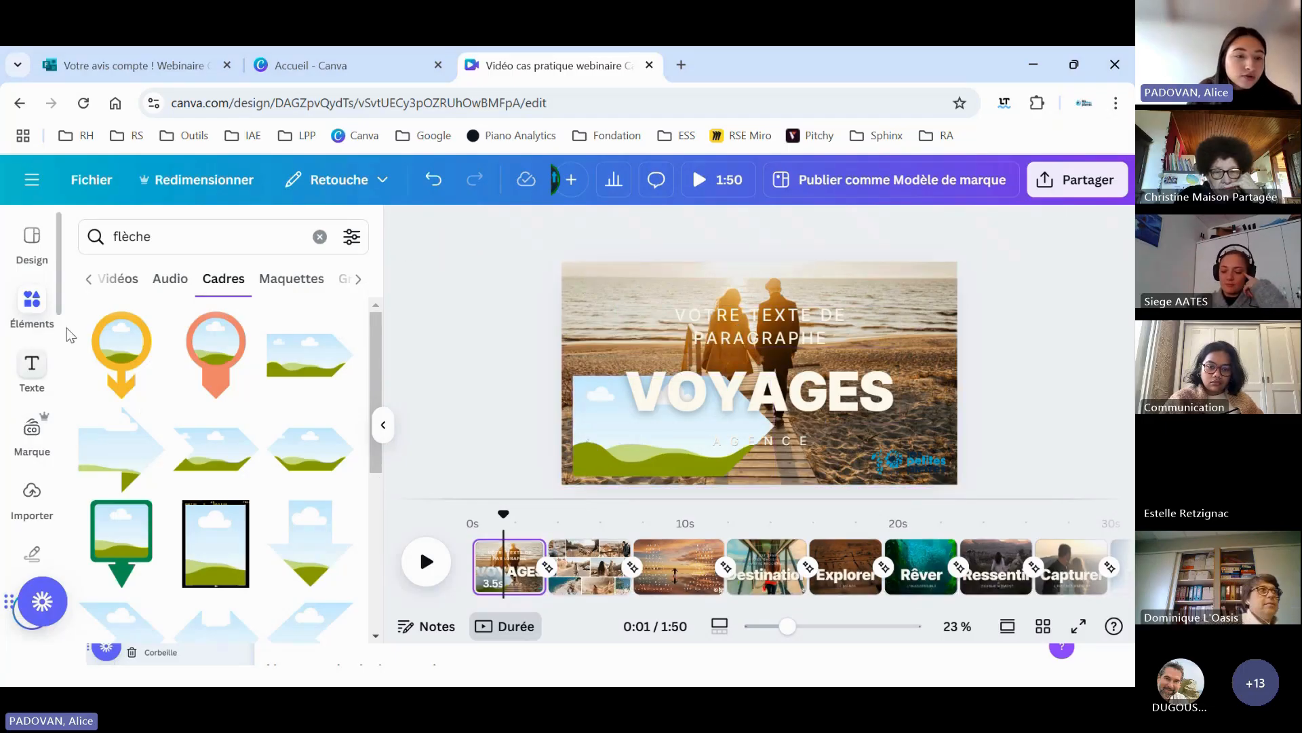
# - Search the elements library for "pierre" and look through the matching videos and photos
pyautogui.click(37, 302)
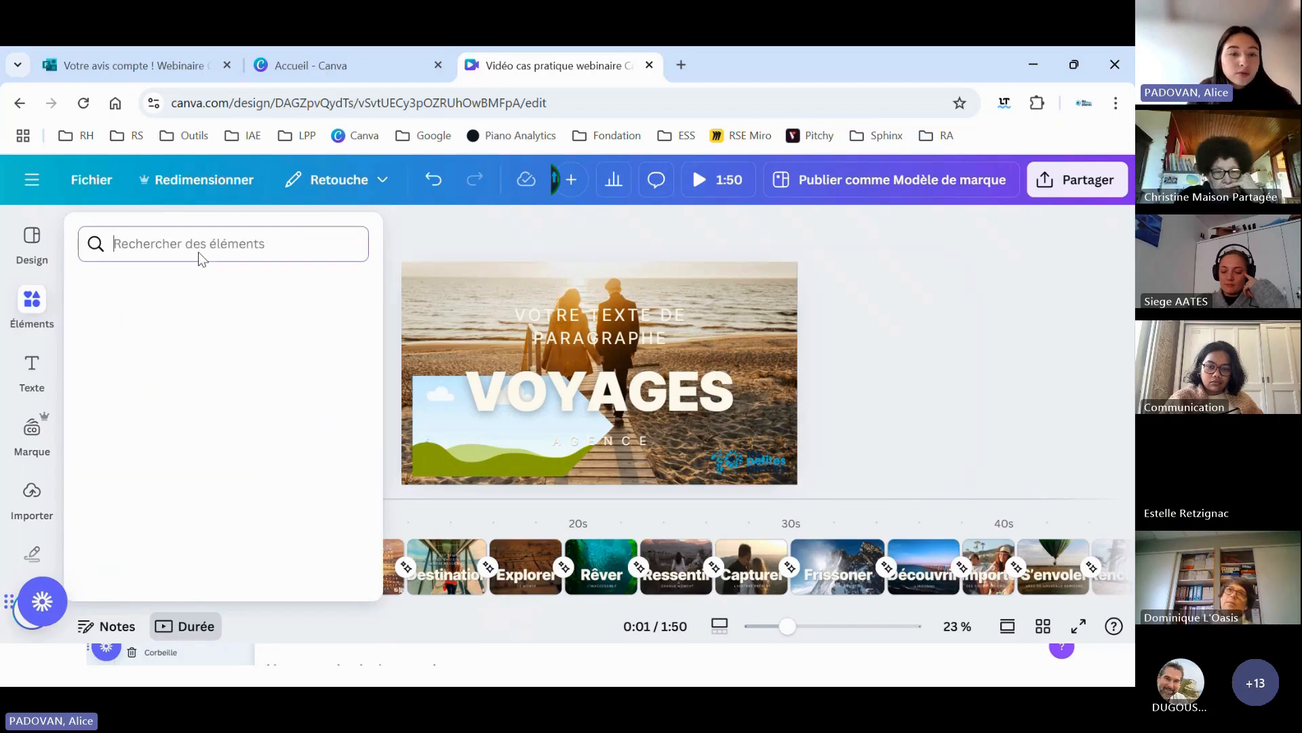
pyautogui.write('pierre')
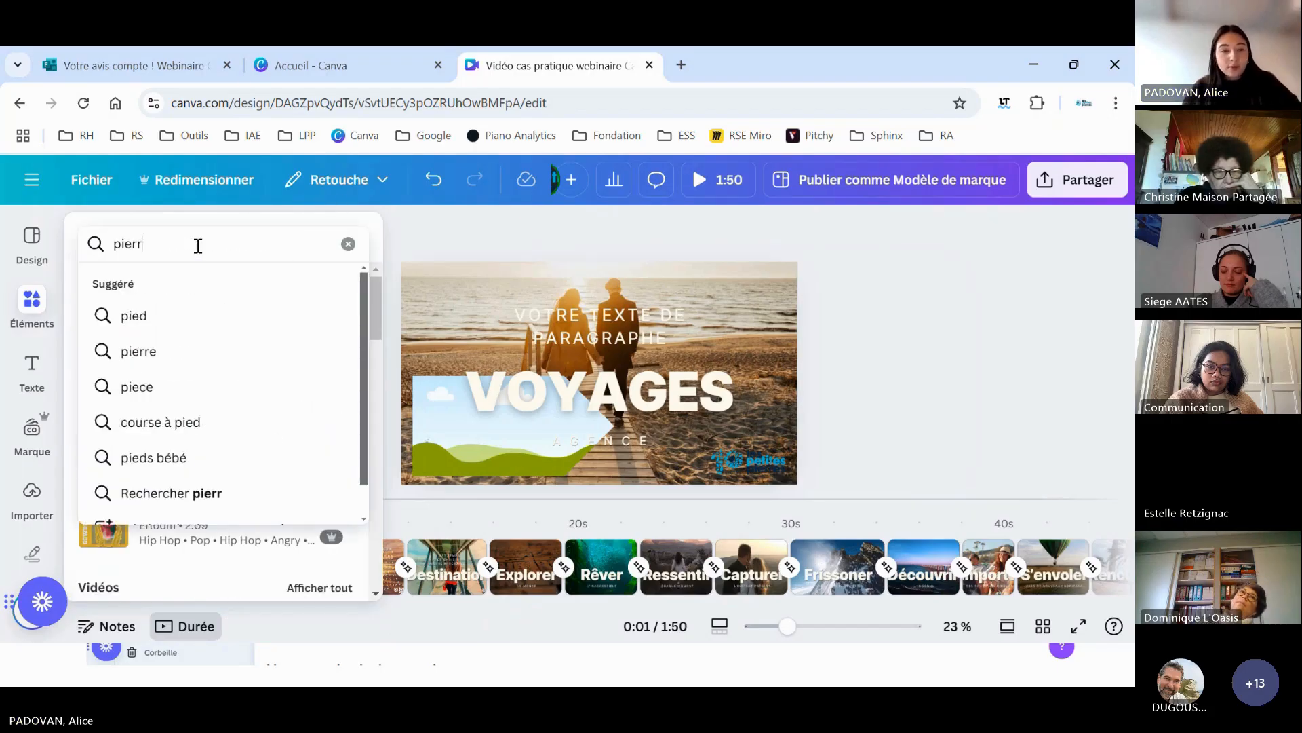
pyautogui.press('Return')
pyautogui.scroll(-4, 210, 480)
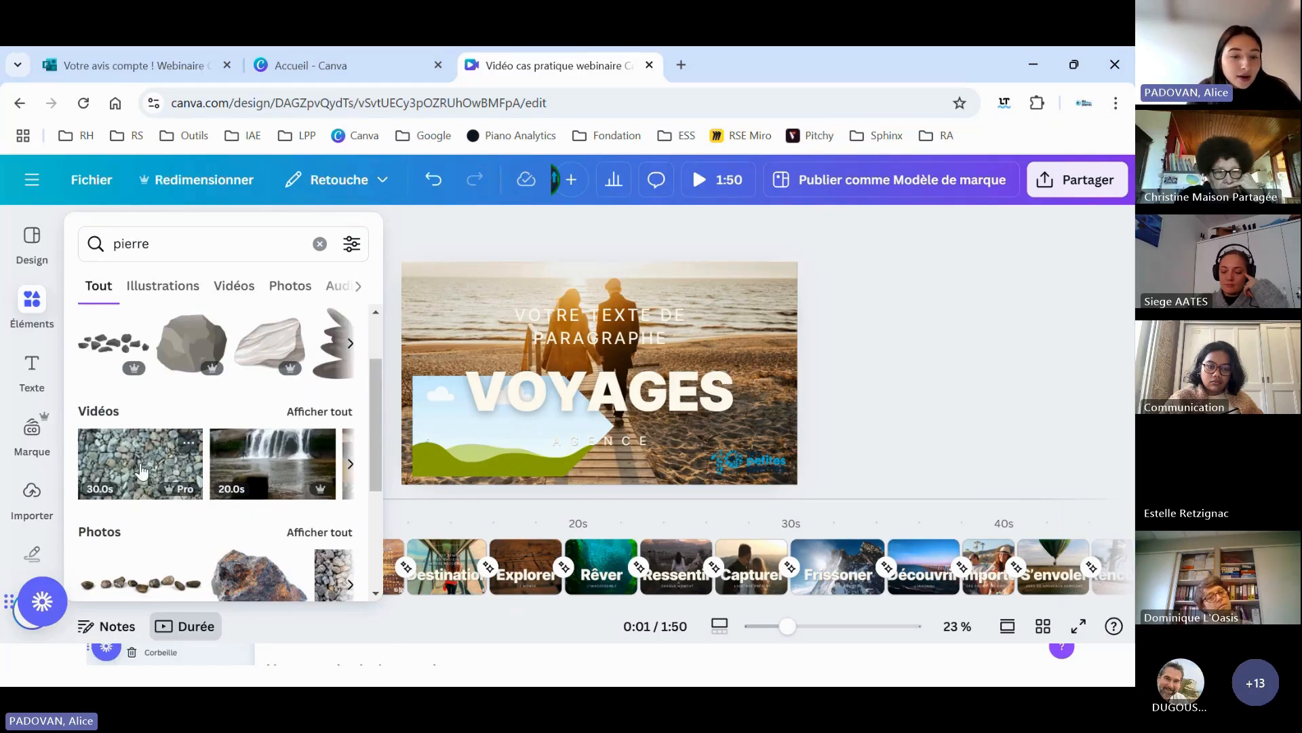
pyautogui.click(263, 424)
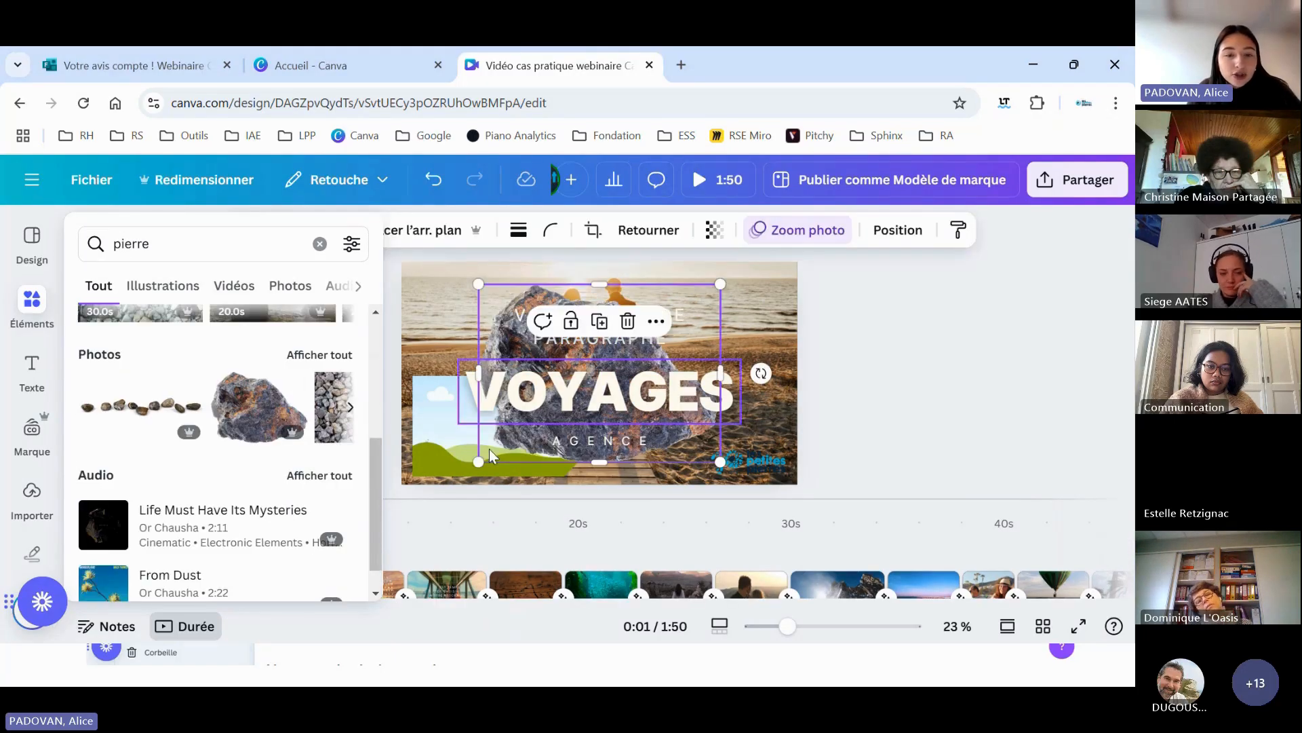
pyautogui.click(503, 334)
pyautogui.press('Delete')
# - Fill the arrow frame with the grey gravel photo from the "pierre" results and position it in the page's upper-left area
pyautogui.click(31, 308)
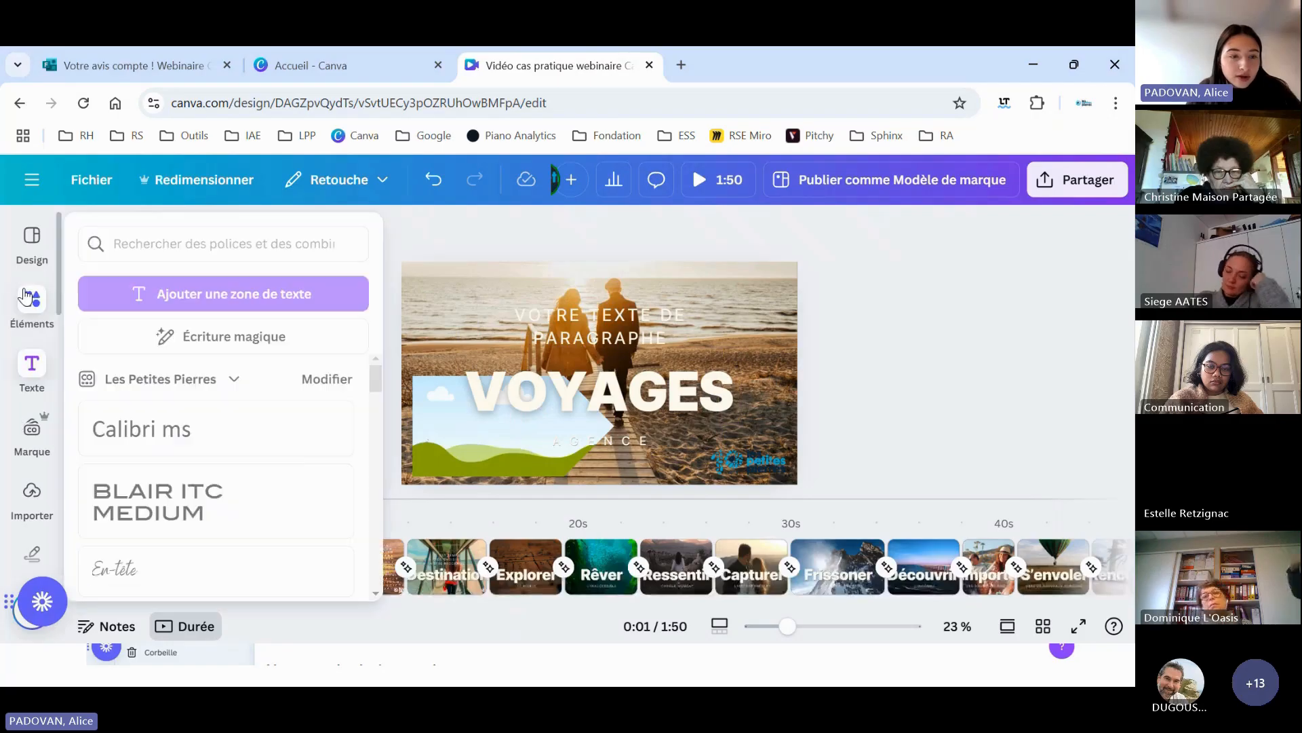
pyautogui.click(346, 417)
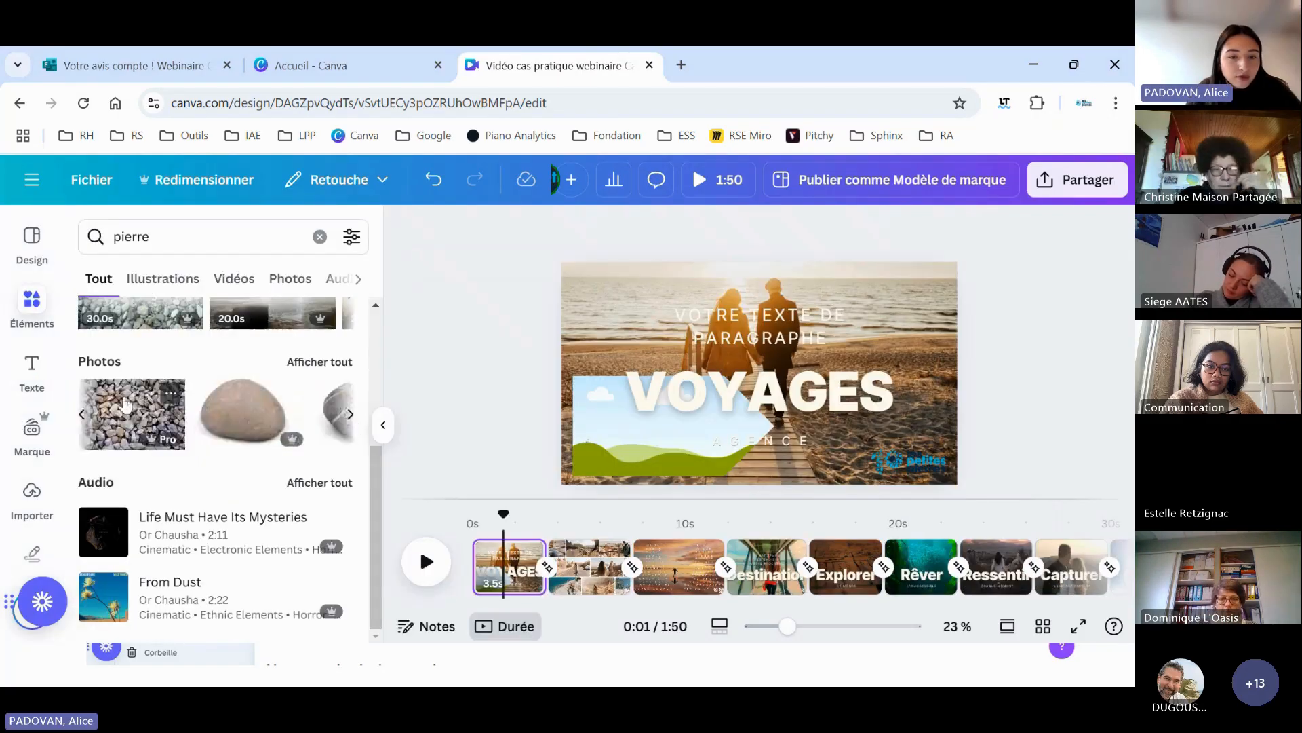
pyautogui.click(132, 414)
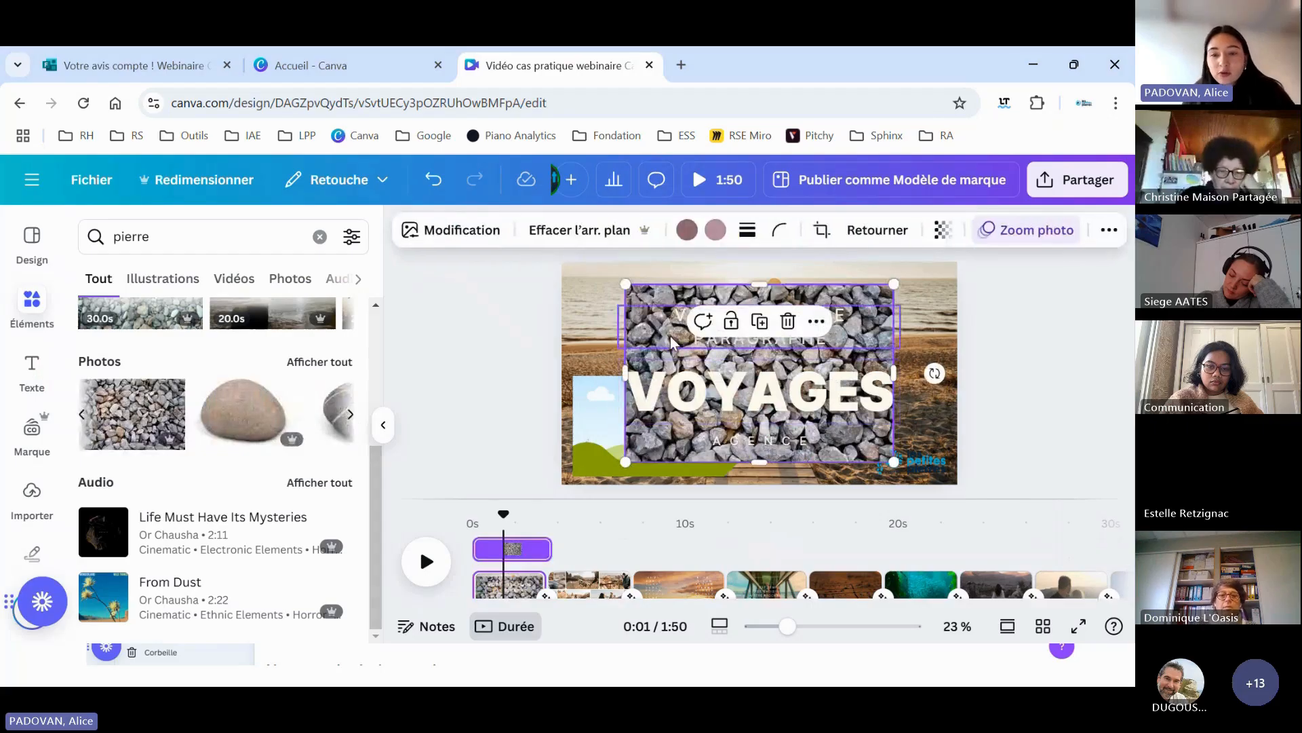
pyautogui.moveTo(638, 295); pyautogui.dragTo(579, 300)
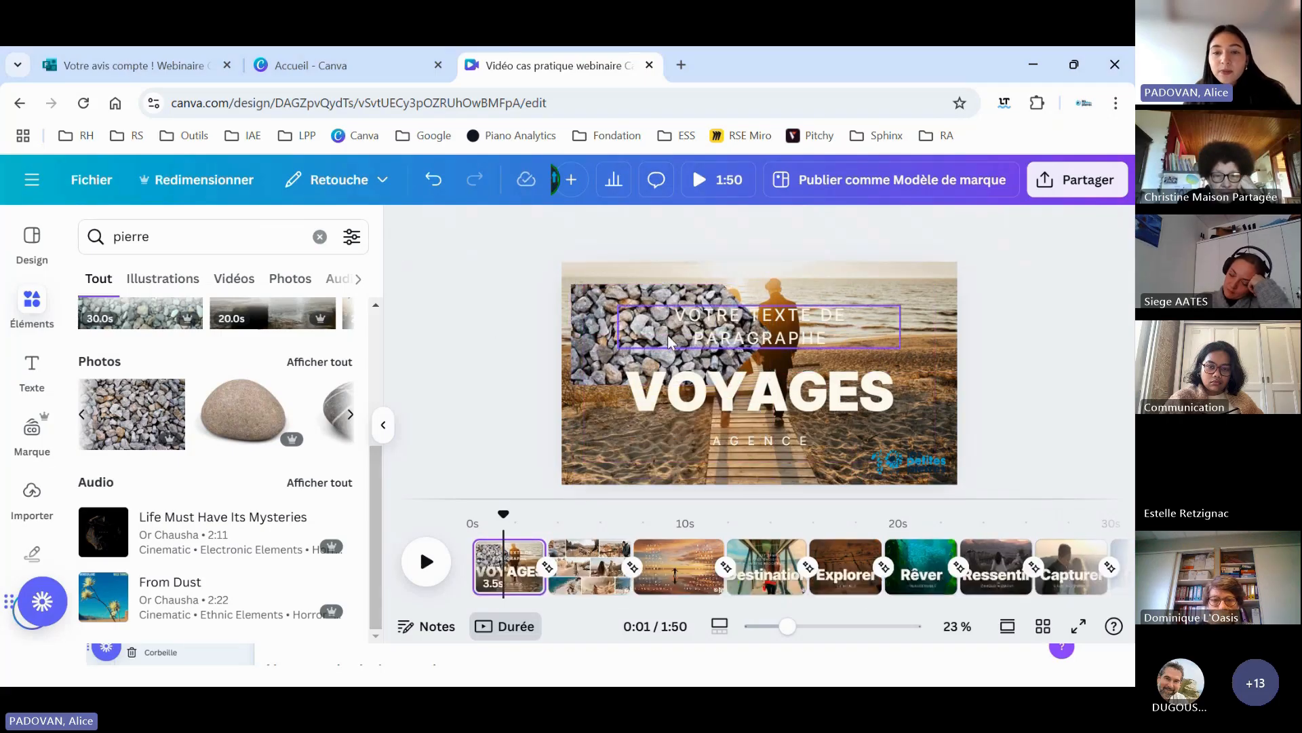
# - Reposition the gravel photo inside the arrow frame by adjusting its crop, shifting it up and readjusting it slightly
pyautogui.doubleClick(603, 325)
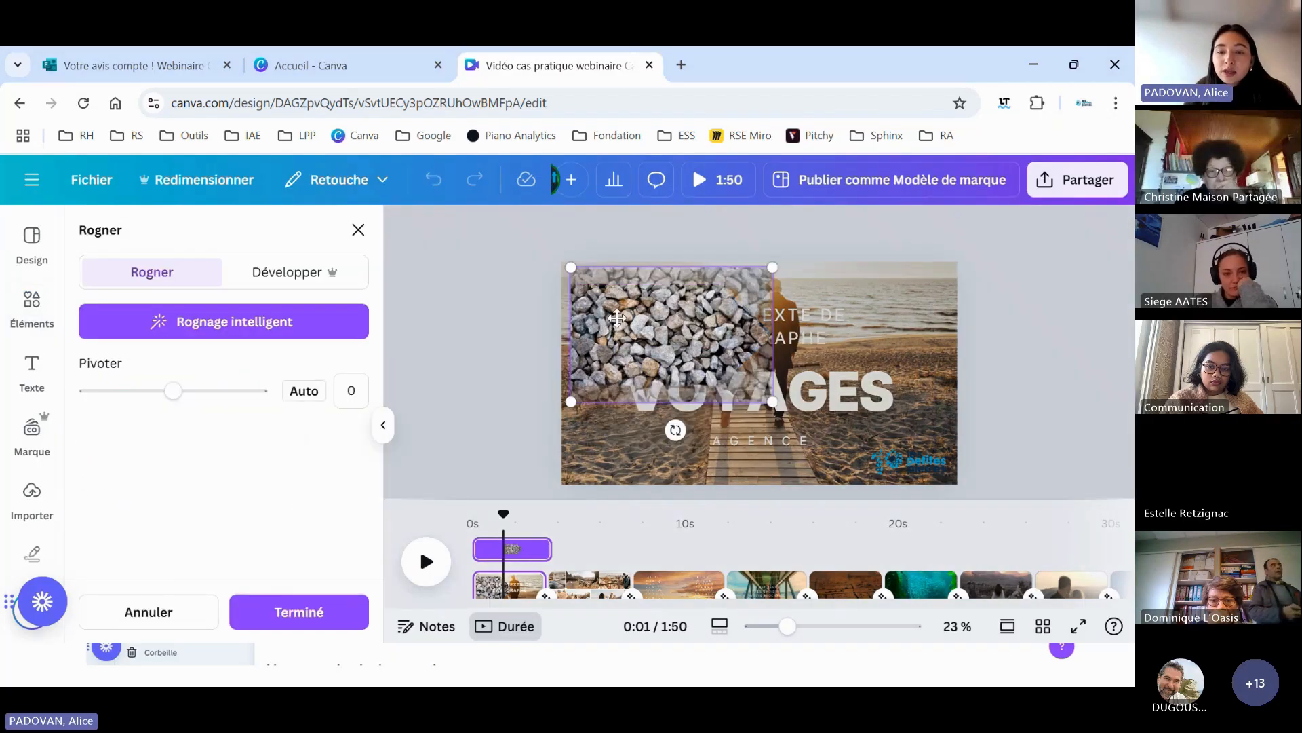
pyautogui.moveTo(614, 344); pyautogui.dragTo(630, 311)
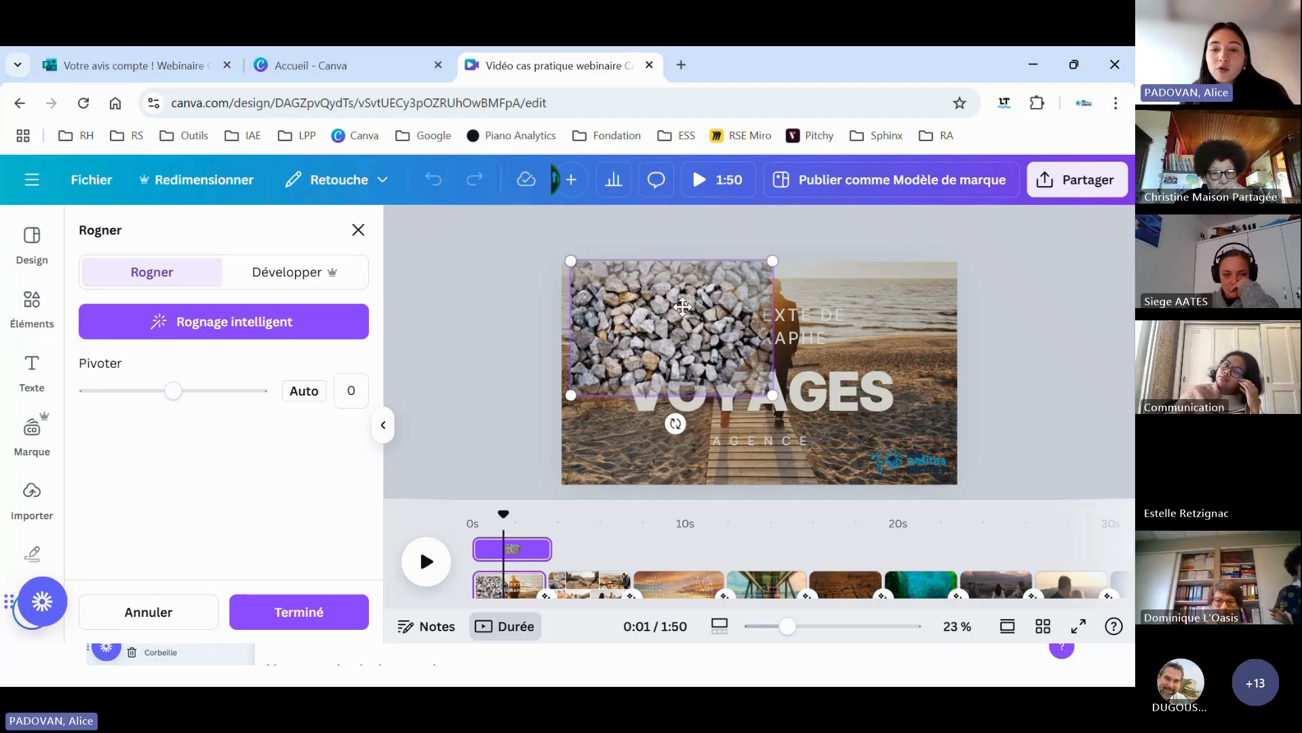
pyautogui.click(682, 306)
pyautogui.click(524, 319)
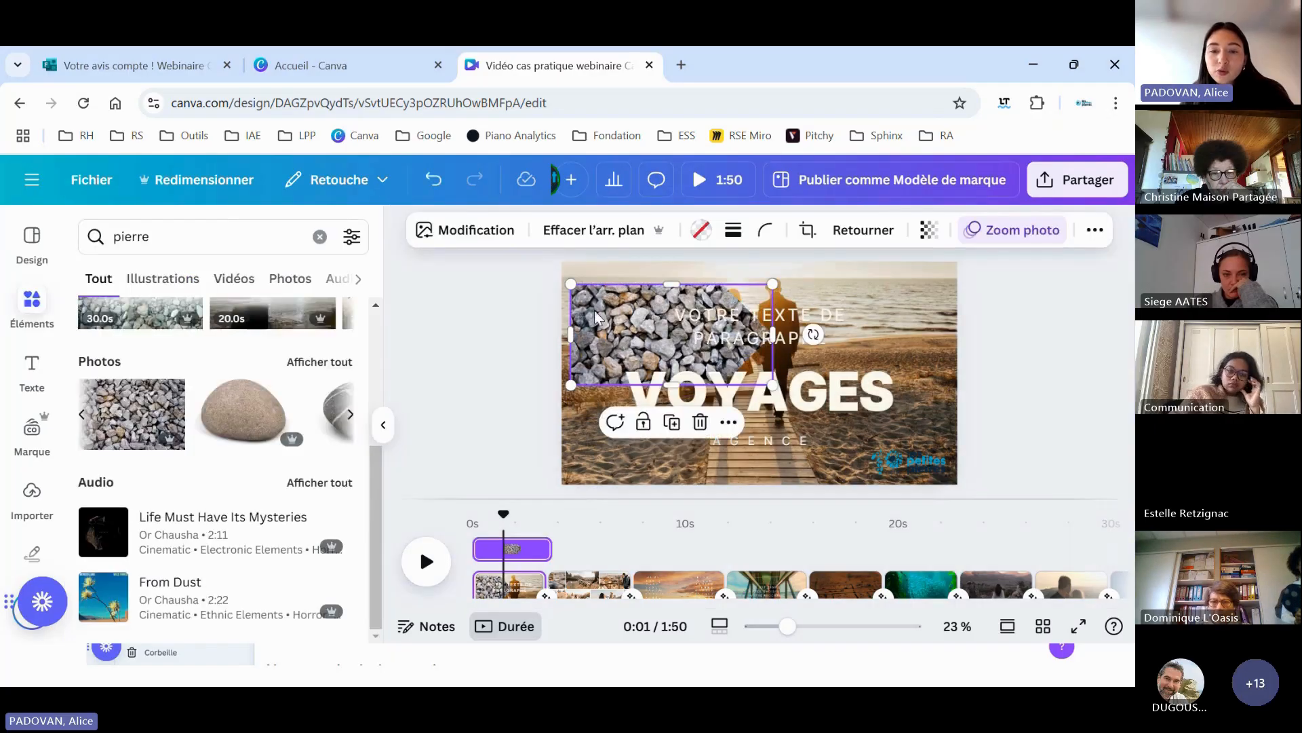
pyautogui.doubleClick(597, 315)
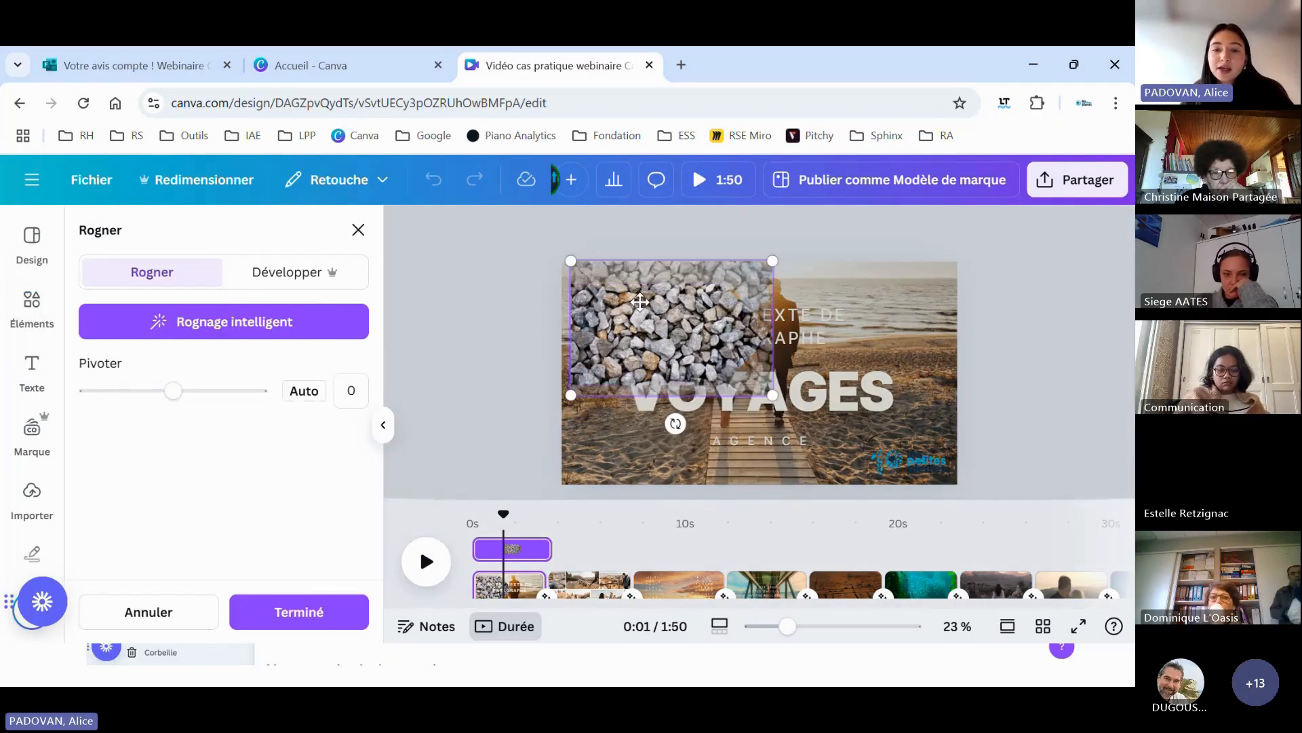
pyautogui.moveTo(640, 303); pyautogui.dragTo(651, 315)
pyautogui.click(503, 307)
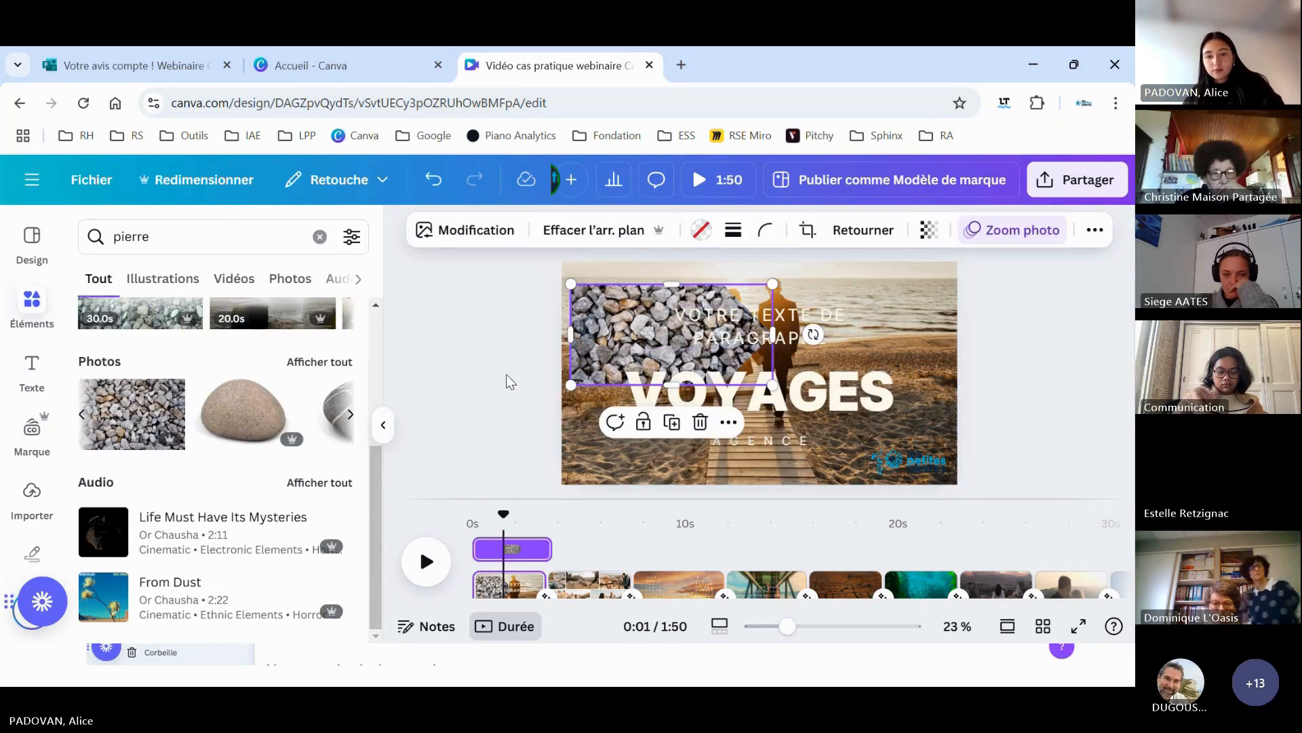
# - Delete the gravel photo and the arrow frame from page 1
pyautogui.click(506, 373)
pyautogui.click(604, 352)
pyautogui.press('Delete')
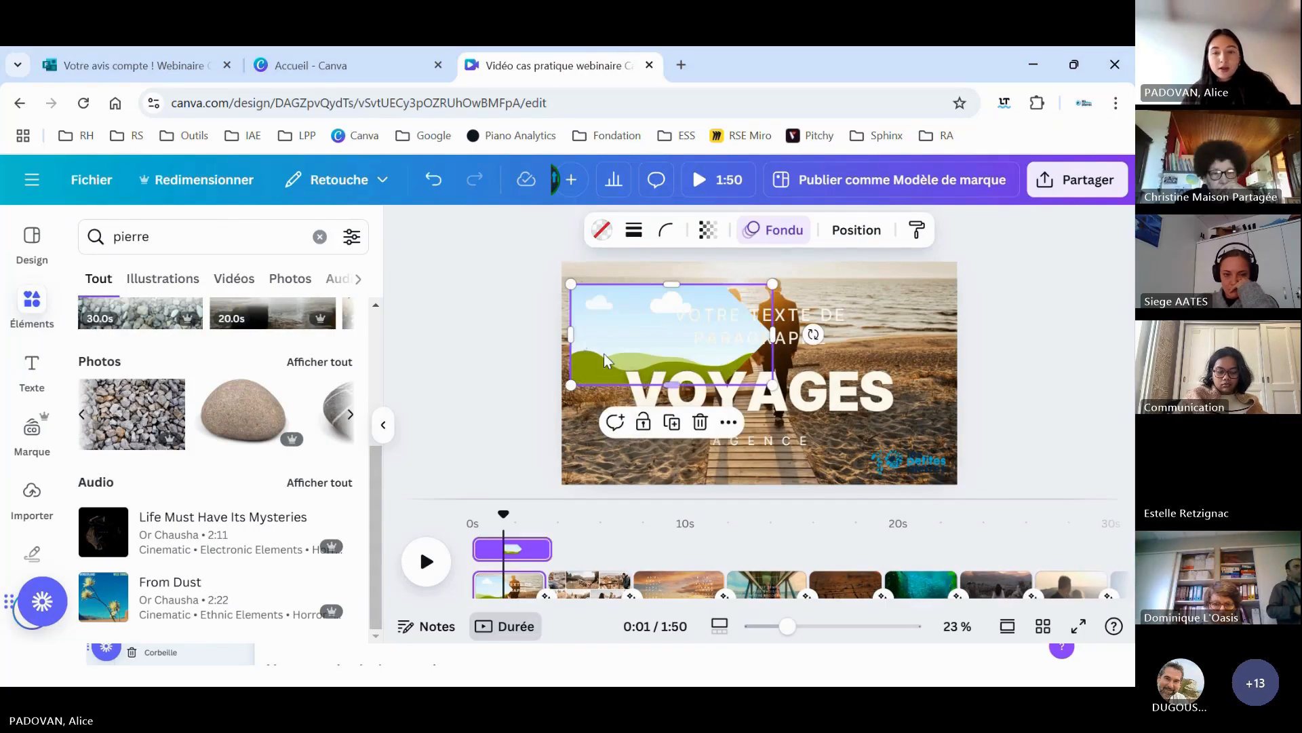
pyautogui.click(533, 329)
pyautogui.click(592, 311)
pyautogui.press('Delete')
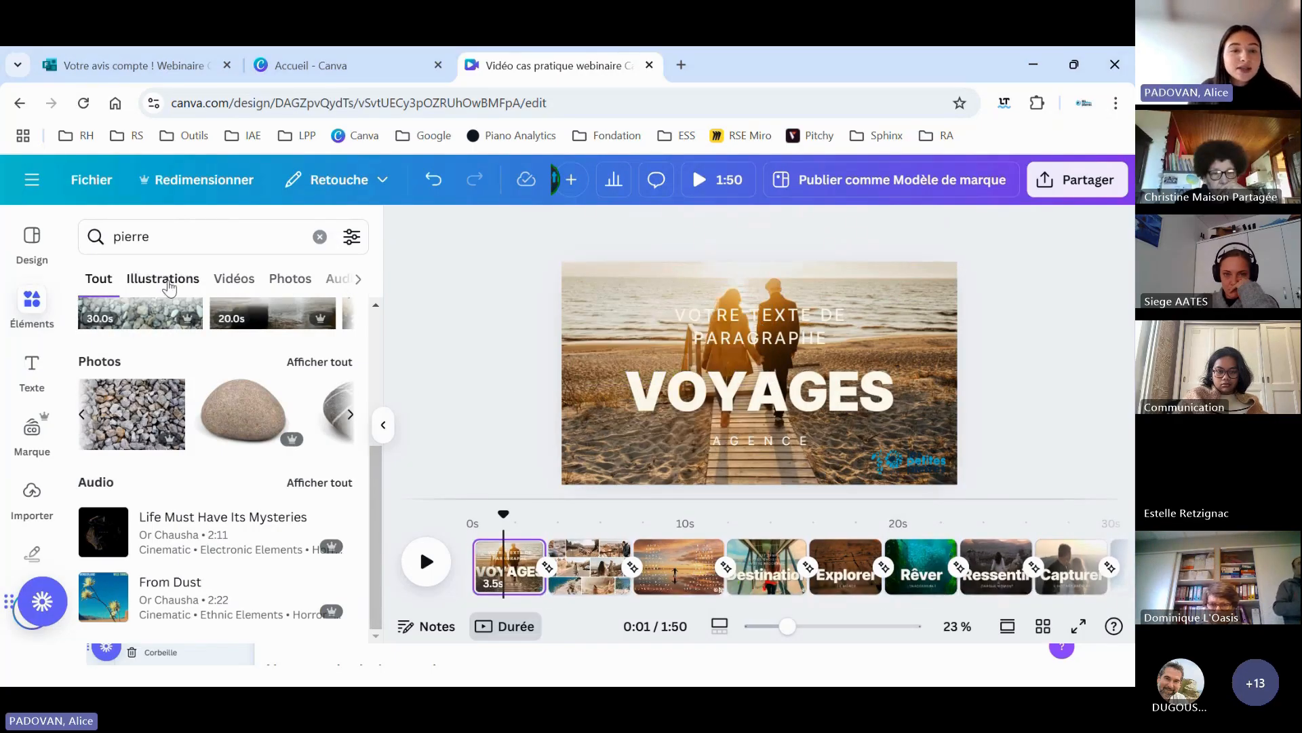
# - Show all video results for "pierre" and browse through them
pyautogui.scroll(4, 194, 340)
pyautogui.scroll(-3, 190, 353)
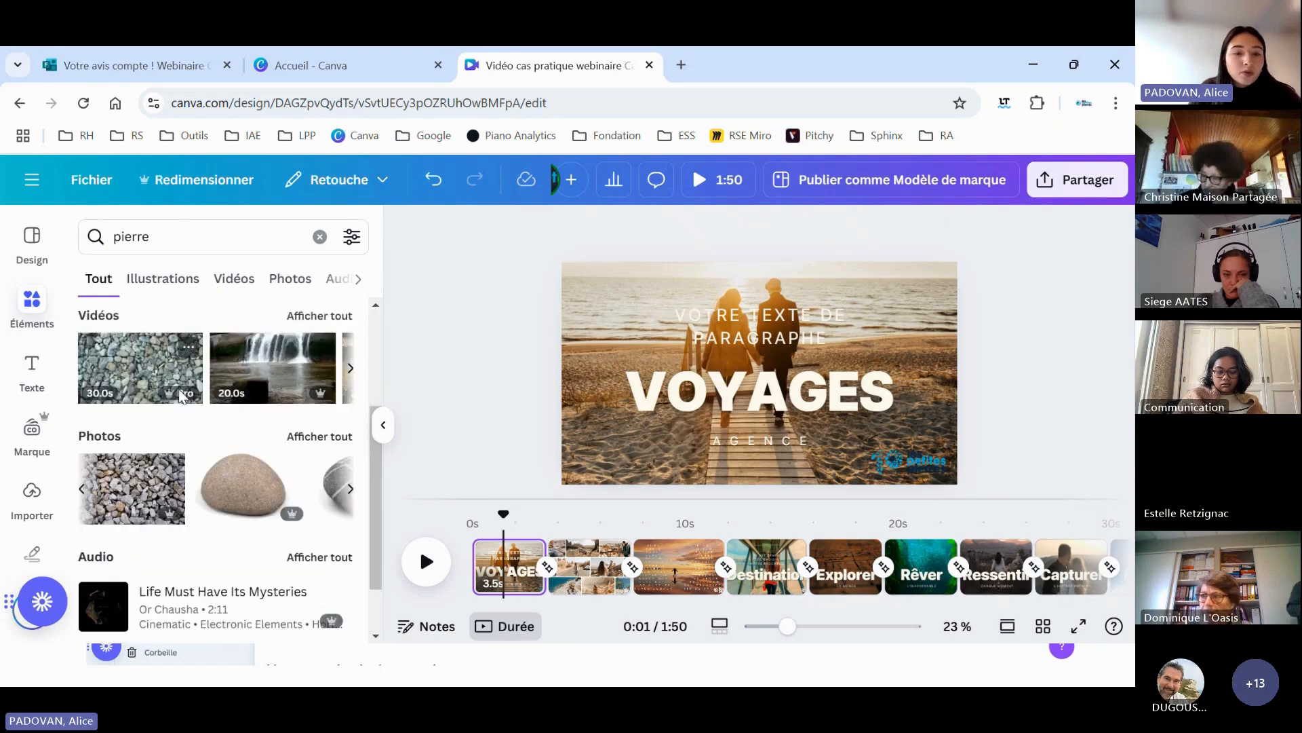
pyautogui.scroll(1, 182, 397)
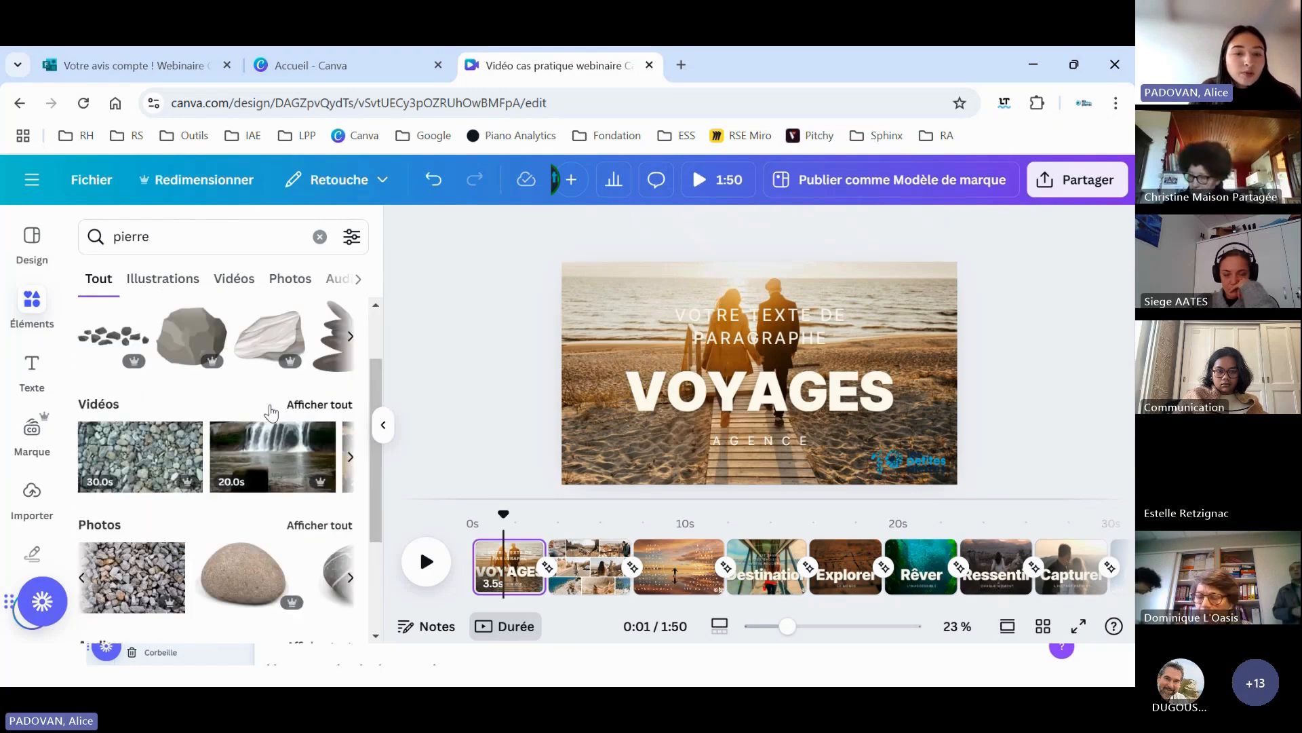
pyautogui.click(319, 405)
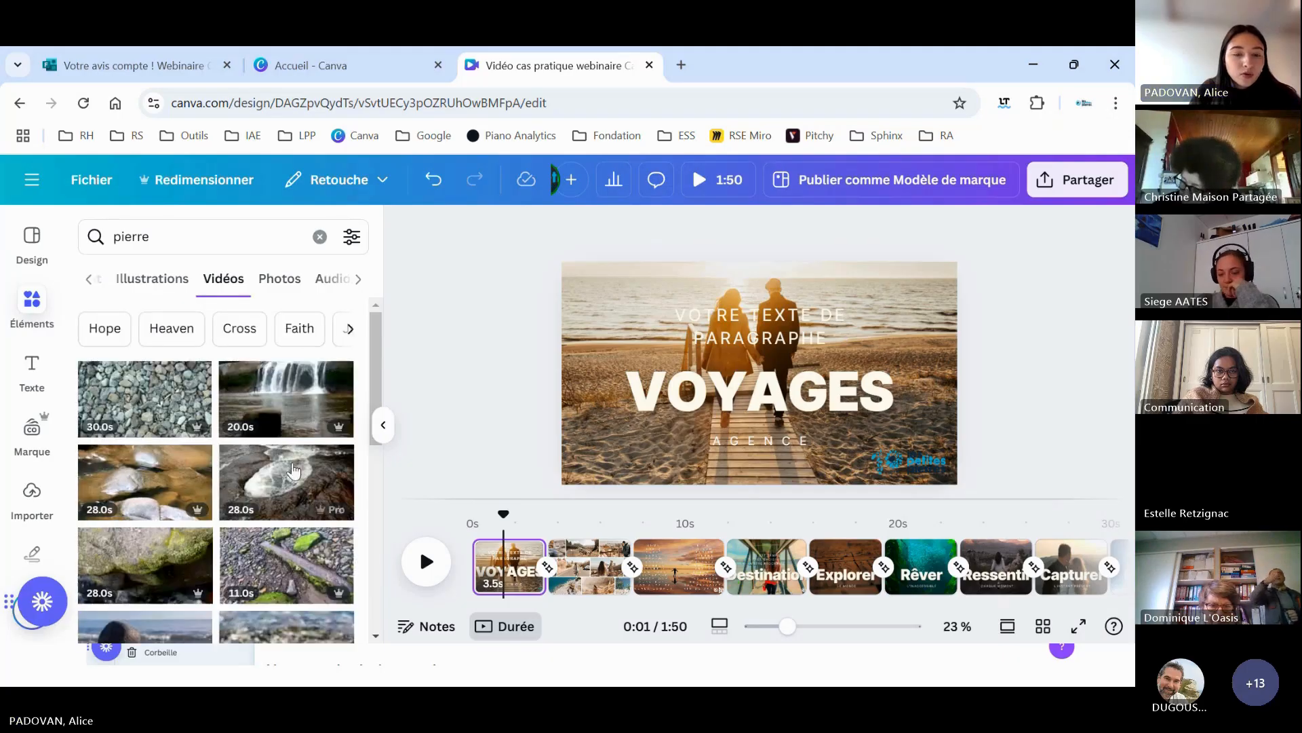
pyautogui.scroll(-5, 293, 470)
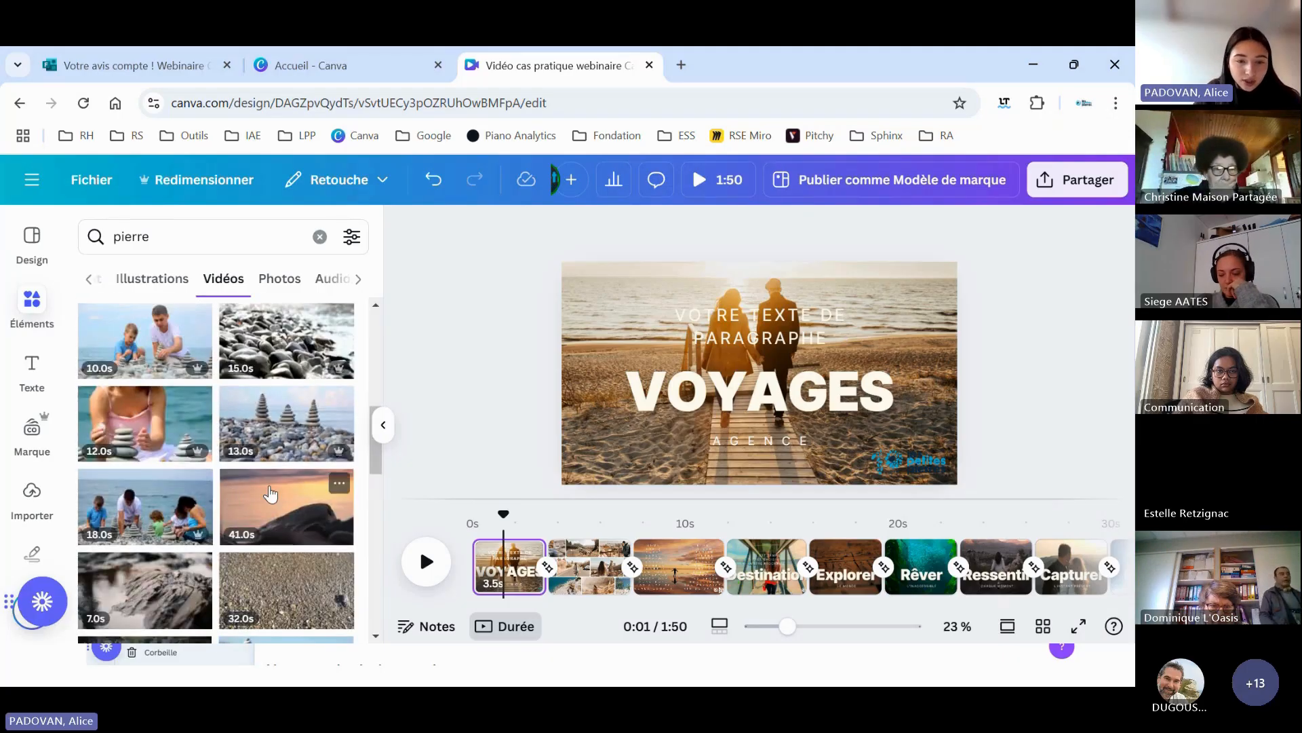
pyautogui.scroll(-2, 271, 496)
pyautogui.scroll(-3, 271, 484)
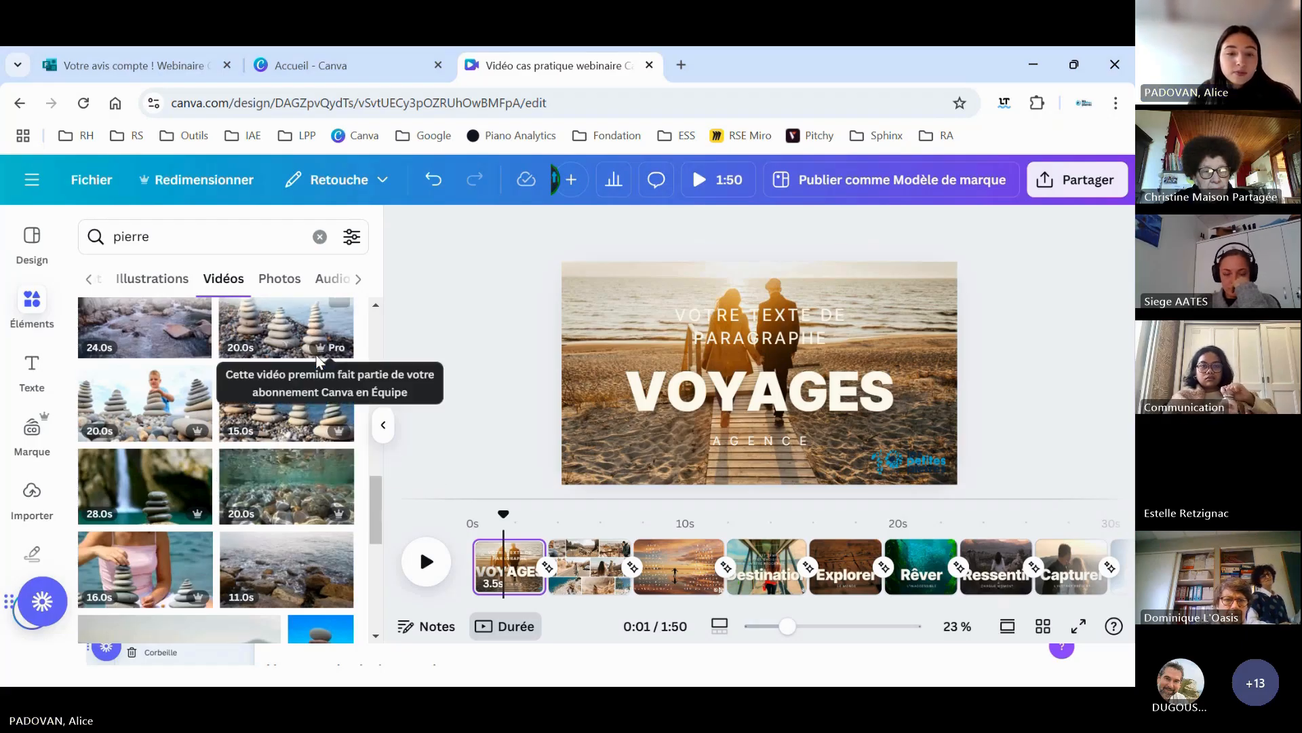
# - Try the 16-second rocky beach video in page 1's upper-left corner and delete it
pyautogui.scroll(-3, 239, 466)
pyautogui.scroll(-2, 239, 467)
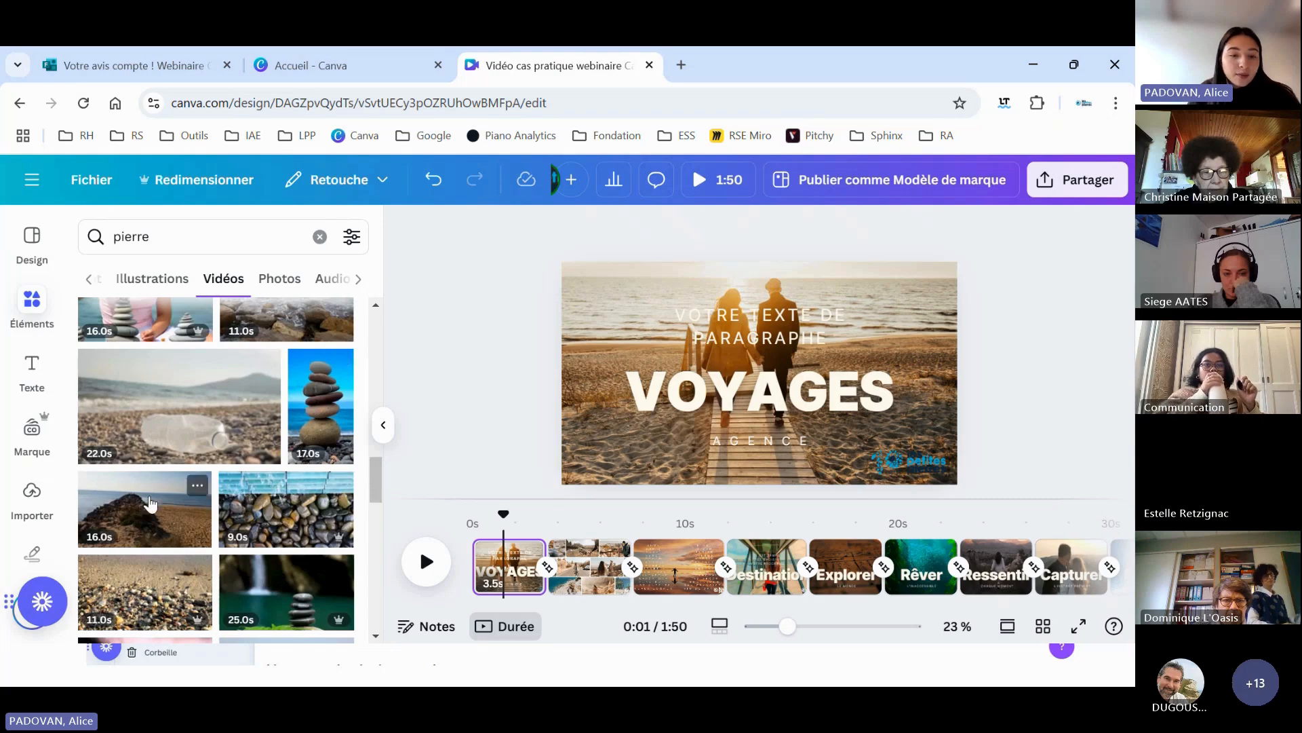
pyautogui.scroll(-2, 268, 422)
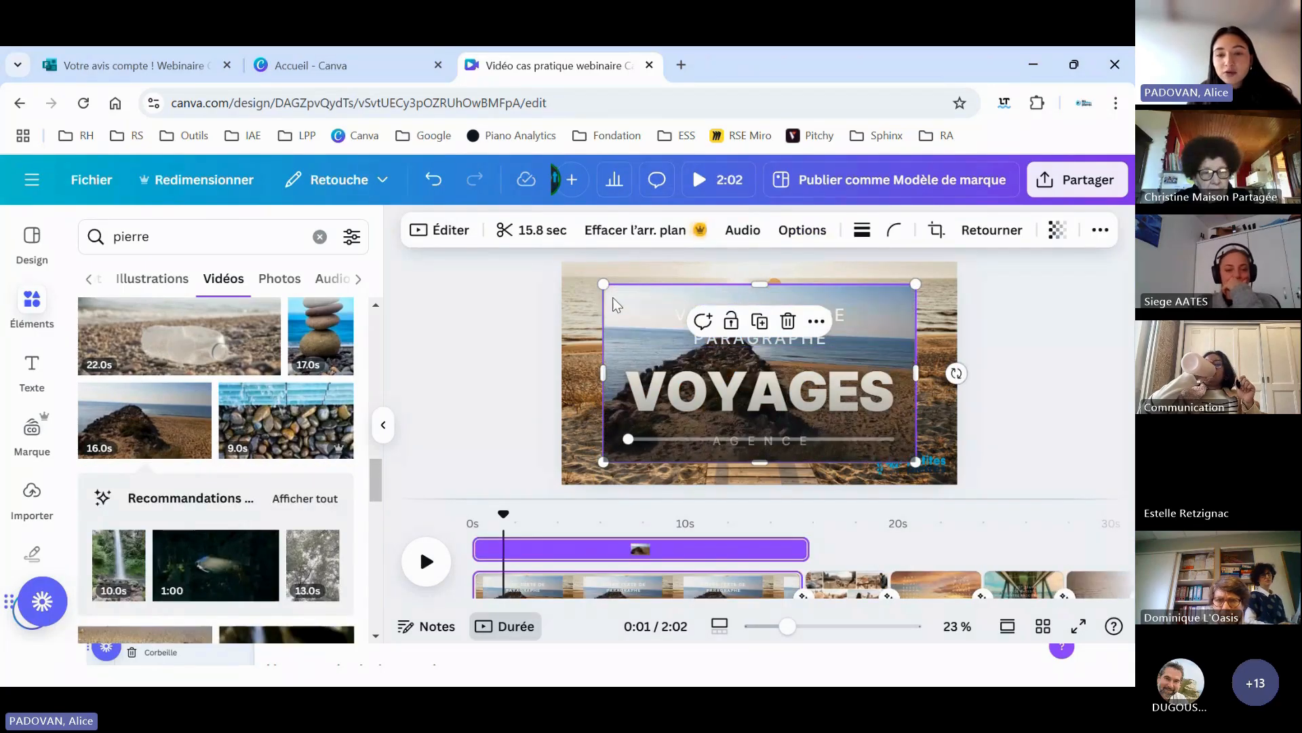
pyautogui.moveTo(612, 297); pyautogui.dragTo(571, 276)
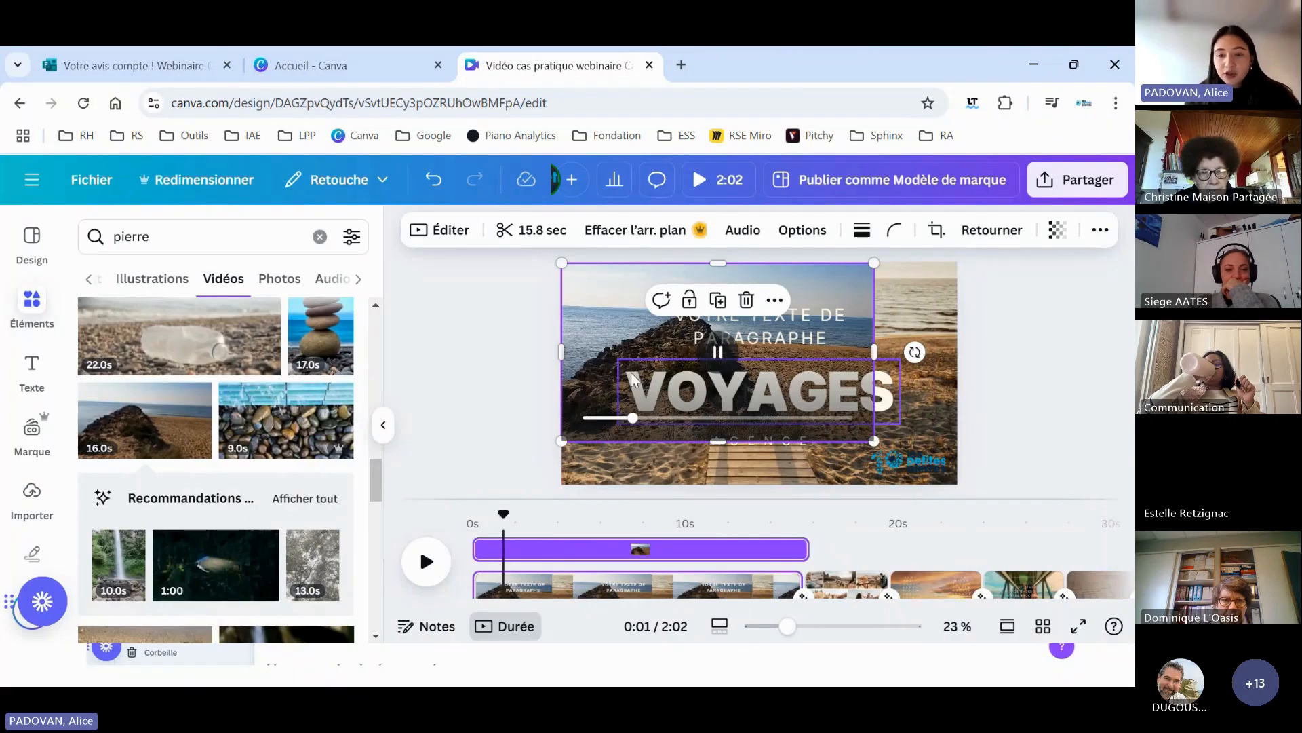
pyautogui.press('Delete')
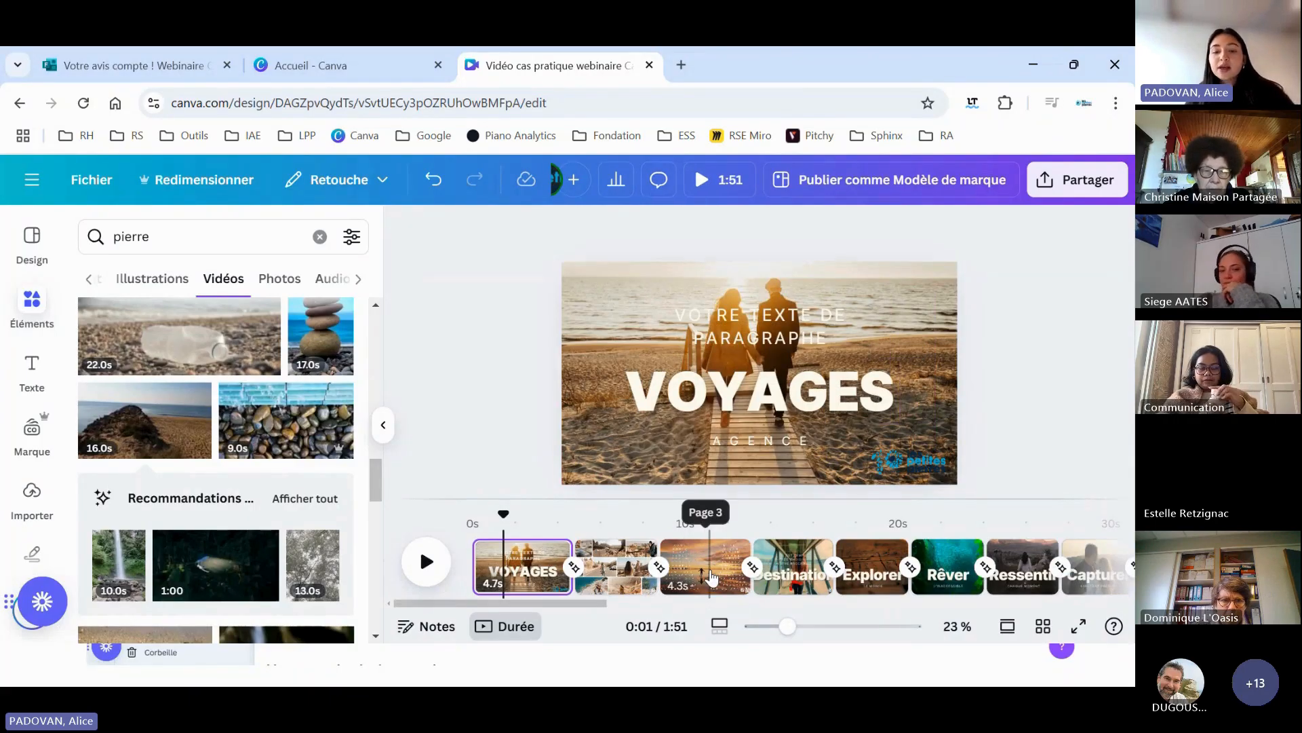
# - Add the 9-second wet pebbles video to the "Destination" page and place it in the page's upper-left corner
pyautogui.click(710, 578)
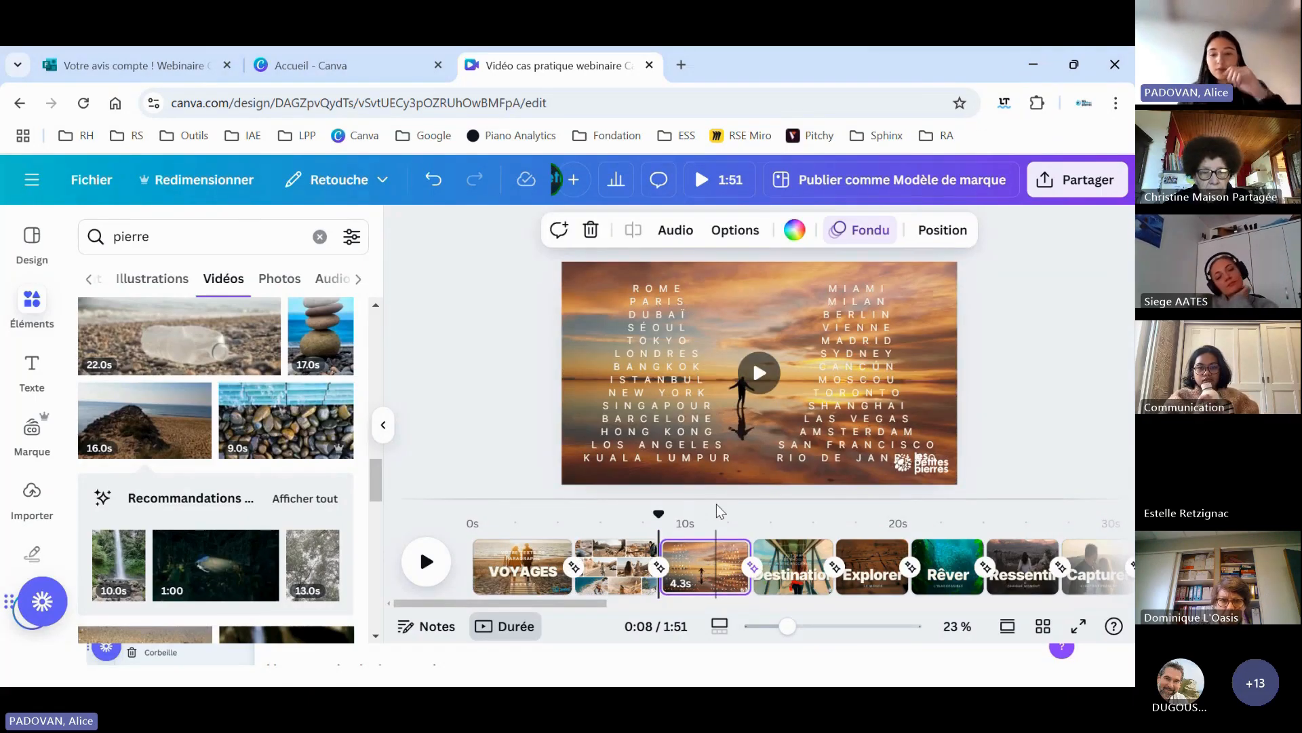
pyautogui.click(620, 571)
pyautogui.click(718, 571)
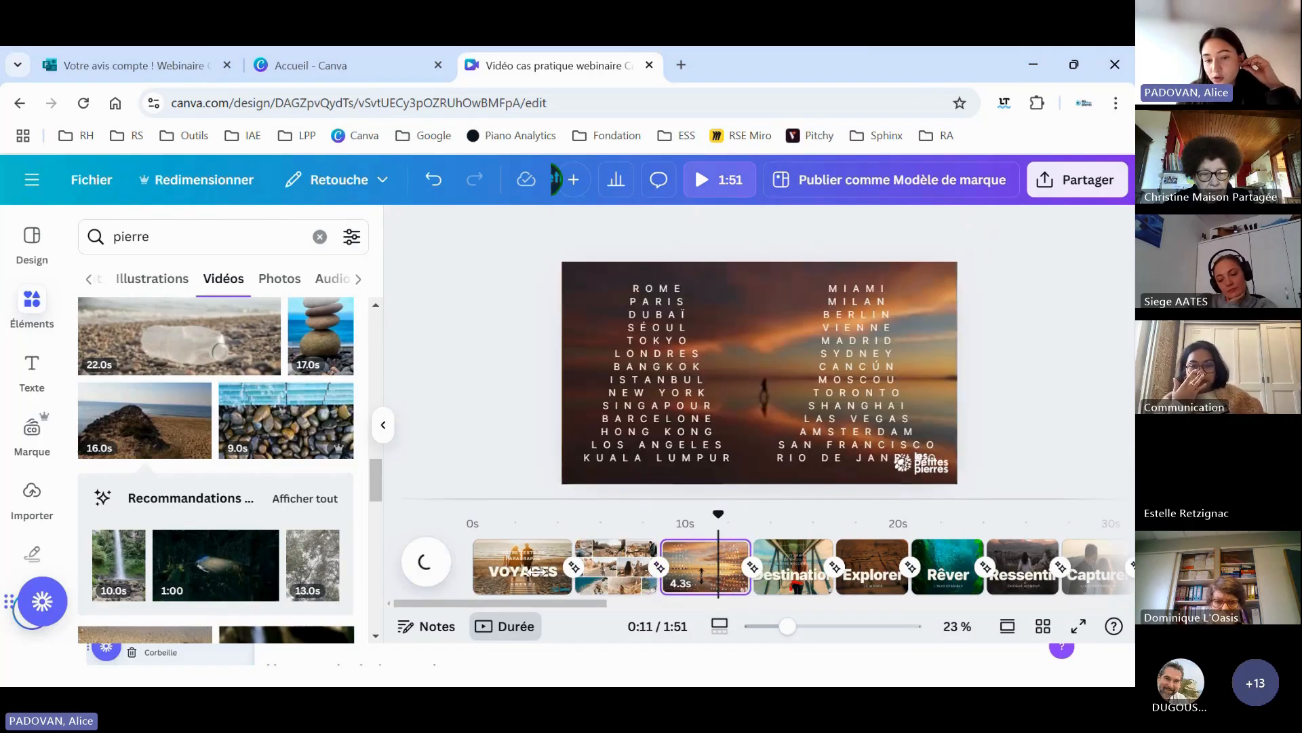
pyautogui.click(787, 573)
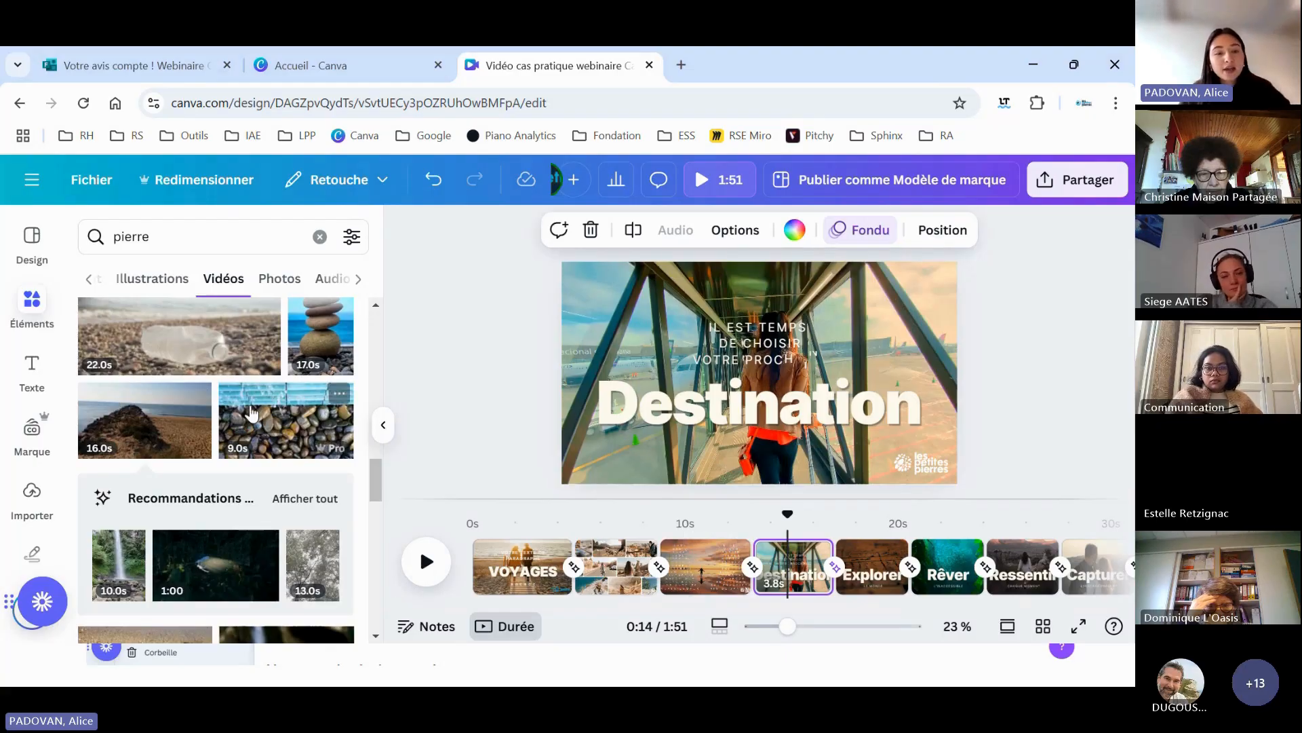
pyautogui.scroll(3, 219, 383)
pyautogui.scroll(-4, 292, 536)
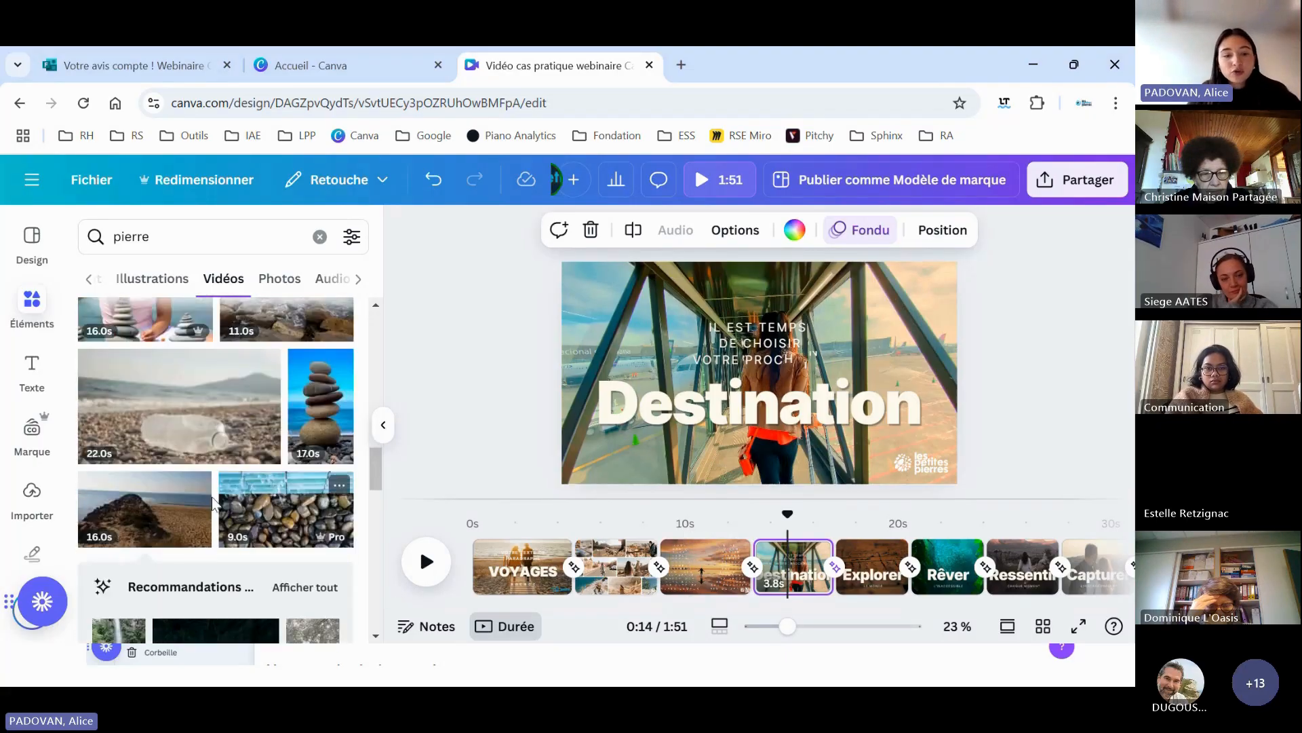
pyautogui.scroll(1, 285, 489)
pyautogui.click(274, 403)
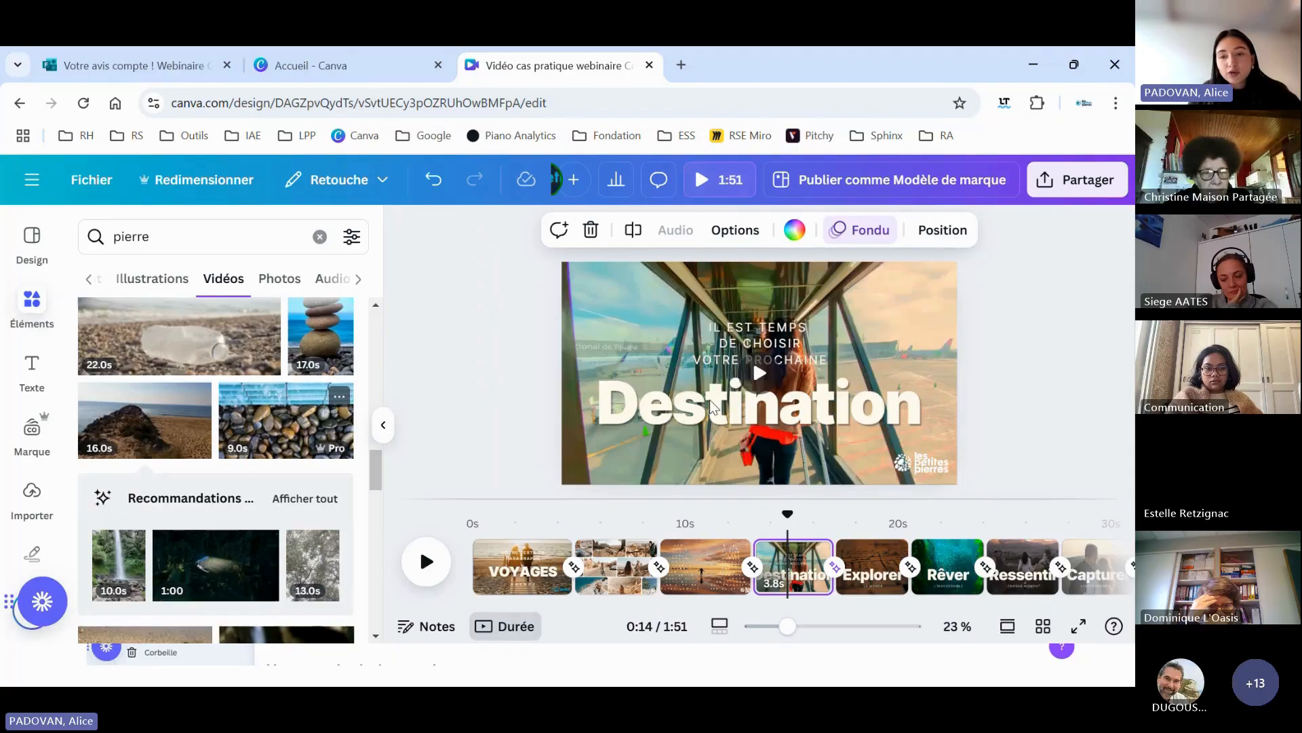
pyautogui.moveTo(634, 298); pyautogui.dragTo(604, 293)
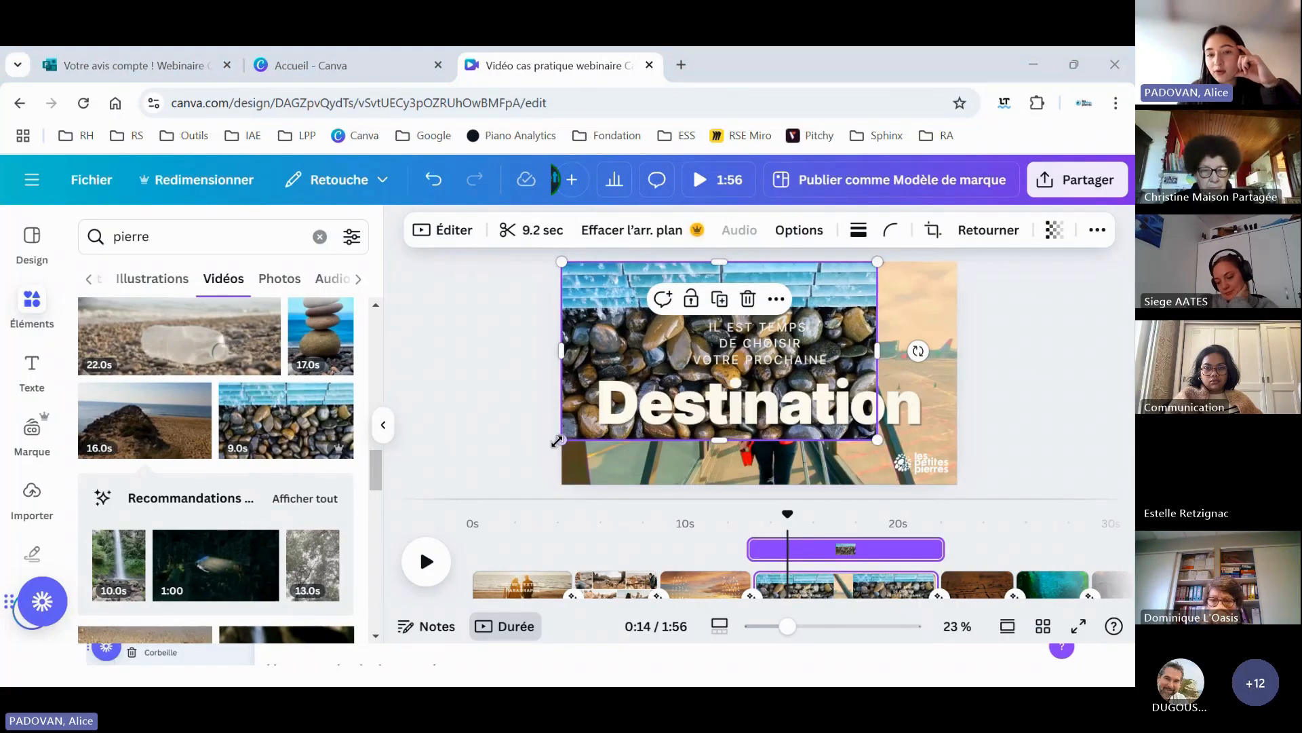
# - Crop the pebbles video at its upper, right and left edges, and readjust its side edges to widen it slightly
pyautogui.moveTo(568, 435)
pyautogui.mouseDown()
pyautogui.moveTo(563, 457)
pyautogui.moveTo(523, 466)
pyautogui.moveTo(583, 443)
pyautogui.moveTo(562, 440)
pyautogui.mouseUp()
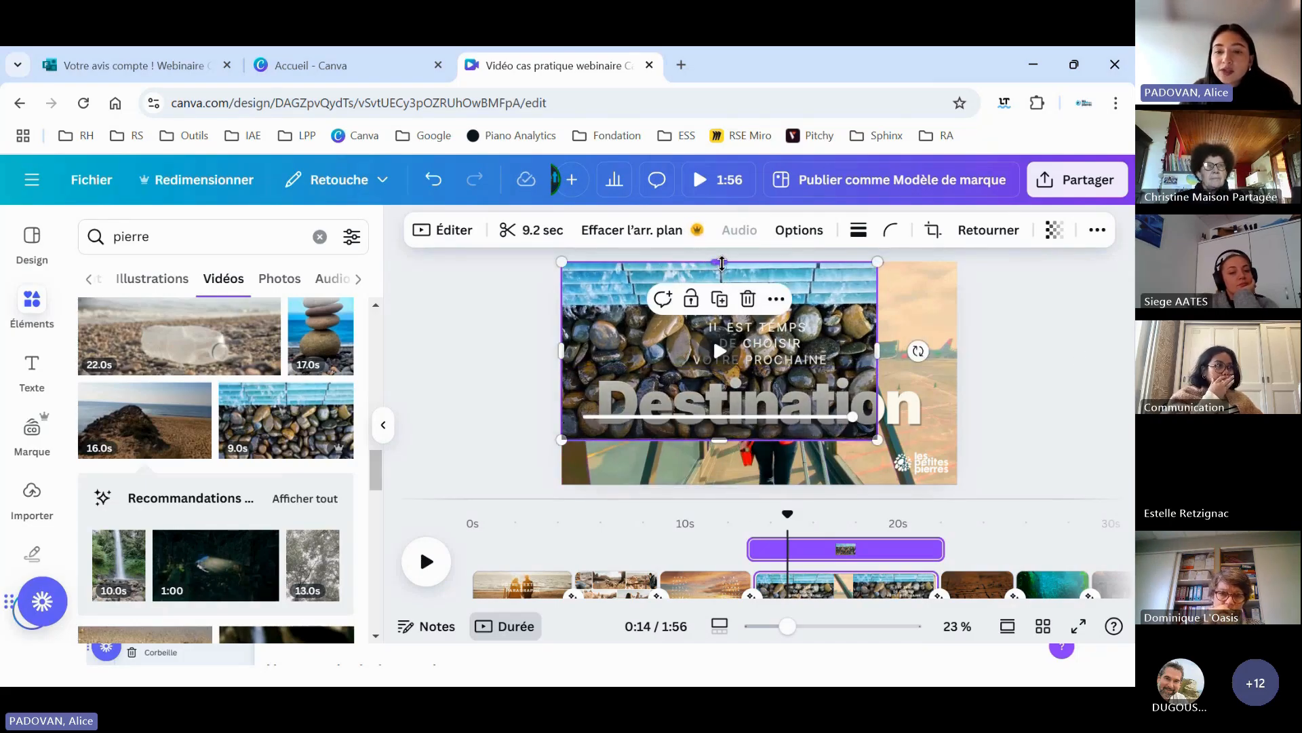
pyautogui.moveTo(719, 261)
pyautogui.mouseDown()
pyautogui.moveTo(715, 359)
pyautogui.moveTo(719, 261)
pyautogui.moveTo(722, 293)
pyautogui.moveTo(723, 276)
pyautogui.mouseUp()
pyautogui.moveTo(878, 362); pyautogui.dragTo(788, 363)
pyautogui.moveTo(561, 361); pyautogui.dragTo(588, 357)
pyautogui.click(477, 379)
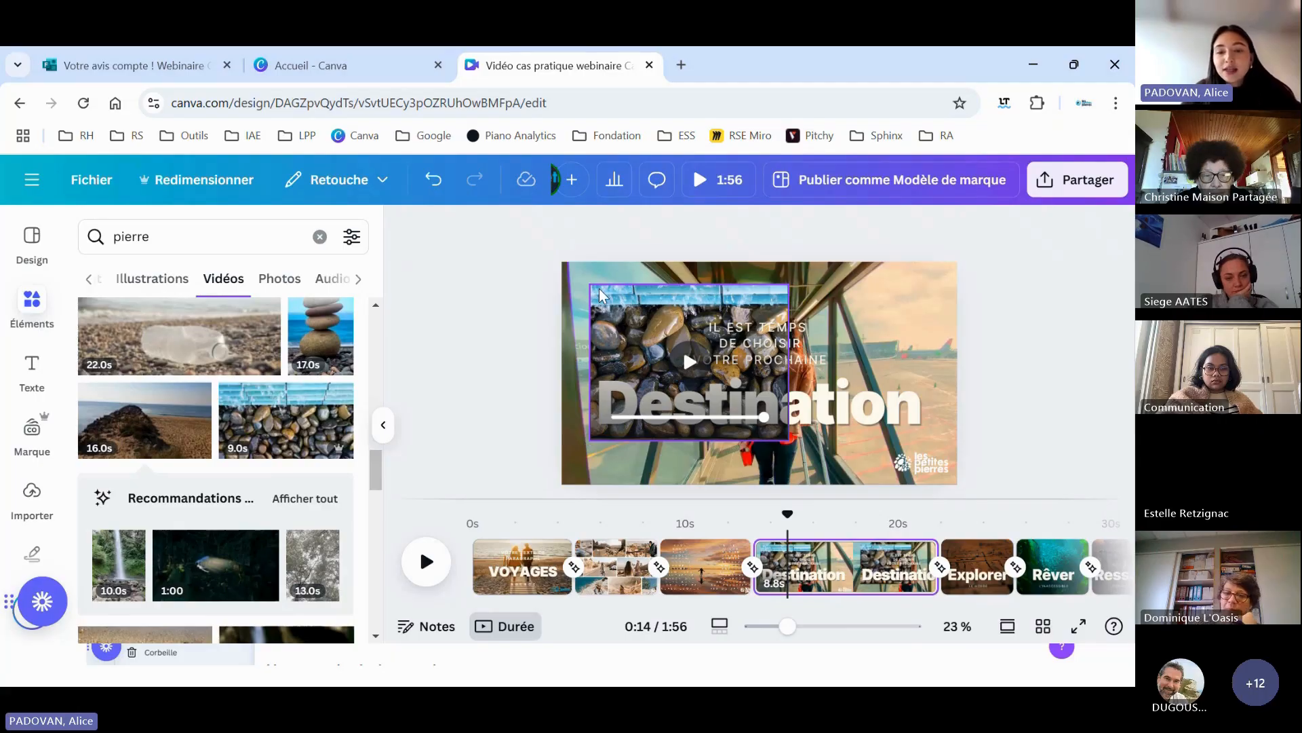
pyautogui.click(602, 302)
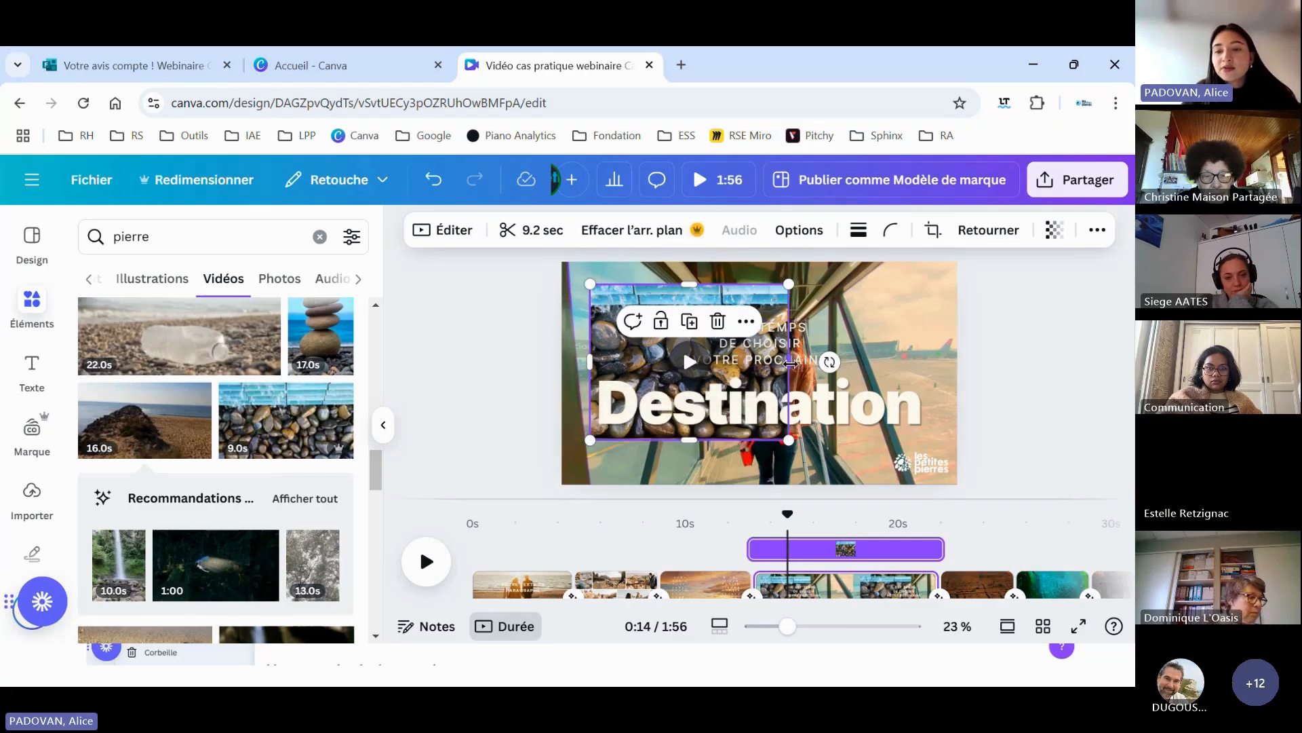
pyautogui.moveTo(684, 347)
pyautogui.mouseDown()
pyautogui.moveTo(661, 328)
pyautogui.moveTo(673, 346)
pyautogui.mouseUp()
pyautogui.moveTo(777, 357); pyautogui.dragTo(818, 357)
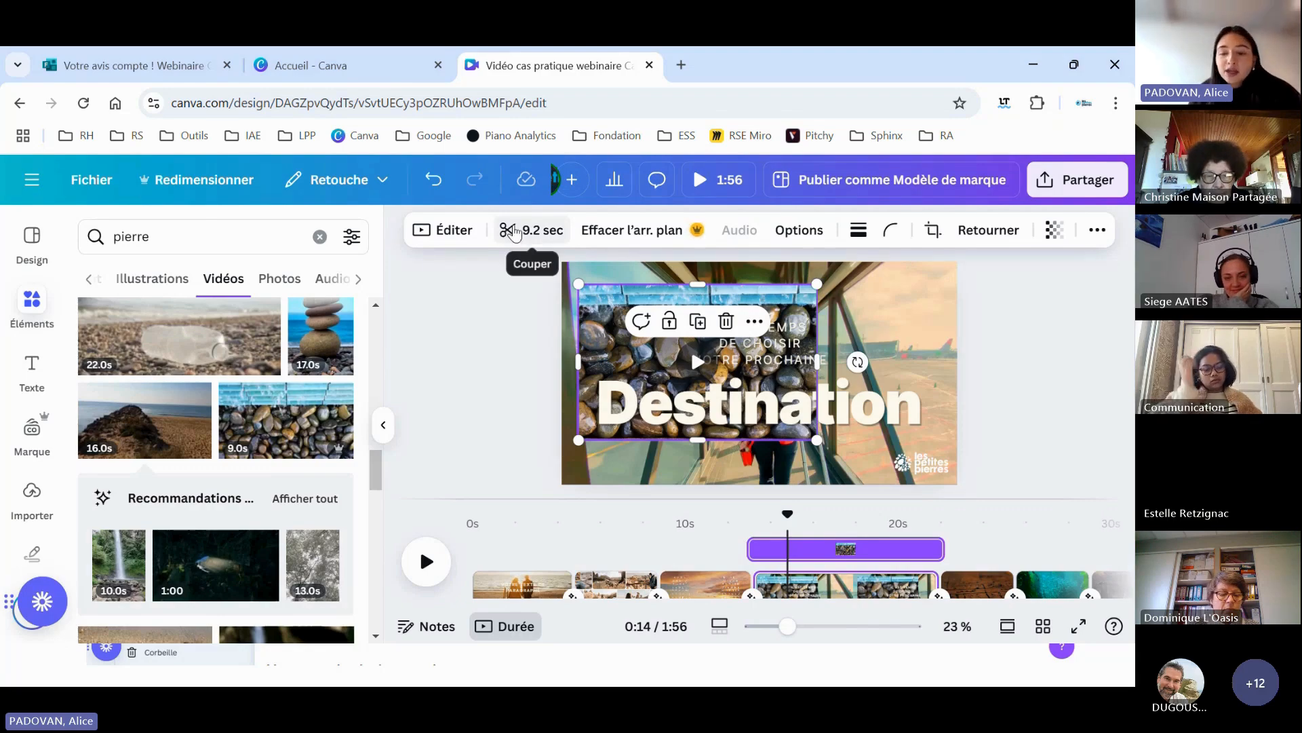
# - Trim the beginning of the pebbles video so the clip lasts 5.0 seconds
pyautogui.click(514, 231)
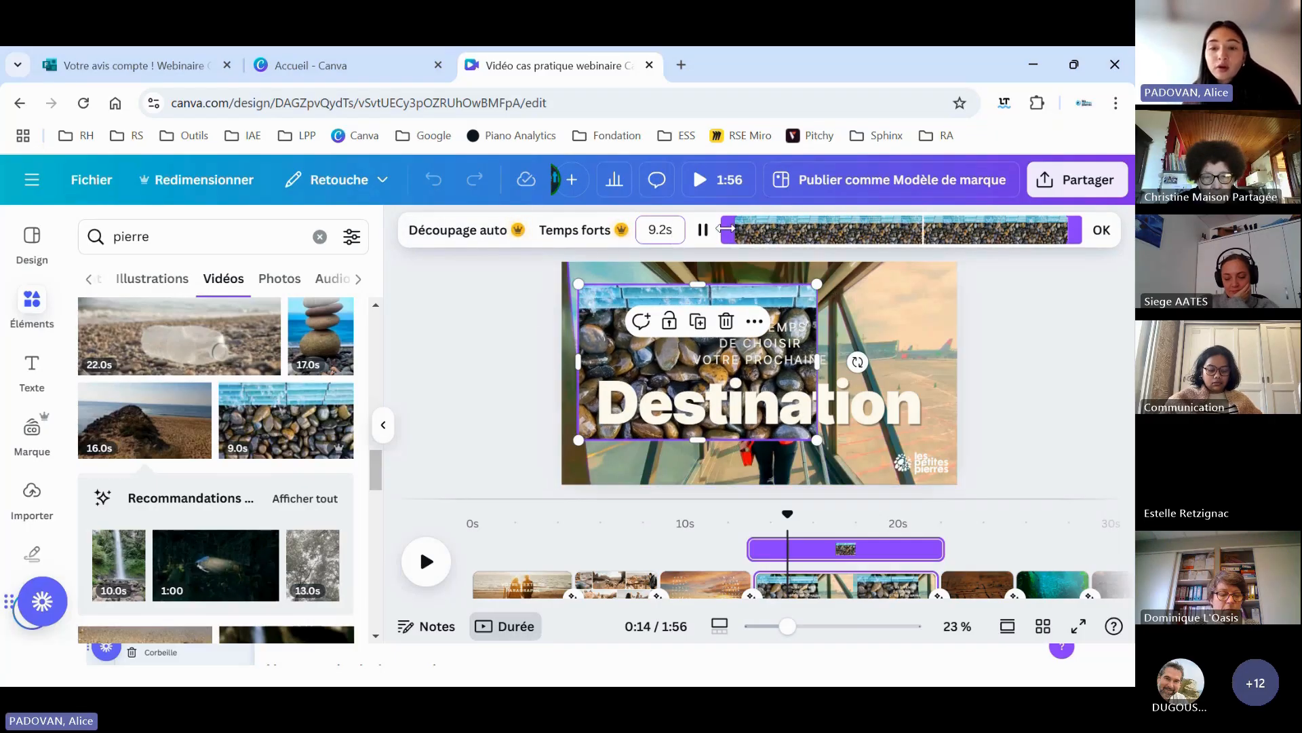
pyautogui.moveTo(726, 230); pyautogui.dragTo(880, 230)
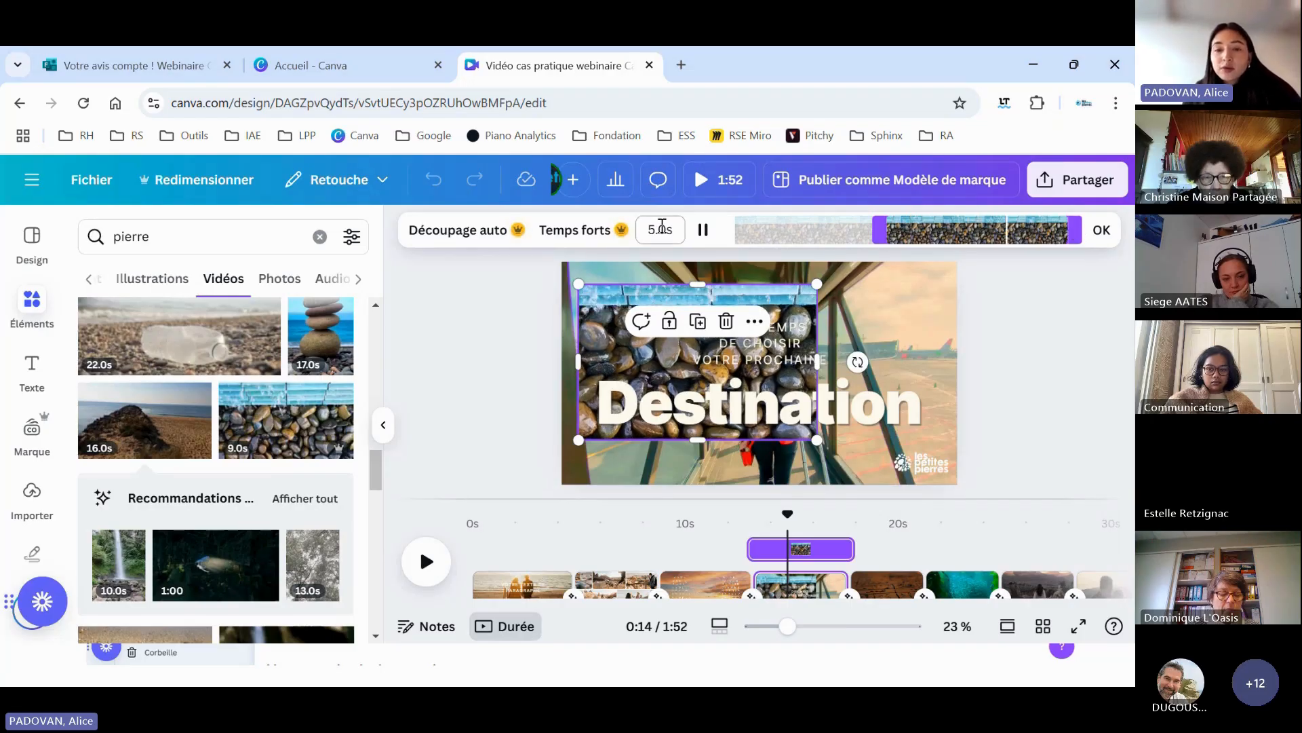
pyautogui.click(1101, 234)
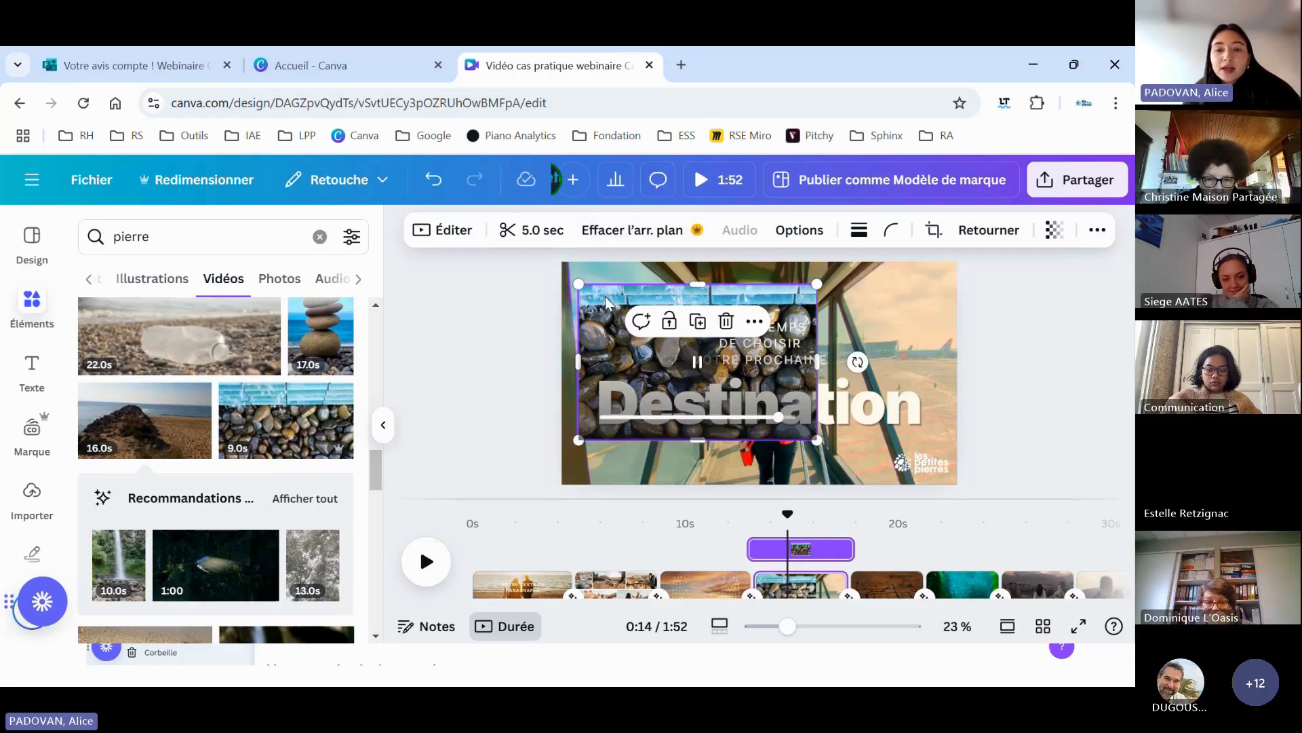
# - Move the pebbles video into the page's upper-left corner and set its playback speed to 0.75
pyautogui.moveTo(603, 297)
pyautogui.mouseDown()
pyautogui.moveTo(592, 308)
pyautogui.moveTo(593, 278)
pyautogui.mouseUp()
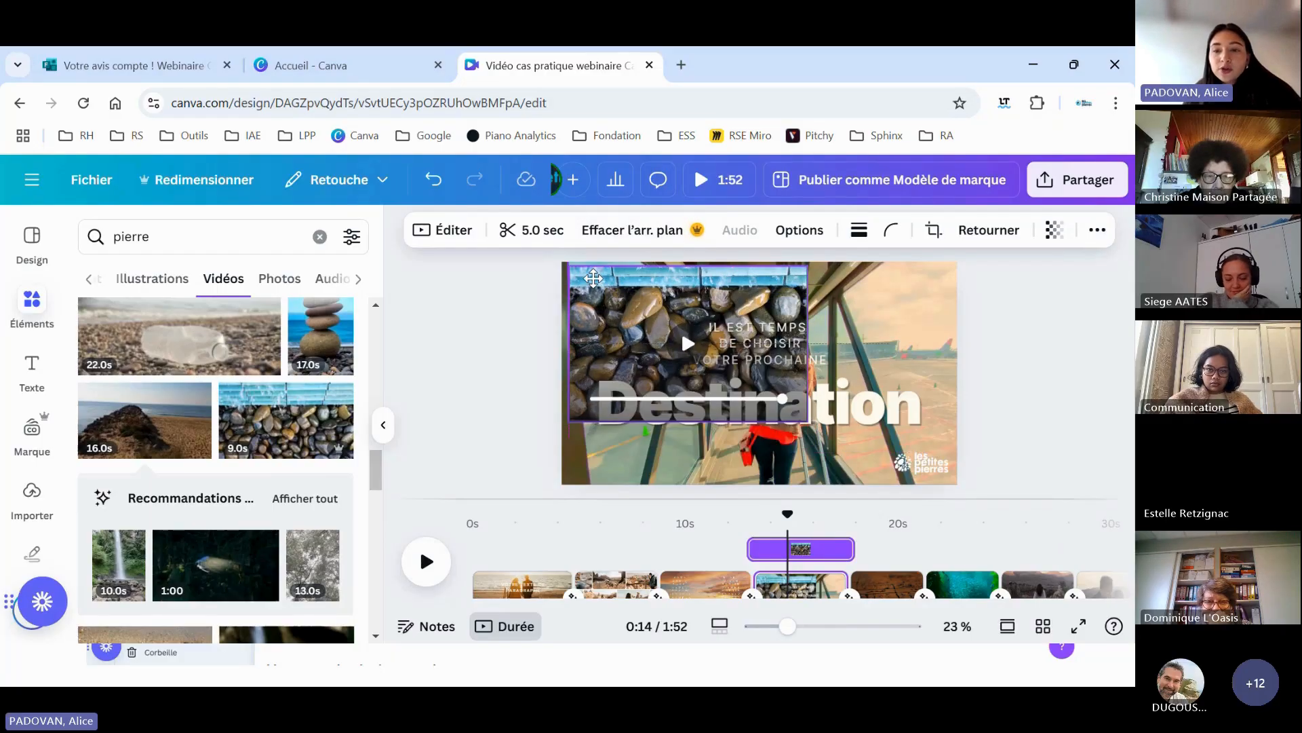
pyautogui.click(799, 230)
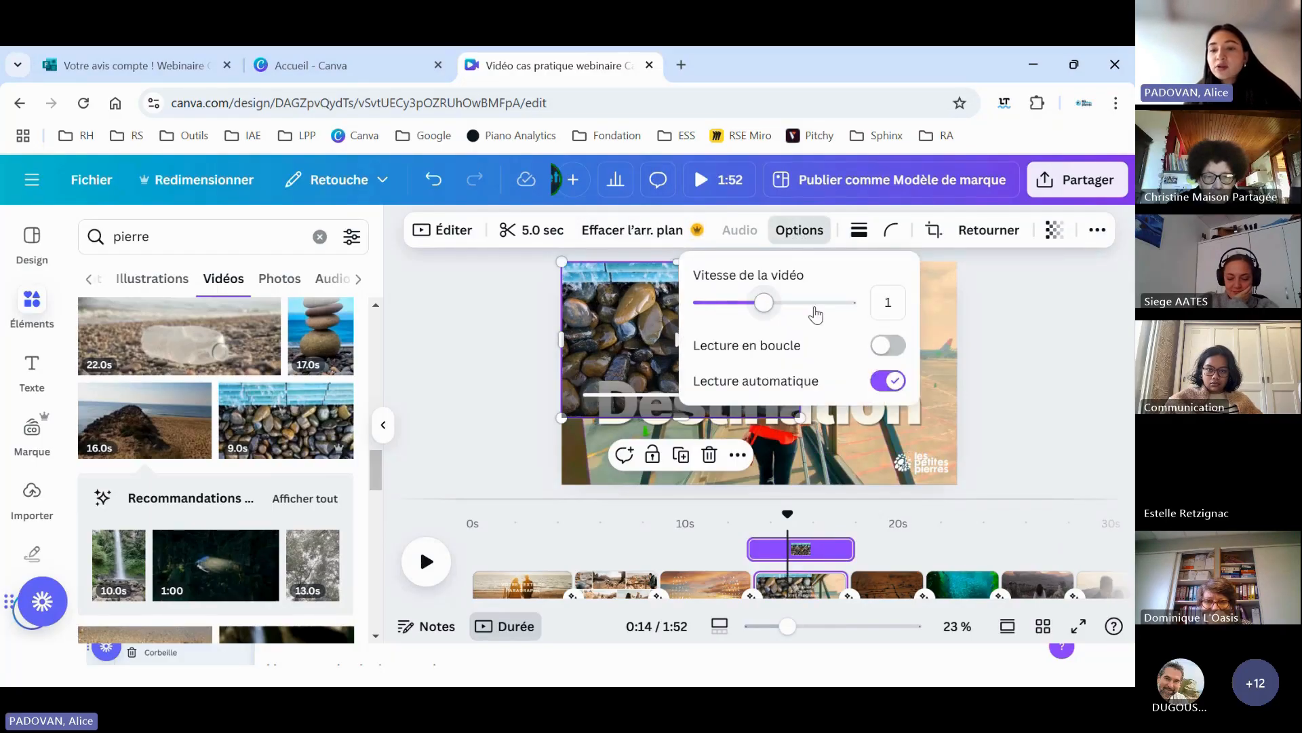
pyautogui.moveTo(765, 303)
pyautogui.mouseDown()
pyautogui.moveTo(829, 307)
pyautogui.moveTo(749, 310)
pyautogui.mouseUp()
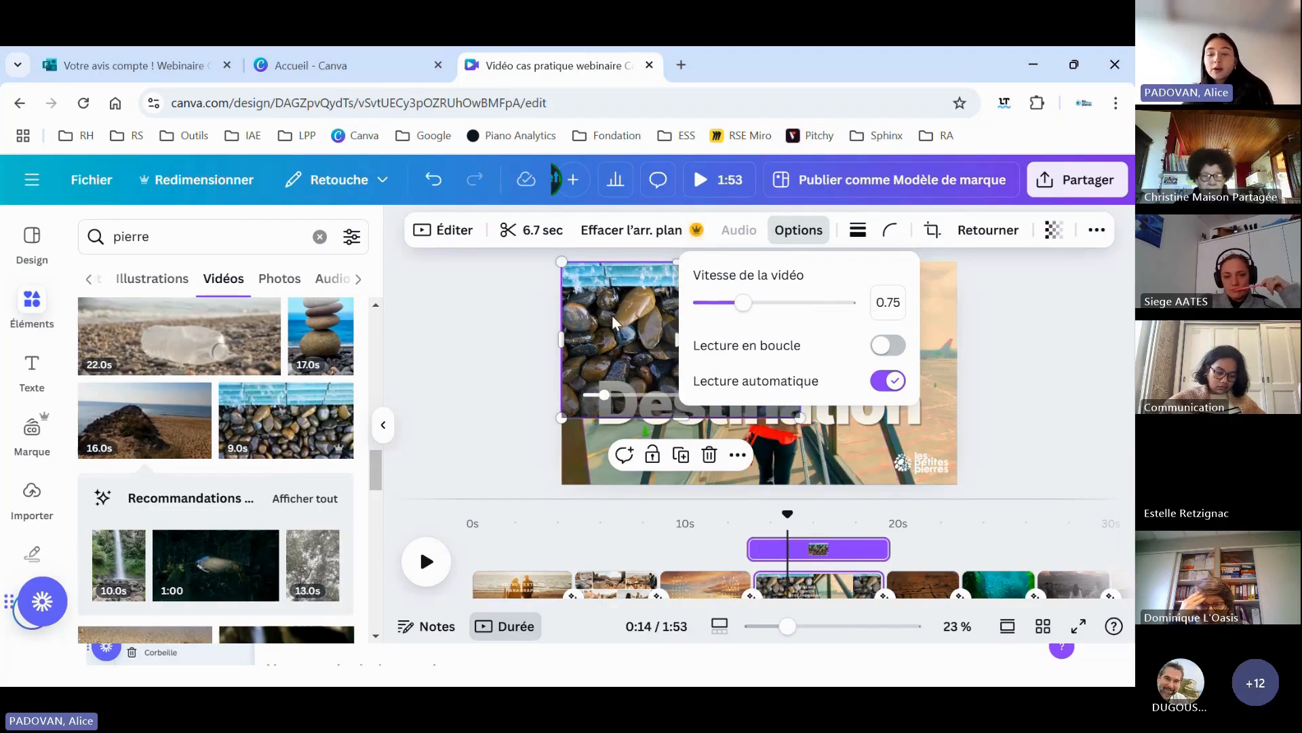
pyautogui.click(810, 232)
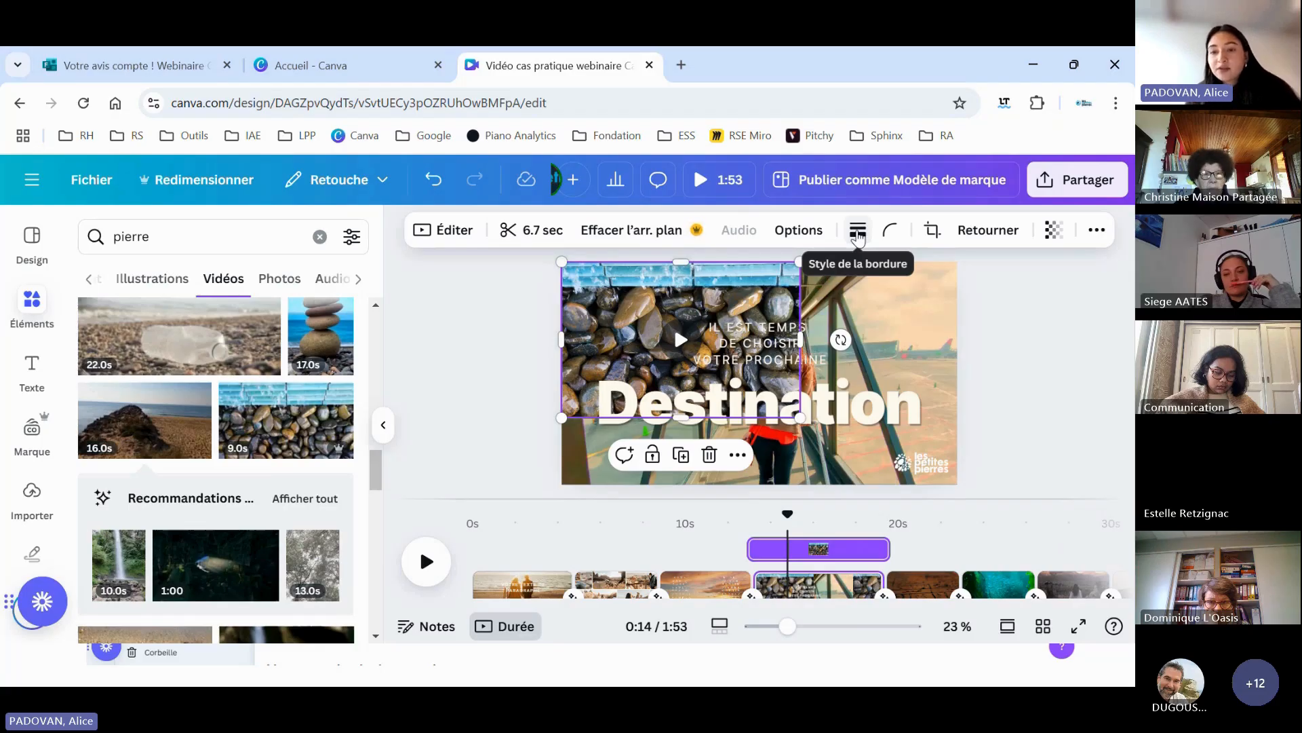
# - Add a thick solid black border around the pebbles video
pyautogui.click(858, 234)
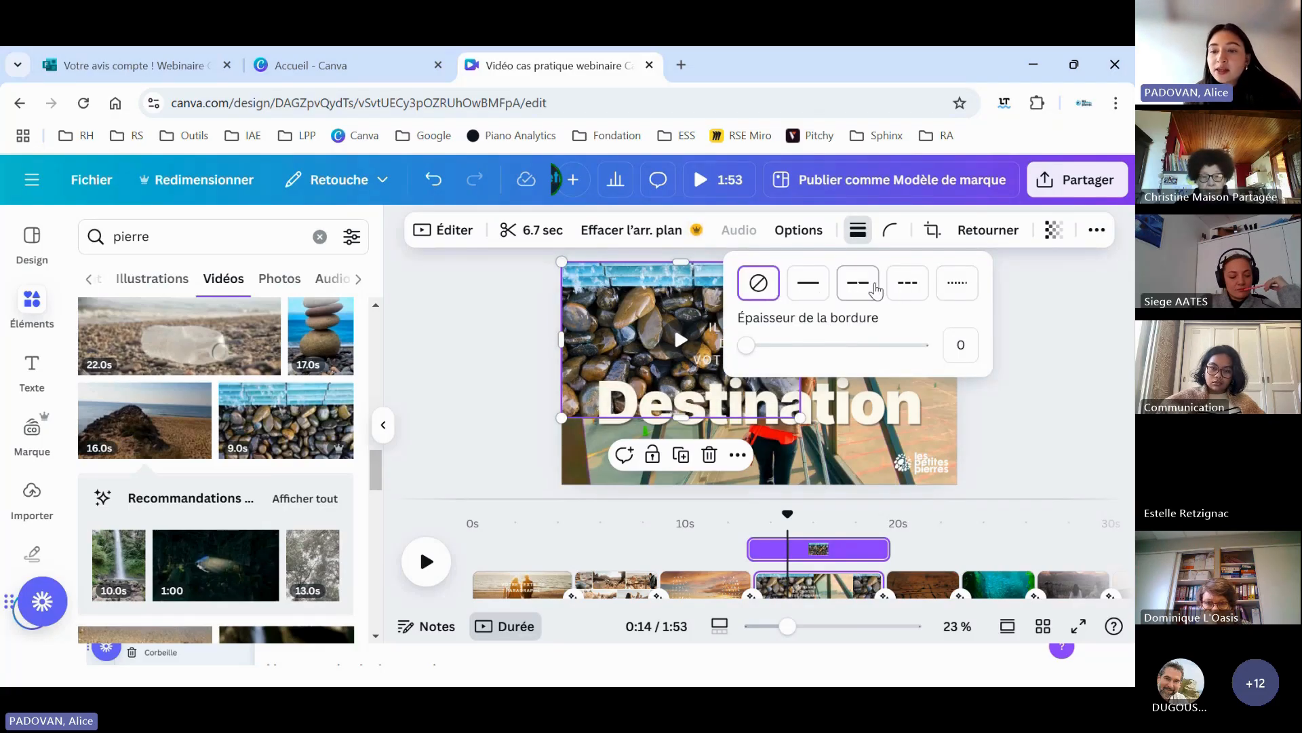
pyautogui.click(746, 344)
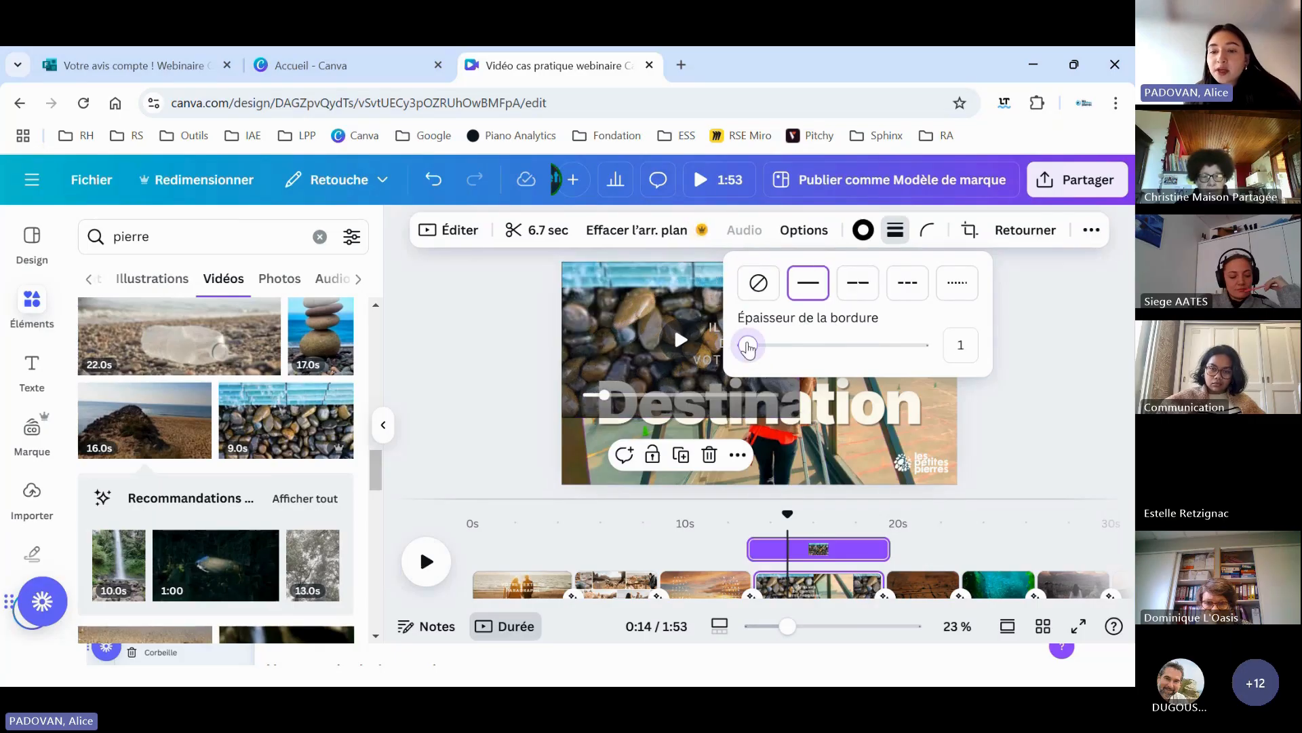
pyautogui.moveTo(749, 346); pyautogui.dragTo(837, 351)
pyautogui.click(1064, 352)
pyautogui.click(1003, 311)
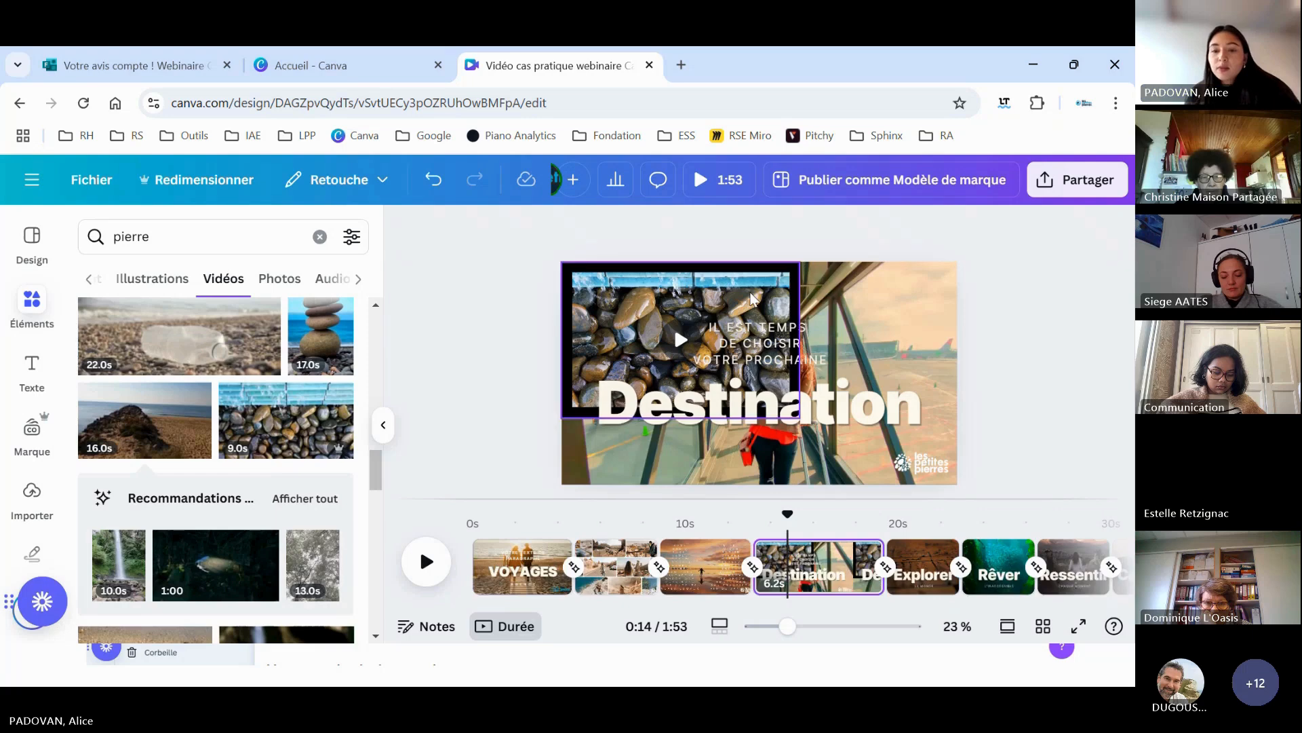
# - Delete the "Destination" title and the "Il est temps de choisir votre prochaine" text from the page
pyautogui.click(826, 404)
pyautogui.press('Delete')
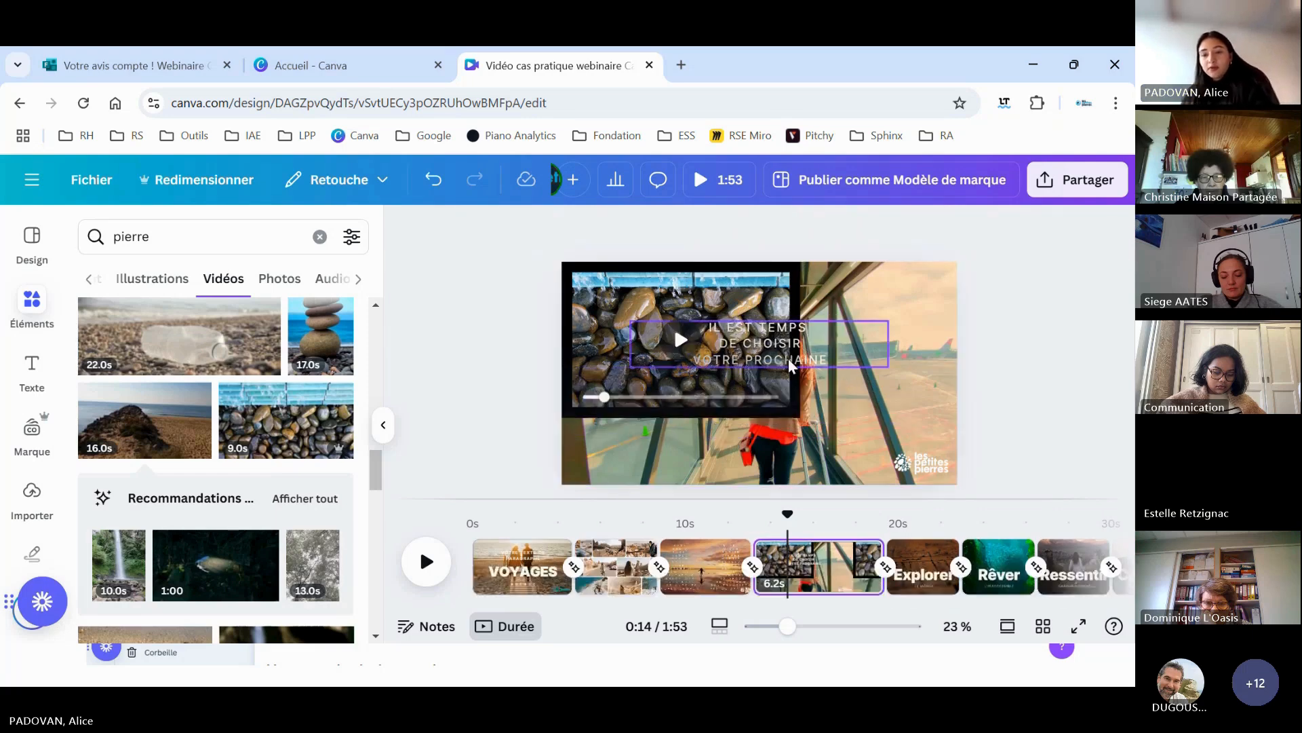
pyautogui.click(787, 342)
pyautogui.press('Delete')
# - Enlarge the pebbles video slightly and change its border colour to the Les Petites Pierres brand blue #00add3
pyautogui.click(790, 343)
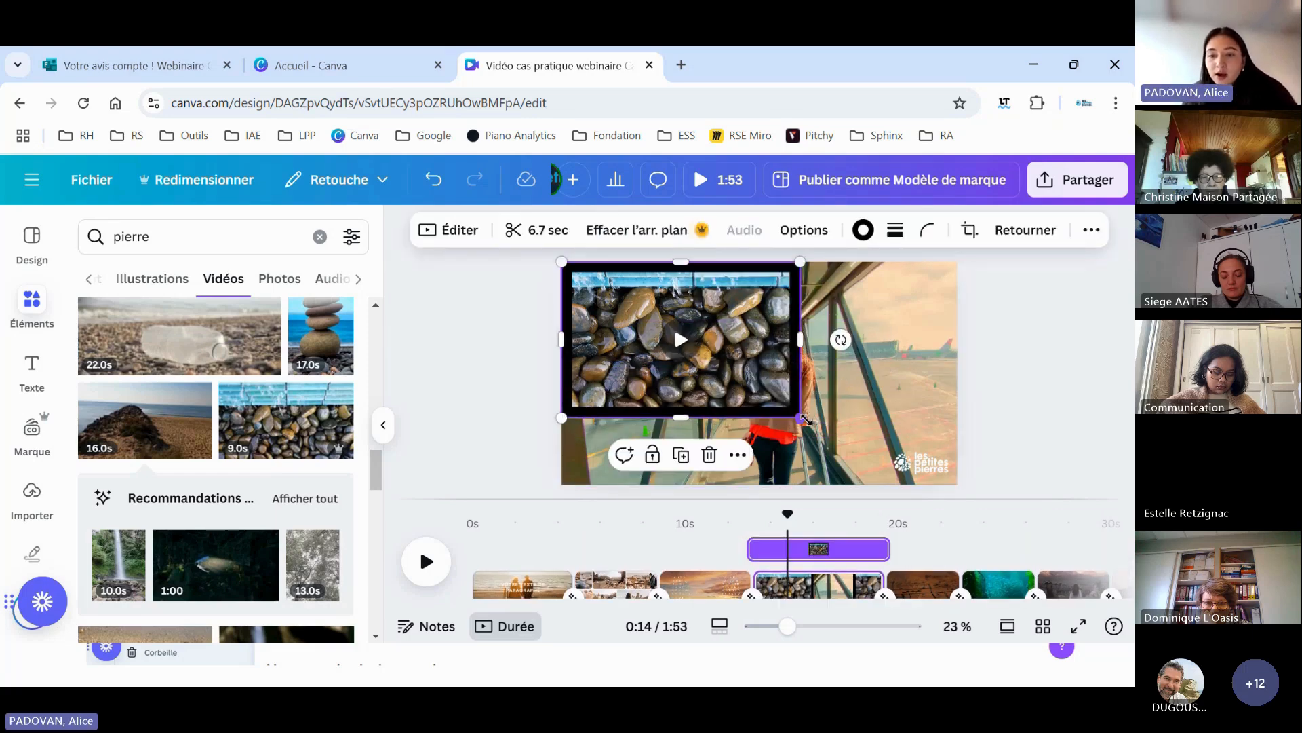
pyautogui.moveTo(800, 418); pyautogui.dragTo(831, 439)
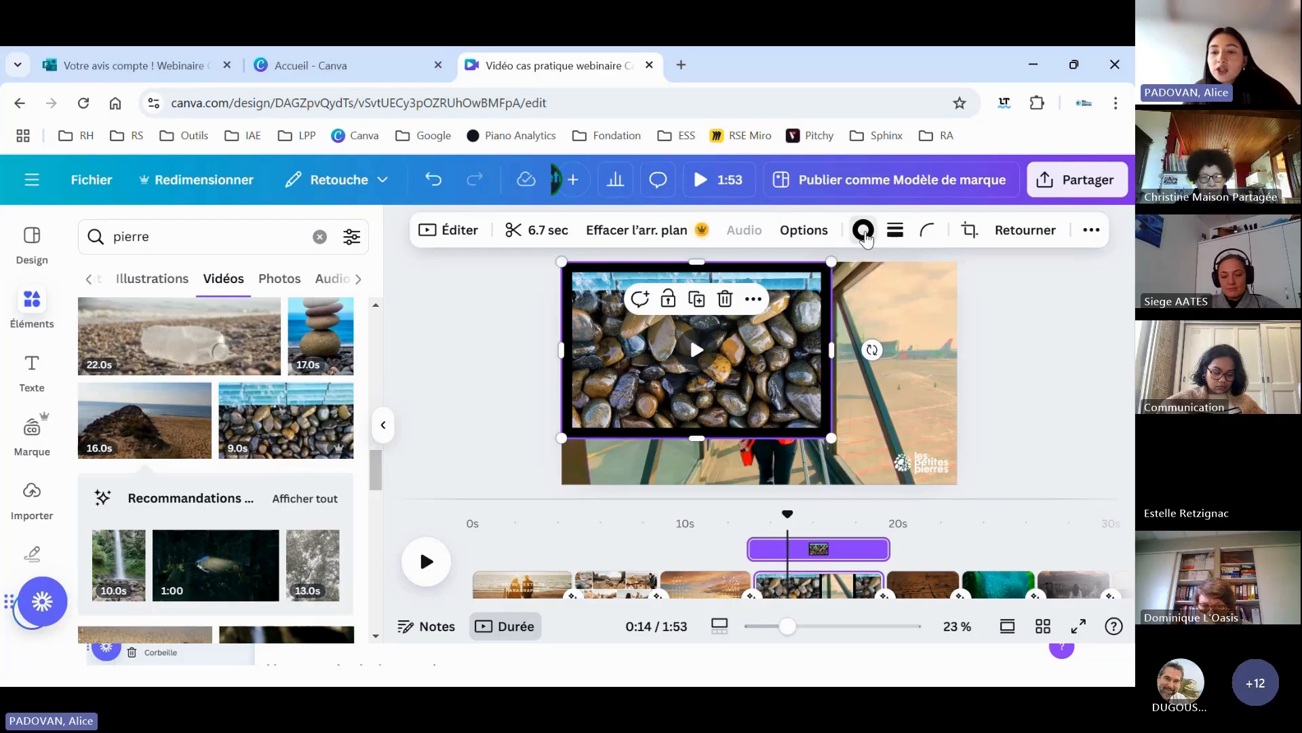
pyautogui.click(864, 233)
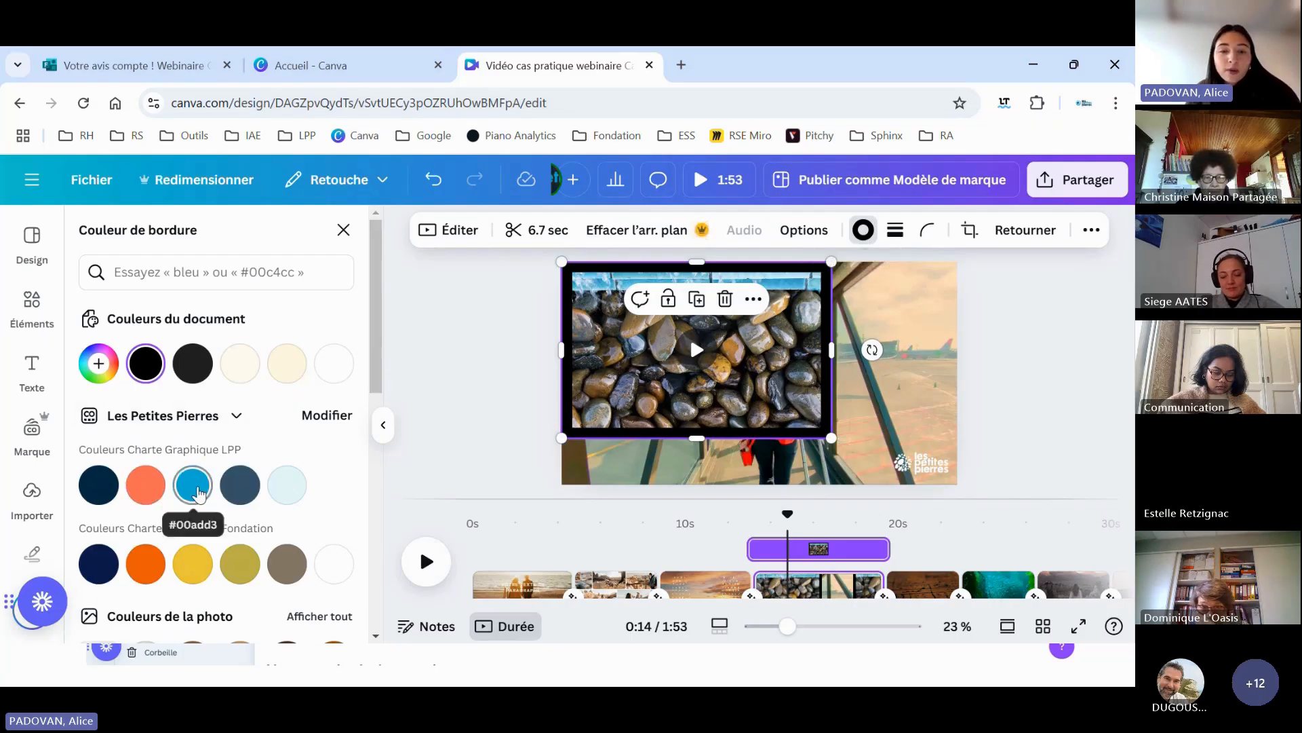
pyautogui.click(193, 485)
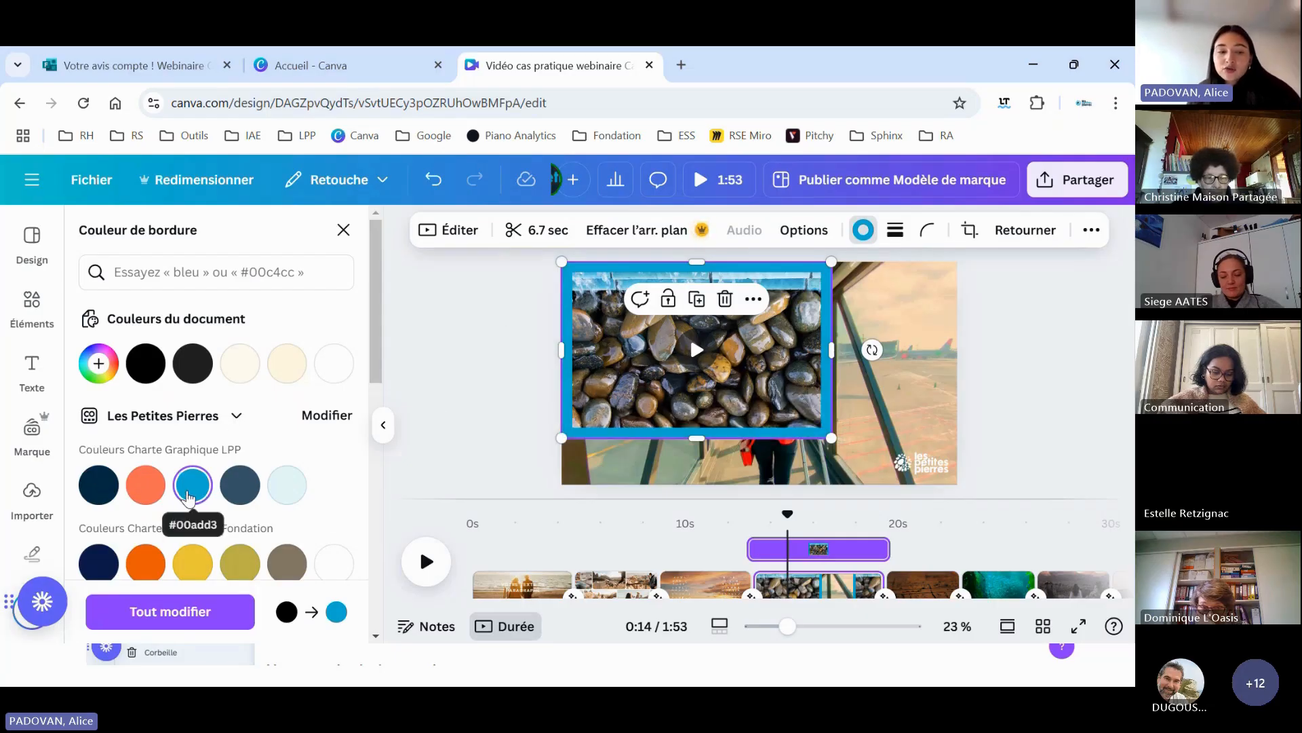
pyautogui.click(497, 348)
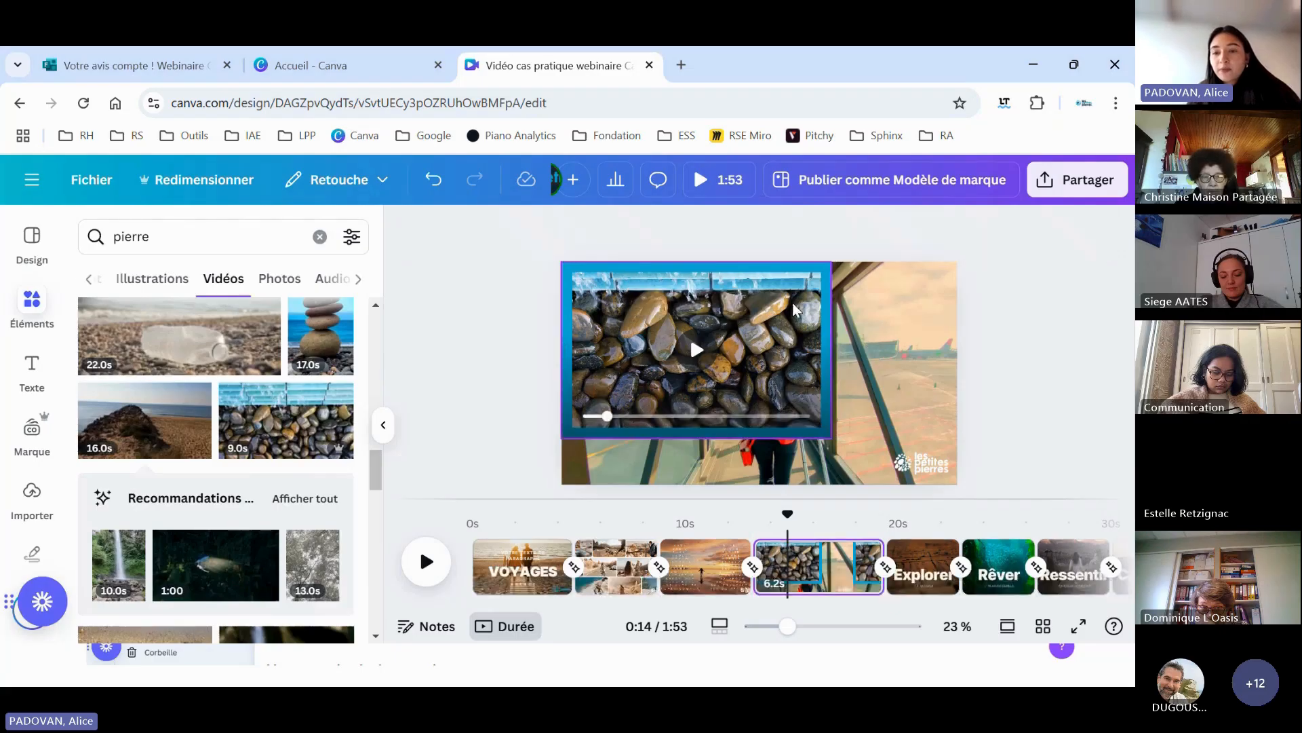
# - Try the dashed border styles on the pebbles video and settle on the dotted one
pyautogui.click(822, 286)
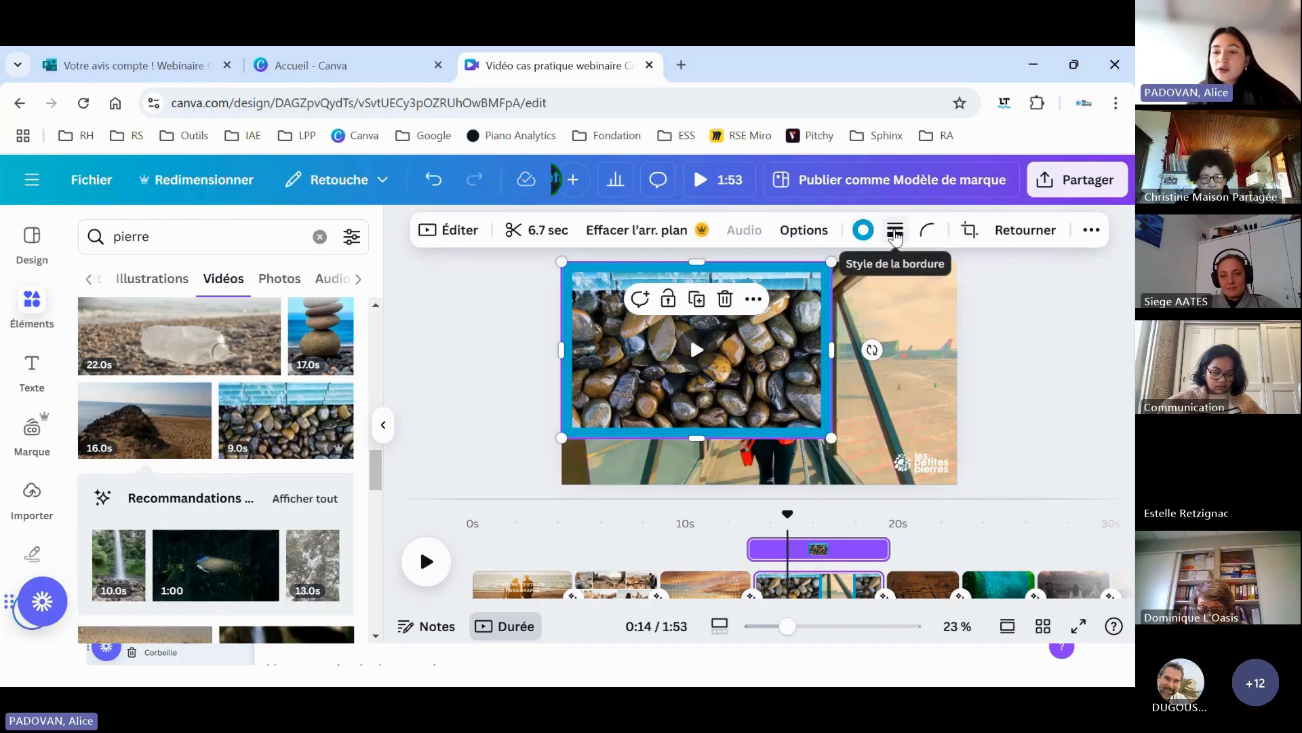
pyautogui.click(895, 231)
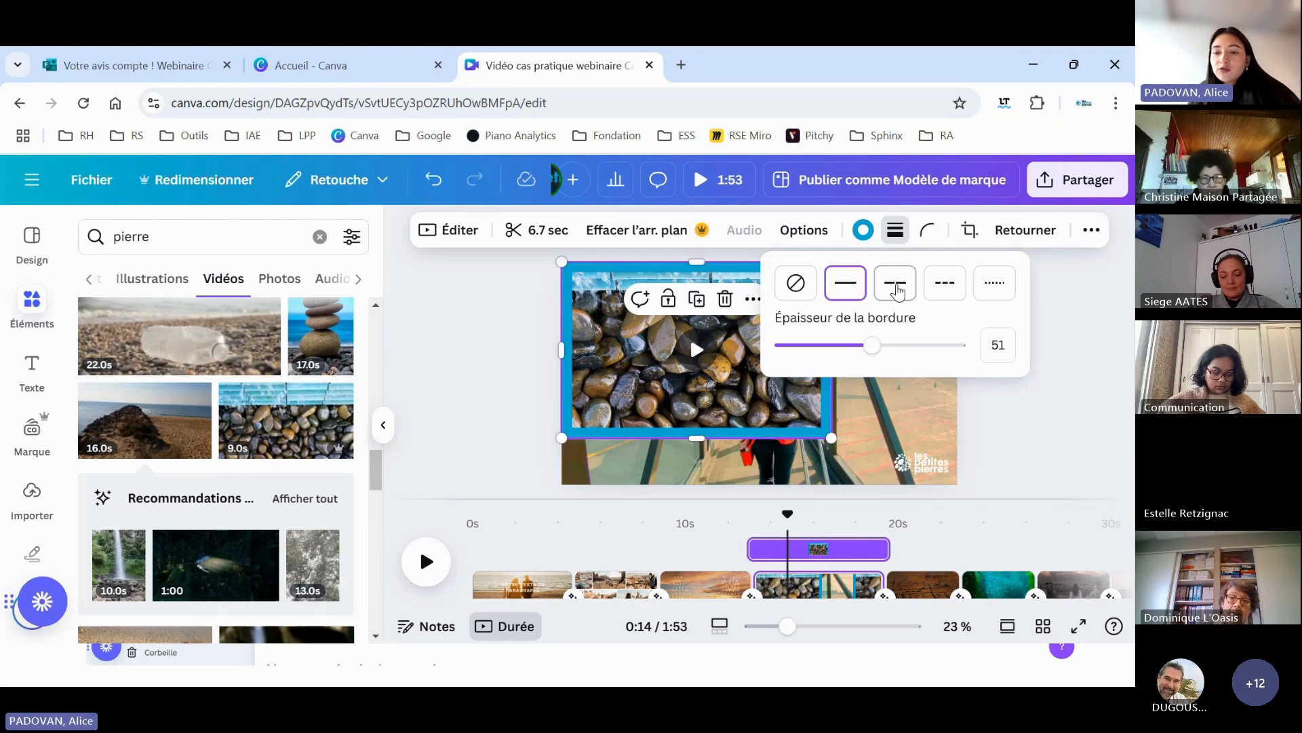
pyautogui.click(895, 284)
pyautogui.click(945, 283)
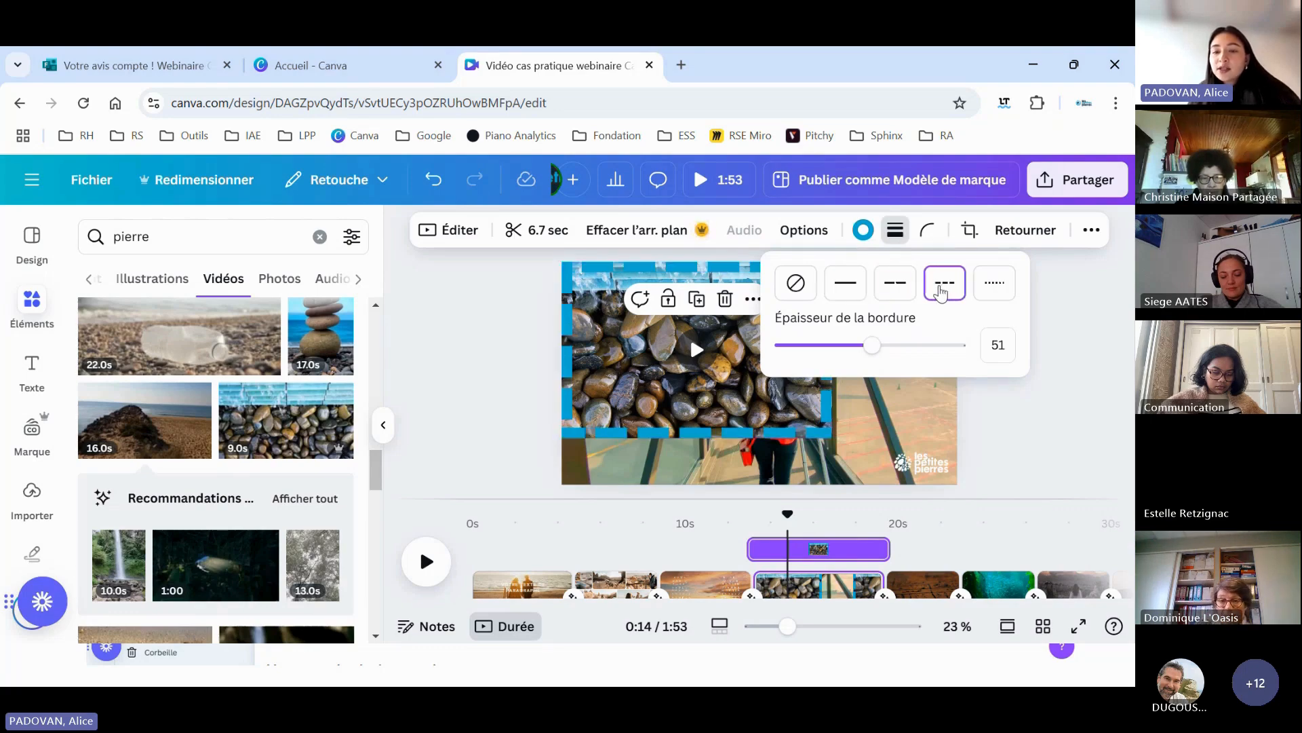
pyautogui.click(985, 295)
pyautogui.click(1090, 311)
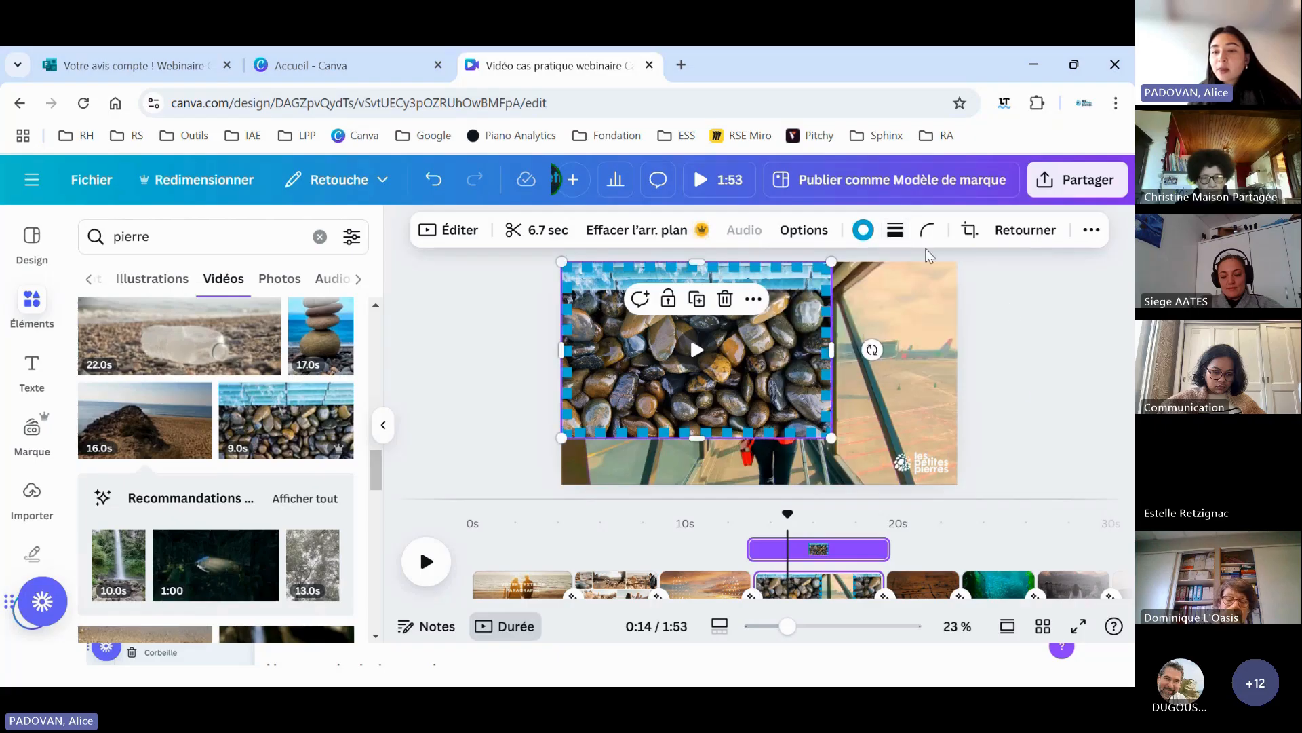
# - Shift the pebbles video slightly away from the page's upper-left corner and try the corner rounding, leaving it at 0
pyautogui.click(928, 231)
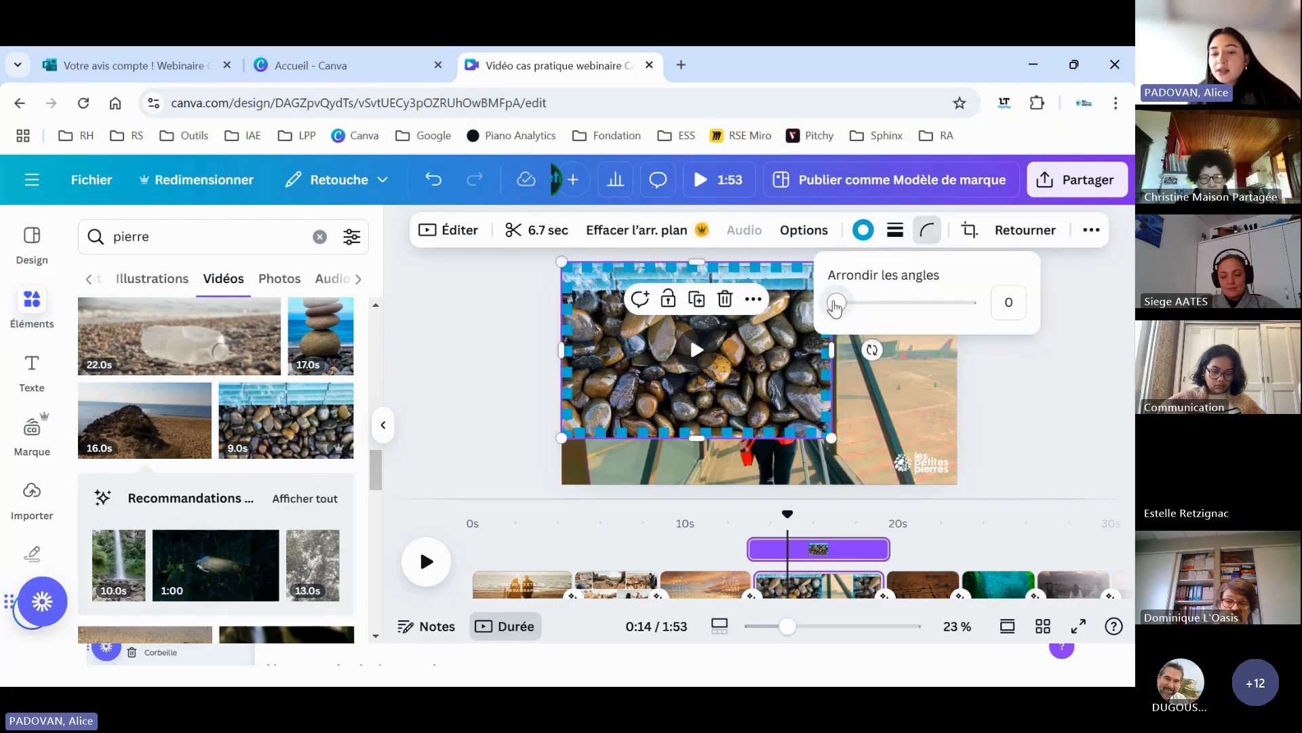
pyautogui.moveTo(752, 325)
pyautogui.mouseDown()
pyautogui.moveTo(749, 369)
pyautogui.moveTo(771, 329)
pyautogui.mouseUp()
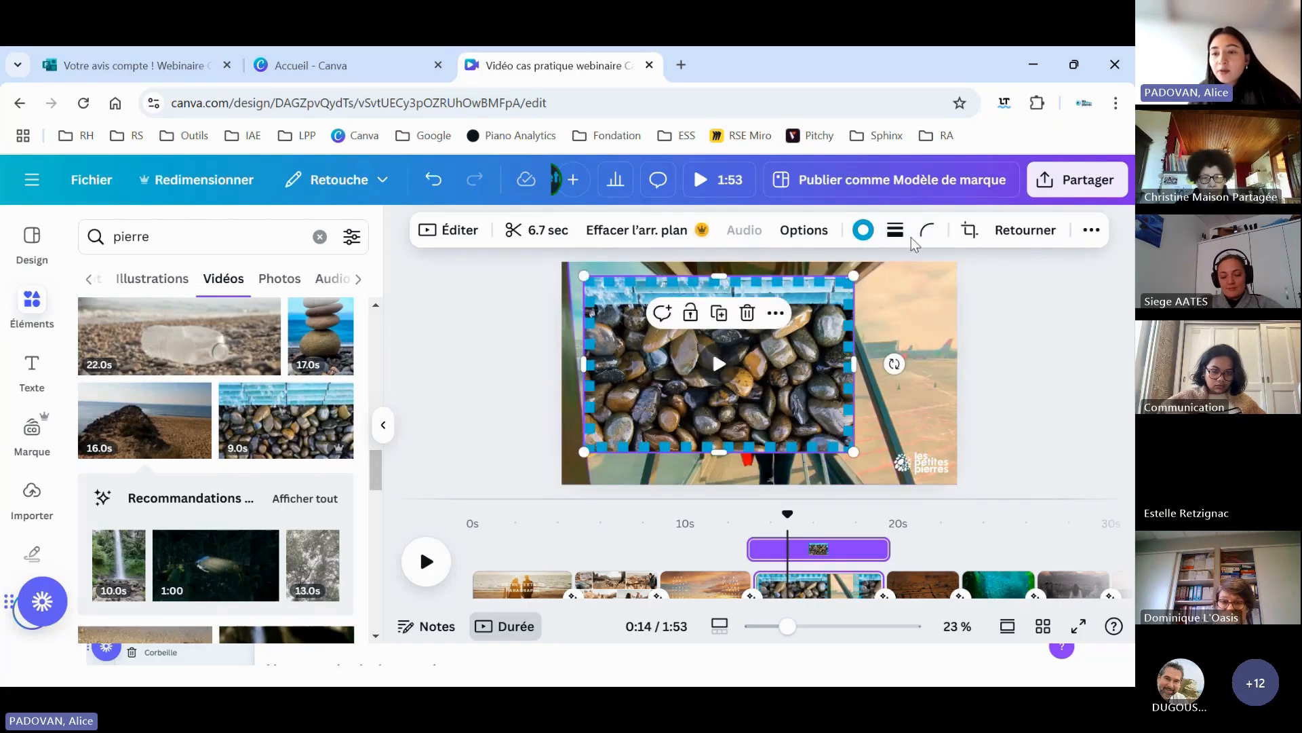
pyautogui.click(926, 231)
pyautogui.moveTo(836, 302)
pyautogui.mouseDown()
pyautogui.moveTo(894, 319)
pyautogui.moveTo(922, 308)
pyautogui.moveTo(848, 313)
pyautogui.moveTo(858, 327)
pyautogui.moveTo(838, 318)
pyautogui.moveTo(864, 316)
pyautogui.moveTo(835, 317)
pyautogui.mouseUp()
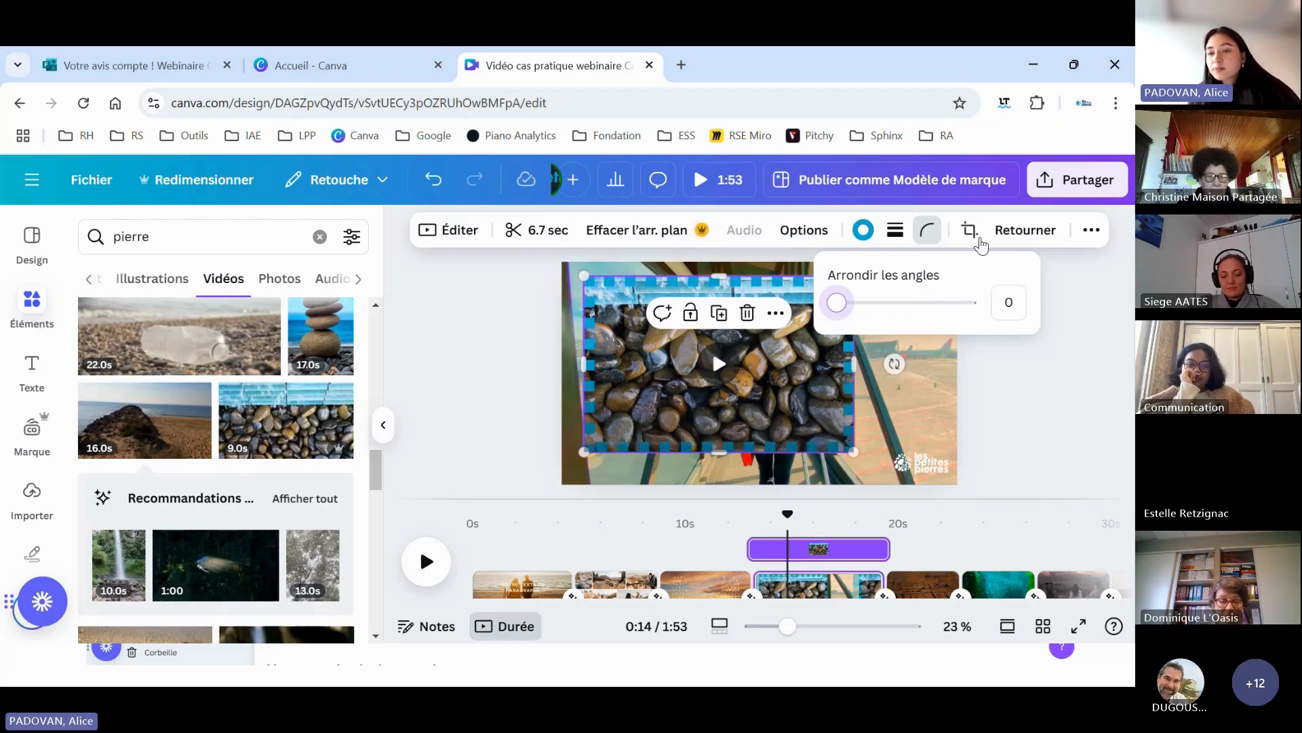
# - Crop the pebbles video freely from its upper-left corner to keep only stones, and narrow its frame slightly
pyautogui.click(970, 233)
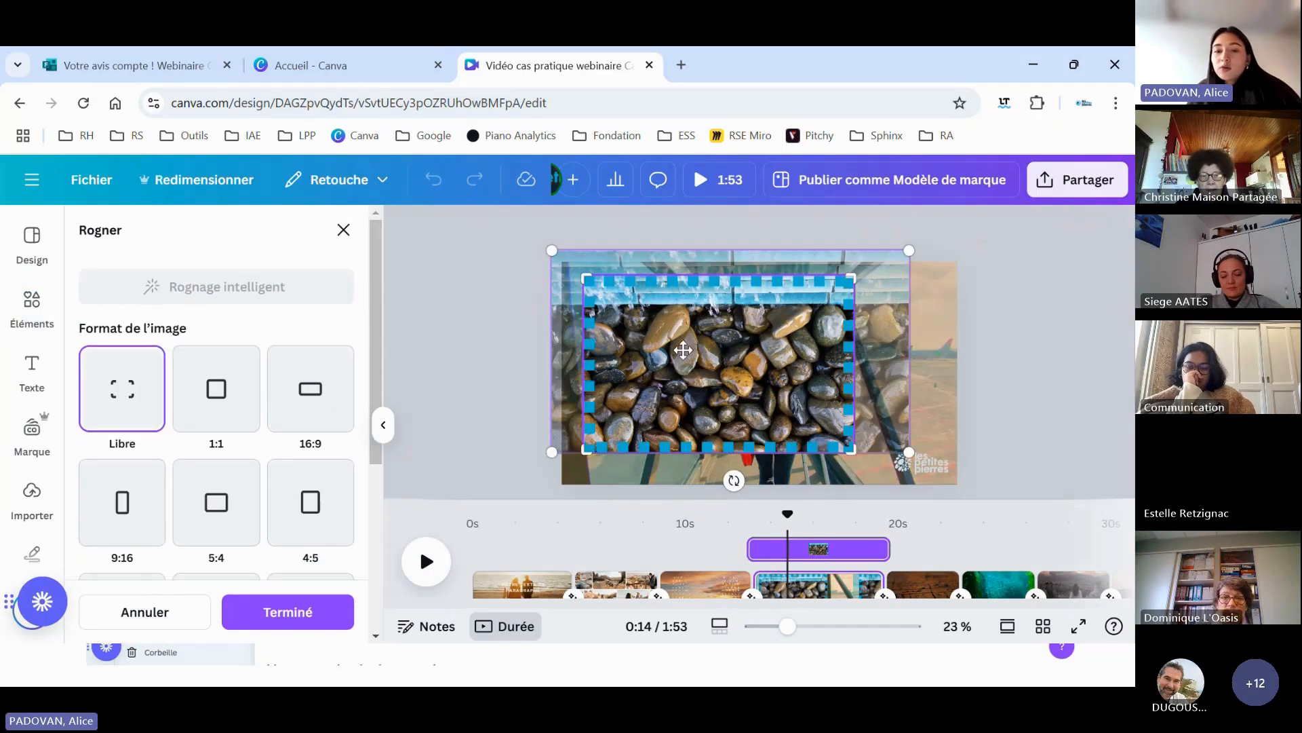
pyautogui.moveTo(586, 278); pyautogui.dragTo(647, 325)
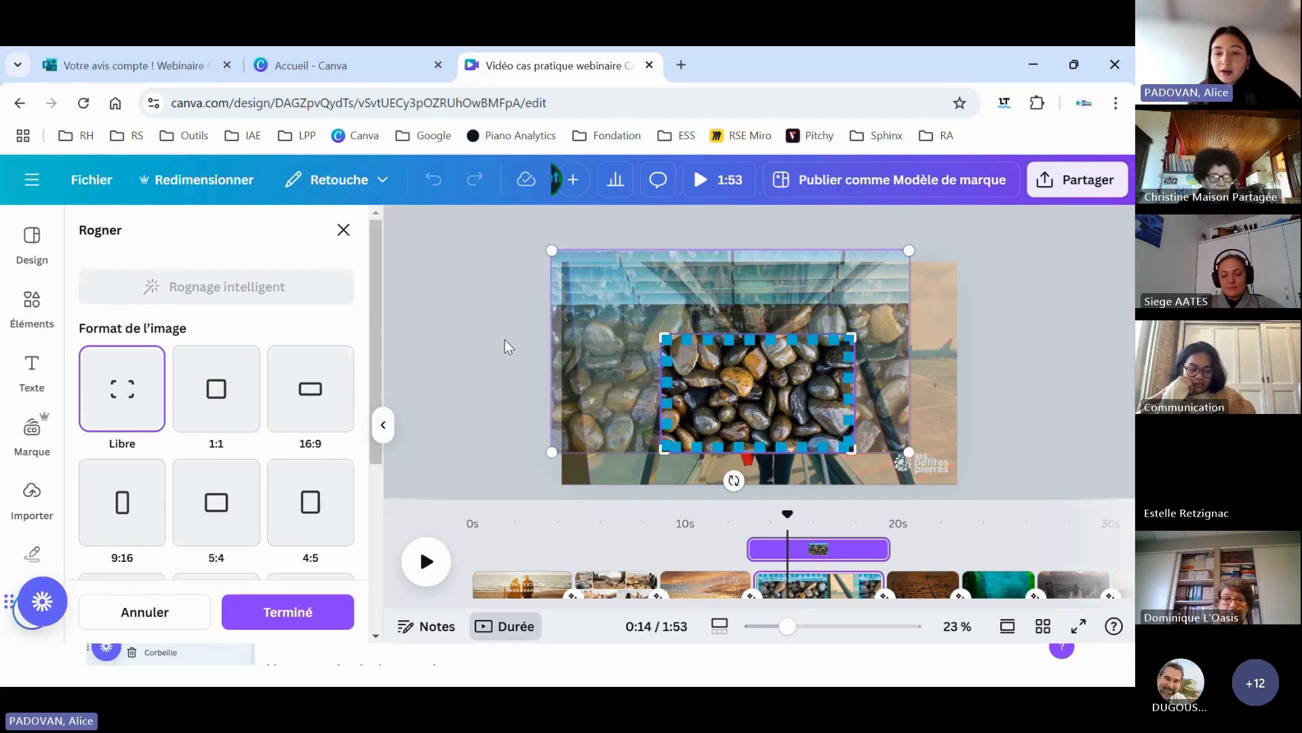
pyautogui.click(505, 340)
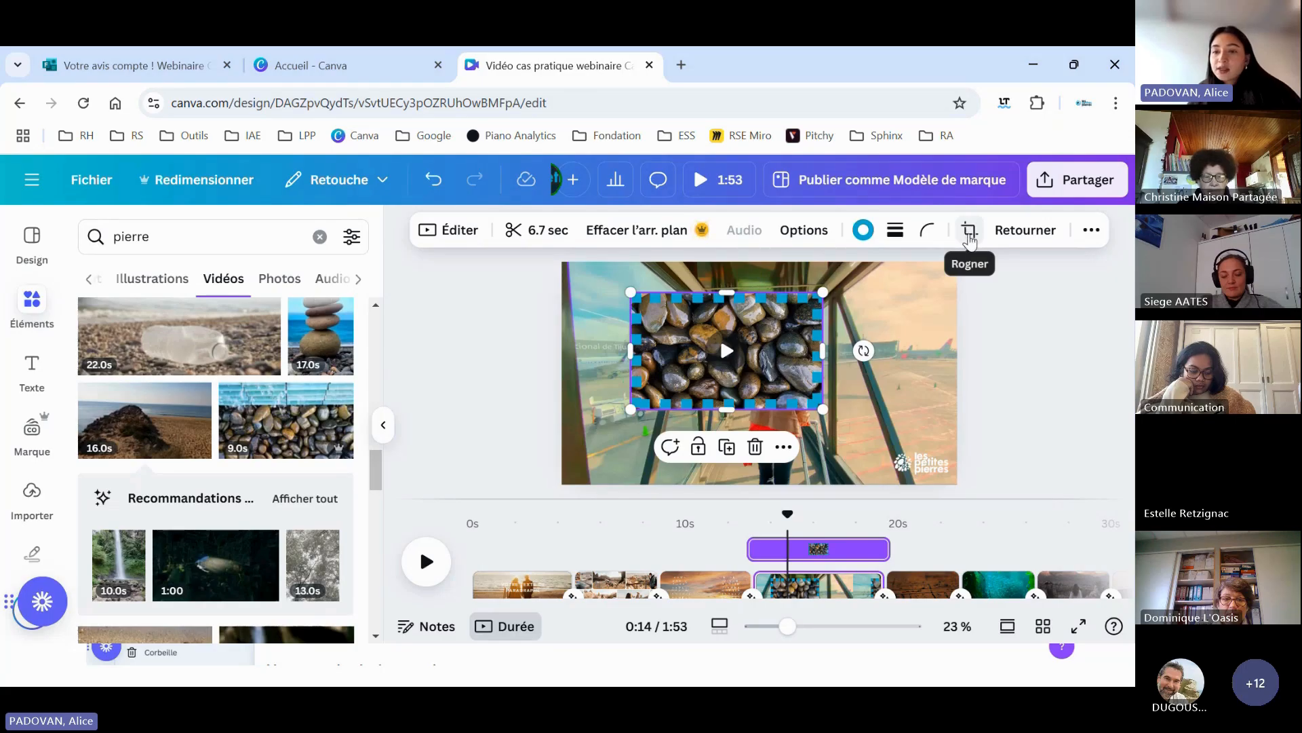
pyautogui.moveTo(824, 351)
pyautogui.mouseDown()
pyautogui.moveTo(768, 355)
pyautogui.moveTo(810, 351)
pyautogui.mouseUp()
pyautogui.moveTo(728, 313); pyautogui.dragTo(728, 290)
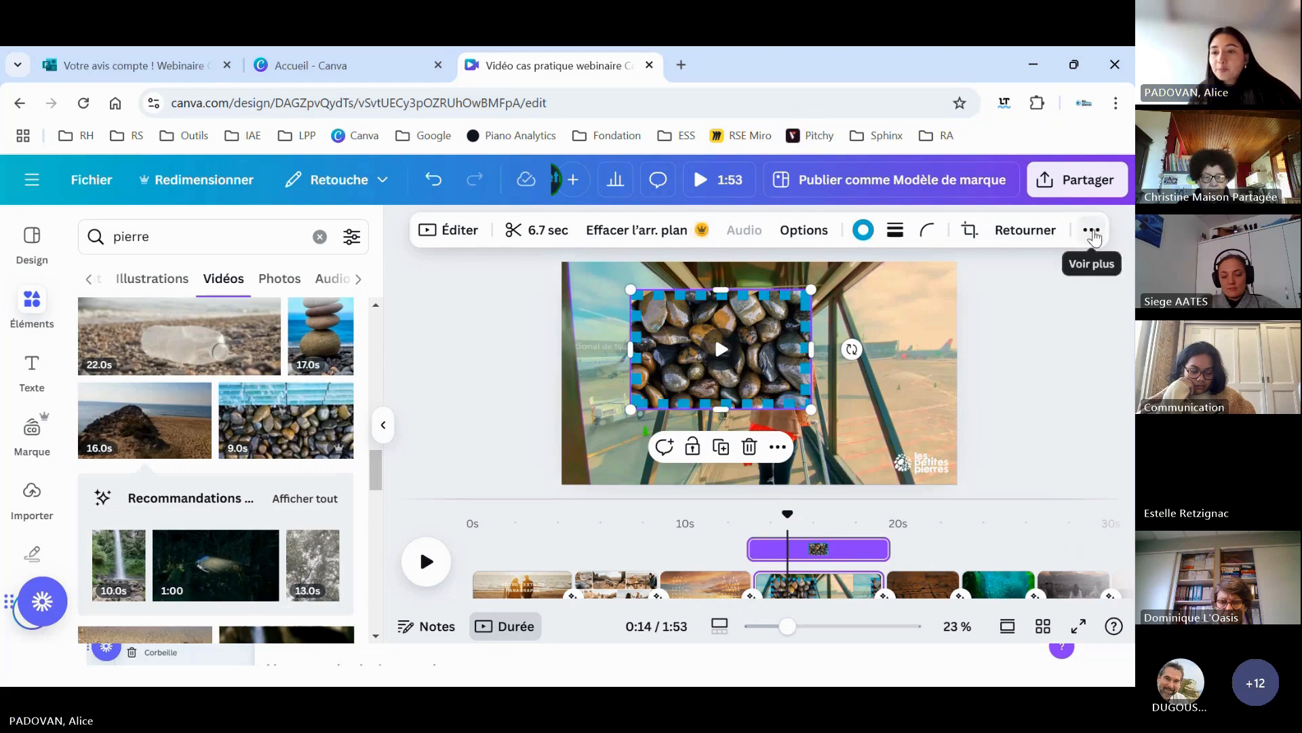
# - Examine the position and page alignment options available for the pebble video
pyautogui.click(1095, 238)
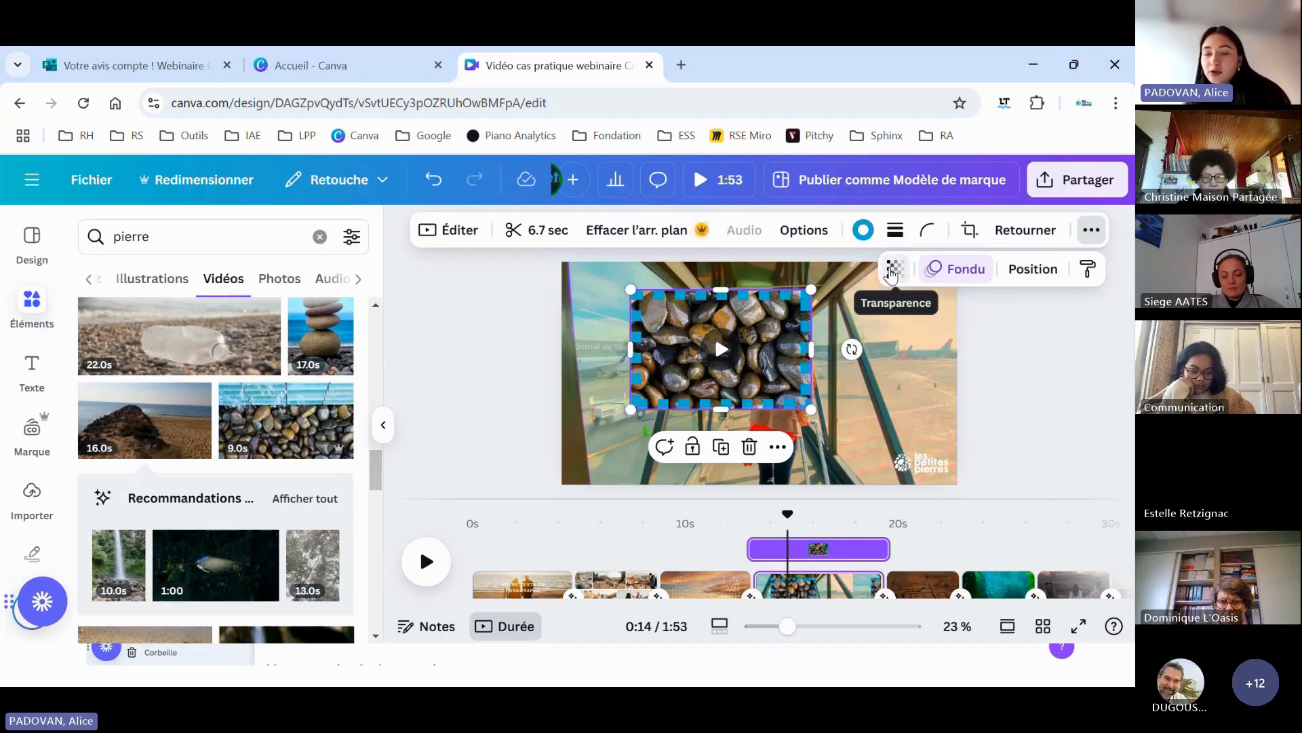
pyautogui.click(1034, 271)
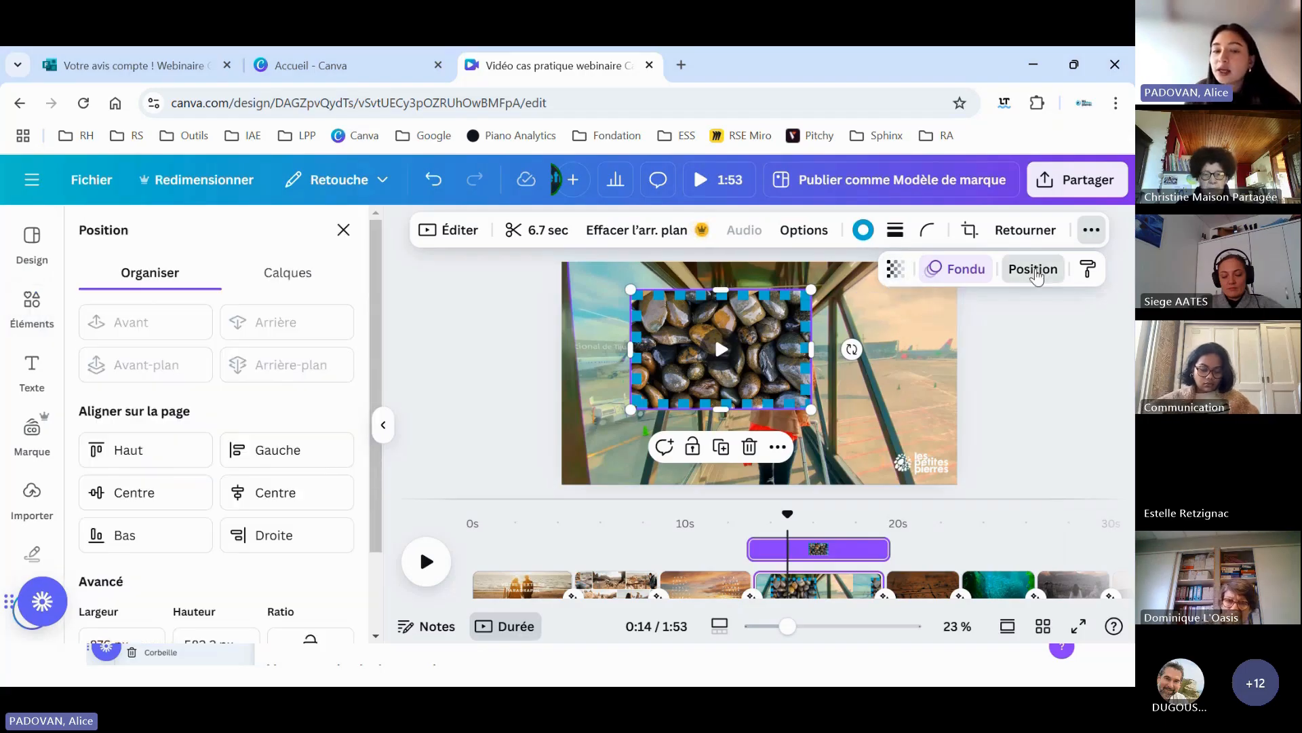
pyautogui.scroll(-1, 281, 401)
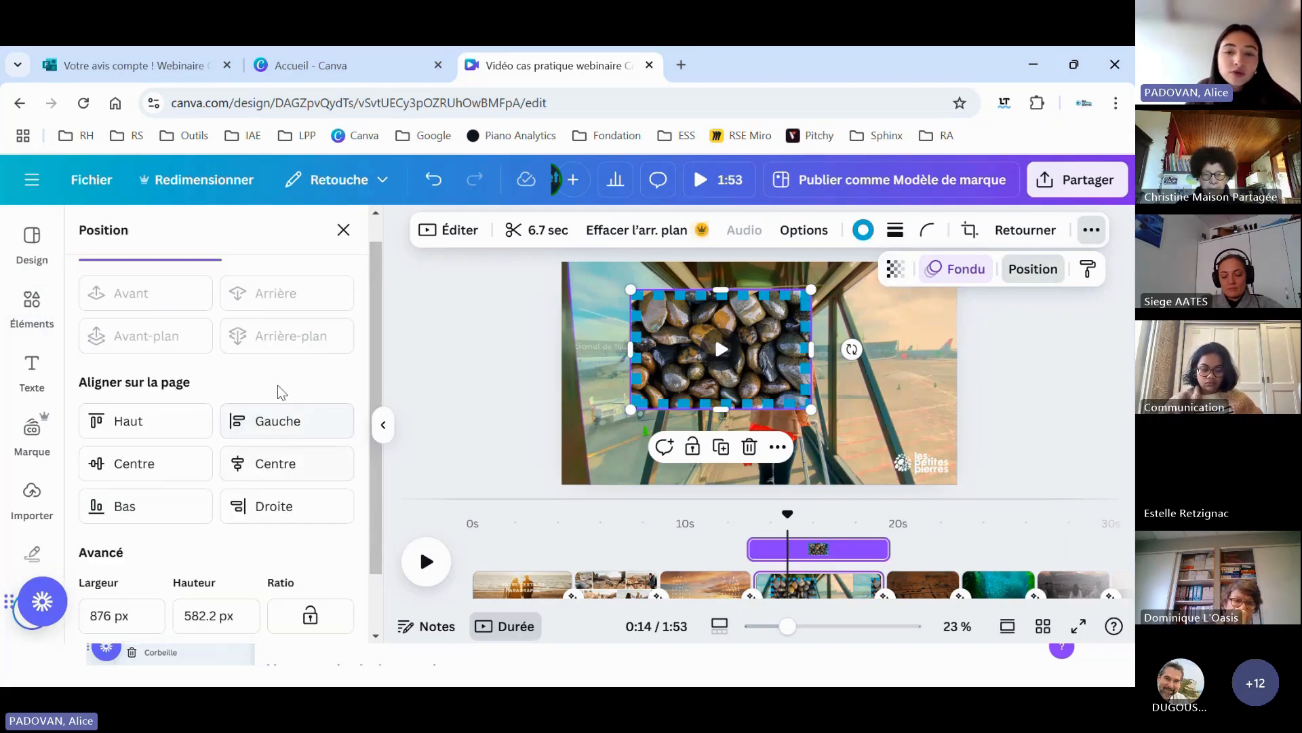
pyautogui.scroll(1, 281, 393)
pyautogui.click(1048, 339)
pyautogui.click(1048, 339)
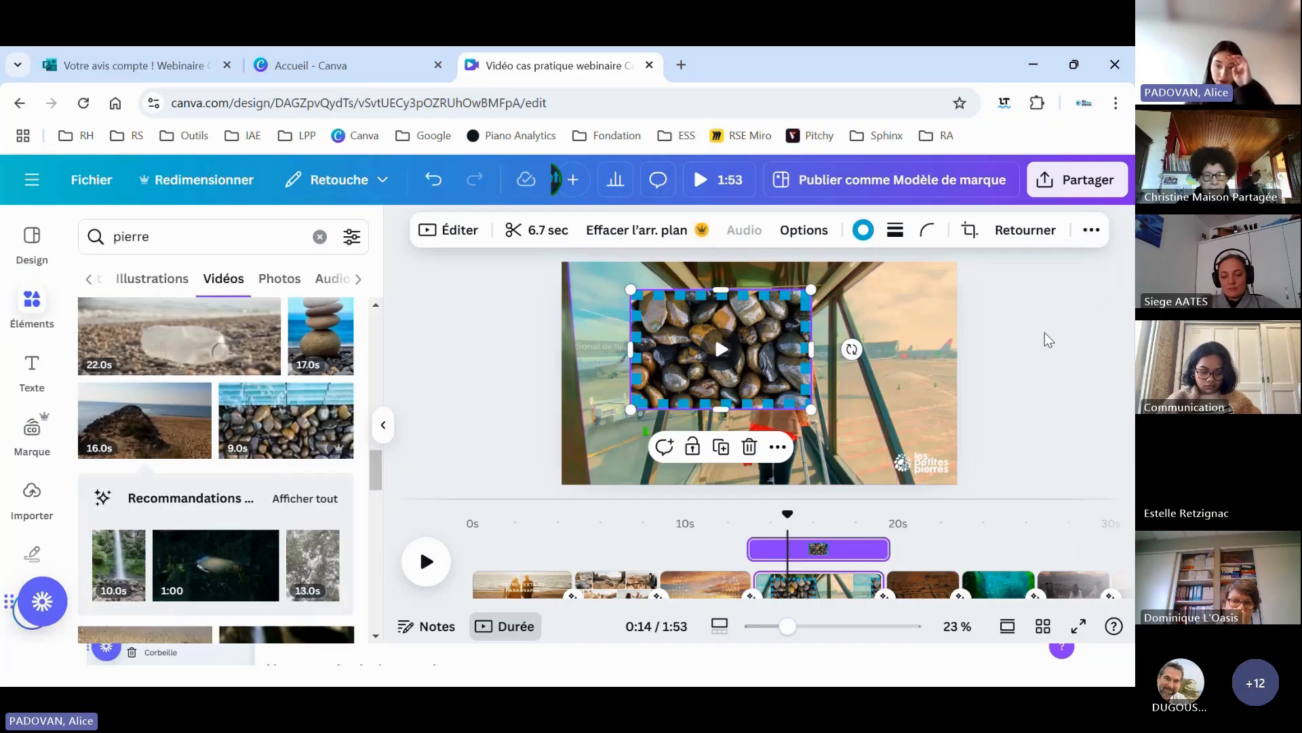
pyautogui.click(1048, 340)
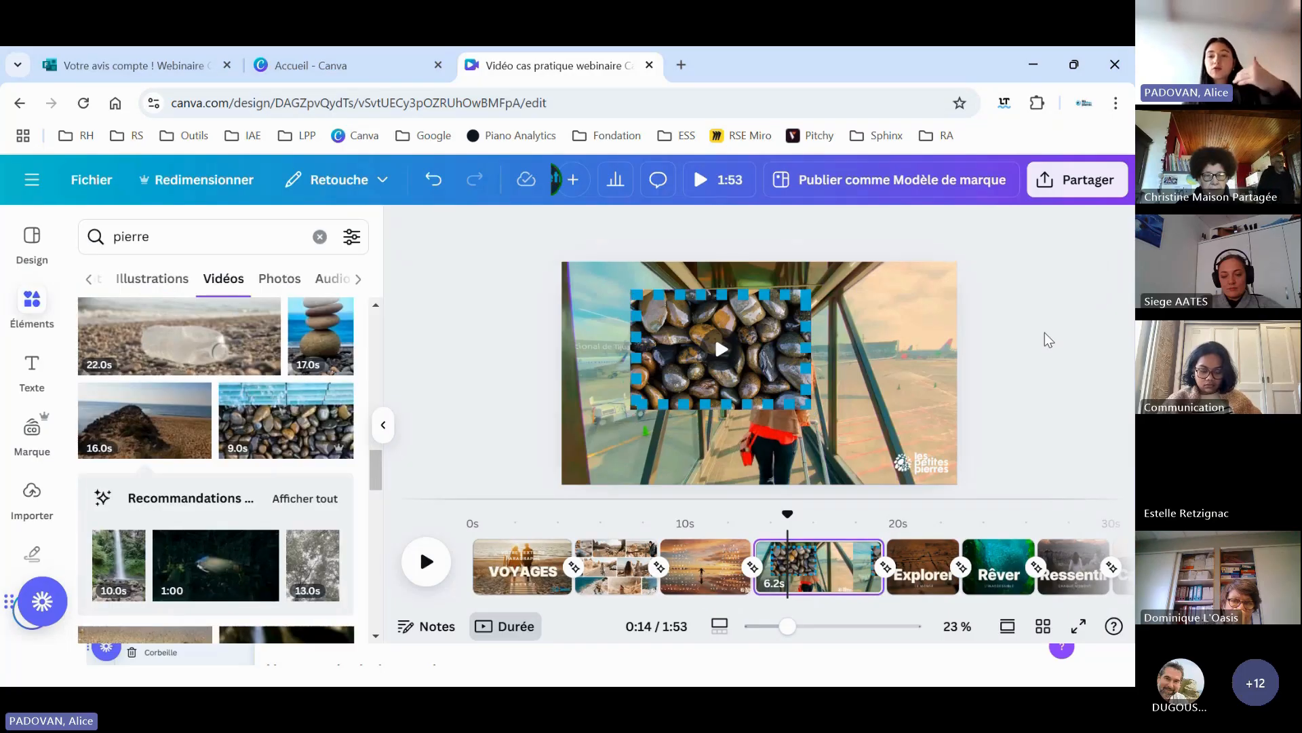
# - Move the pebble video with the blue dashed border to the centre of the page
pyautogui.moveTo(690, 303); pyautogui.dragTo(643, 309)
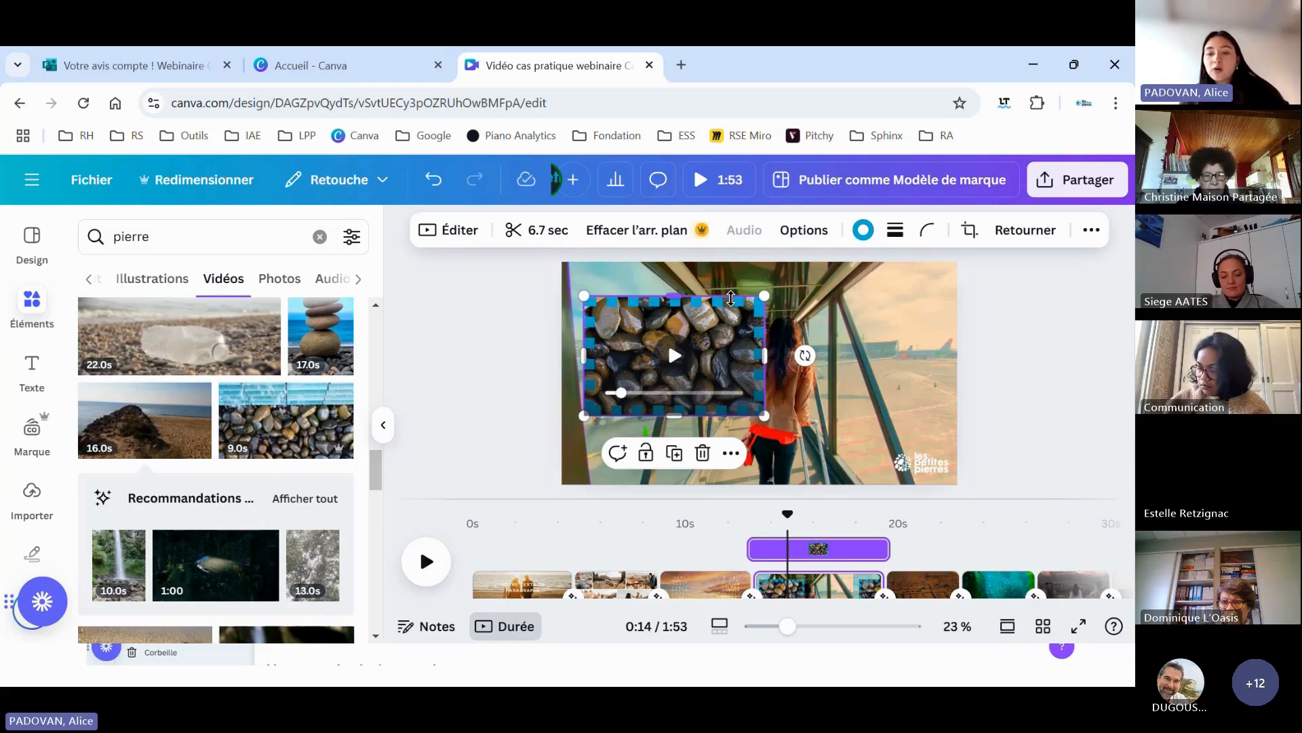
pyautogui.click(840, 310)
pyautogui.moveTo(613, 300); pyautogui.dragTo(719, 333)
pyautogui.click(577, 279)
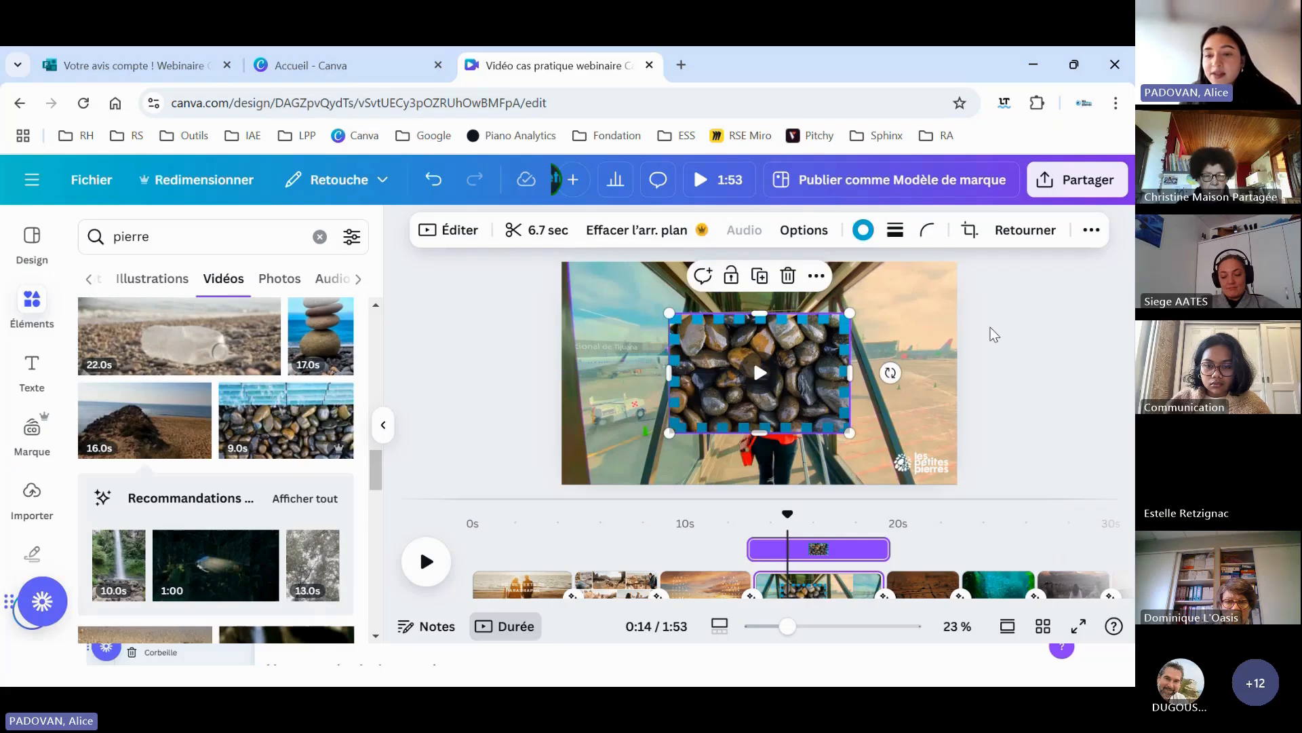
pyautogui.click(990, 334)
pyautogui.click(804, 339)
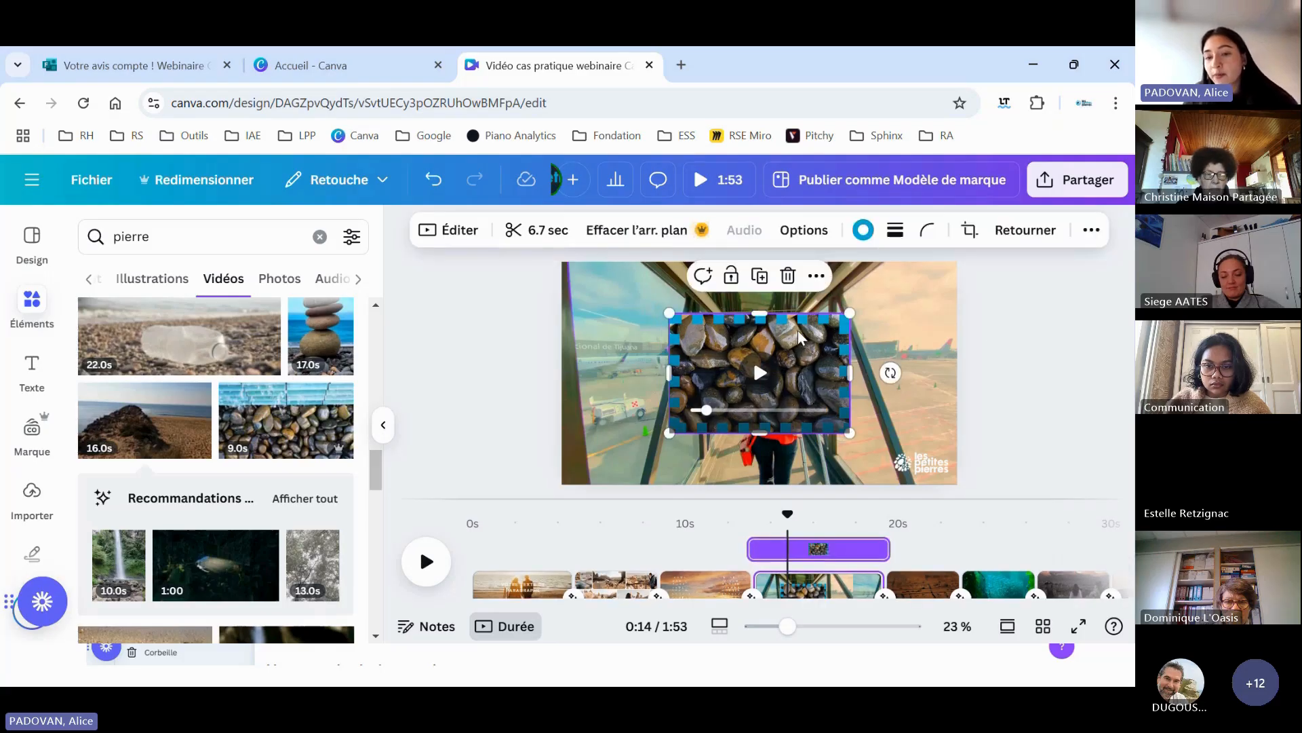
pyautogui.rightClick(806, 335)
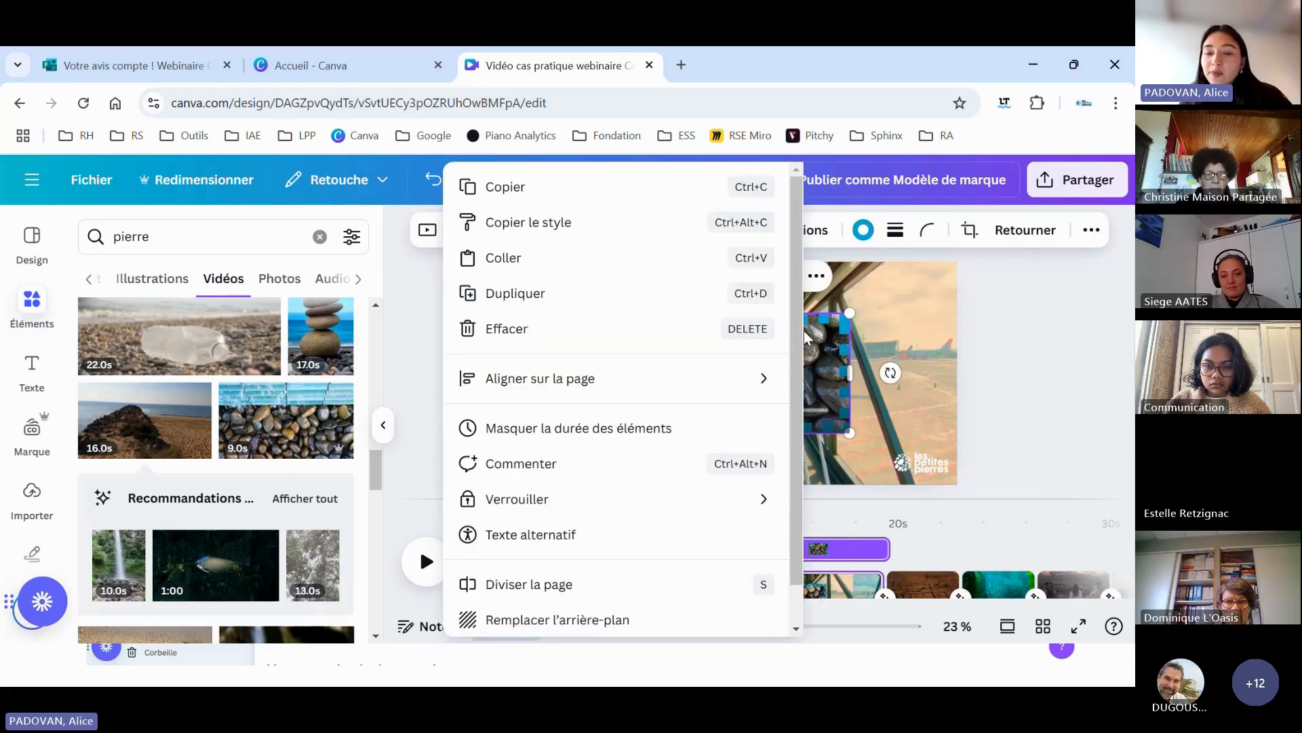
pyautogui.click(1002, 329)
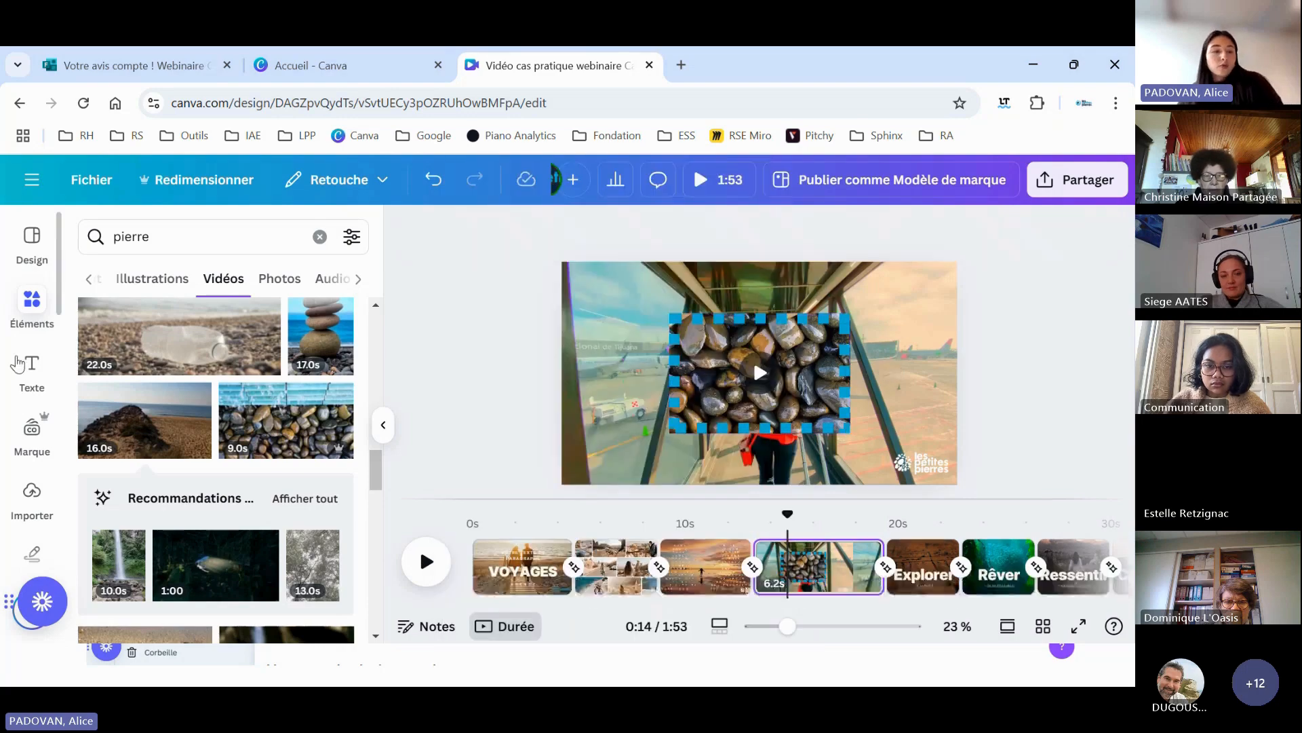
# - Add a text in the brand's Blair ITC Medium style reading "Les PEtites Pierres"
pyautogui.click(31, 369)
pyautogui.click(157, 494)
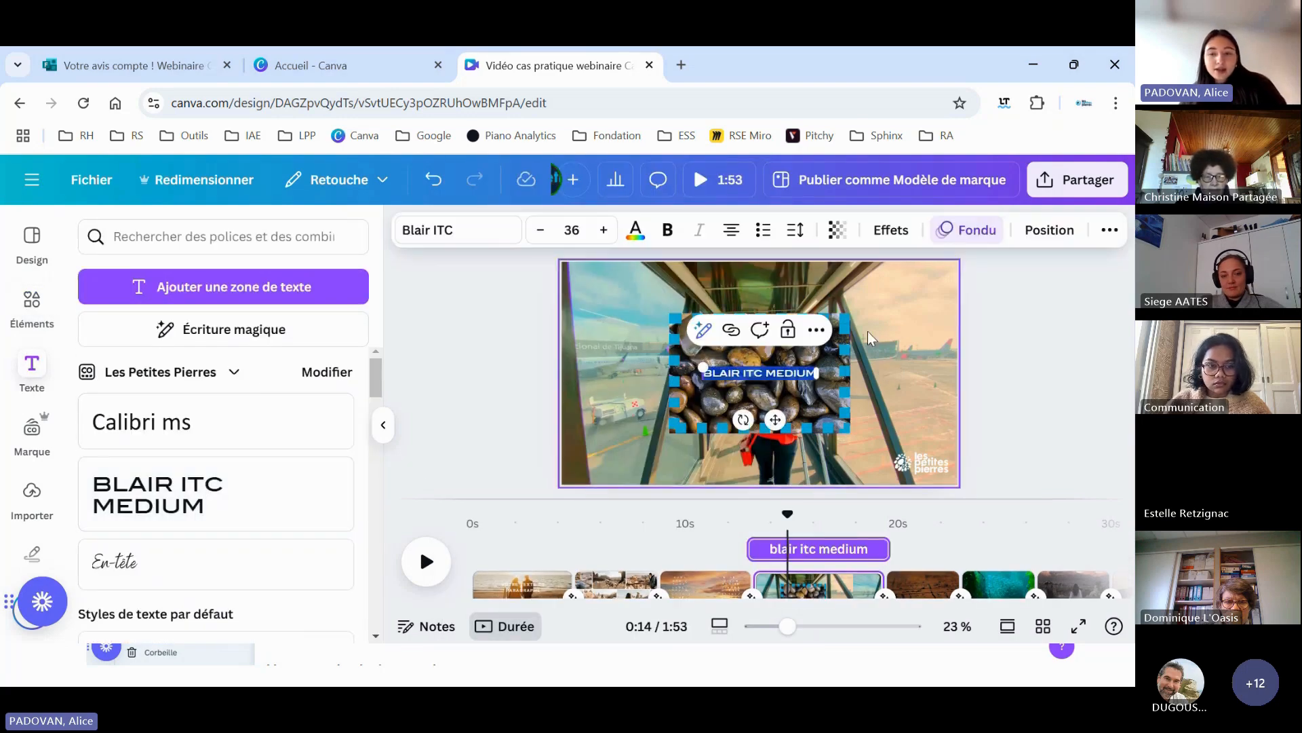
pyautogui.write('Les')
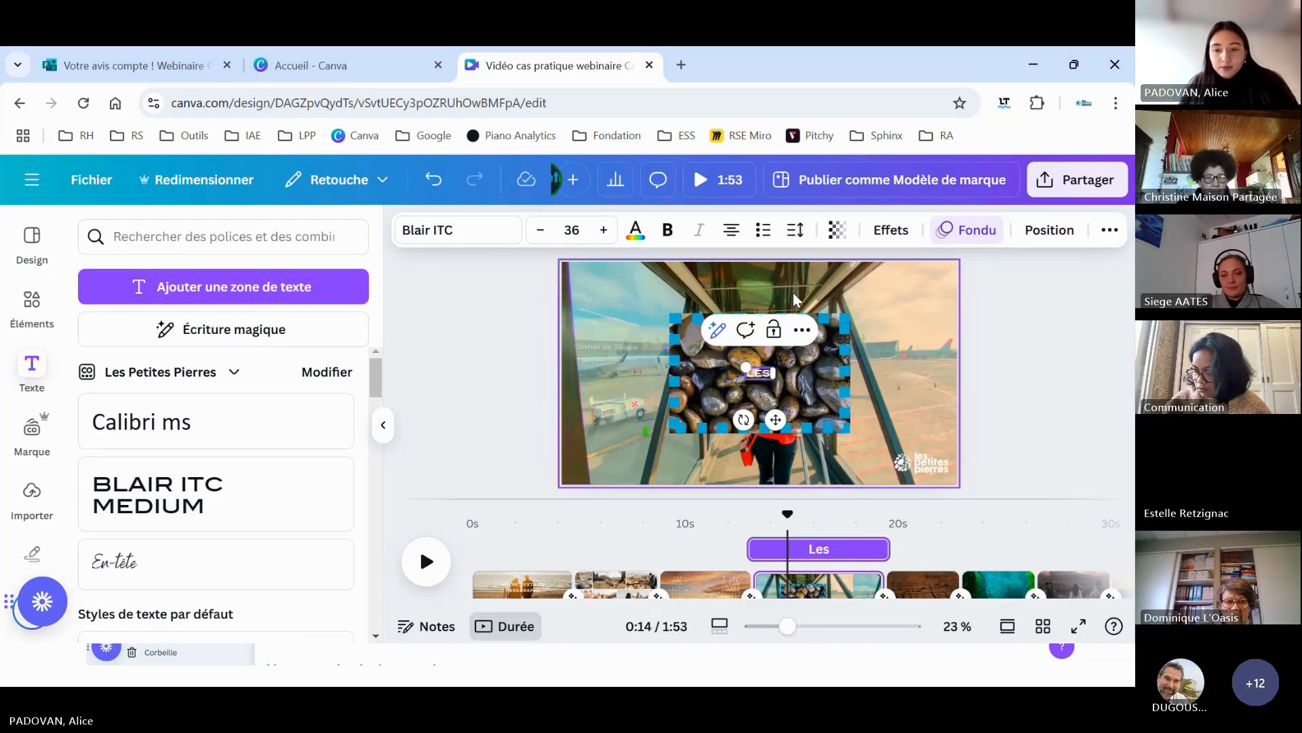
pyautogui.write(' PEtites Pierres')
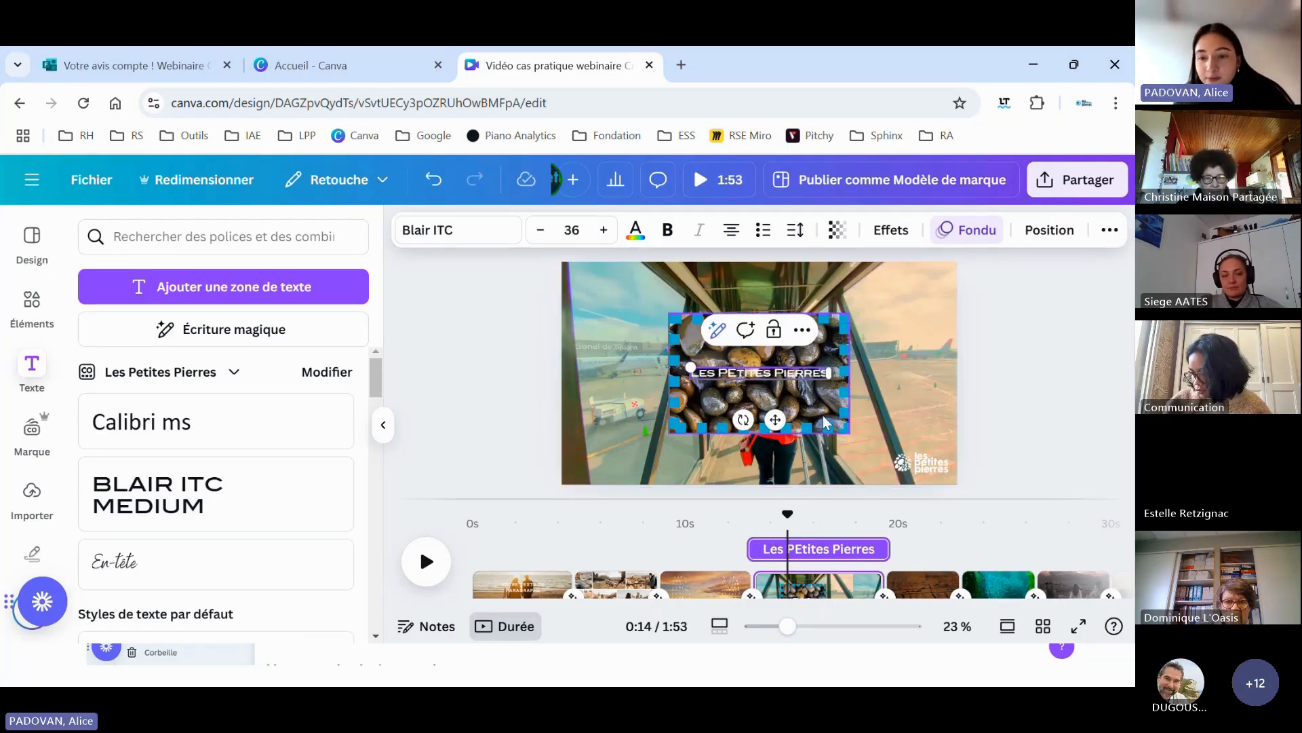
# - Enlarge the "Les PEtites Pierres" text to about size 81 and centre it over the pebble video
pyautogui.moveTo(824, 382); pyautogui.dragTo(997, 443)
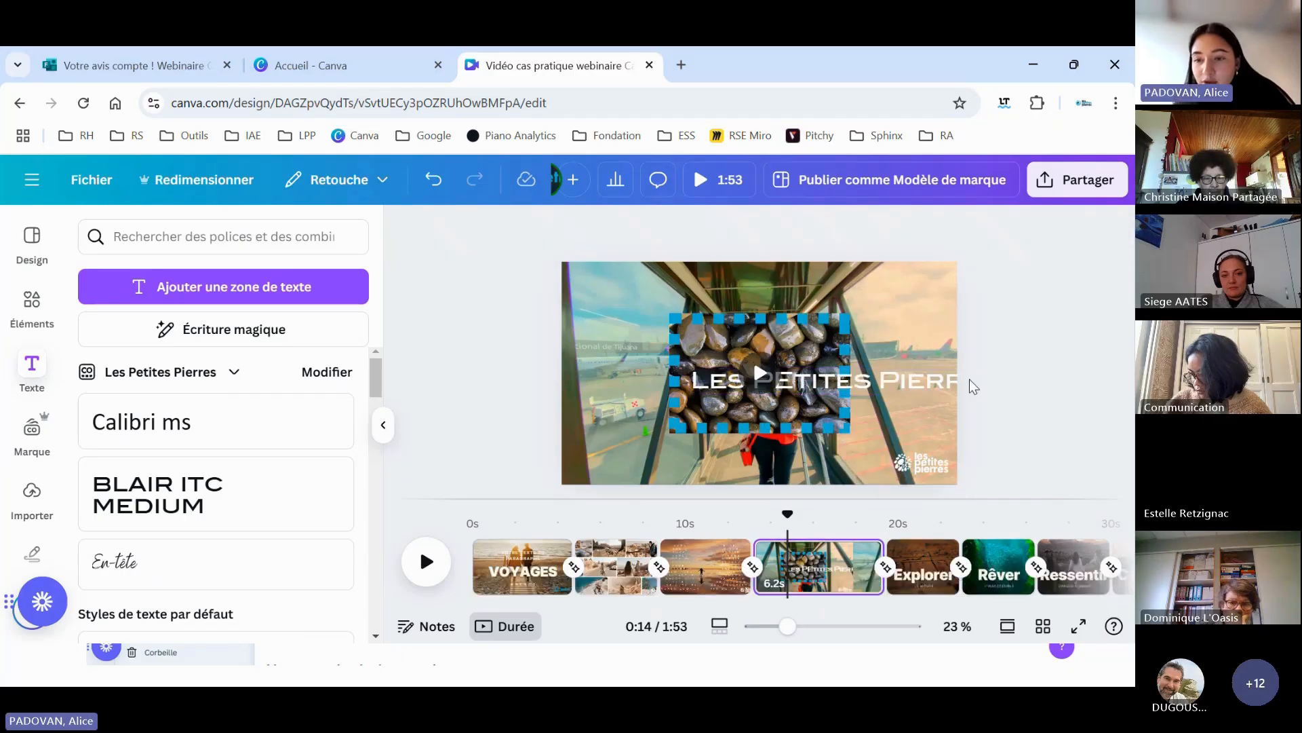
pyautogui.moveTo(929, 379); pyautogui.dragTo(848, 382)
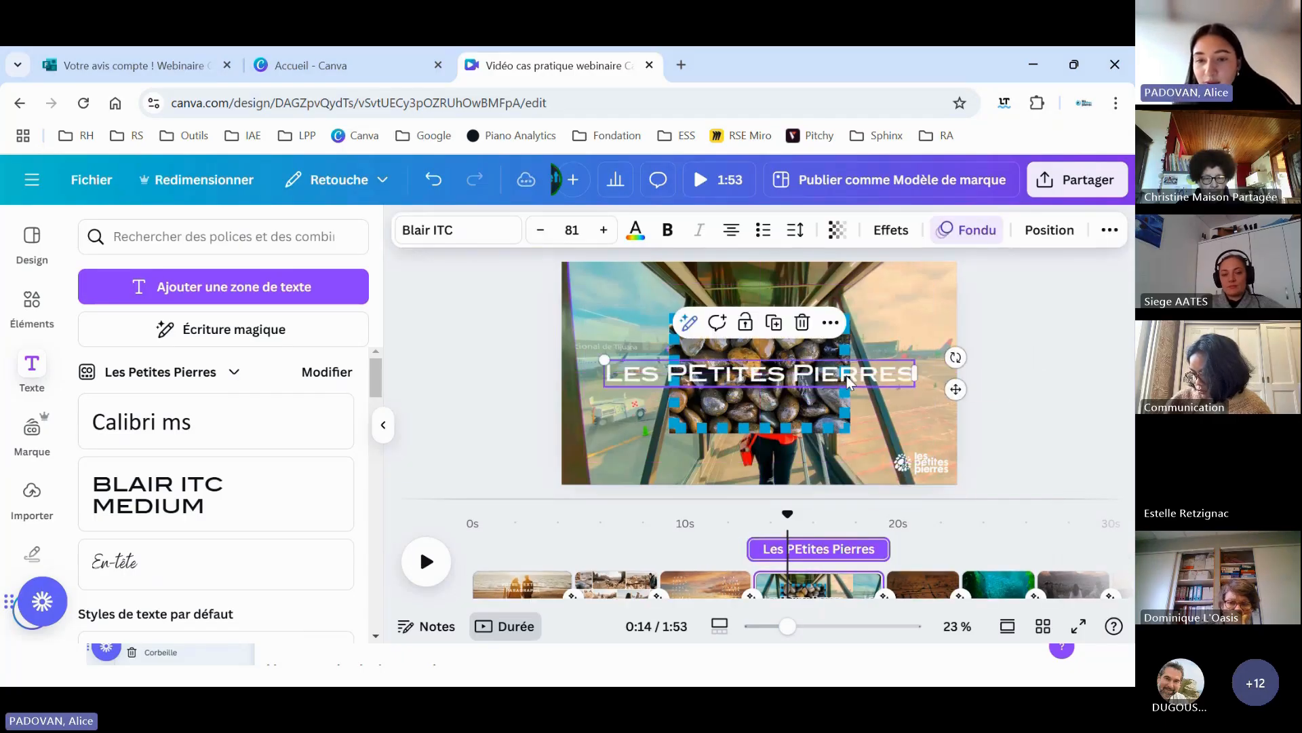
pyautogui.click(1022, 319)
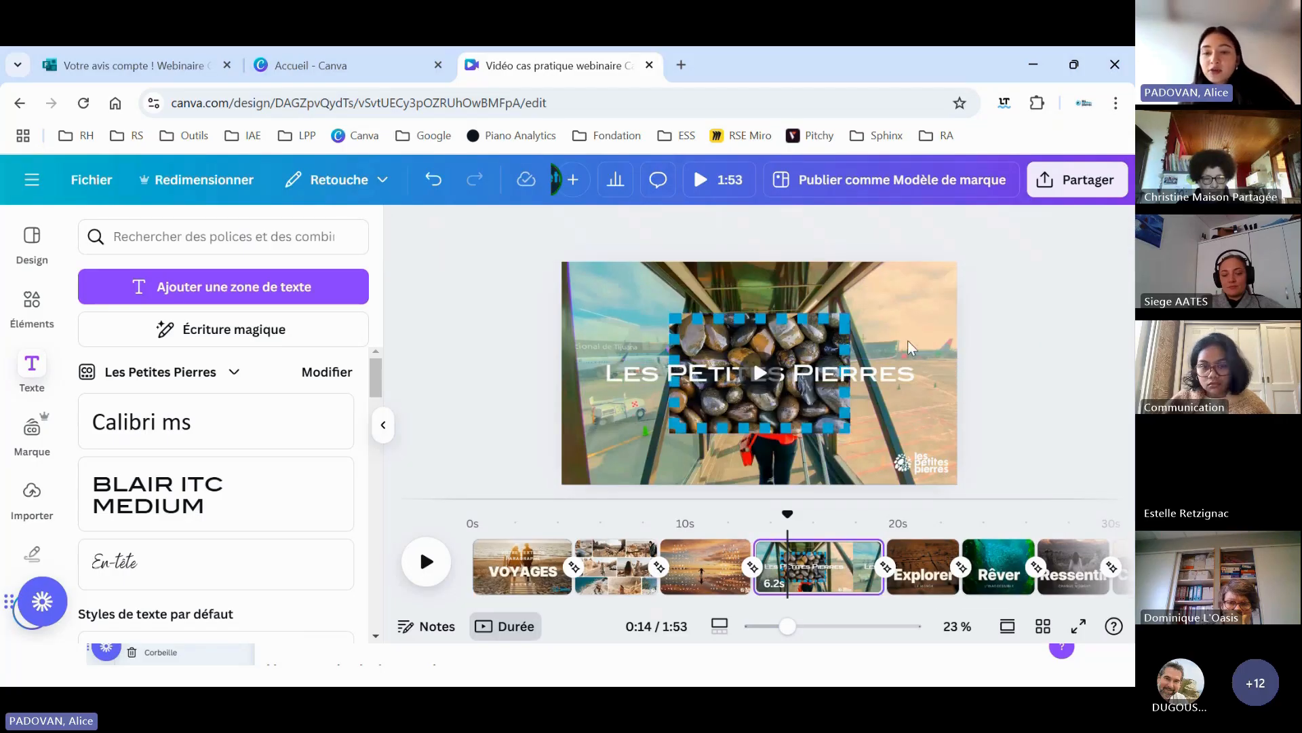
pyautogui.click(772, 329)
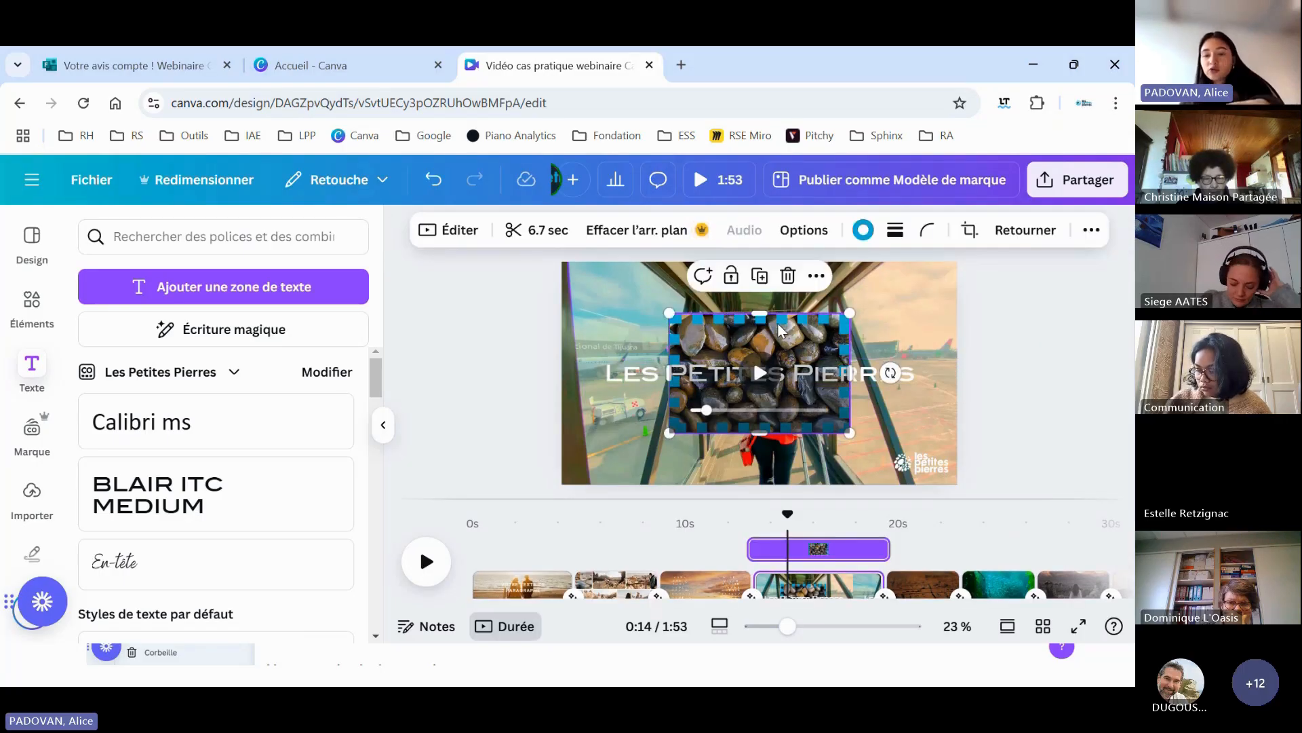
pyautogui.click(1037, 326)
pyautogui.click(798, 332)
pyautogui.rightClick(805, 331)
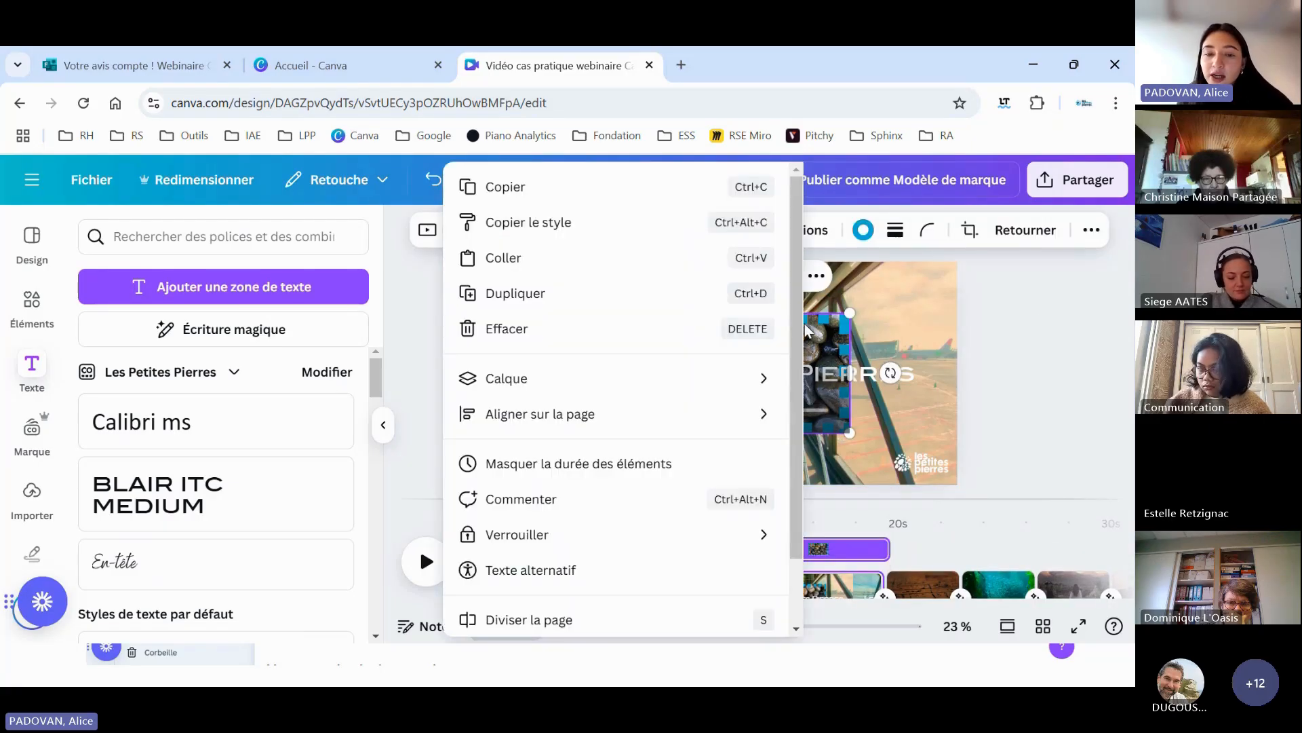
pyautogui.click(1029, 300)
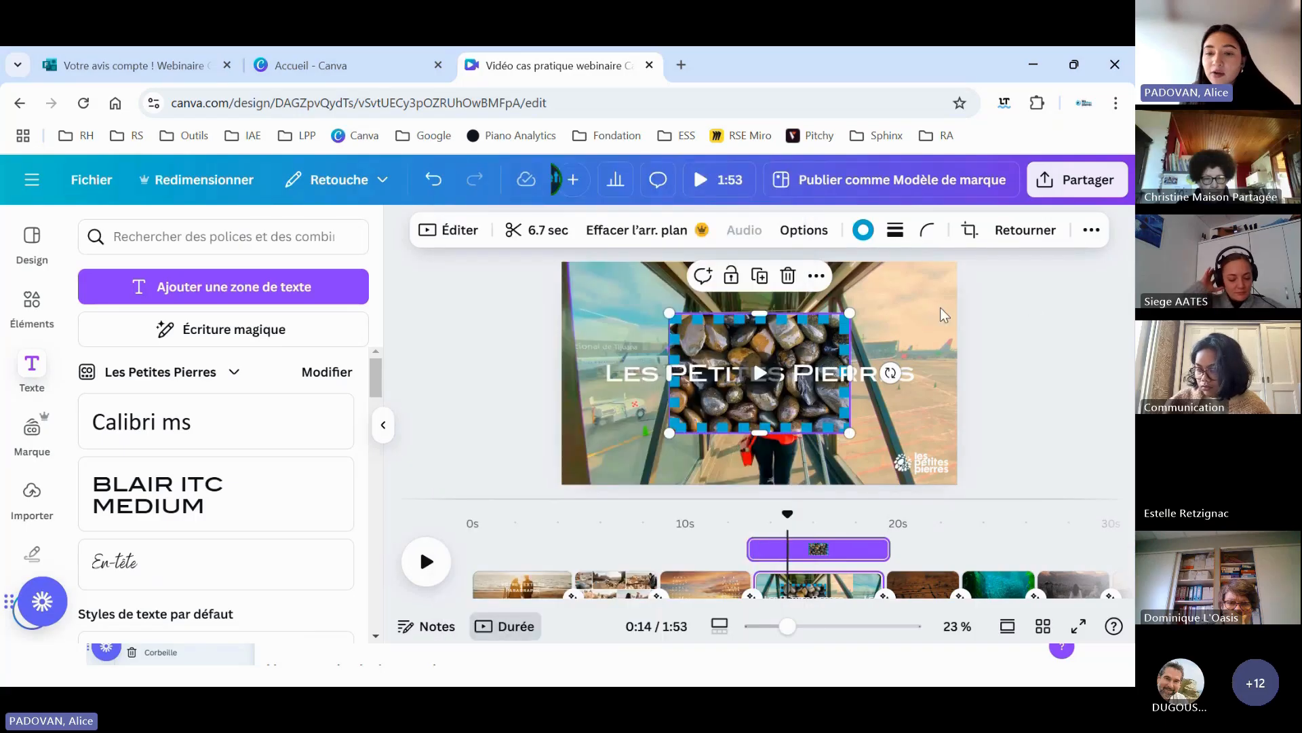
pyautogui.click(990, 315)
# - Bring the pebble video to the front of the layer order, over the "Les PEtites Pierres" text
pyautogui.click(804, 339)
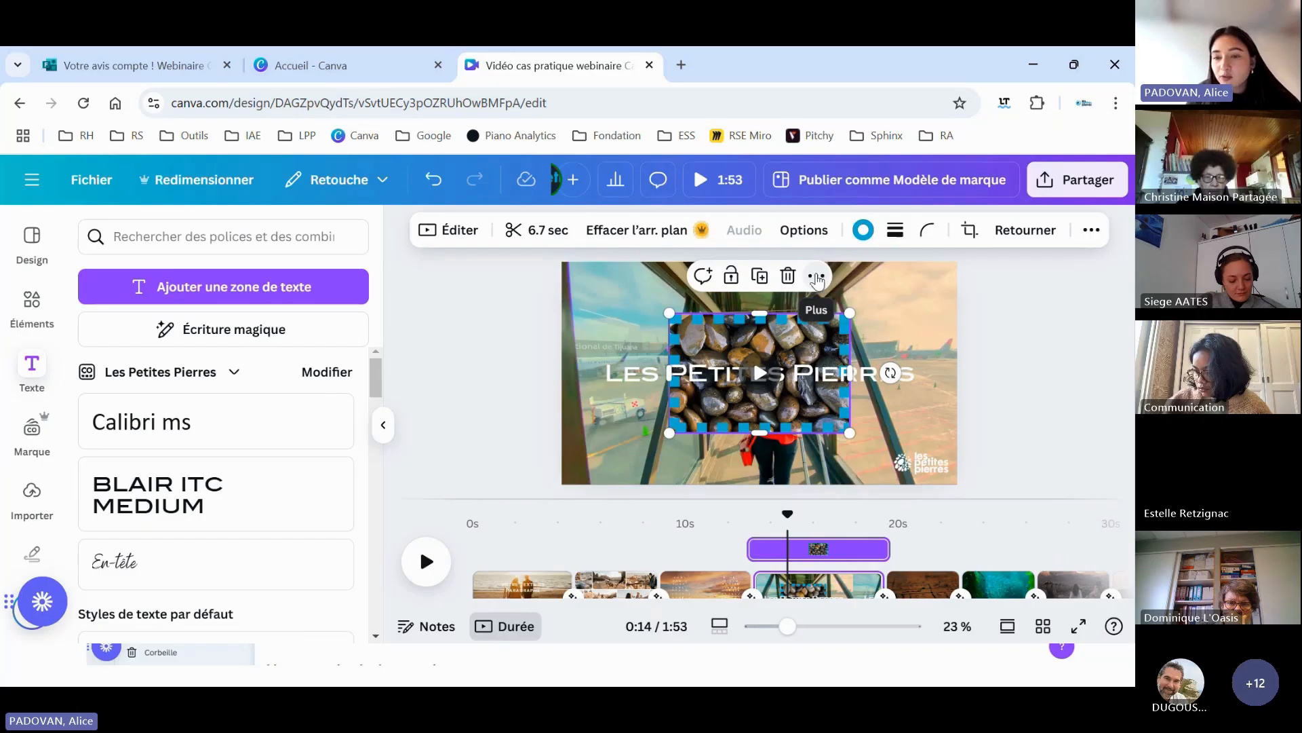
pyautogui.click(817, 277)
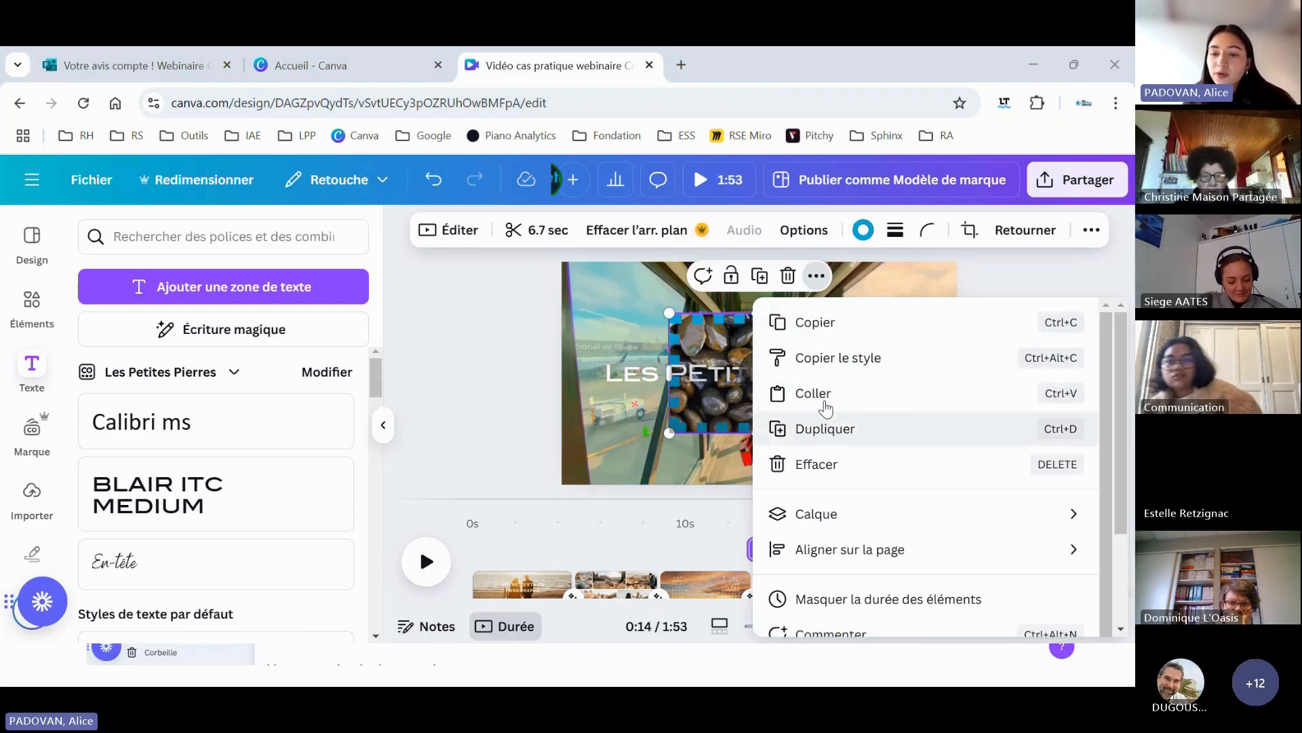
pyautogui.scroll(-1, 826, 491)
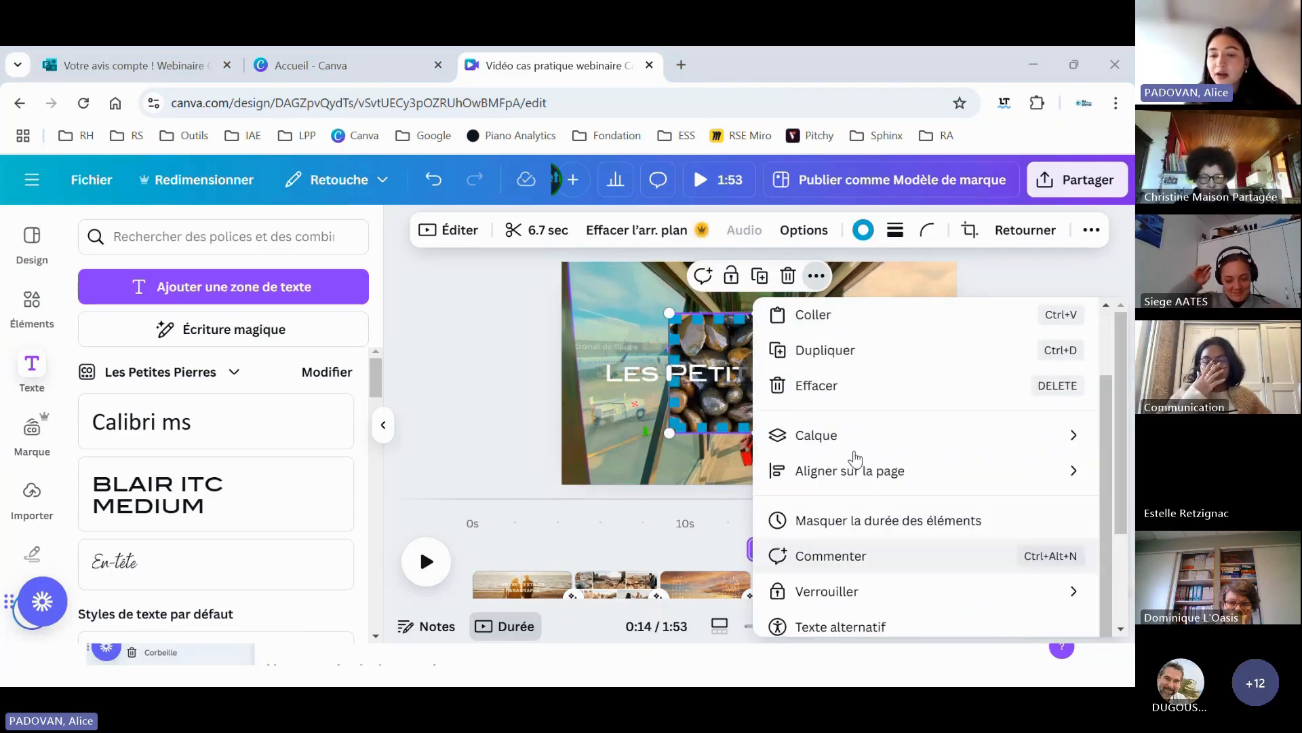
pyautogui.click(843, 439)
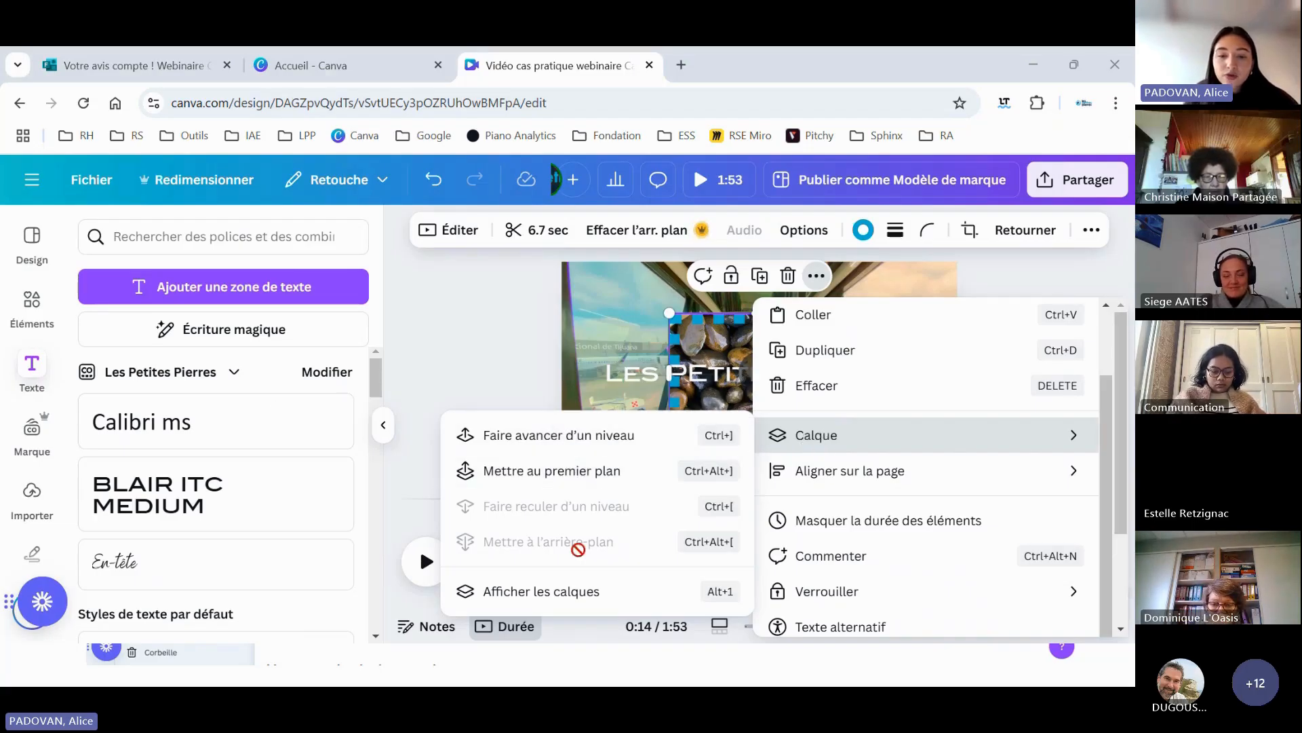
pyautogui.click(564, 471)
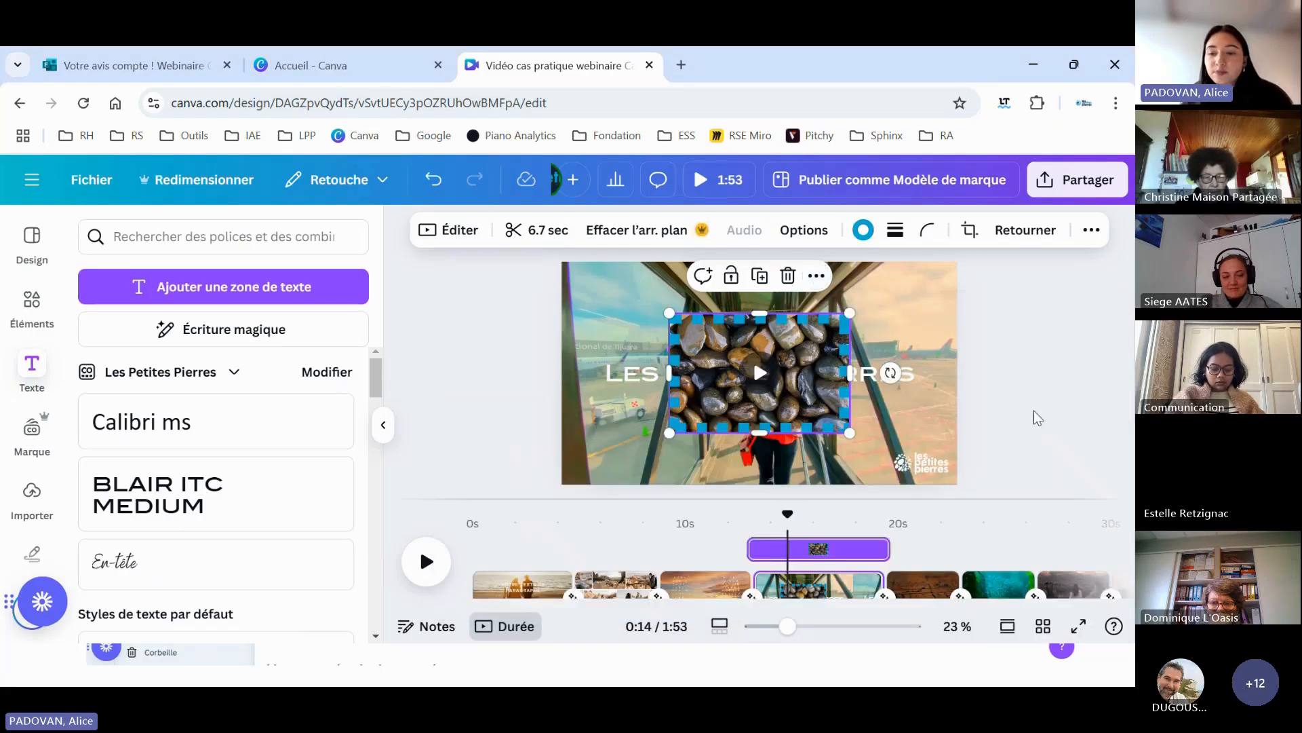
# - Enlarge the "Les PEtites Pierres" text to about size 92.2, keeping it centred on the page
pyautogui.click(915, 380)
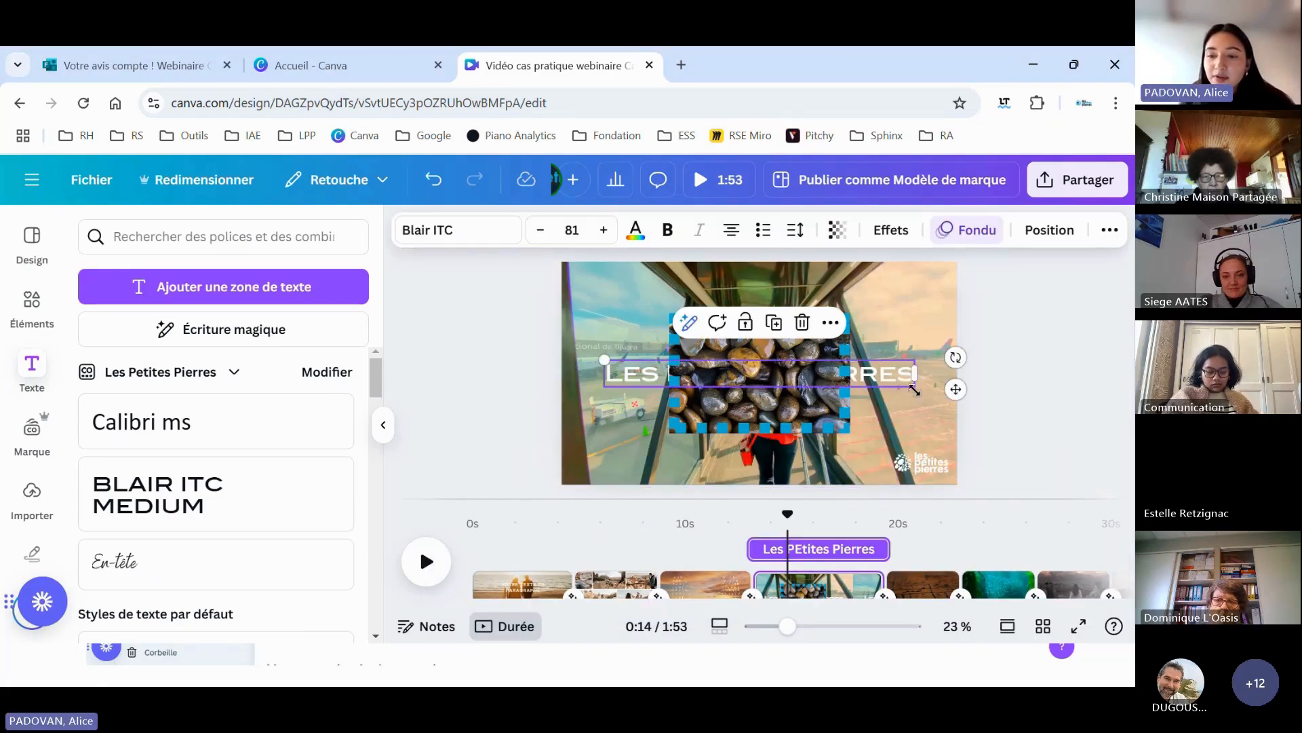
pyautogui.moveTo(914, 390); pyautogui.dragTo(891, 375)
pyautogui.click(1043, 380)
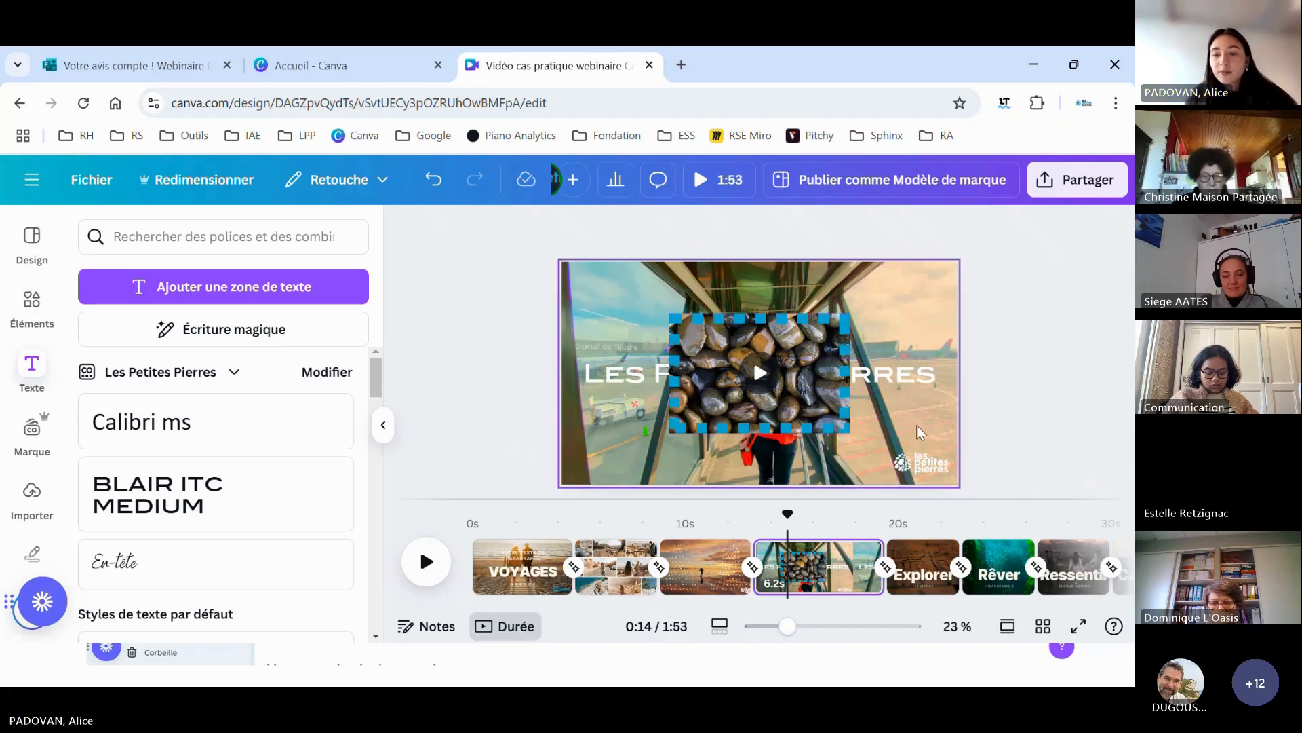
# - Show the page's layers and move the "Les PEtites Pierres" text layer above the pebble video layer
pyautogui.click(795, 334)
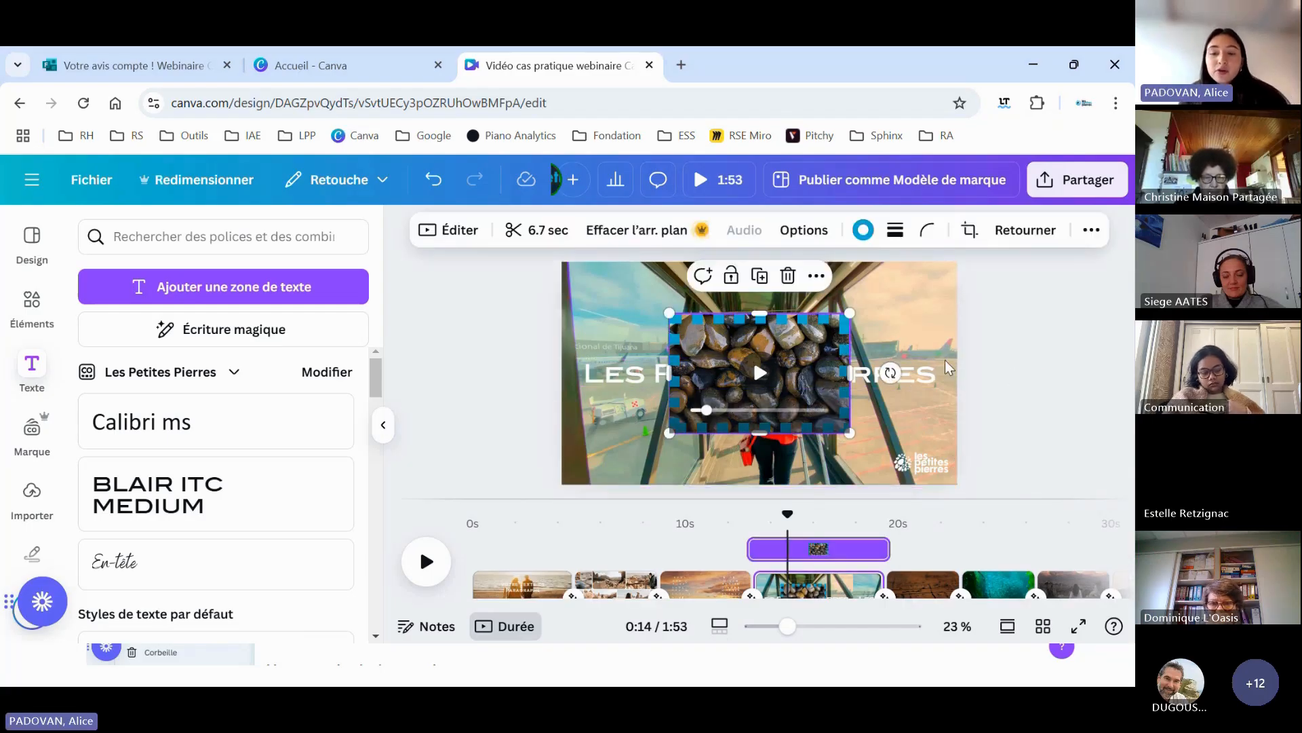
pyautogui.click(907, 375)
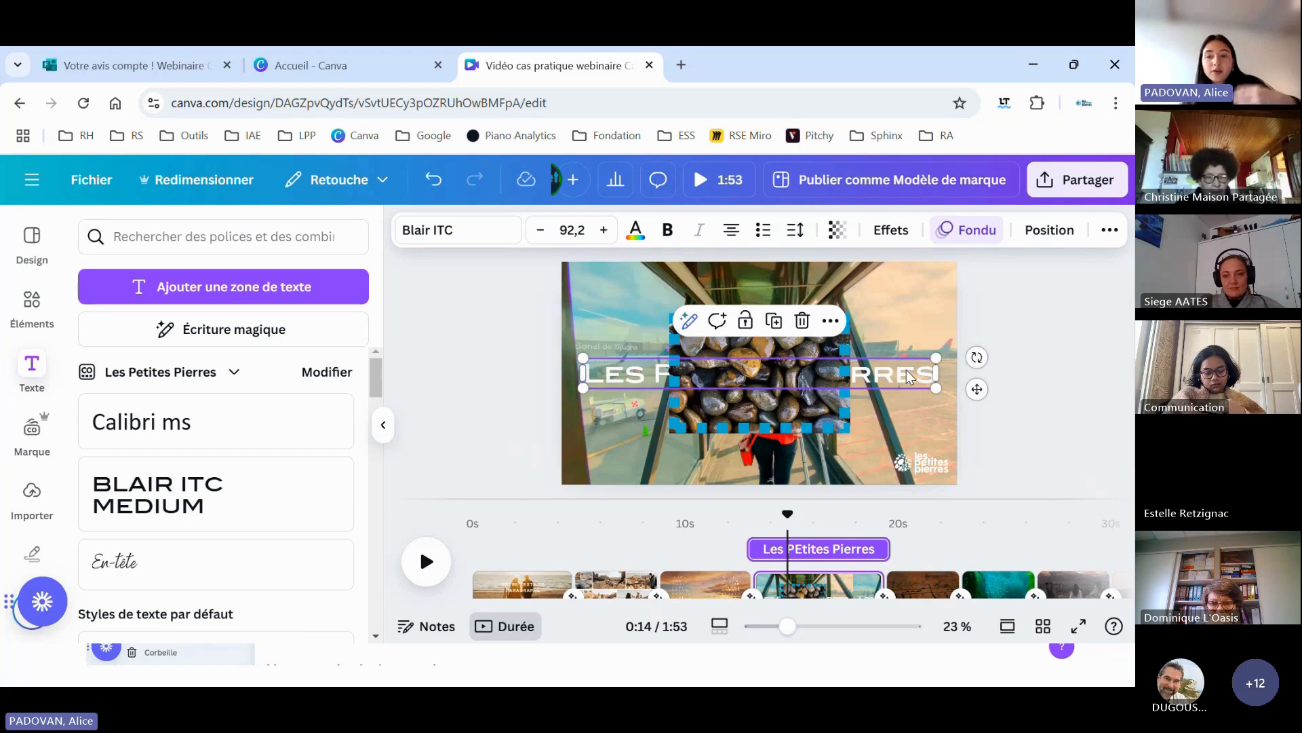
pyautogui.click(826, 323)
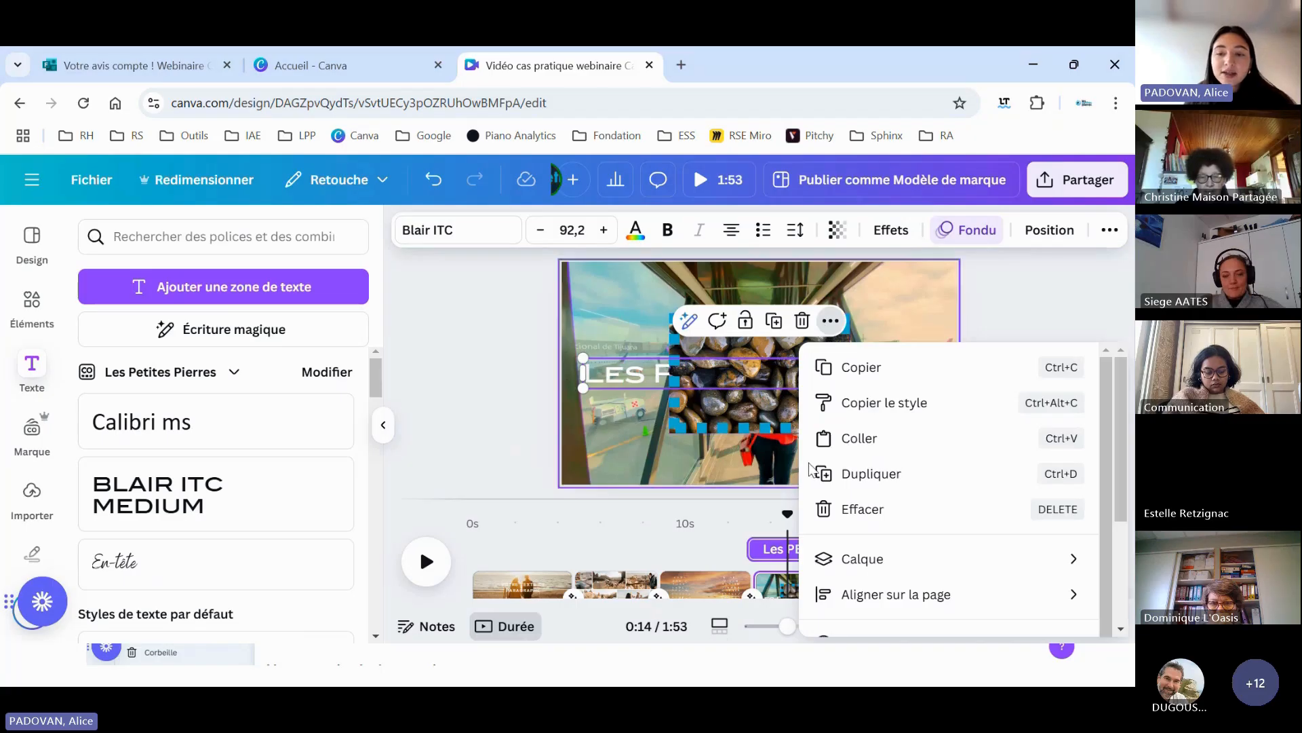
pyautogui.moveTo(882, 558)
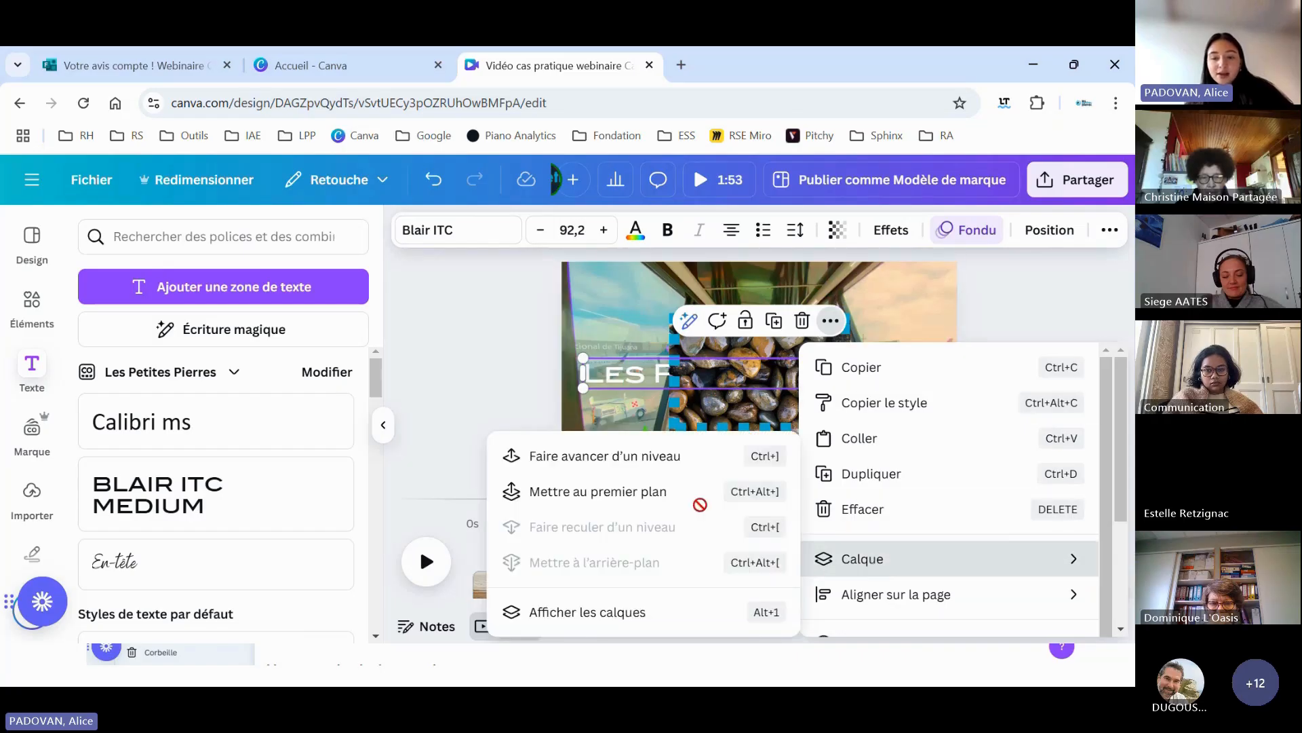
pyautogui.click(536, 610)
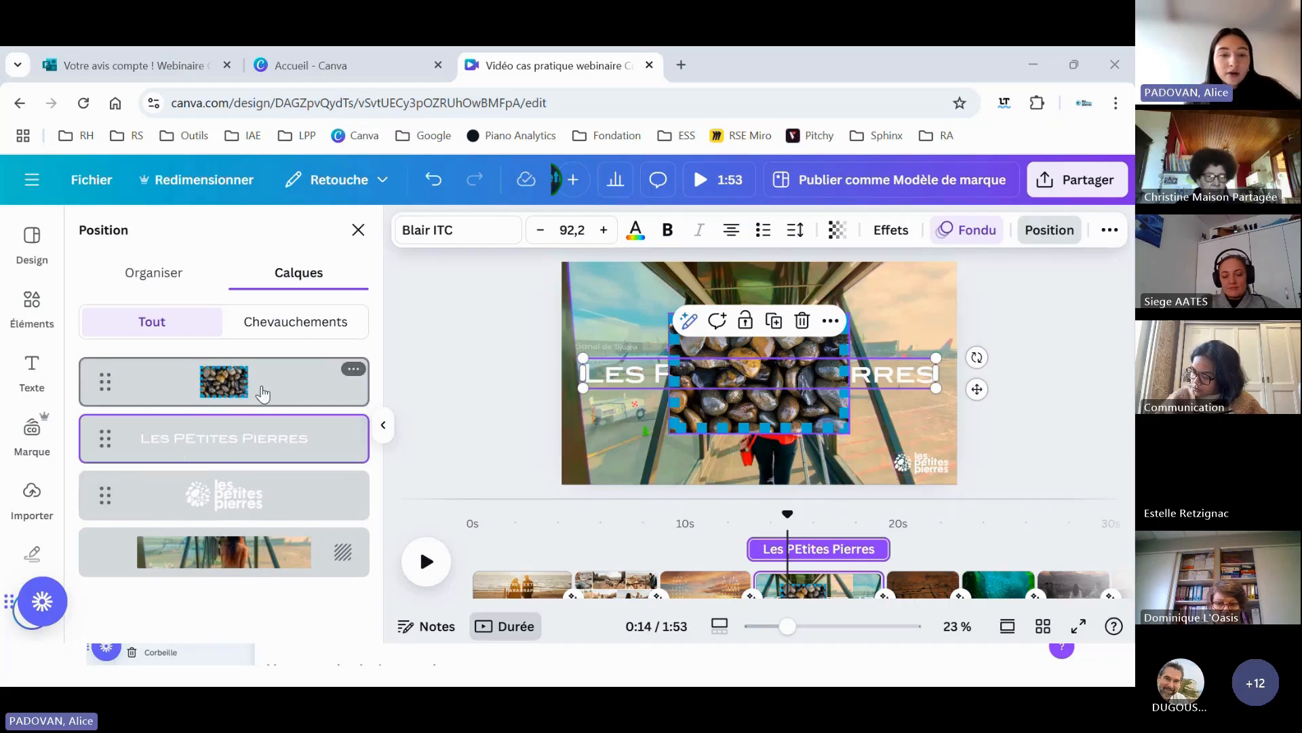
pyautogui.click(109, 387)
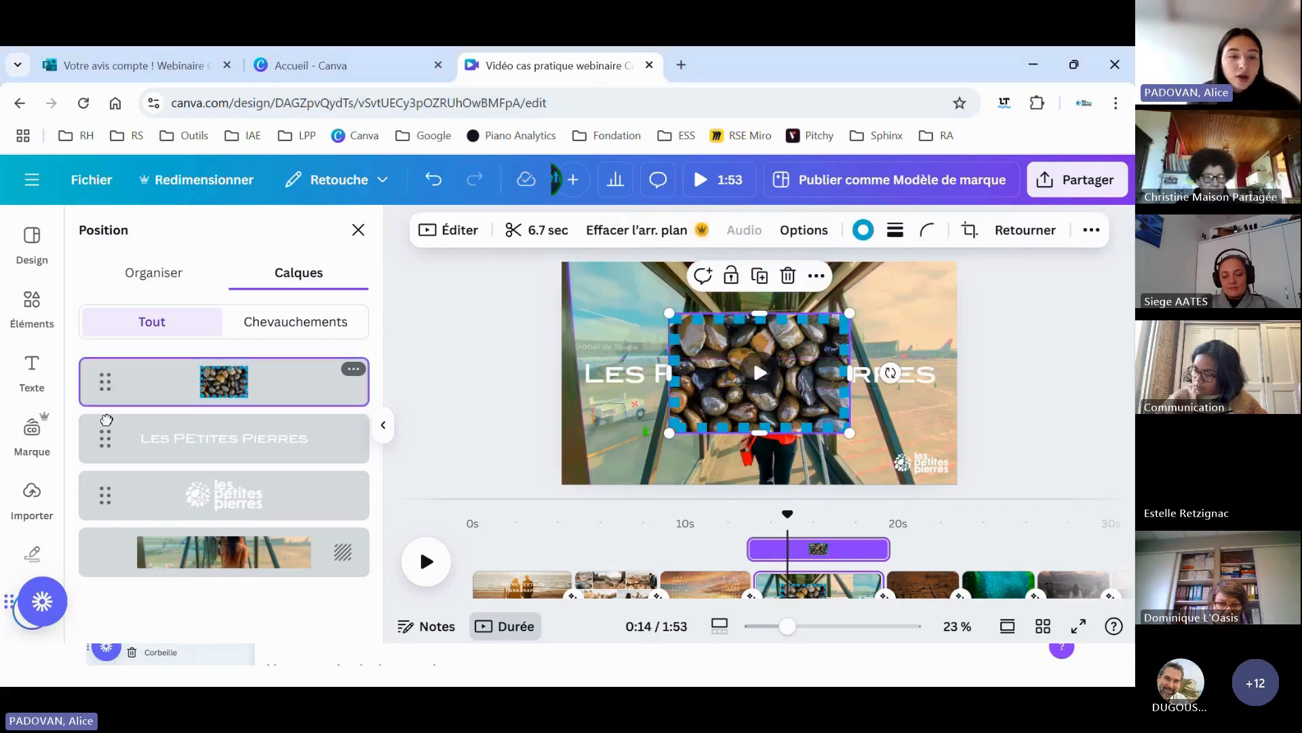
pyautogui.moveTo(106, 419); pyautogui.dragTo(124, 360)
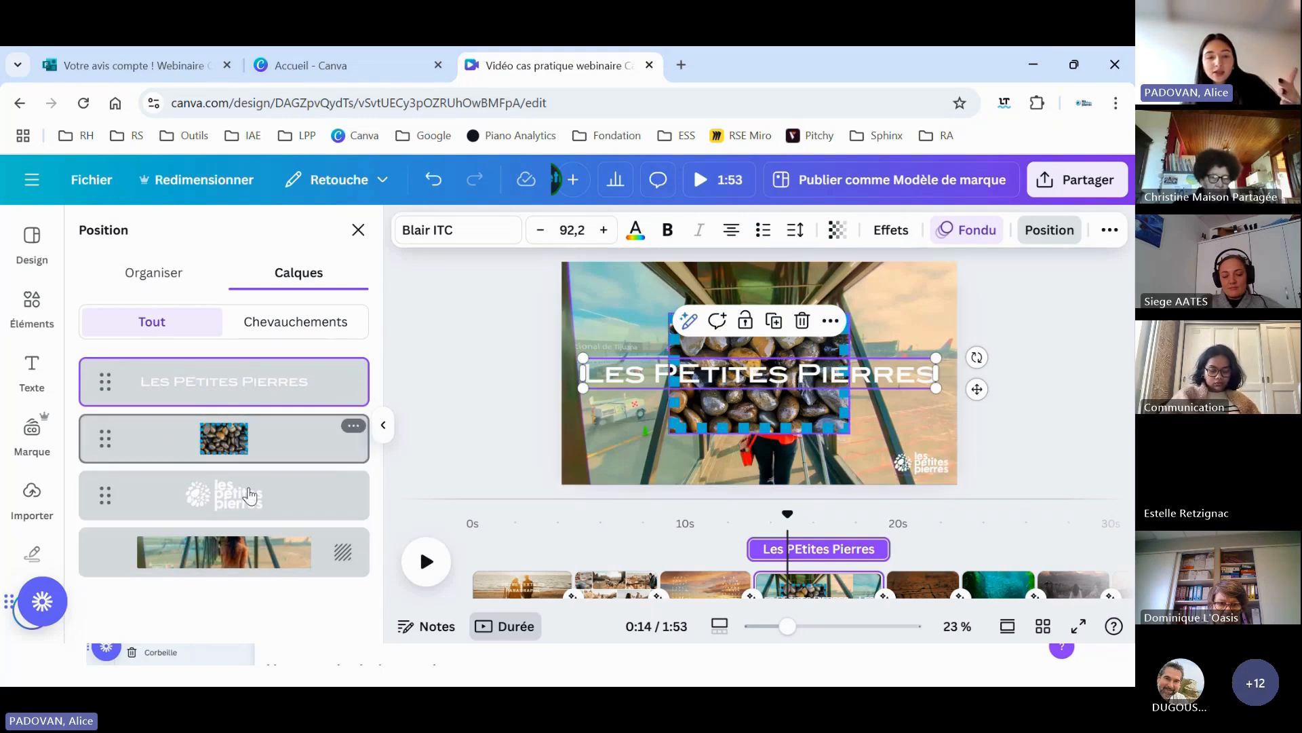
# - Try to move the logo layer beneath the background video layer in the layer order
pyautogui.click(275, 449)
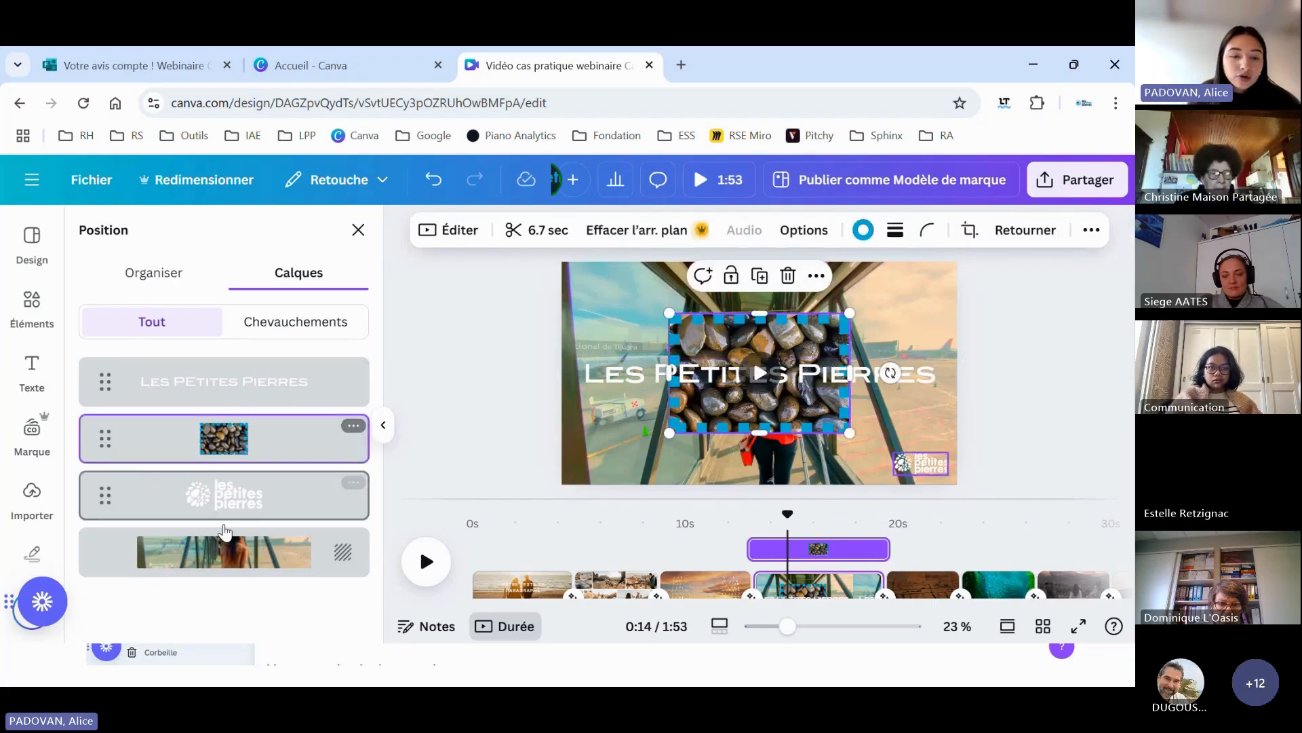
pyautogui.click(133, 499)
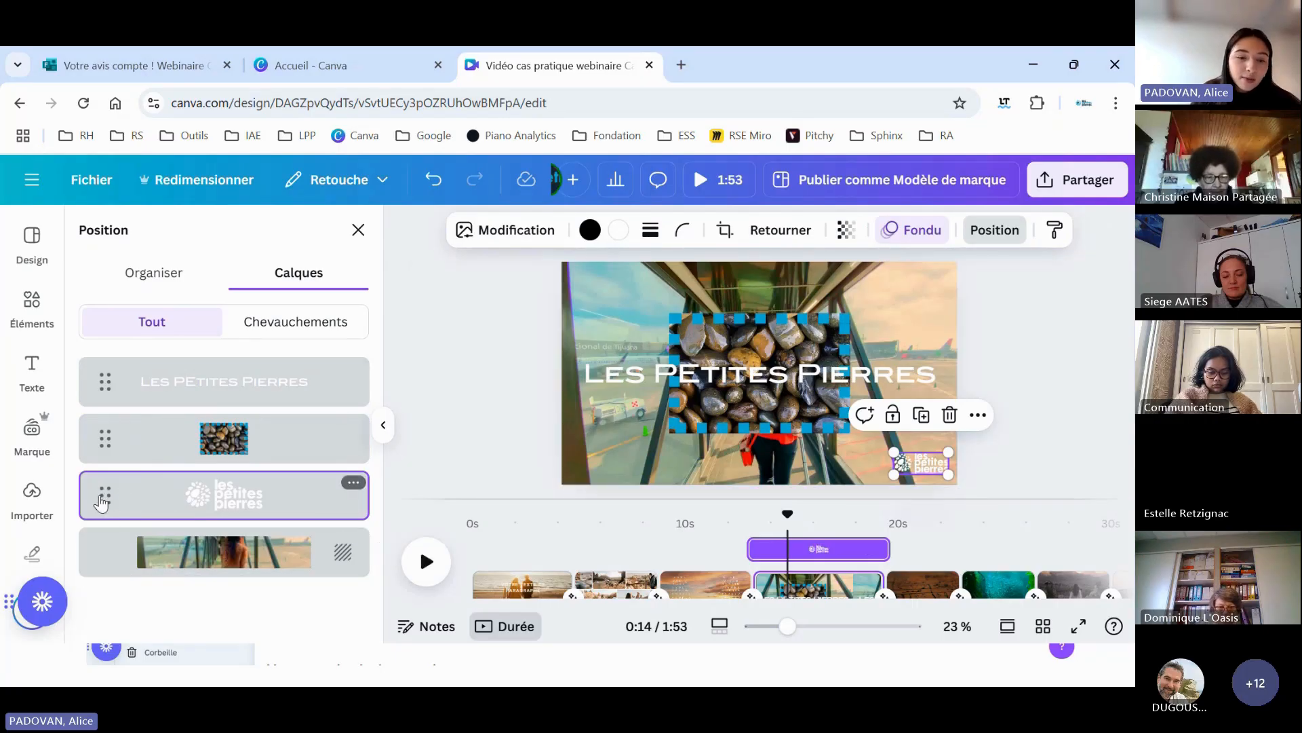
pyautogui.moveTo(102, 502); pyautogui.dragTo(103, 584)
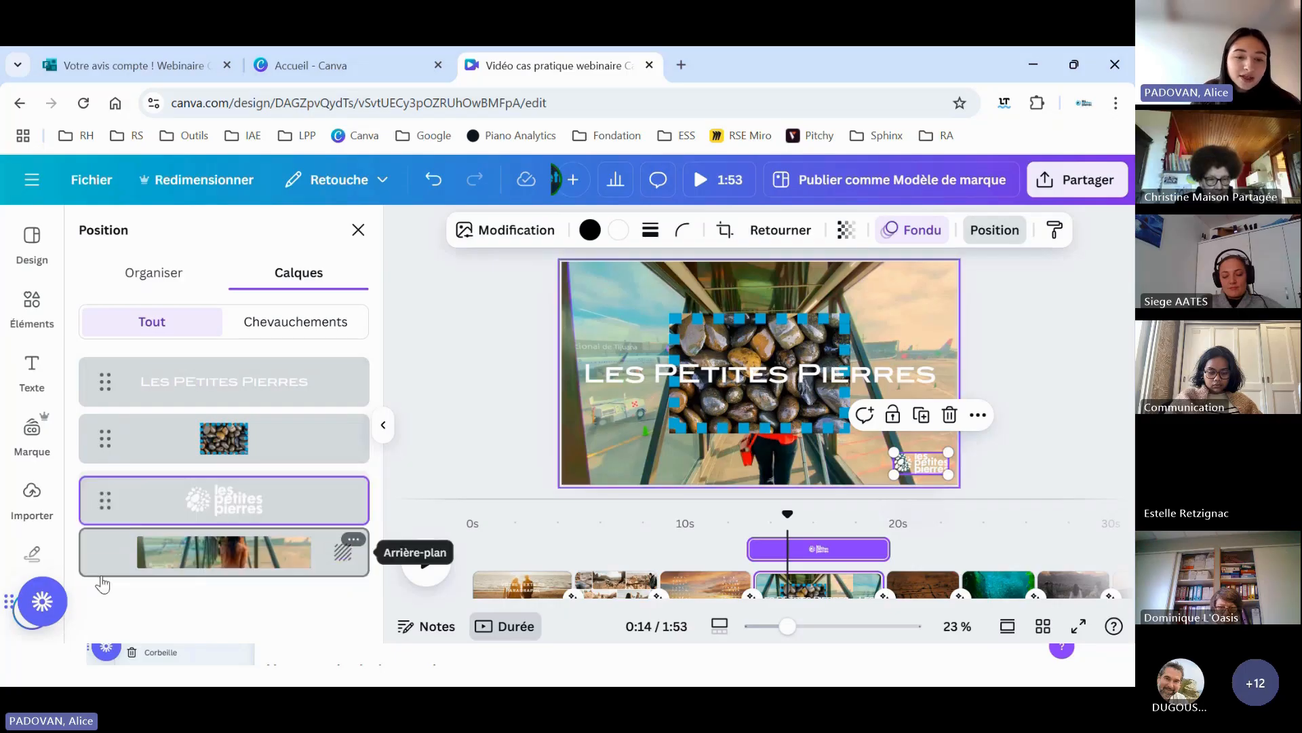
pyautogui.moveTo(127, 490); pyautogui.dragTo(109, 555)
pyautogui.click(108, 555)
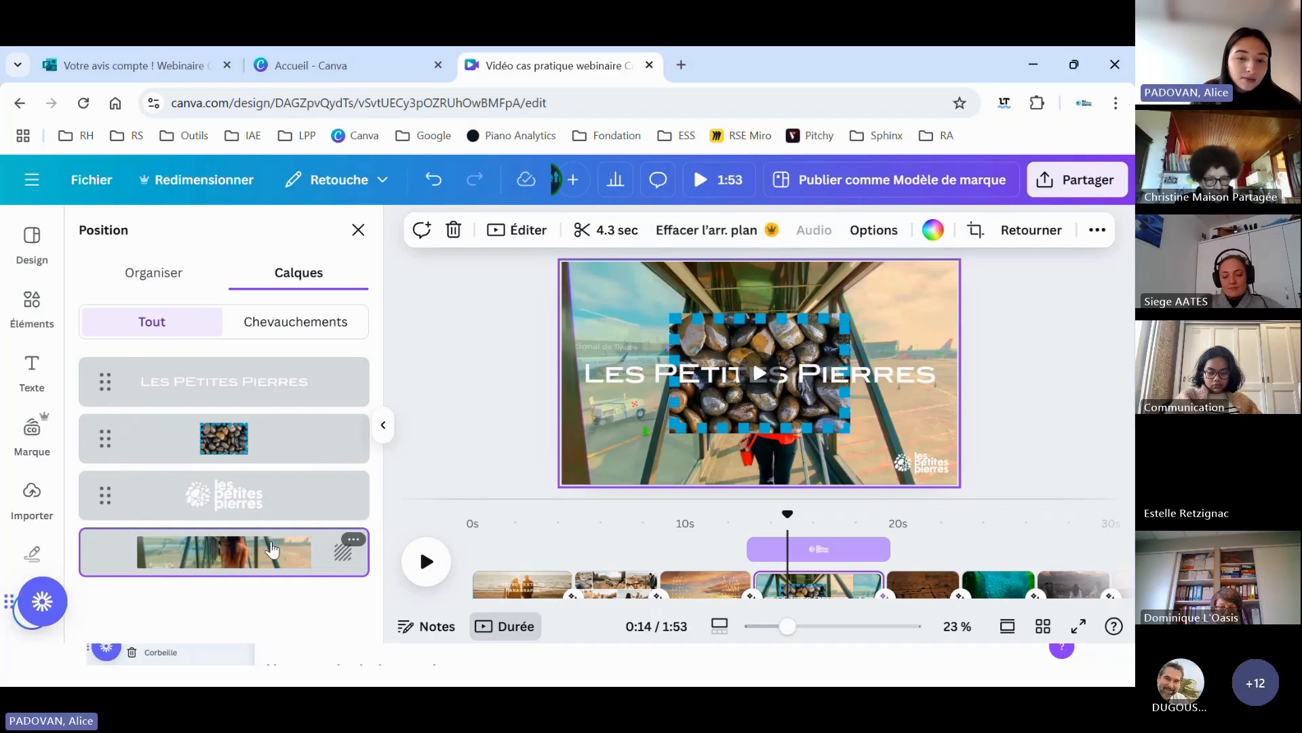
pyautogui.click(173, 495)
pyautogui.moveTo(173, 495)
pyautogui.mouseDown()
pyautogui.moveTo(192, 443)
pyautogui.moveTo(178, 484)
pyautogui.mouseUp()
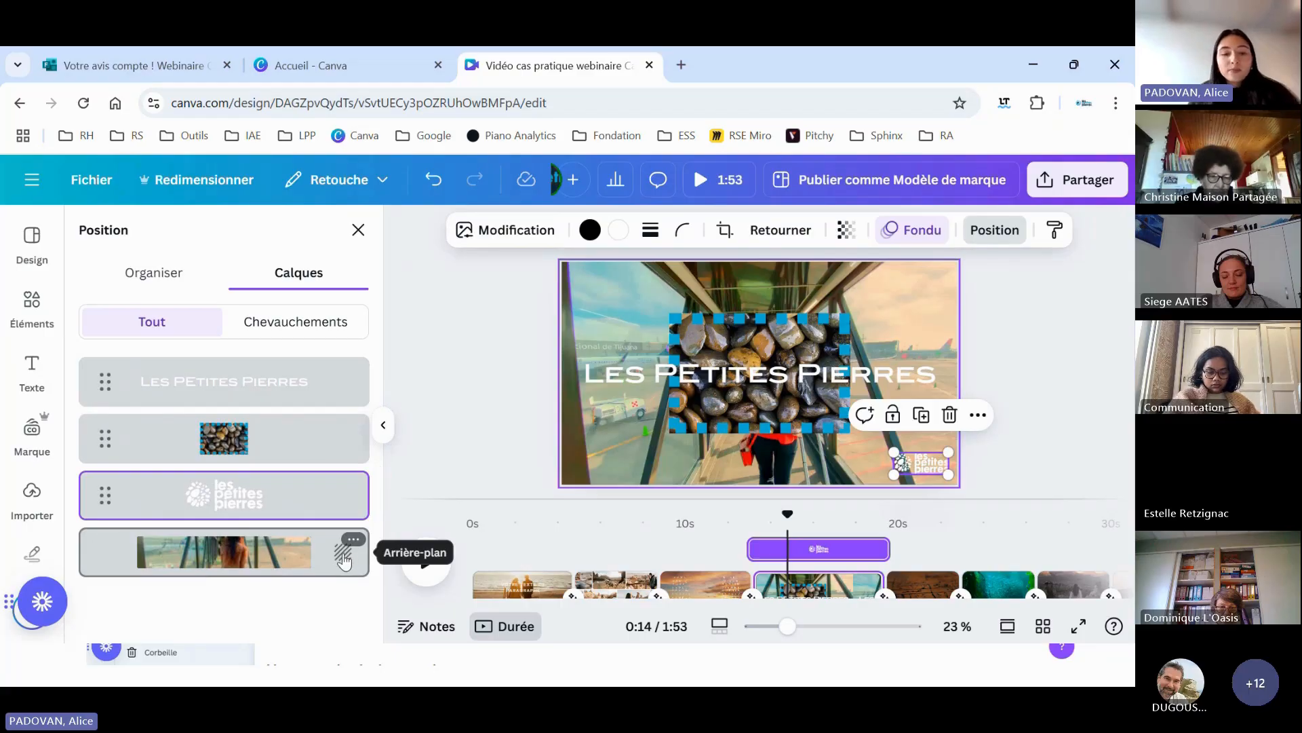
# - Inspect the background video and logo layers one after the other, then leave the layer list
pyautogui.click(344, 560)
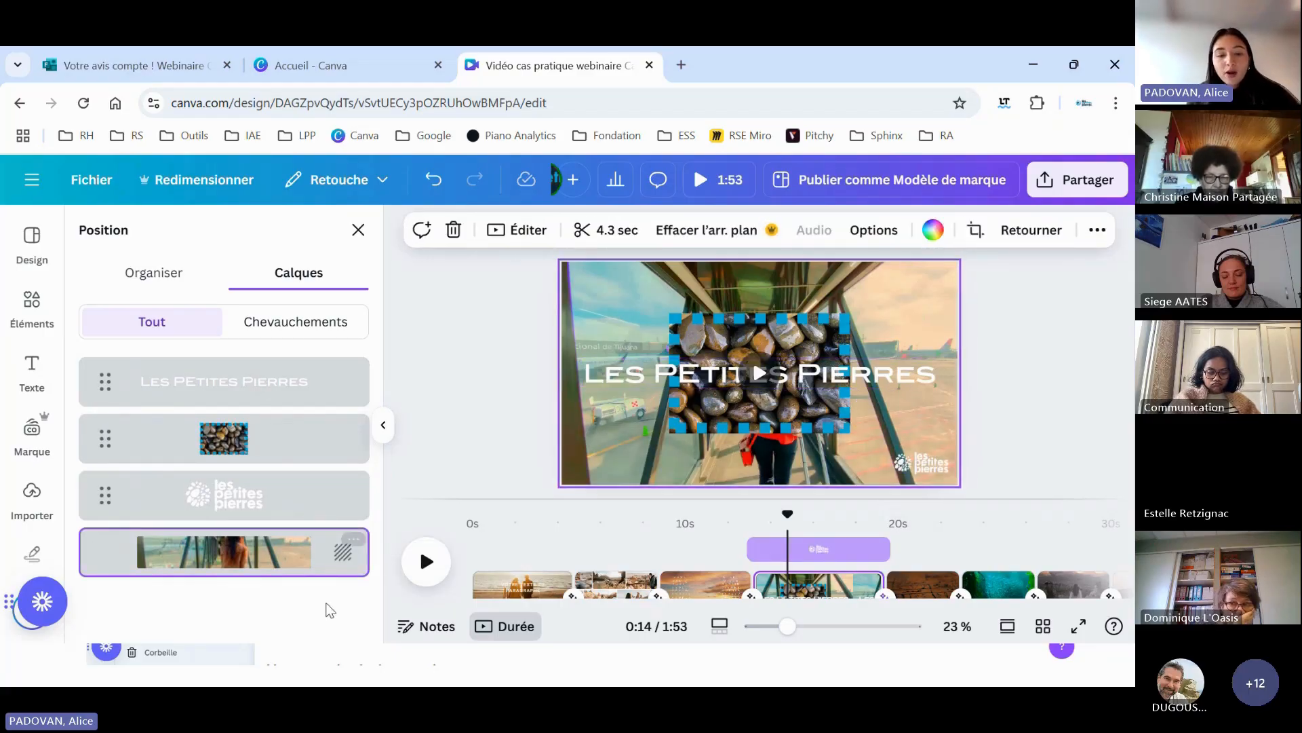
pyautogui.moveTo(571, 283)
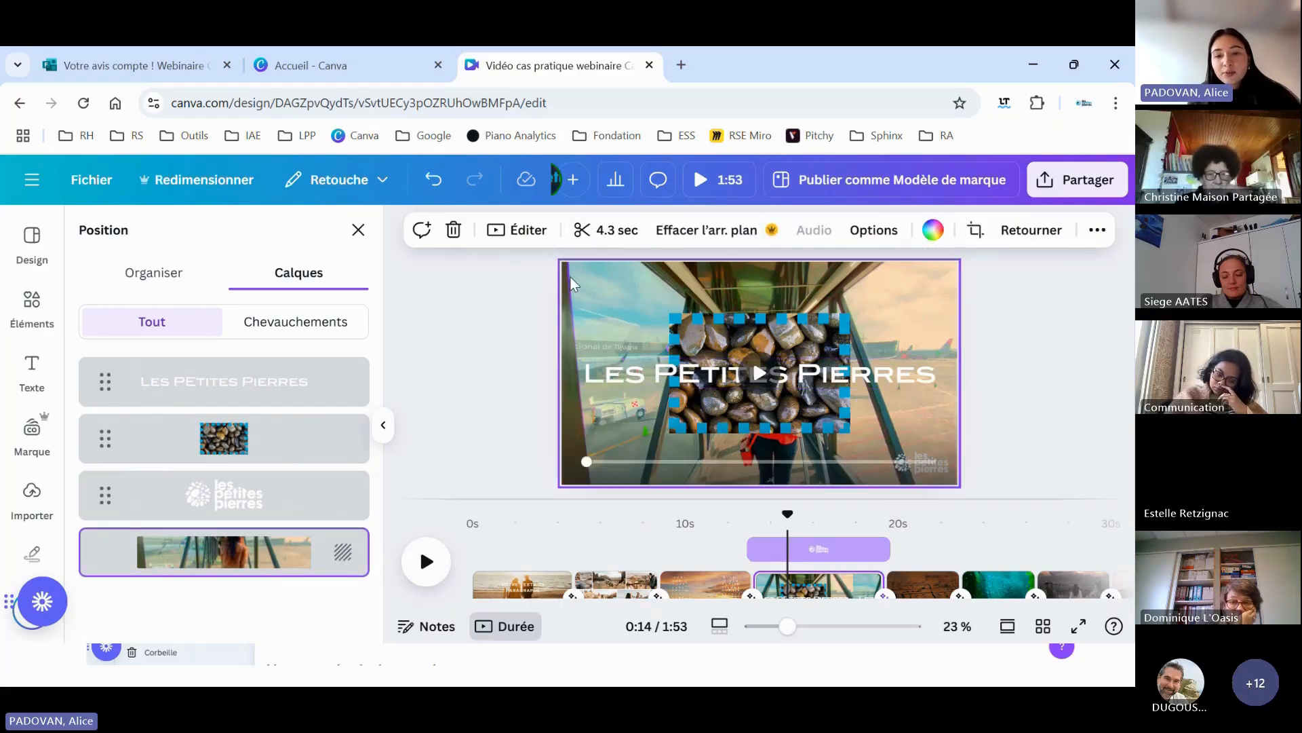
pyautogui.moveTo(351, 558)
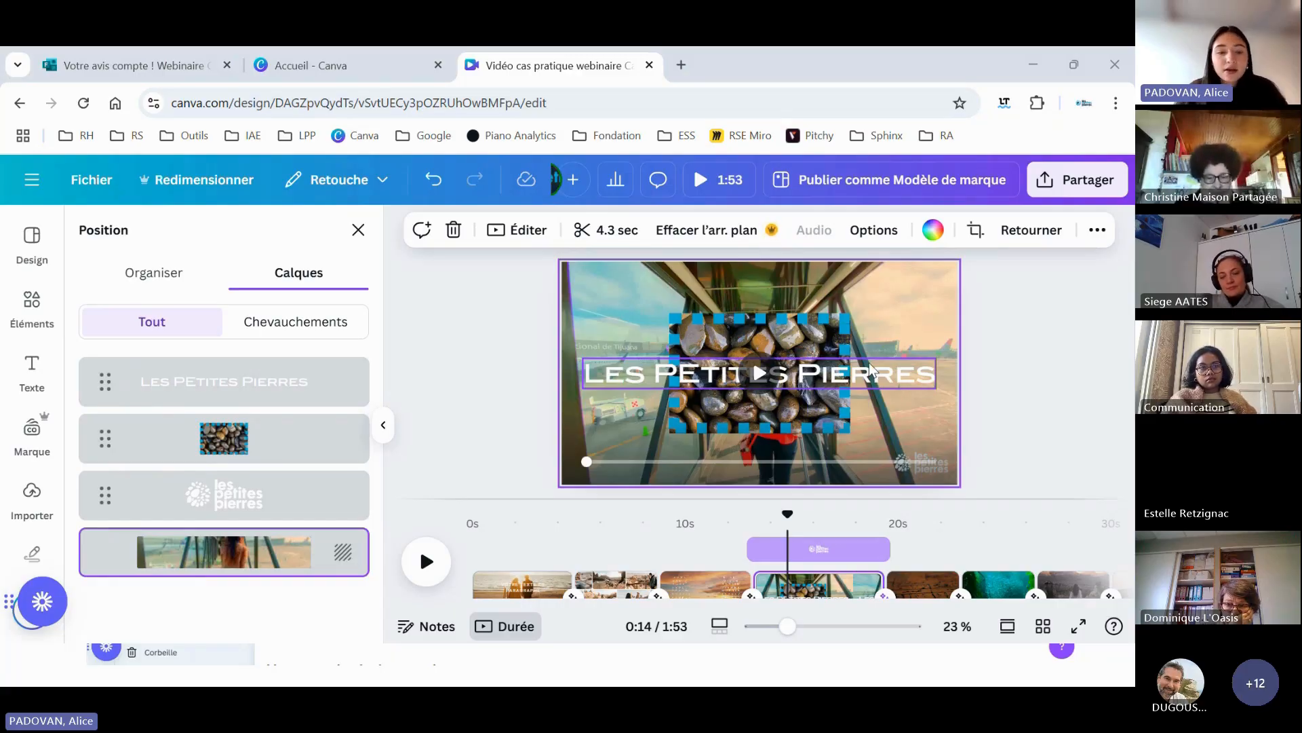
pyautogui.click(285, 497)
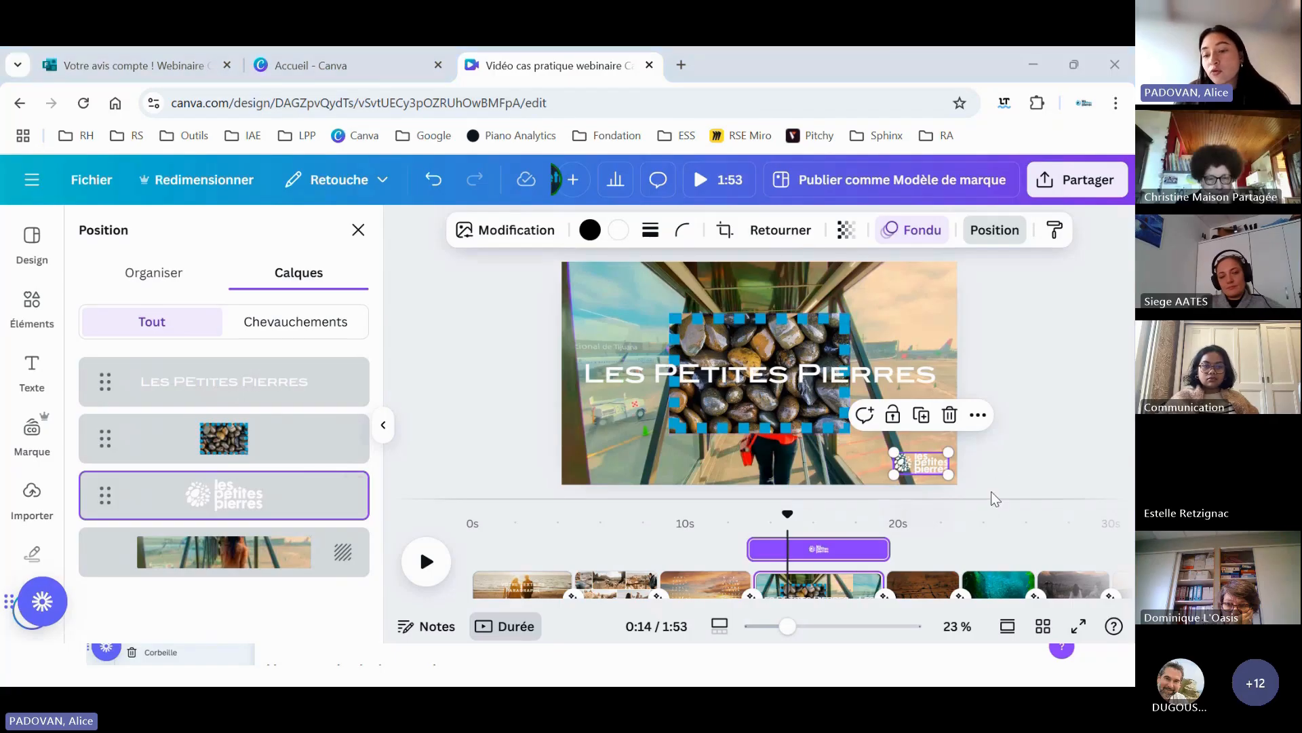
pyautogui.click(1000, 309)
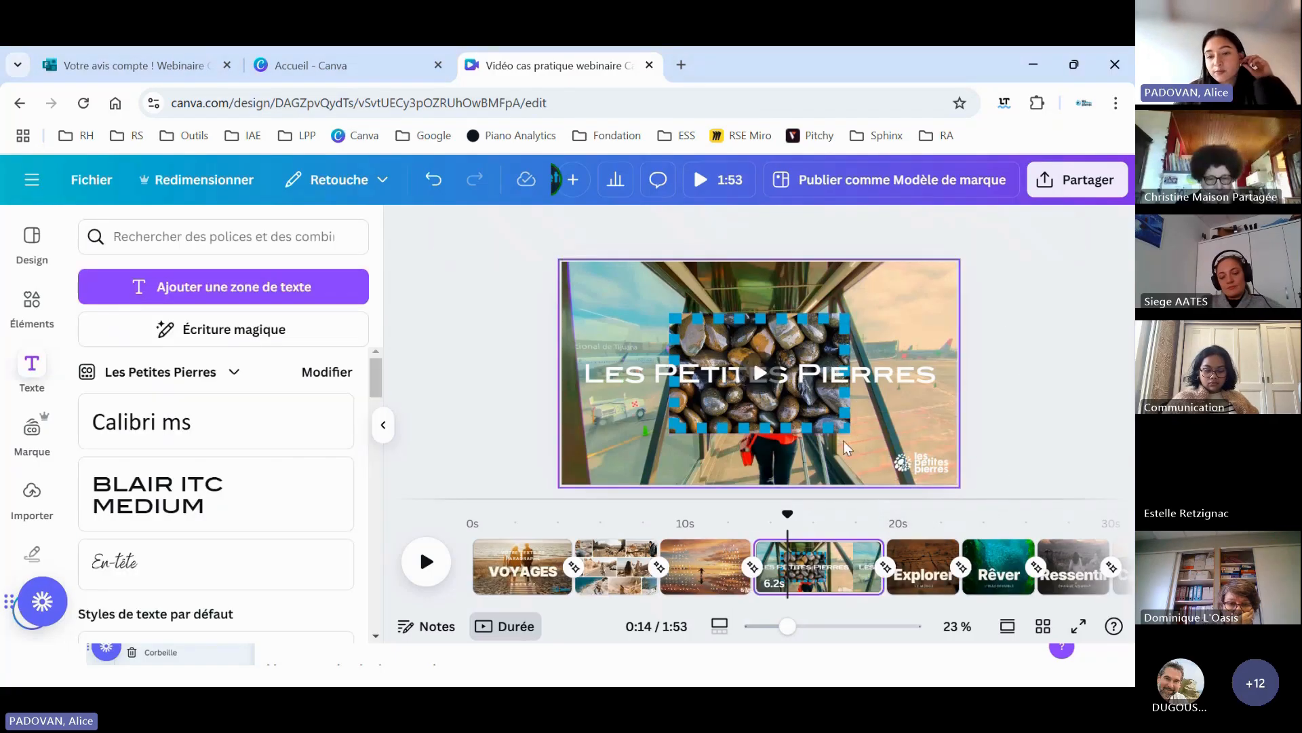
# - Return to the page with the pebble video in the timeline
pyautogui.scroll(-1, 818, 353)
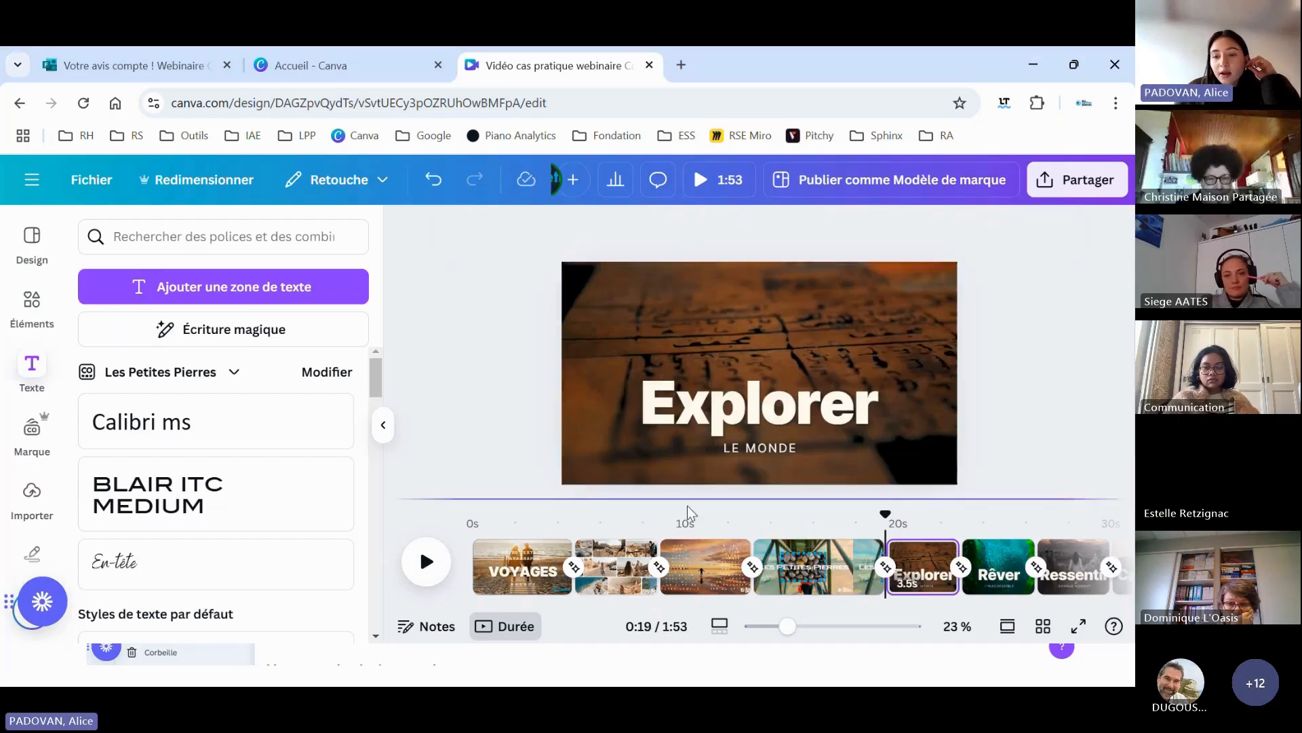
pyautogui.click(698, 563)
pyautogui.click(814, 544)
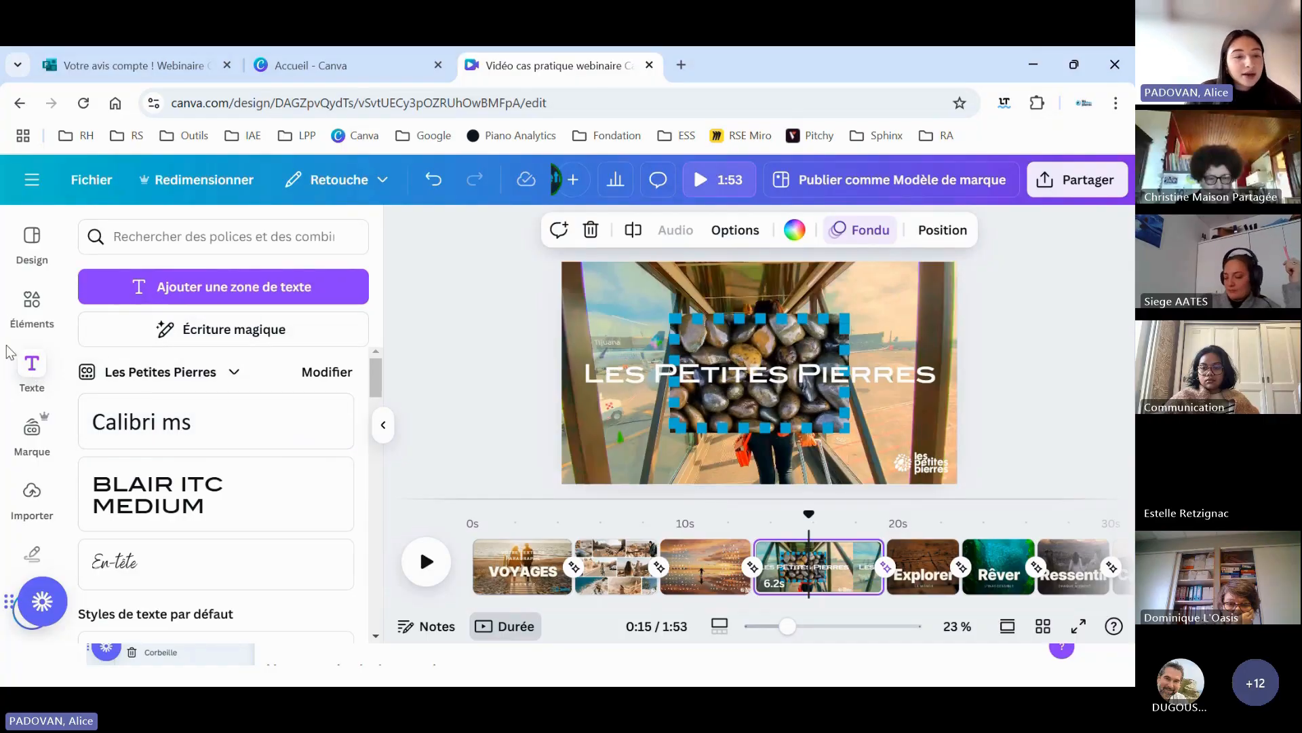
# - Browse the available design tools and show the chart library with its bar, line and pie charts
pyautogui.scroll(-5, 34, 440)
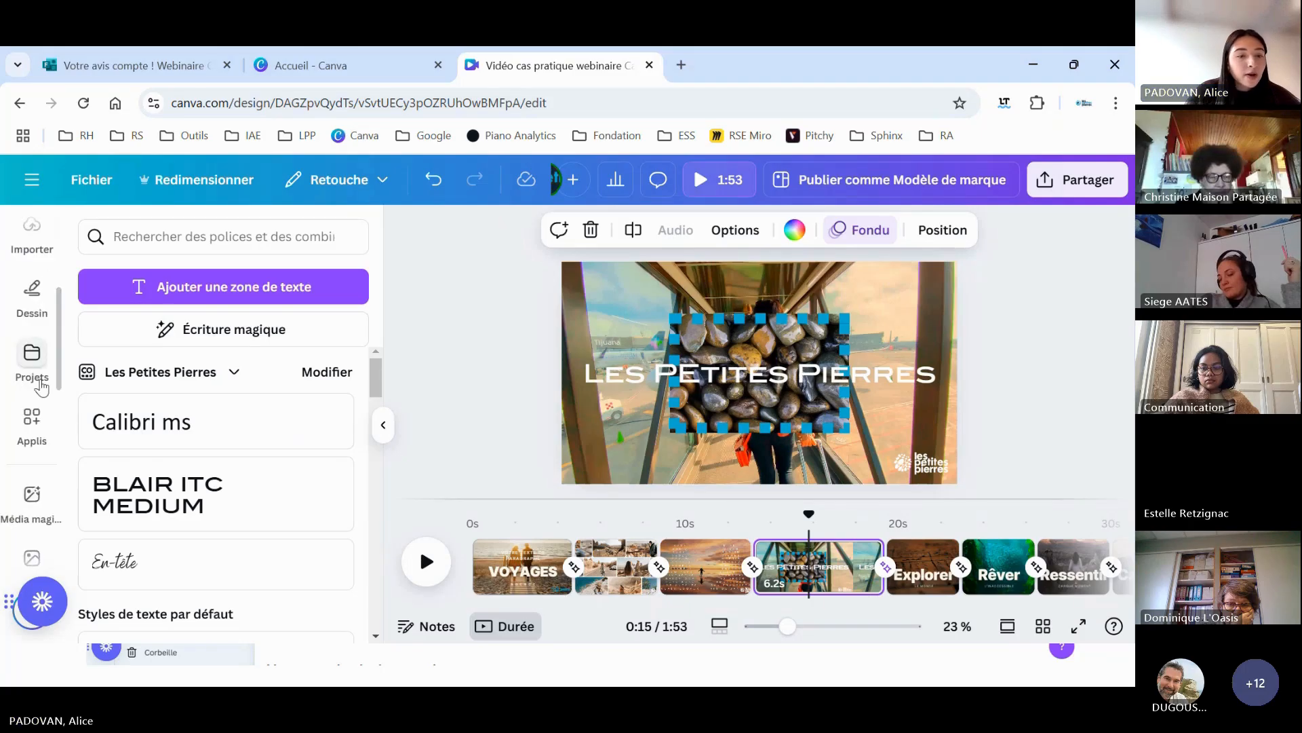
pyautogui.scroll(-3, 31, 461)
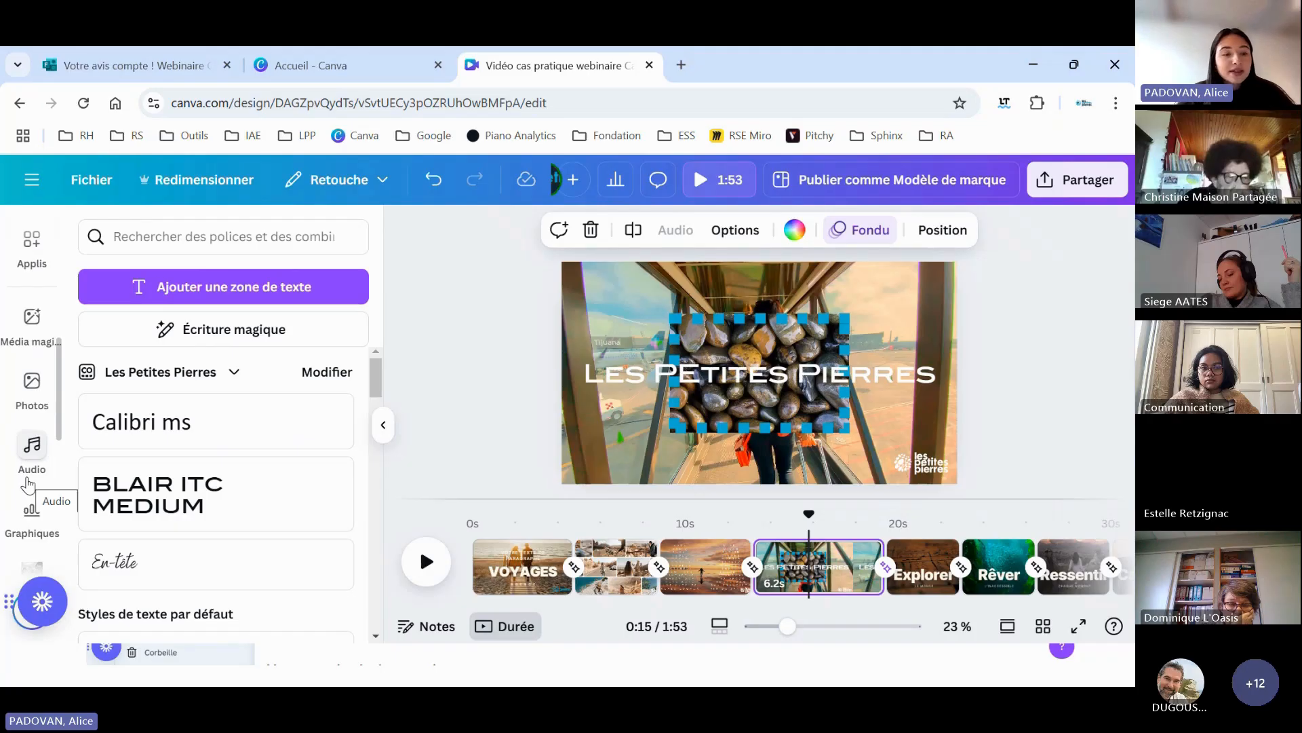
pyautogui.scroll(-2, 29, 475)
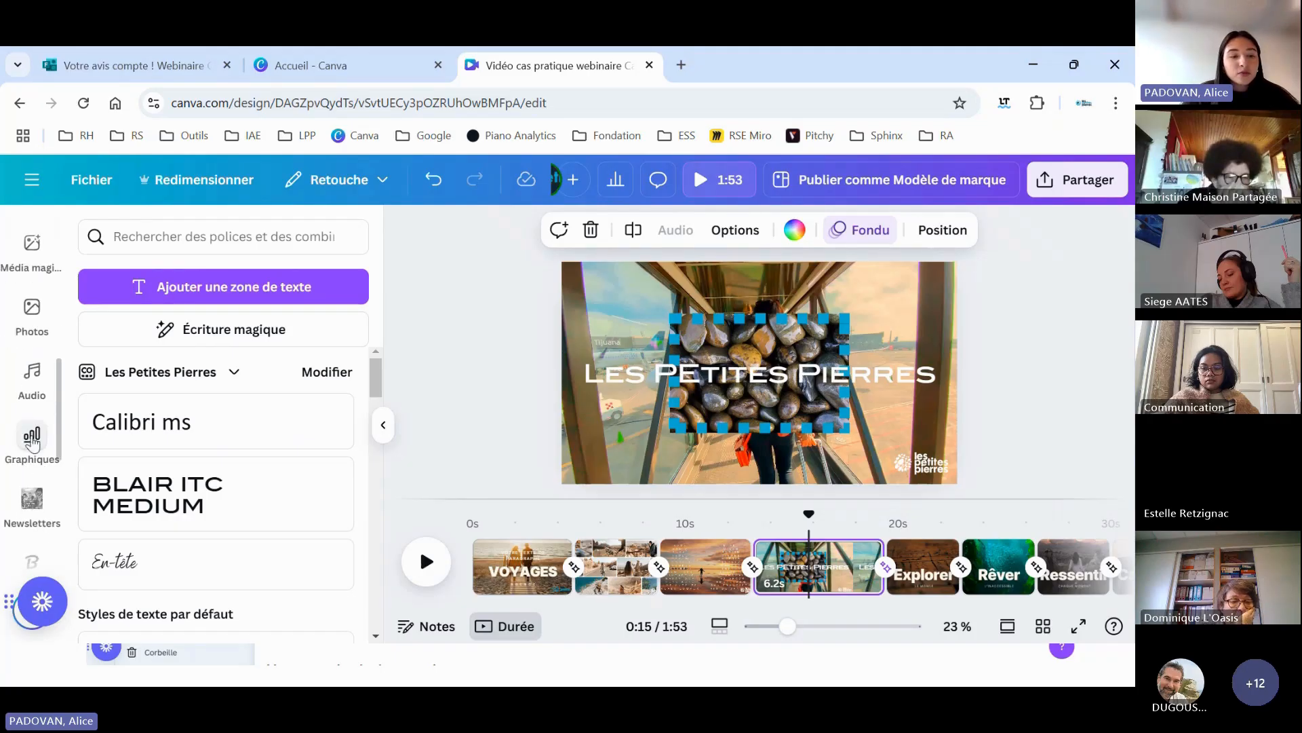
pyautogui.click(31, 438)
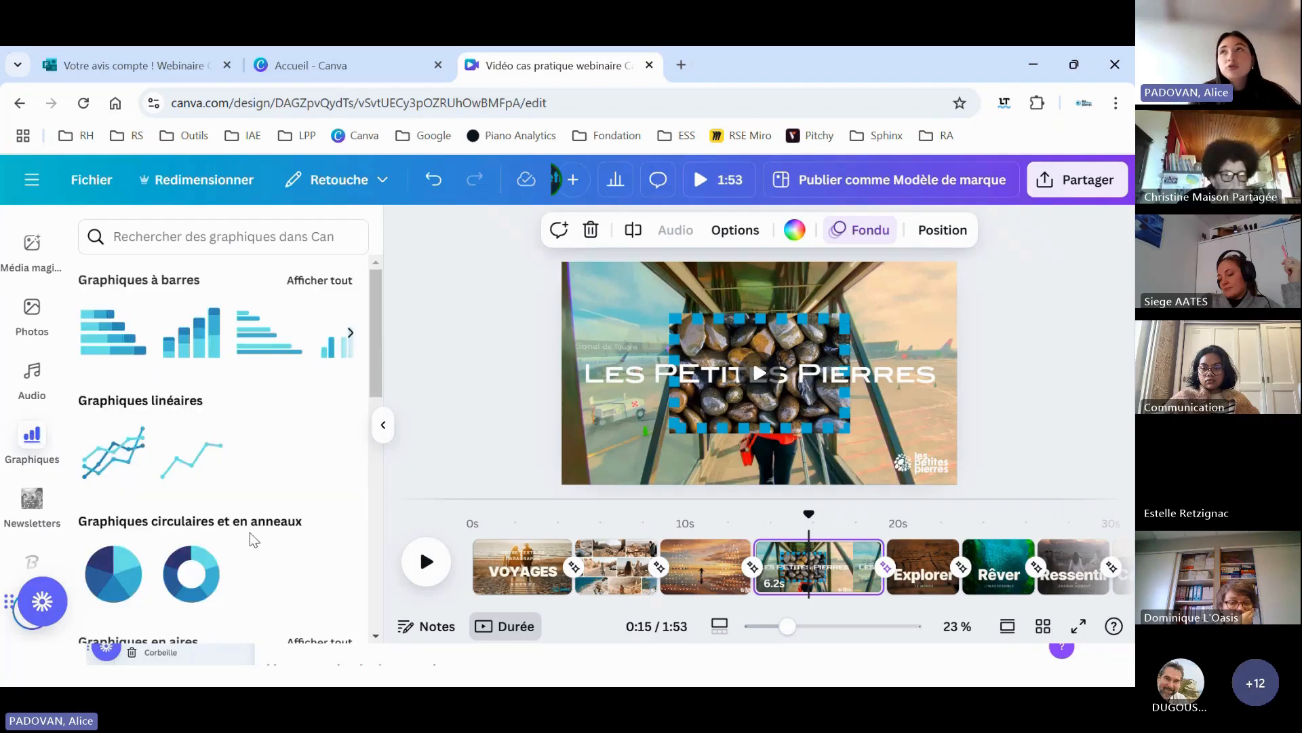
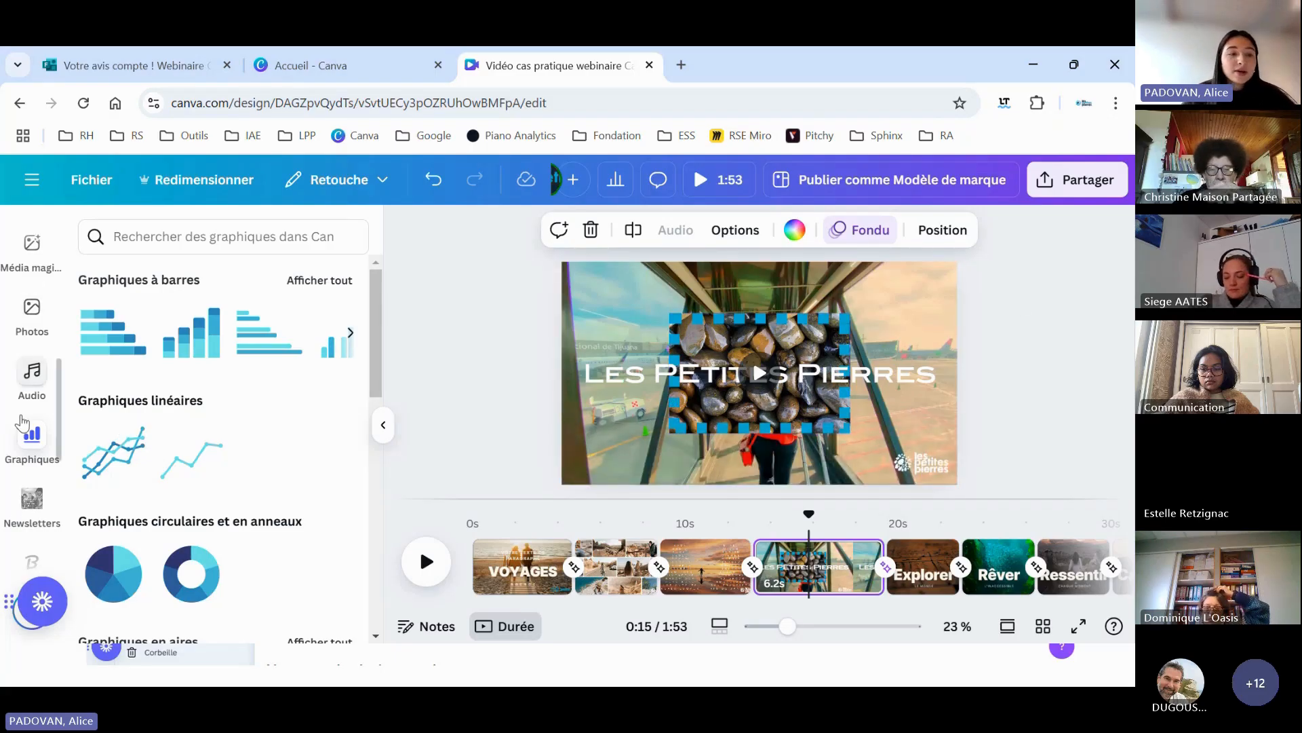
# - Look through the rest of the installed apps and open the QR code app
pyautogui.scroll(-5, 33, 441)
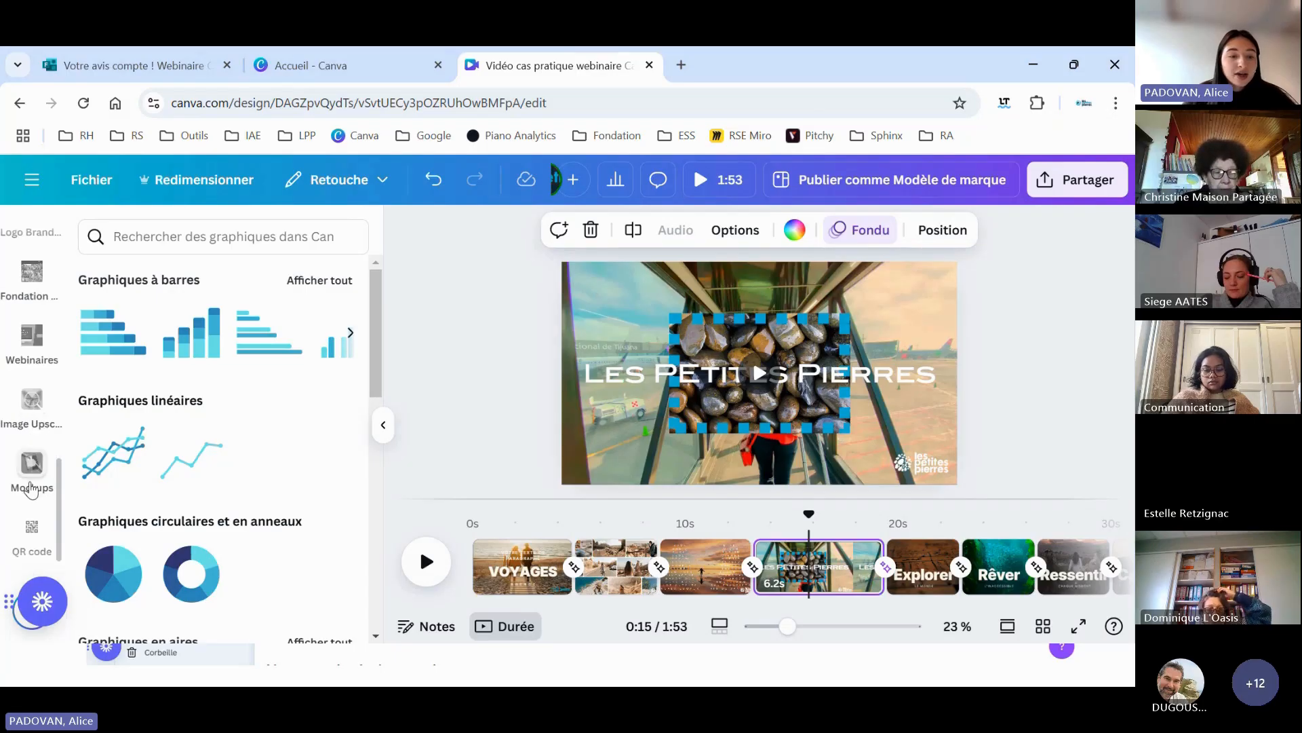
pyautogui.scroll(-2, 30, 407)
pyautogui.scroll(10, 20, 244)
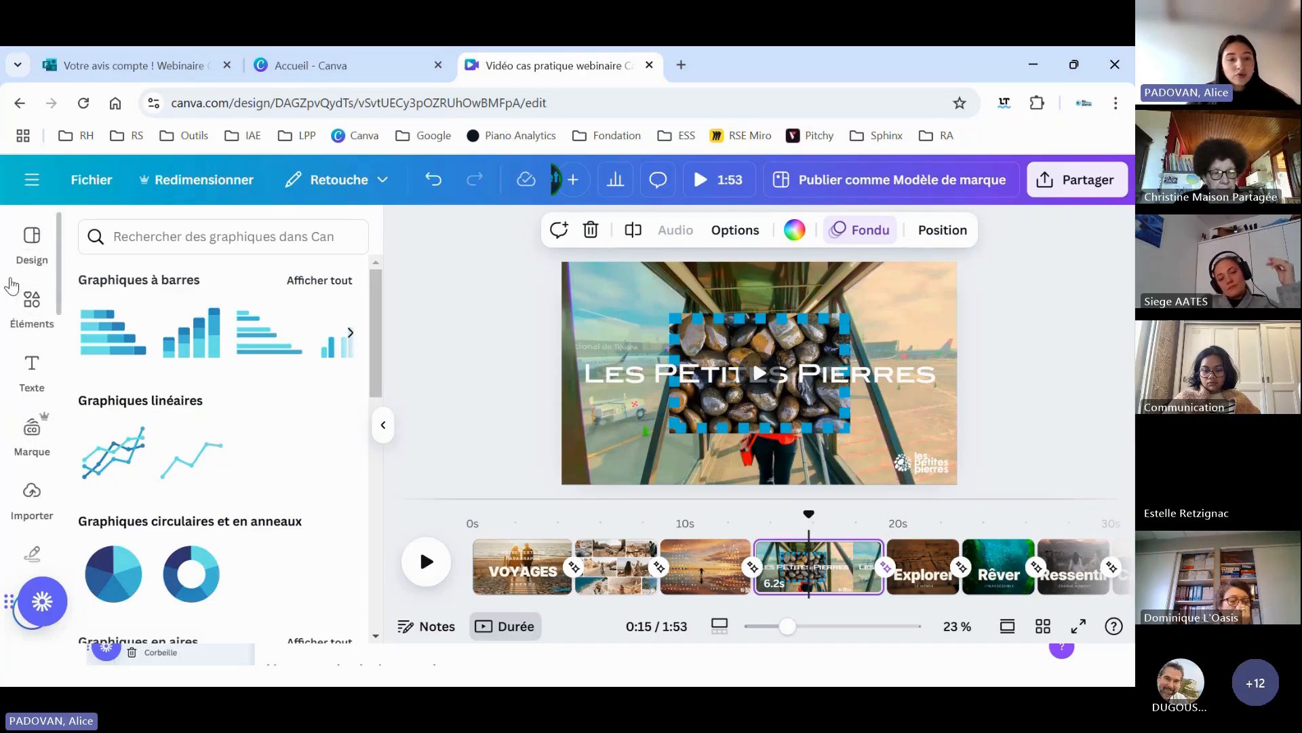
pyautogui.scroll(-5, 46, 366)
pyautogui.scroll(-6, 47, 366)
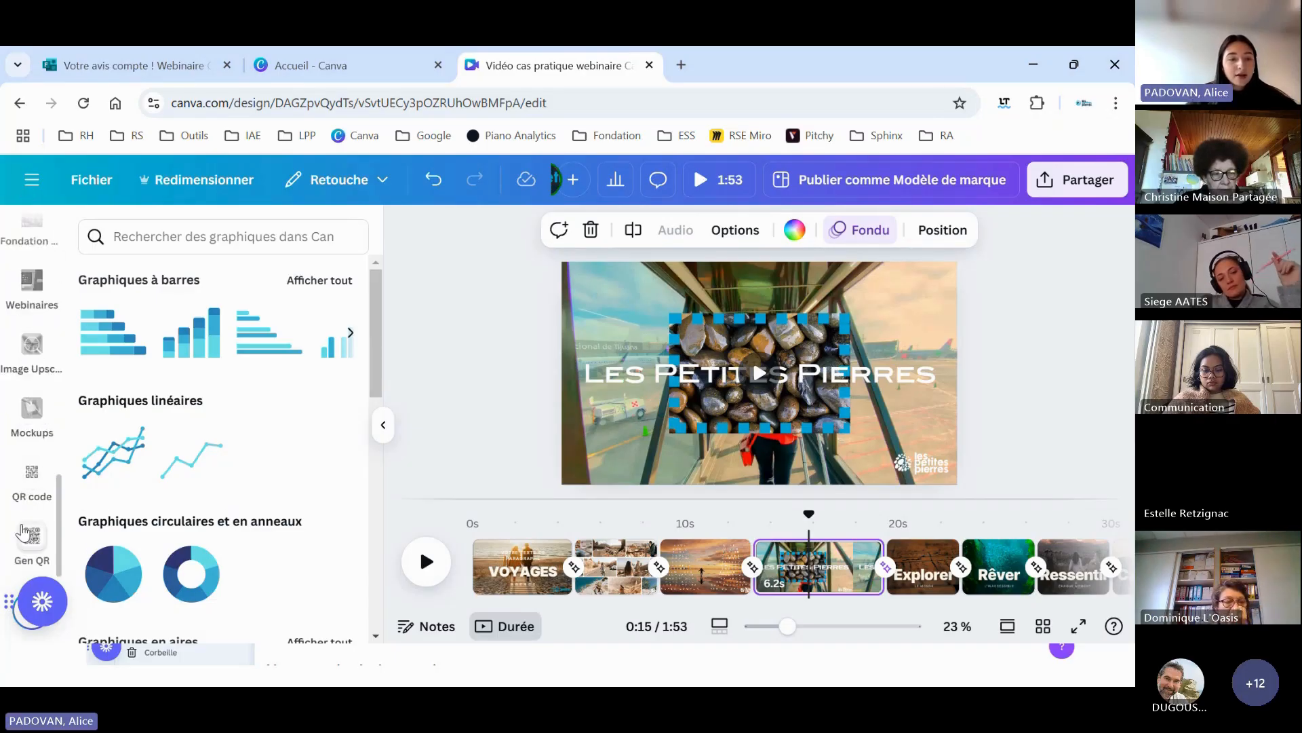
pyautogui.moveTo(59, 486); pyautogui.dragTo(59, 560)
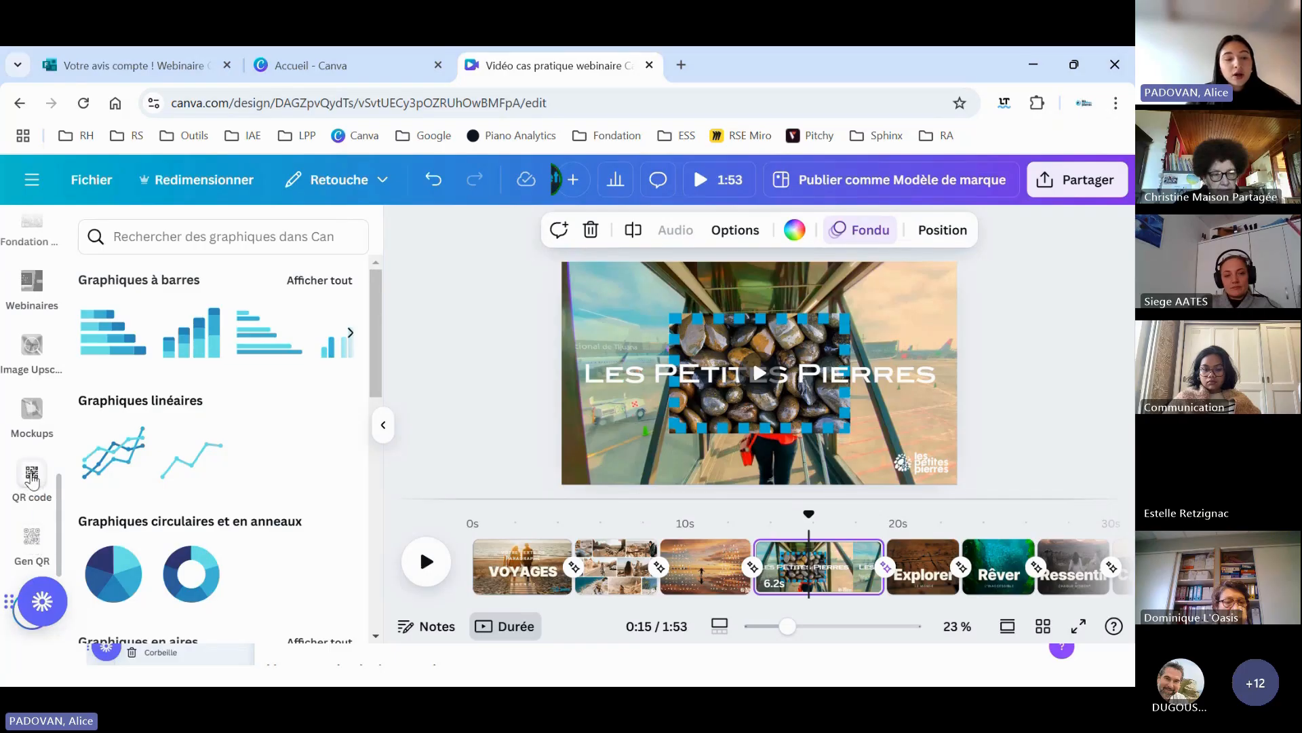
pyautogui.click(32, 477)
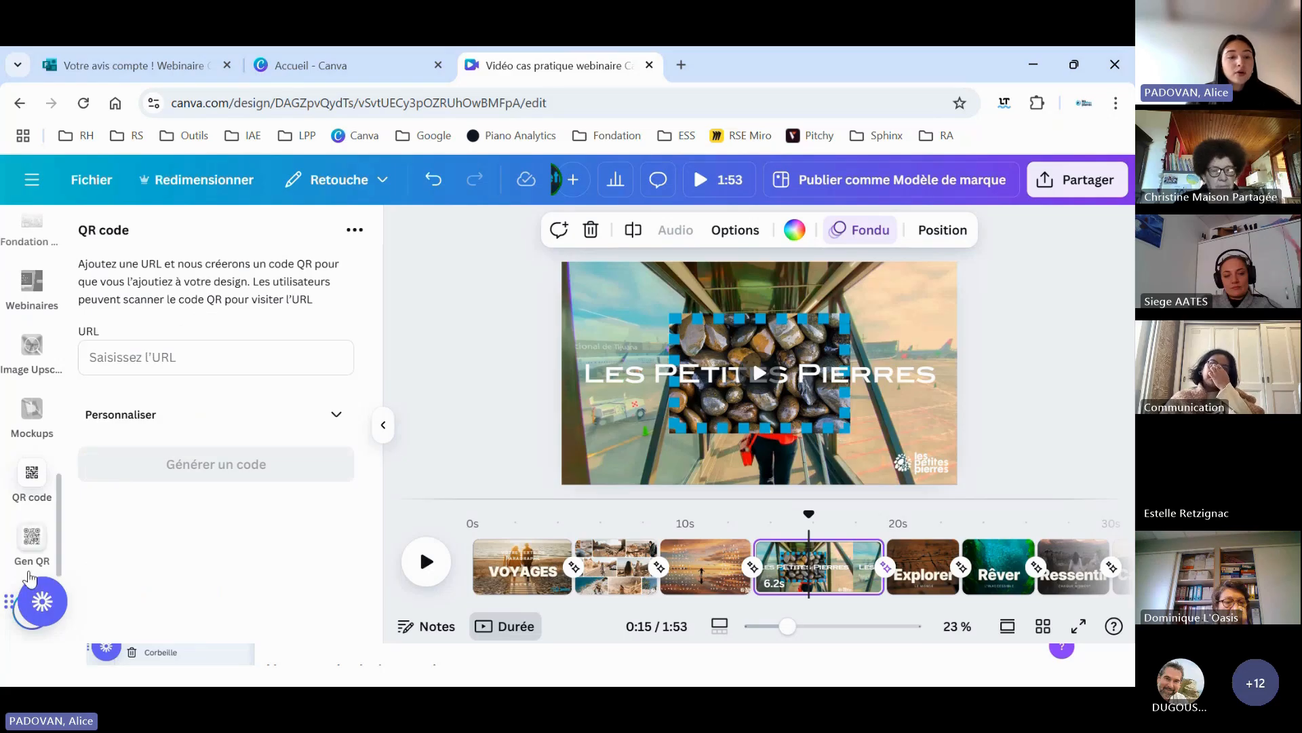
# - Open the Gen QR app and examine its content, template, margin and styling options
pyautogui.click(32, 542)
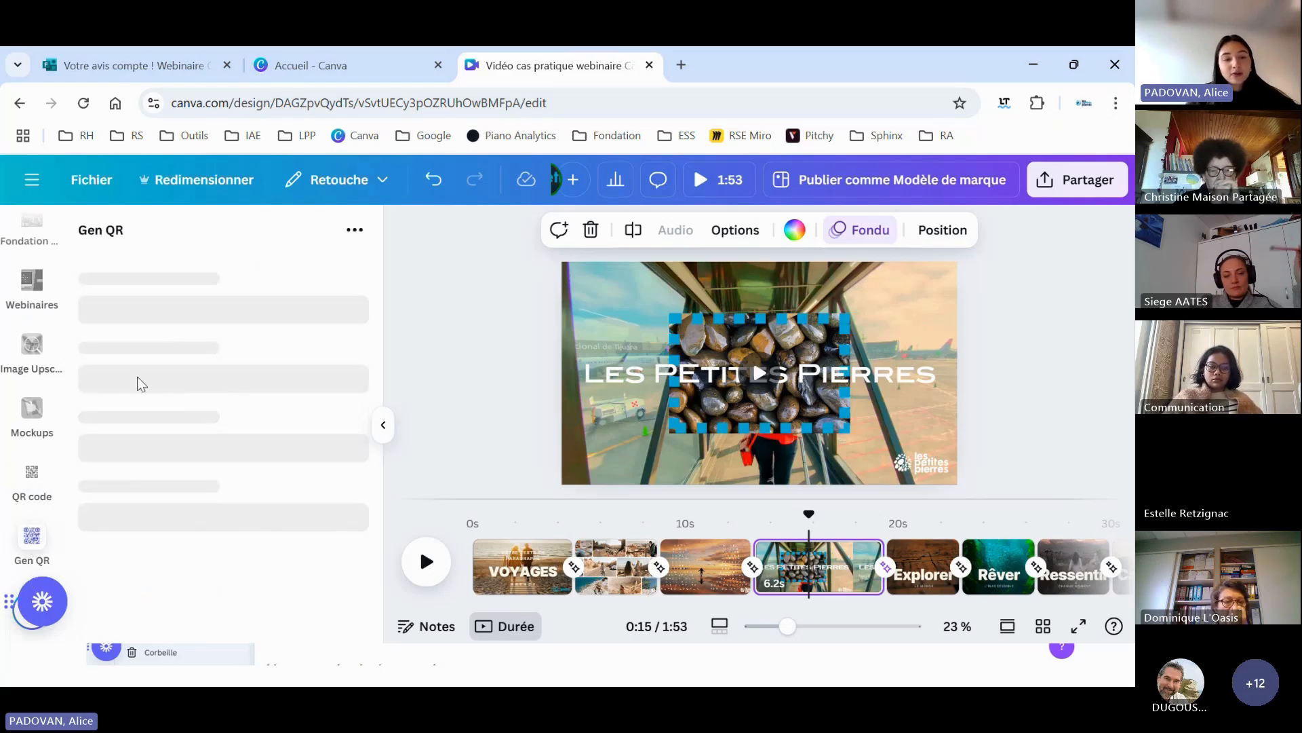
pyautogui.scroll(-5, 222, 413)
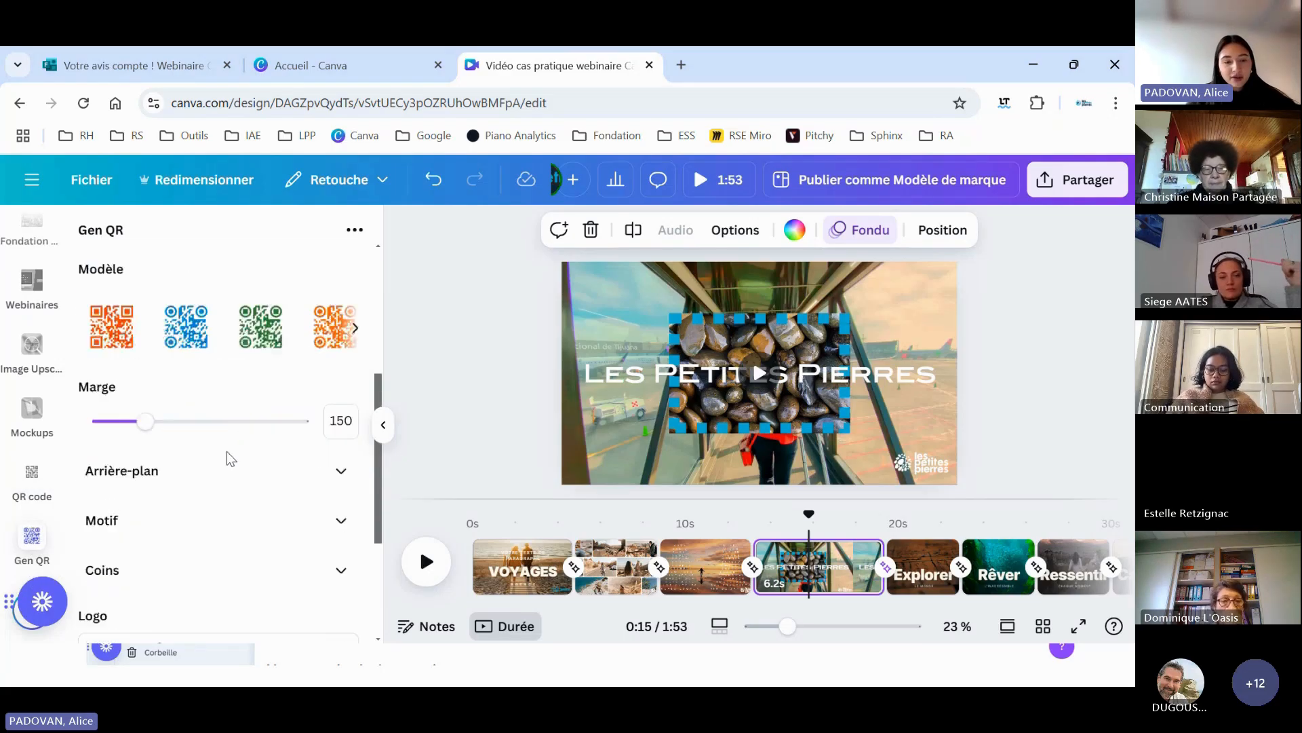
pyautogui.scroll(-3, 228, 453)
pyautogui.scroll(8, 192, 404)
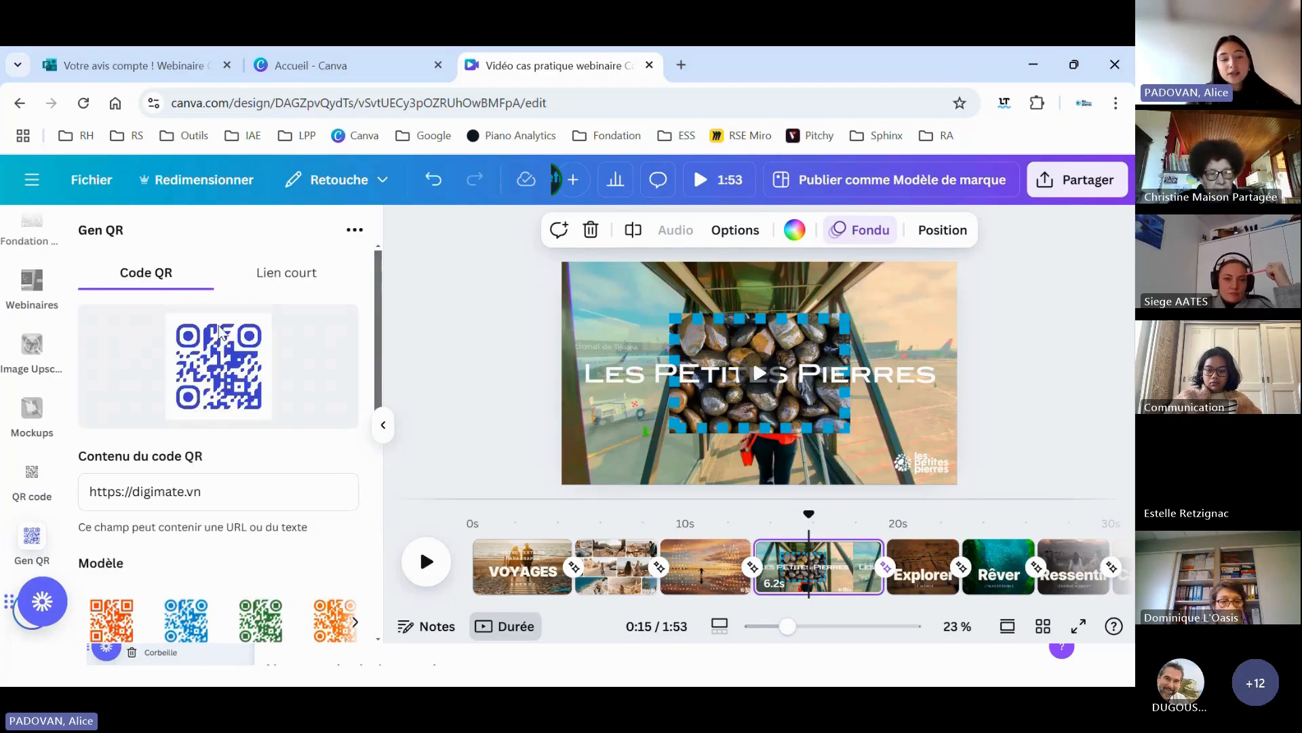
pyautogui.click(32, 475)
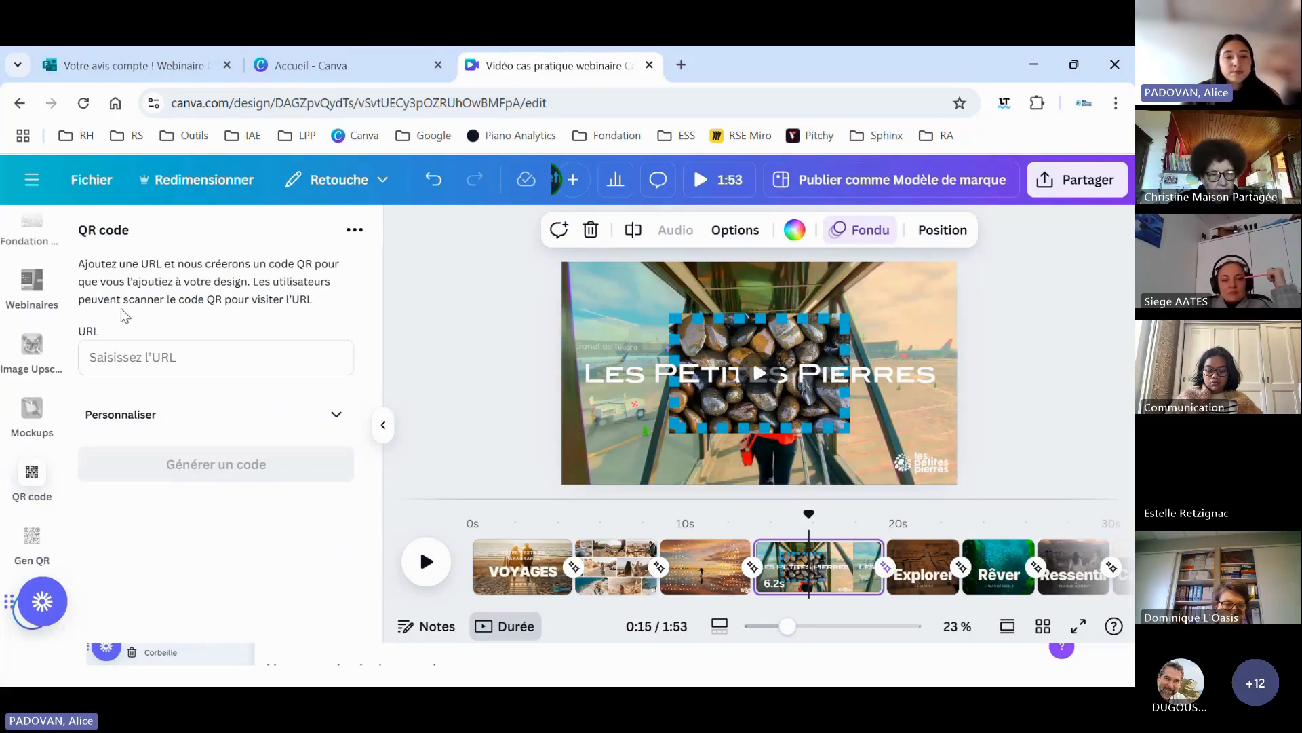
pyautogui.click(141, 356)
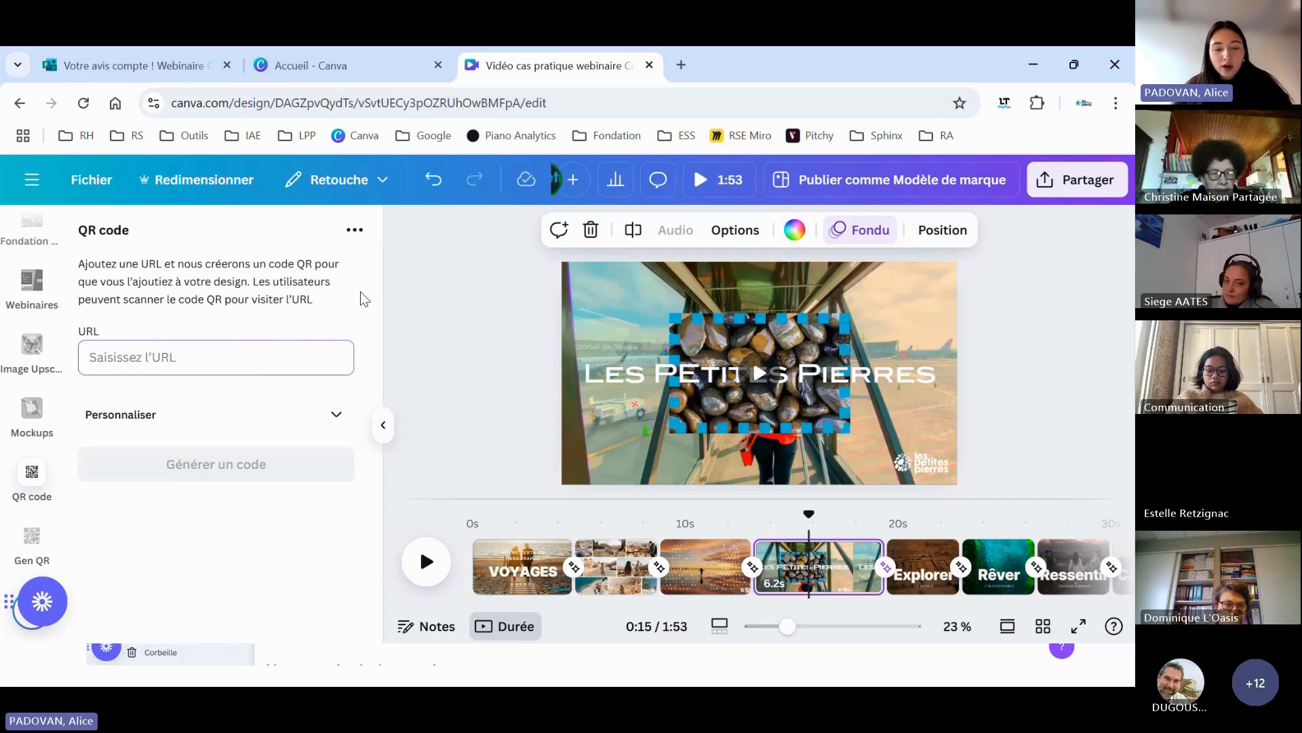
pyautogui.write('www.lespet')
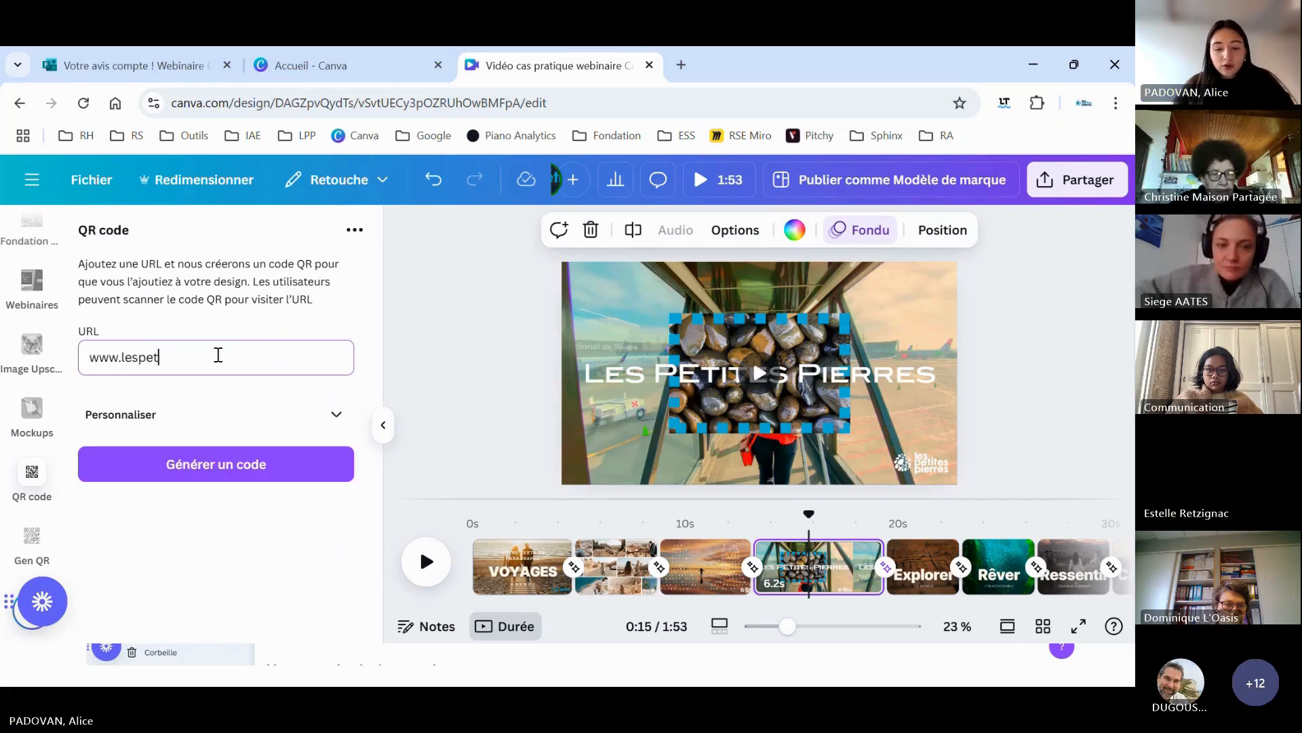
pyautogui.write('itespierres.org')
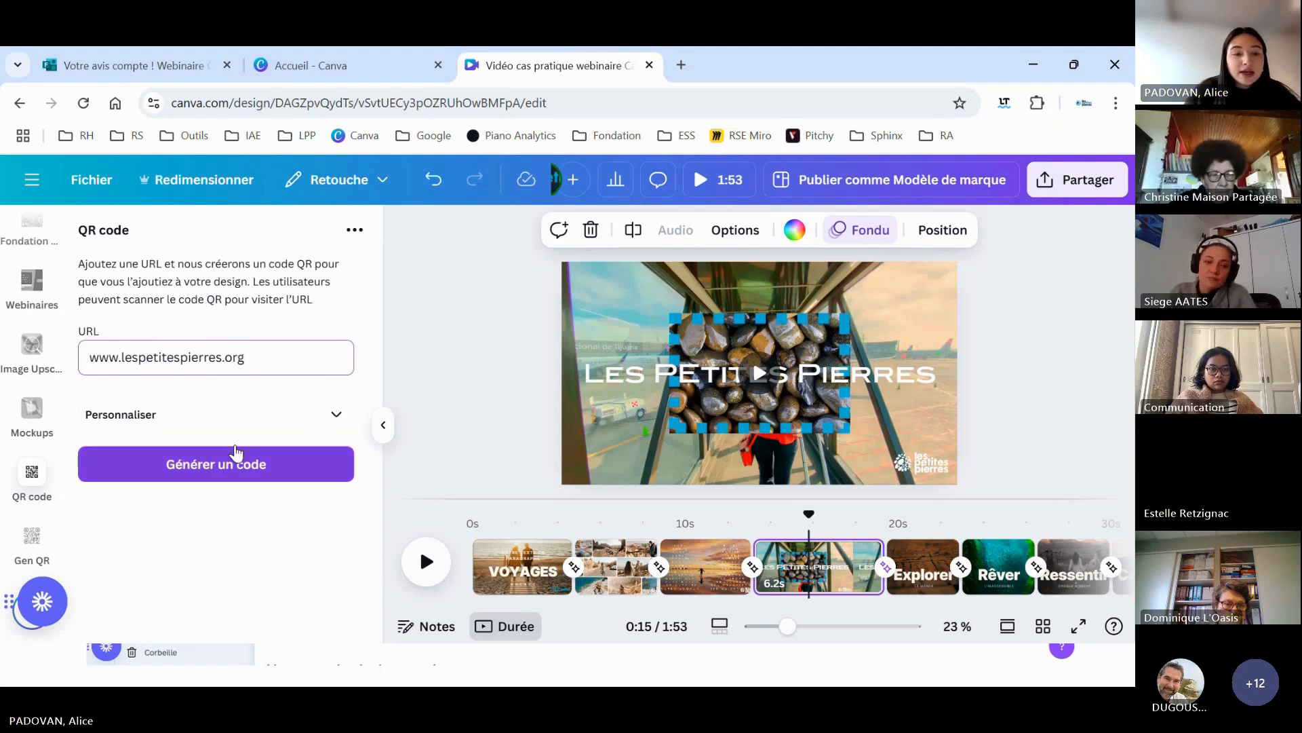
# - Show the QR code's customisation options and set its background colour to light blue #49B3E7
pyautogui.click(275, 417)
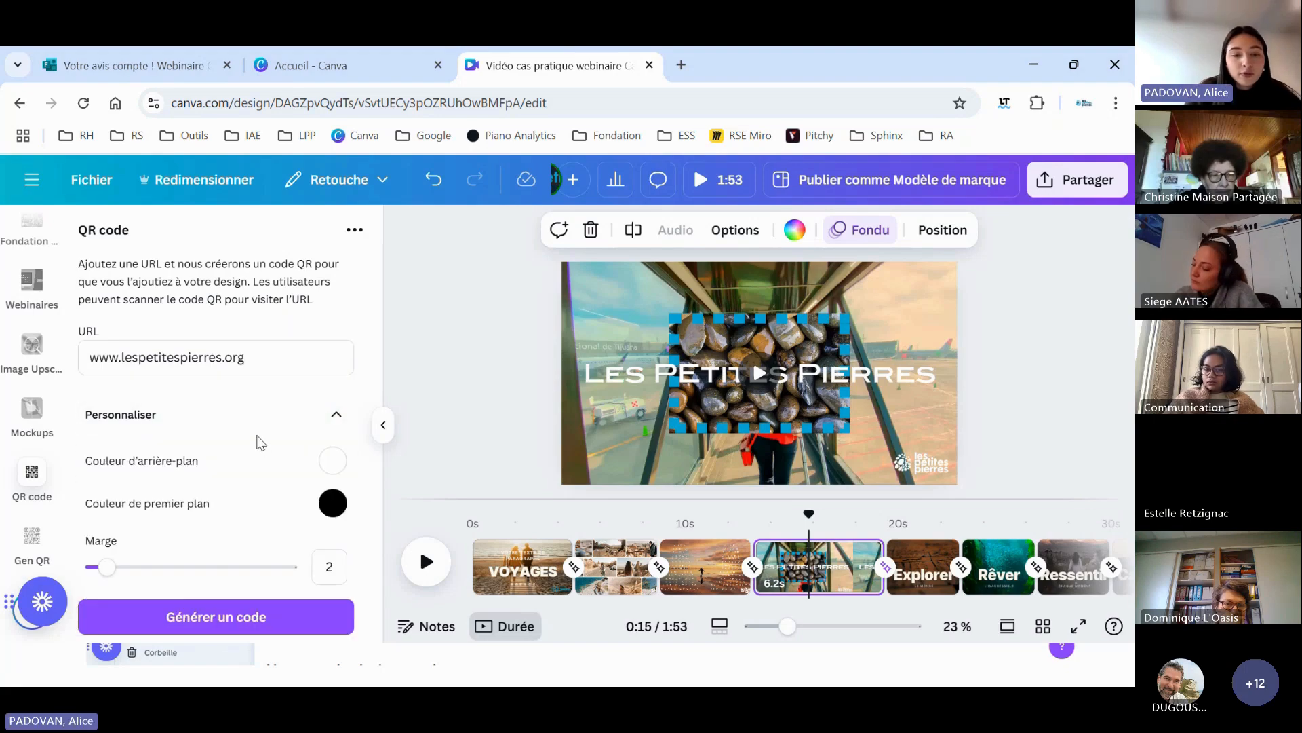
pyautogui.click(334, 462)
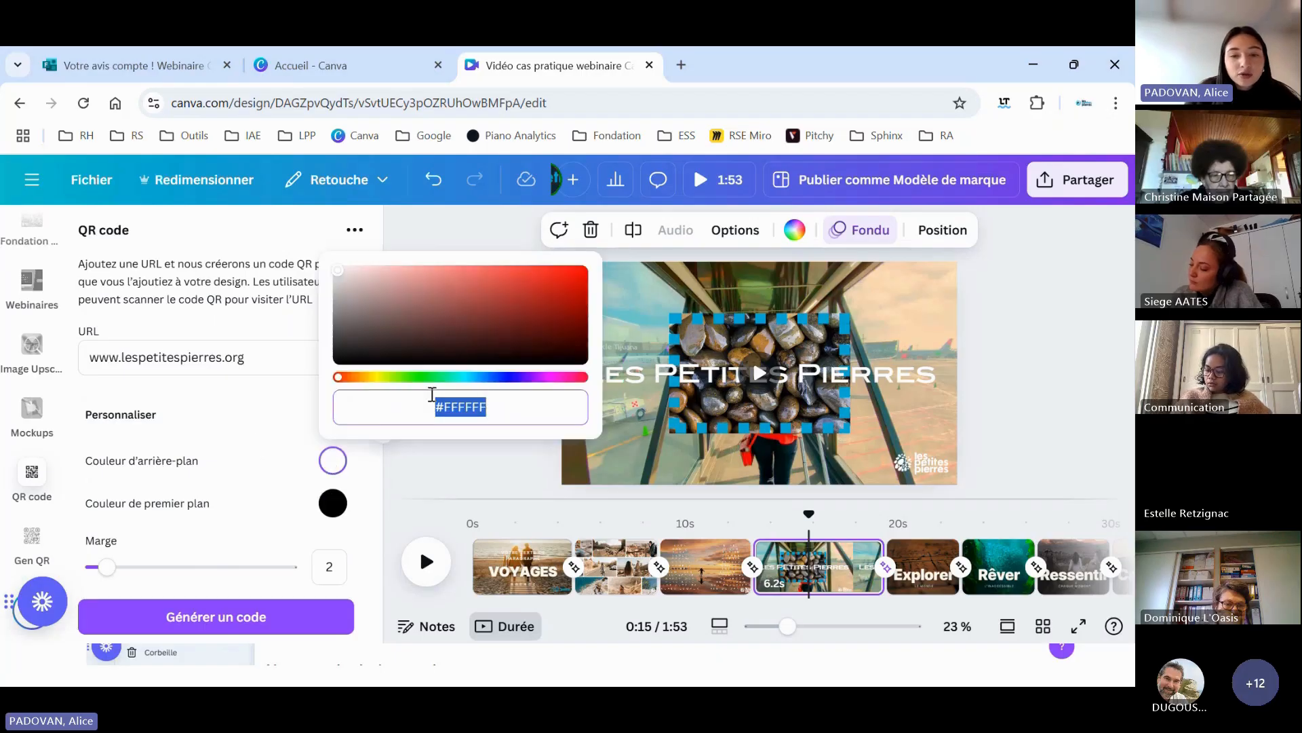
pyautogui.moveTo(361, 385); pyautogui.dragTo(472, 390)
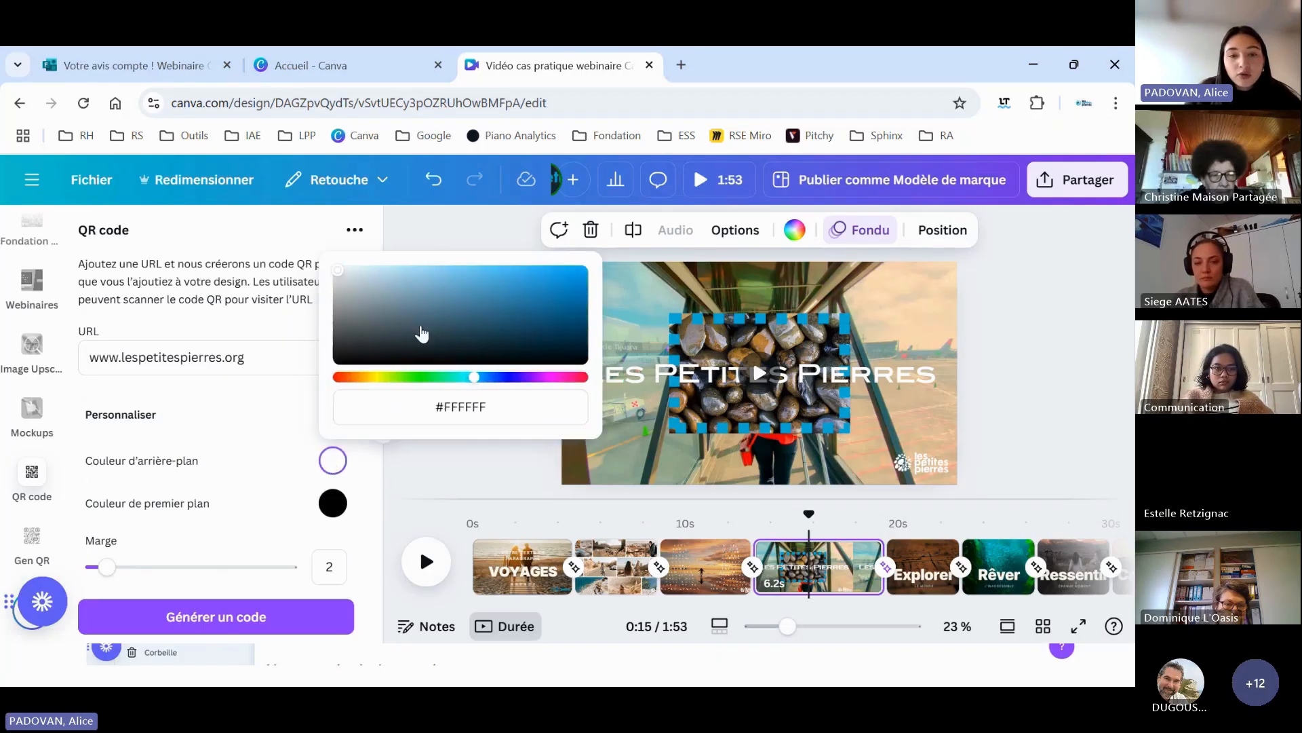
pyautogui.click(454, 282)
pyautogui.moveTo(454, 285)
pyautogui.mouseDown()
pyautogui.moveTo(459, 314)
pyautogui.moveTo(440, 294)
pyautogui.moveTo(502, 286)
pyautogui.mouseUp()
pyautogui.click(422, 404)
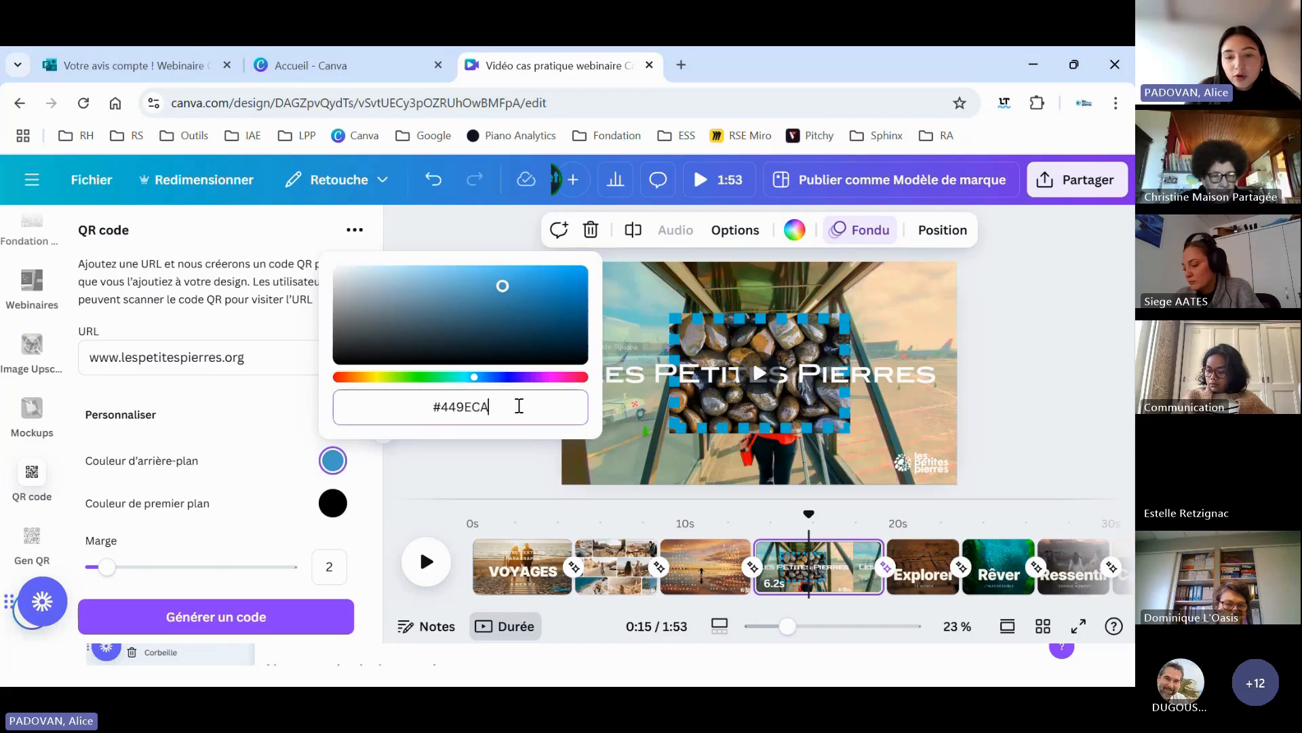
pyautogui.click(431, 408)
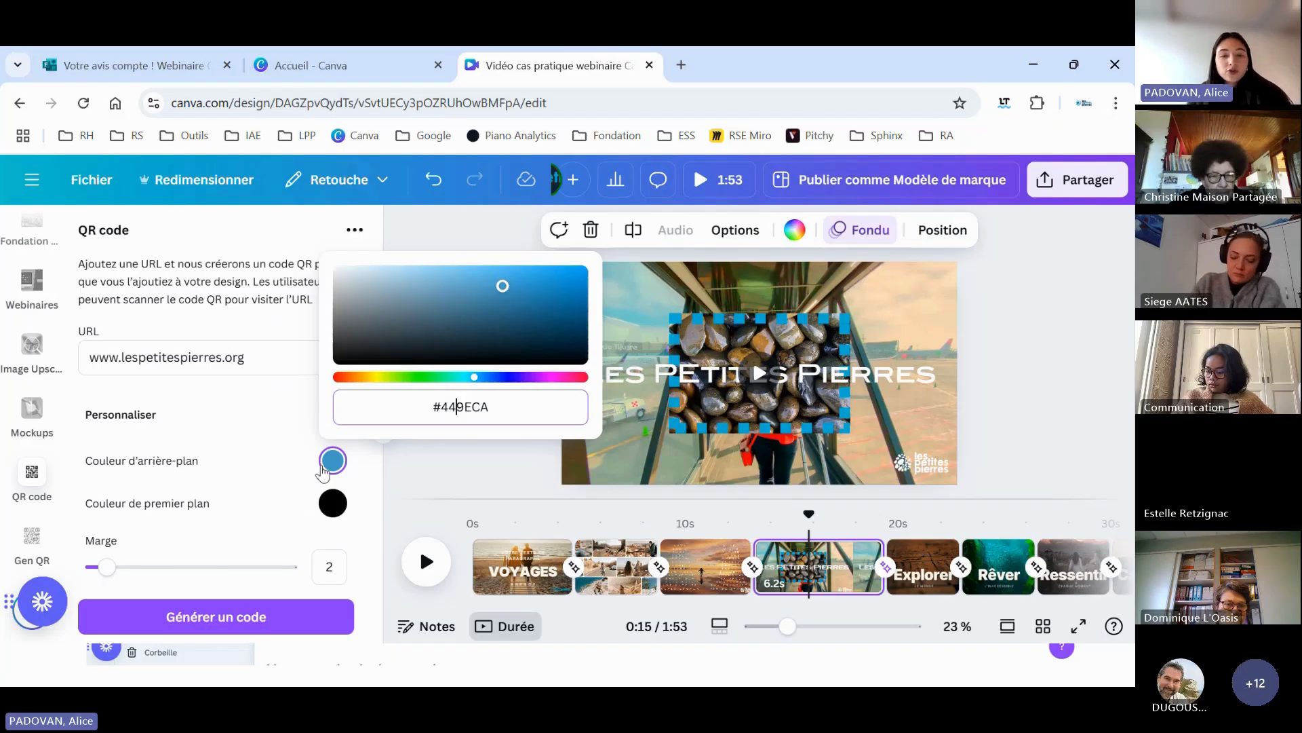
pyautogui.moveTo(490, 273); pyautogui.dragTo(507, 274)
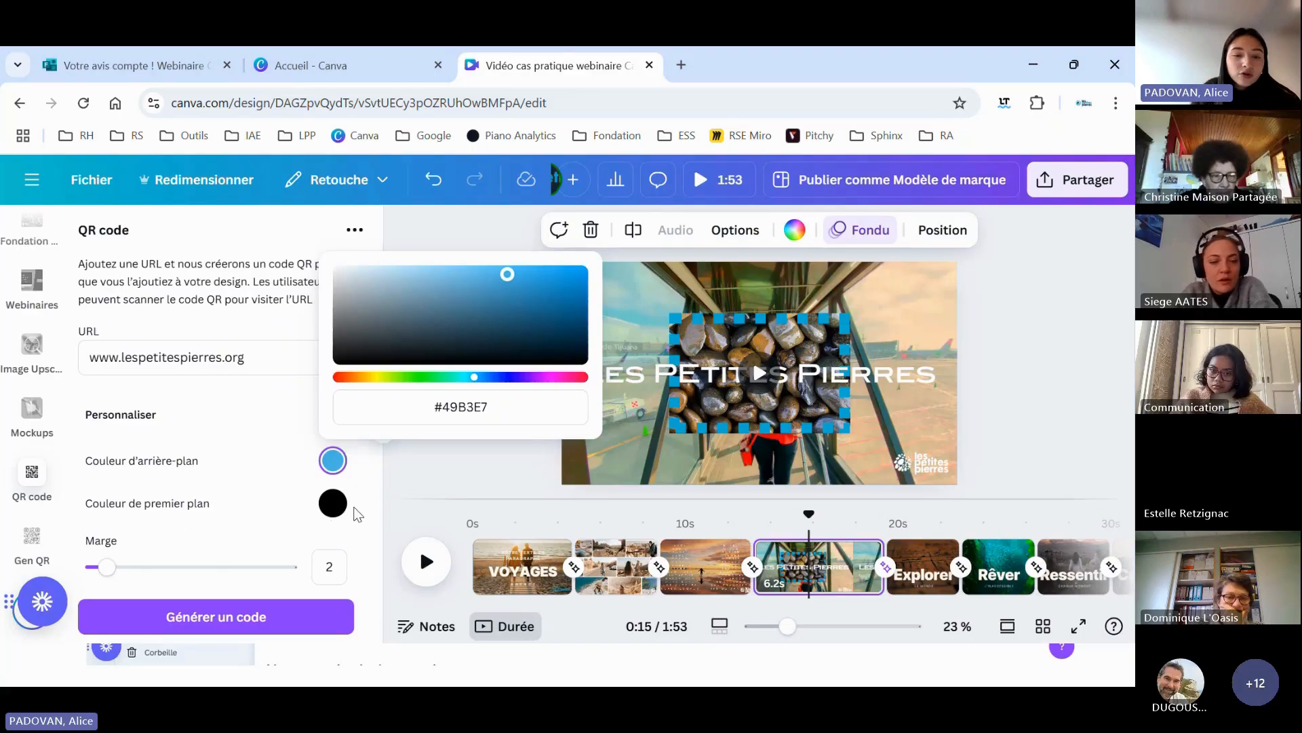
# - Set the QR code's foreground colour to light pink #FFCACA and generate the code on the page
pyautogui.click(332, 503)
pyautogui.moveTo(352, 397)
pyautogui.mouseDown()
pyautogui.moveTo(363, 346)
pyautogui.moveTo(345, 295)
pyautogui.moveTo(398, 291)
pyautogui.moveTo(385, 286)
pyautogui.mouseUp()
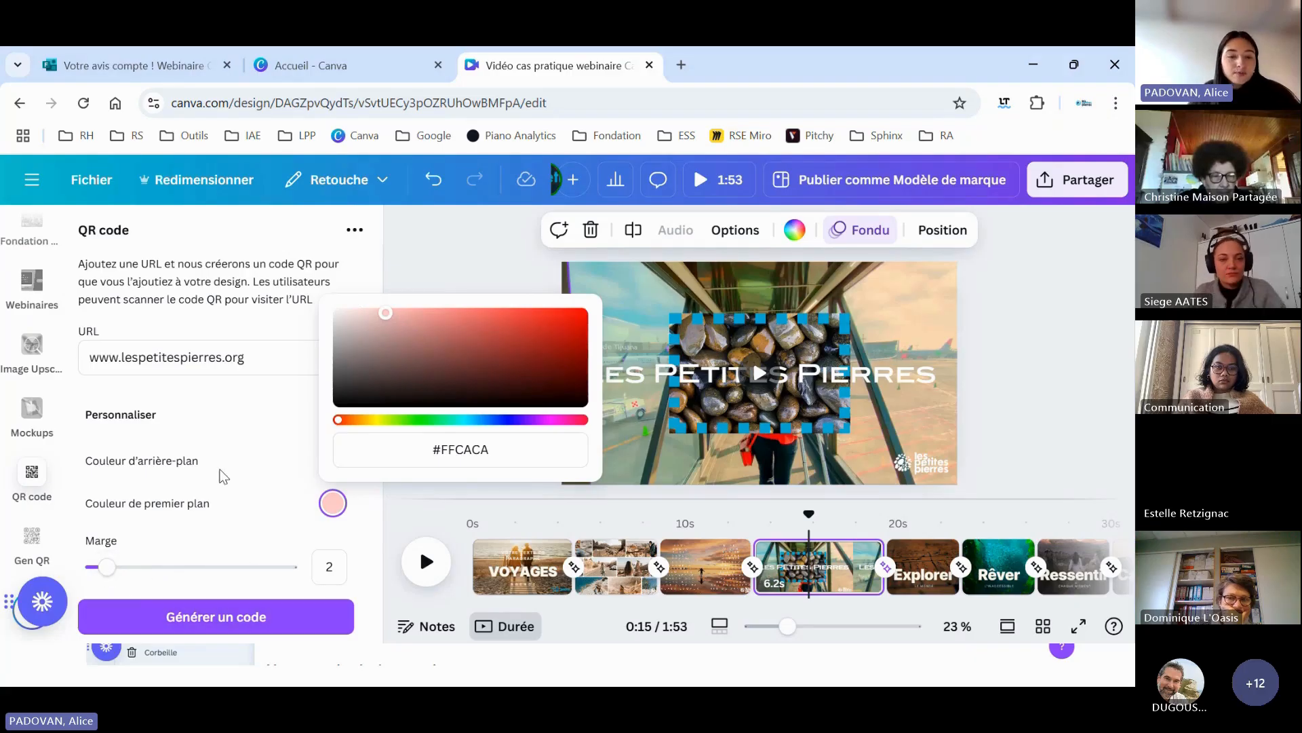
pyautogui.click(224, 618)
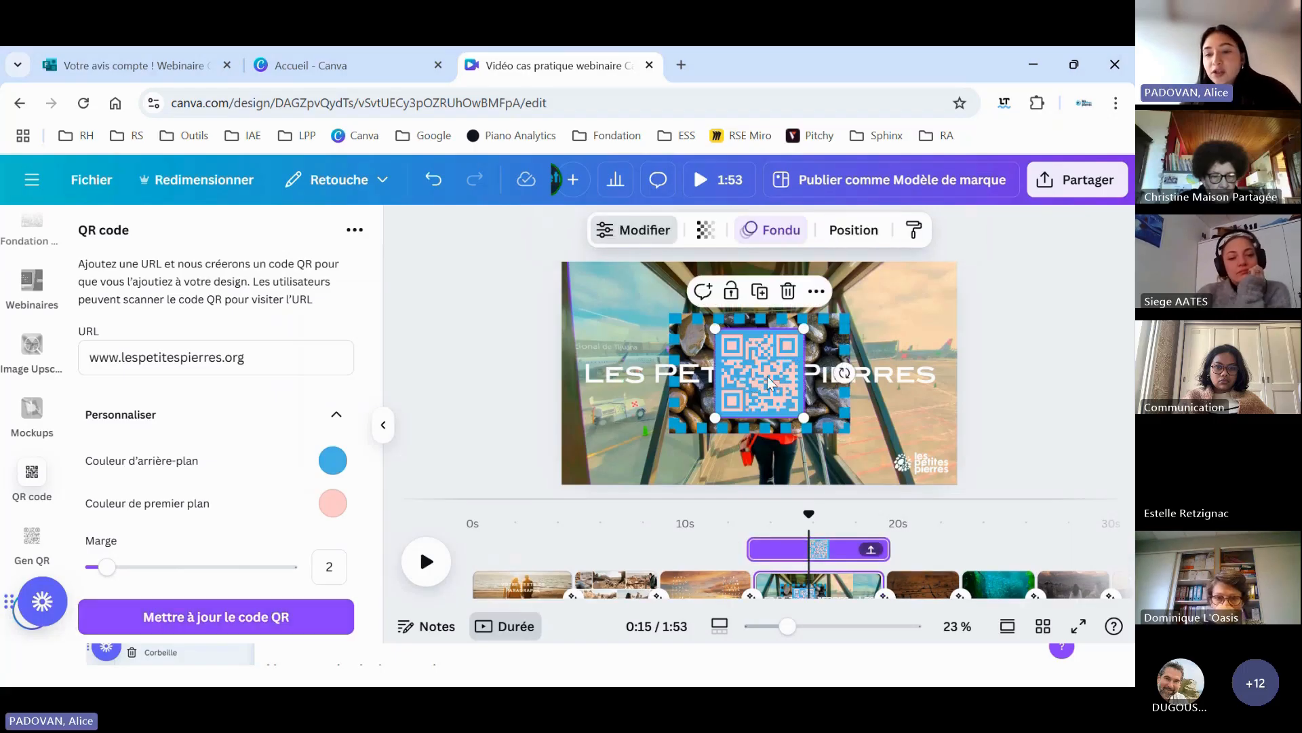
# - Move the QR code to the upper-left area of the page and update it with a white foreground colour
pyautogui.moveTo(770, 383); pyautogui.dragTo(593, 291)
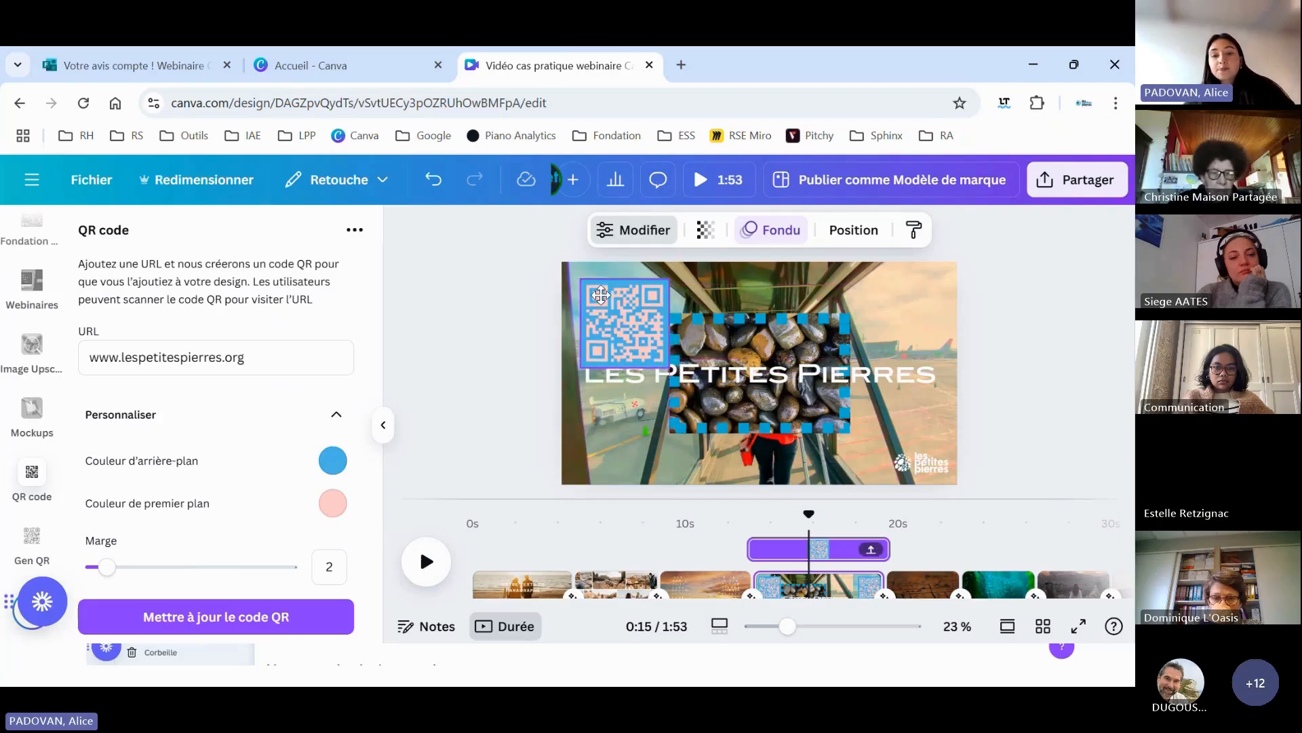
pyautogui.click(334, 504)
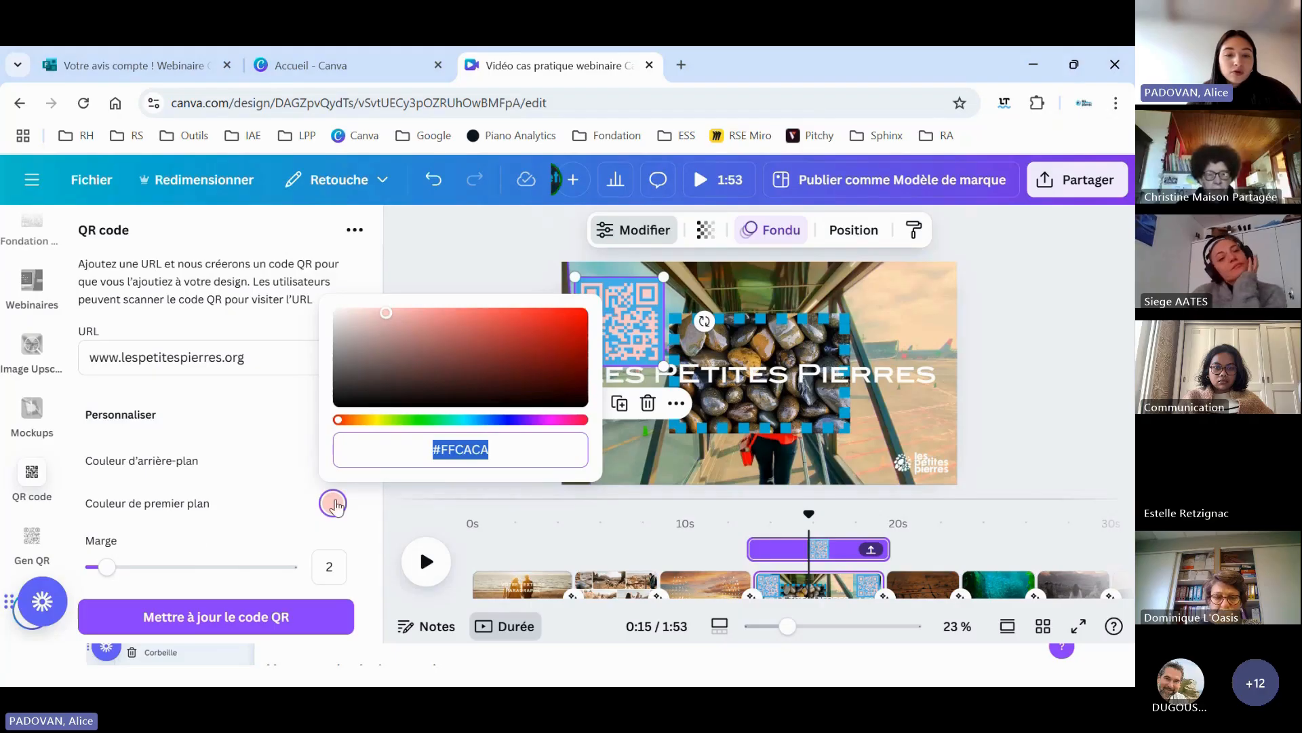
pyautogui.click(266, 484)
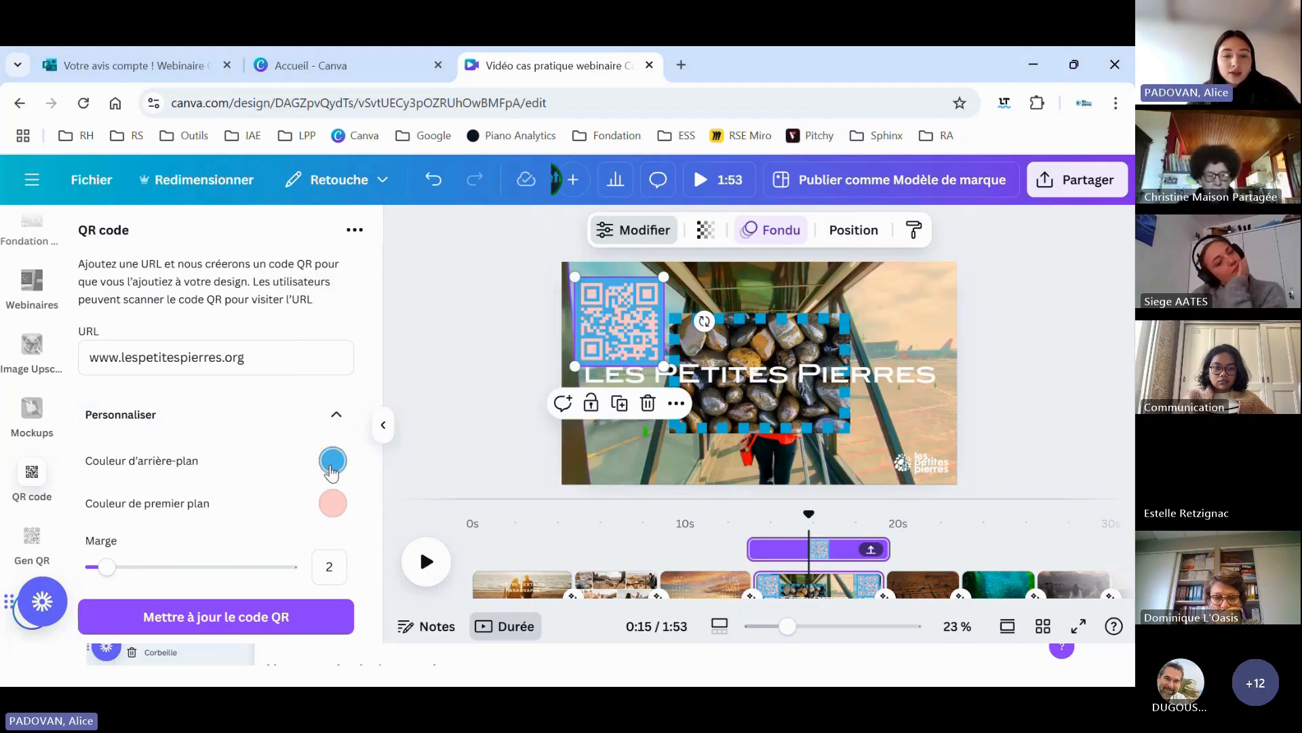
pyautogui.click(334, 504)
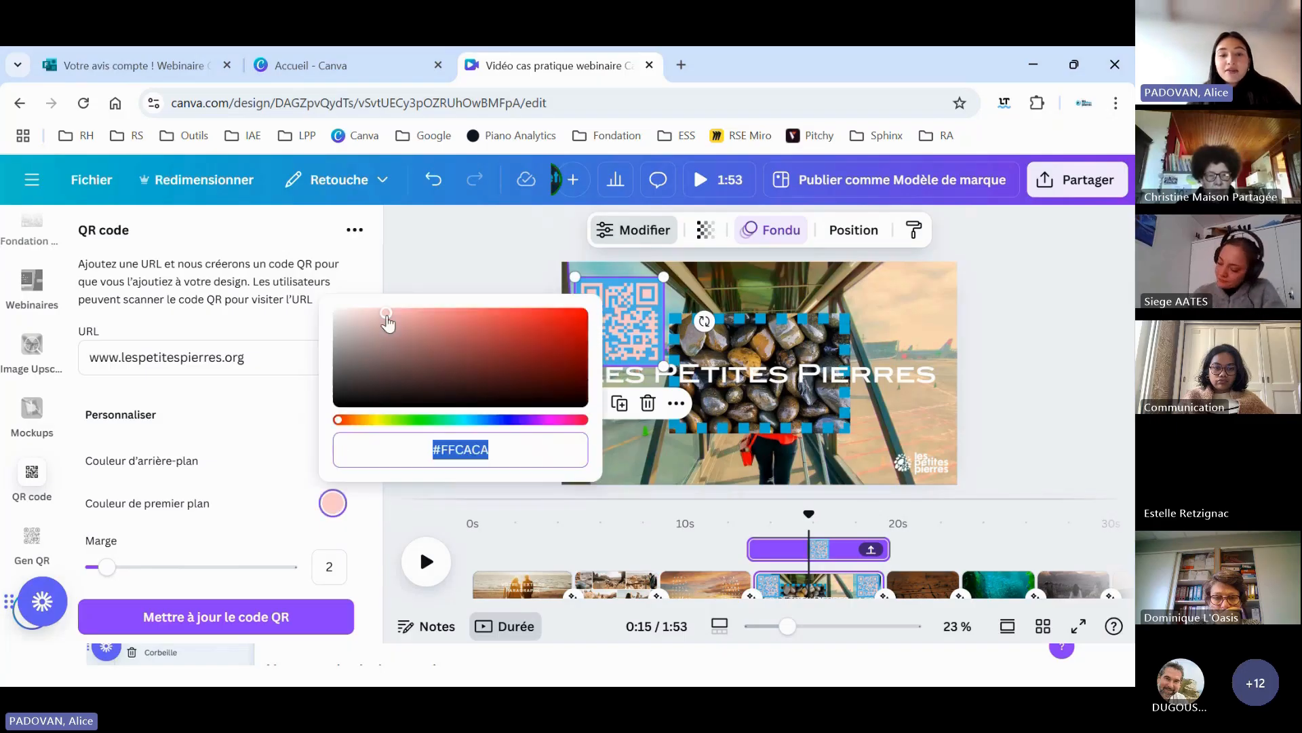
pyautogui.moveTo(387, 317); pyautogui.dragTo(338, 313)
pyautogui.click(236, 479)
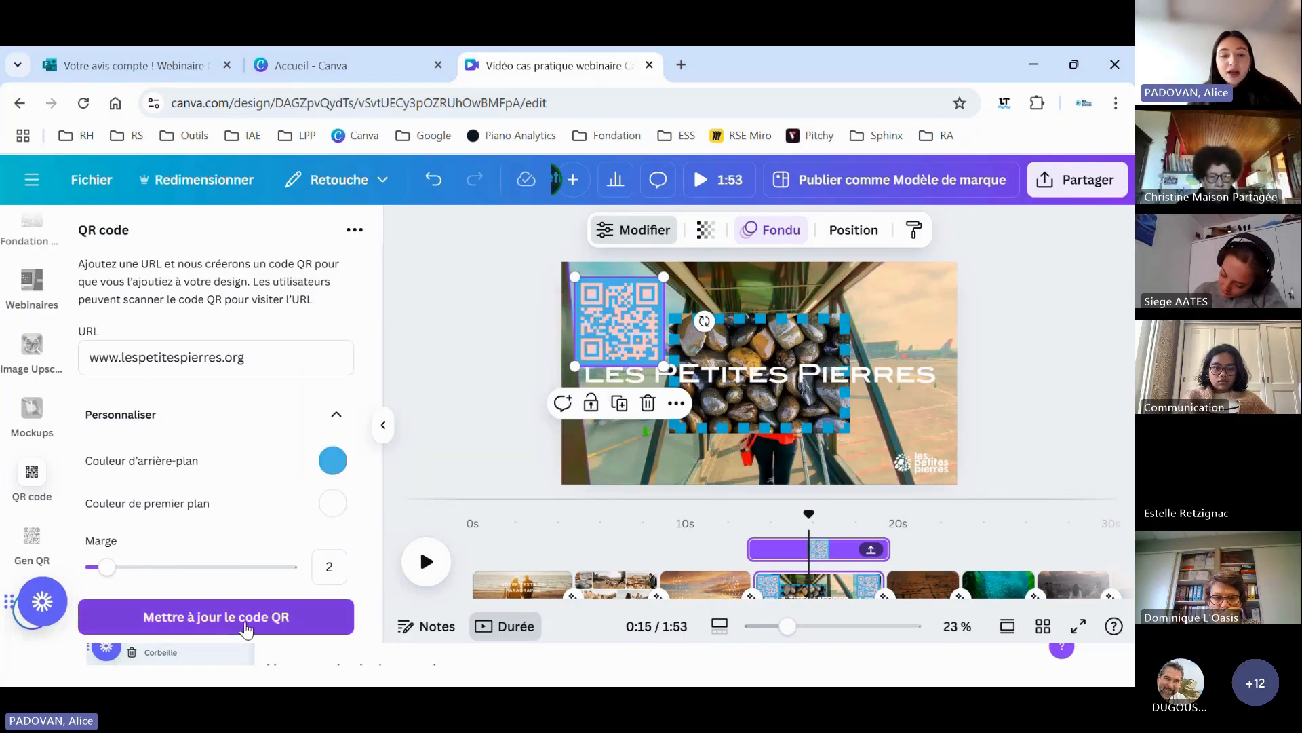
pyautogui.click(249, 617)
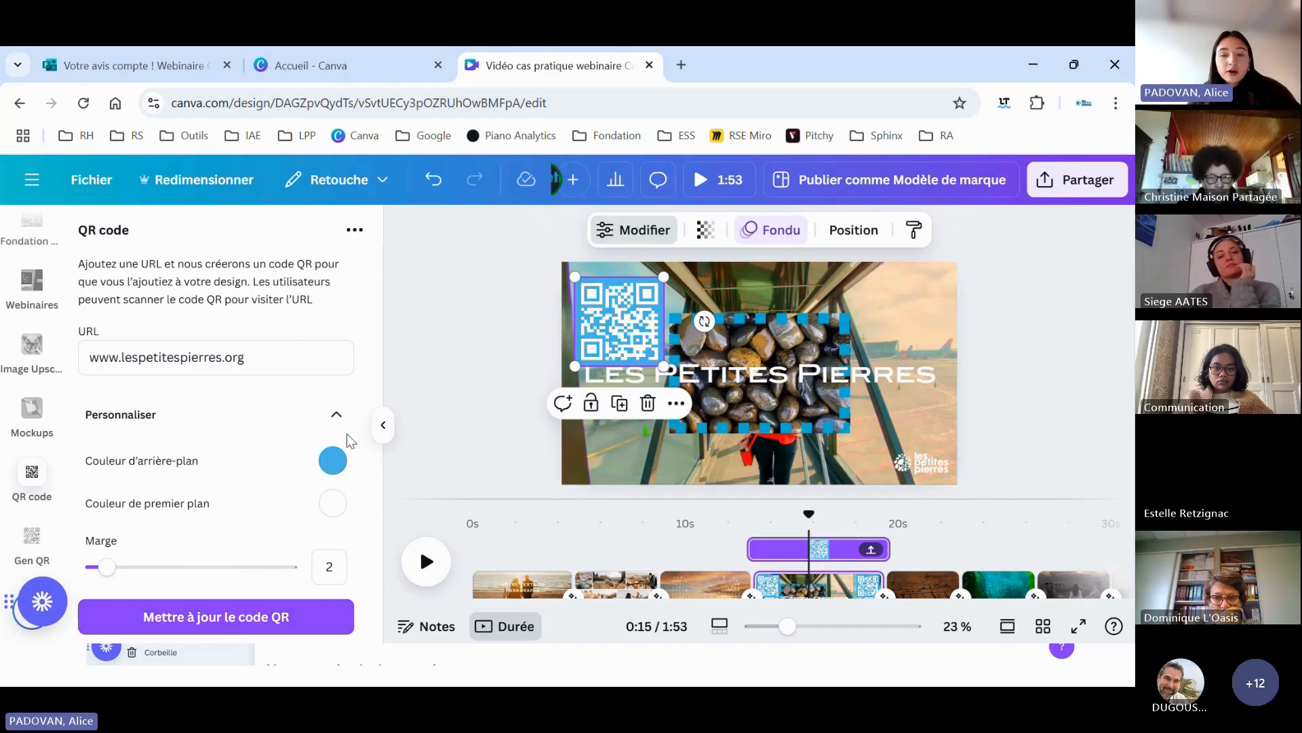
# - Reposition the QR code from the page's corner to its upper centre, above the pebble video
pyautogui.click(608, 287)
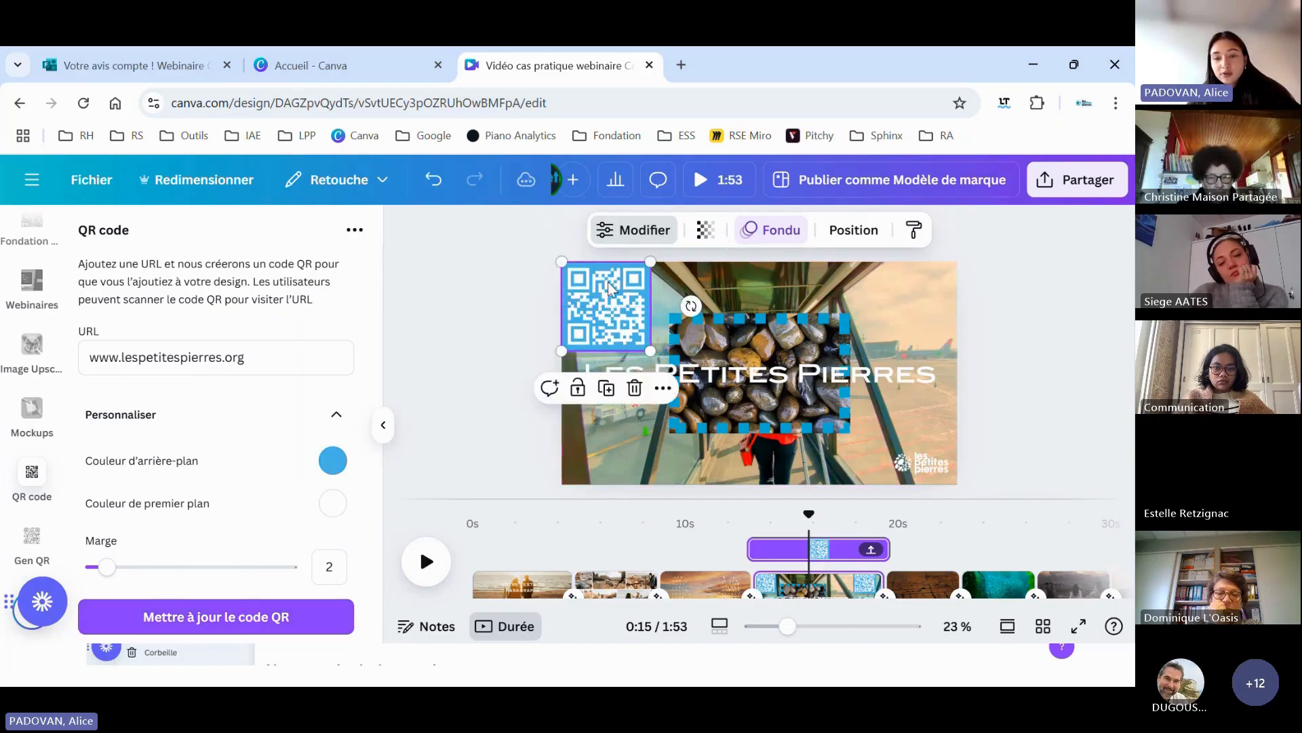
pyautogui.moveTo(603, 296); pyautogui.dragTo(624, 309)
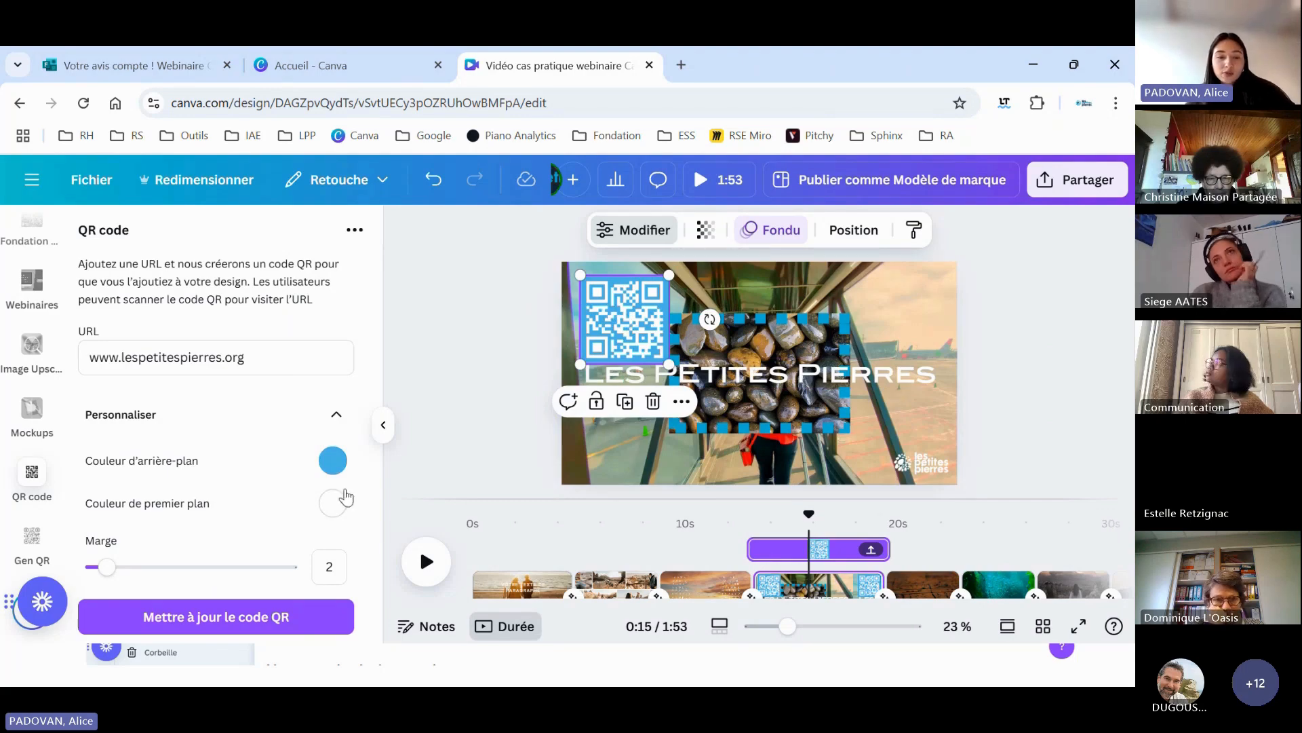
pyautogui.moveTo(621, 287); pyautogui.dragTo(757, 294)
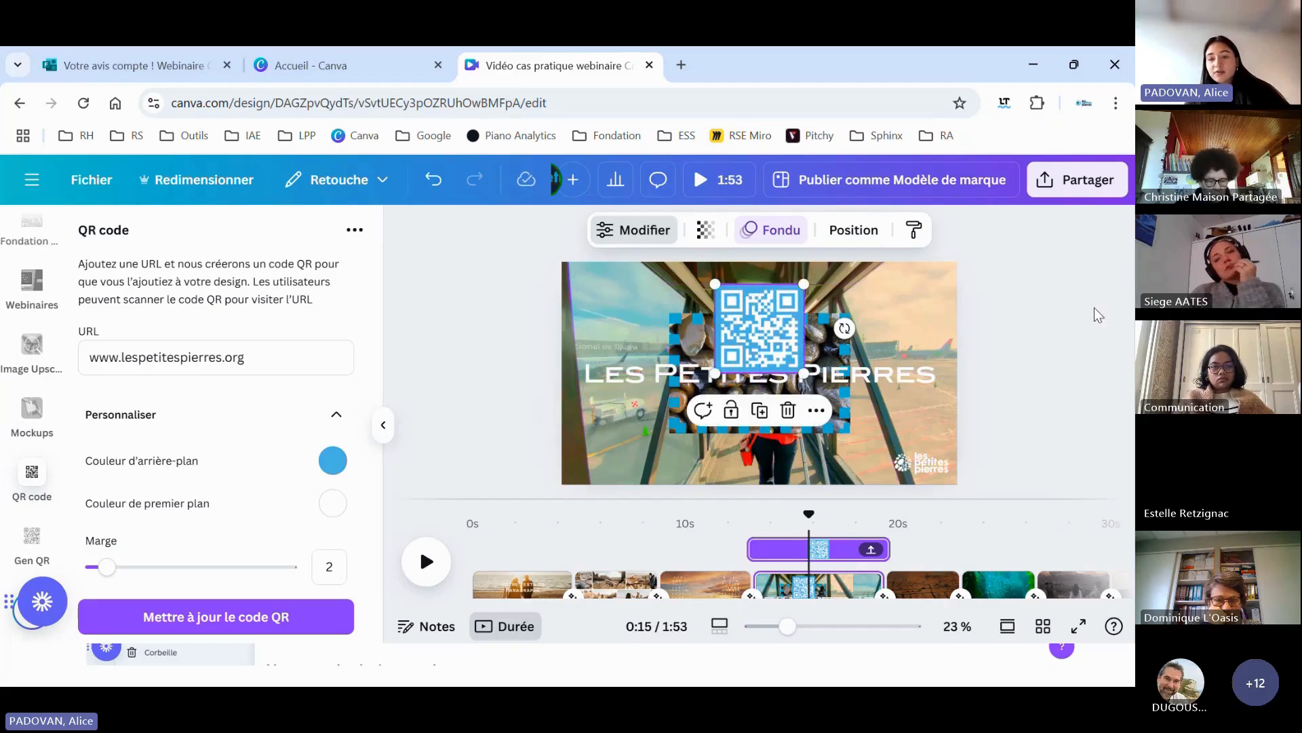
# - Examine how to reopen the QR code's settings by switching between the element library and the QR code app with the code selected
pyautogui.click(1093, 307)
pyautogui.click(735, 315)
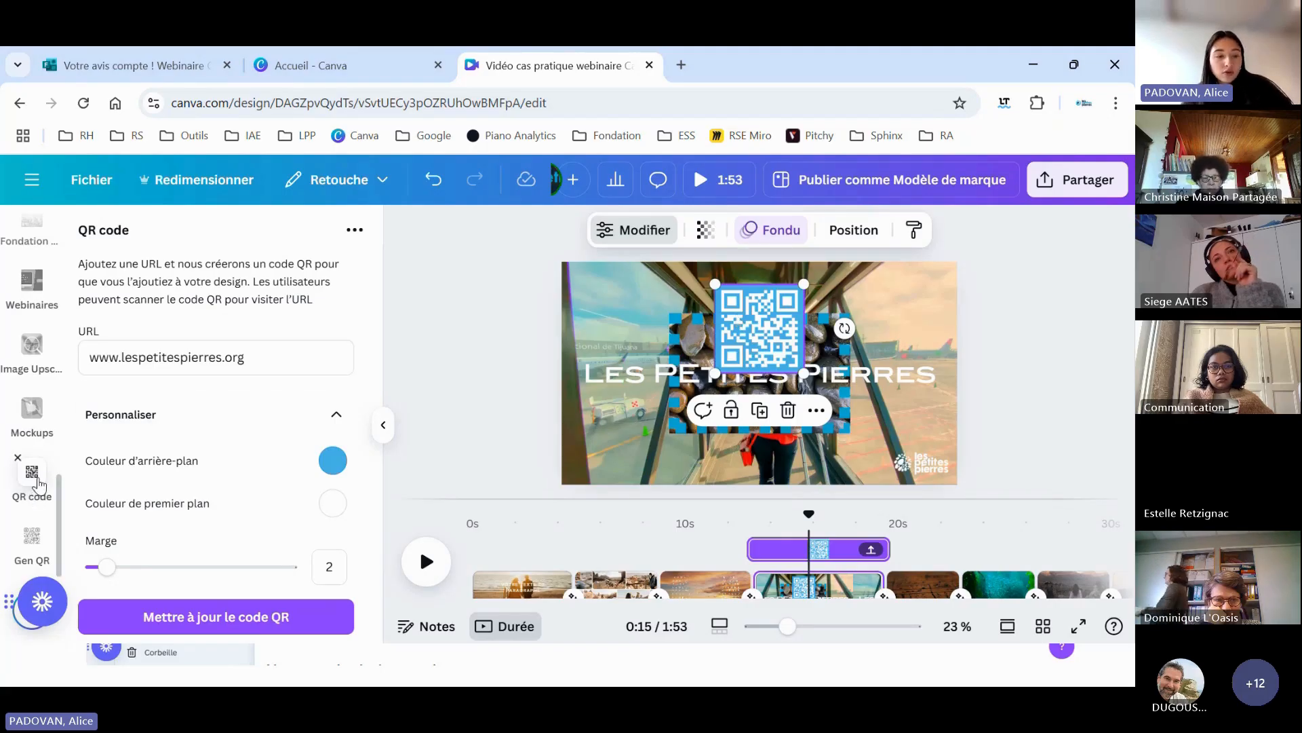
pyautogui.click(31, 473)
pyautogui.click(32, 473)
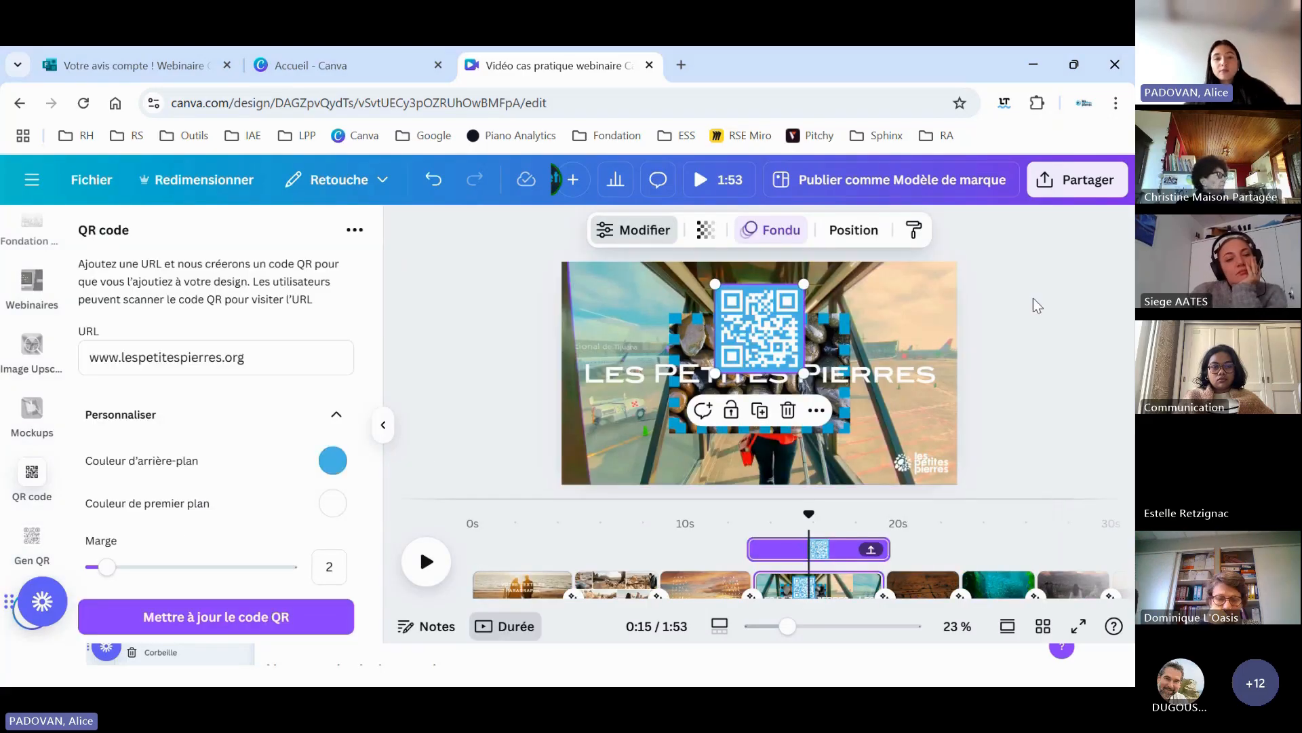
pyautogui.click(941, 314)
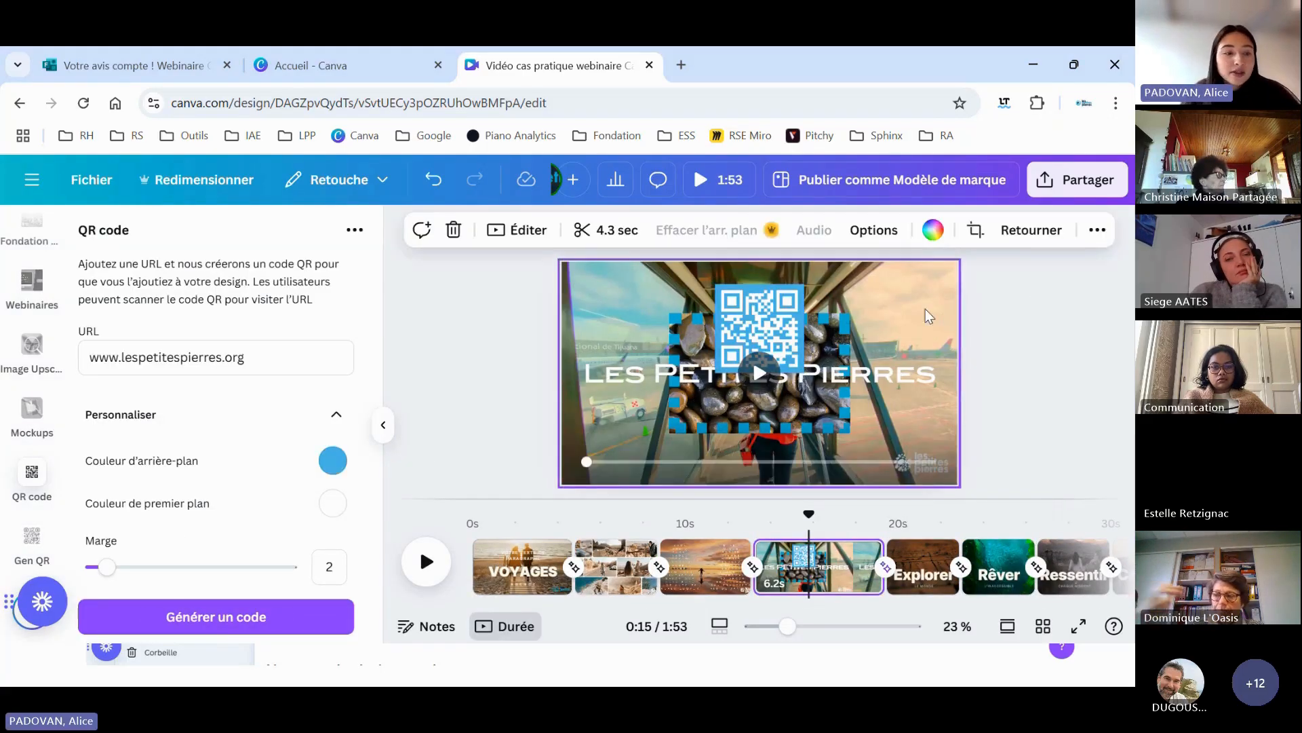
pyautogui.scroll(5, 37, 261)
pyautogui.click(38, 261)
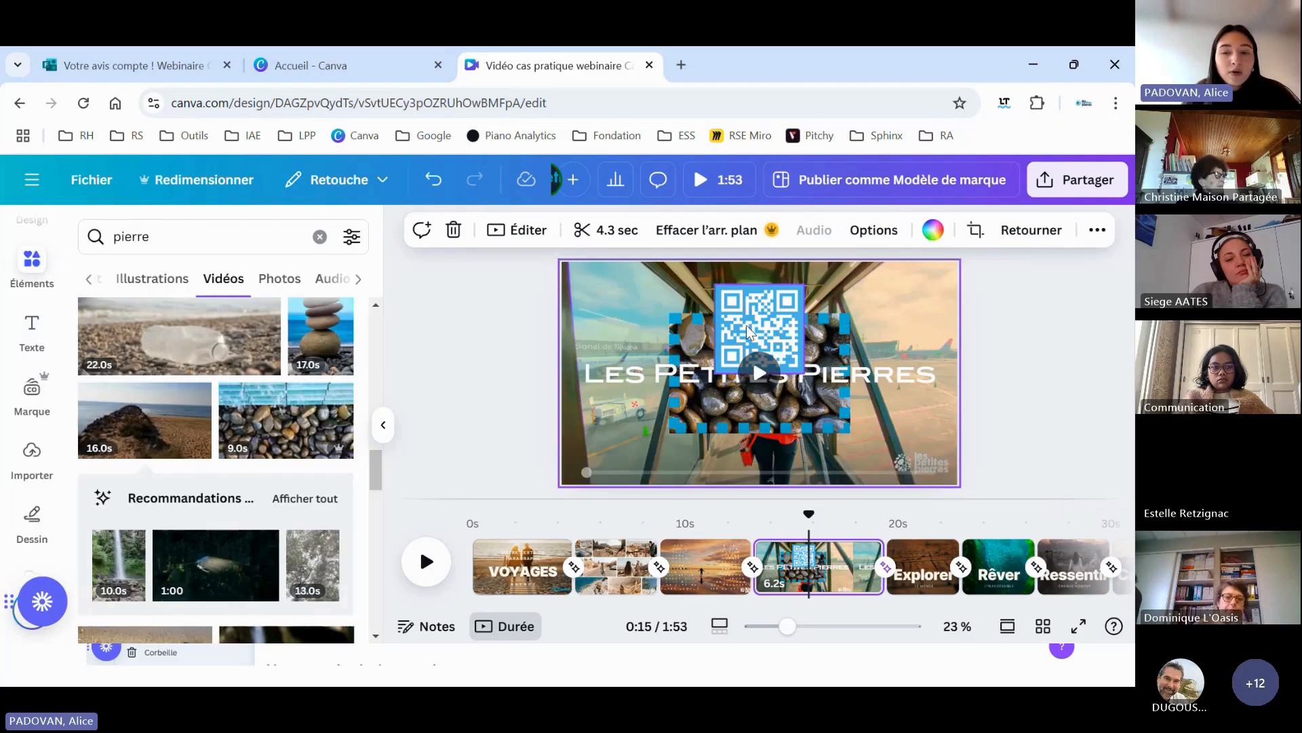
pyautogui.click(763, 312)
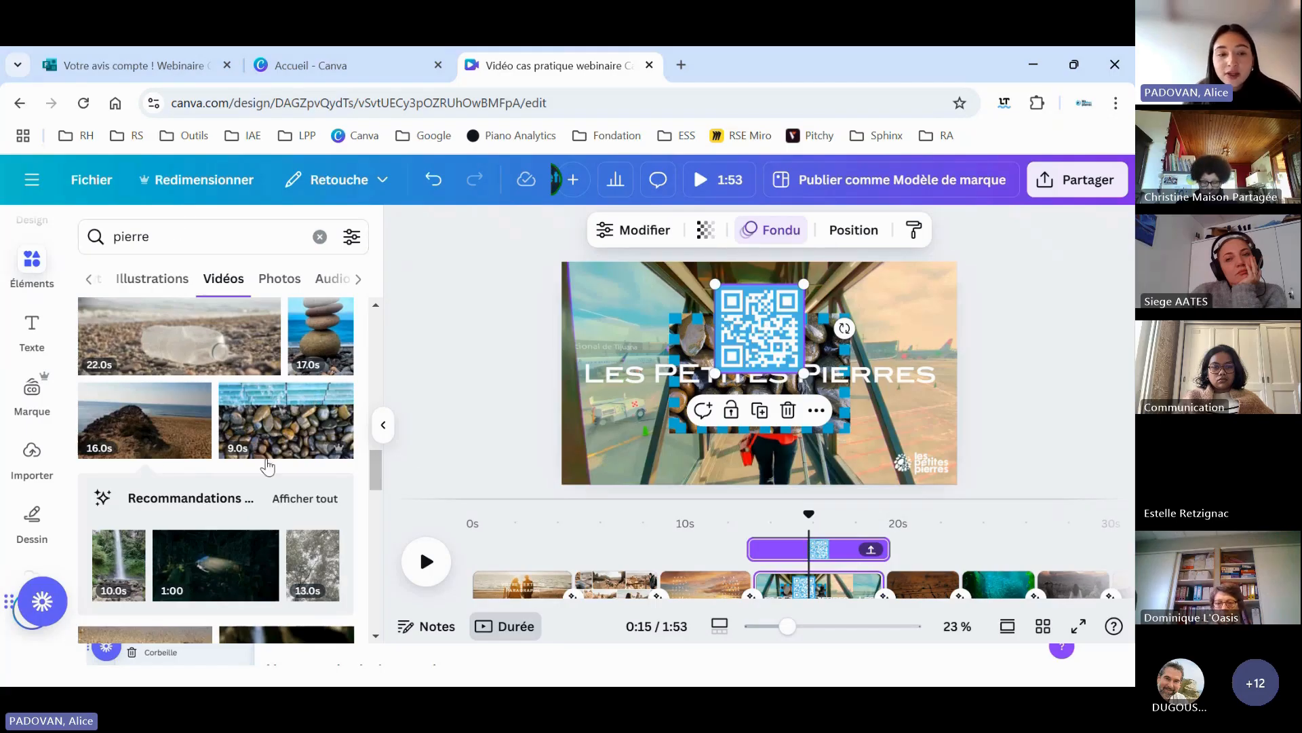
pyautogui.scroll(-1, 28, 392)
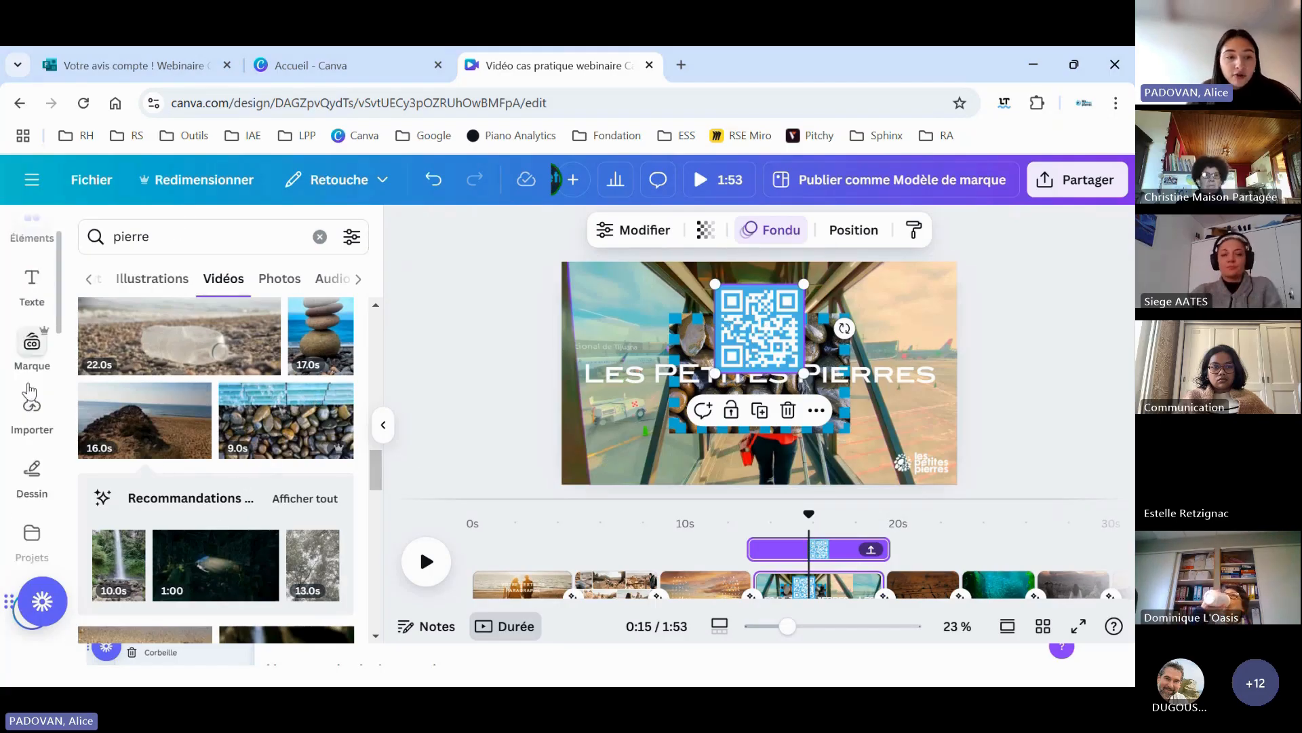
pyautogui.scroll(-5, 29, 392)
pyautogui.click(30, 473)
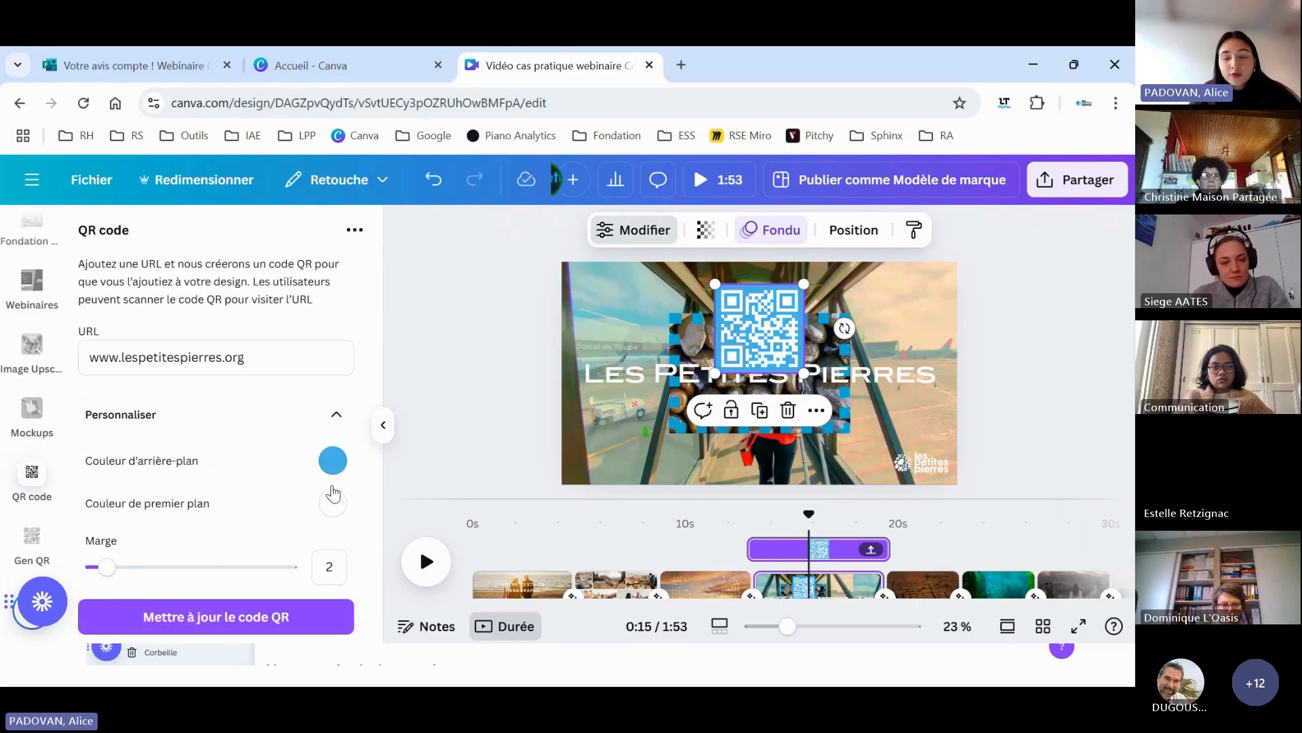
# - Shrink the QR code and place it in the upper-right corner of the page
pyautogui.click(1031, 318)
pyautogui.click(764, 320)
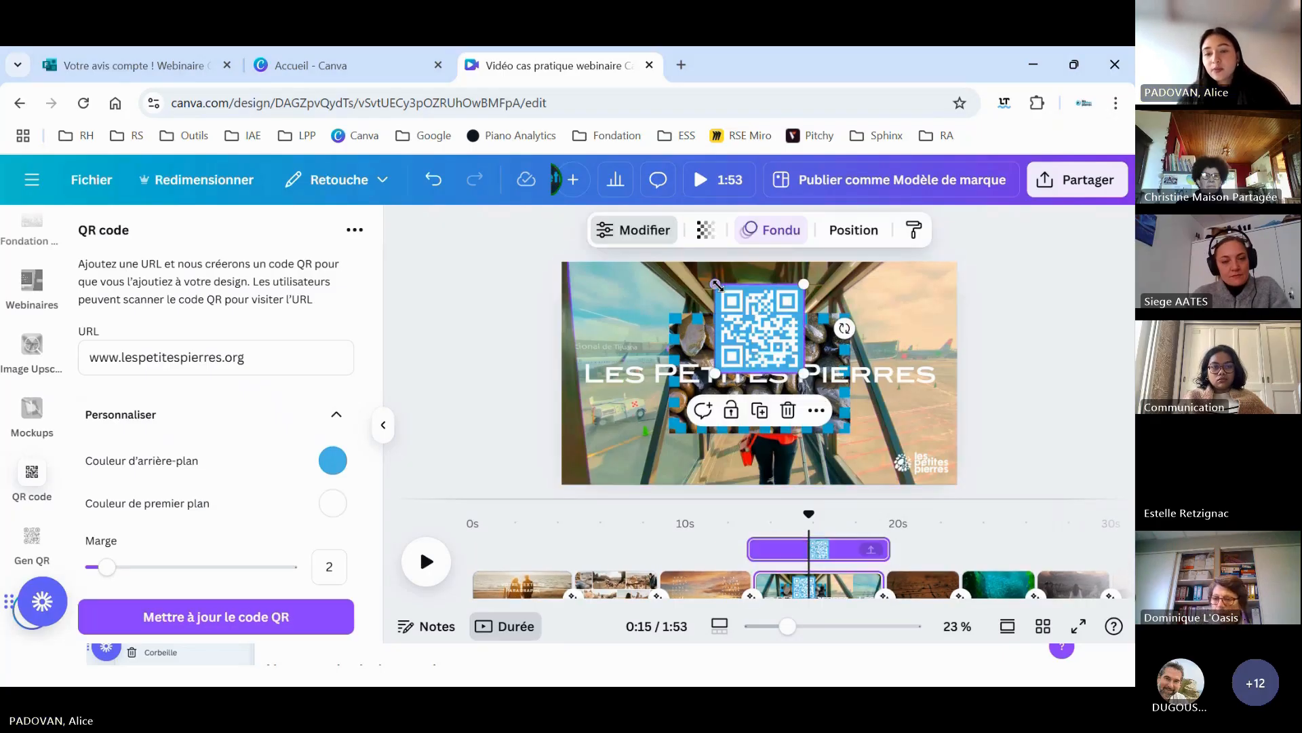
pyautogui.moveTo(722, 293); pyautogui.dragTo(745, 314)
pyautogui.moveTo(772, 340); pyautogui.dragTo(926, 295)
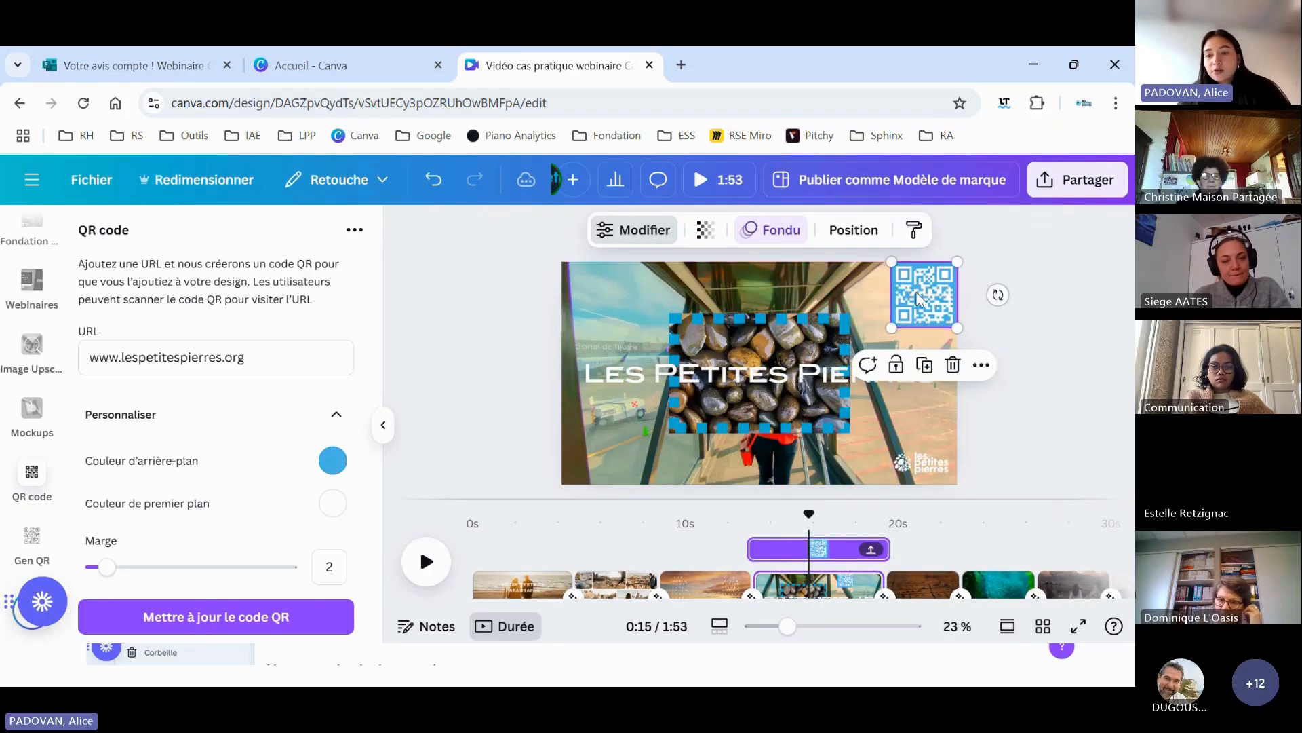
pyautogui.click(1011, 340)
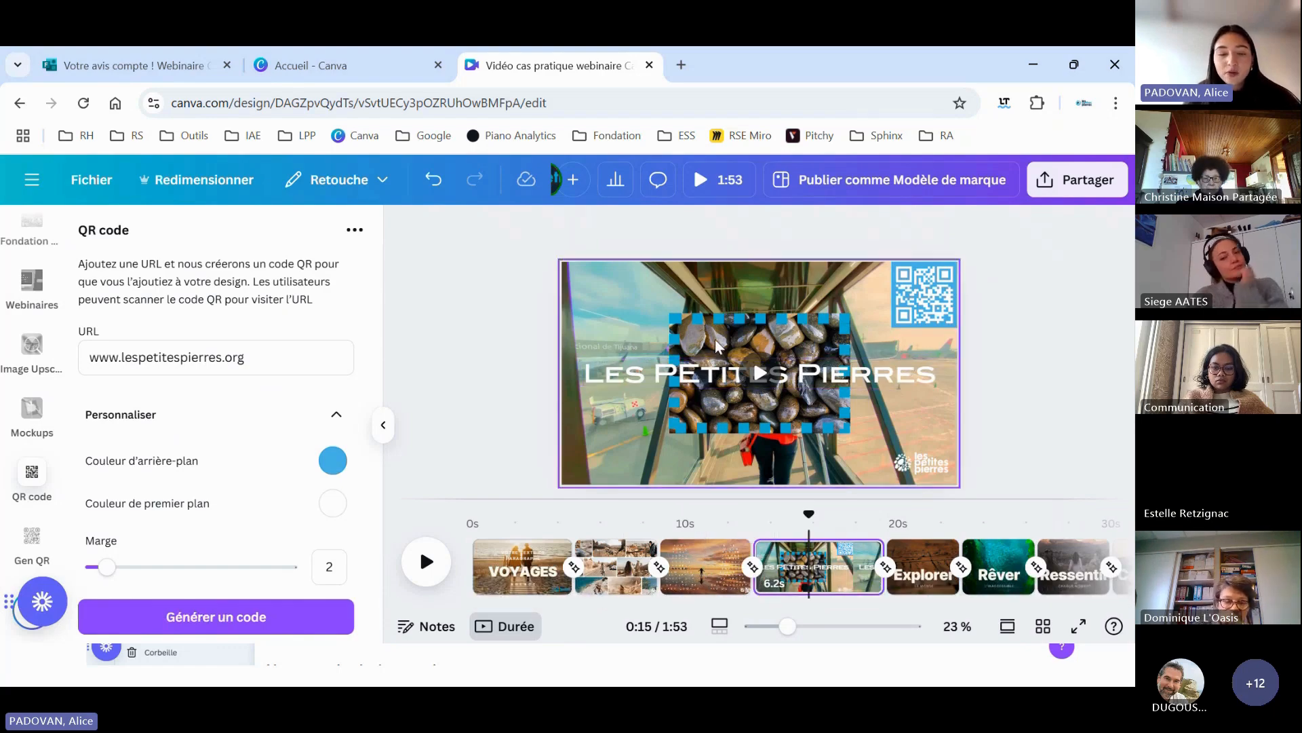
# - Look through the chart library and the drawing tools
pyautogui.scroll(3, 29, 463)
pyautogui.scroll(2, 29, 462)
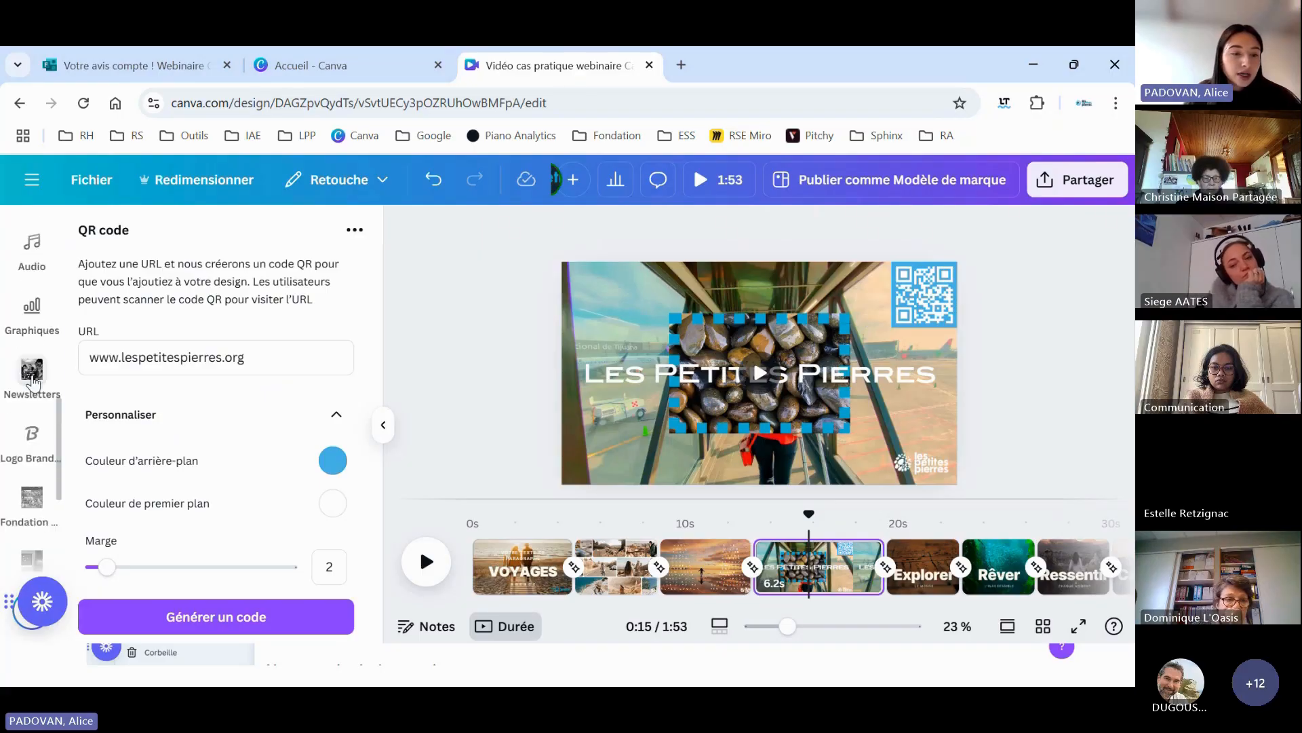
pyautogui.click(30, 387)
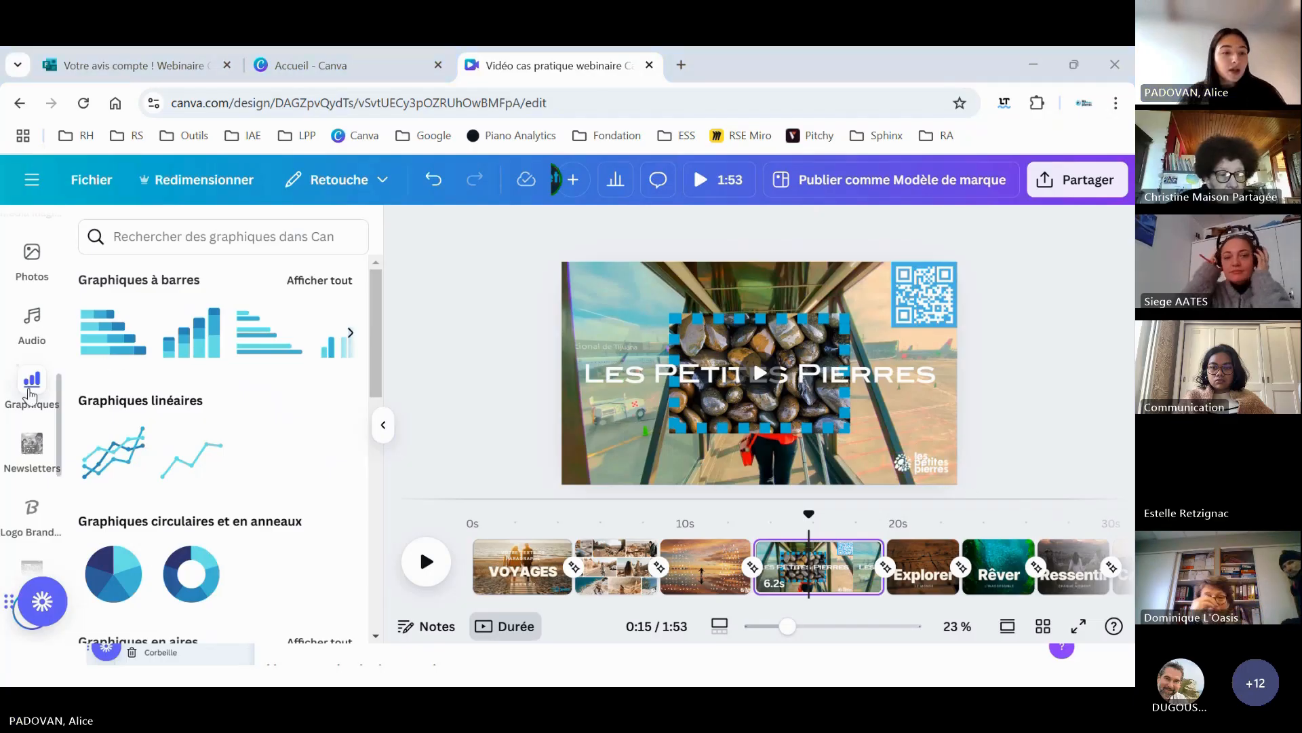
pyautogui.scroll(5, 33, 394)
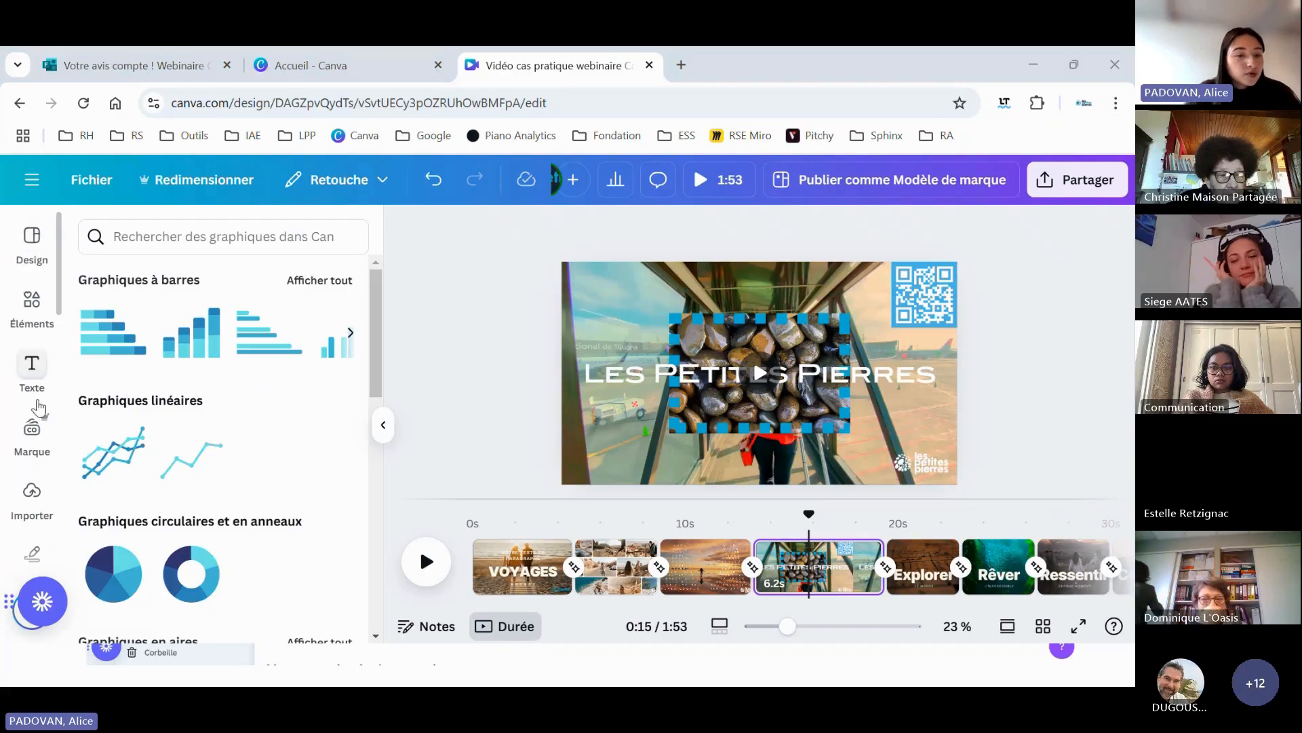
pyautogui.scroll(-3, 21, 369)
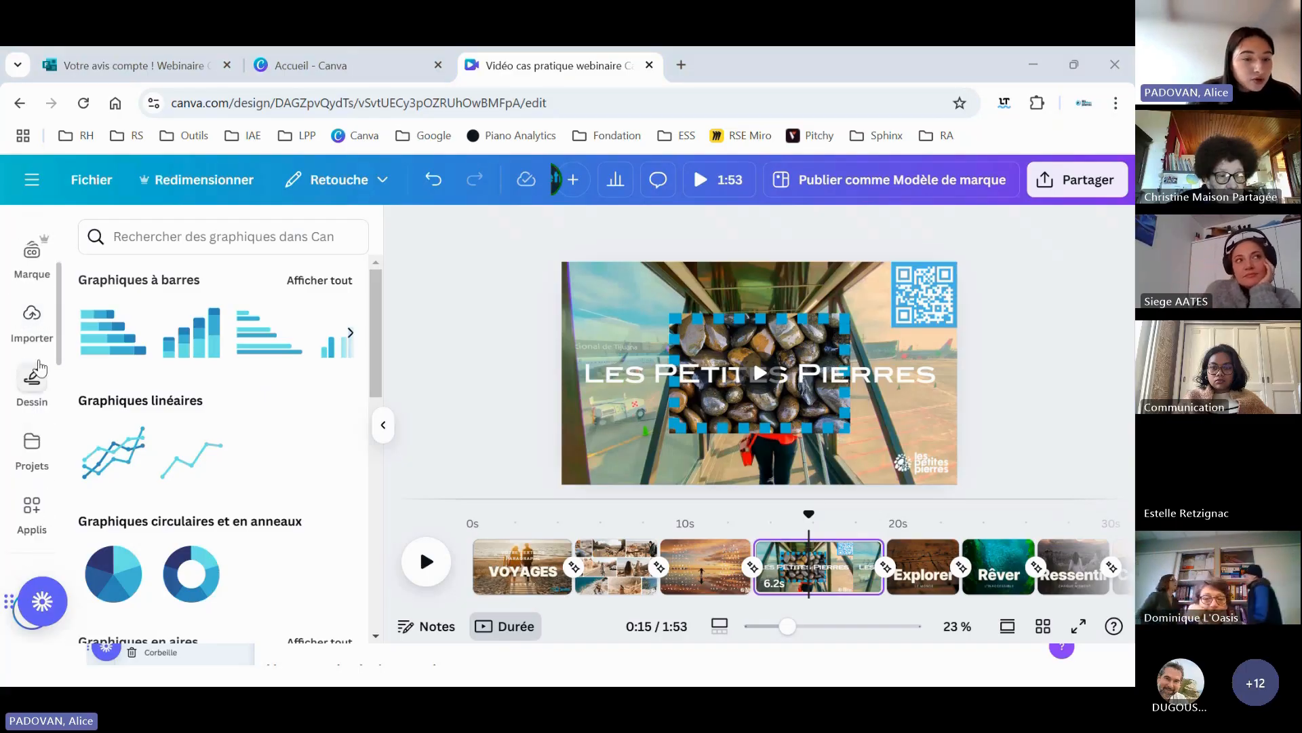
pyautogui.click(30, 386)
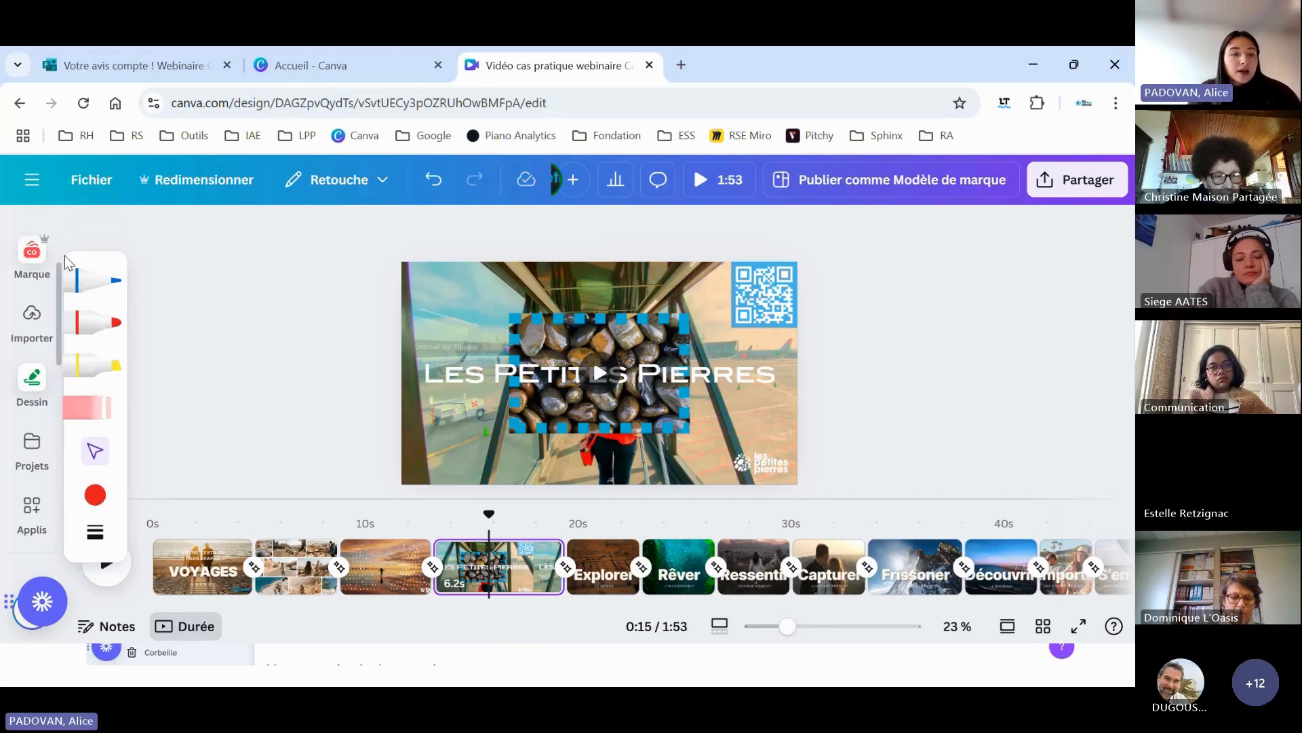
pyautogui.moveTo(46, 403)
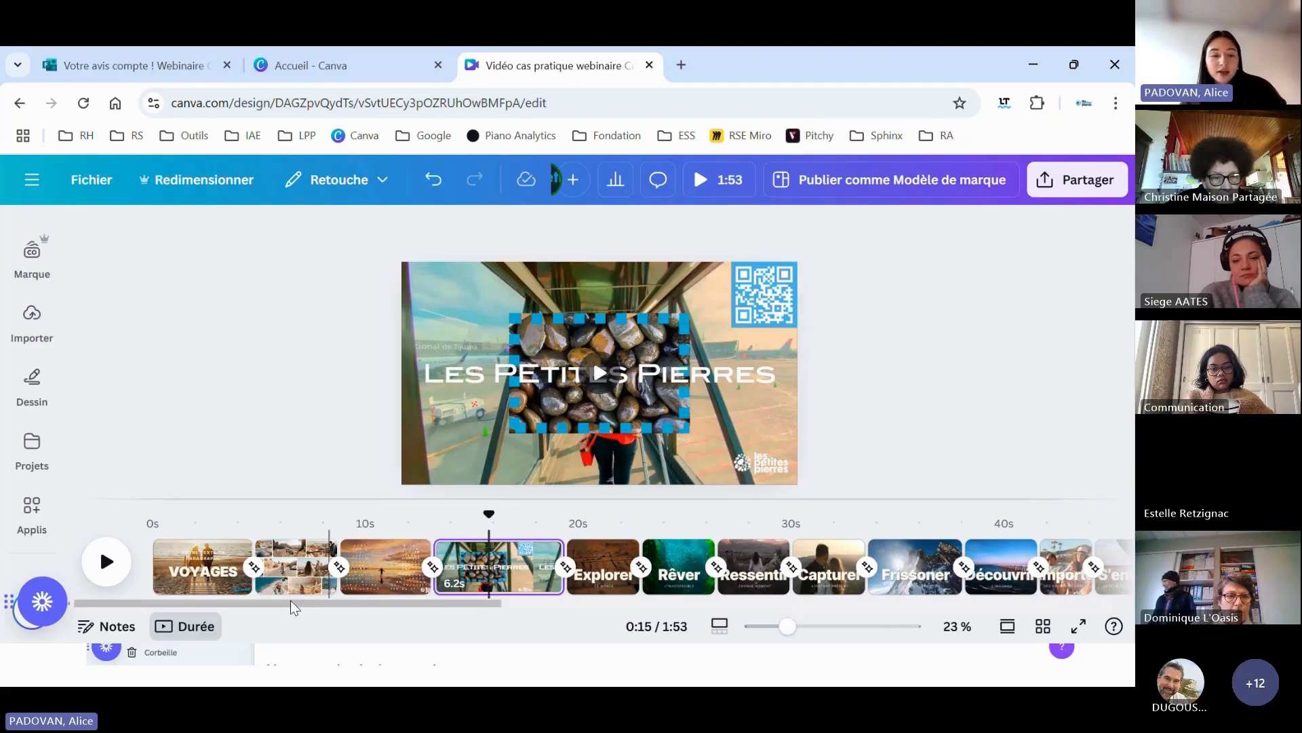
# - Select the background photo of the first VOYAGES page and look through the available page animations
pyautogui.click(197, 563)
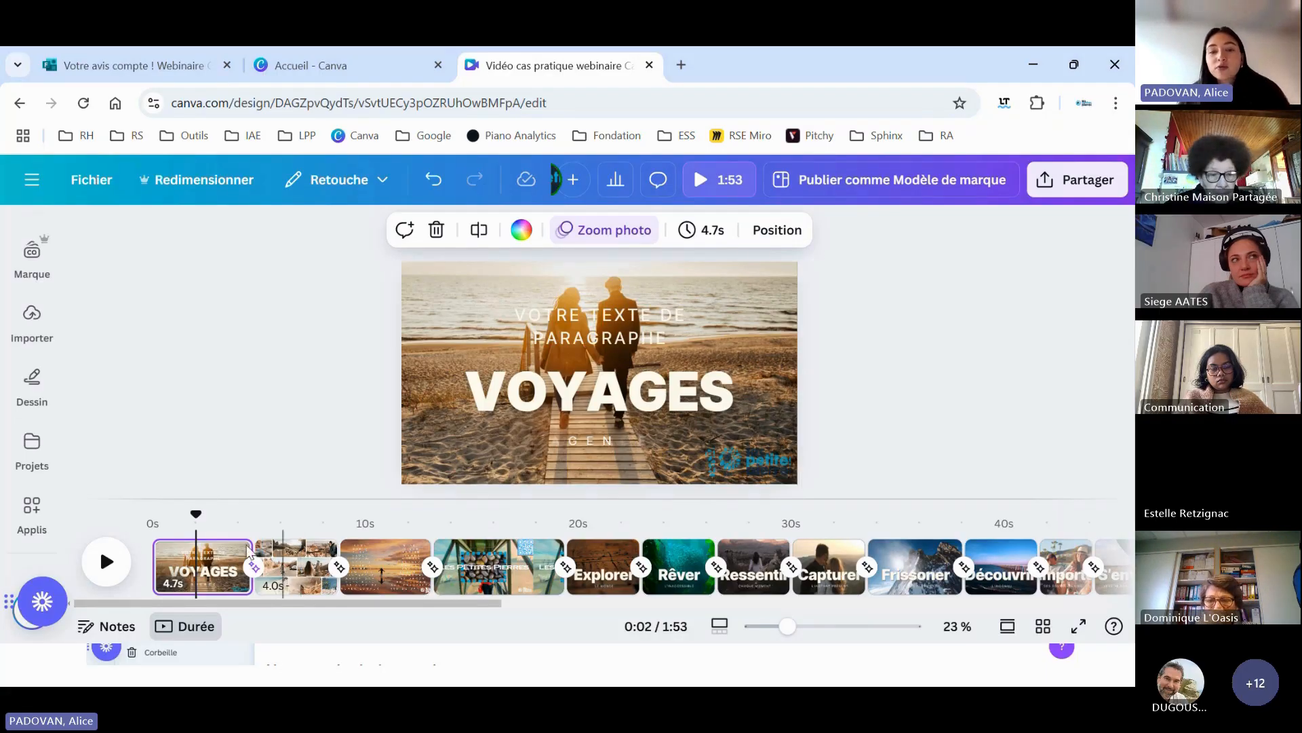
pyautogui.click(843, 352)
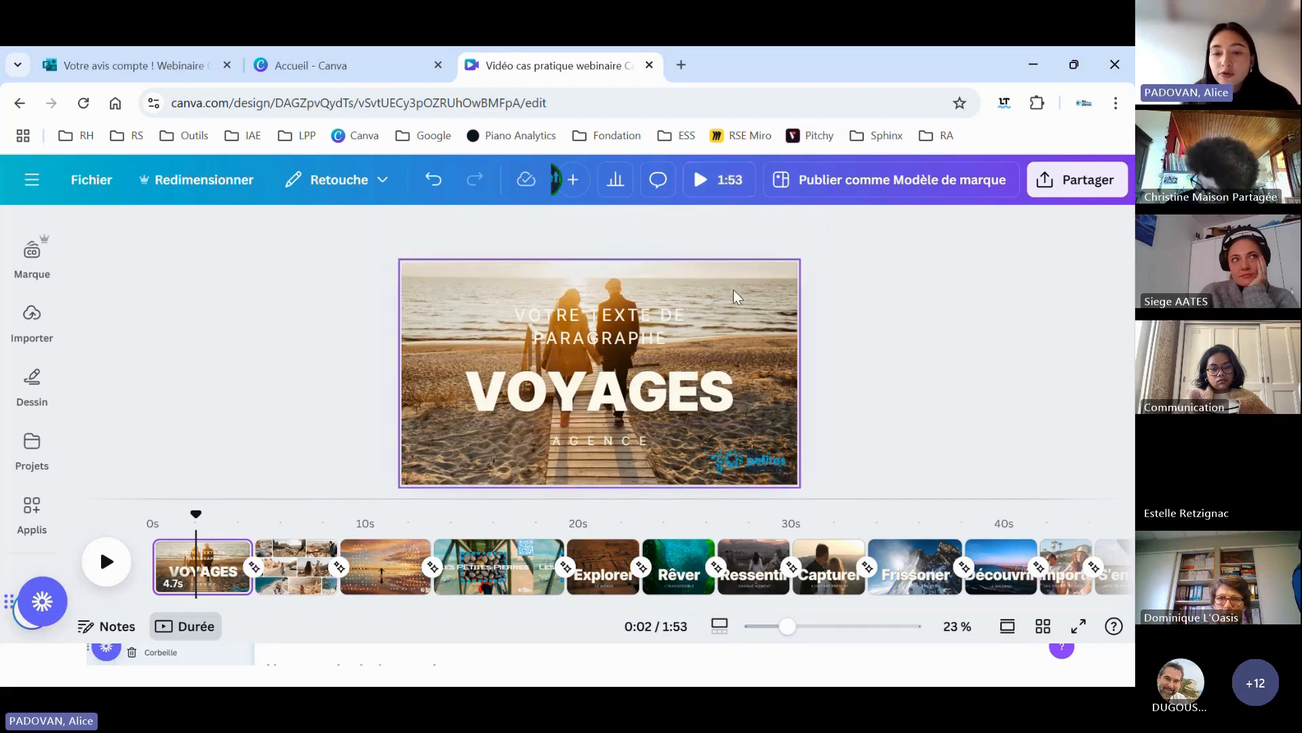
pyautogui.rightClick(288, 567)
pyautogui.click(182, 566)
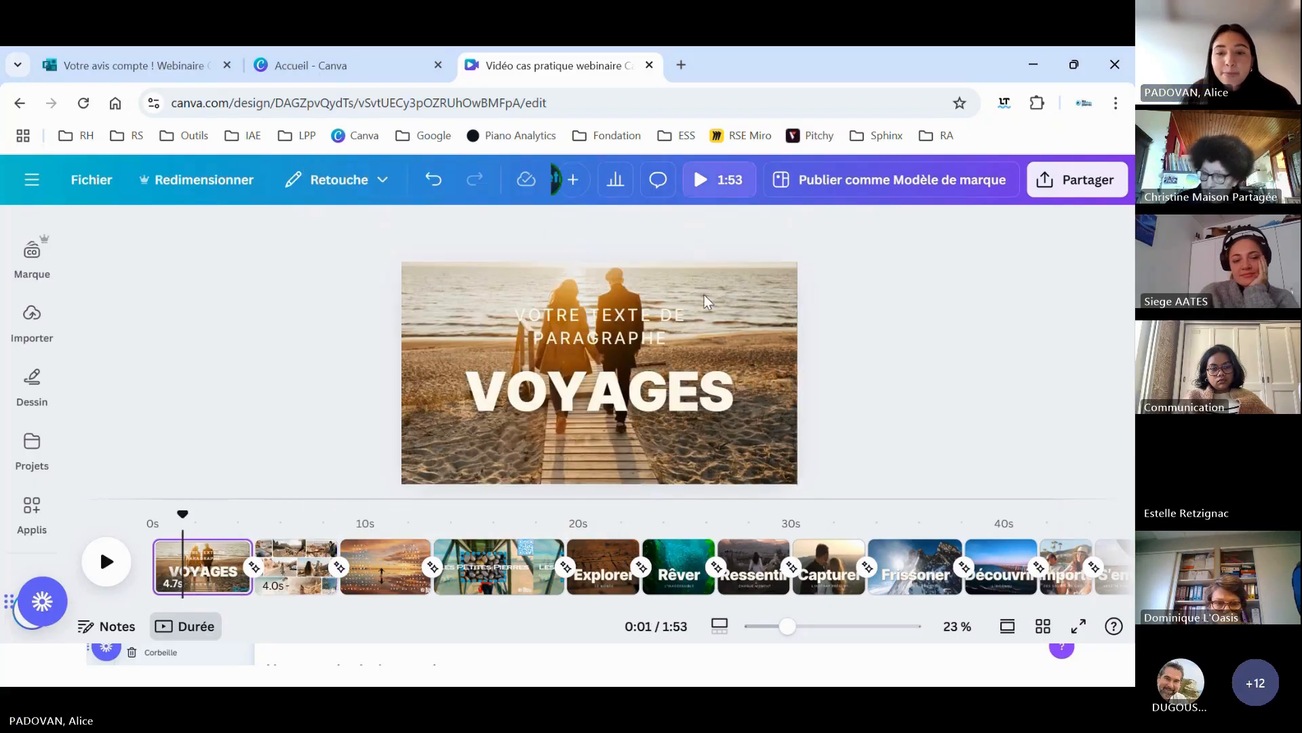
pyautogui.click(711, 279)
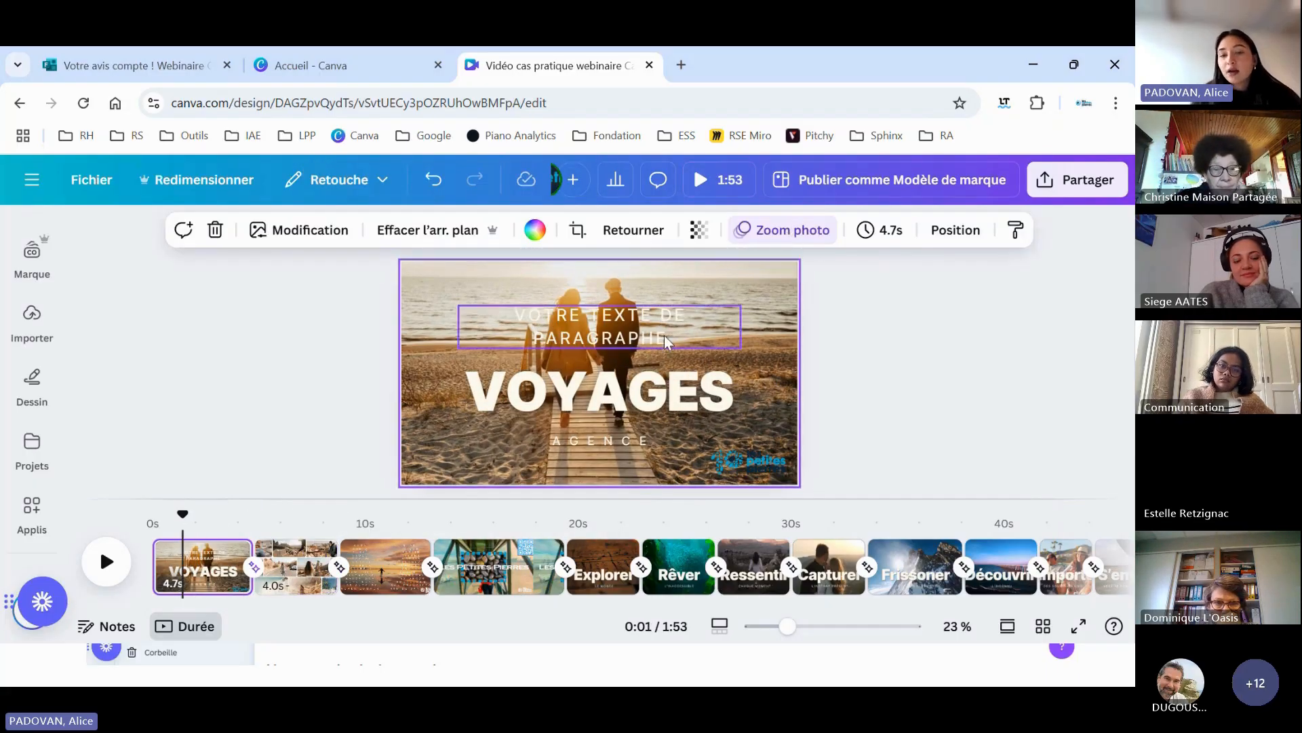
pyautogui.click(795, 231)
pyautogui.scroll(3, 334, 425)
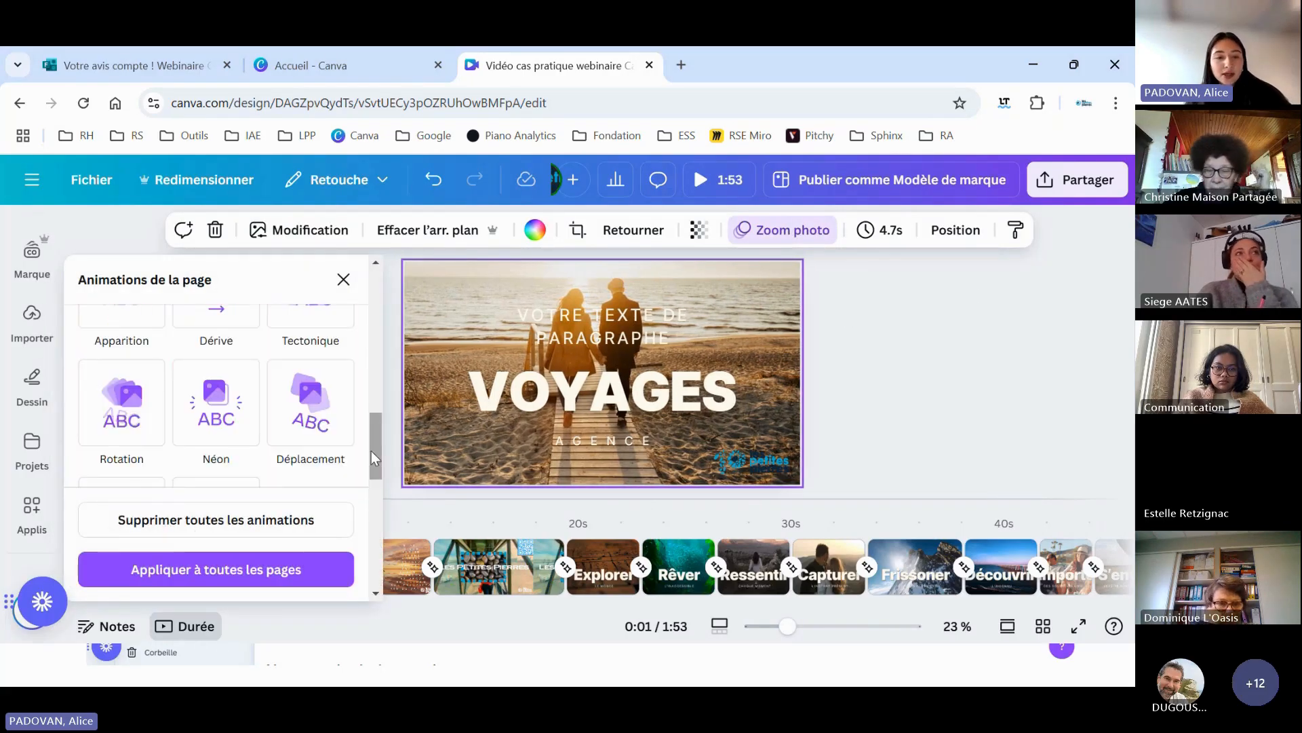
pyautogui.scroll(5, 372, 450)
pyautogui.scroll(-3, 217, 378)
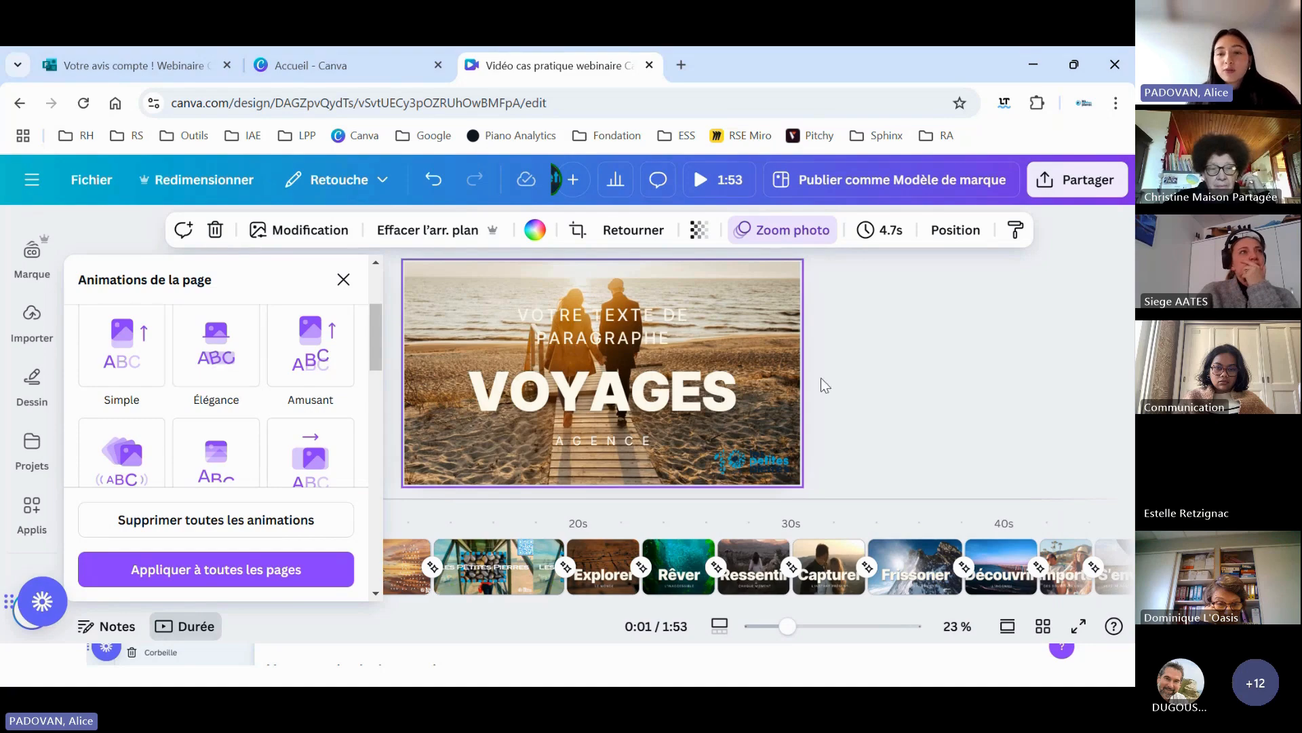
# - Close the page animations and check the text options of the VOYAGES title
pyautogui.click(873, 360)
pyautogui.click(630, 397)
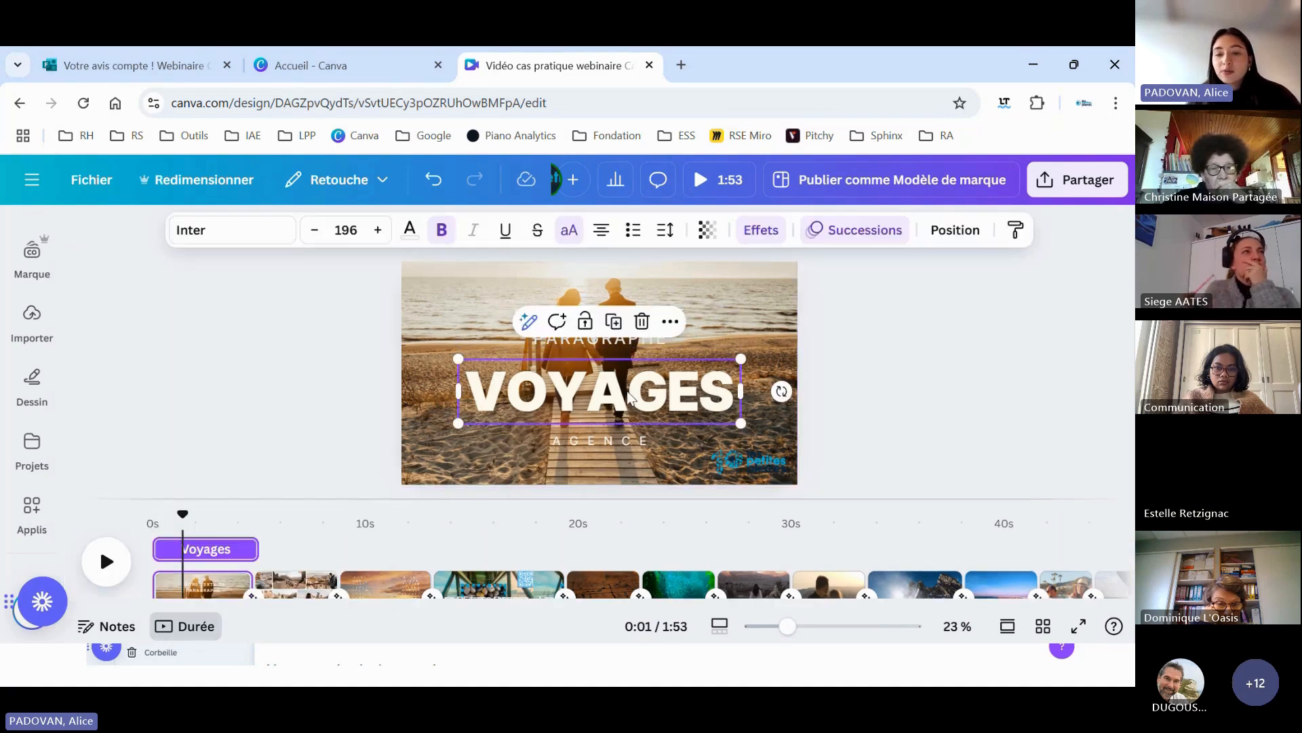
pyautogui.click(866, 367)
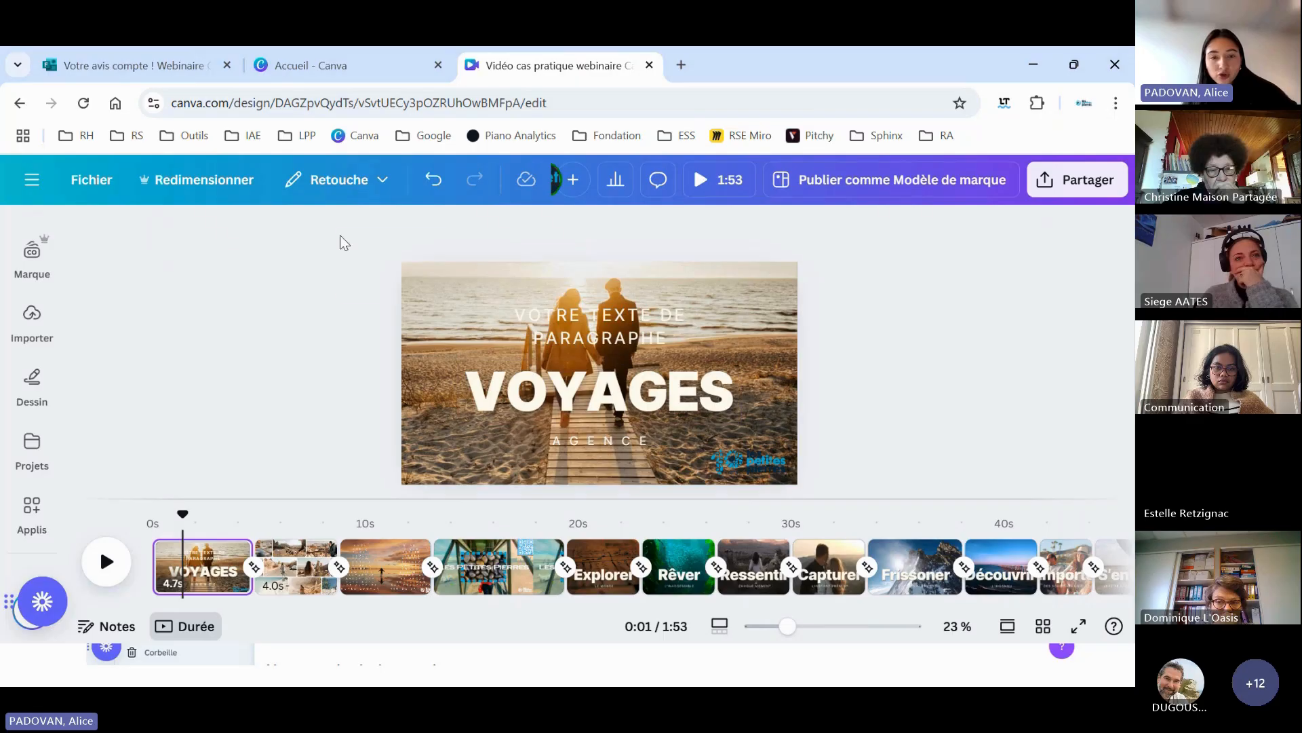
# - Select the texts and logo of the first VOYAGES page together and clear their animations
pyautogui.moveTo(340, 235); pyautogui.dragTo(826, 494)
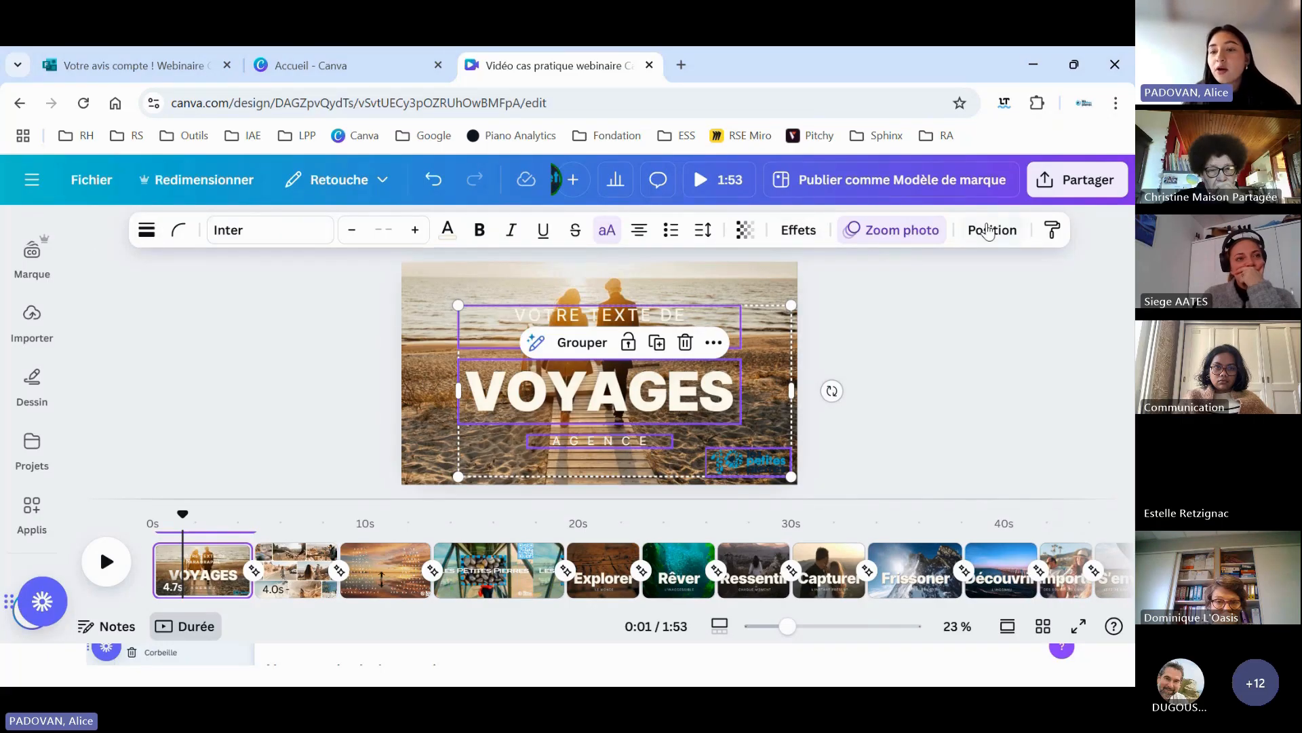
pyautogui.click(883, 230)
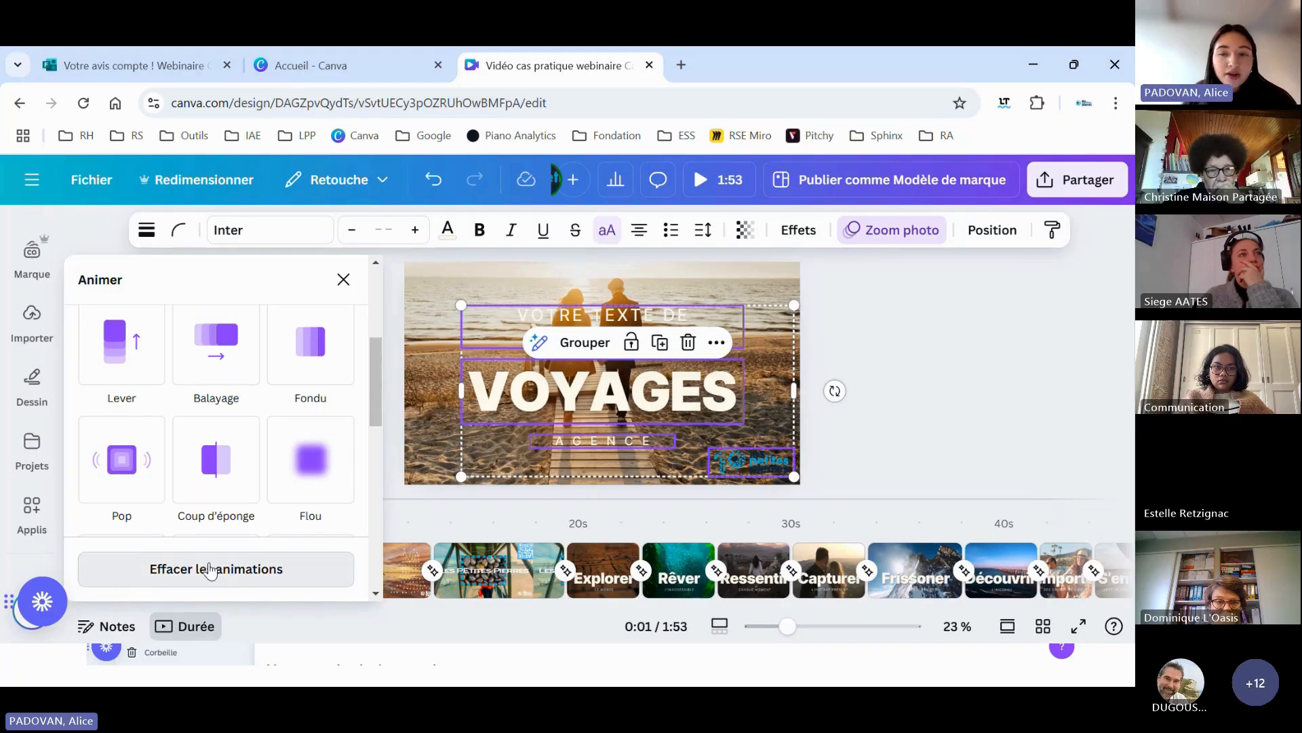
pyautogui.click(907, 336)
# - Reselect the texts and logo and preview element animations such as Balayage, Lever and Zoom on them
pyautogui.moveTo(367, 250); pyautogui.dragTo(837, 493)
pyautogui.click(894, 231)
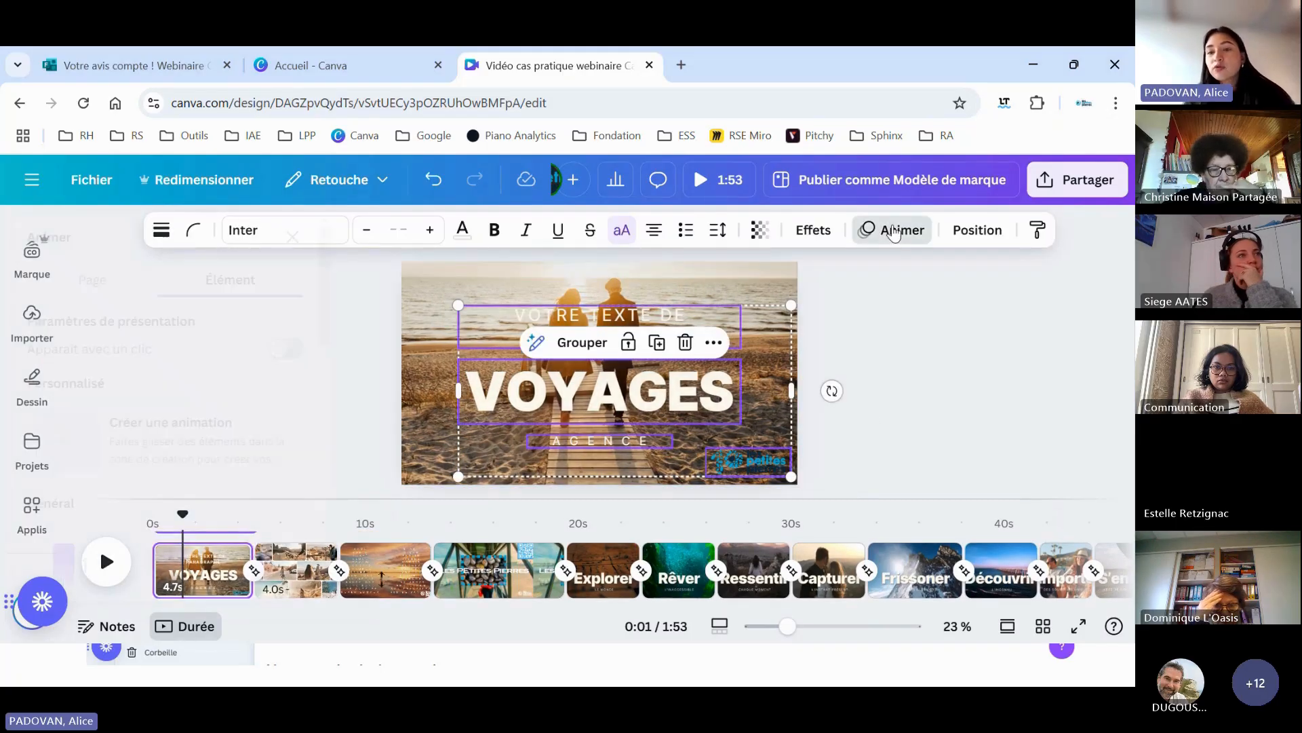
pyautogui.scroll(-3, 212, 378)
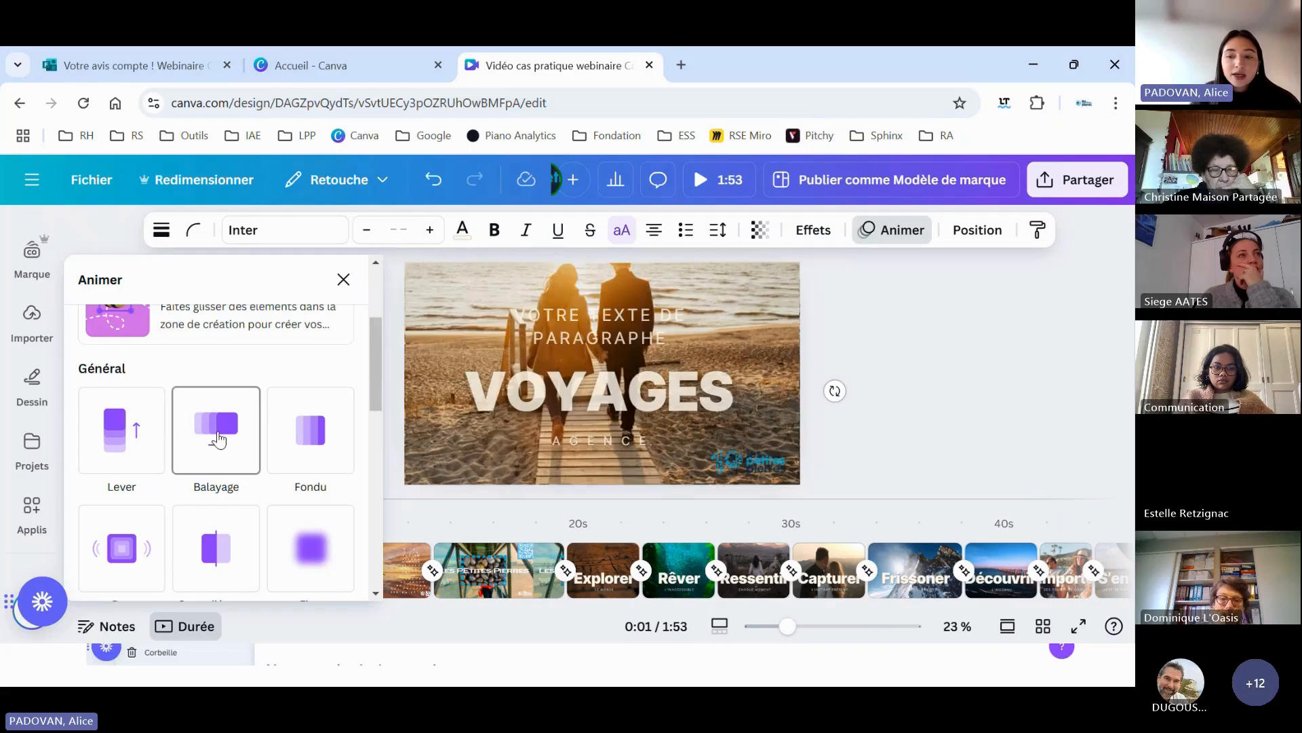
pyautogui.click(111, 444)
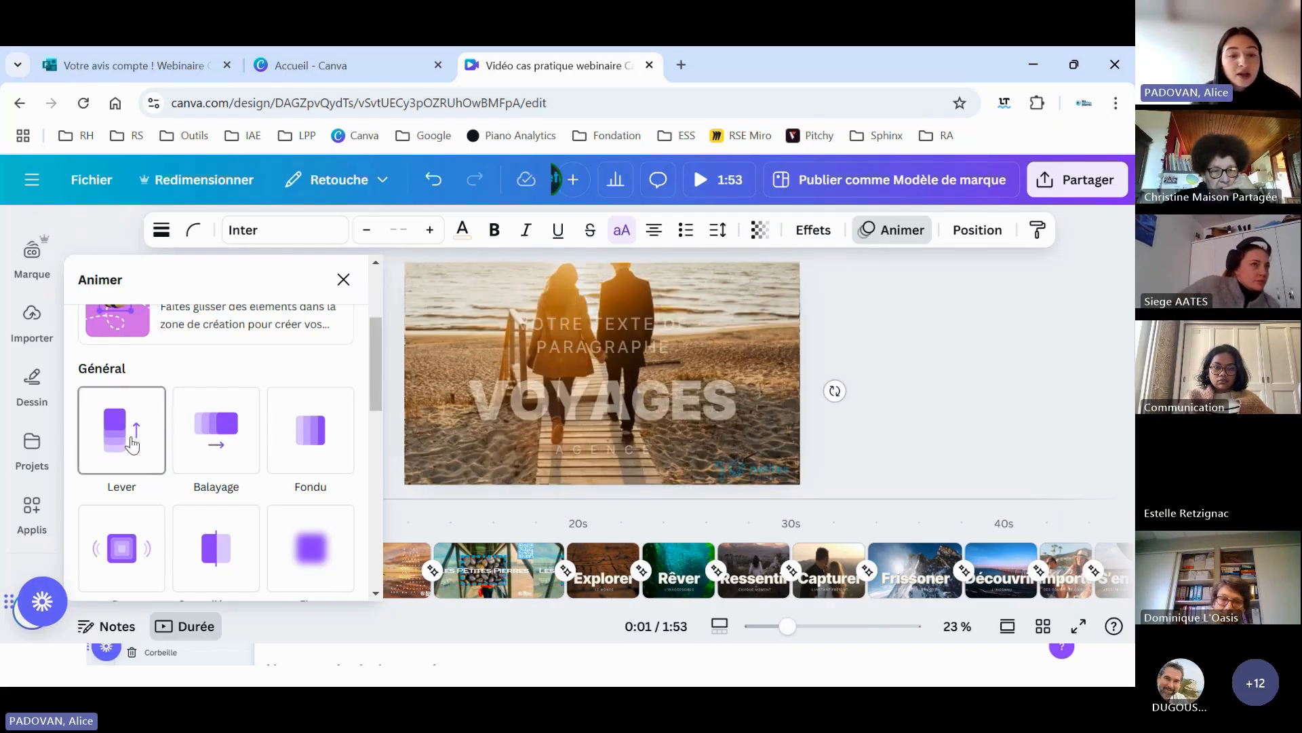
pyautogui.scroll(-2, 248, 446)
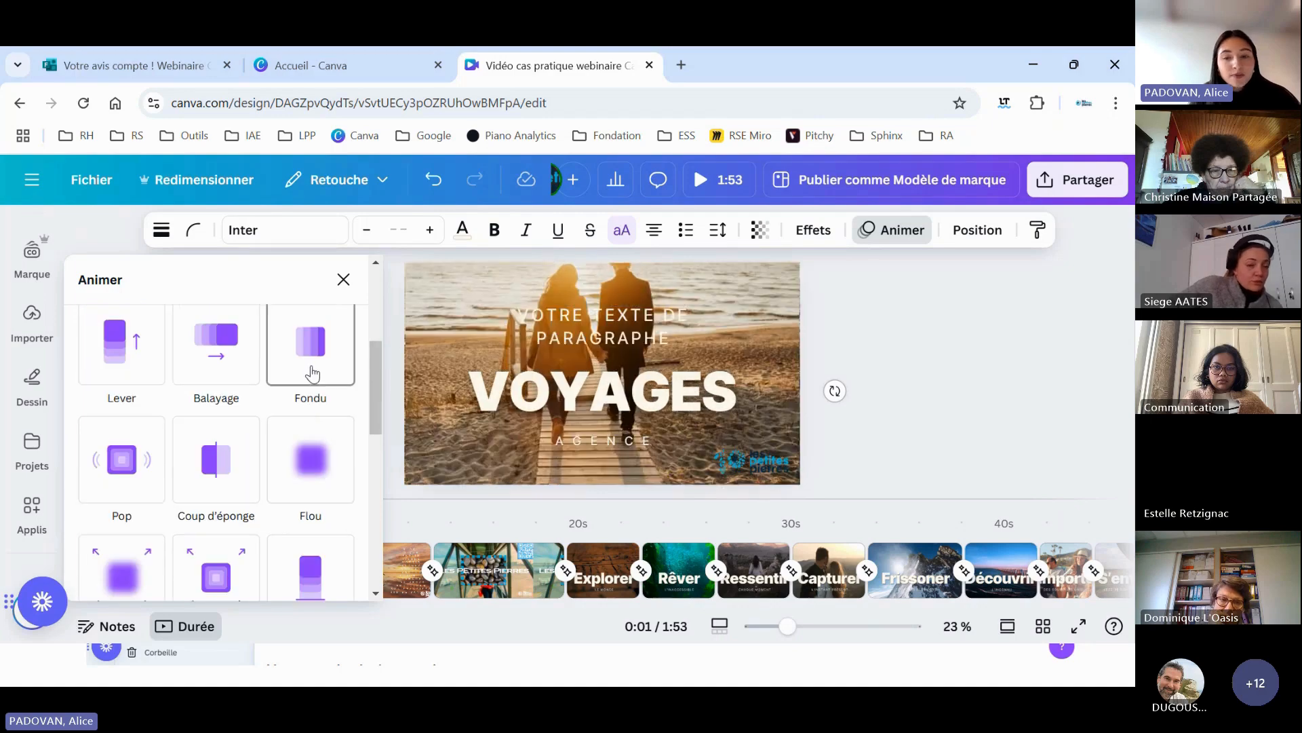
pyautogui.scroll(-3, 313, 465)
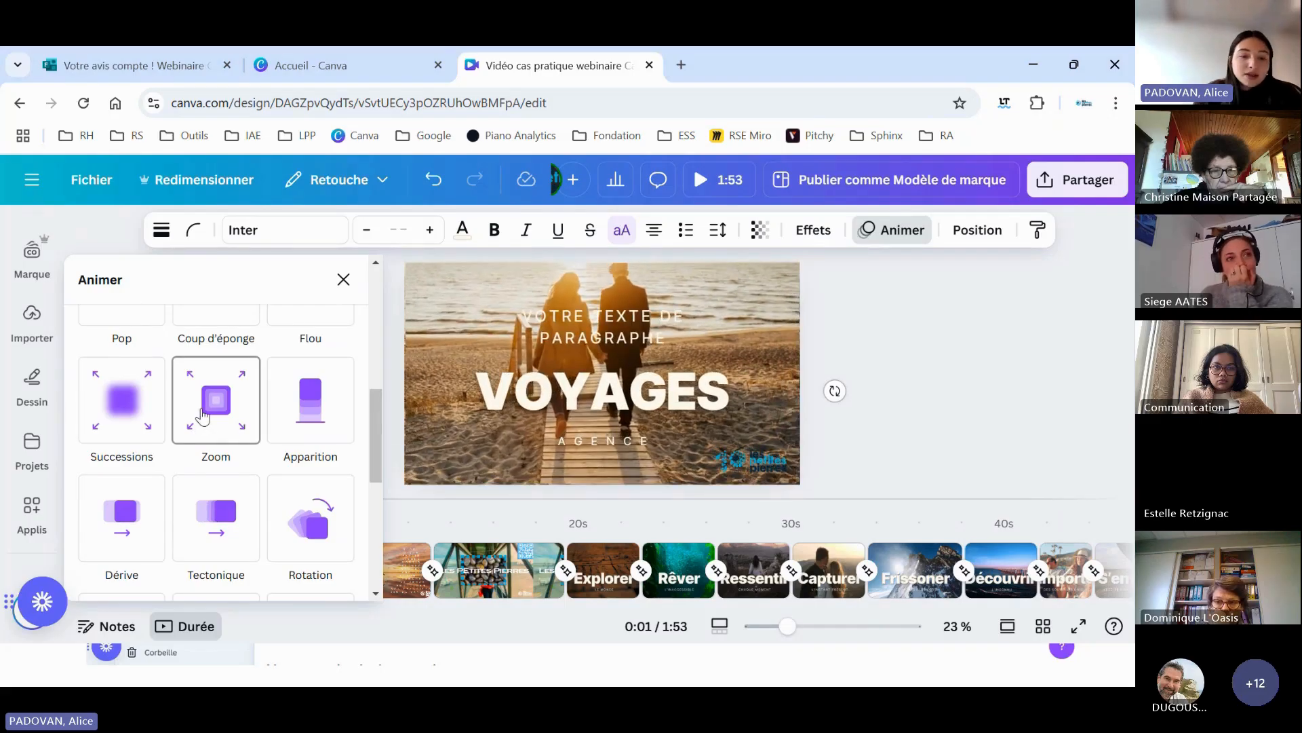
pyautogui.scroll(-3, 202, 415)
pyautogui.scroll(10, 202, 415)
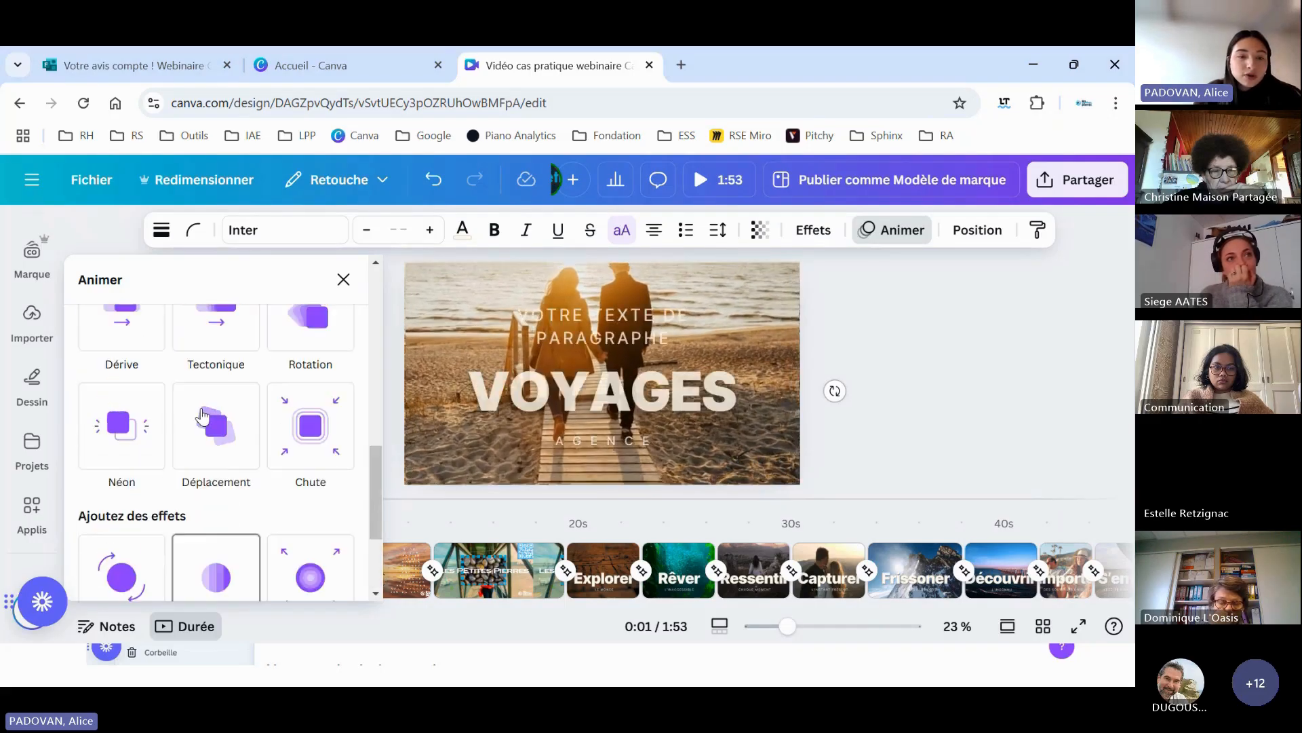
pyautogui.scroll(2, 203, 415)
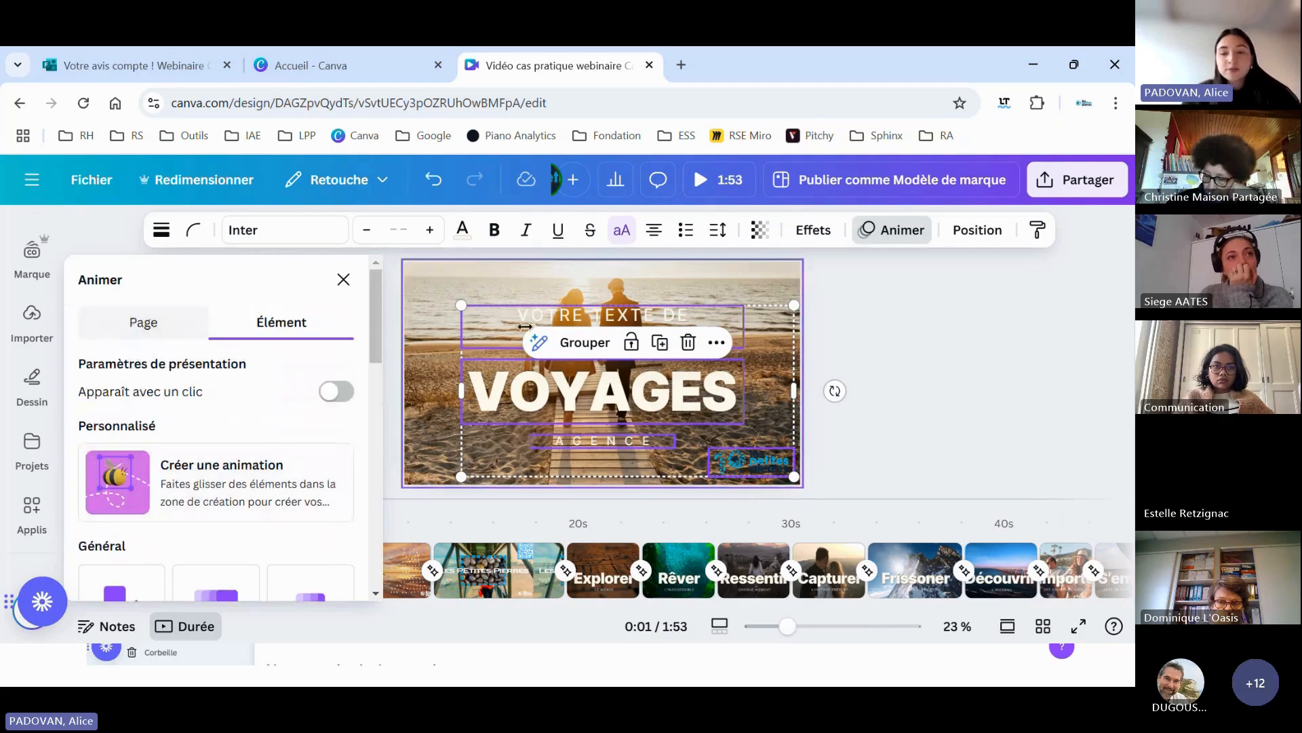
pyautogui.click(855, 327)
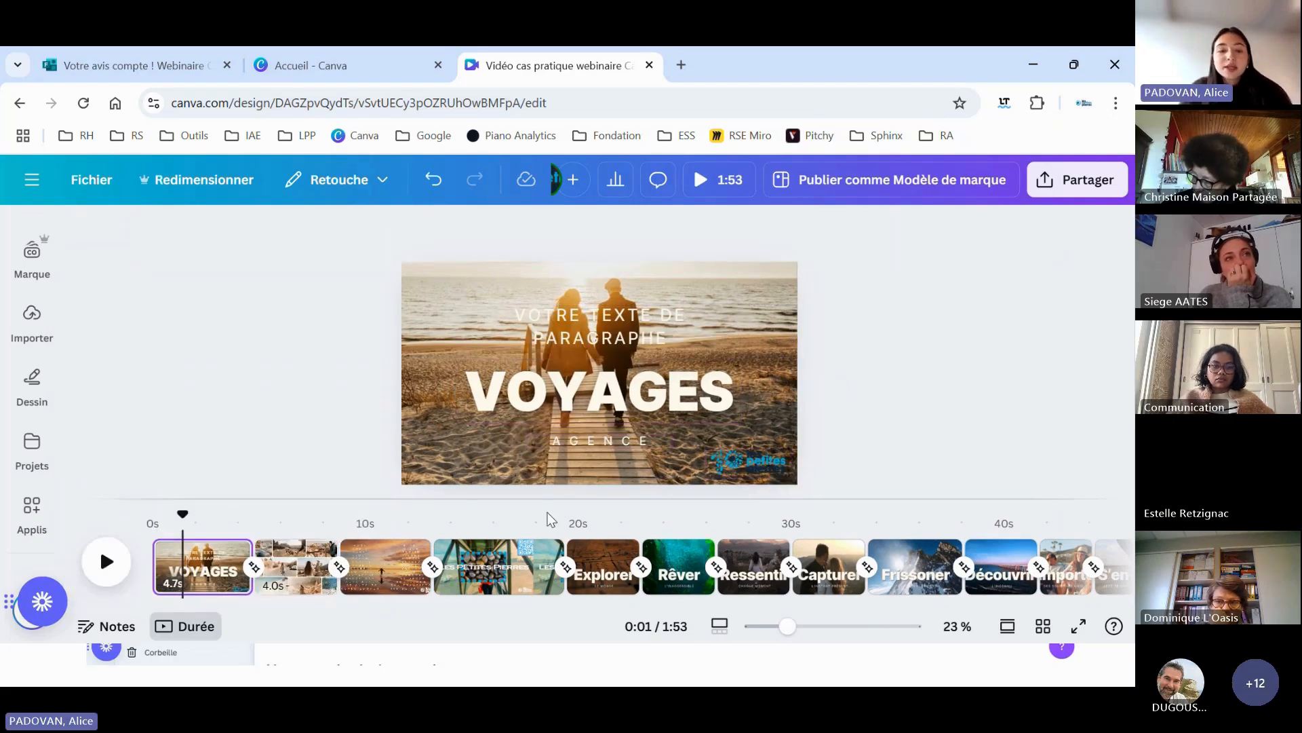
# - Look at the three pages following the first VOYAGES page, and insert a blank page directly after that first page
pyautogui.click(285, 569)
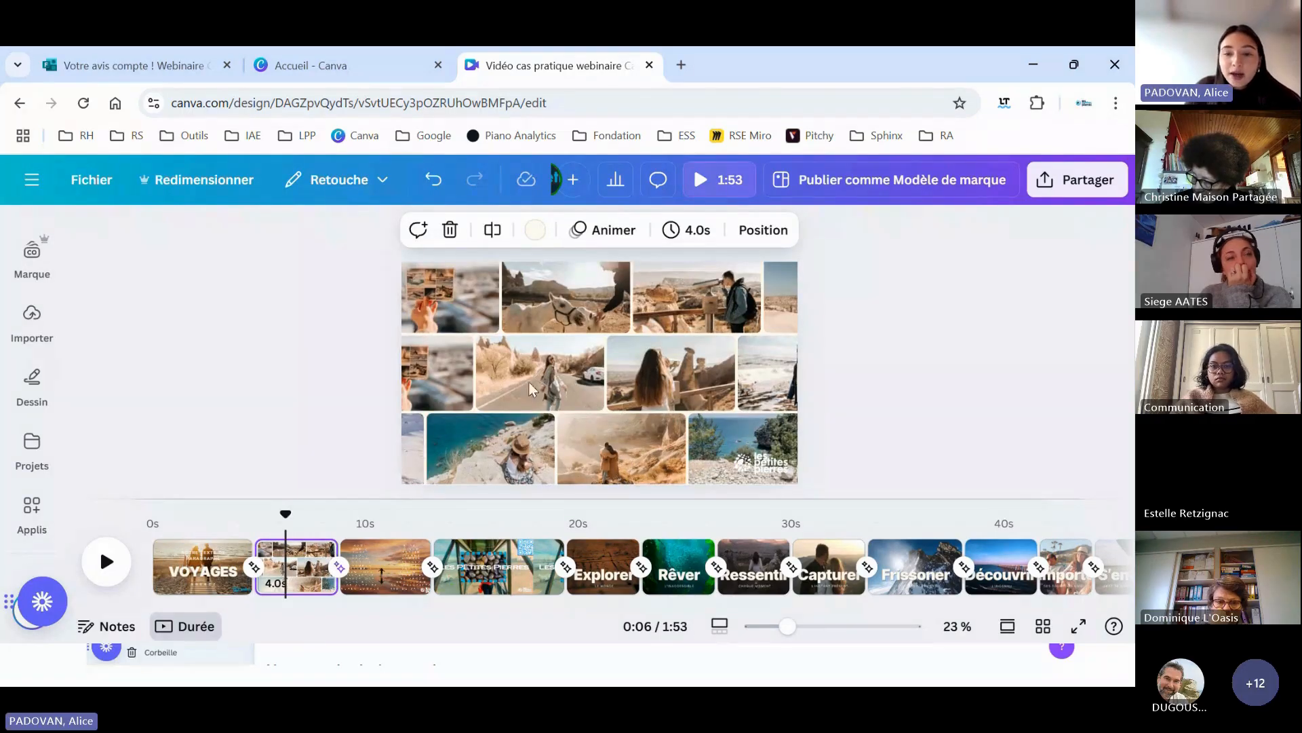
pyautogui.click(365, 568)
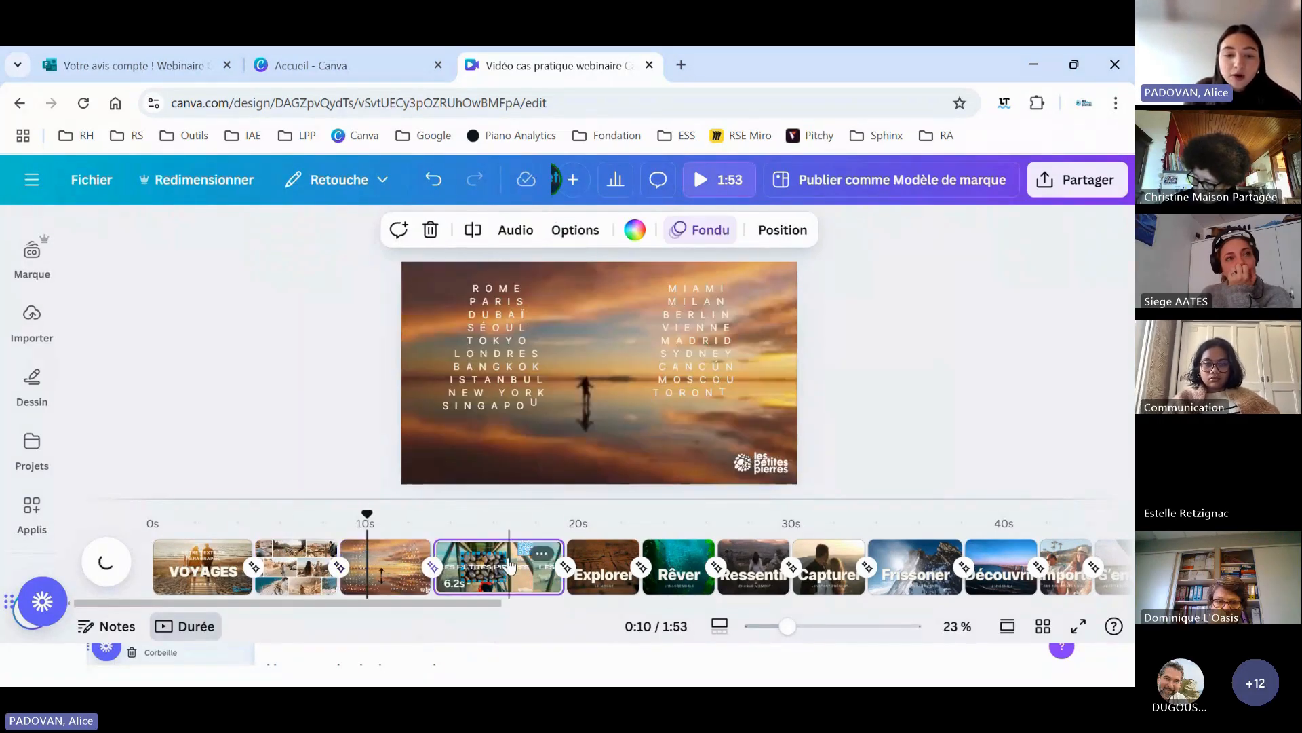
pyautogui.click(509, 569)
pyautogui.click(221, 568)
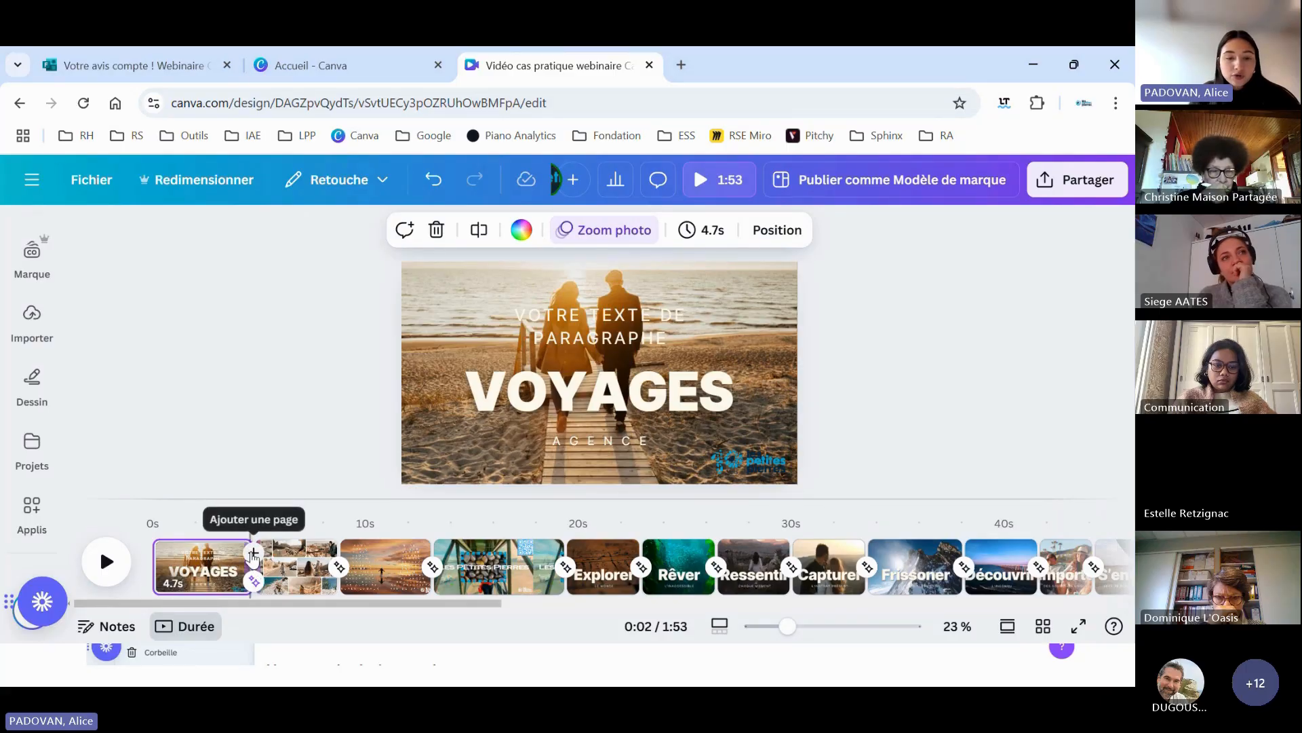
pyautogui.click(252, 554)
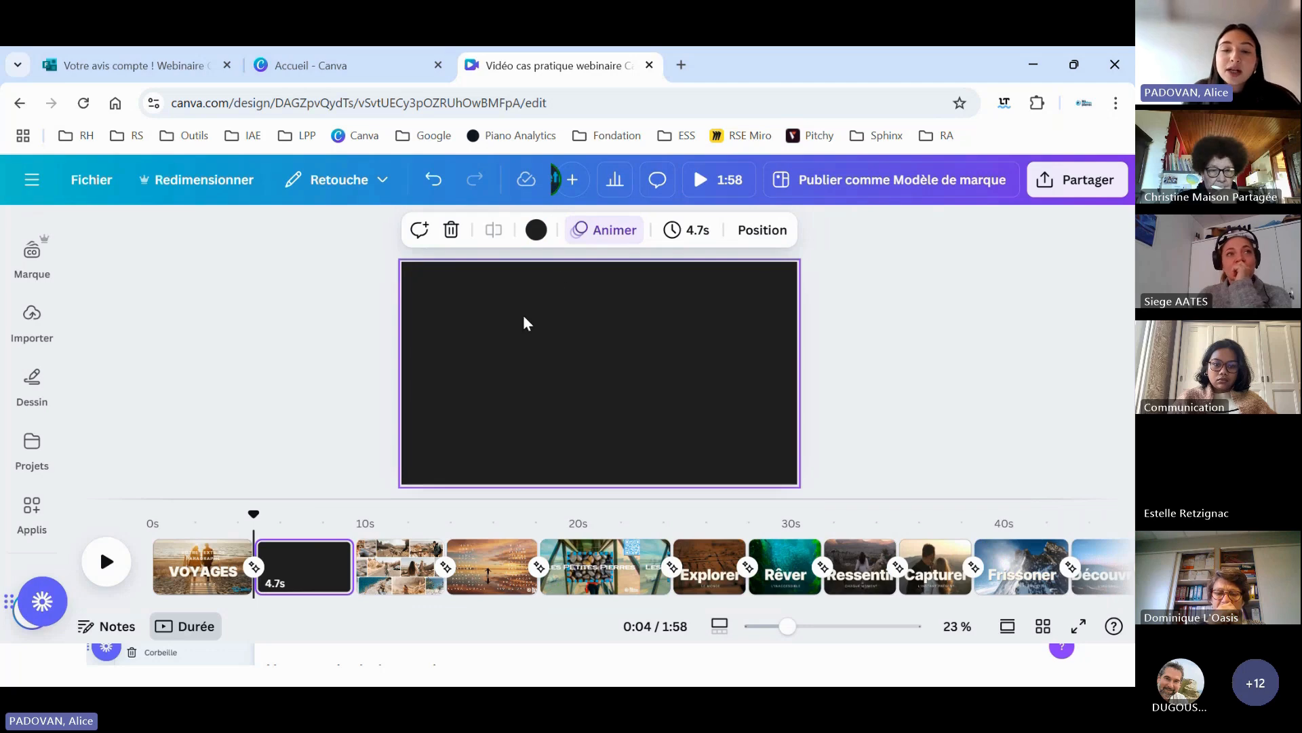
# - Duplicate the first VOYAGES page and compare the copy with the original
pyautogui.click(219, 565)
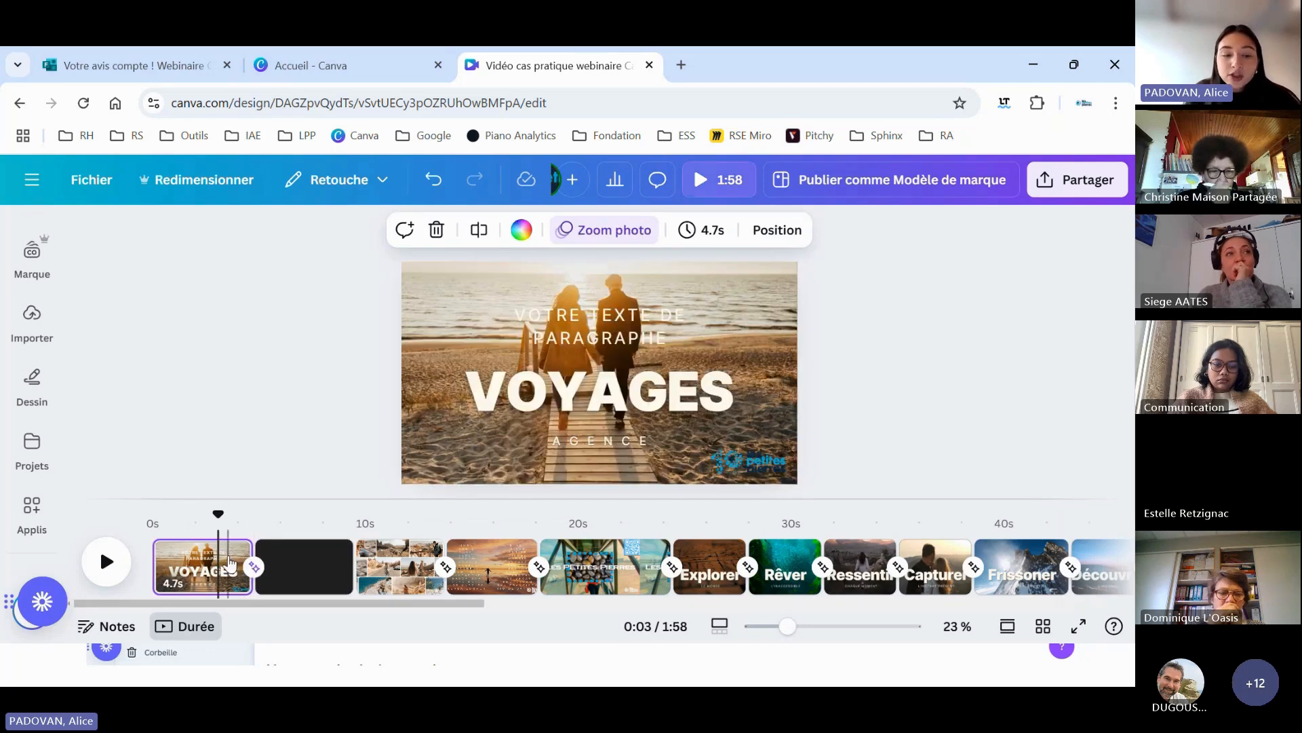
pyautogui.click(230, 553)
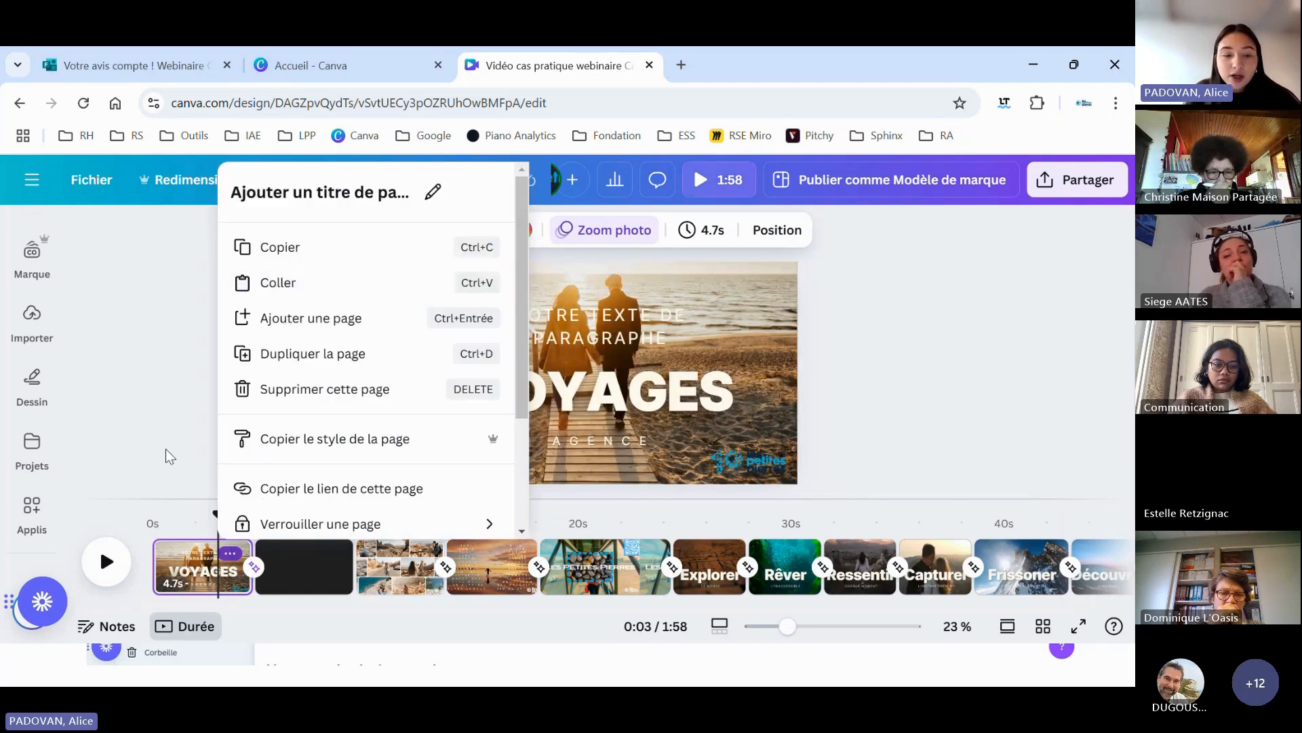
pyautogui.click(165, 558)
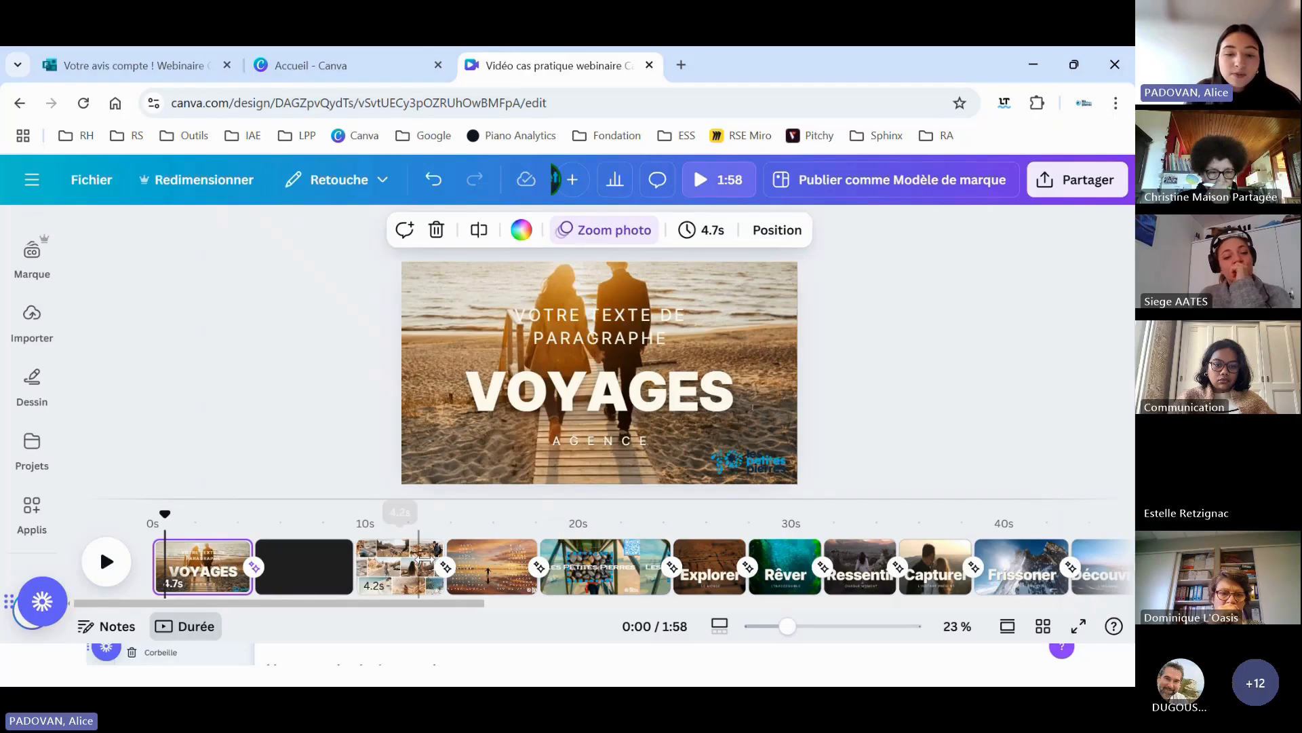
pyautogui.click(203, 567)
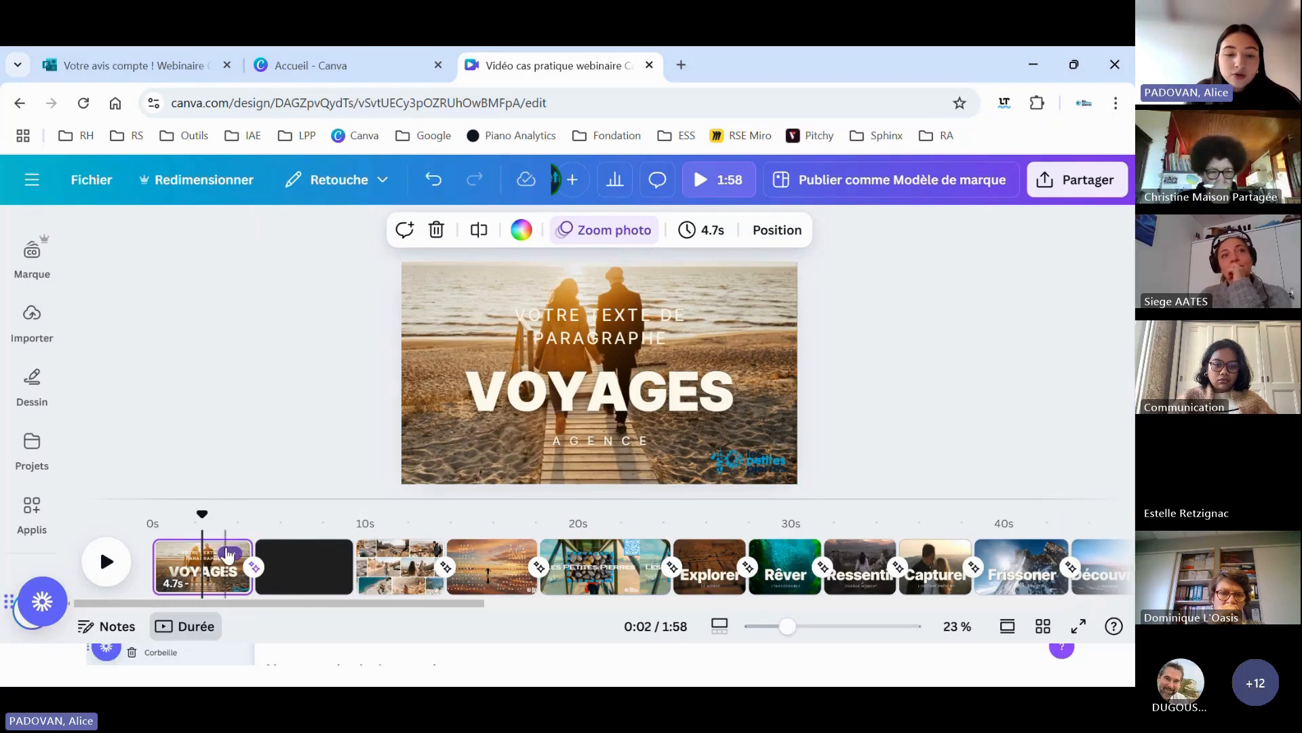
pyautogui.click(230, 555)
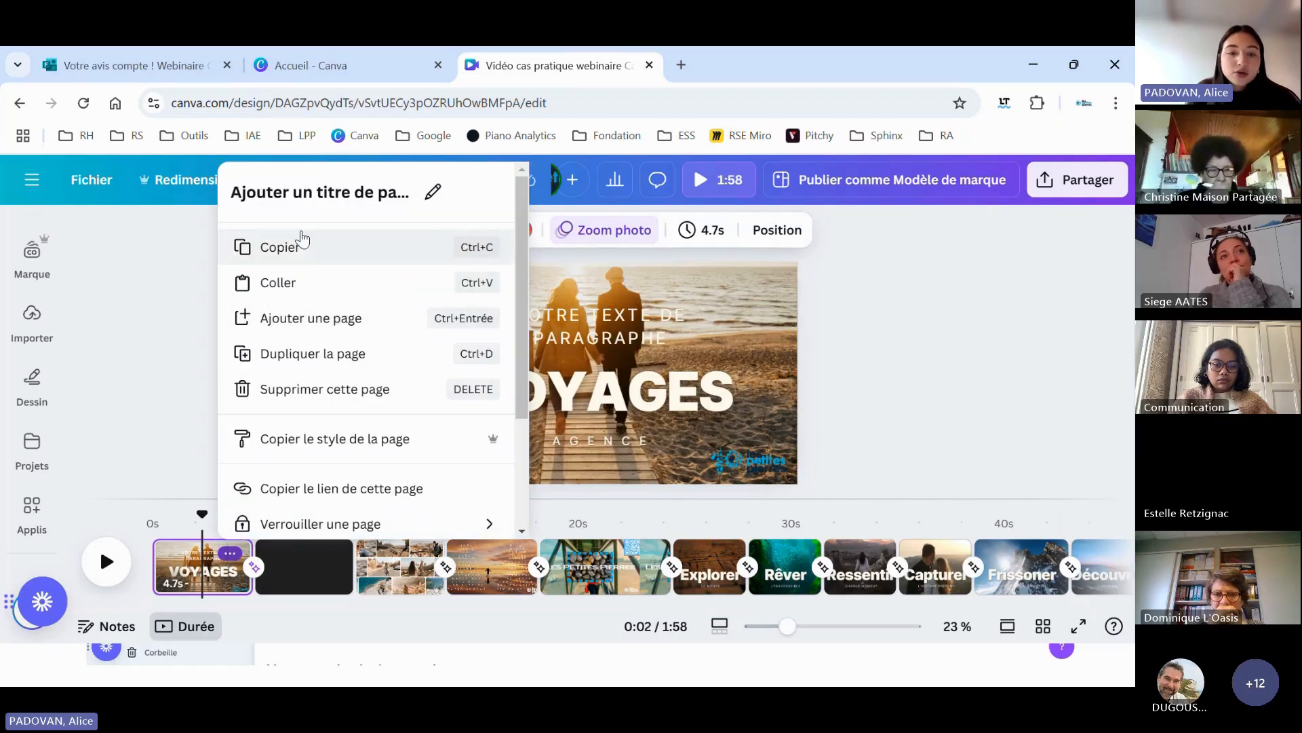
pyautogui.click(374, 357)
pyautogui.click(204, 565)
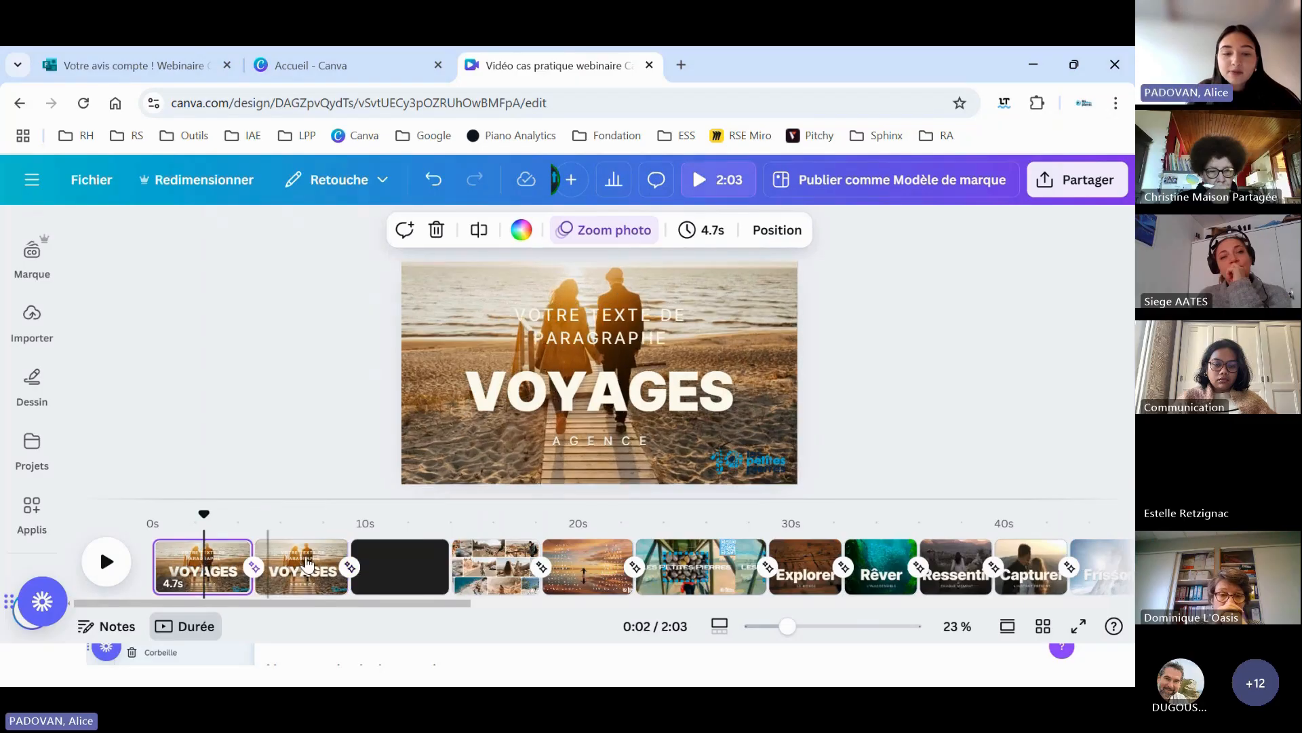
pyautogui.click(315, 567)
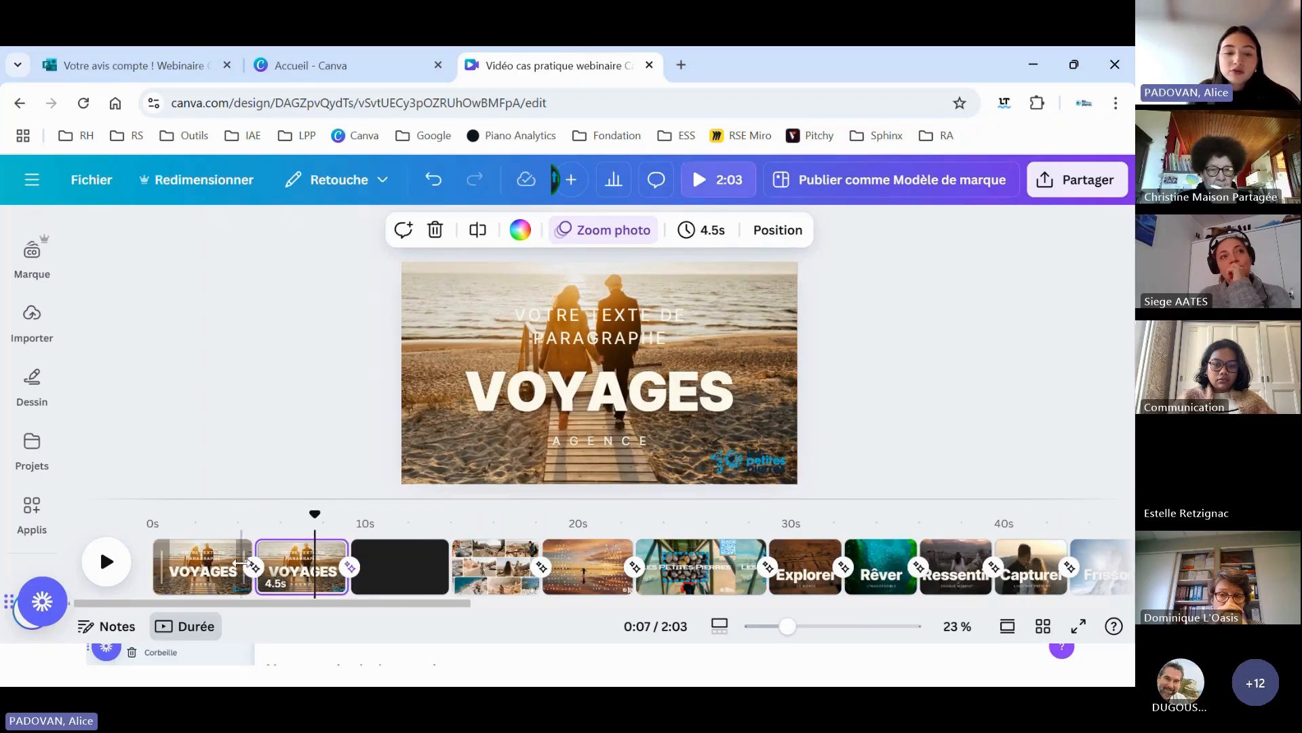
pyautogui.click(213, 563)
pyautogui.click(291, 562)
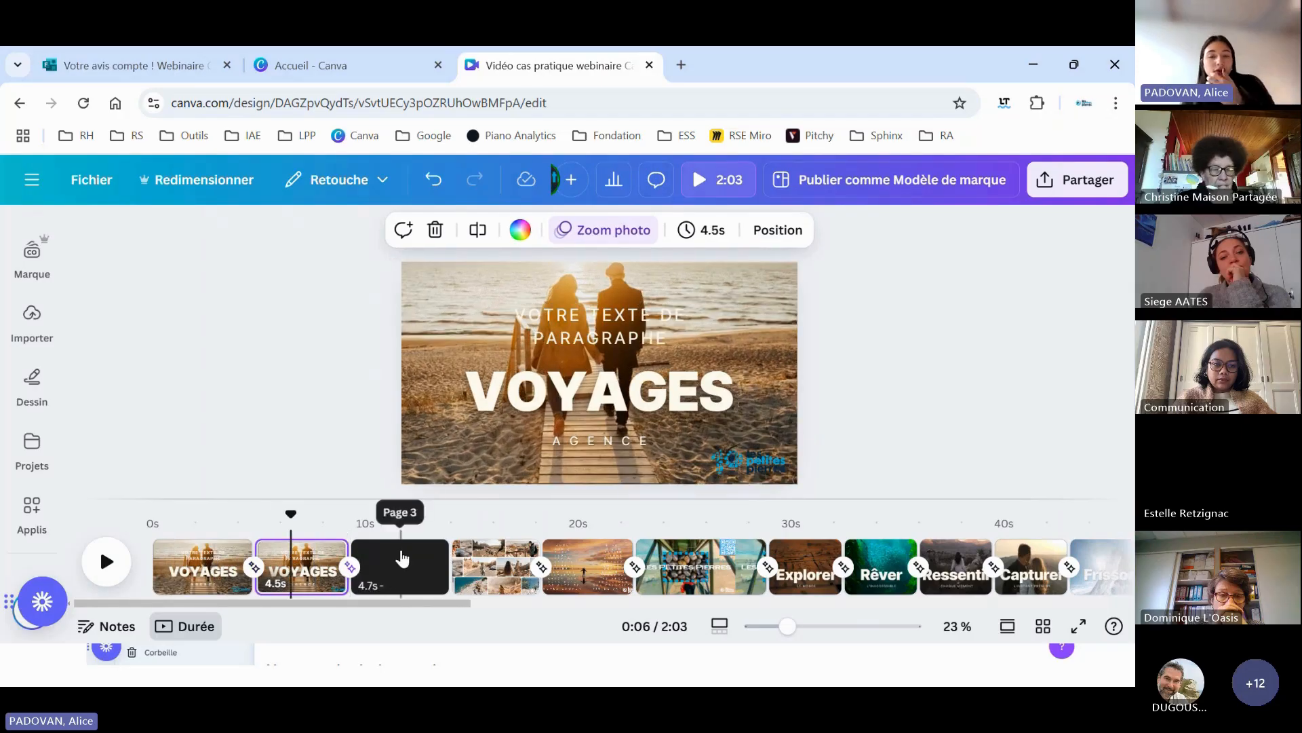
# - Change the blank page's background colour to the white from the document colours
pyautogui.click(415, 561)
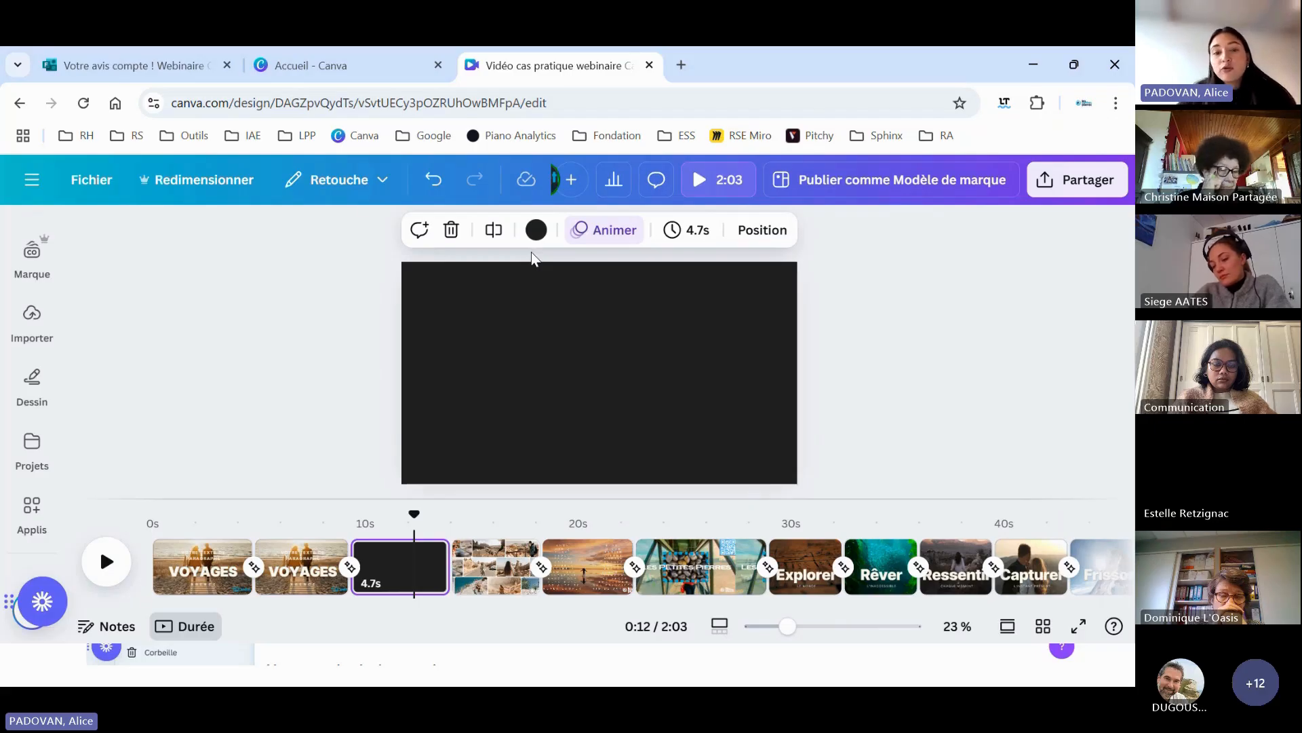
pyautogui.click(536, 229)
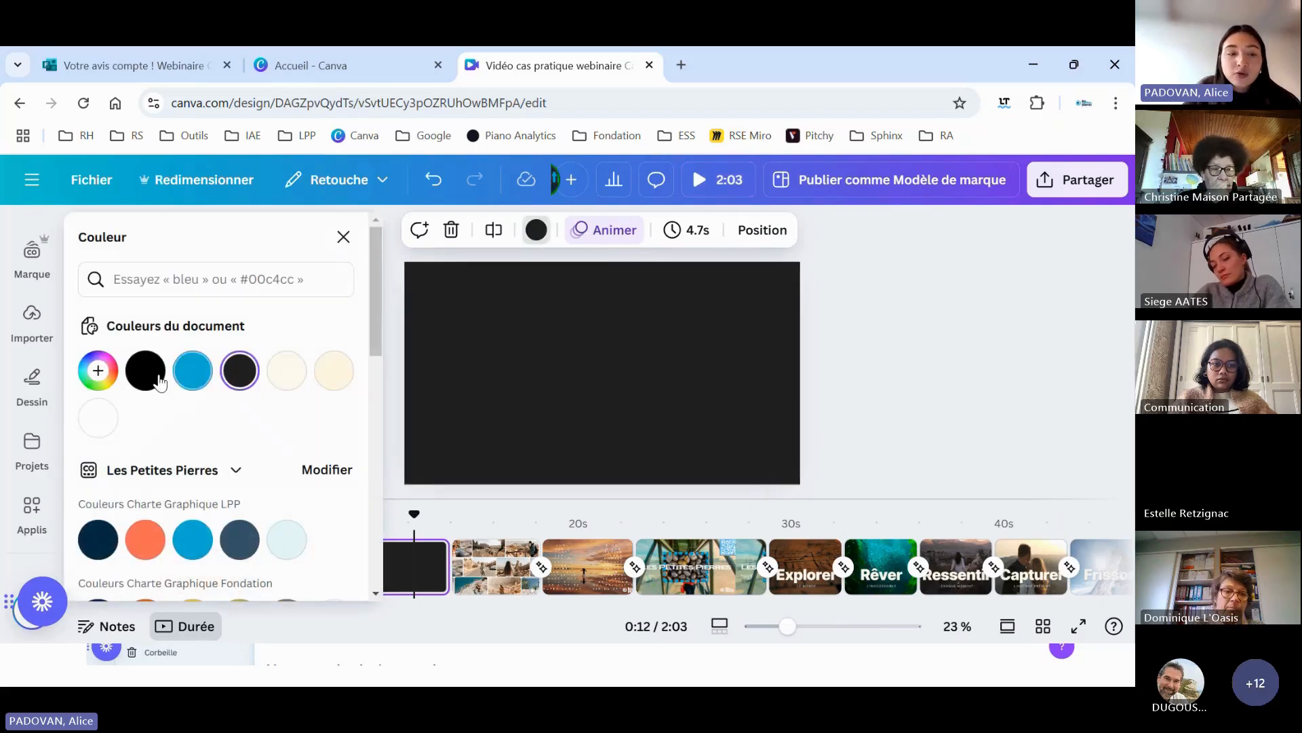
pyautogui.click(98, 418)
pyautogui.click(863, 291)
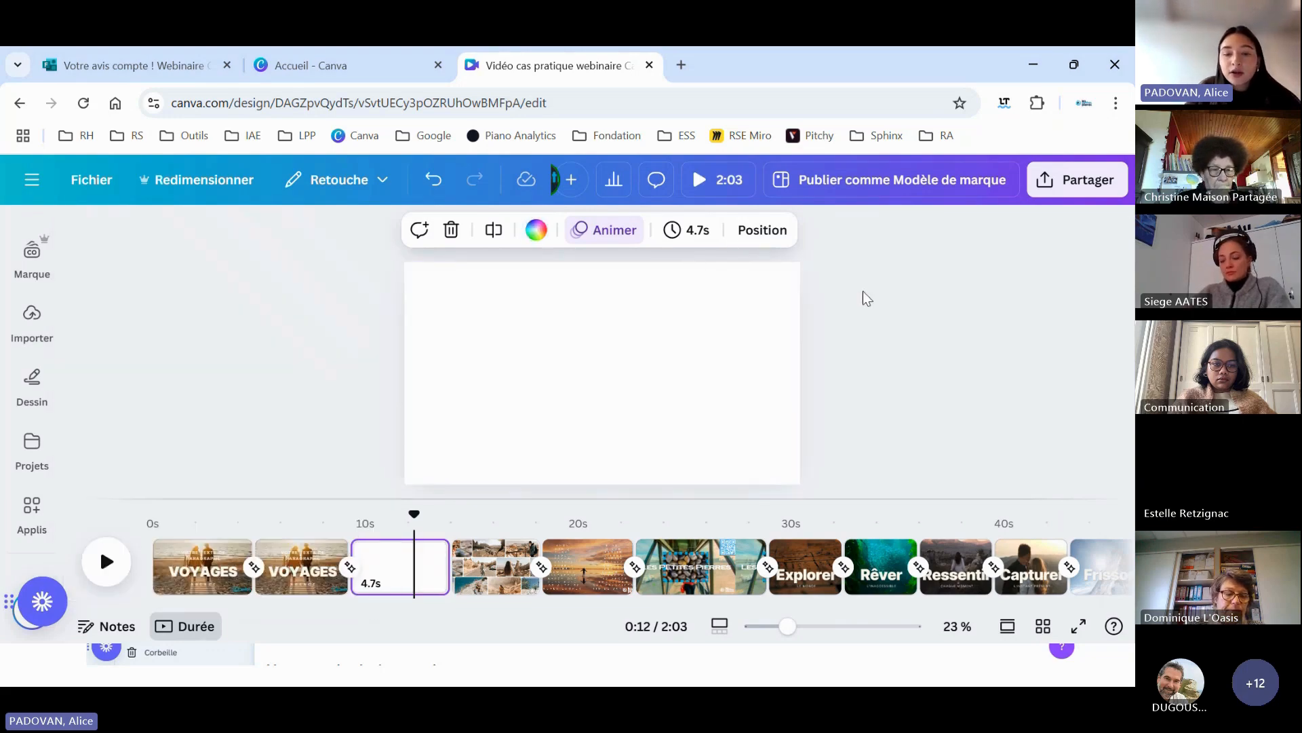
pyautogui.click(531, 327)
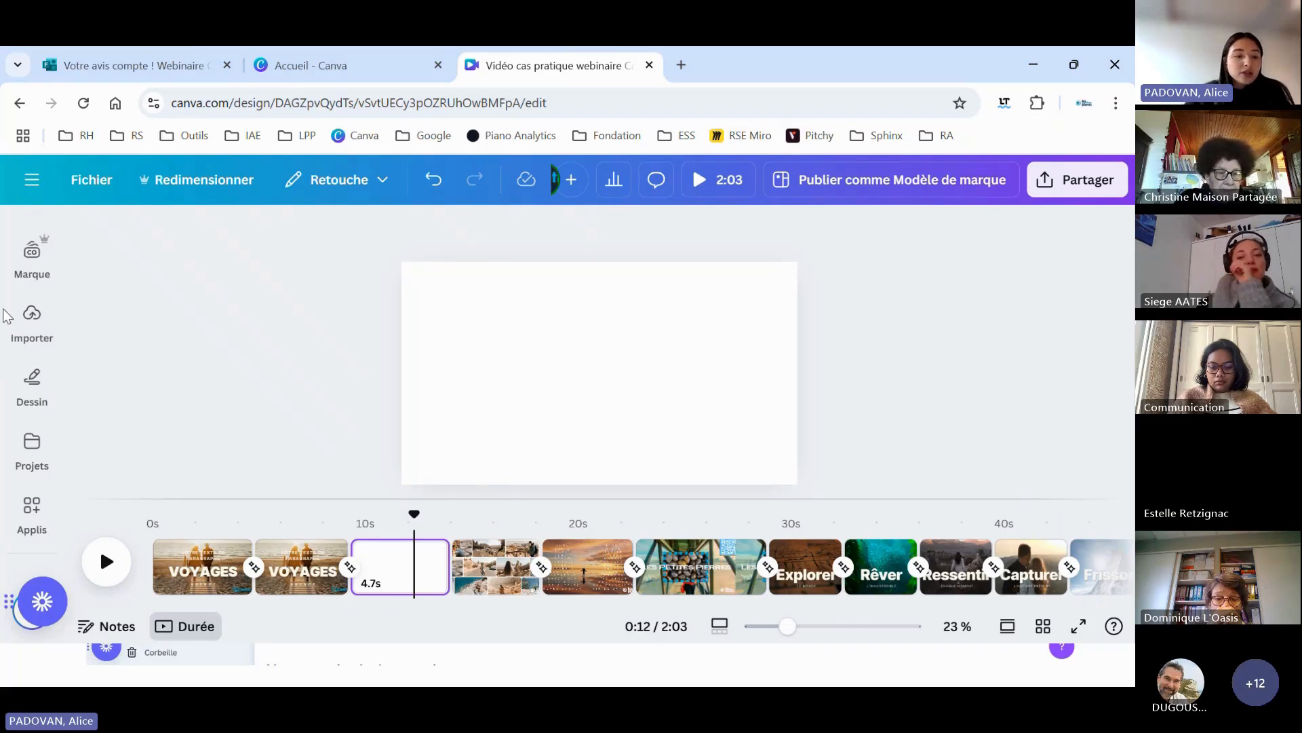
# - Search the elements library for "flèche"
pyautogui.click(51, 449)
pyautogui.click(51, 447)
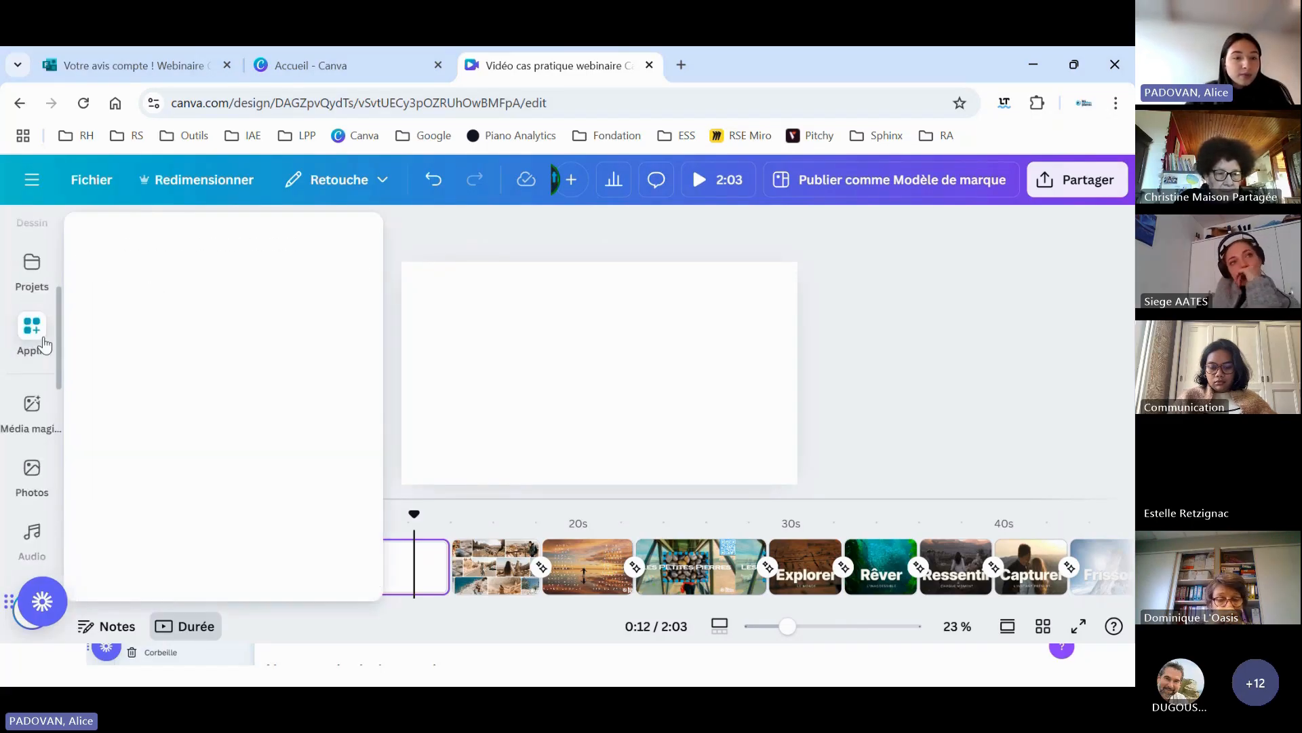
pyautogui.scroll(5, 30, 339)
pyautogui.click(27, 317)
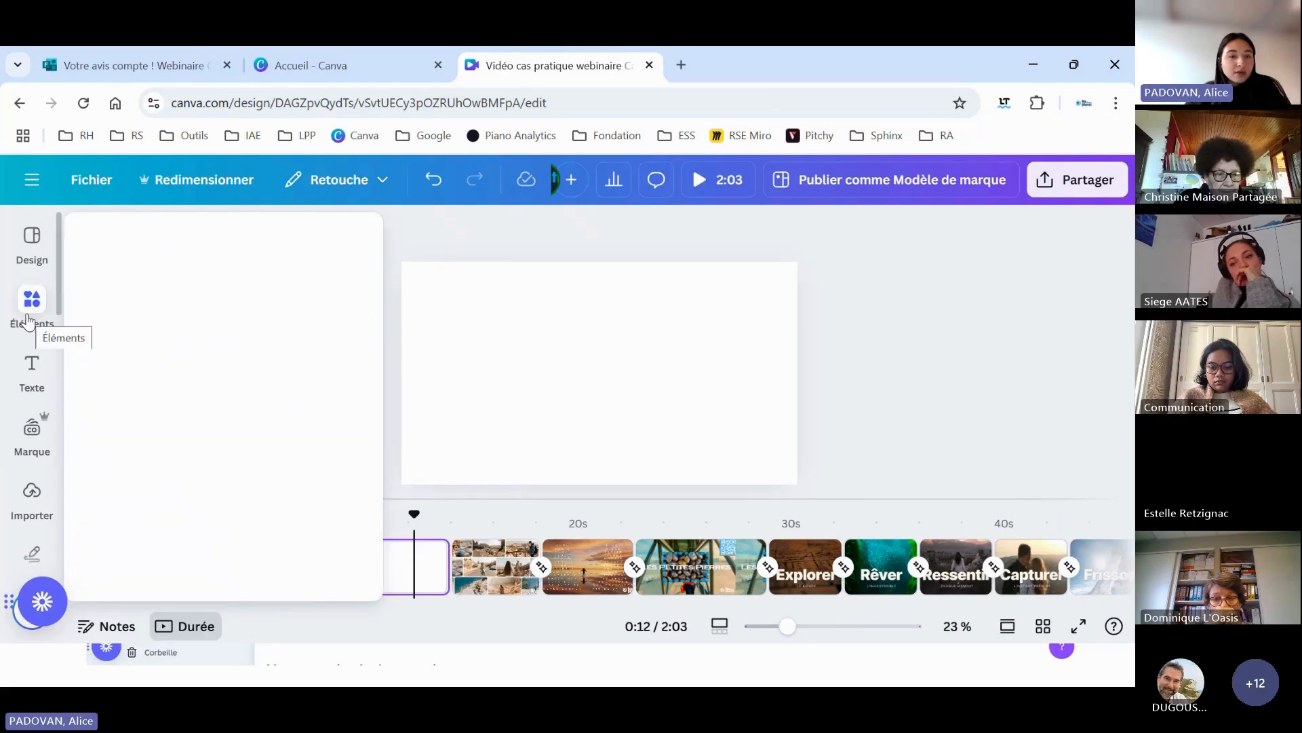
pyautogui.click(320, 243)
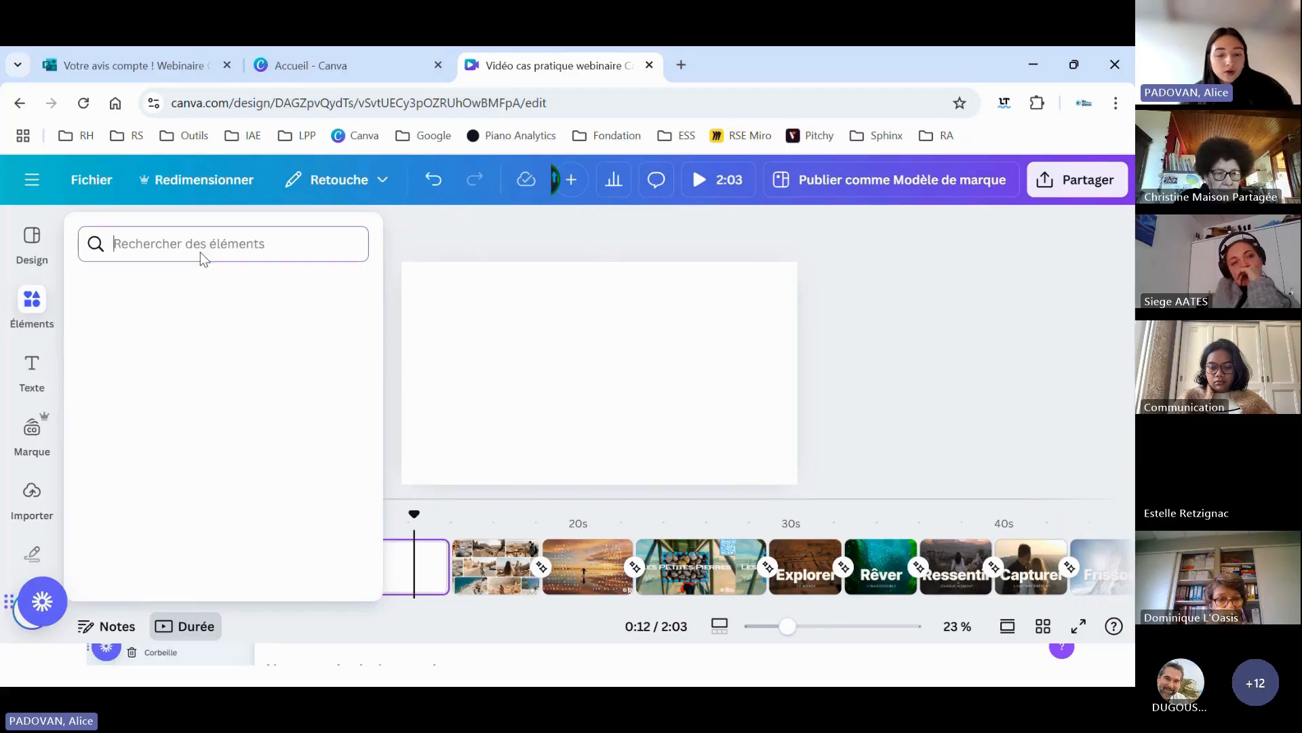
pyautogui.write('flèch')
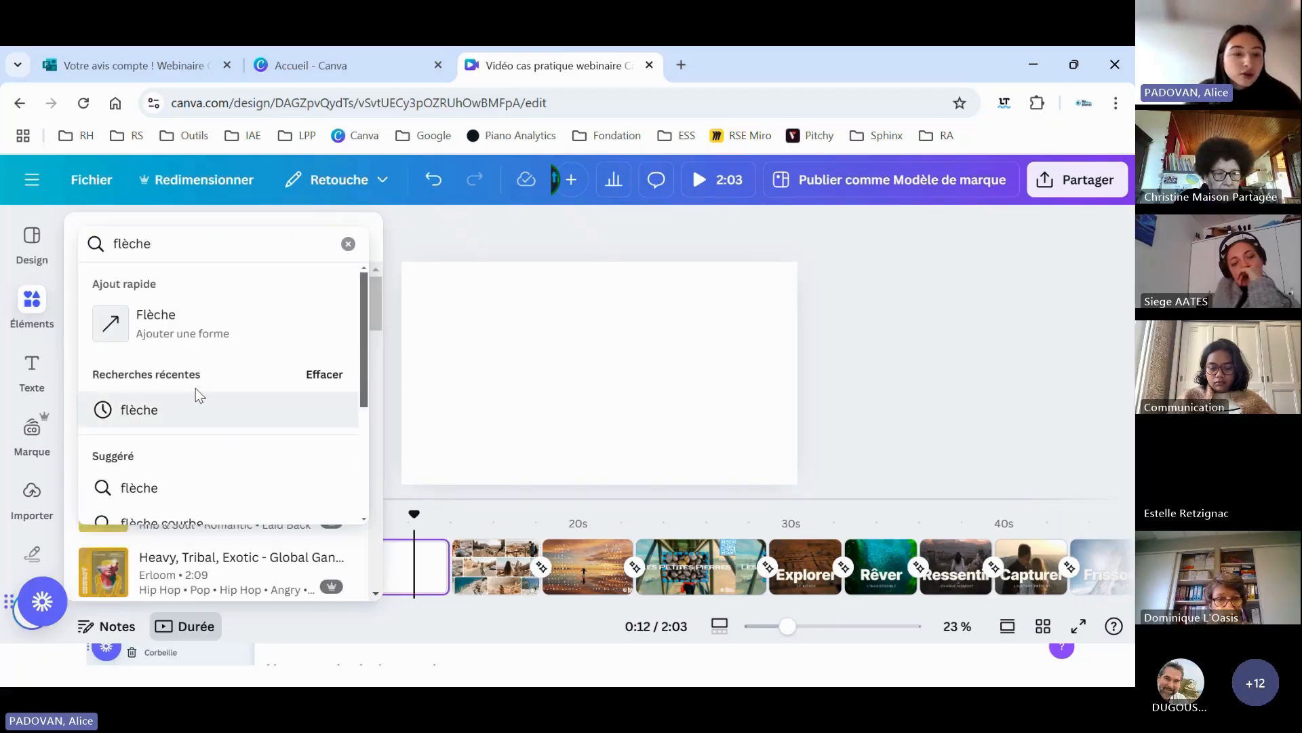
pyautogui.write('e')
pyautogui.press('Return')
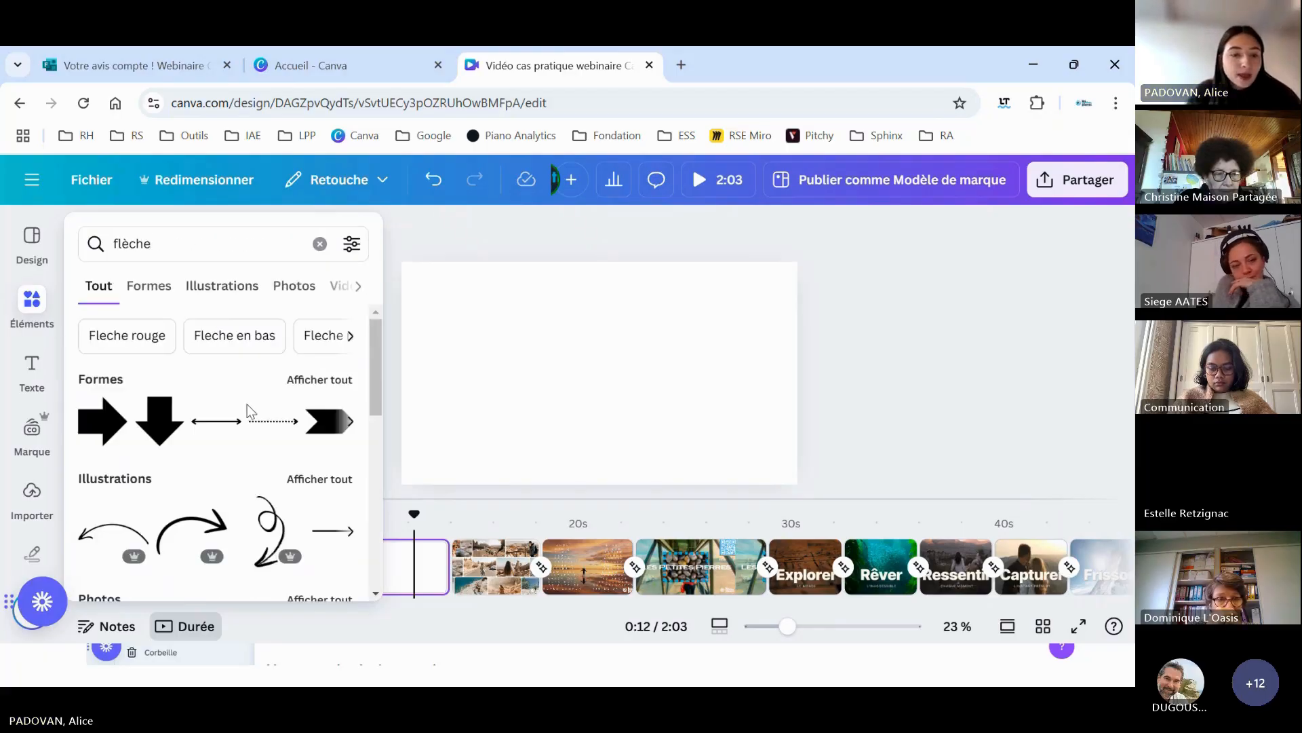
# - Insert the curved black arrow illustration on the white page, shrink it and delete it again
pyautogui.click(192, 529)
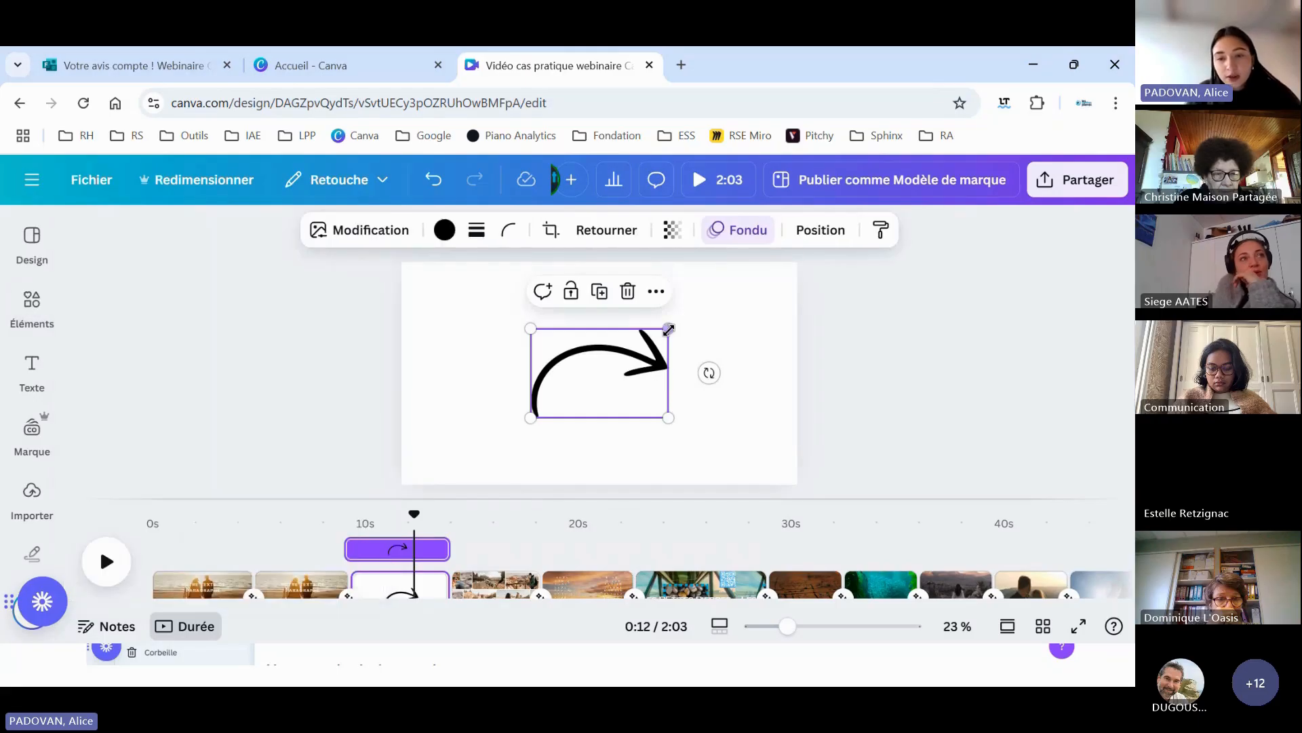
pyautogui.moveTo(669, 329); pyautogui.dragTo(634, 350)
pyautogui.click(637, 360)
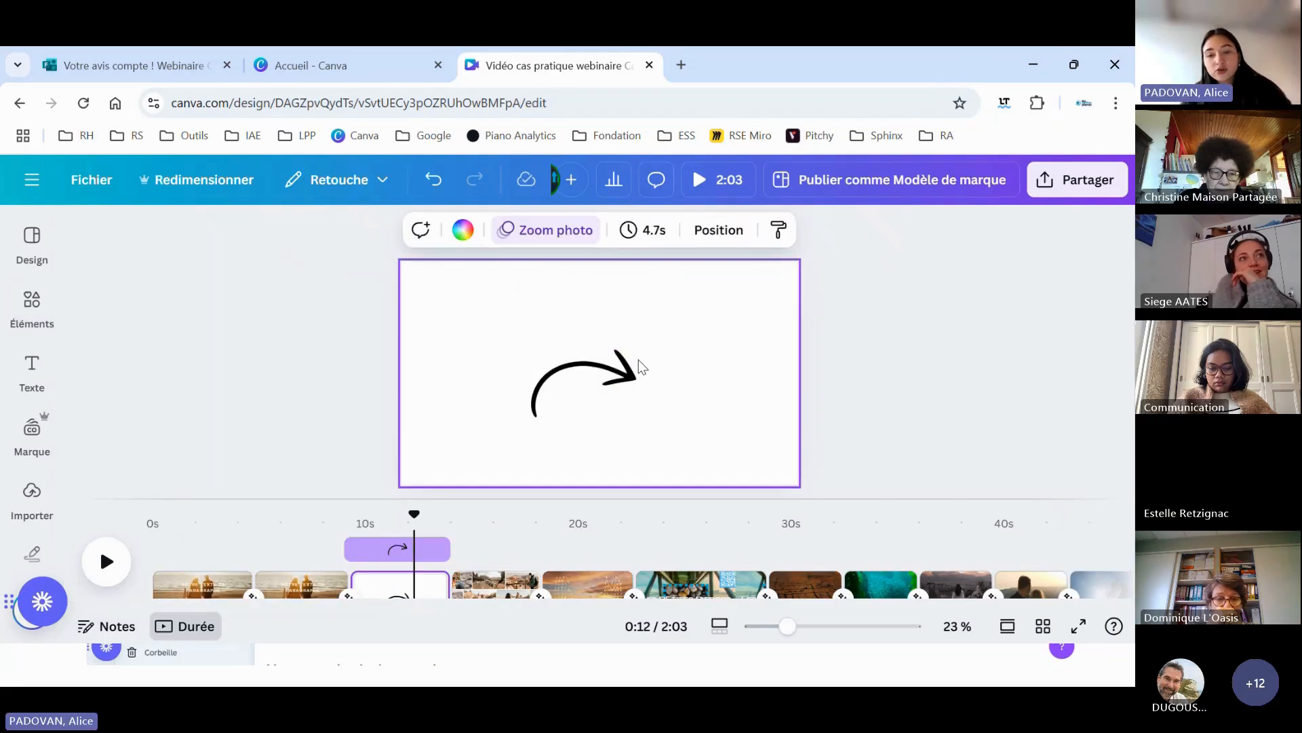
pyautogui.press('Delete')
pyautogui.click(639, 320)
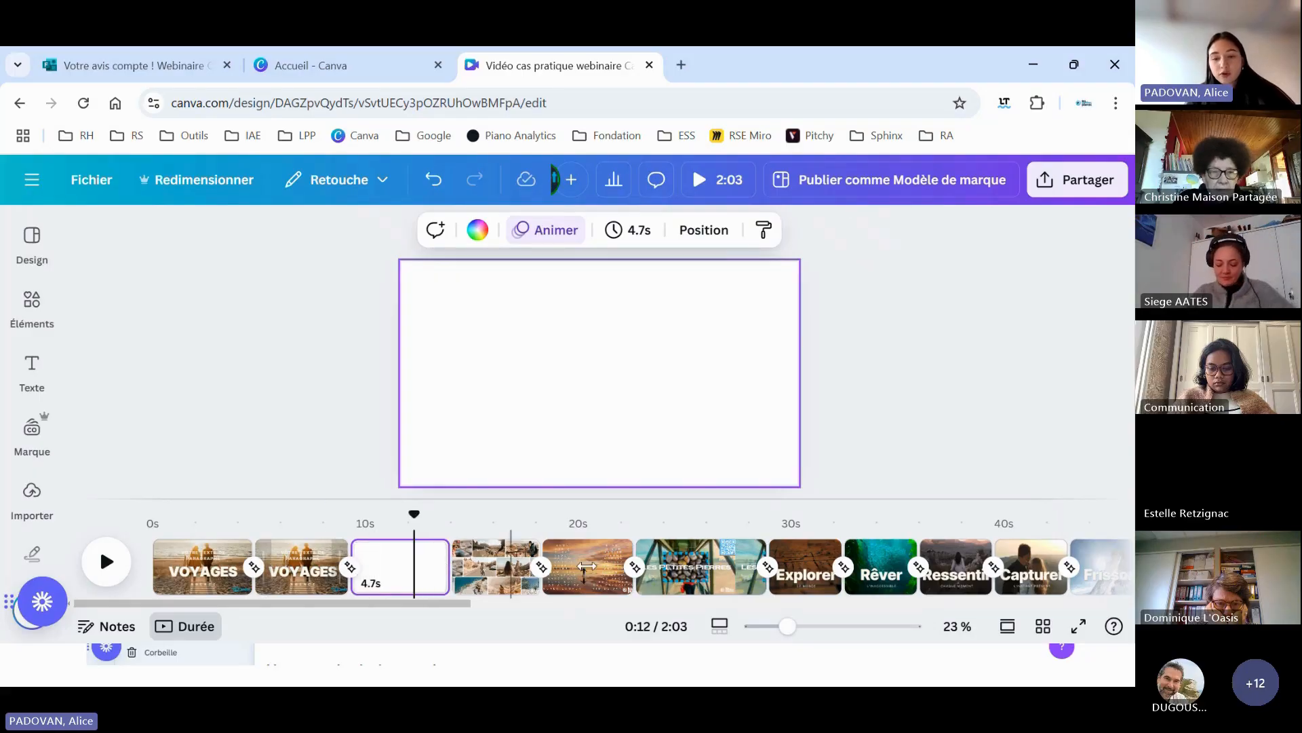
# - Delete the "Les Petites Pierres" title text behind the pebble video on the airport walkway page
pyautogui.click(685, 570)
pyautogui.click(604, 328)
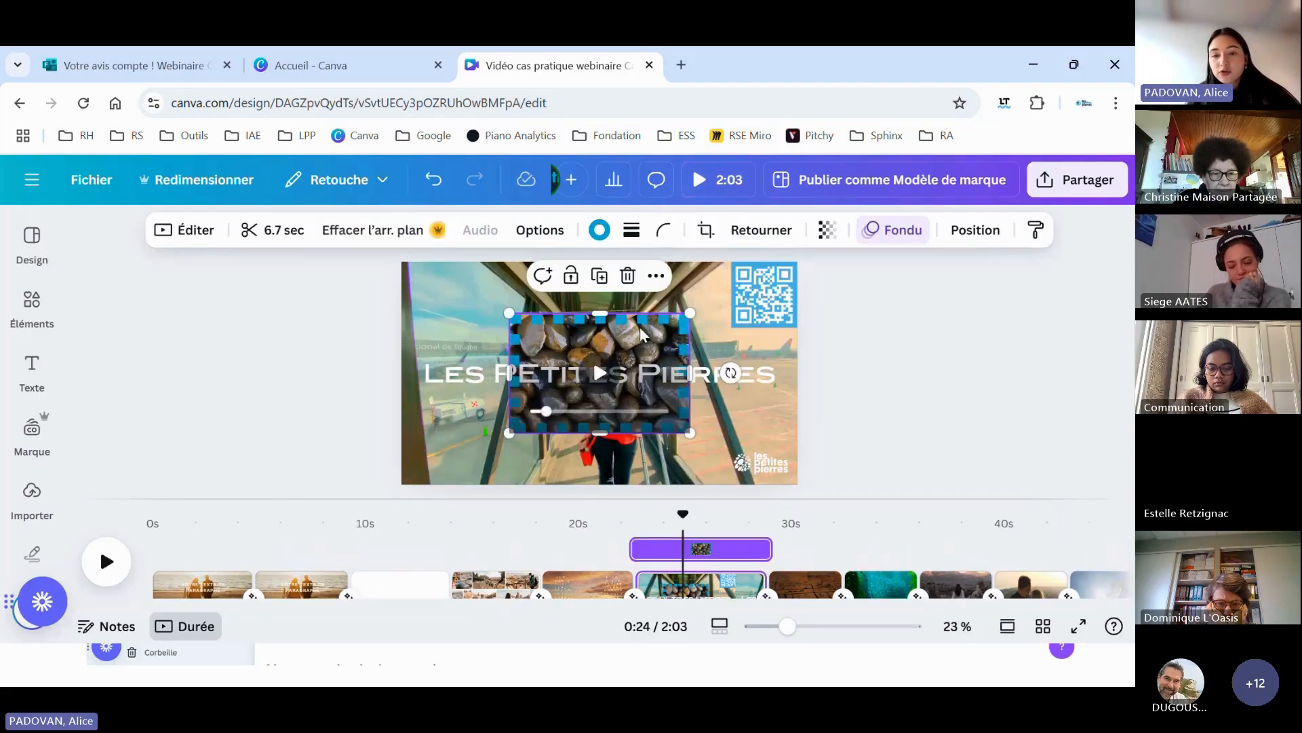
pyautogui.click(275, 230)
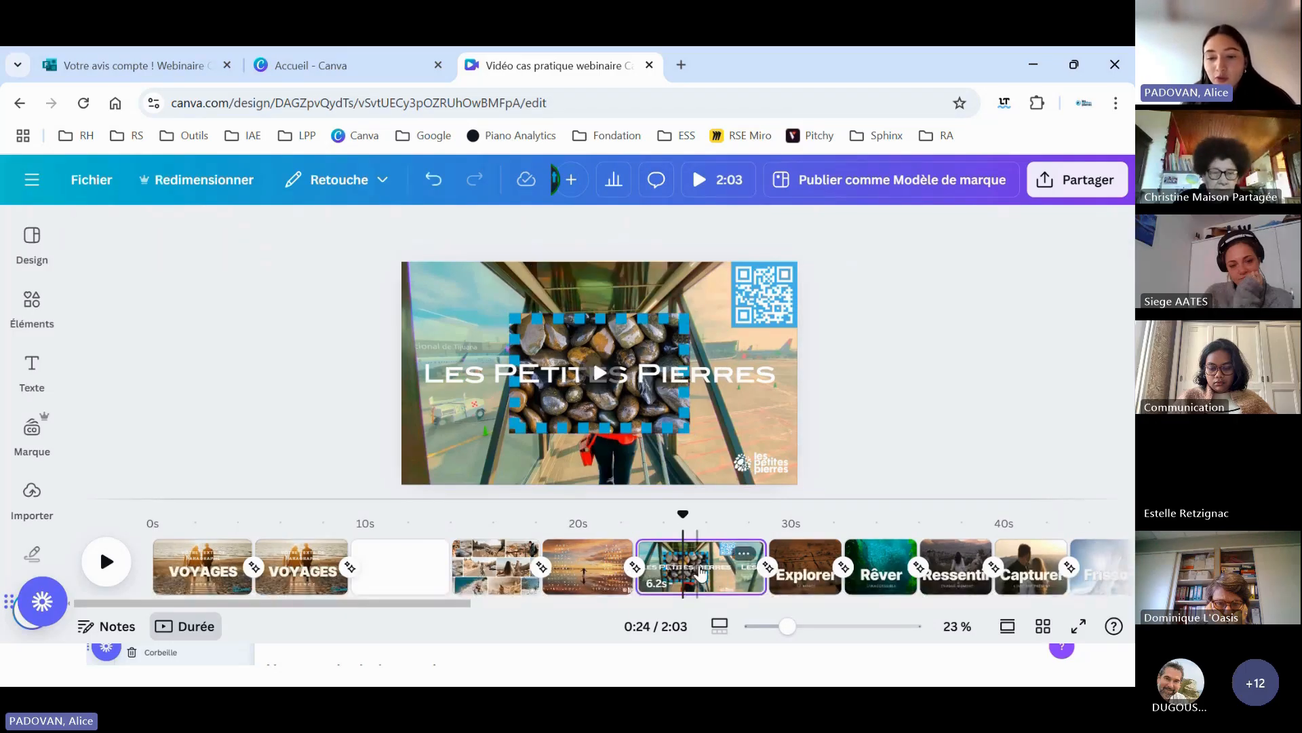
pyautogui.click(702, 572)
pyautogui.click(553, 375)
pyautogui.press('Delete')
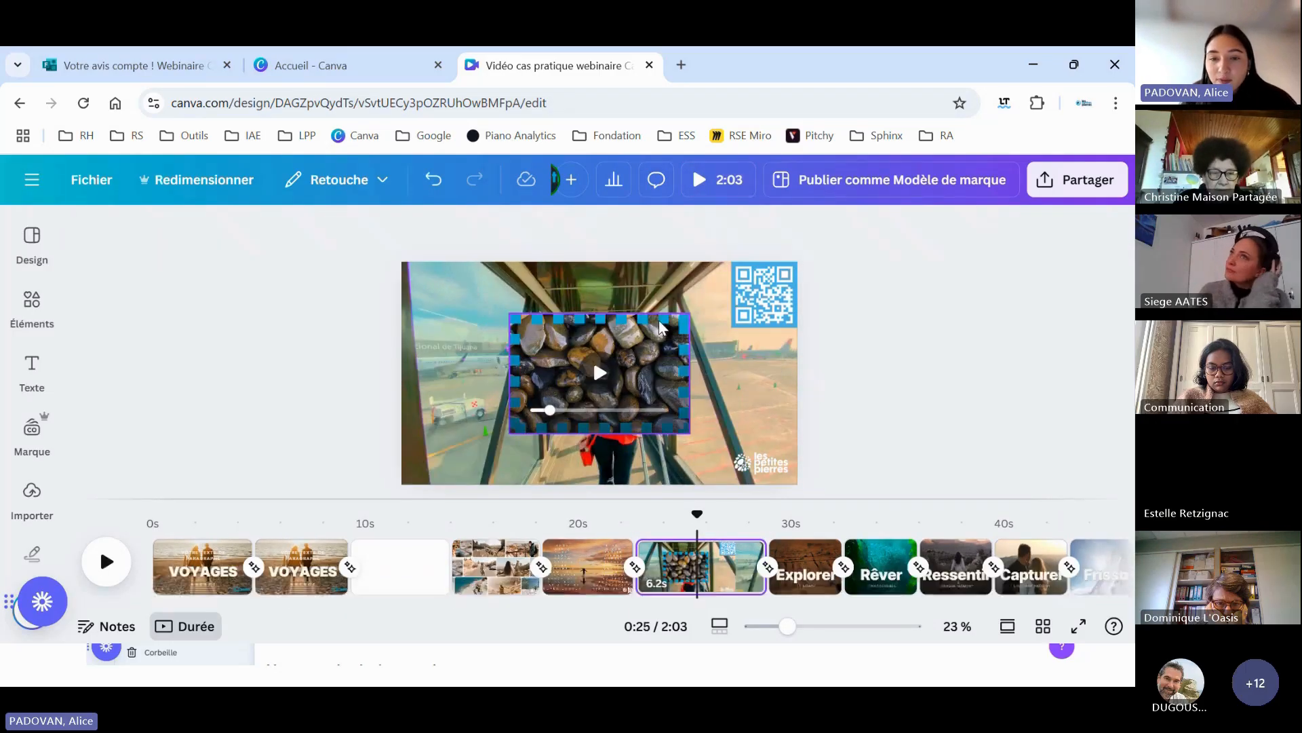
# - Trim the start of the pebble video to 3.5 s and shift the clip slightly earlier on the timeline
pyautogui.click(543, 408)
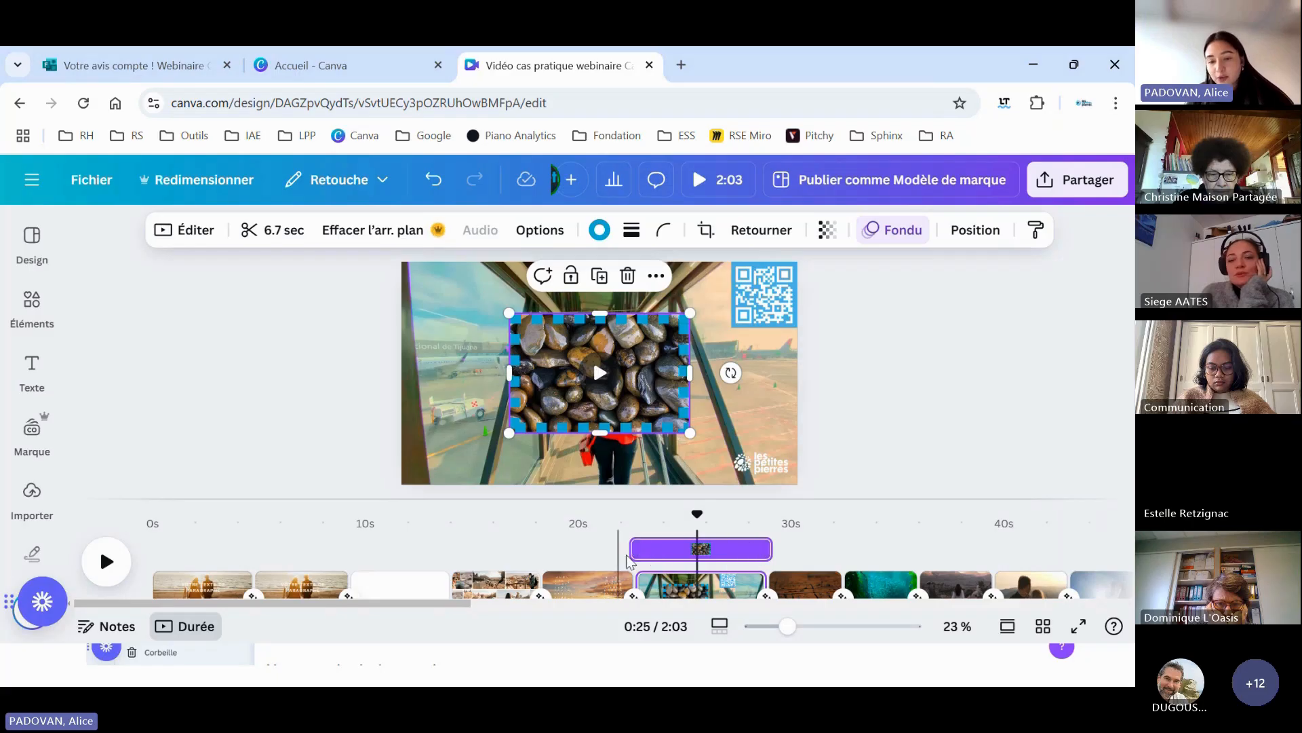
pyautogui.moveTo(668, 550); pyautogui.dragTo(702, 551)
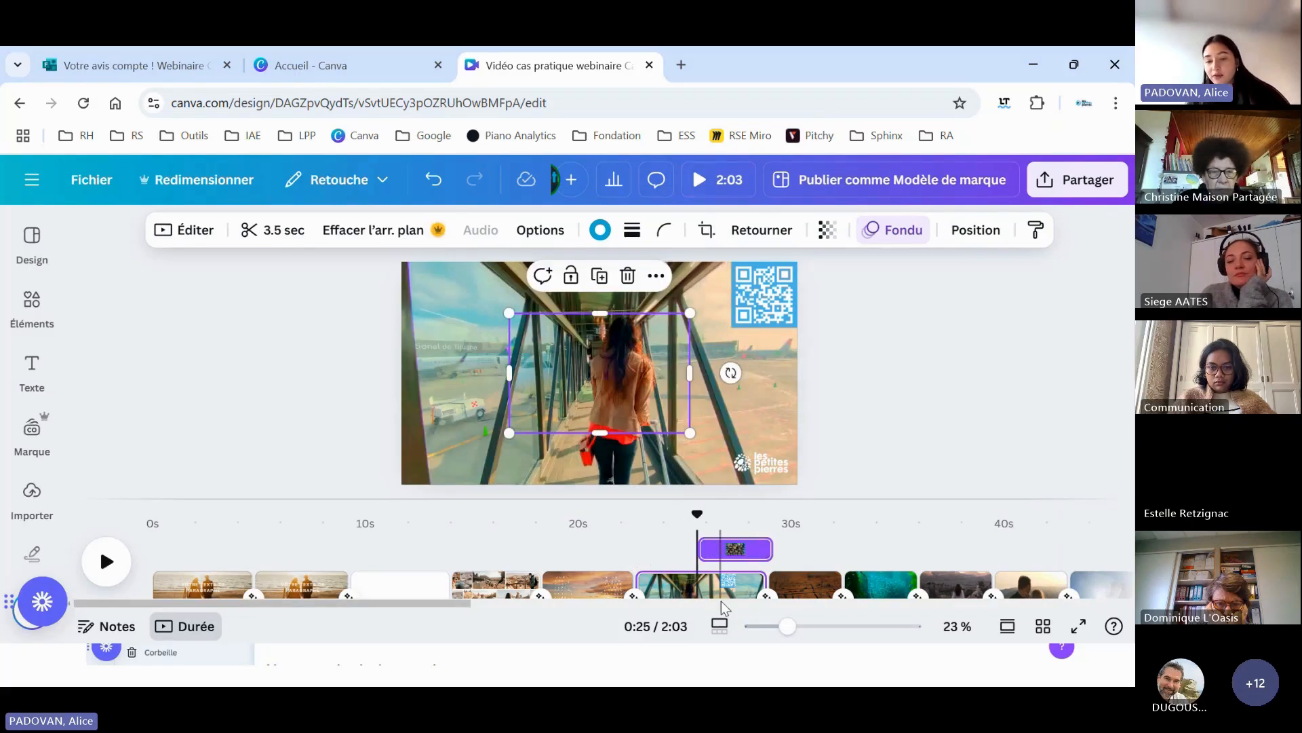
pyautogui.moveTo(721, 545)
pyautogui.mouseDown()
pyautogui.moveTo(666, 546)
pyautogui.moveTo(724, 549)
pyautogui.mouseUp()
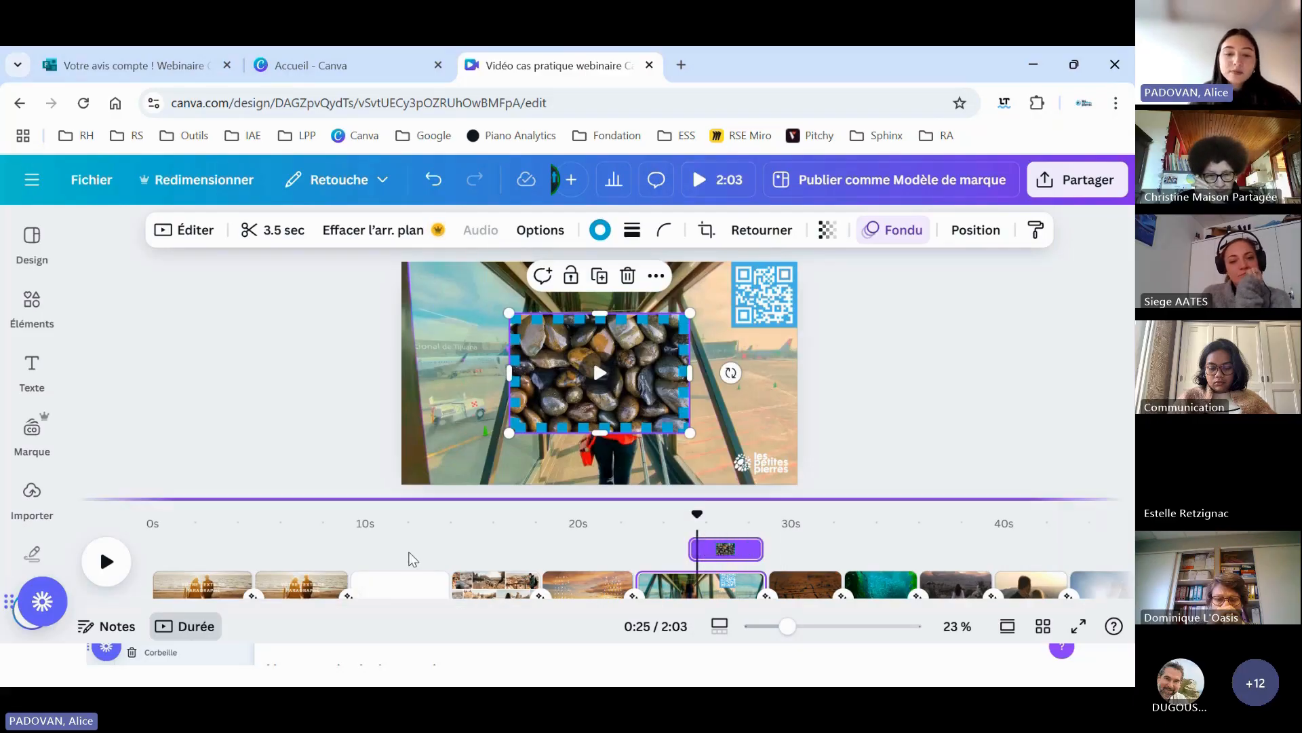
# - Enlarge the timeline area and set the blank white page's duration to 5.0 s without applying it to all pages
pyautogui.click(415, 585)
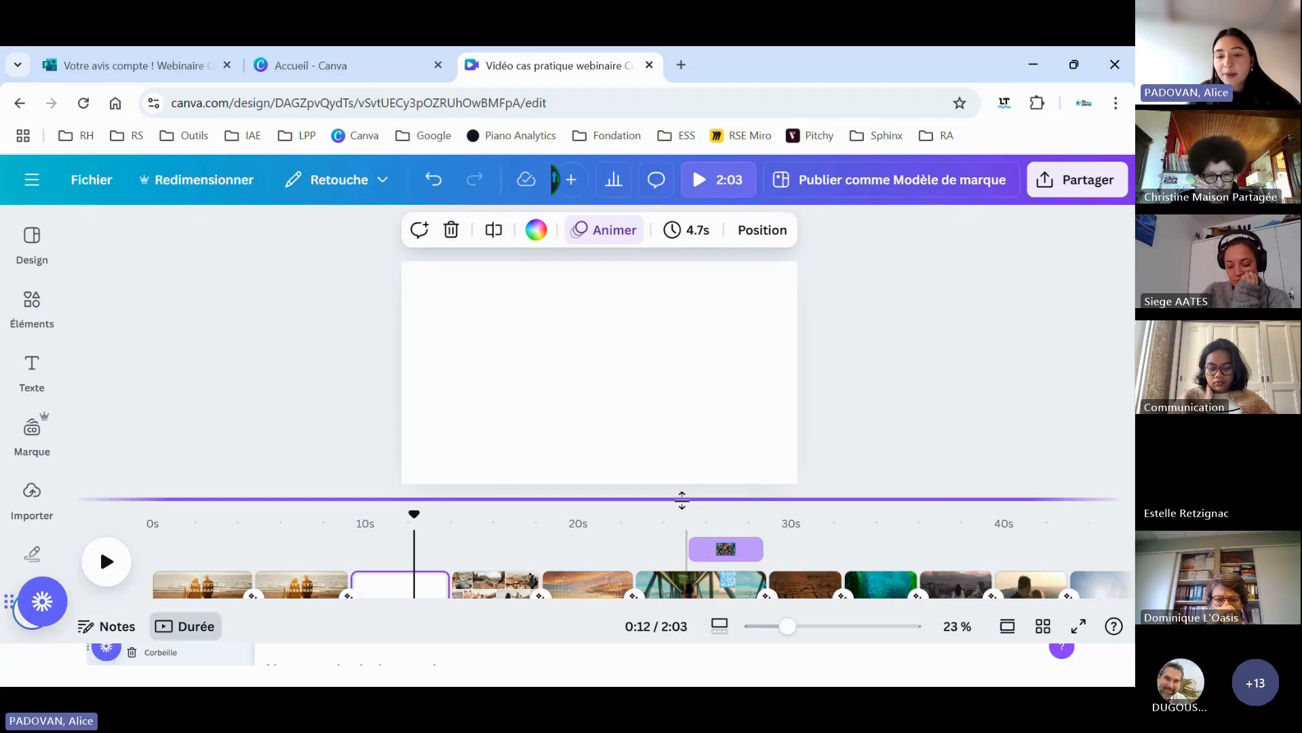
pyautogui.moveTo(682, 500); pyautogui.dragTo(681, 433)
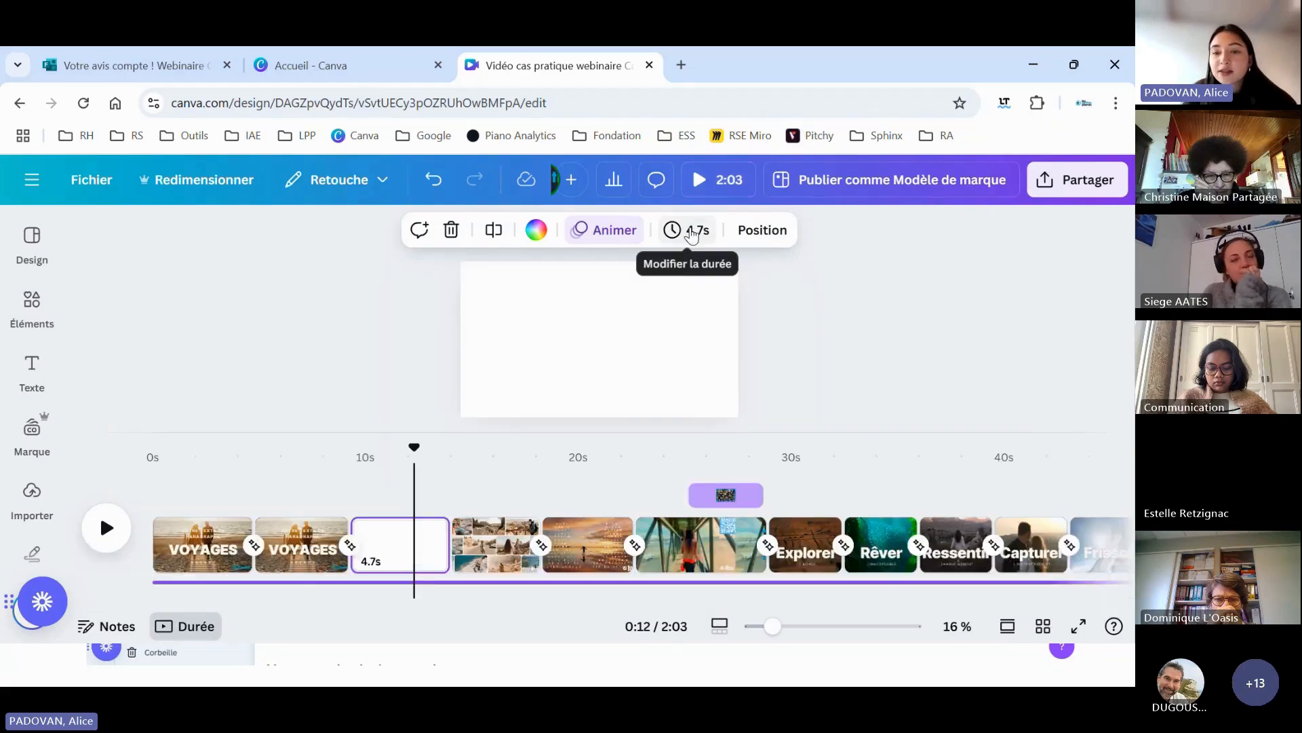
pyautogui.click(672, 231)
pyautogui.moveTo(597, 305)
pyautogui.mouseDown()
pyautogui.moveTo(667, 305)
pyautogui.moveTo(602, 307)
pyautogui.mouseUp()
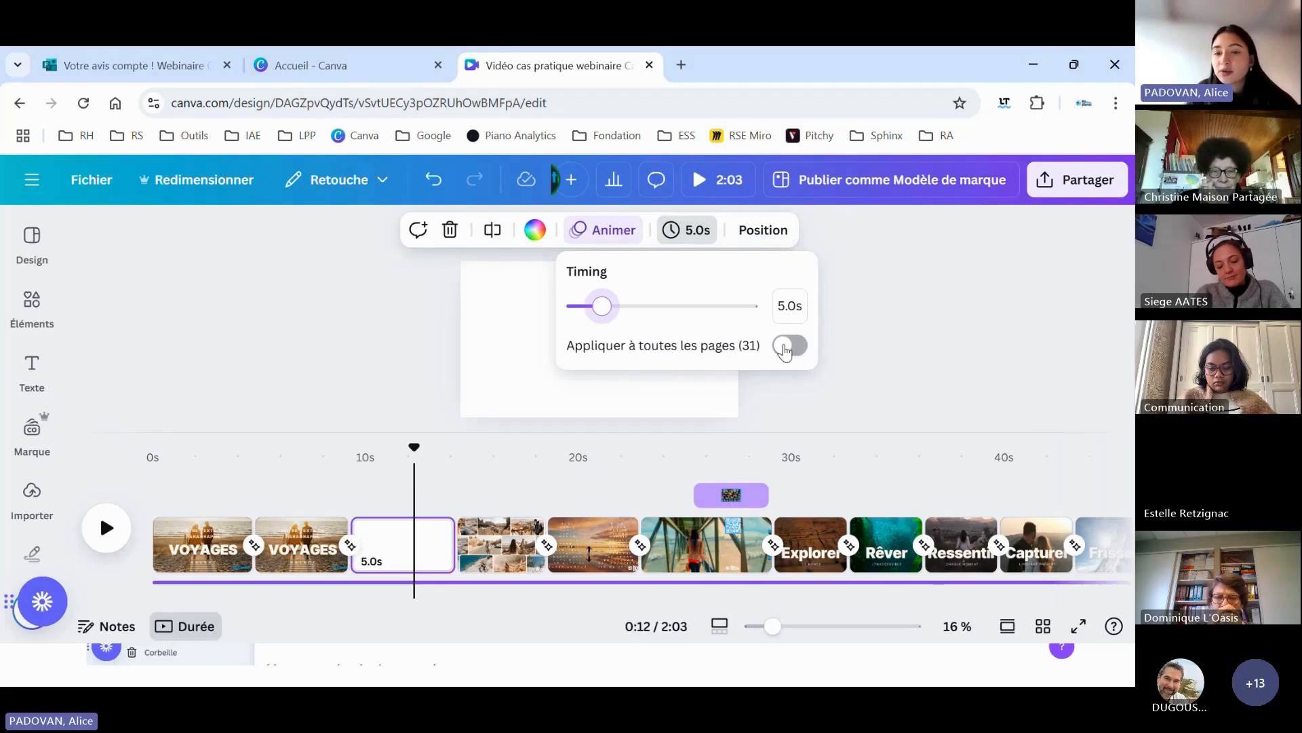
pyautogui.click(875, 308)
pyautogui.click(512, 314)
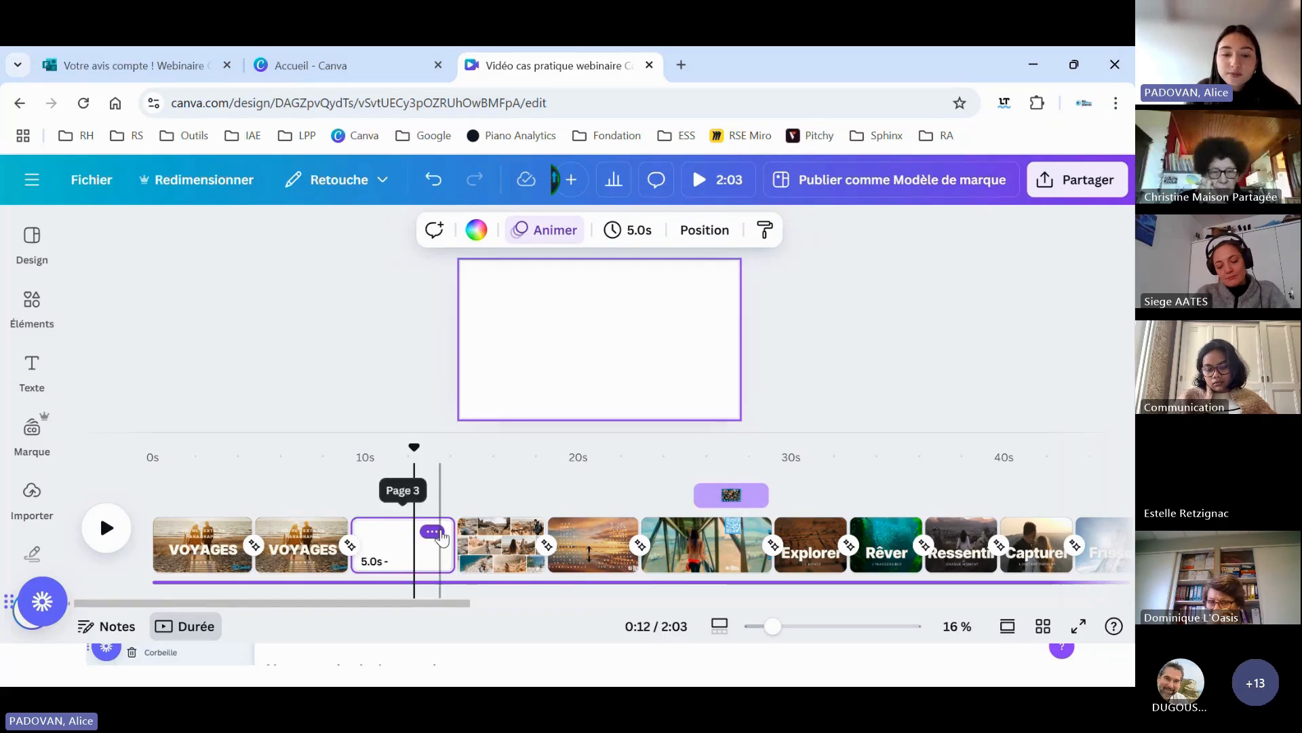
# - Examine the white page's available page actions and its layers
pyautogui.click(435, 532)
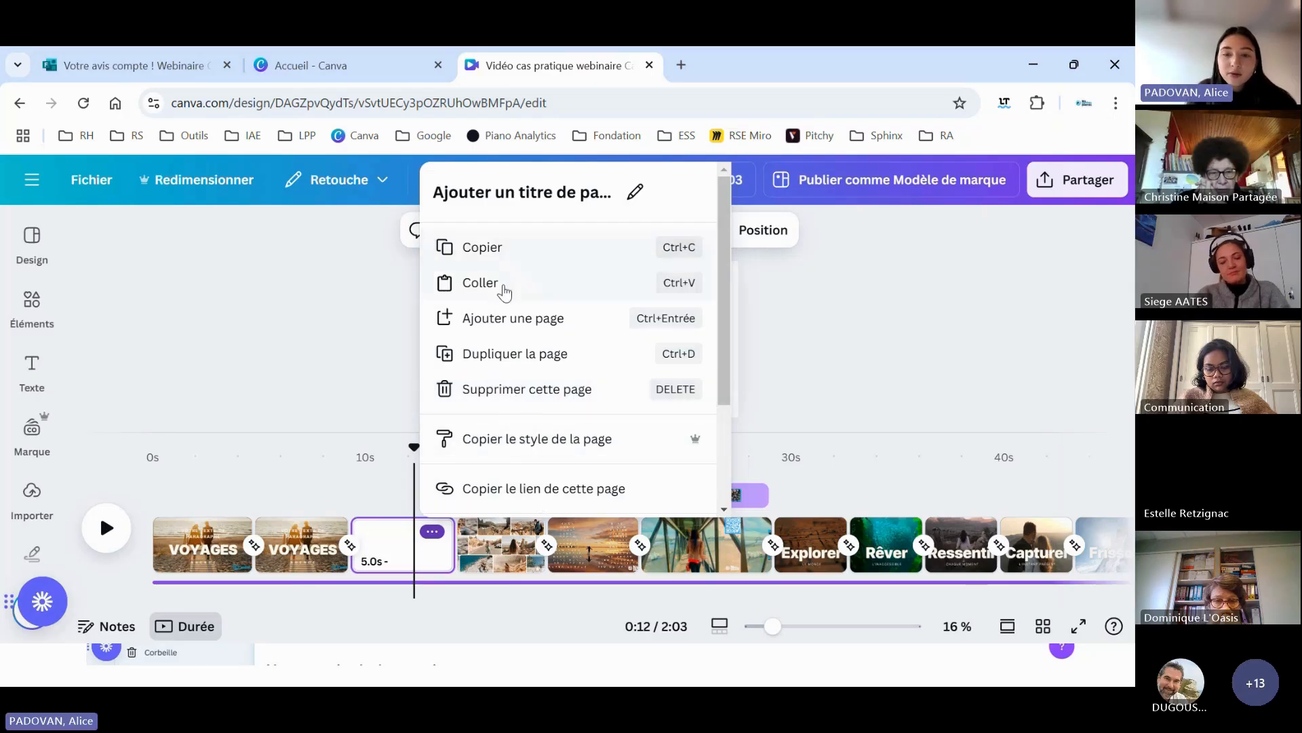
pyautogui.click(860, 299)
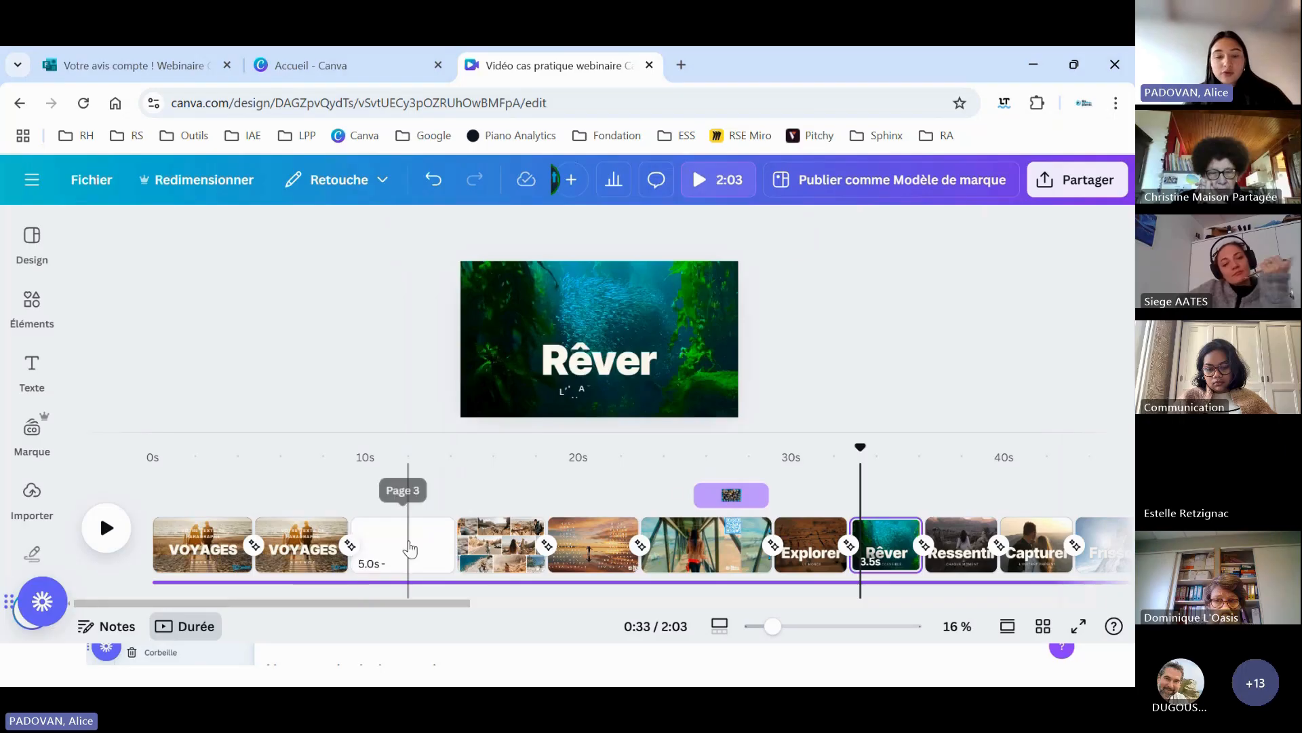
pyautogui.click(408, 545)
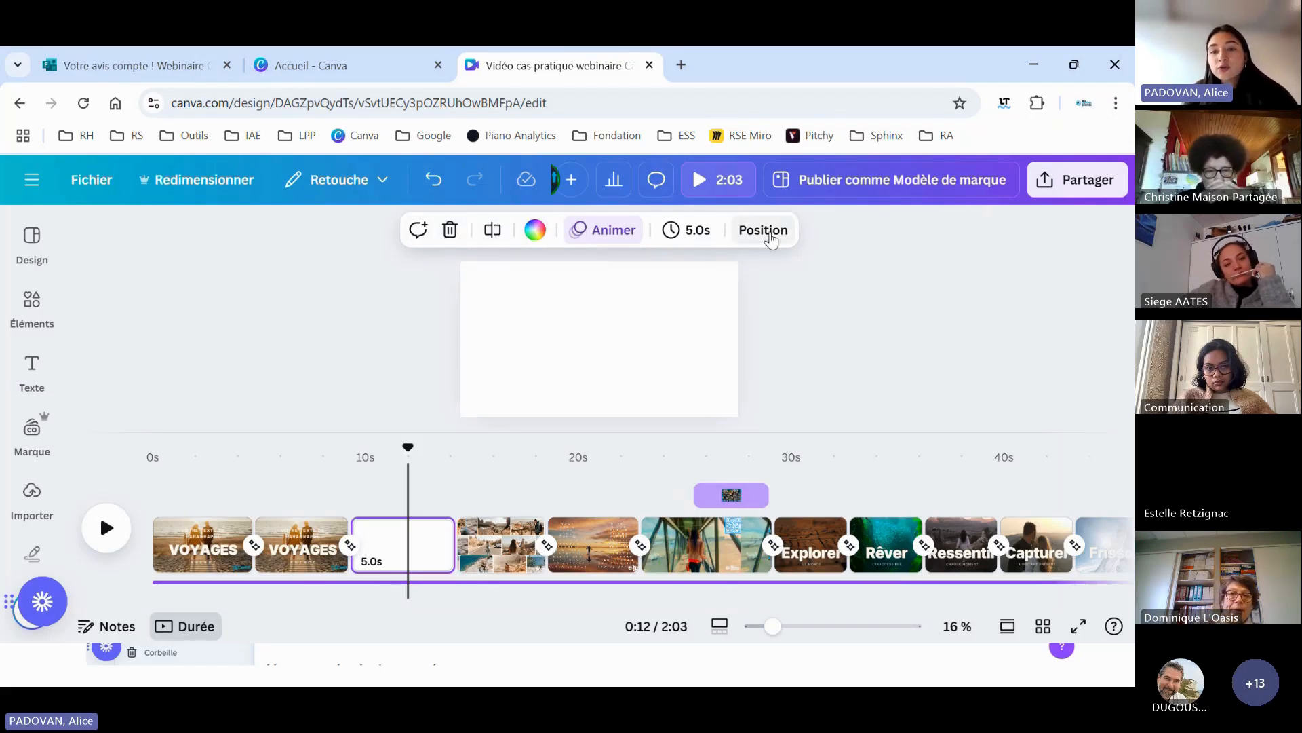
pyautogui.click(763, 231)
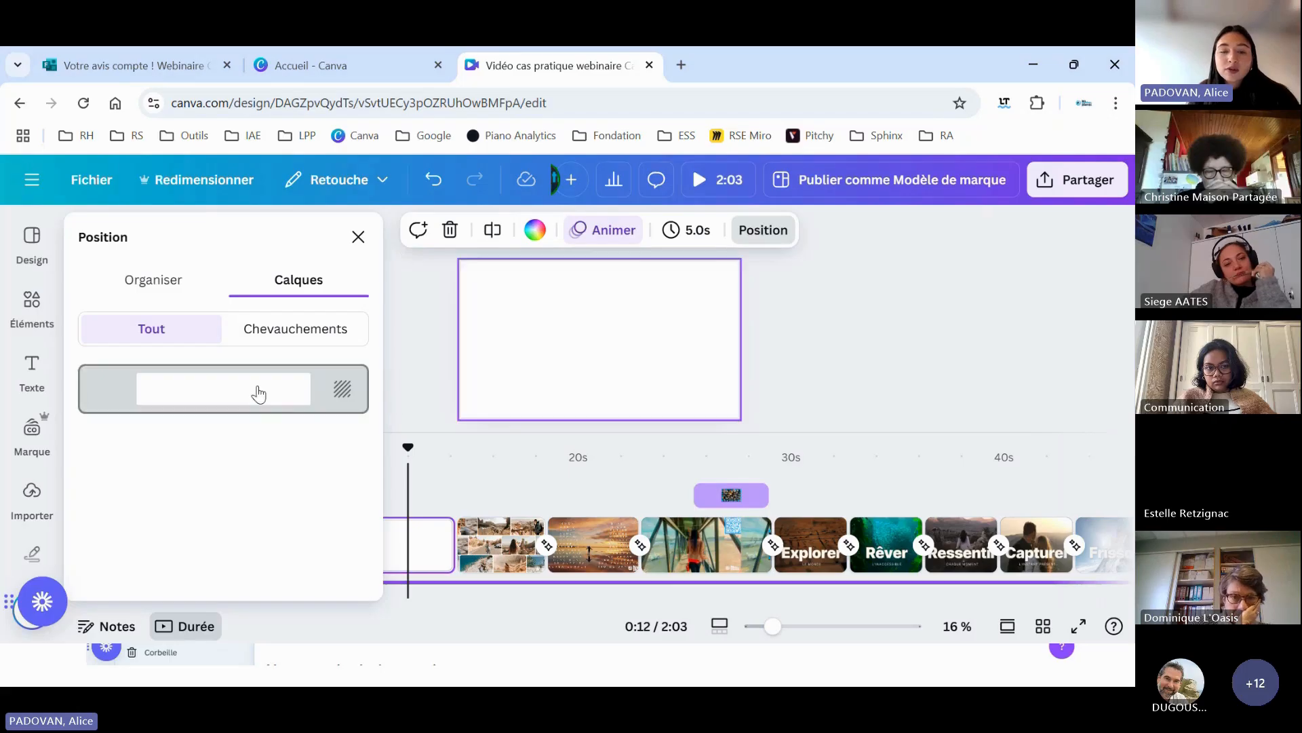
# - Add the Les Petites Pierres brand logo to the white page and place it in the page's lower-right corner
pyautogui.click(32, 430)
pyautogui.click(131, 511)
pyautogui.moveTo(761, 336); pyautogui.dragTo(825, 379)
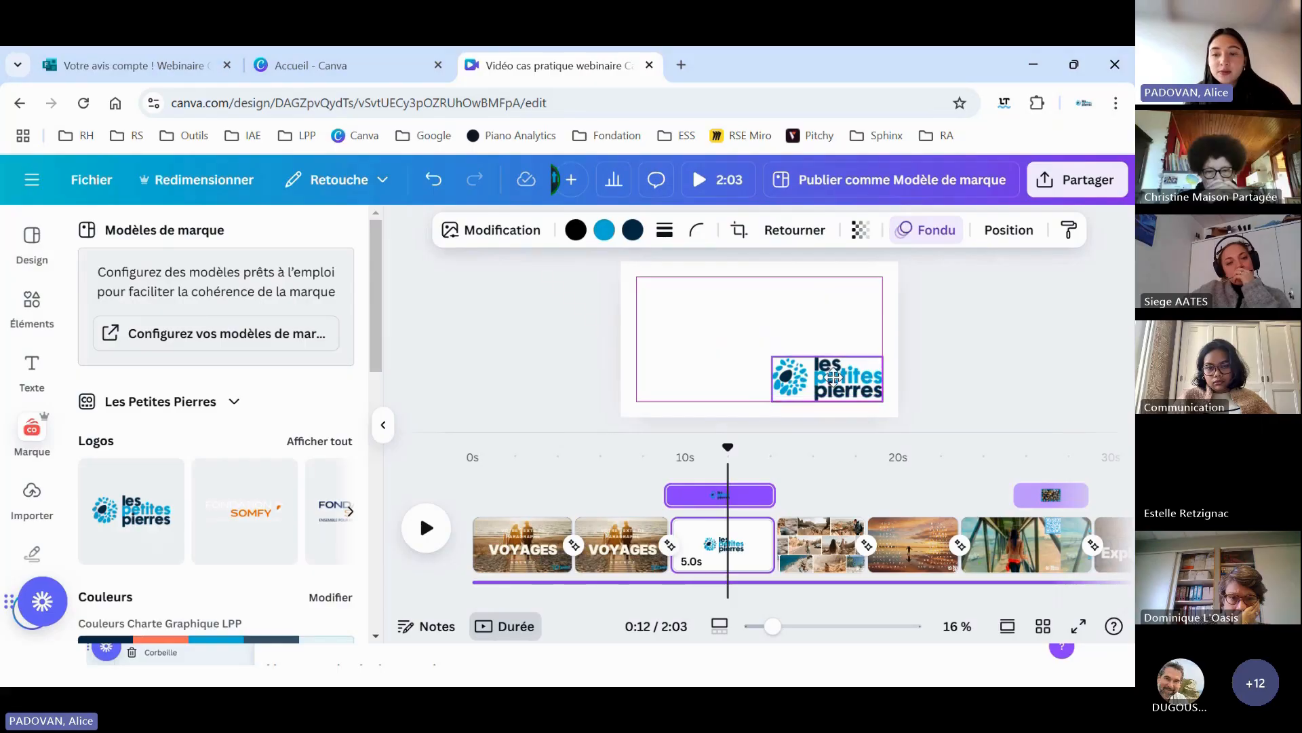
# - Search the uploaded images for "template" and insert the one with two blue curved corner shapes
pyautogui.click(29, 315)
pyautogui.click(31, 499)
pyautogui.click(149, 236)
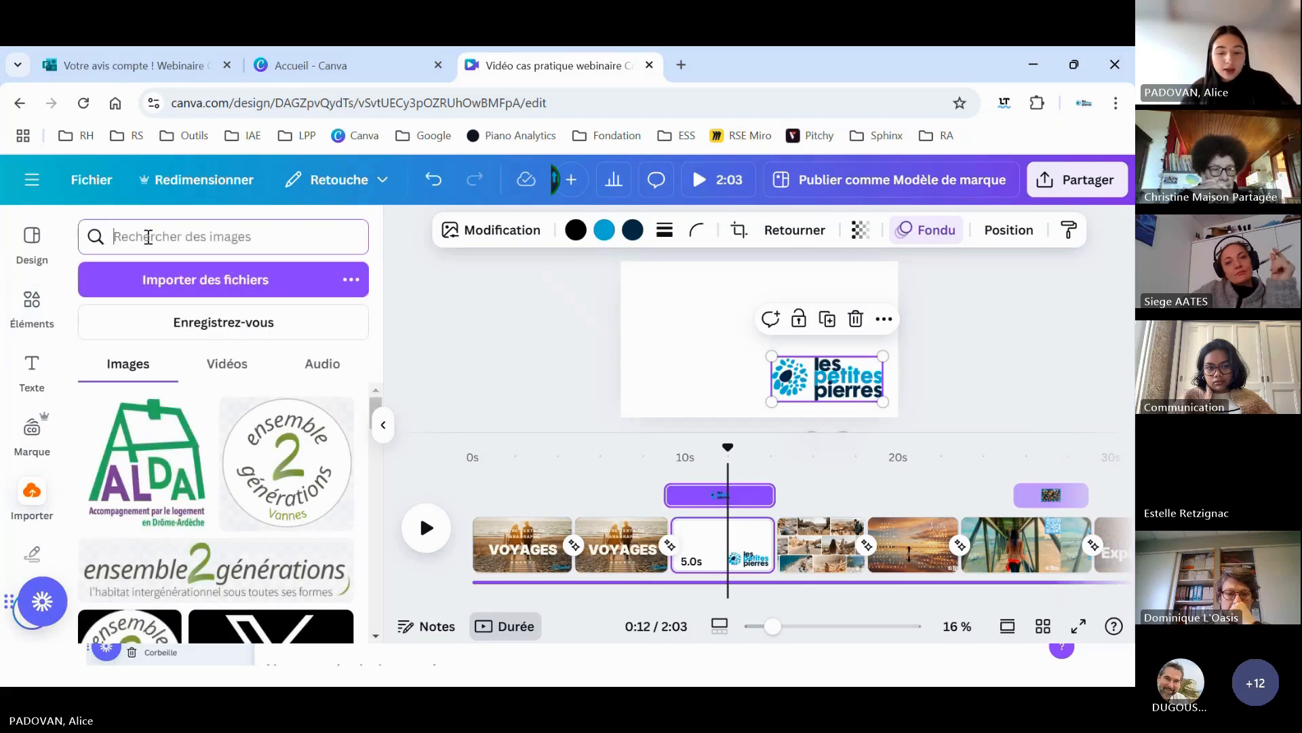
pyautogui.write('tem')
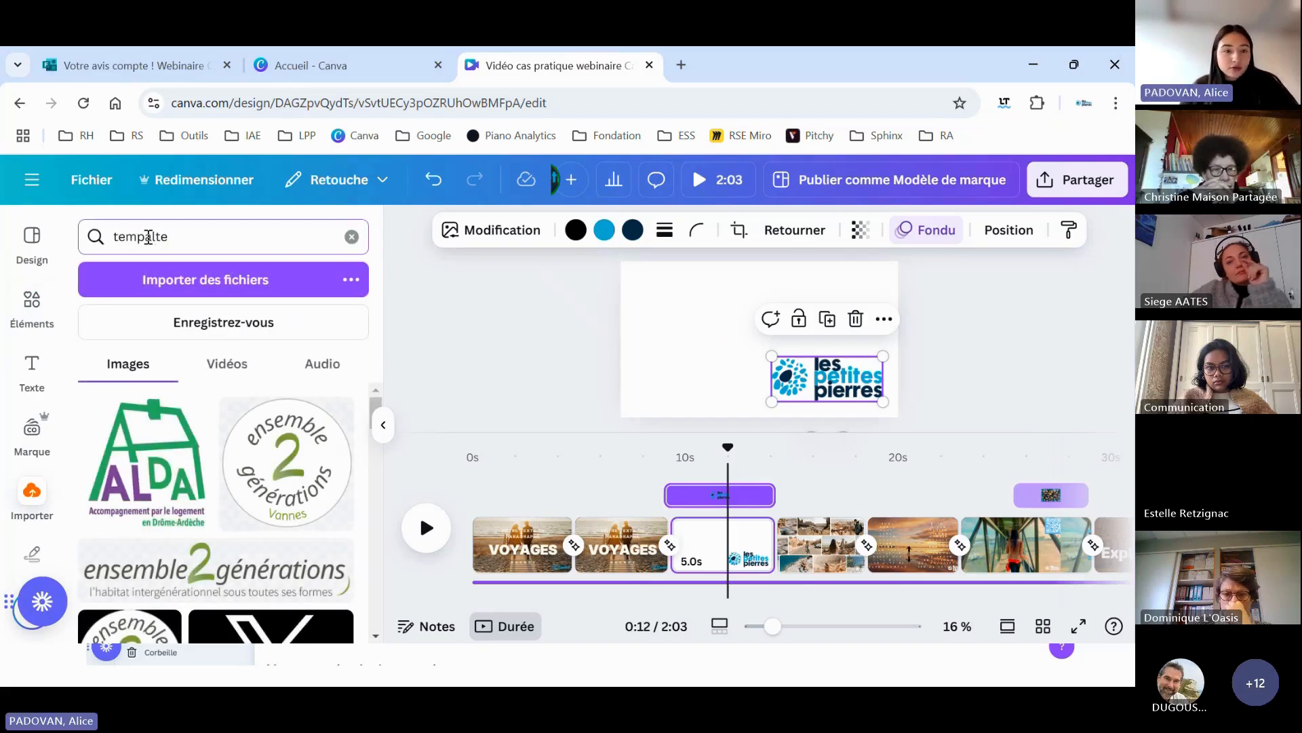
pyautogui.write('plate')
pyautogui.press('Return')
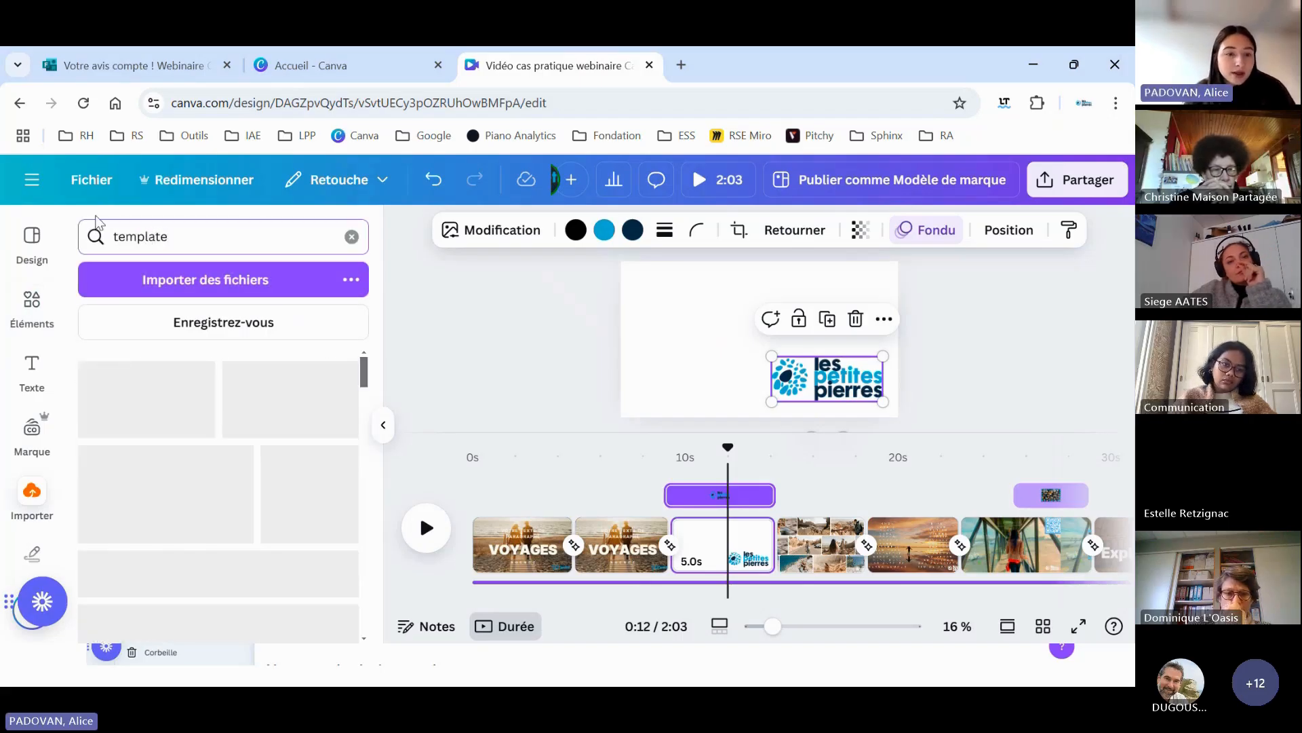
pyautogui.click(197, 479)
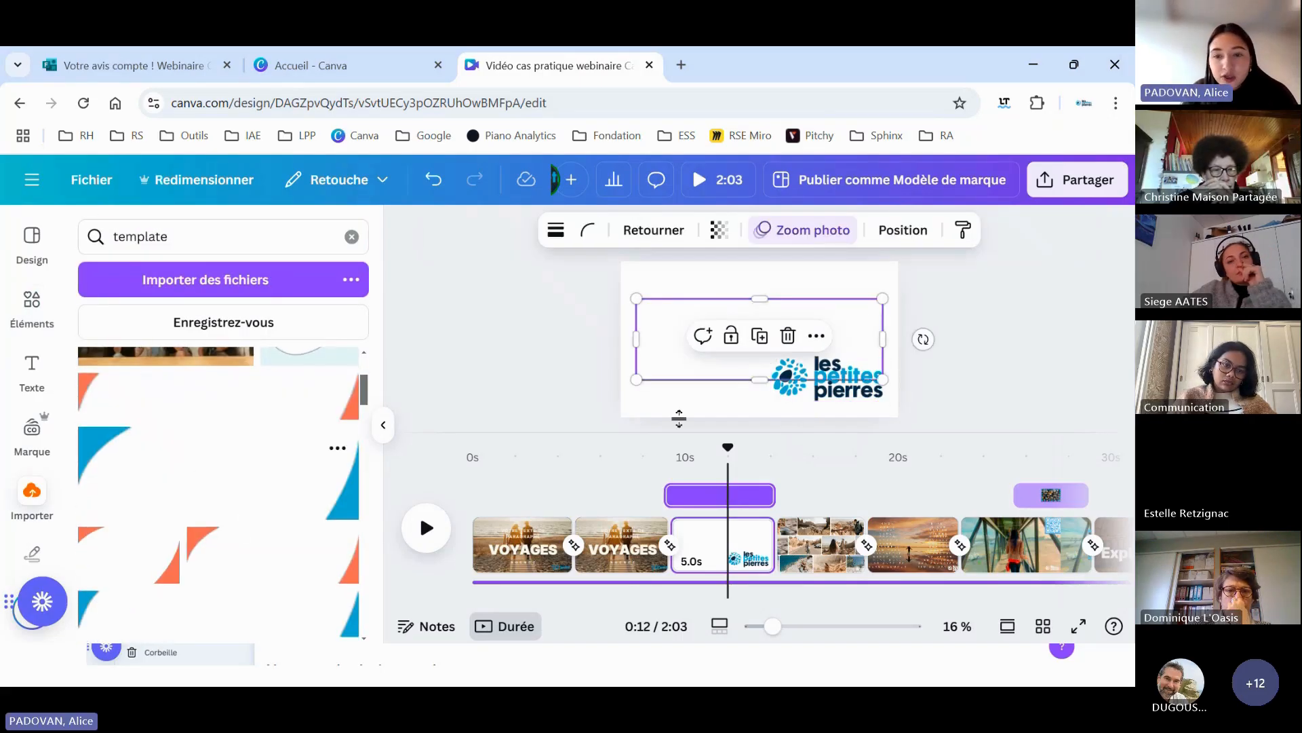
# - Enlarge the blue corner image and position its right-hand shape over the logo, with their right edges aligned
pyautogui.moveTo(651, 326); pyautogui.dragTo(636, 286)
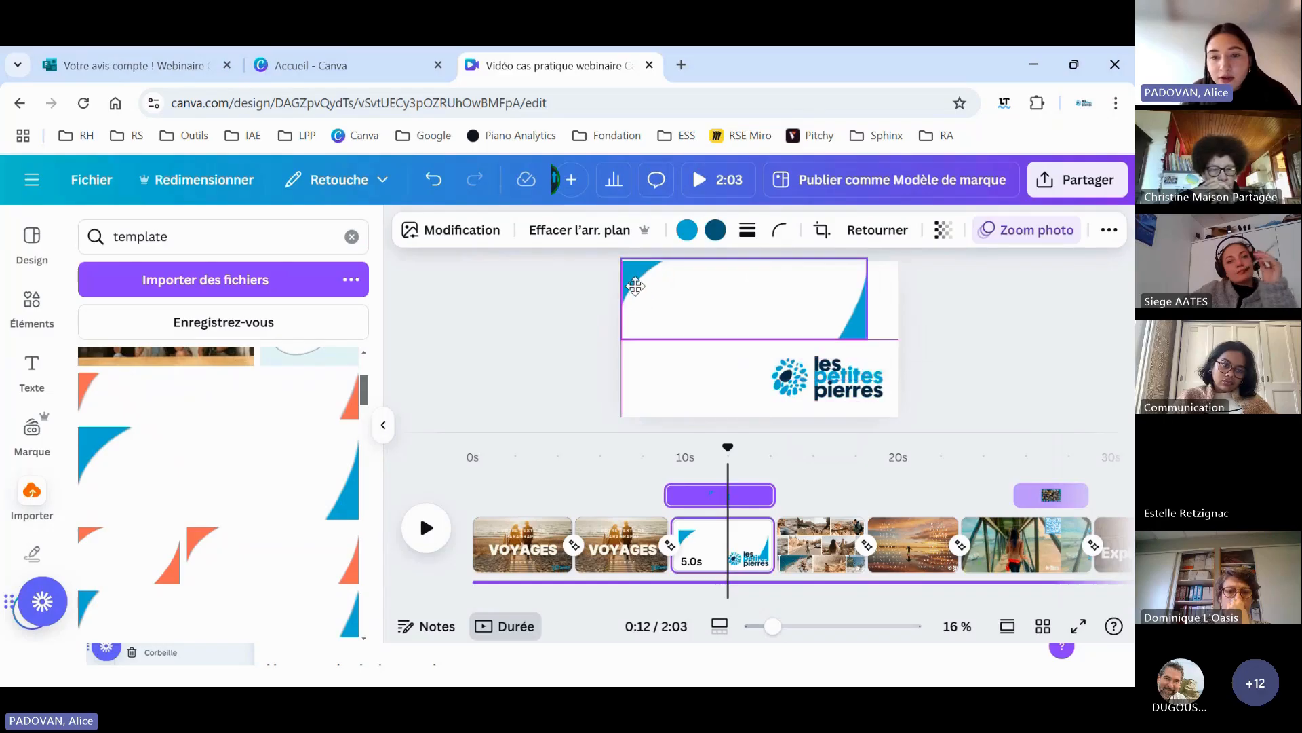
pyautogui.moveTo(866, 338); pyautogui.dragTo(835, 374)
pyautogui.moveTo(848, 288); pyautogui.dragTo(883, 275)
pyautogui.doubleClick(864, 324)
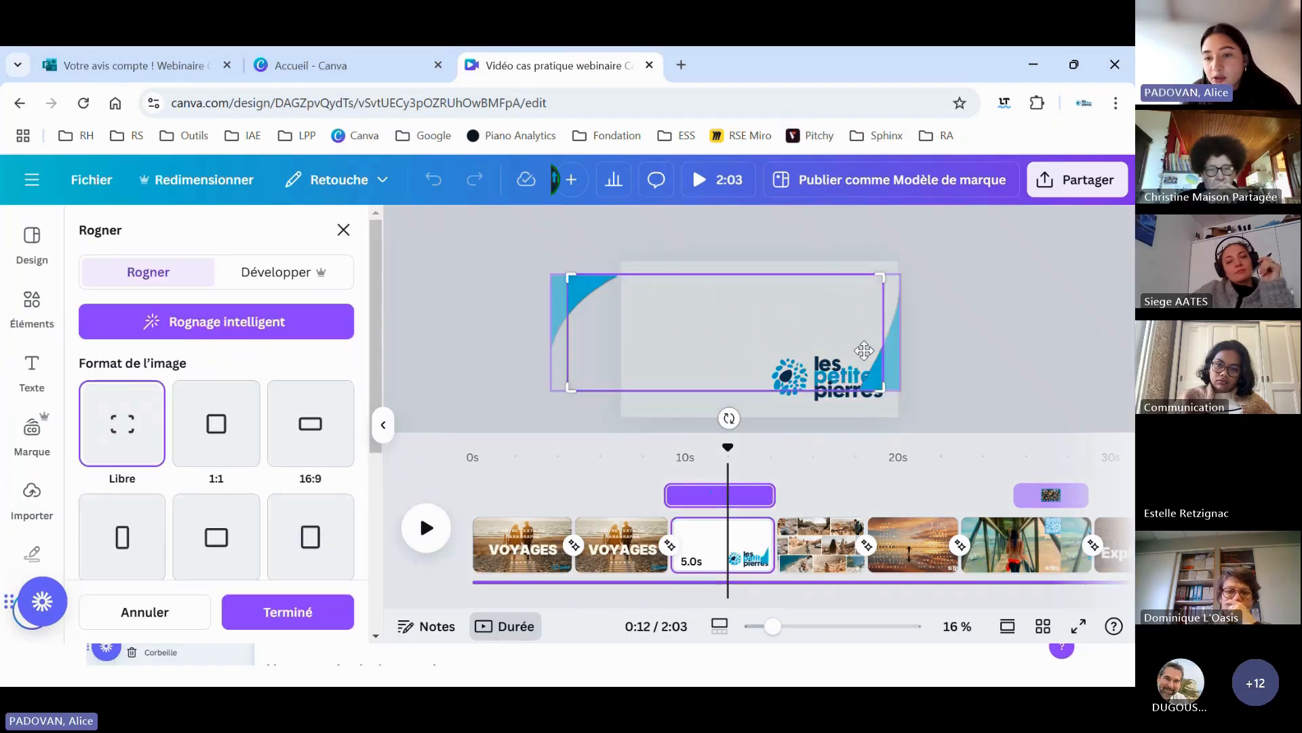
pyautogui.click(942, 351)
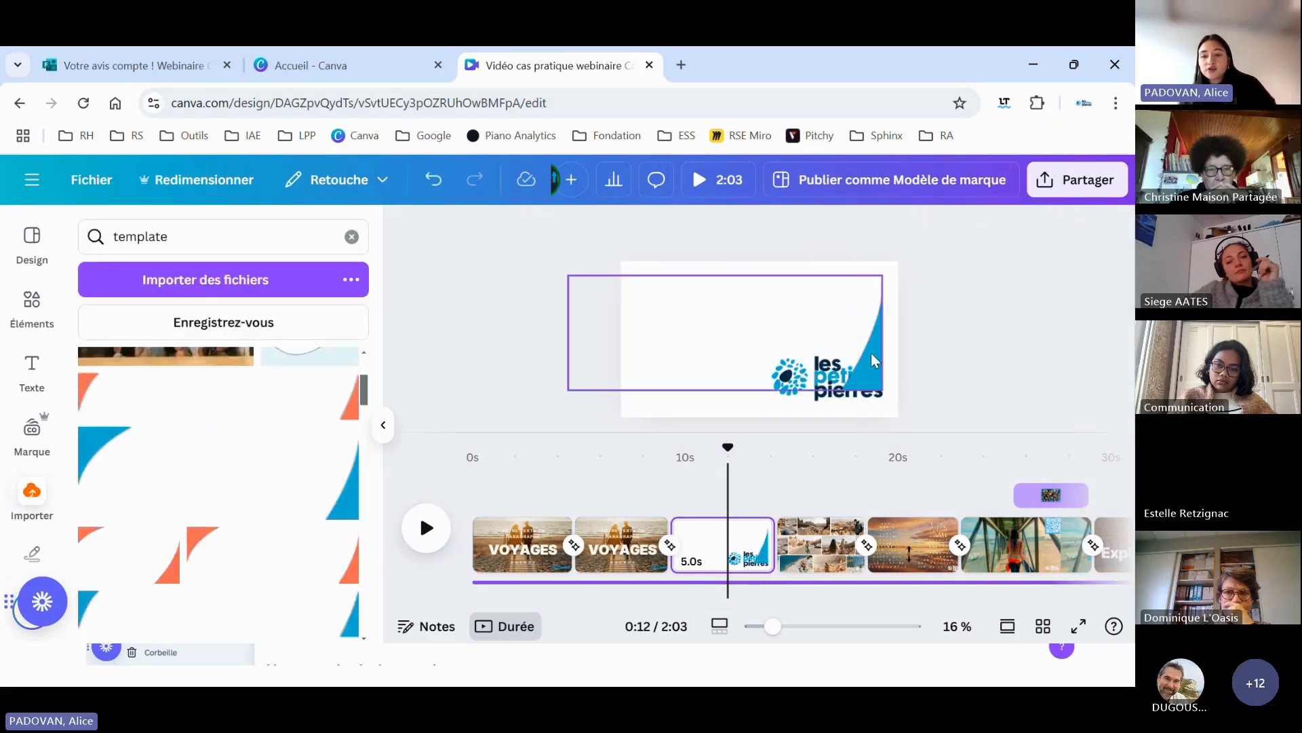
# - Move the logo layer above the blue corner image in the white page's layer order
pyautogui.click(792, 273)
pyautogui.click(880, 231)
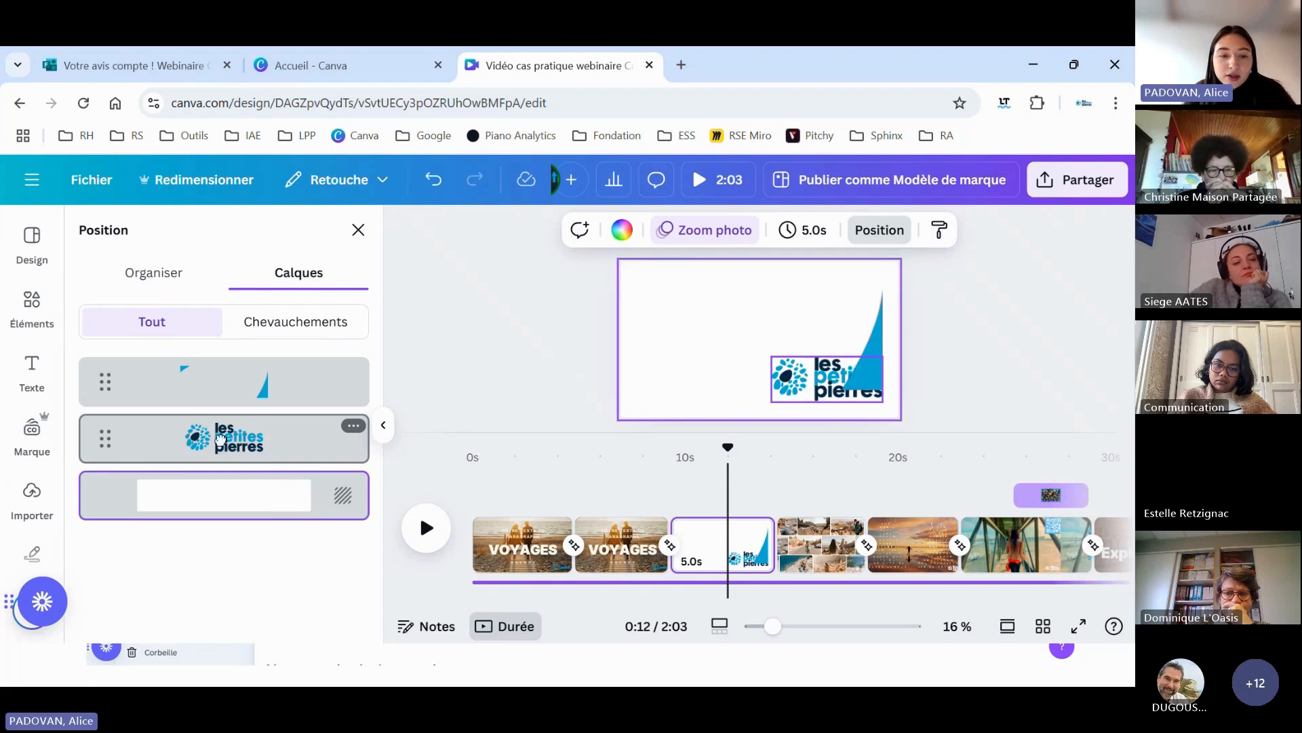
pyautogui.moveTo(221, 440); pyautogui.dragTo(222, 361)
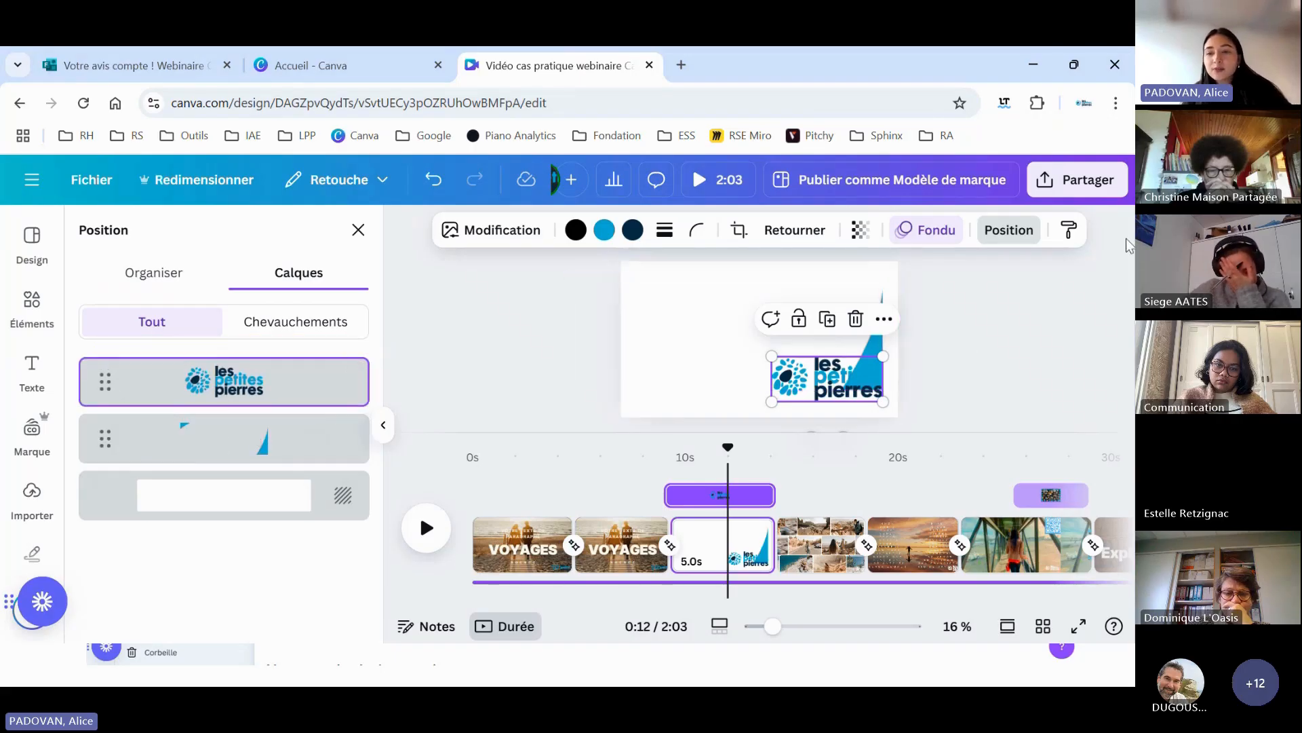
pyautogui.click(930, 319)
# - Examine the second VOYAGES page's actions and the transition settings between it and the white page
pyautogui.moveTo(555, 608); pyautogui.dragTo(579, 603)
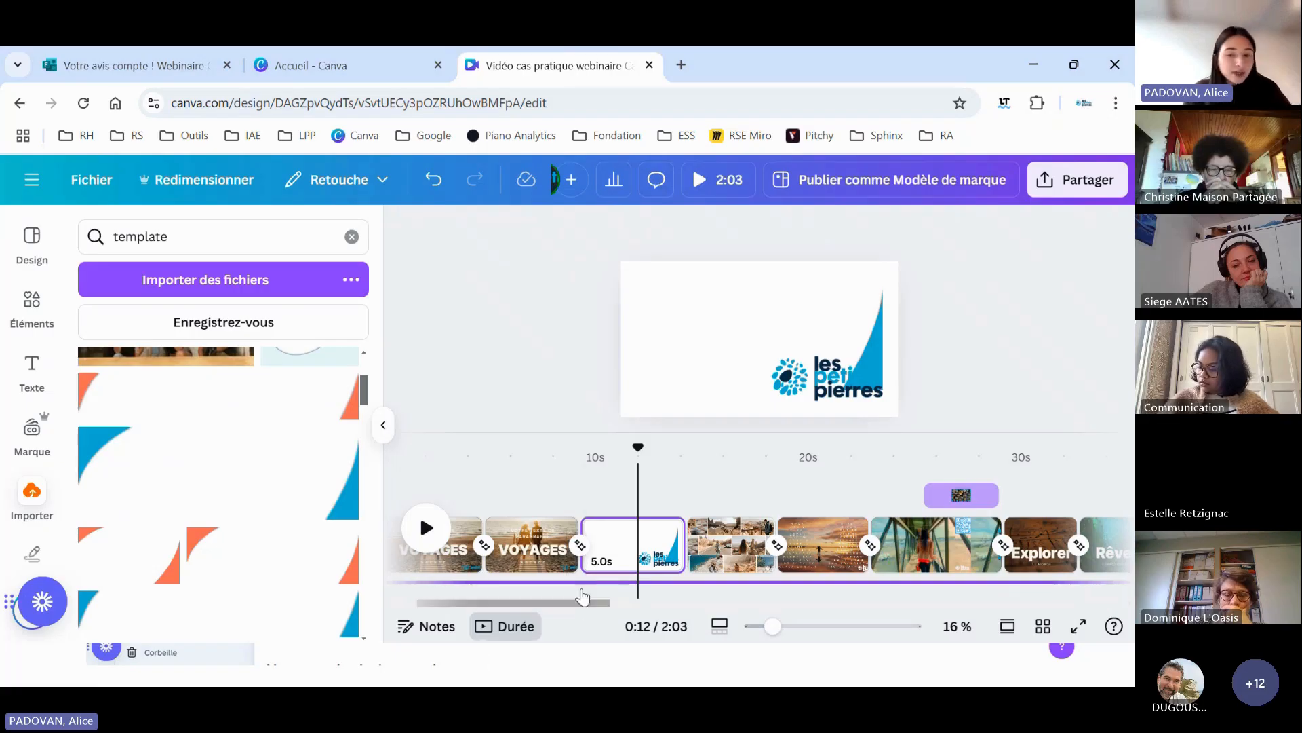
pyautogui.click(570, 546)
pyautogui.click(563, 536)
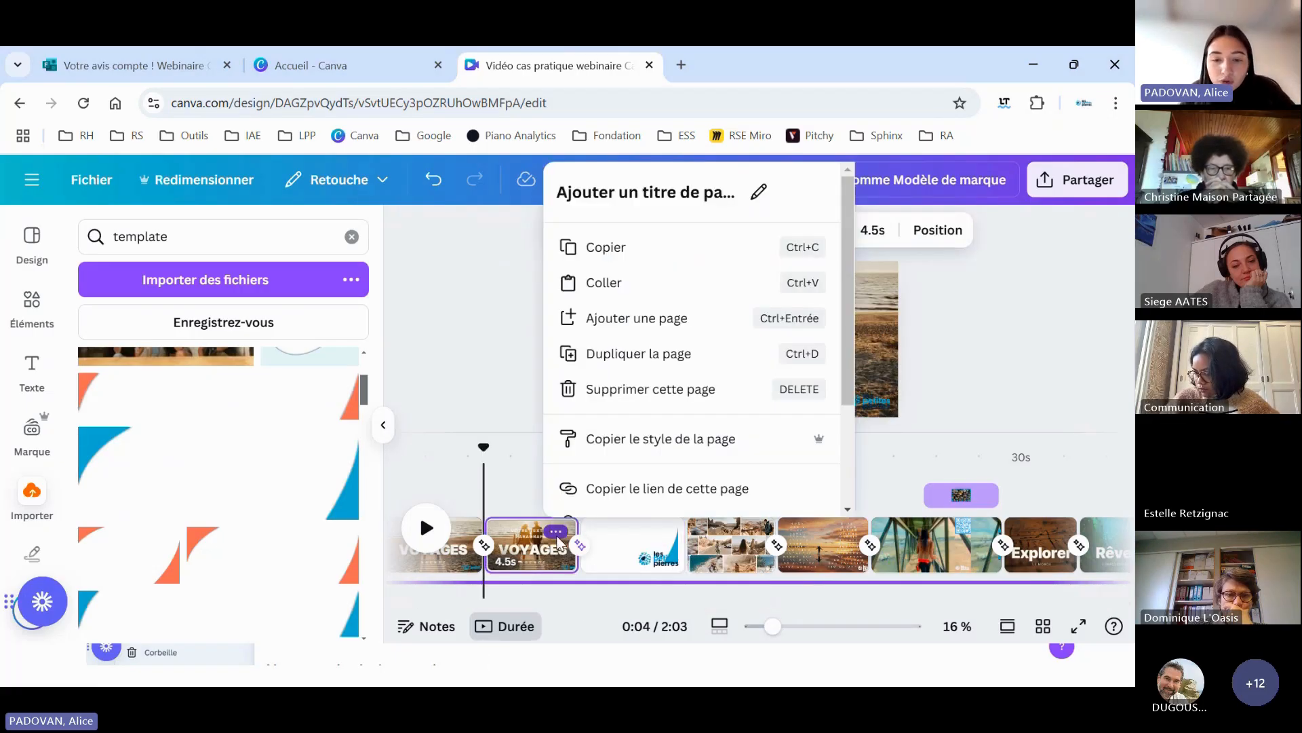
pyautogui.click(520, 500)
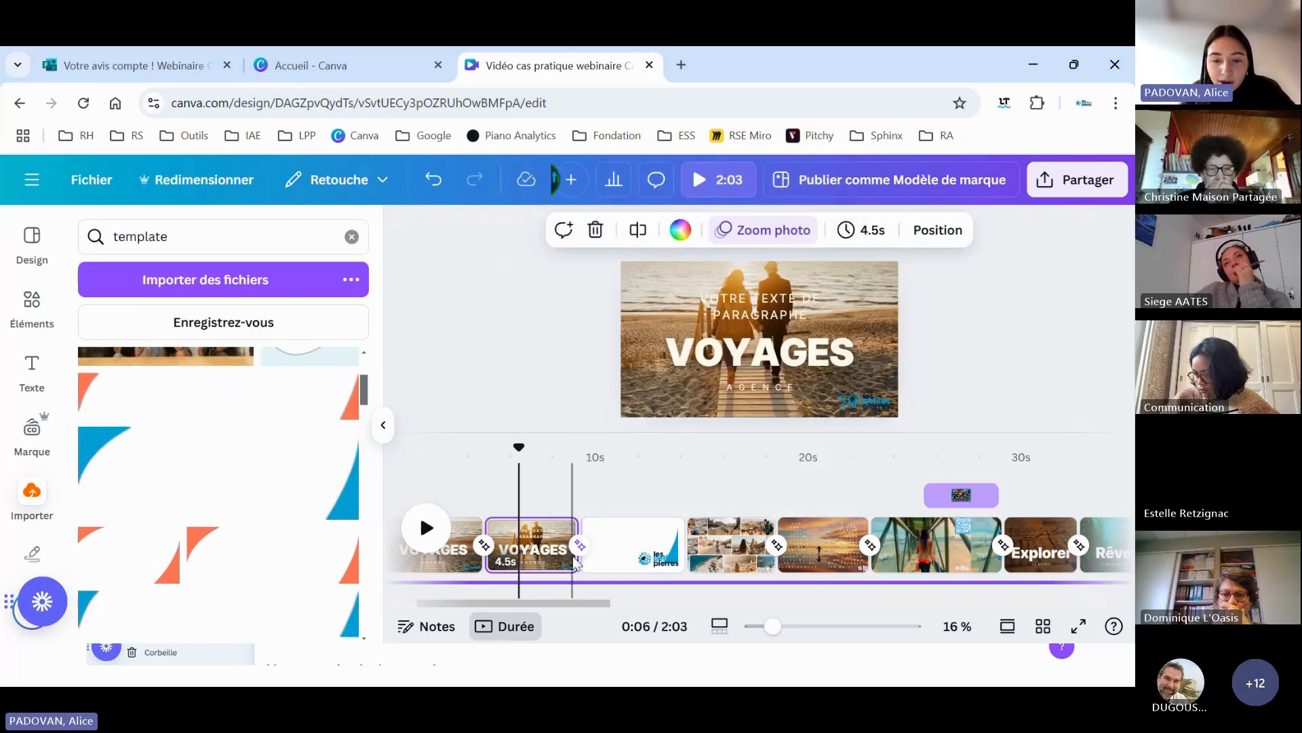
pyautogui.click(579, 546)
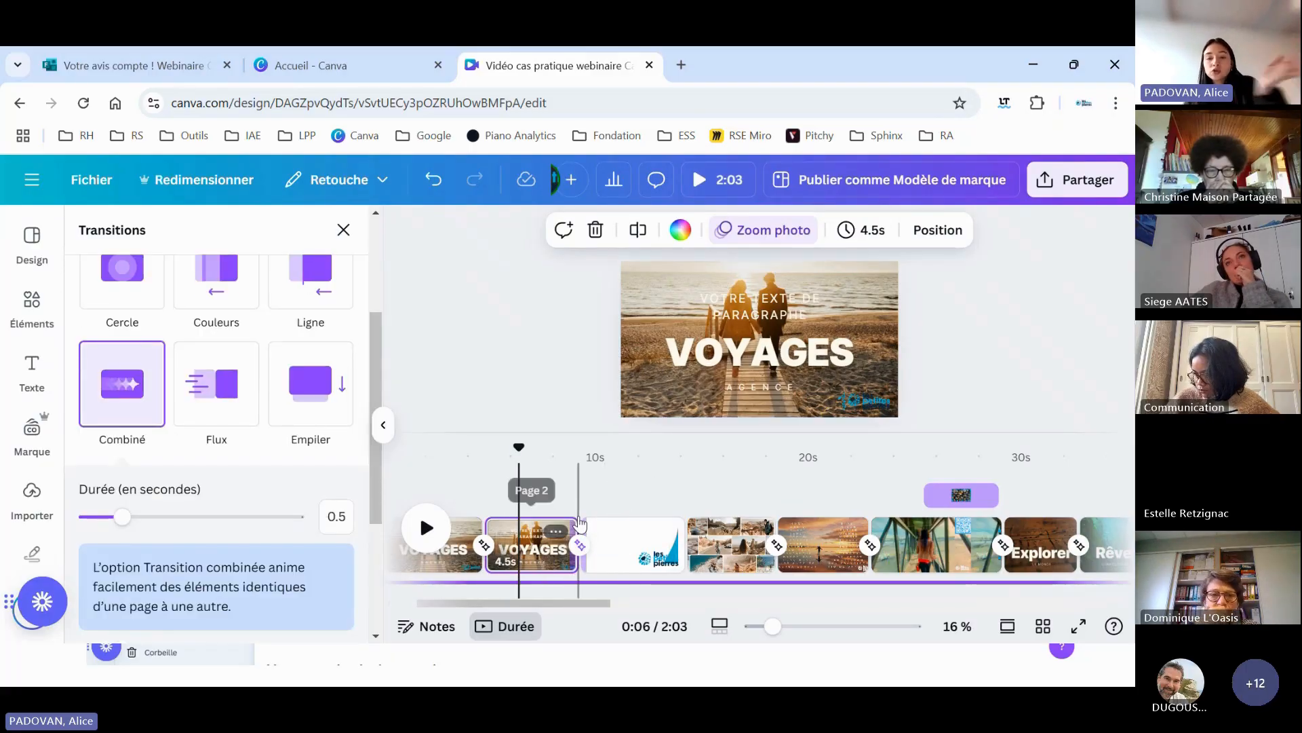
pyautogui.scroll(3, 311, 421)
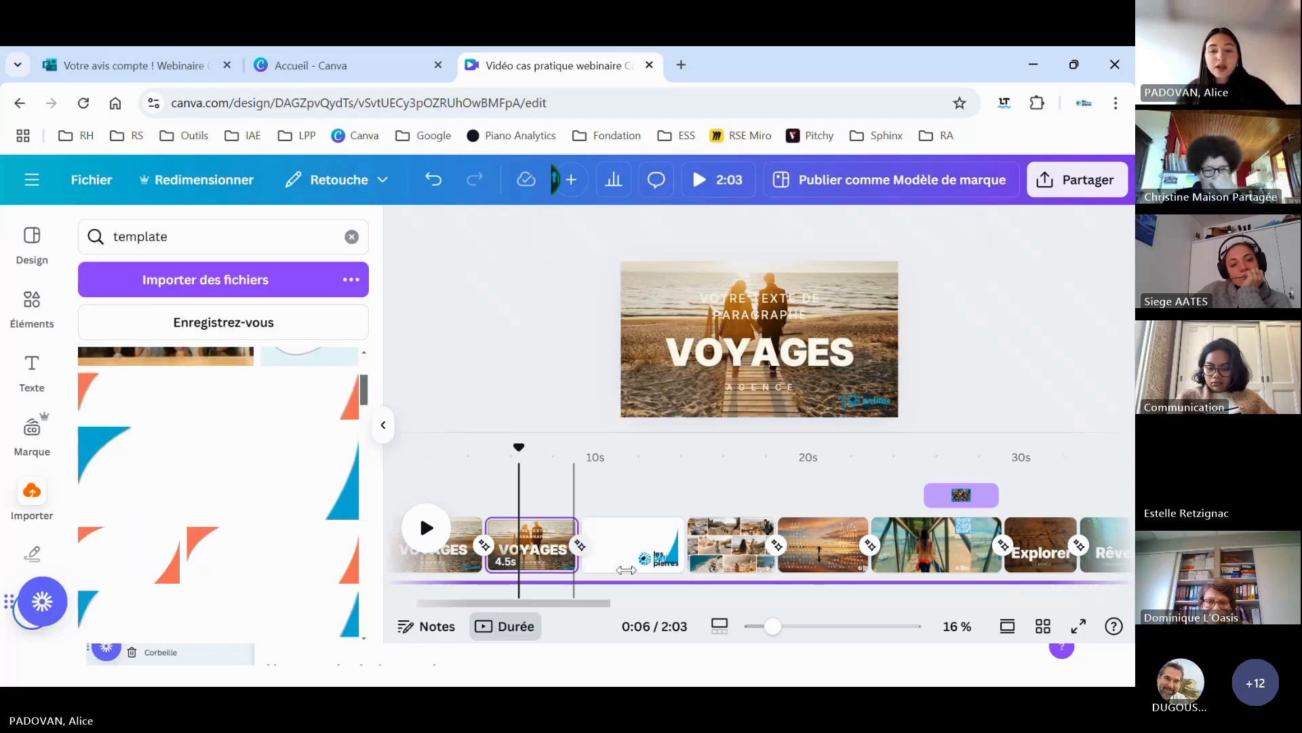
pyautogui.click(960, 324)
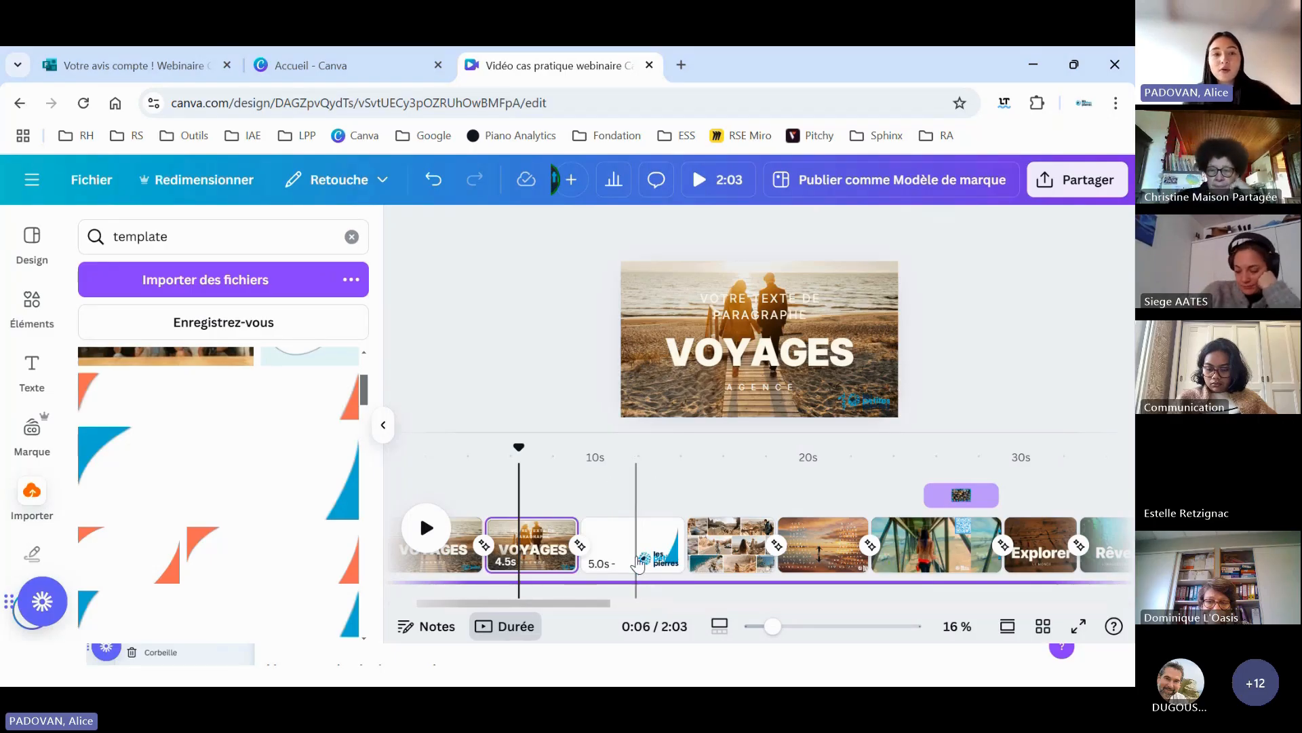
# - Clear the uploaded image search and examine the design's file options
pyautogui.click(351, 236)
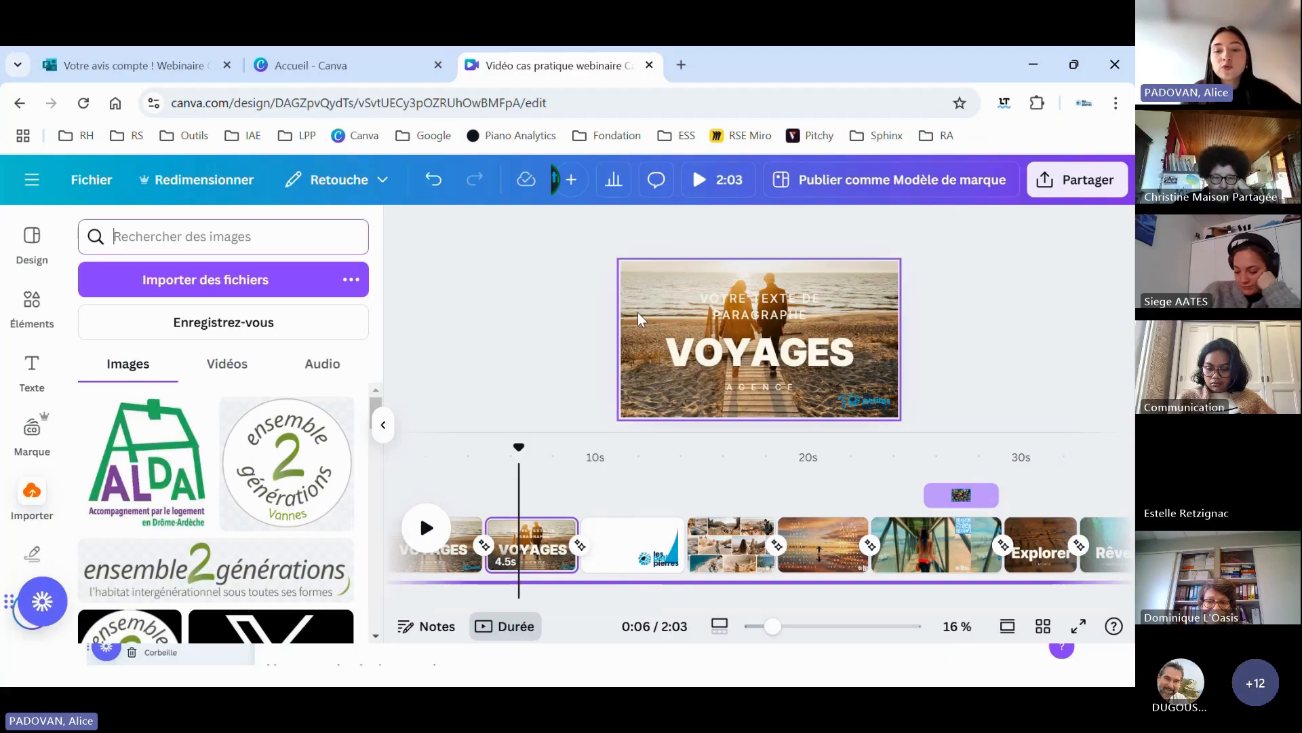
pyautogui.click(923, 266)
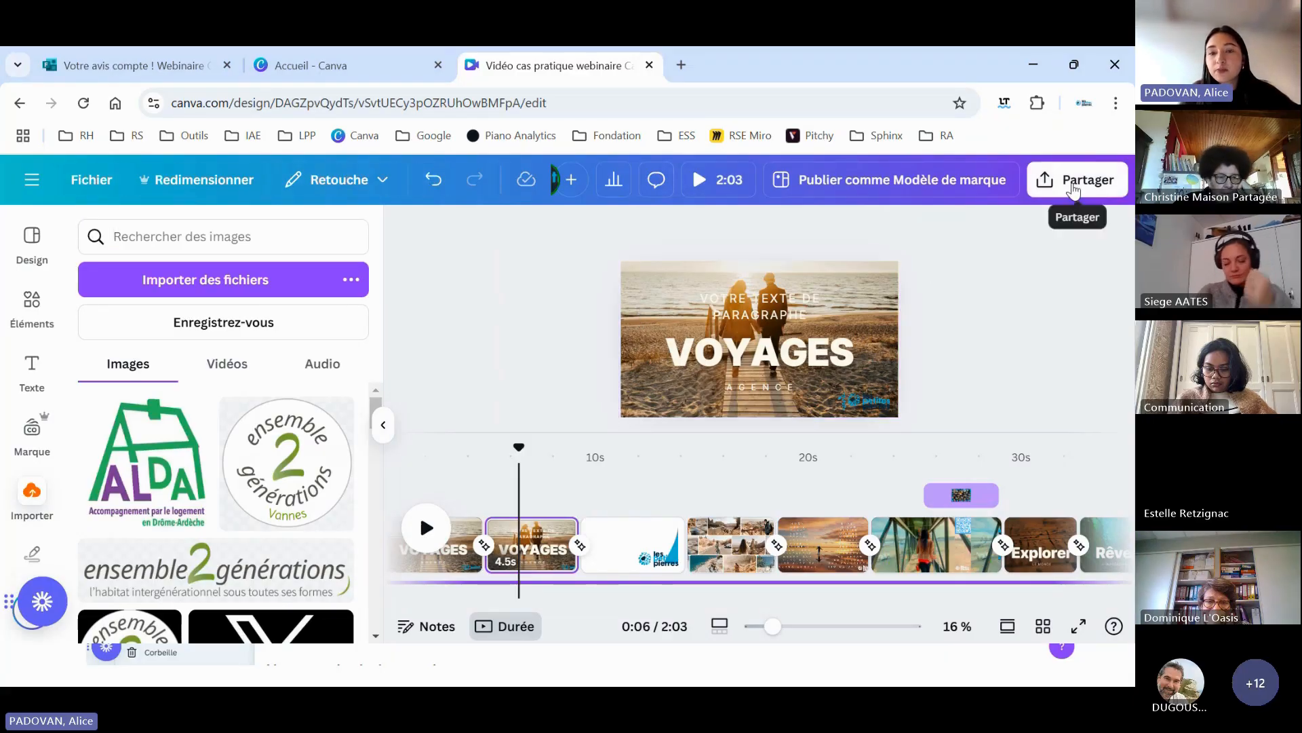
pyautogui.click(93, 182)
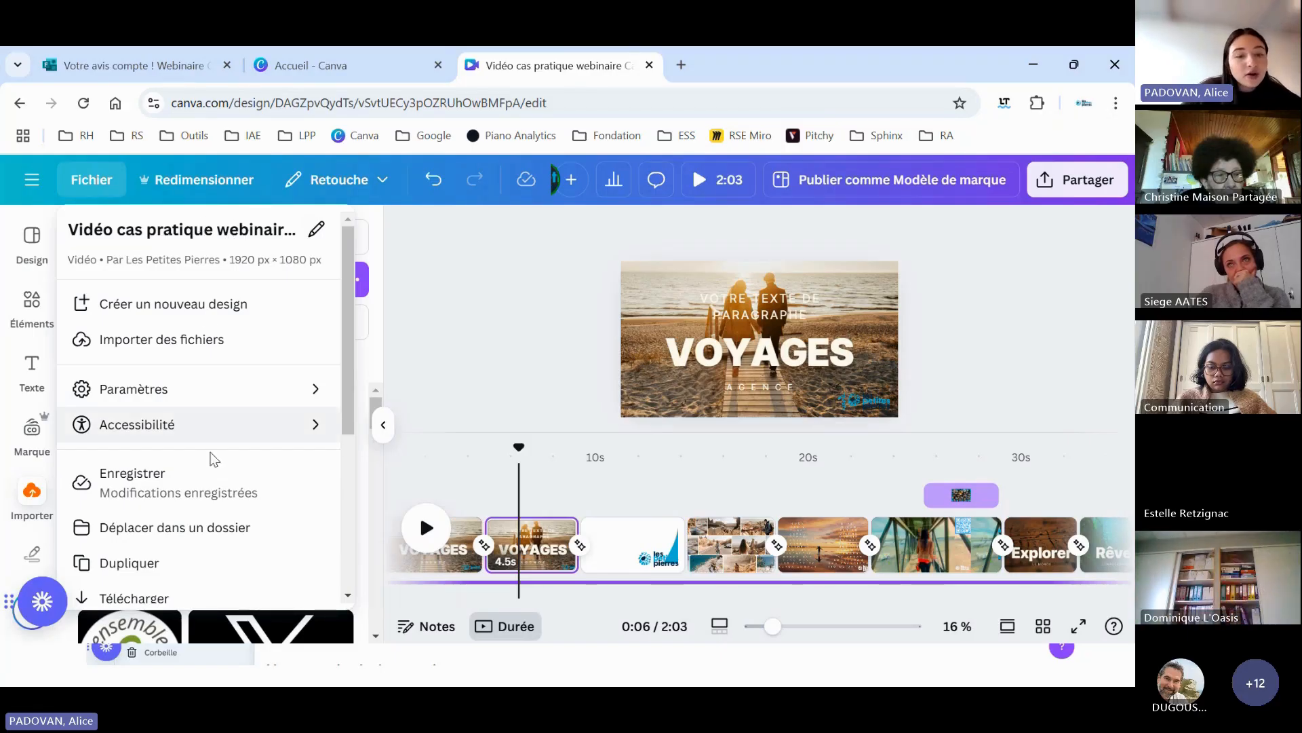
pyautogui.scroll(-2, 168, 527)
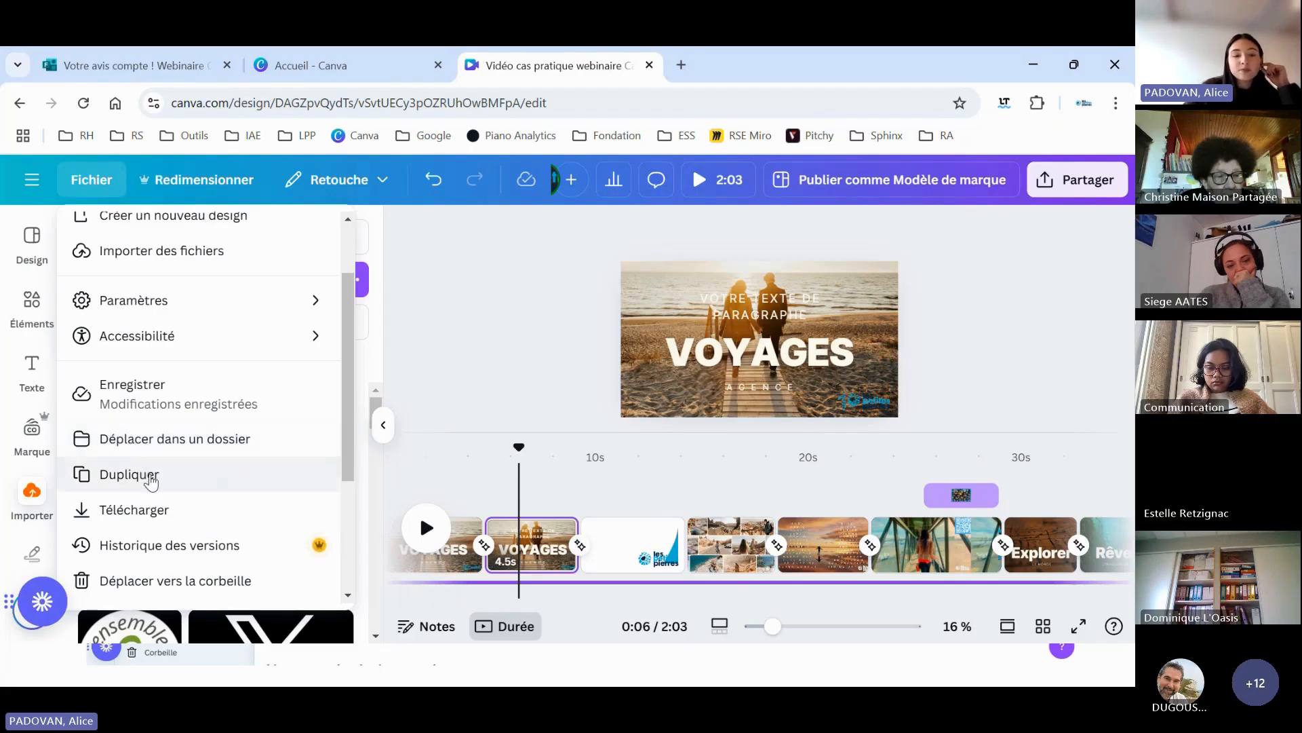
pyautogui.scroll(2, 151, 482)
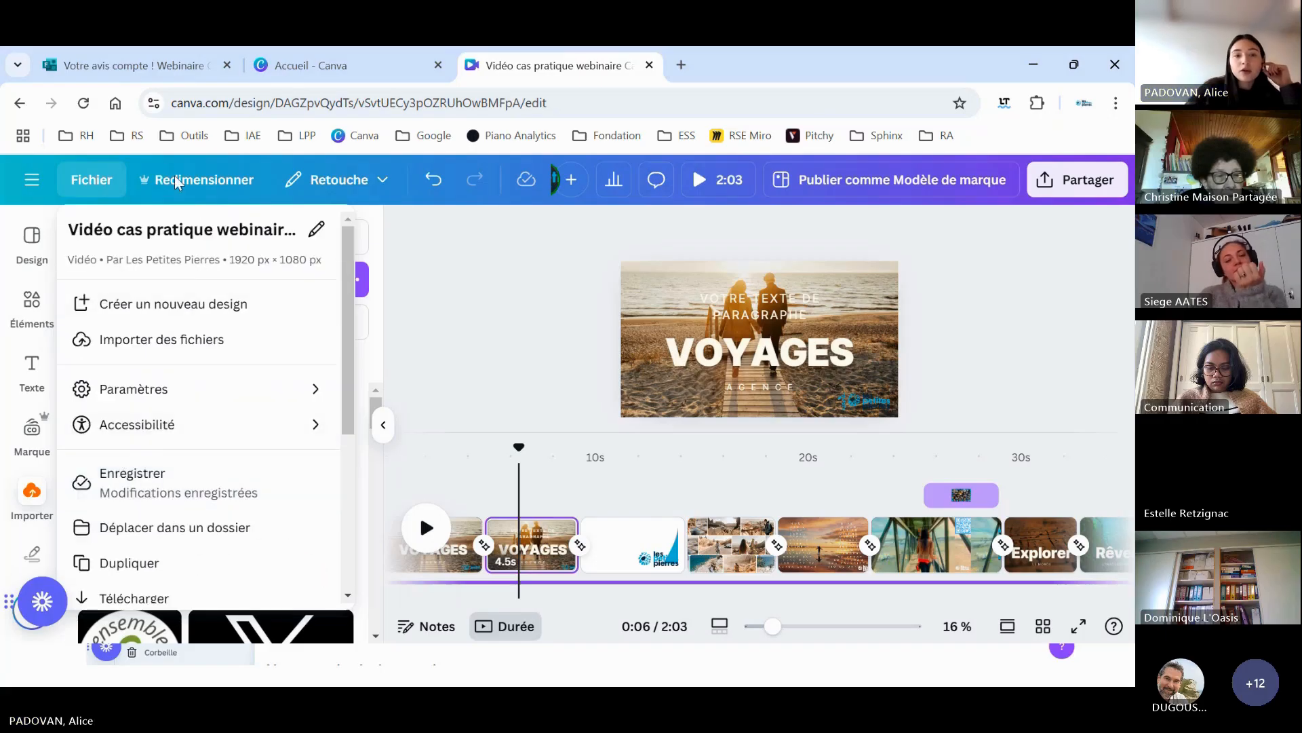
# - Close the file options, preview the video in the player, and exit the preview
pyautogui.click(560, 331)
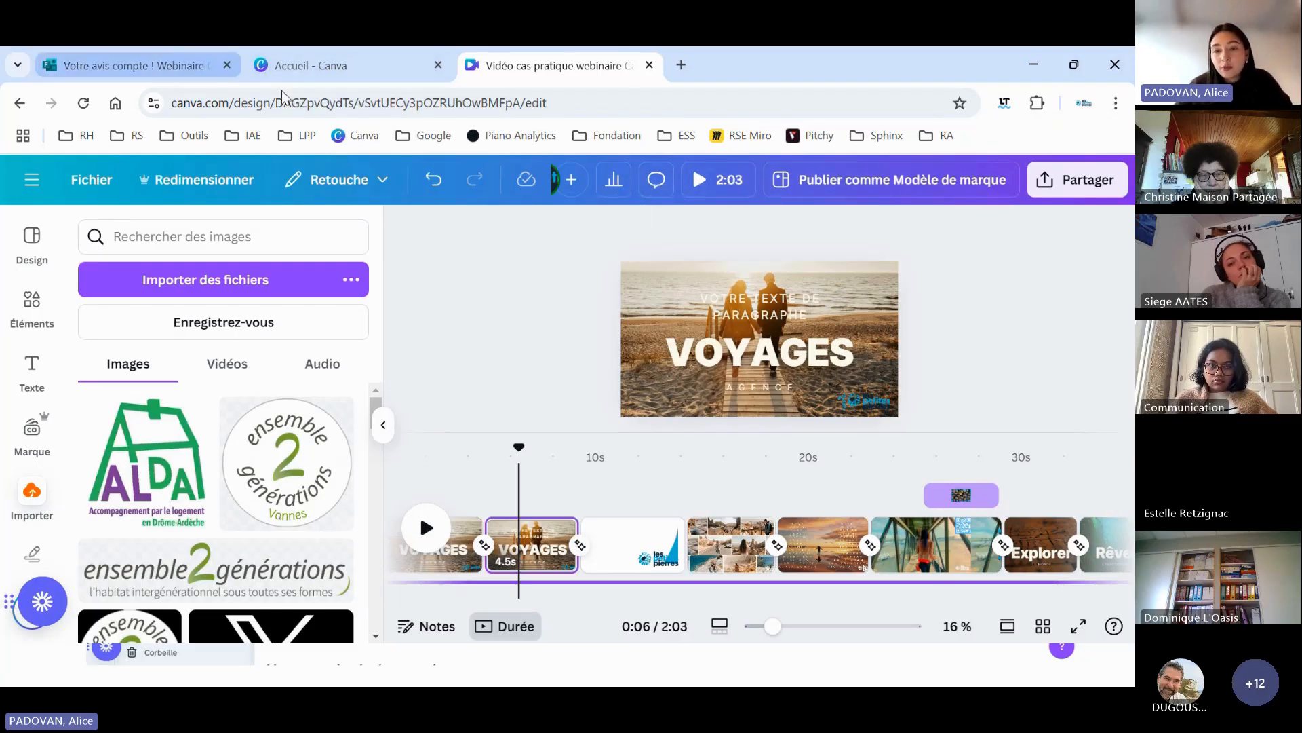
pyautogui.click(706, 193)
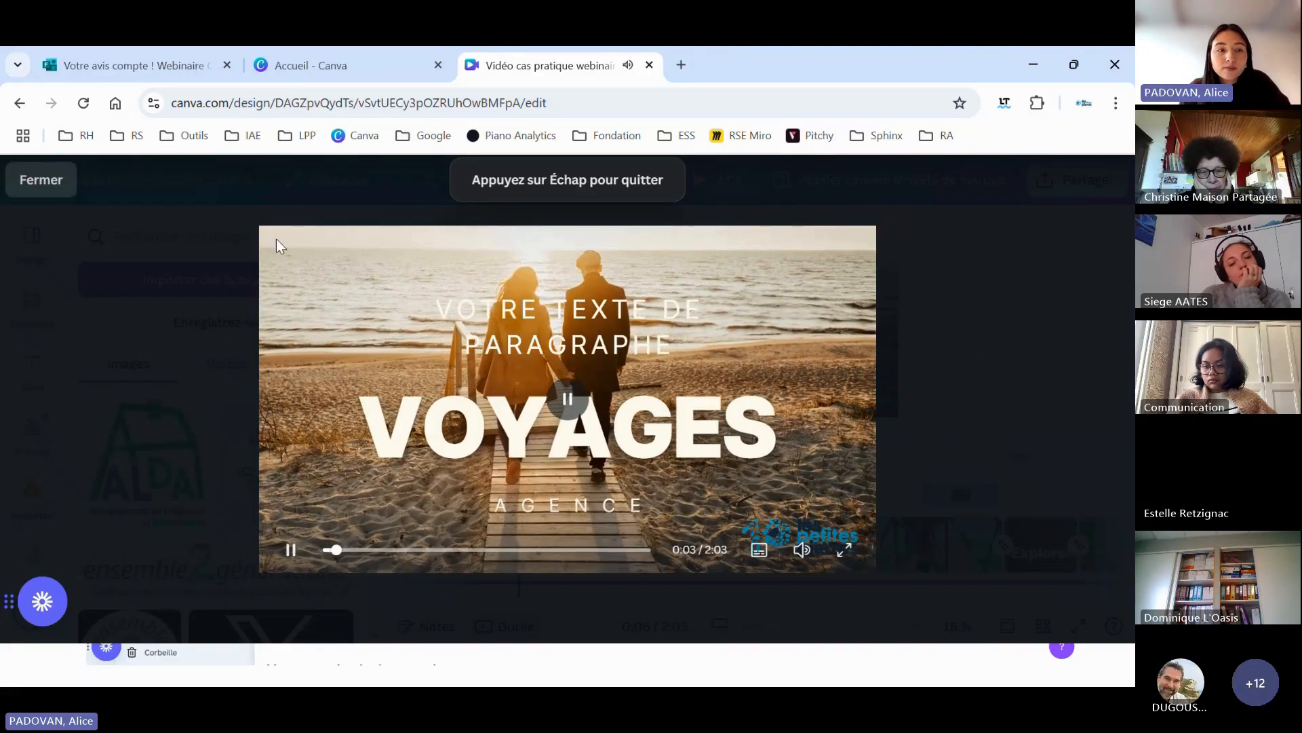
pyautogui.press('Escape')
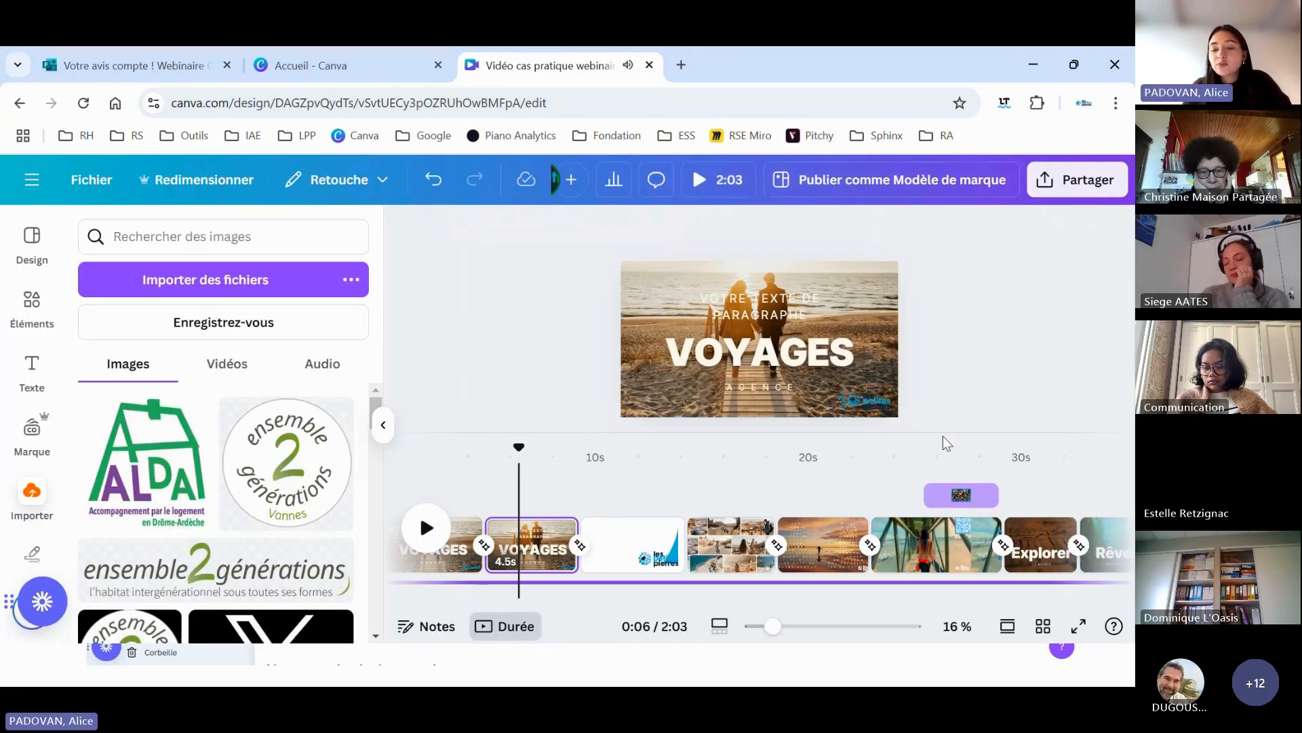
# - Examine the design's sharing and export options
pyautogui.click(1069, 189)
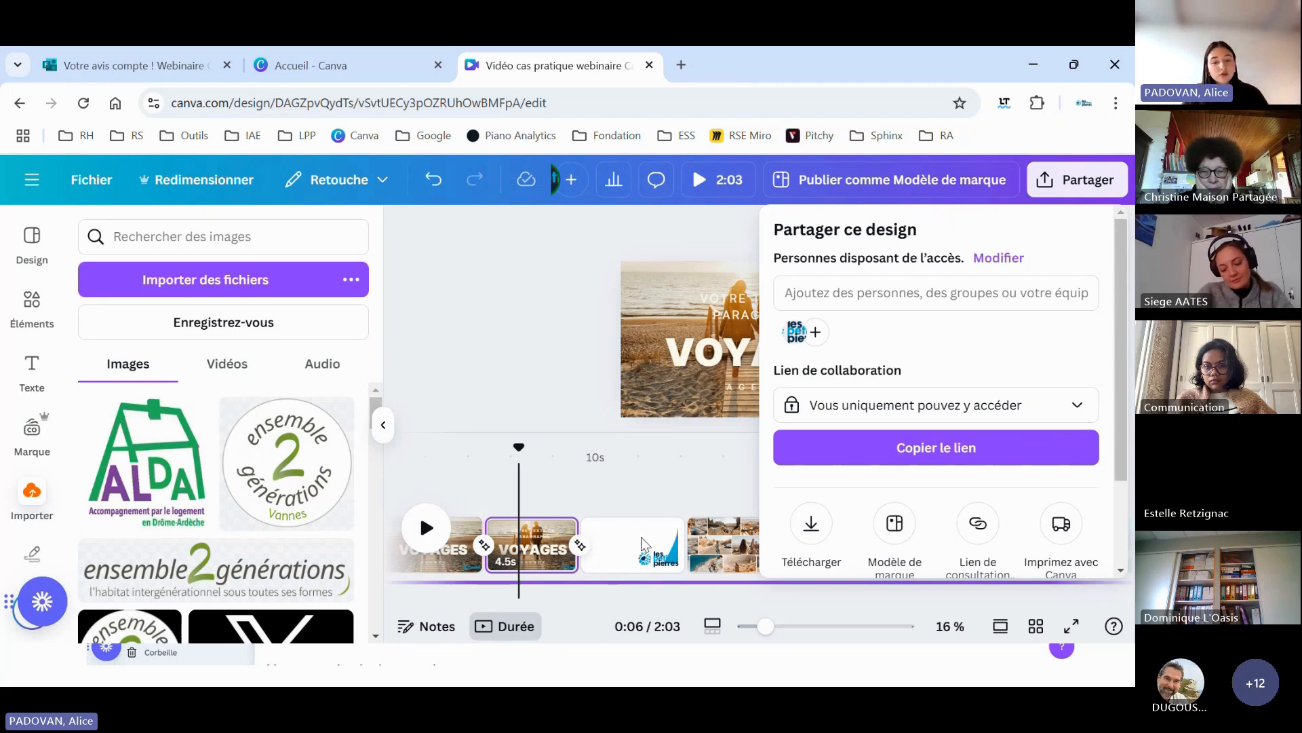
pyautogui.scroll(-2, 969, 342)
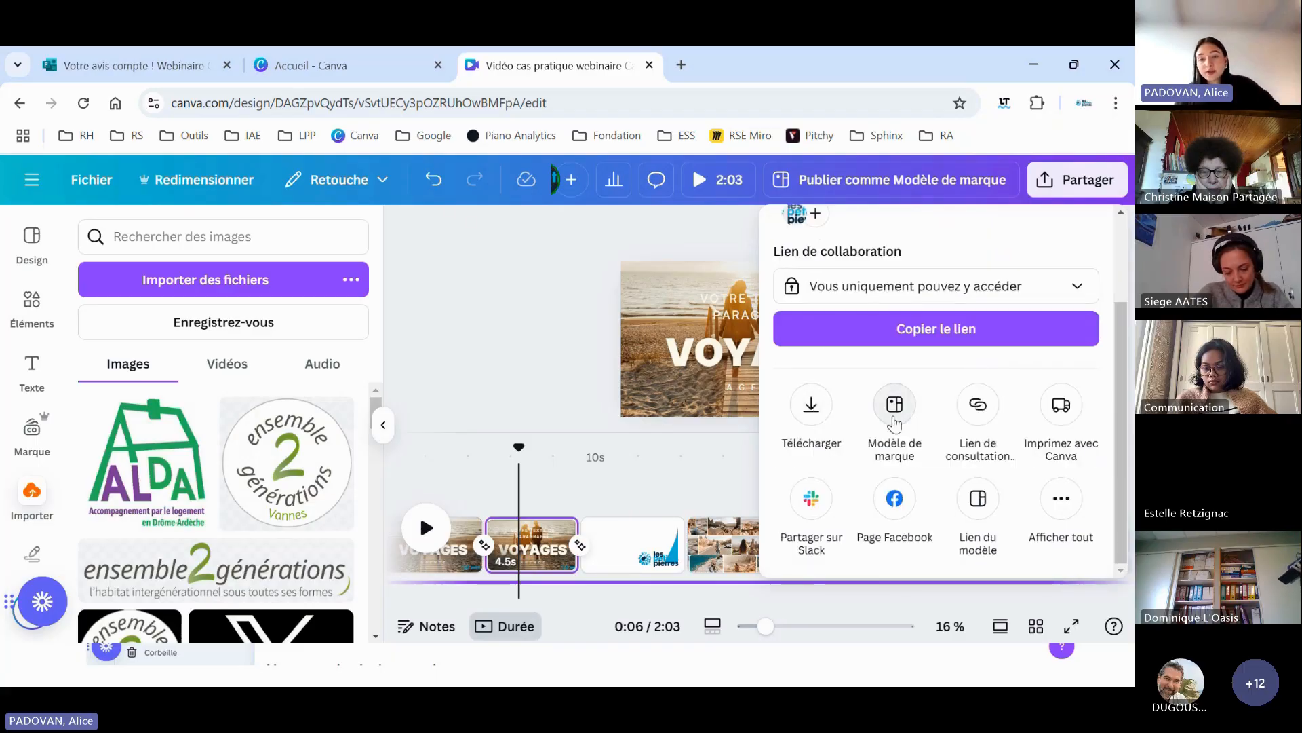
pyautogui.scroll(2, 943, 351)
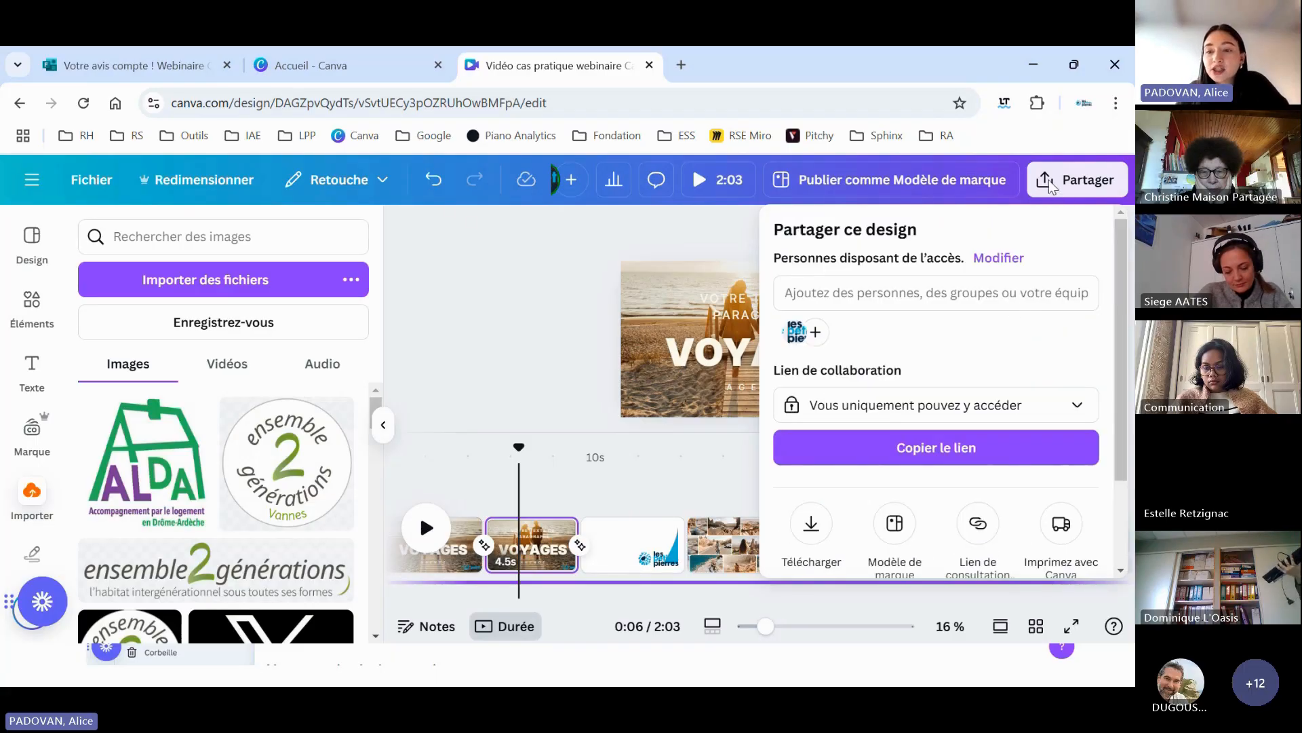
pyautogui.scroll(-2, 875, 375)
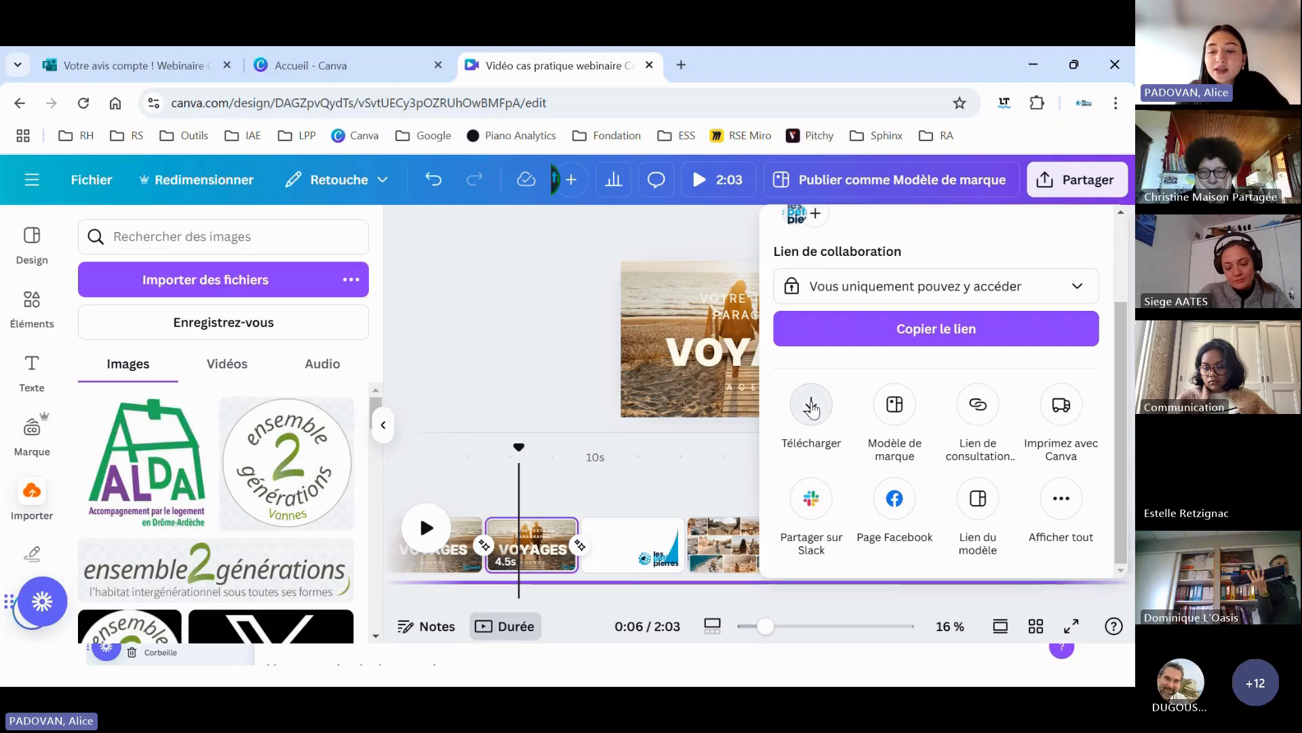
# - Examine the file types available for downloading the design, keeping Vidéo MP4
pyautogui.click(812, 406)
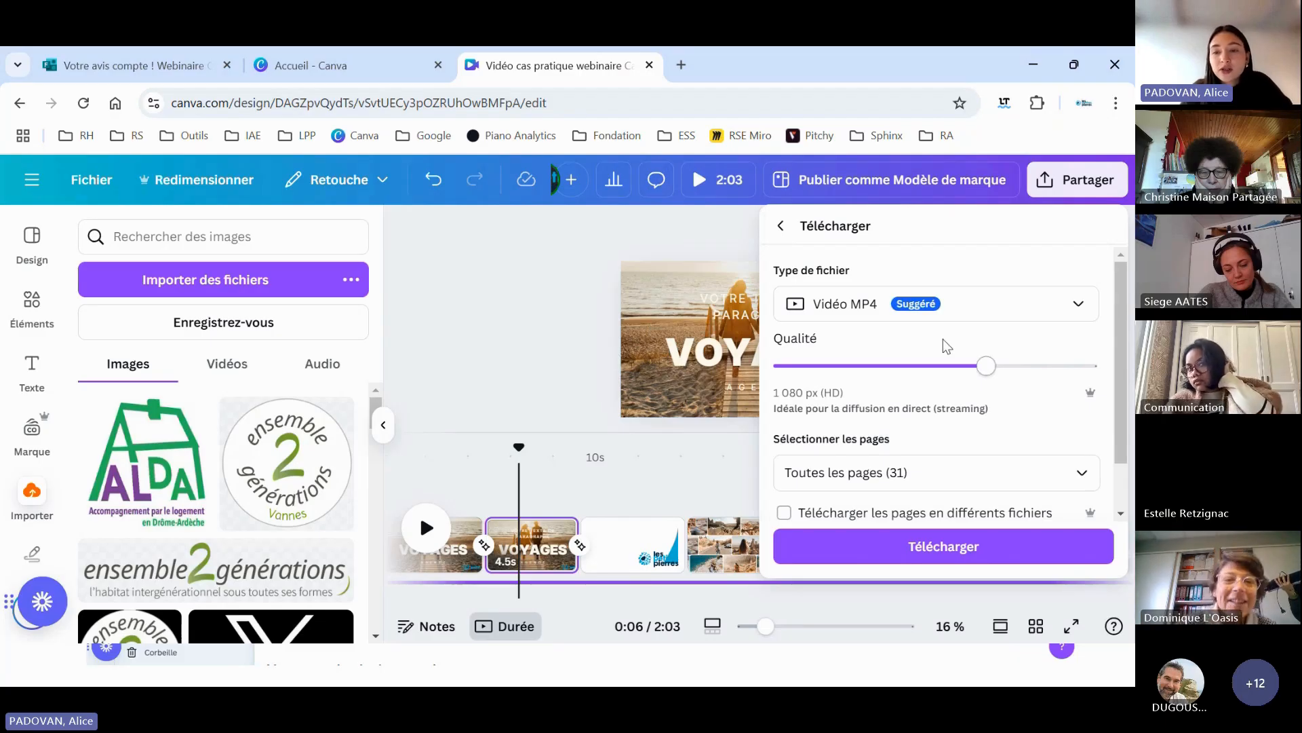
pyautogui.click(831, 307)
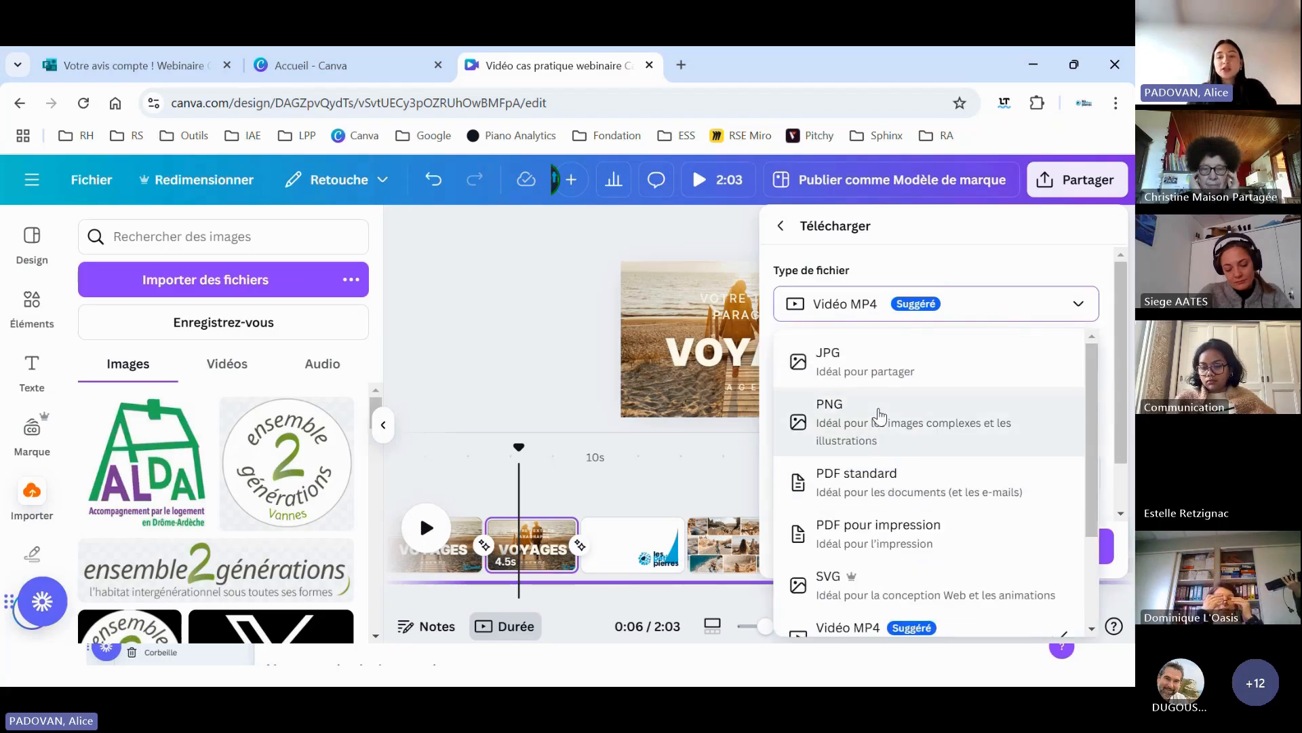
pyautogui.scroll(-1, 977, 487)
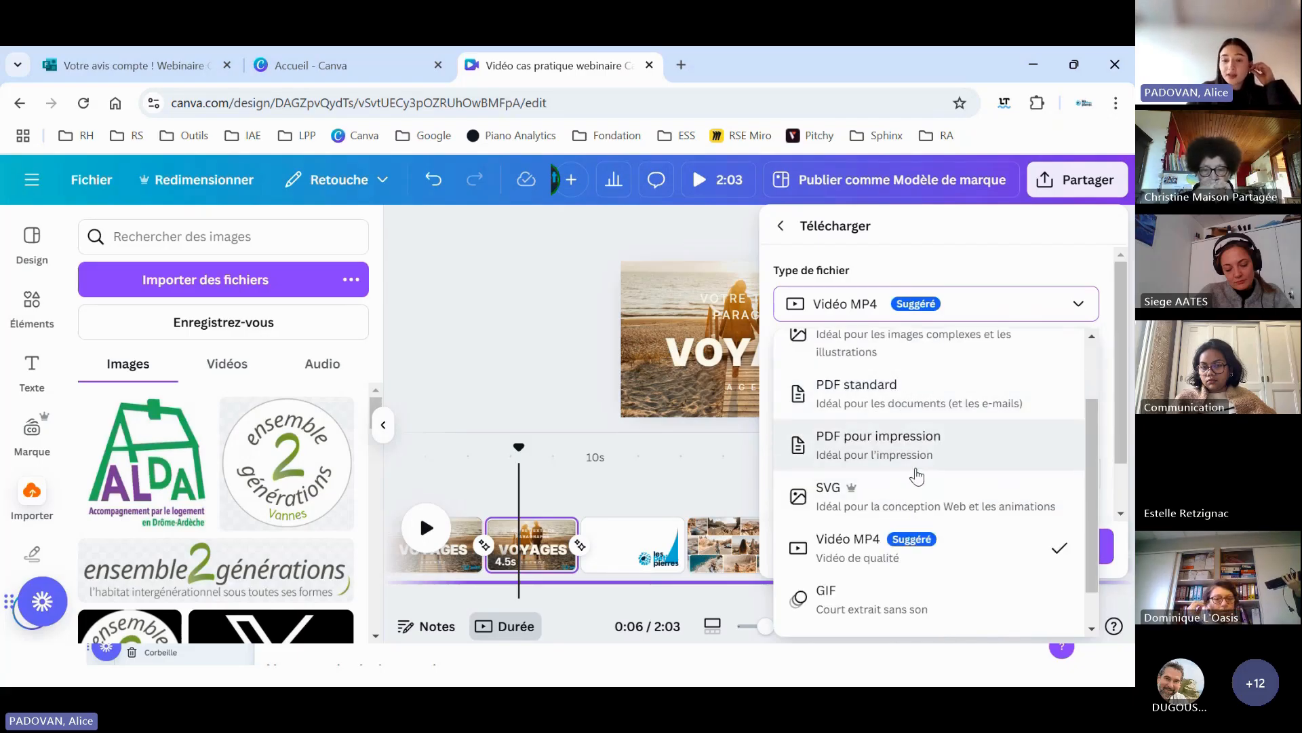
pyautogui.scroll(-1, 929, 502)
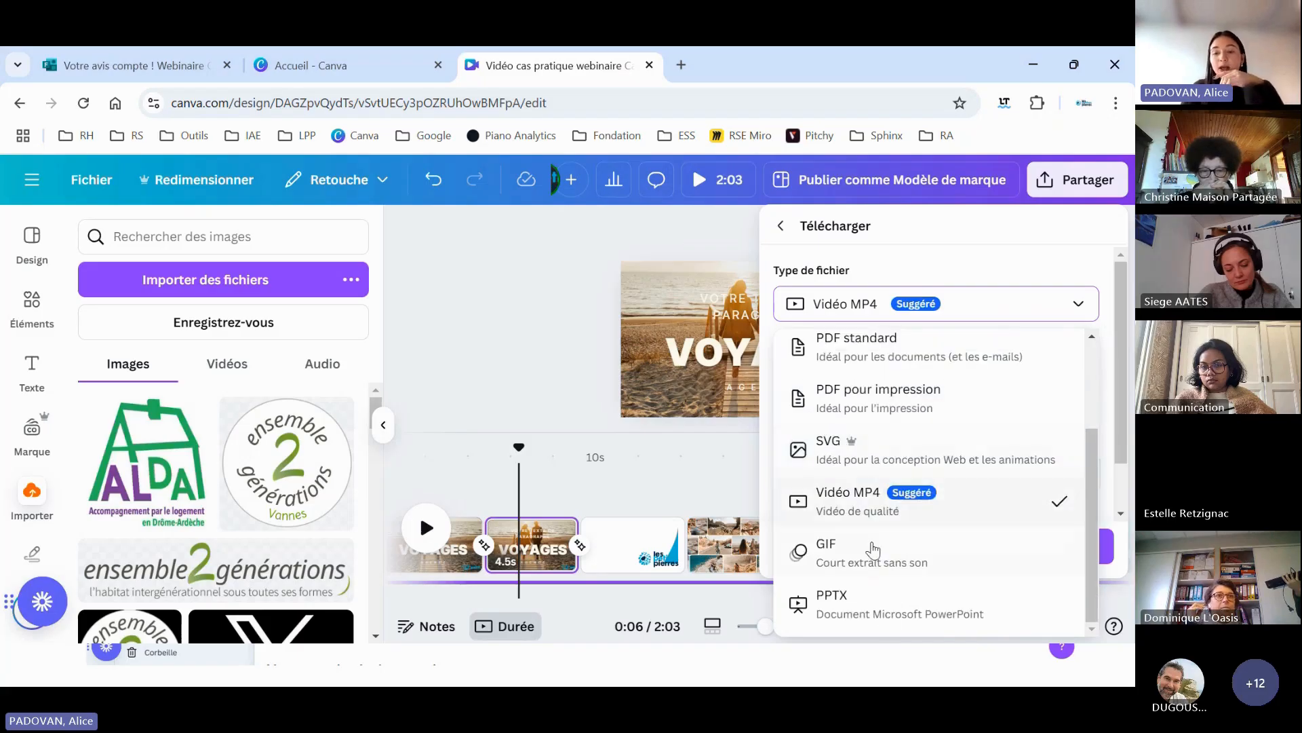
pyautogui.click(883, 303)
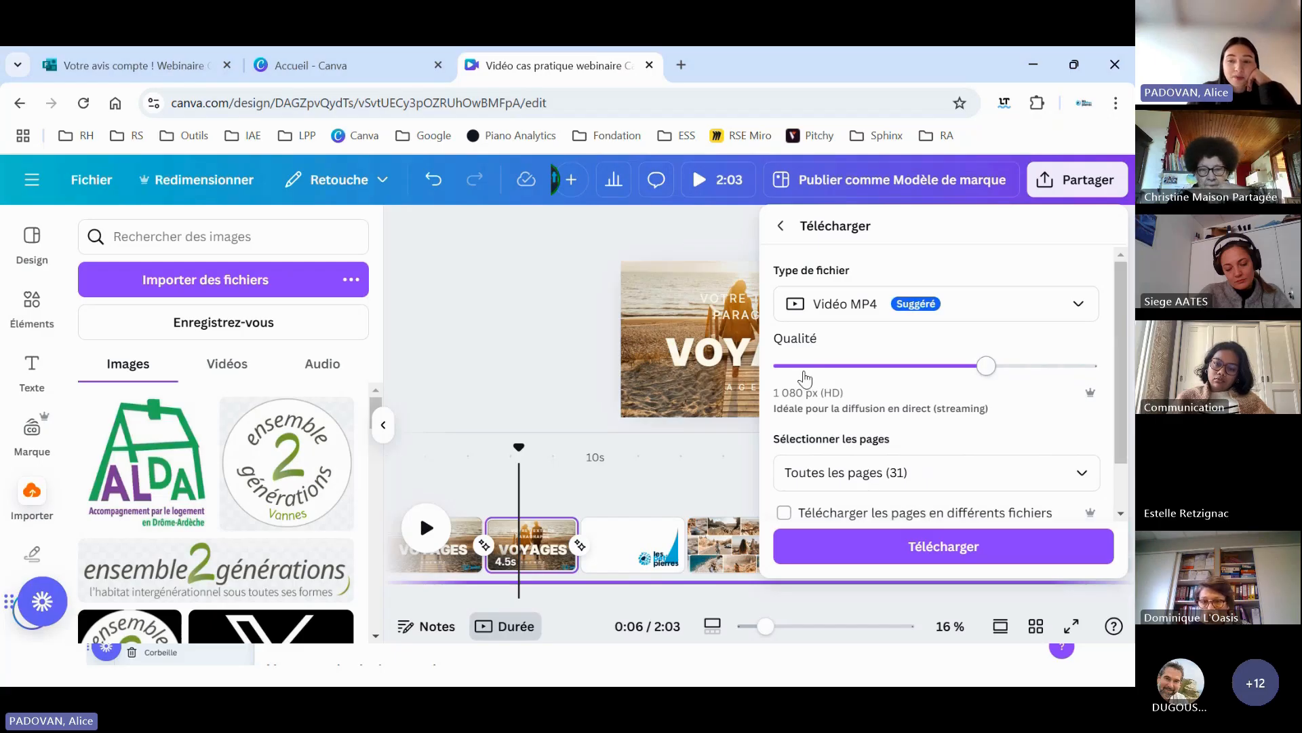
# - Exclude pages 2 and 3 from the download, leaving pages 1 and 4–31 selected
pyautogui.scroll(-1, 943, 397)
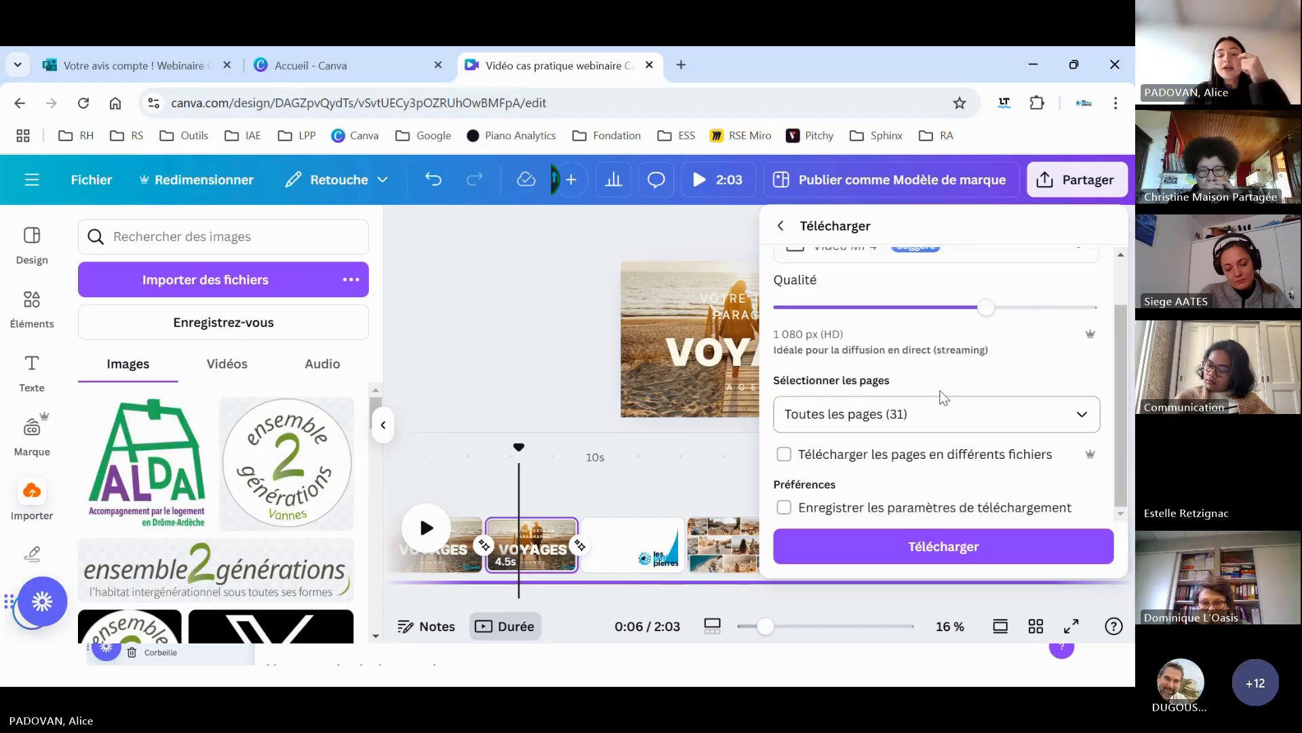
pyautogui.click(931, 417)
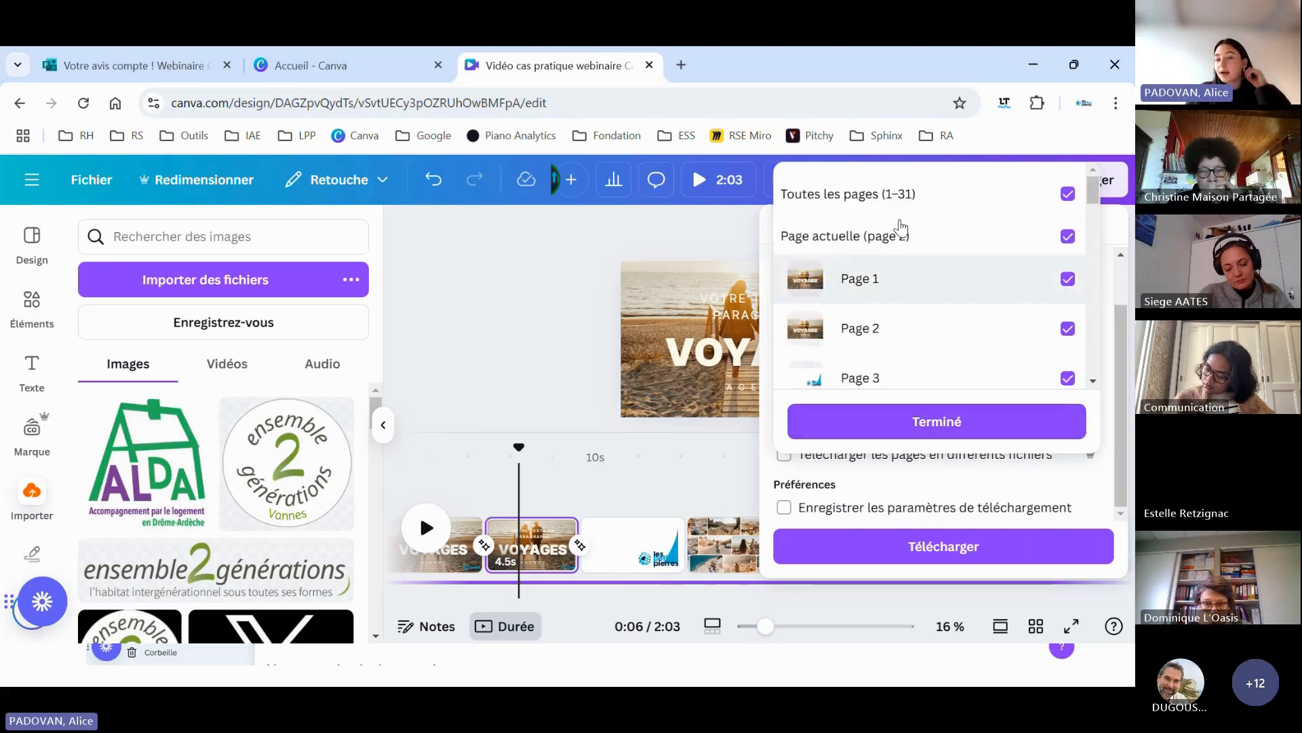
pyautogui.scroll(-2, 893, 285)
pyautogui.scroll(-10, 893, 285)
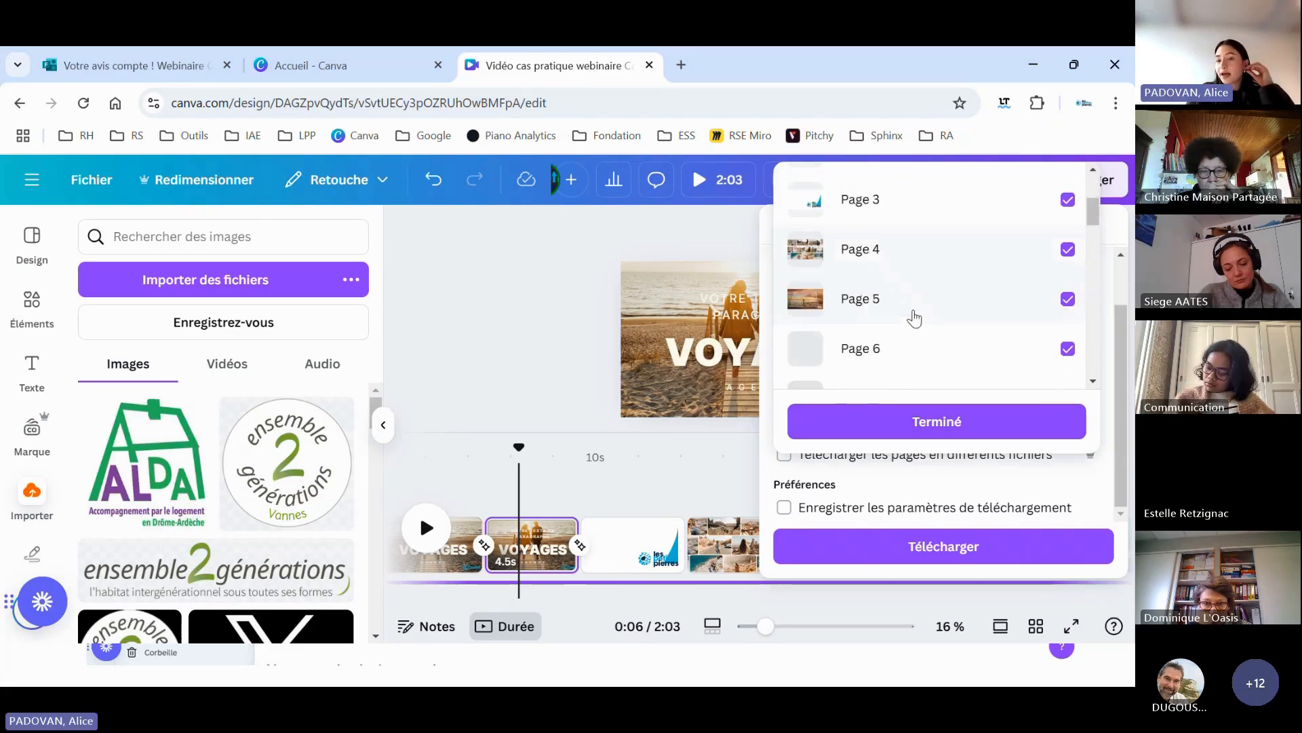
pyautogui.scroll(5, 912, 285)
pyautogui.scroll(8, 913, 284)
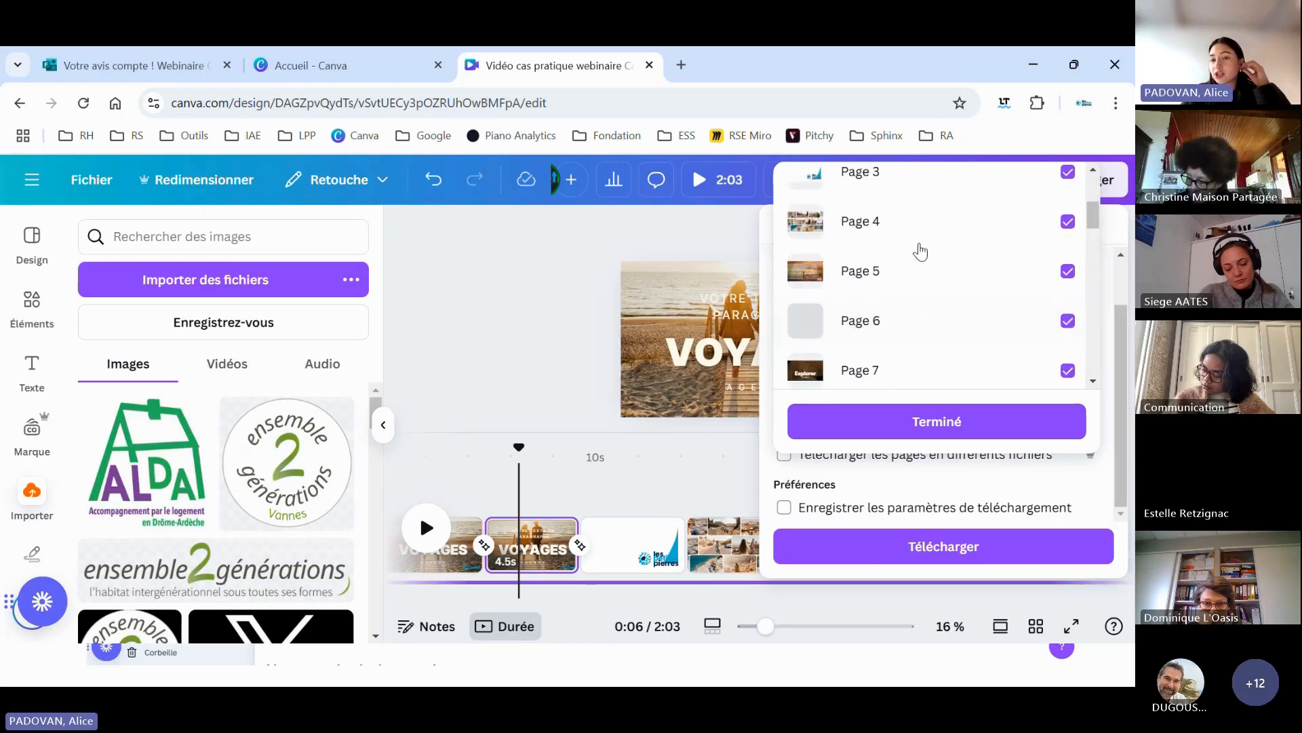
pyautogui.scroll(-1, 911, 303)
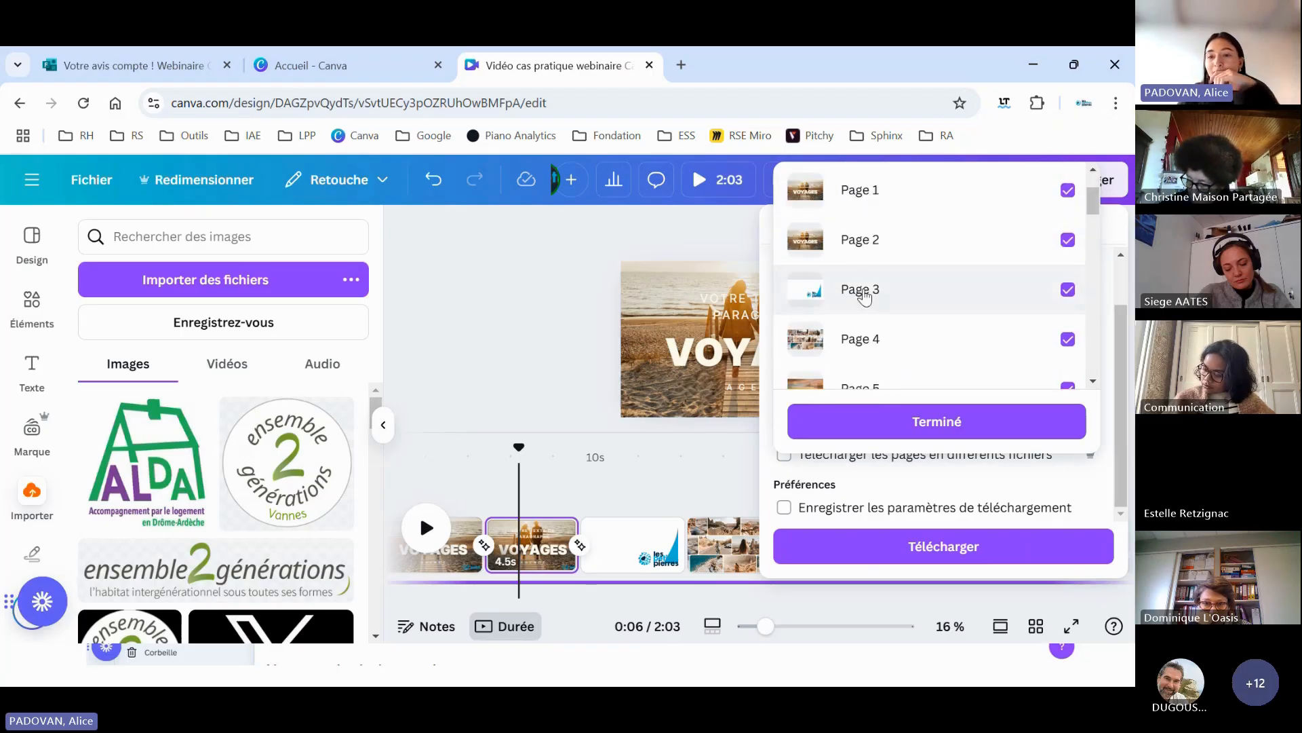
pyautogui.click(875, 291)
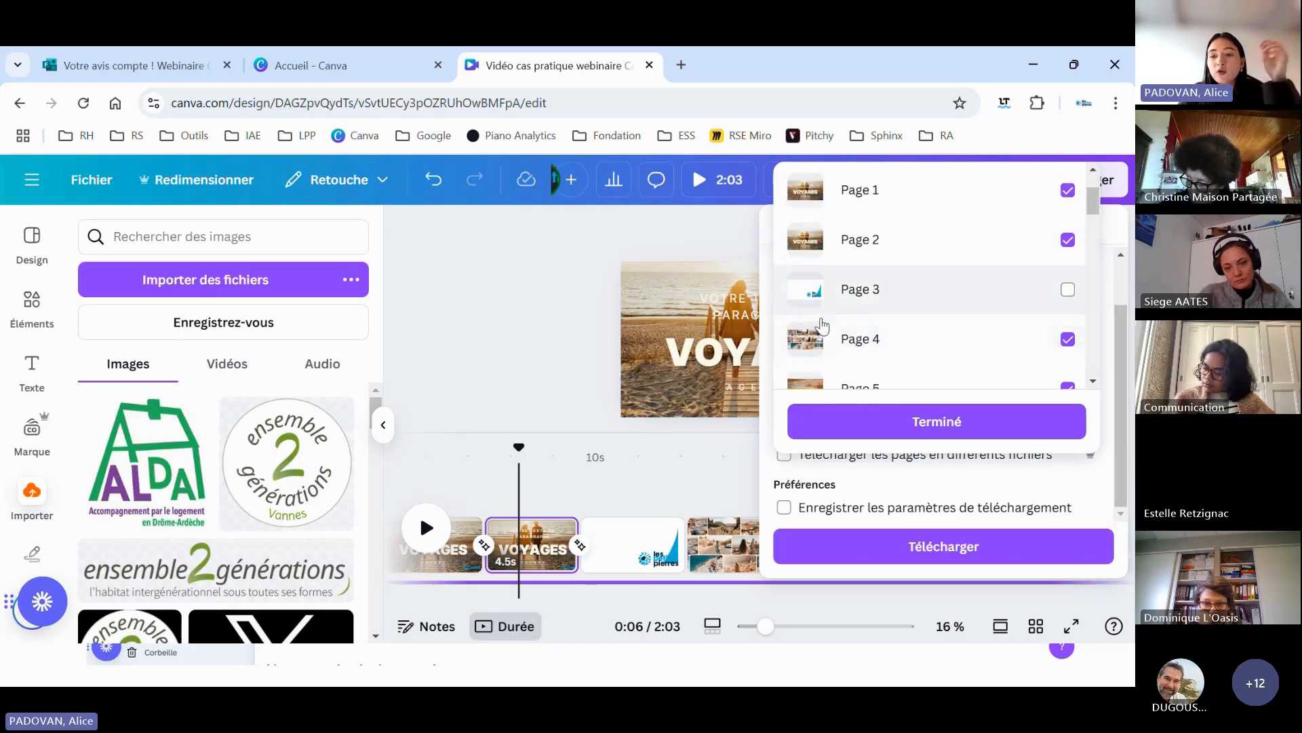
pyautogui.scroll(2, 888, 331)
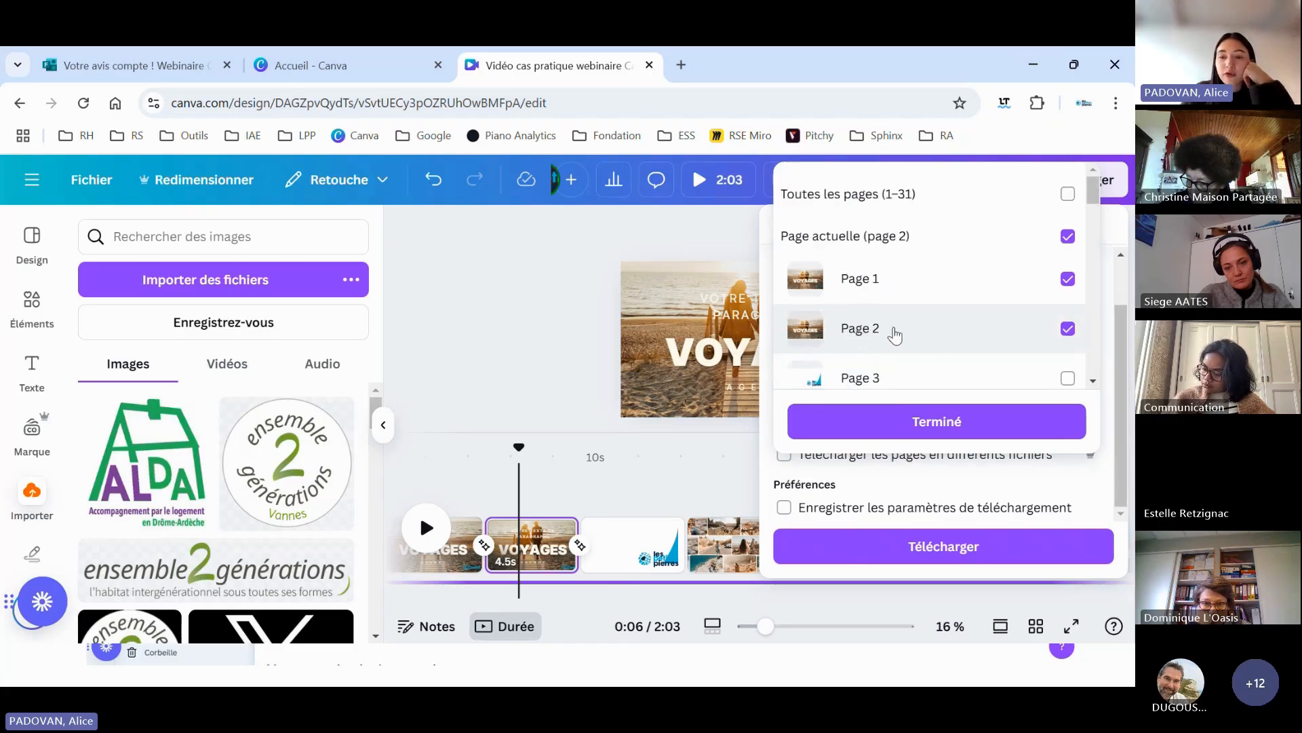
pyautogui.click(904, 332)
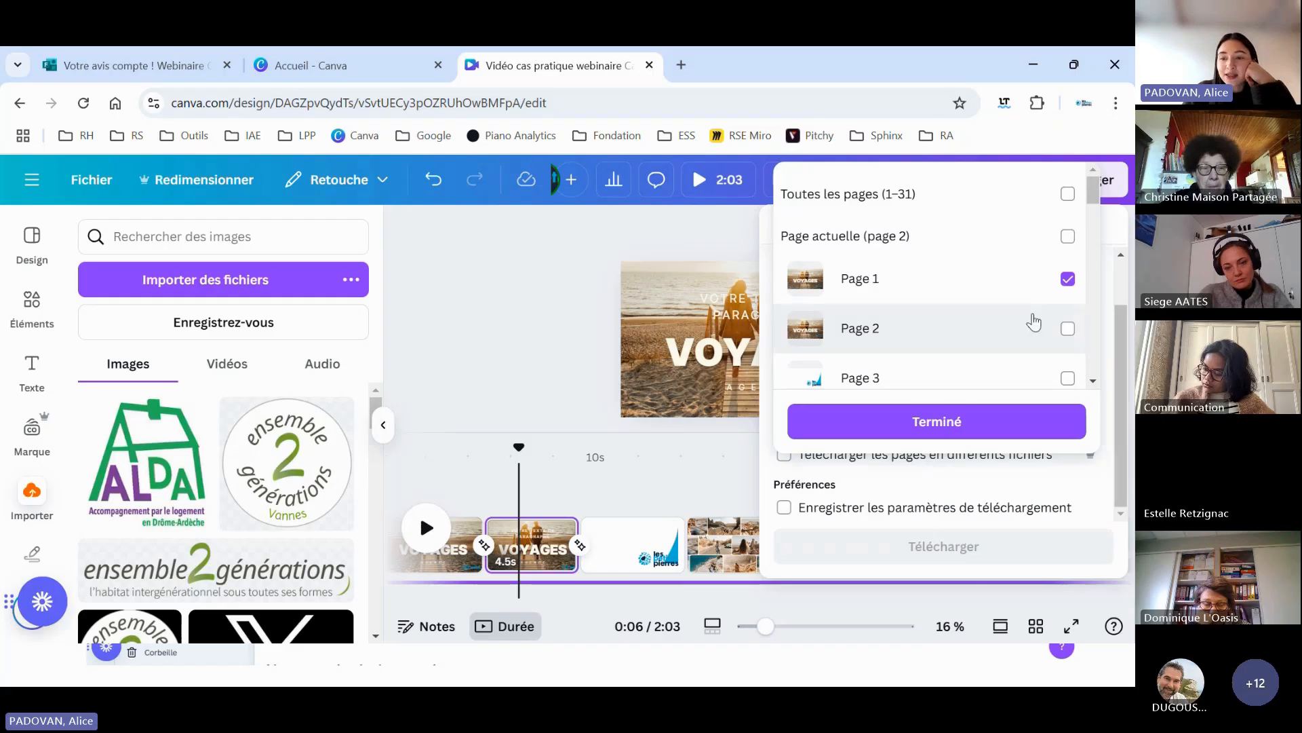
pyautogui.scroll(-4, 936, 323)
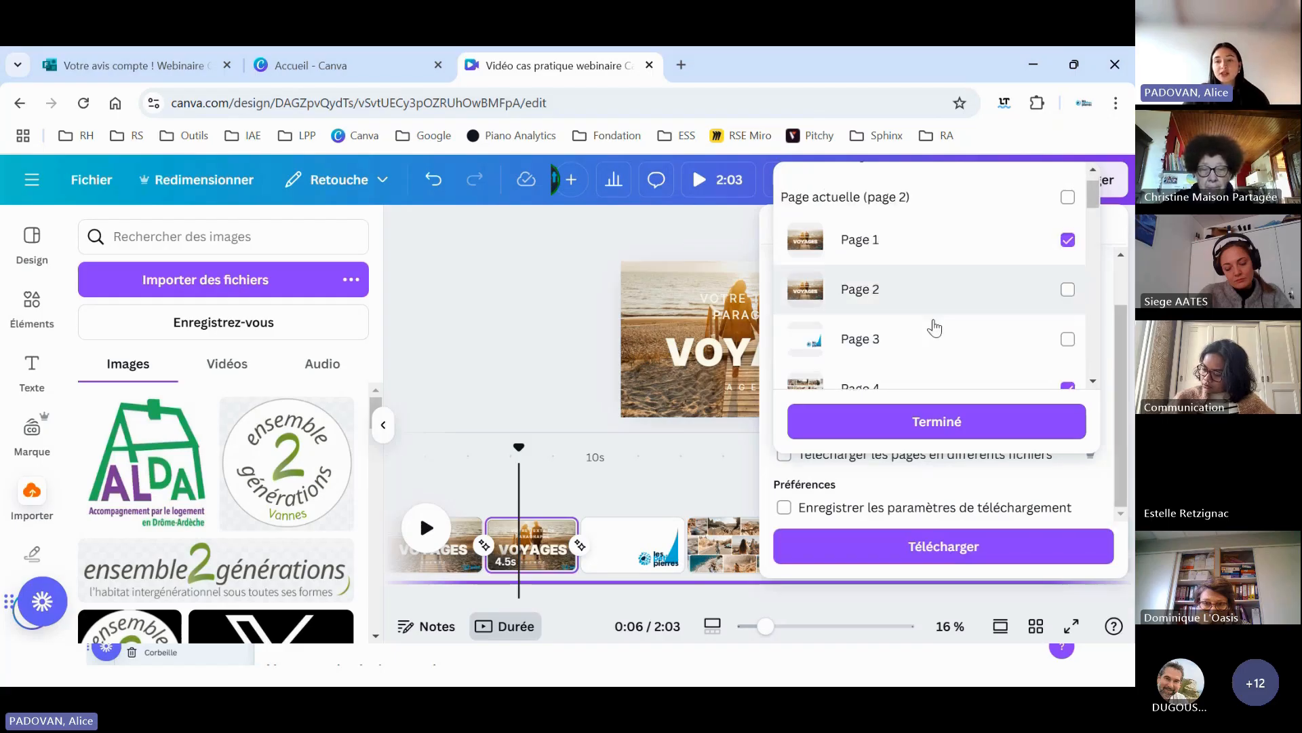
pyautogui.scroll(-6, 952, 264)
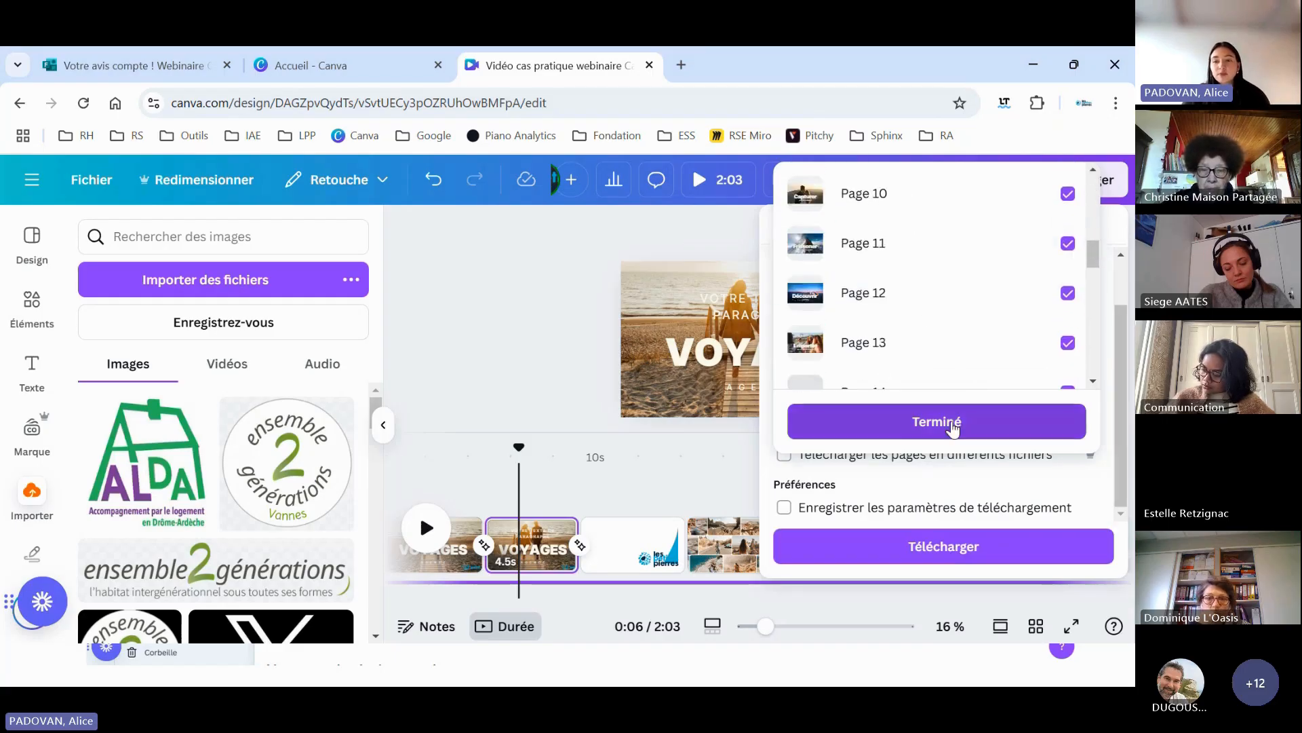
pyautogui.click(922, 421)
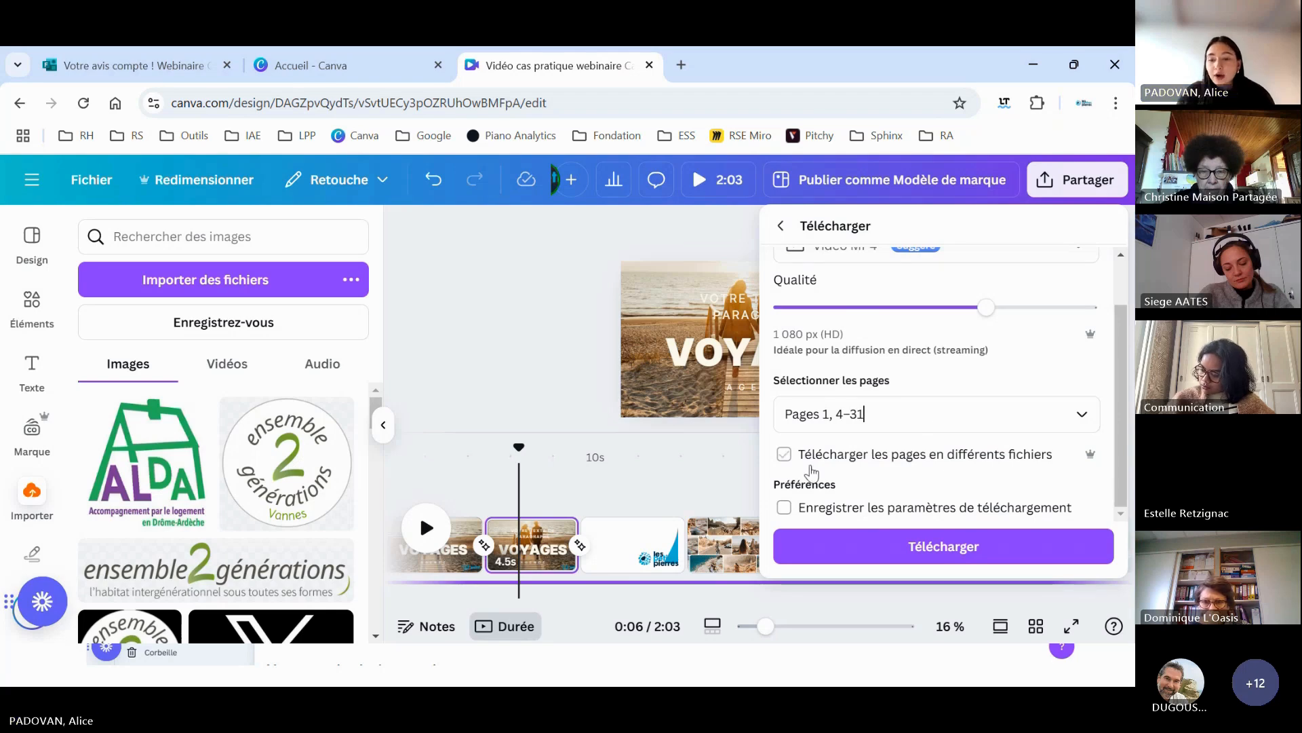
# - Download the selected pages as an MP4 video and return to the slide presentation
pyautogui.scroll(2, 953, 380)
pyautogui.scroll(-2, 953, 380)
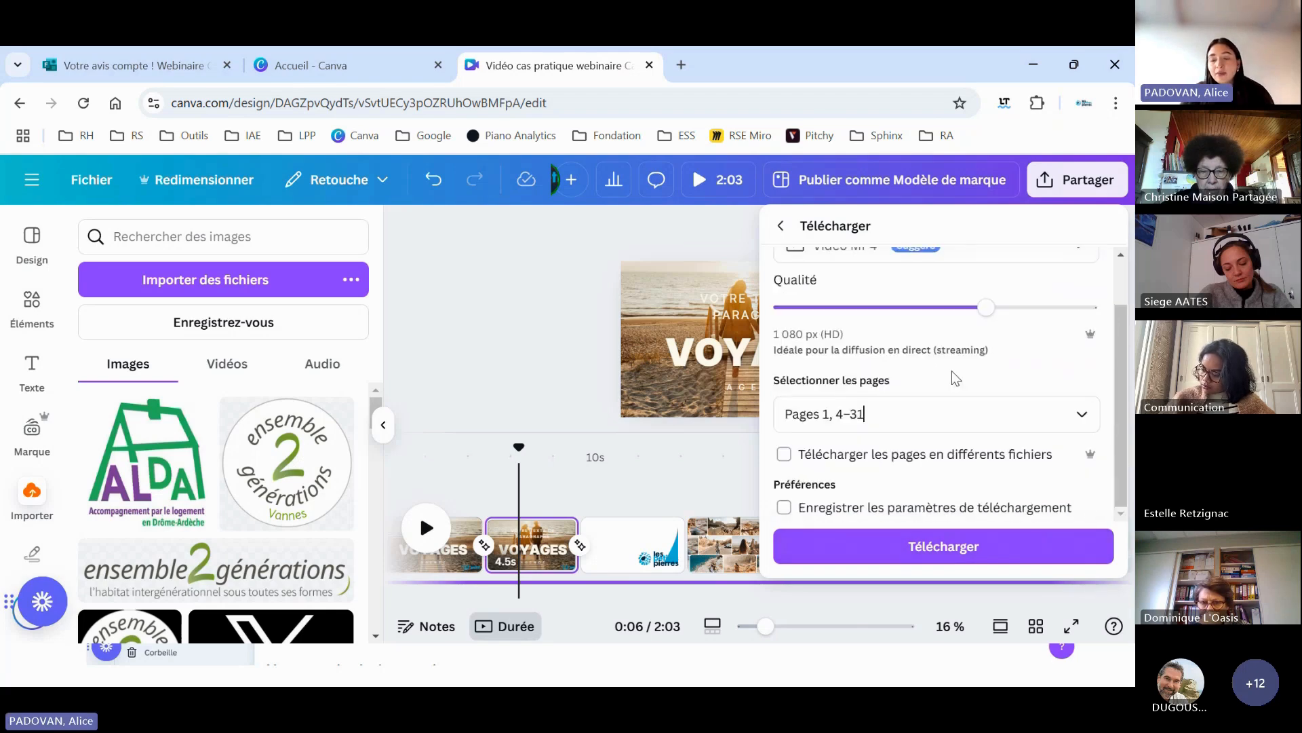
pyautogui.click(946, 546)
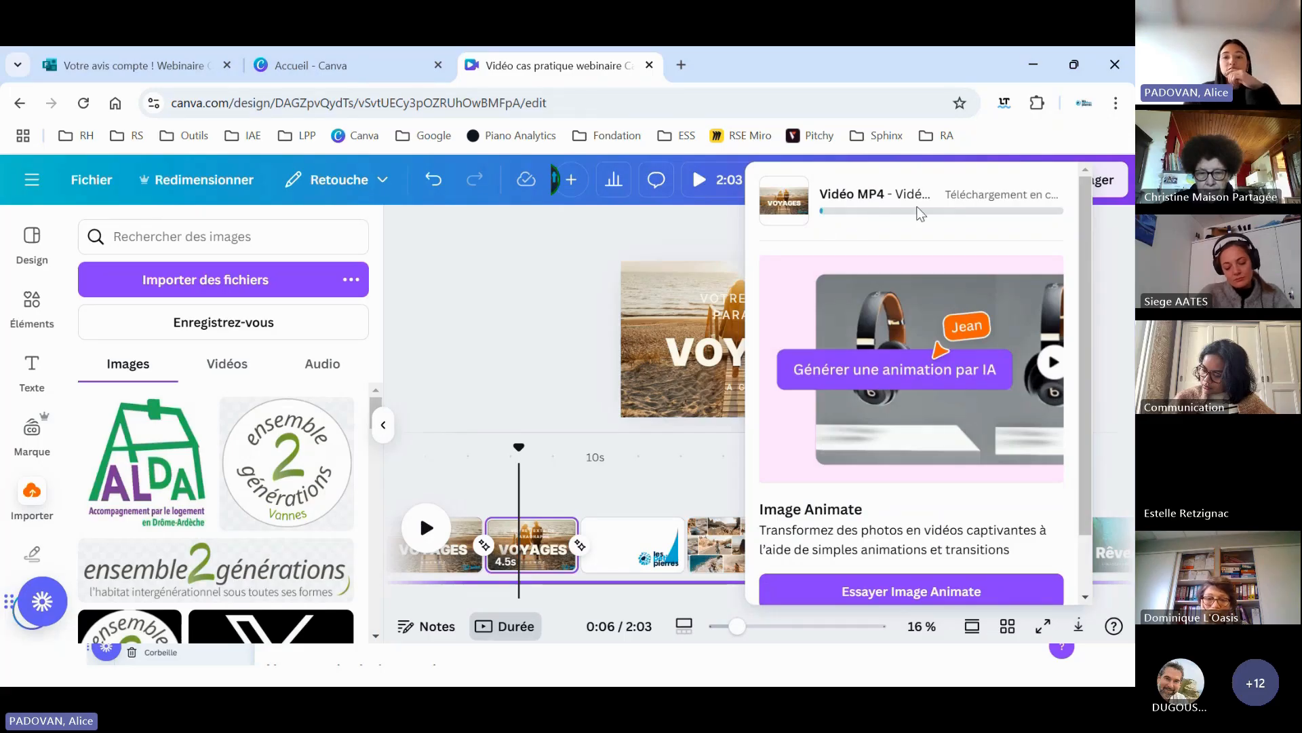
pyautogui.moveTo(787, 207)
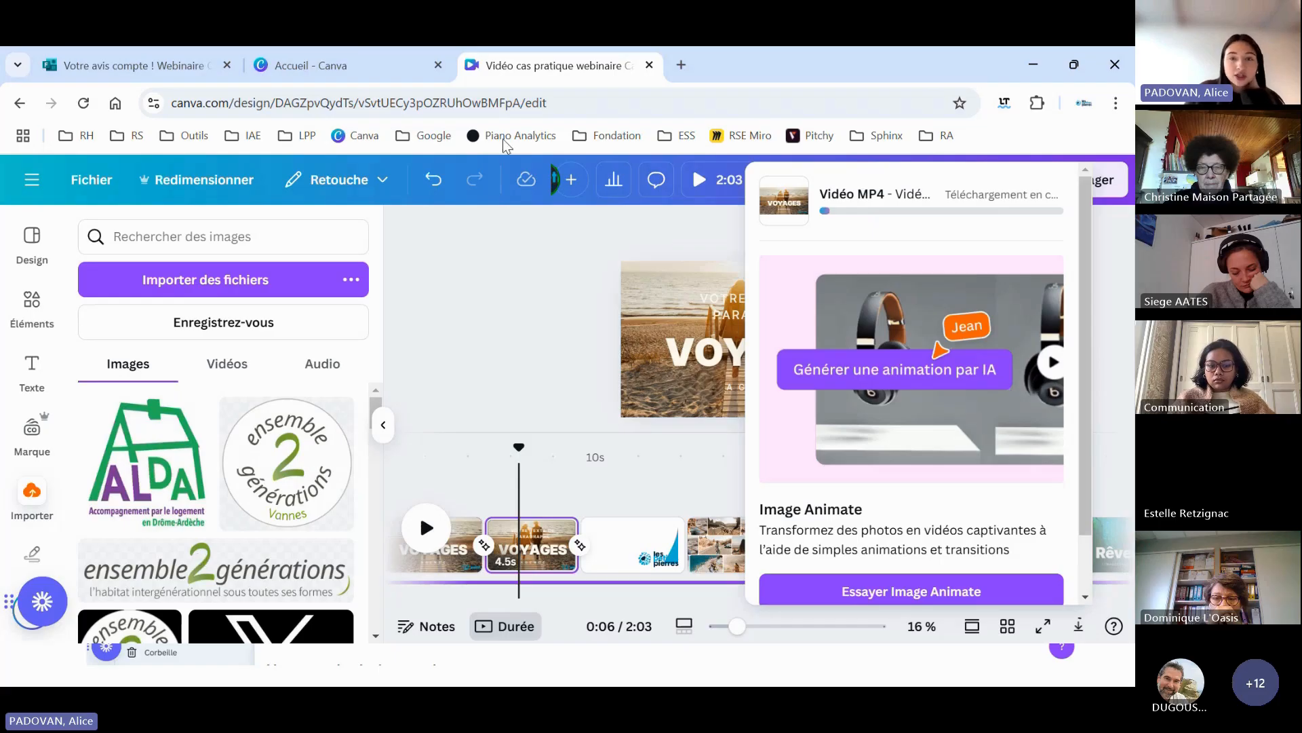
pyautogui.moveTo(342, 64)
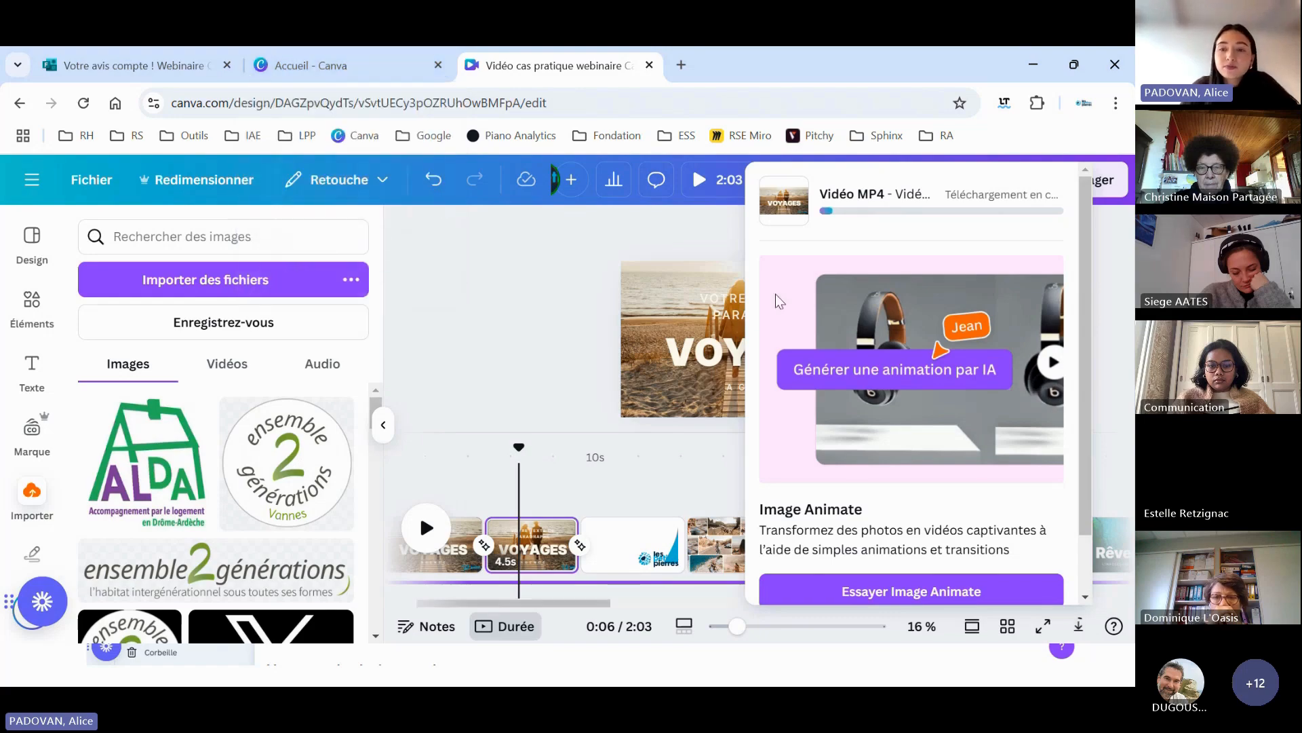
pyautogui.click(787, 204)
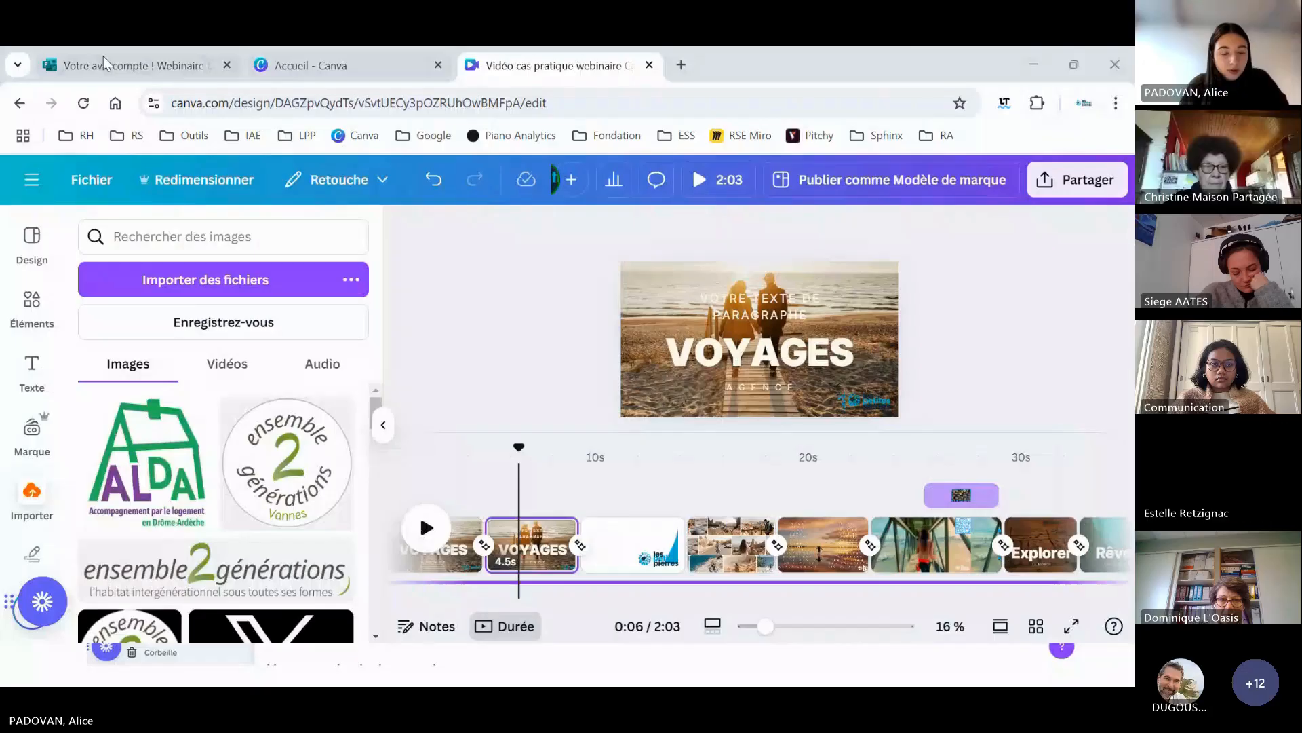
pyautogui.click(1030, 66)
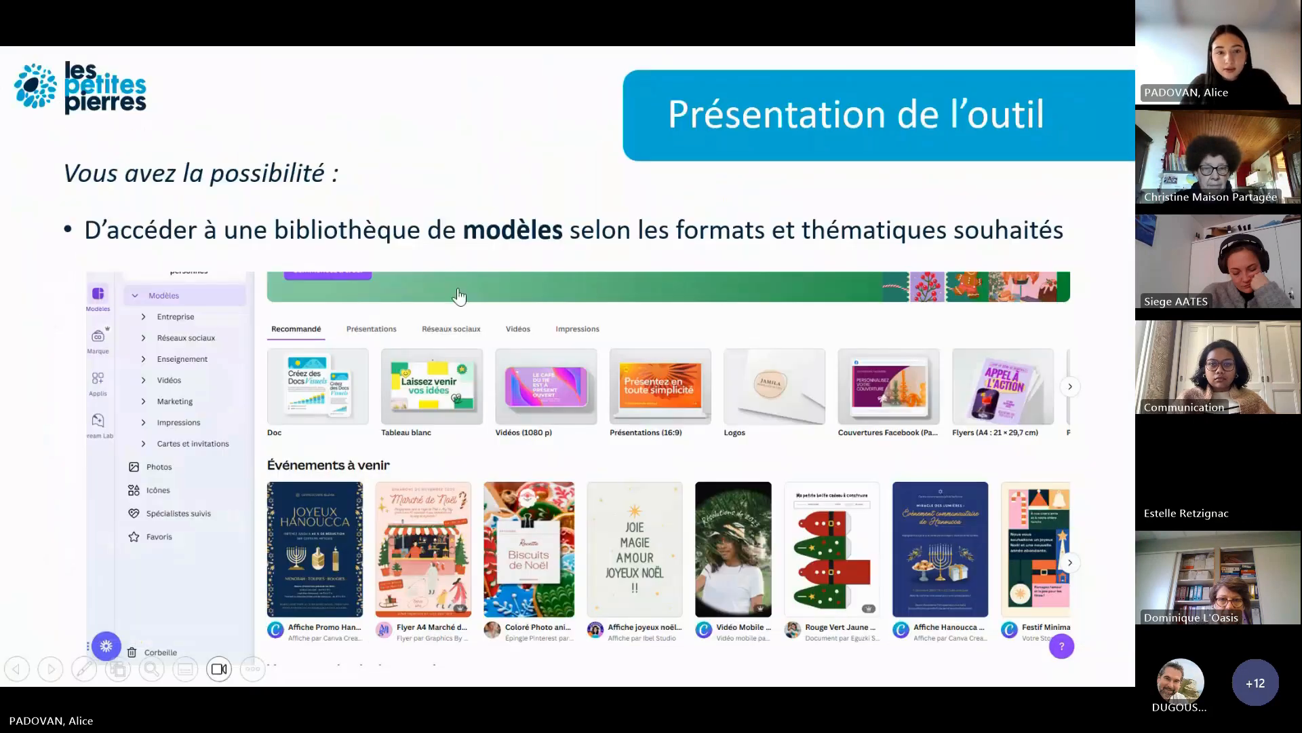
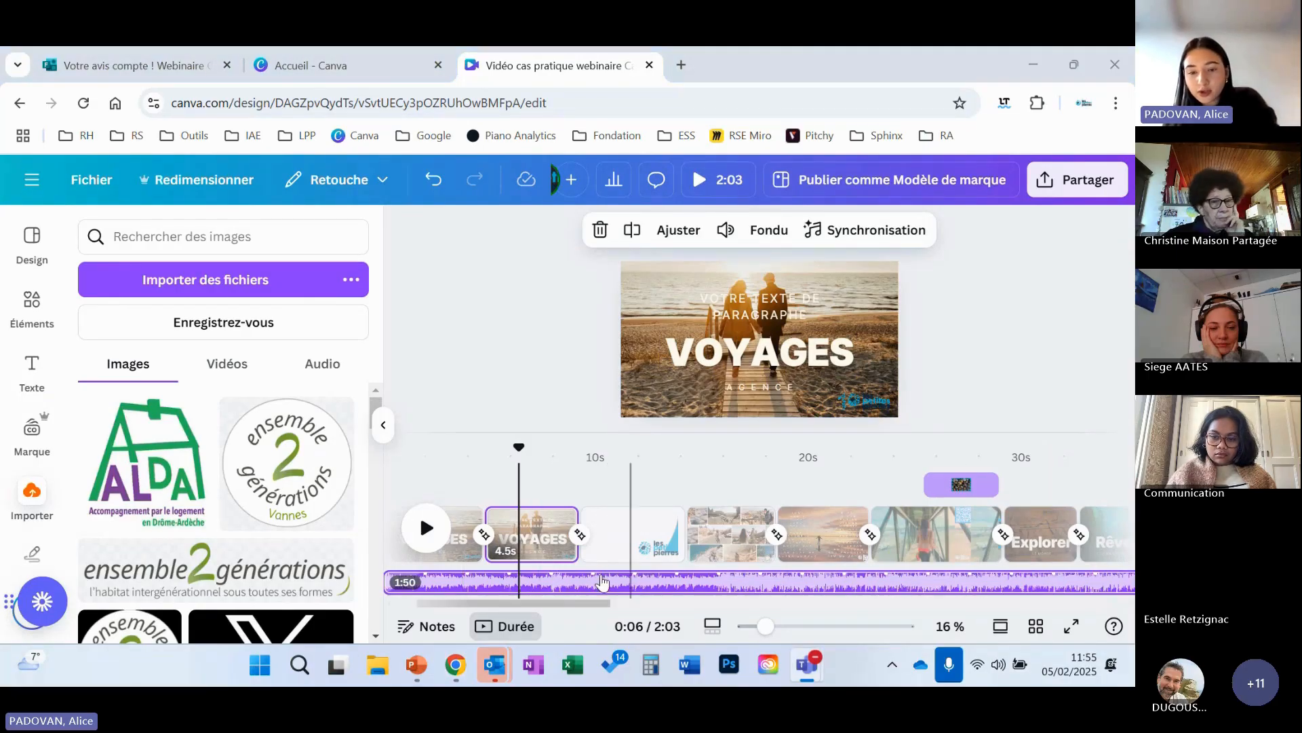
# - Delete the 1:50 audio clip from the video's timeline
pyautogui.moveTo(564, 603); pyautogui.dragTo(1079, 603)
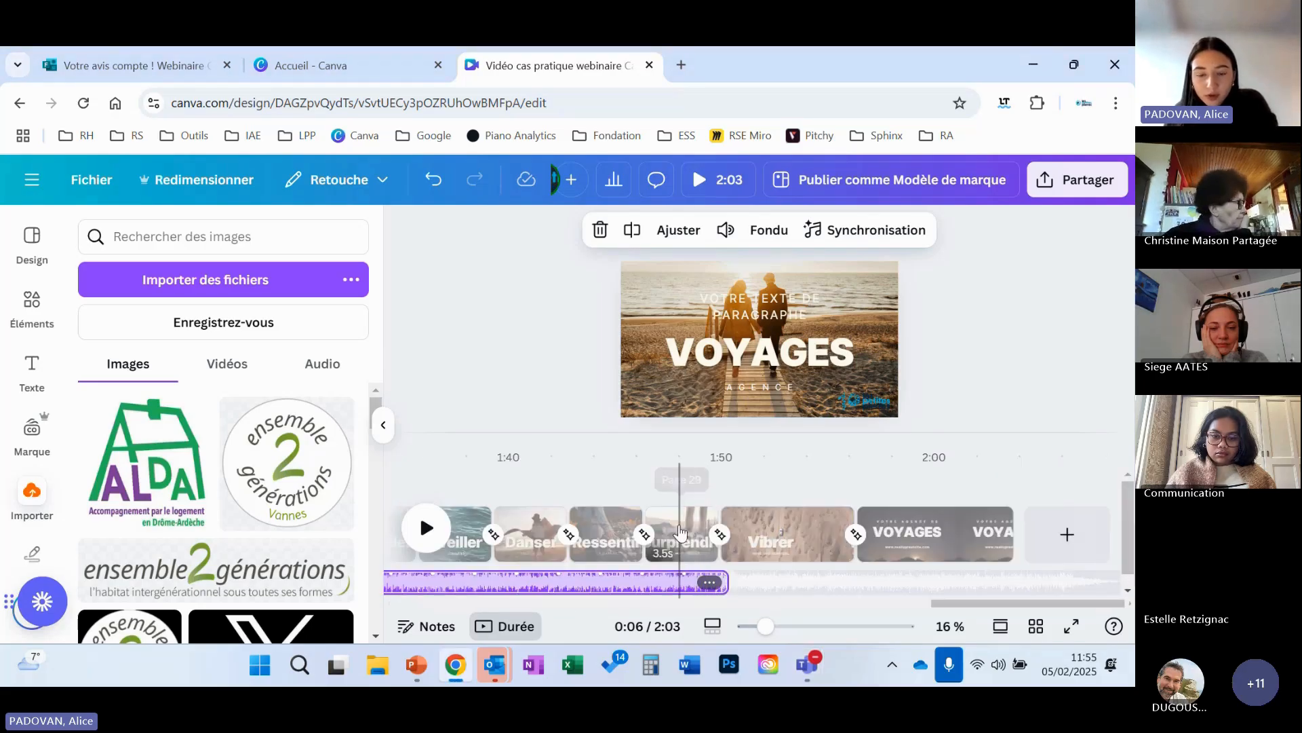
pyautogui.click(709, 583)
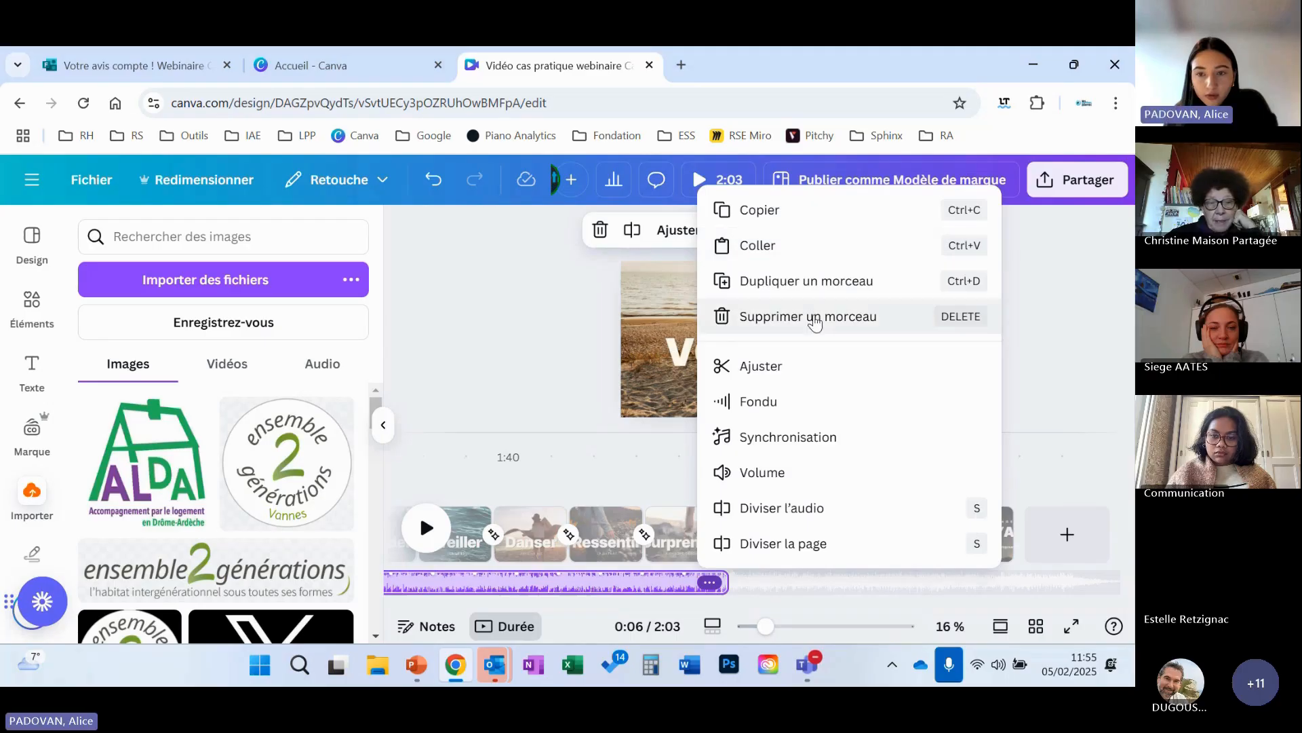
pyautogui.click(798, 317)
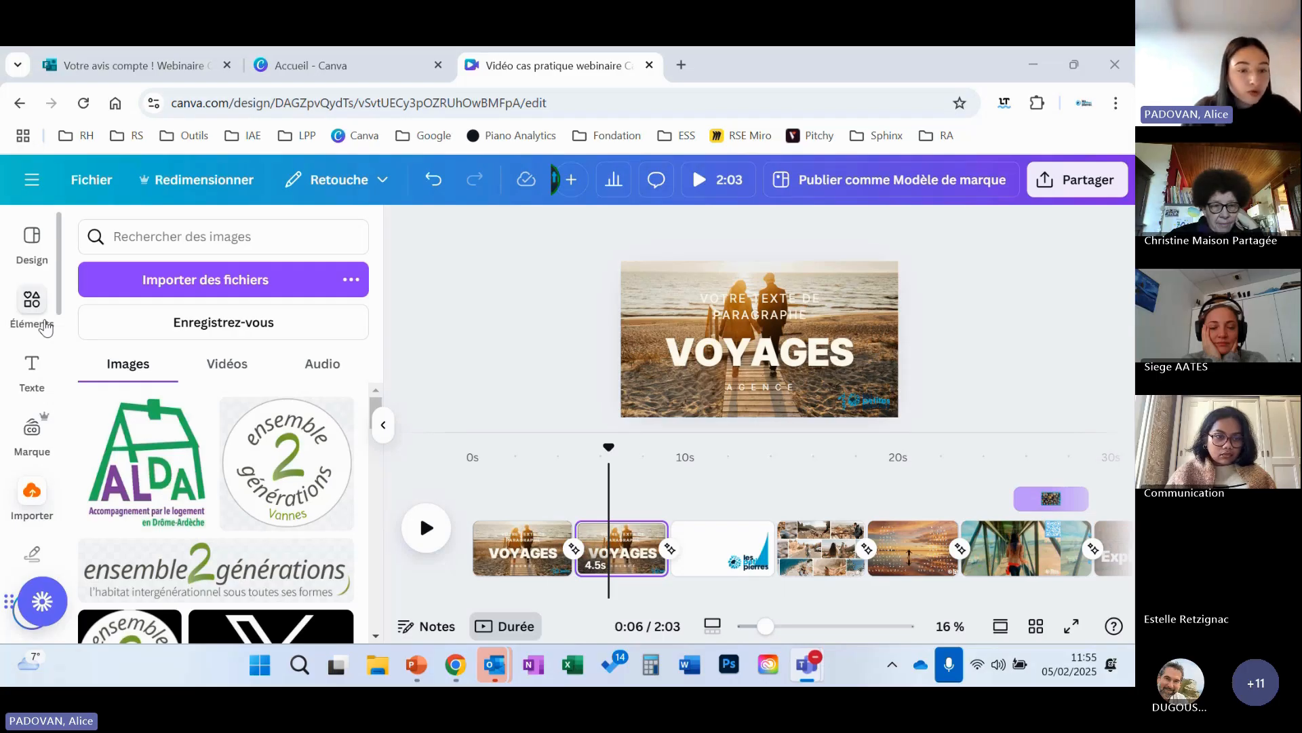
# - Browse the audio library's recently used, popular, Heureux and Pop tracks for replacement music
pyautogui.scroll(-5, 41, 380)
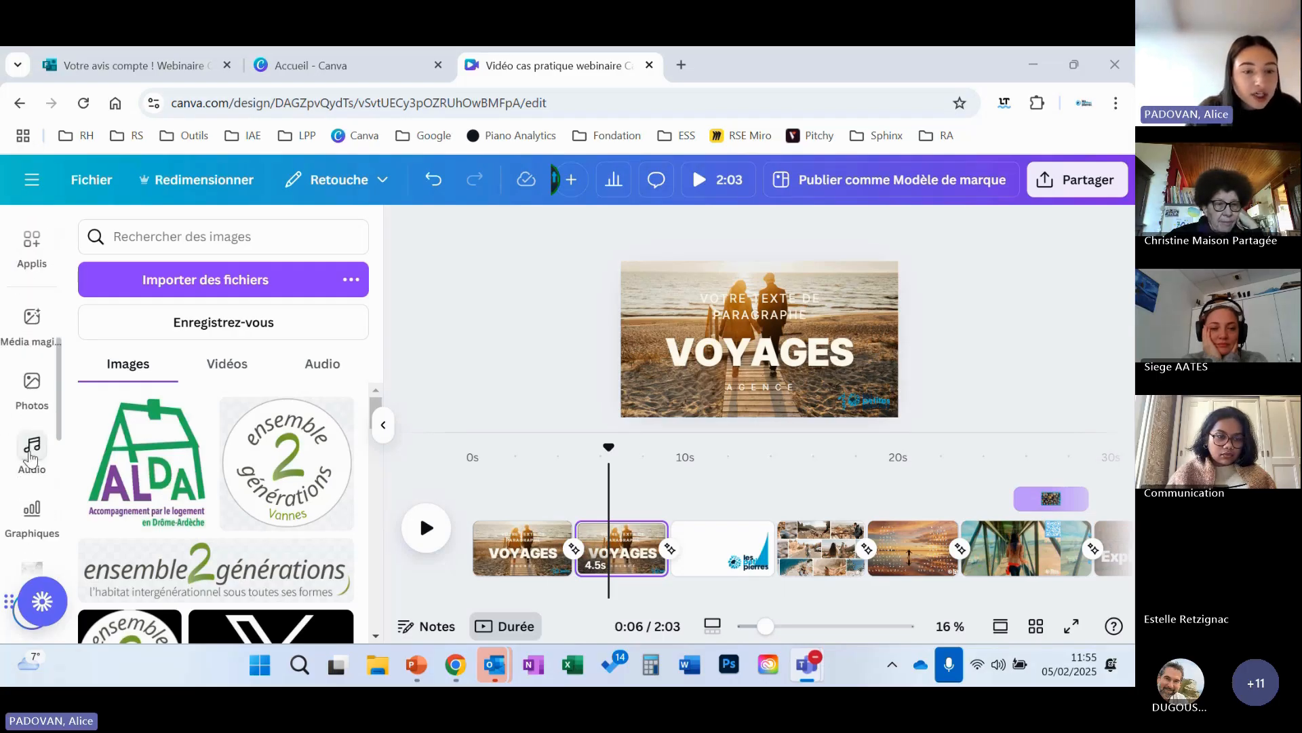
pyautogui.click(31, 451)
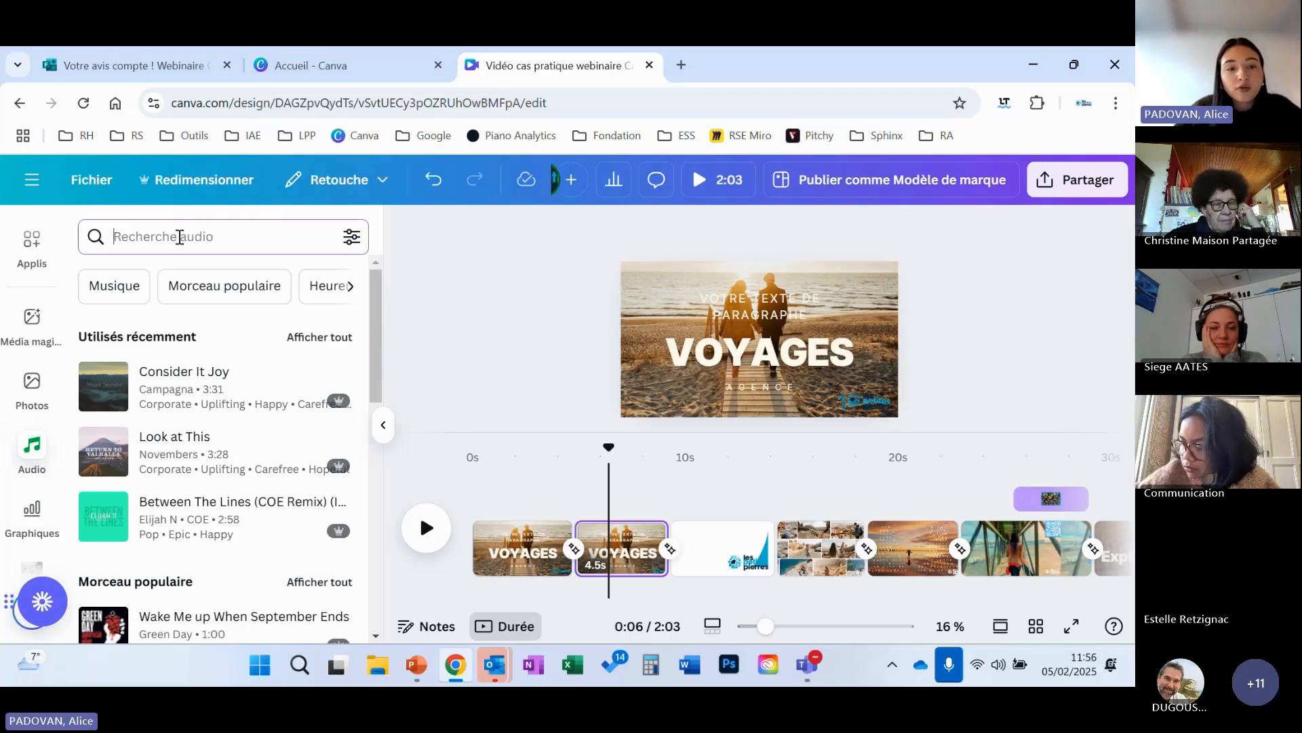
pyautogui.scroll(-1, 236, 447)
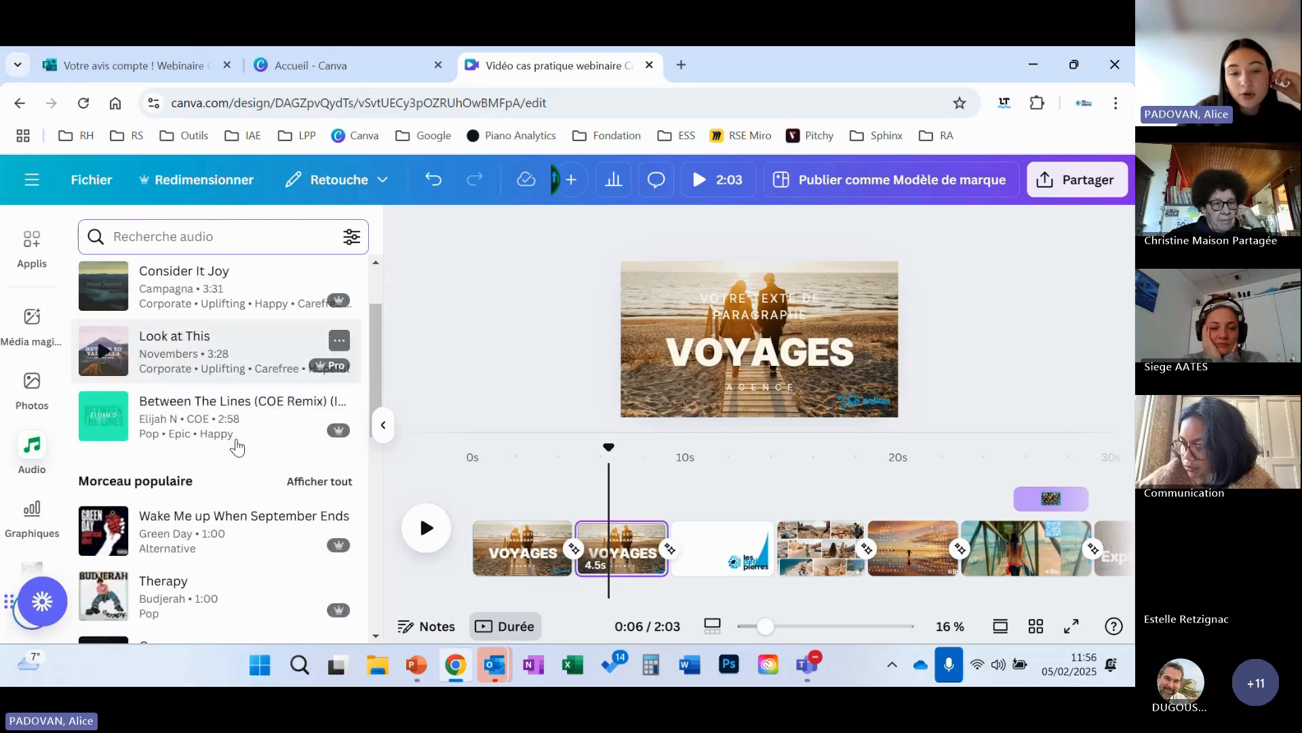
pyautogui.scroll(-3, 237, 447)
pyautogui.scroll(1, 278, 407)
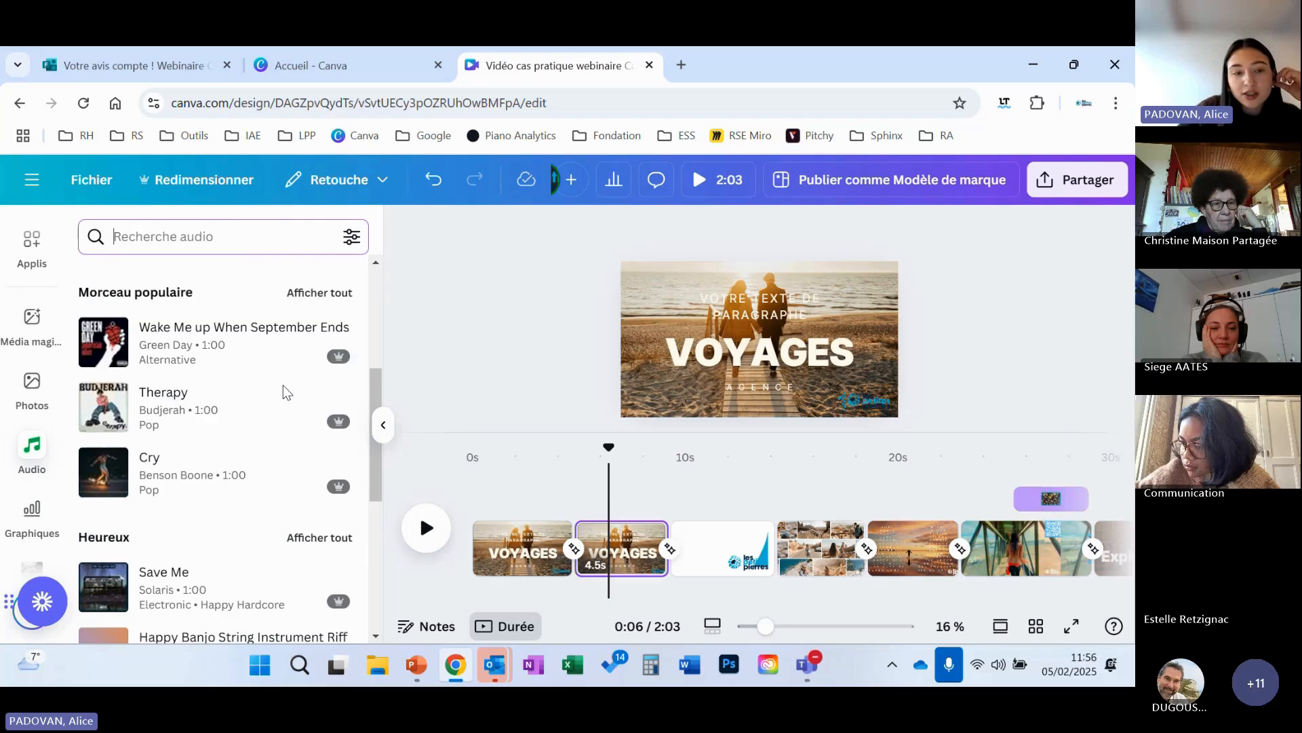
pyautogui.scroll(3, 264, 308)
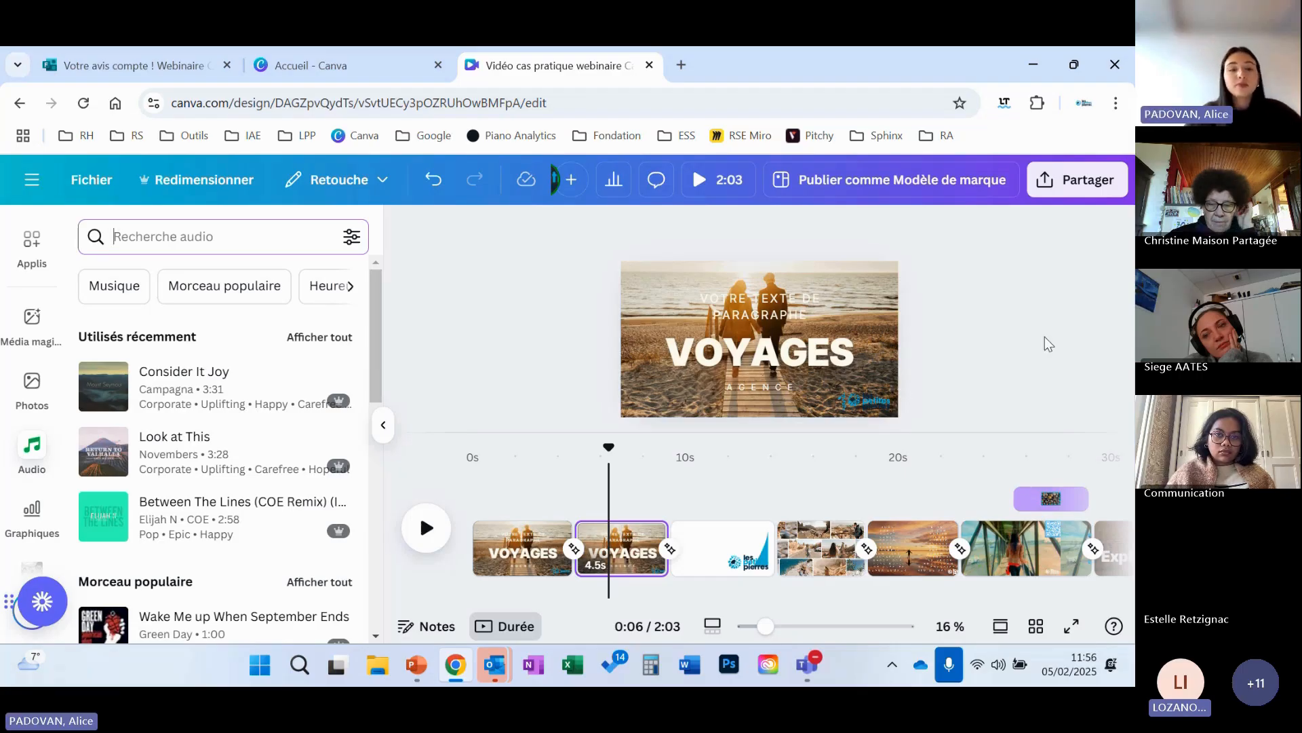
pyautogui.scroll(-10, 288, 401)
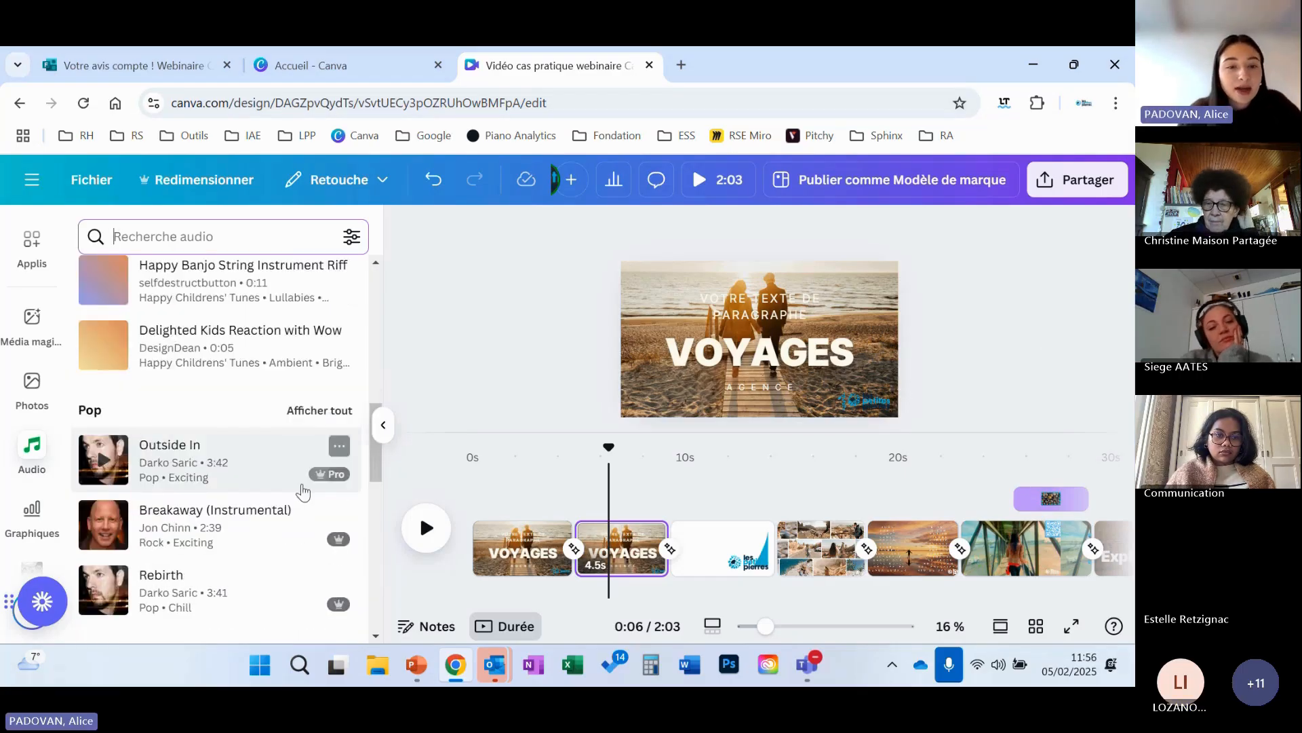
pyautogui.scroll(3, 303, 475)
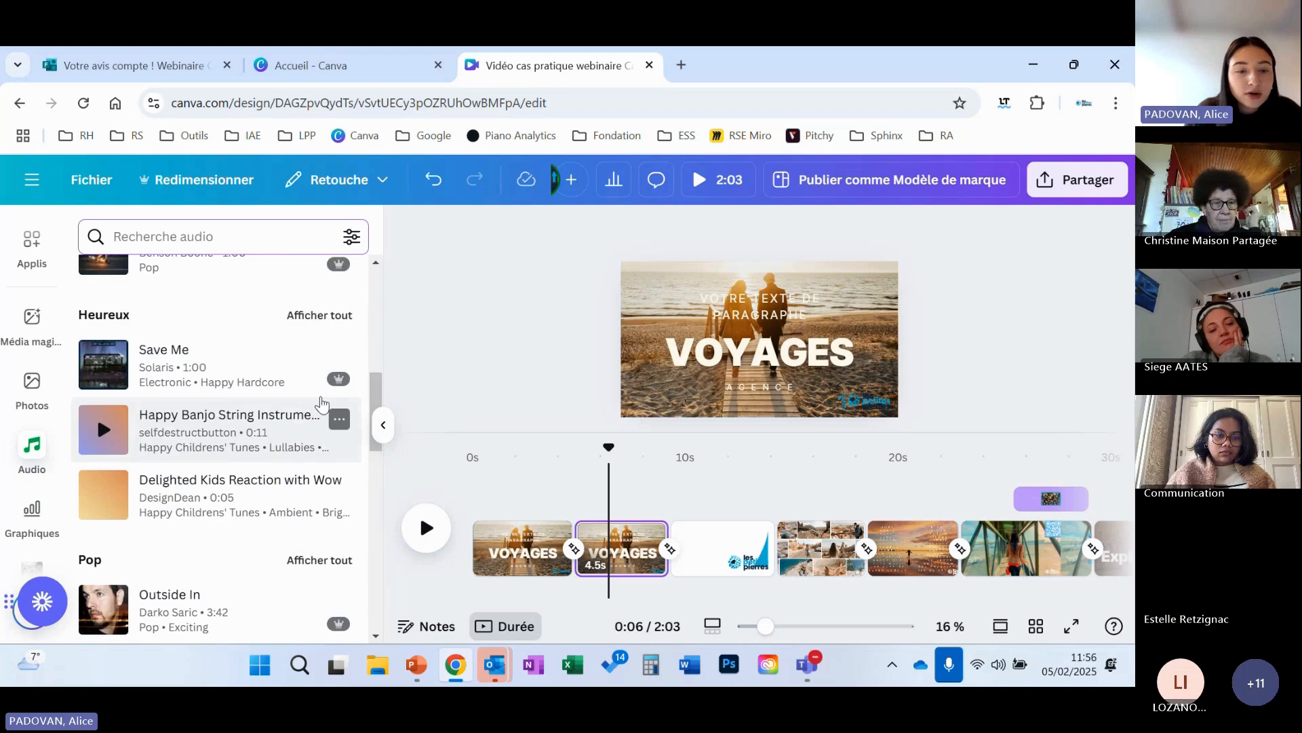
pyautogui.scroll(1, 321, 404)
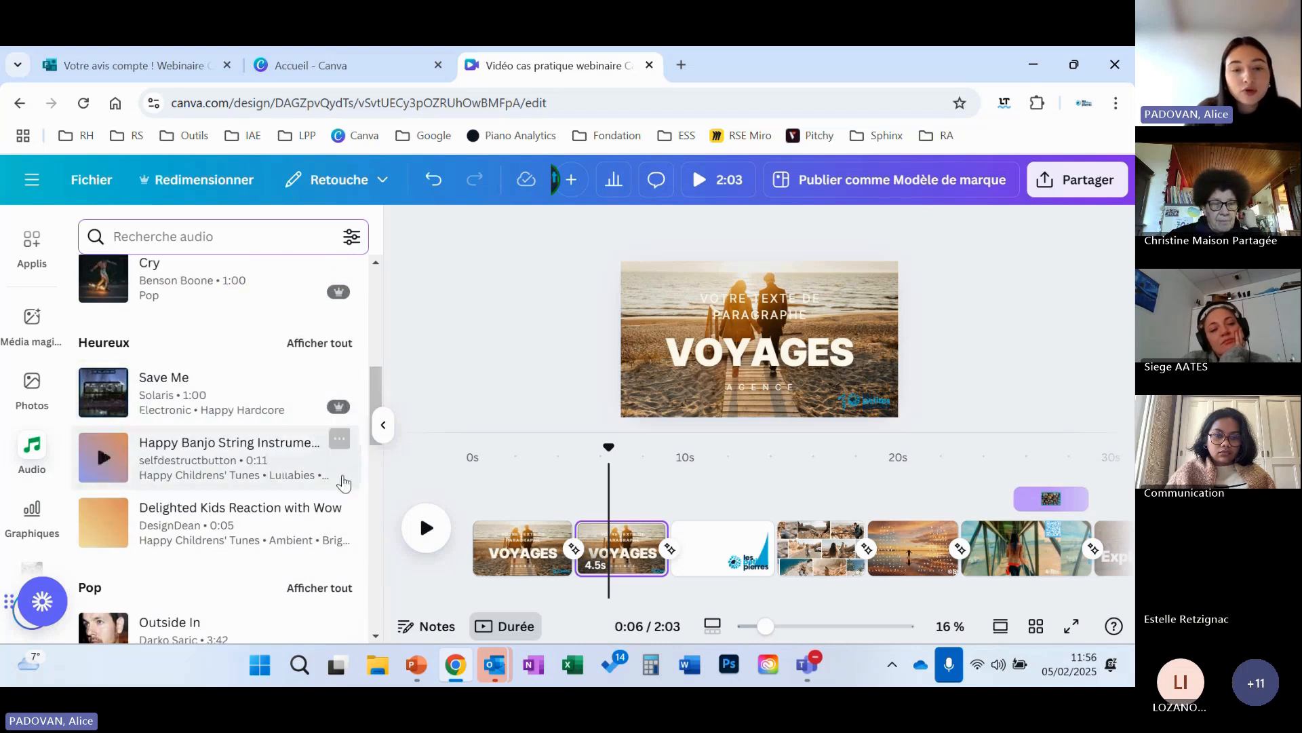
# - Add the Happy Banjo String Instrument Riff track to the video and move its clip to the timeline start at 0 s
pyautogui.moveTo(322, 415)
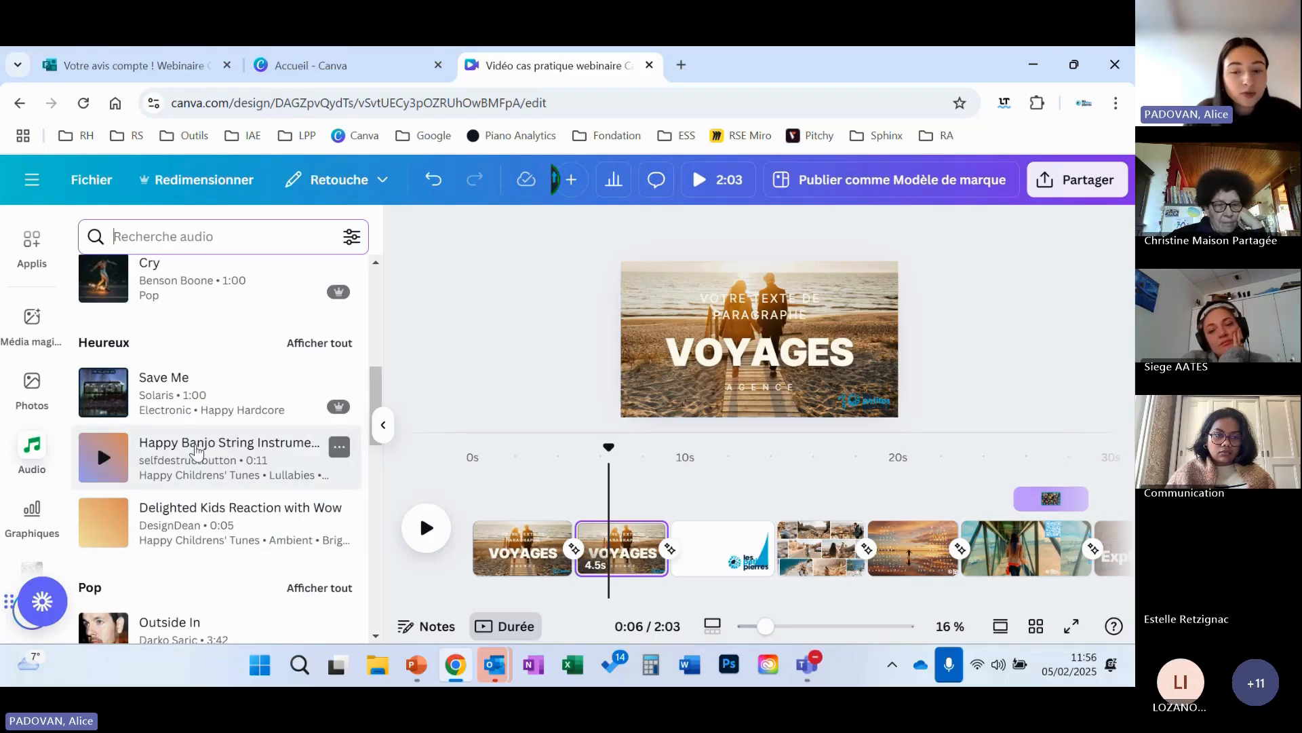
pyautogui.click(197, 450)
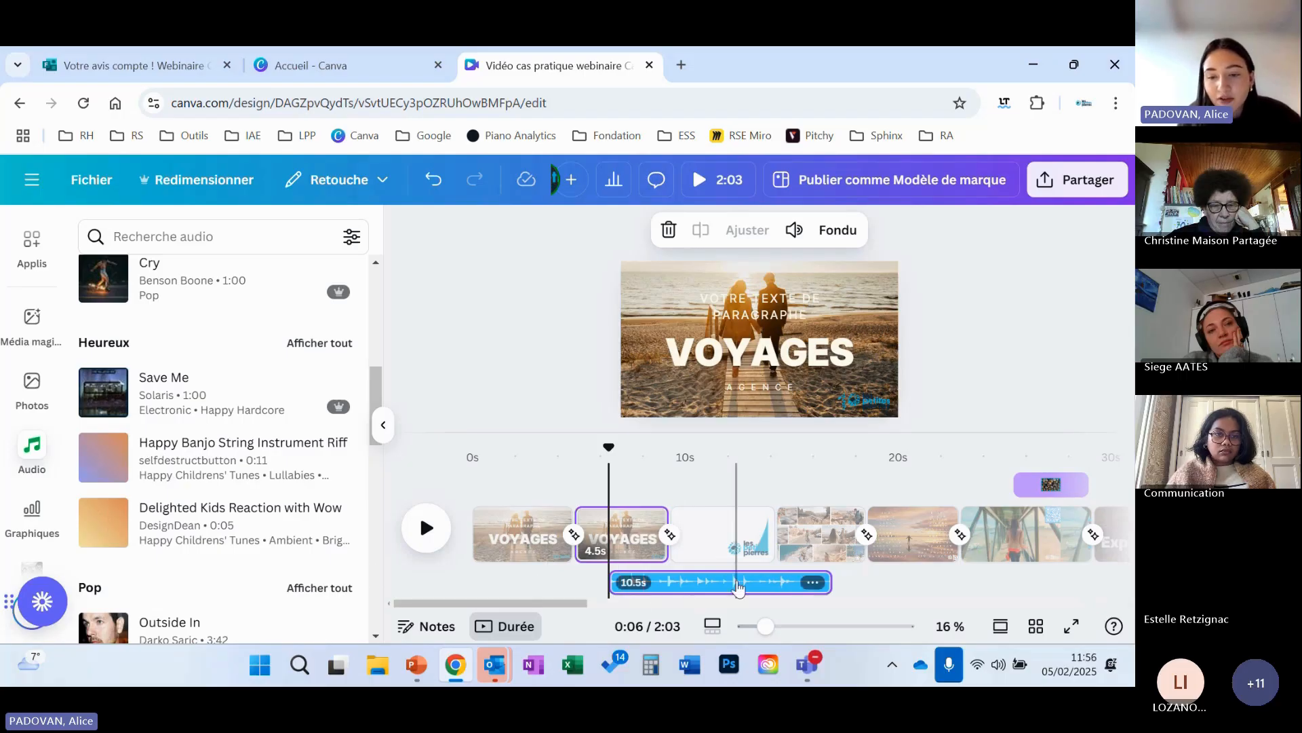
pyautogui.moveTo(736, 581); pyautogui.dragTo(558, 579)
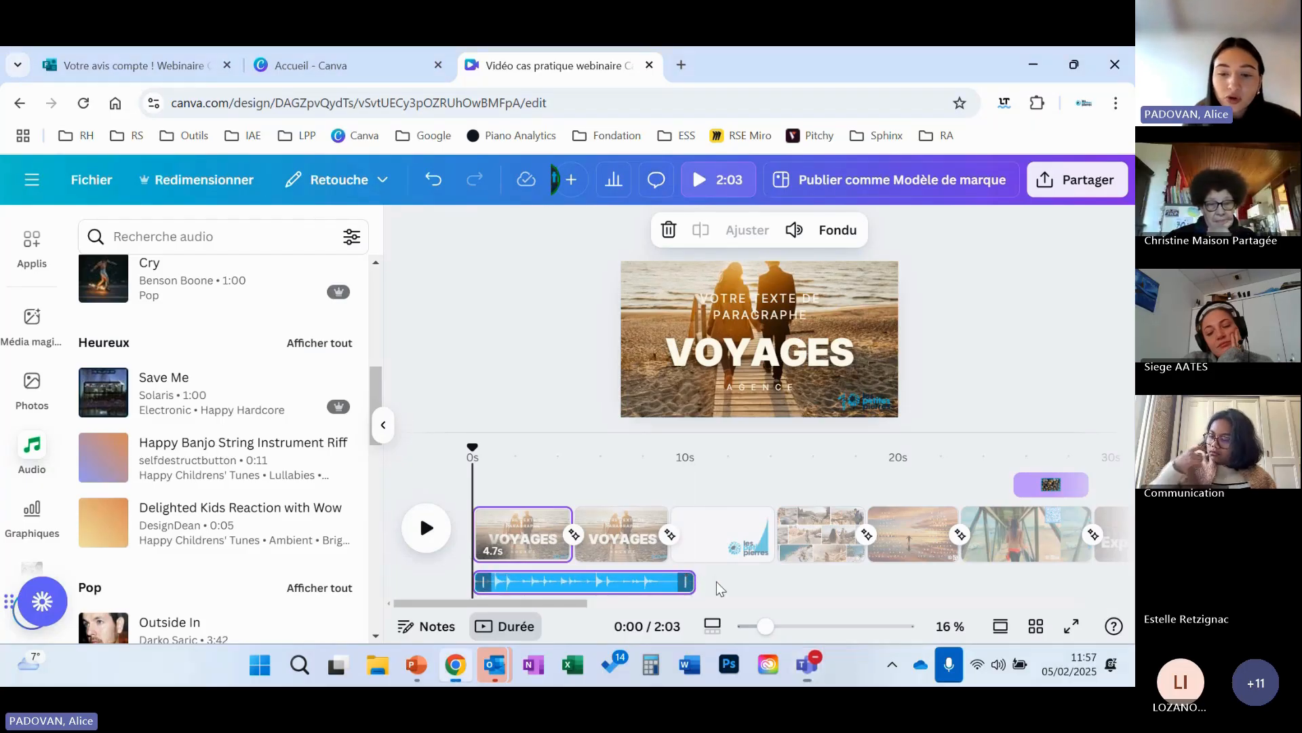
pyautogui.moveTo(608, 582); pyautogui.dragTo(565, 581)
# - Duplicate the Happy Banjo audio clip twice and place the copies end to end after the original in the timeline
pyautogui.click(638, 584)
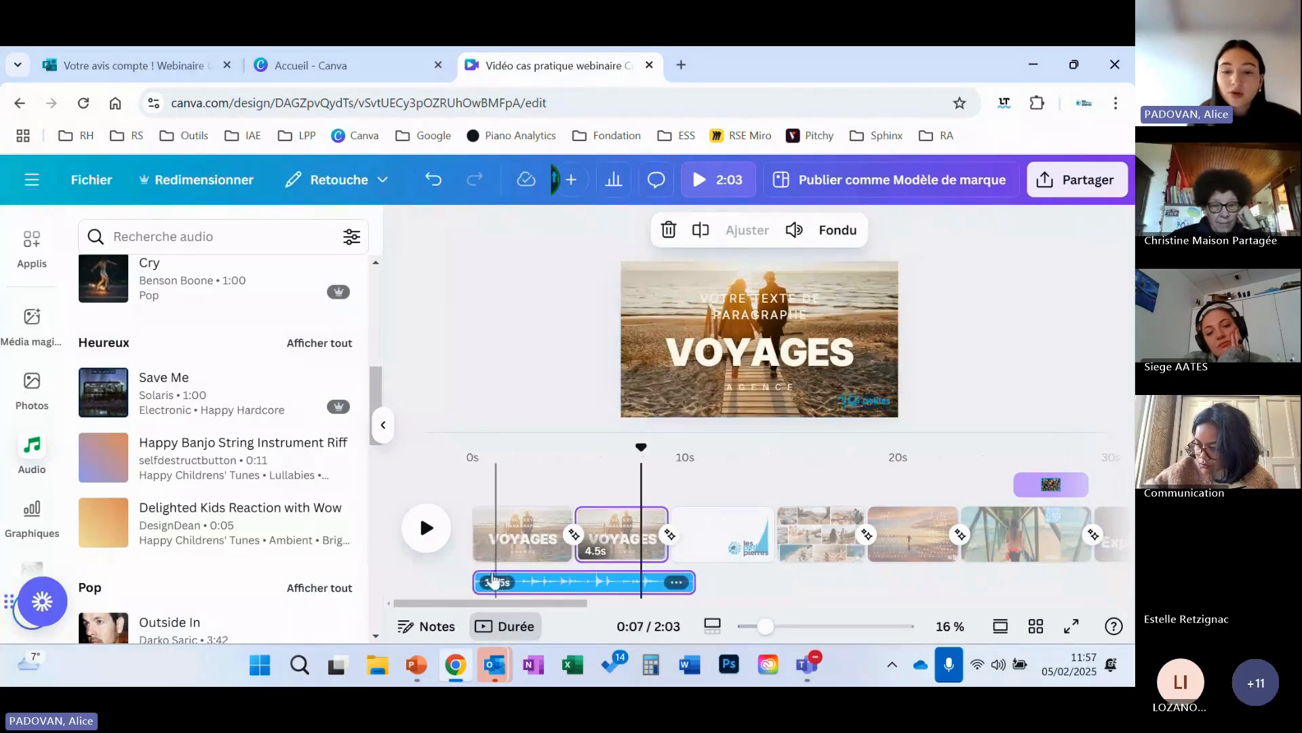
pyautogui.click(728, 584)
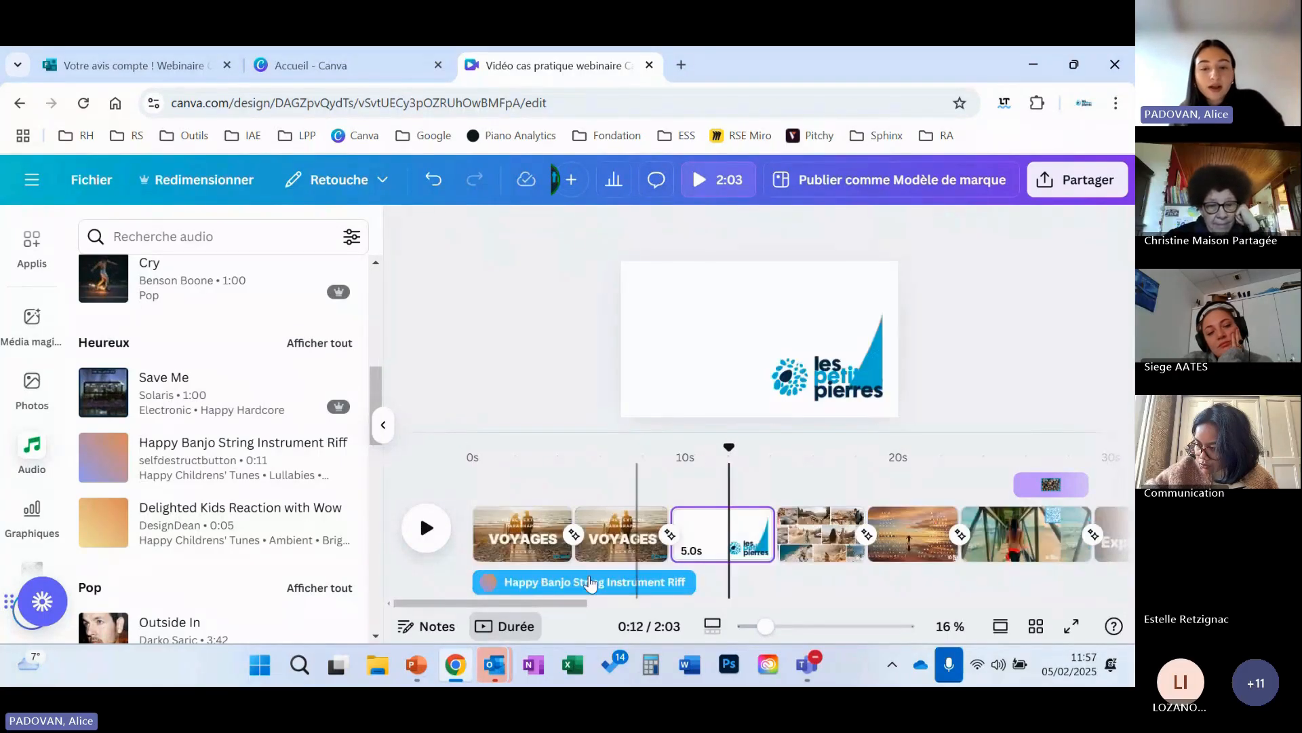
pyautogui.click(584, 584)
pyautogui.moveTo(618, 584); pyautogui.dragTo(919, 570)
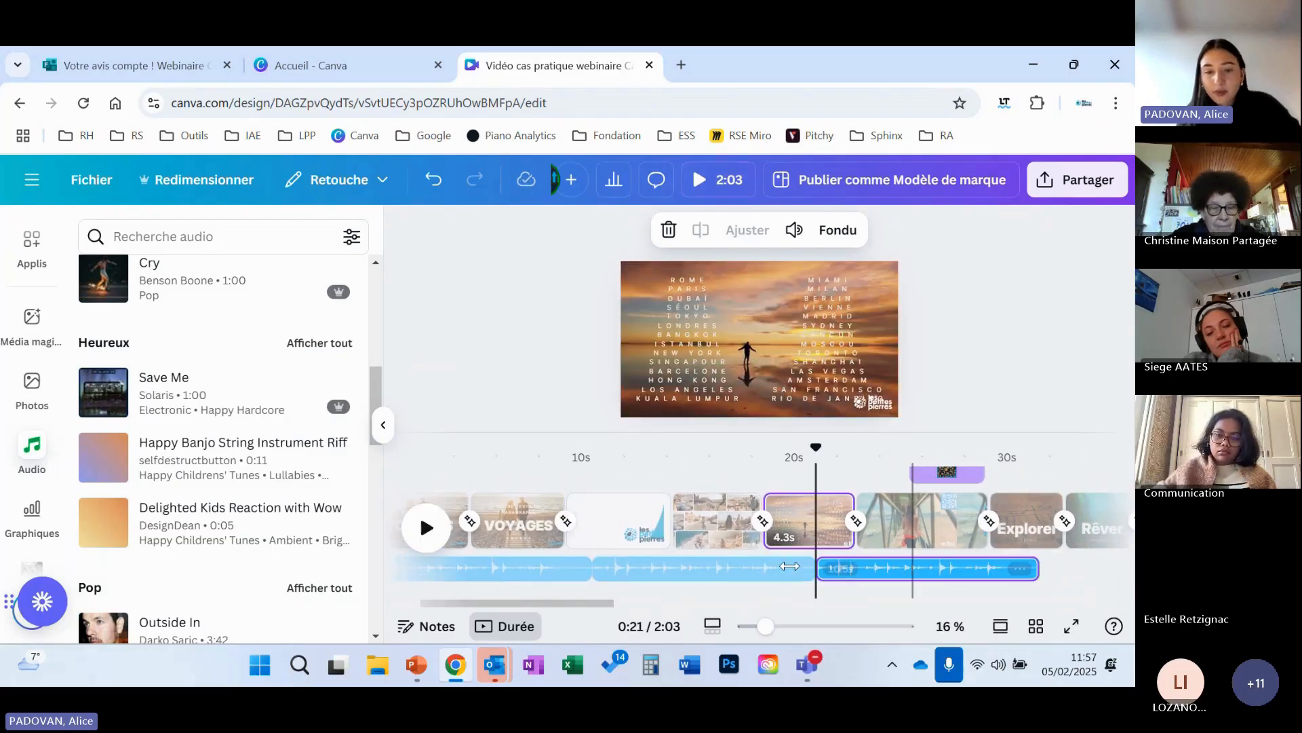